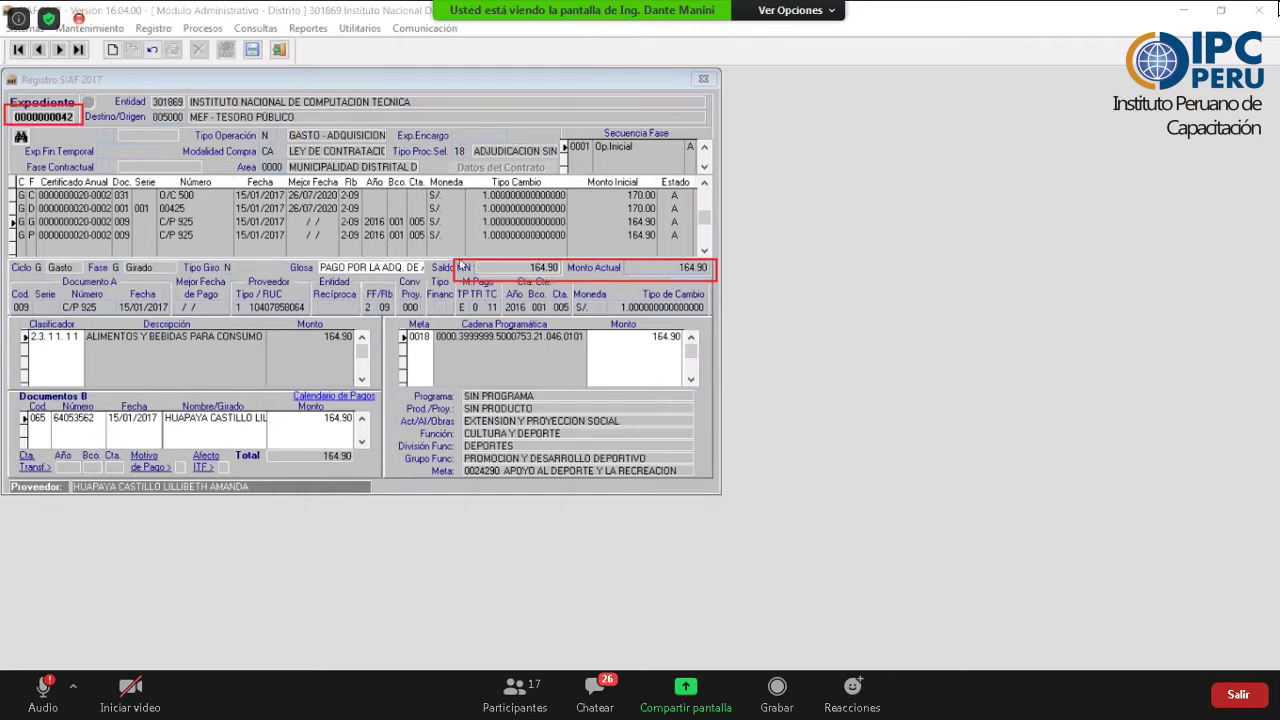
- Select expediente 42's Devengado record 00425 of 170.00 to read its 5.10 Saldo MN
{"action": "left_click", "coordinate": [567, 280]}
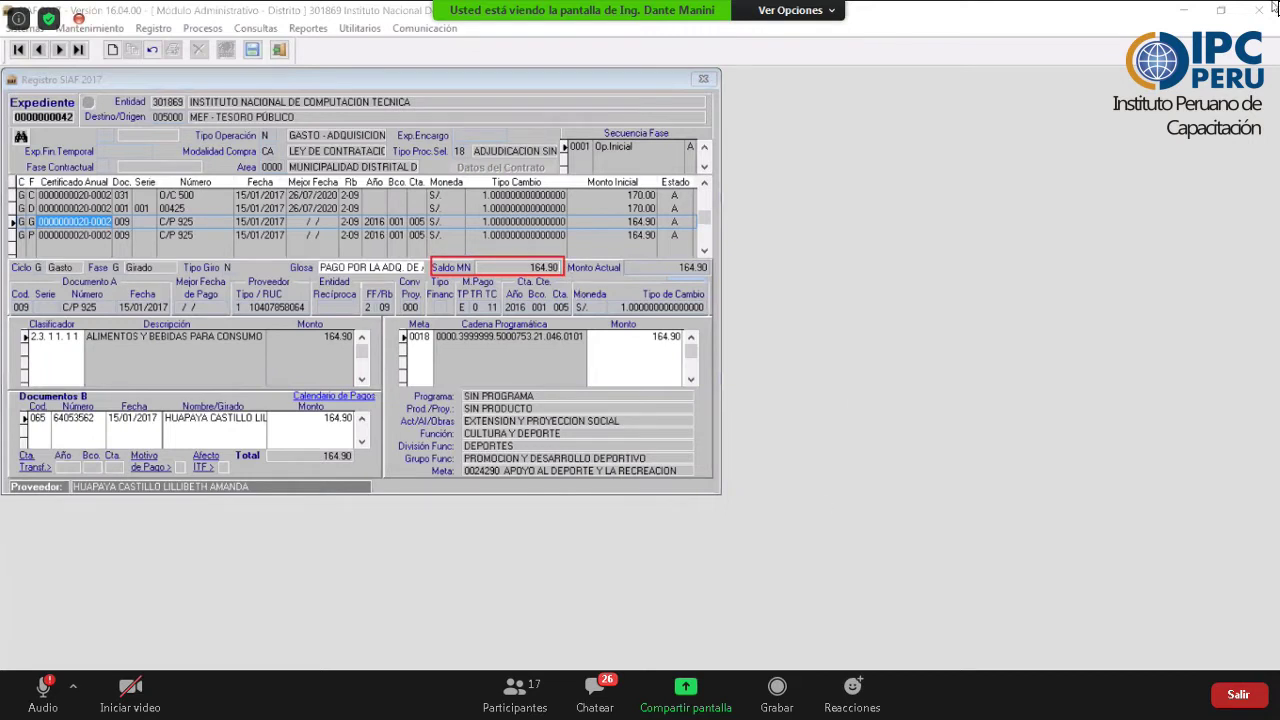
{"action": "key", "text": "Up"}
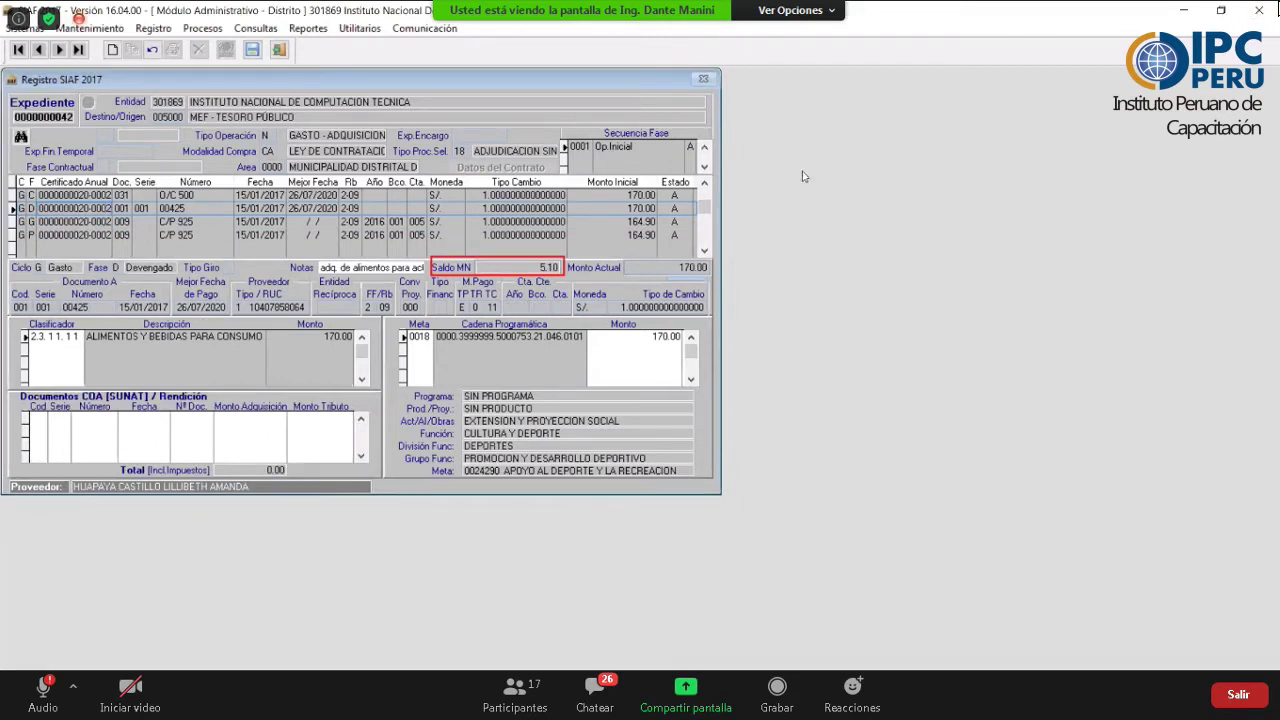
- Display expediente 42's Pagado record of 164.90 for C/P 925 in the Registro SIAF grid
{"action": "left_click", "coordinate": [864, 227]}
{"action": "key", "text": "ctrl+v"}
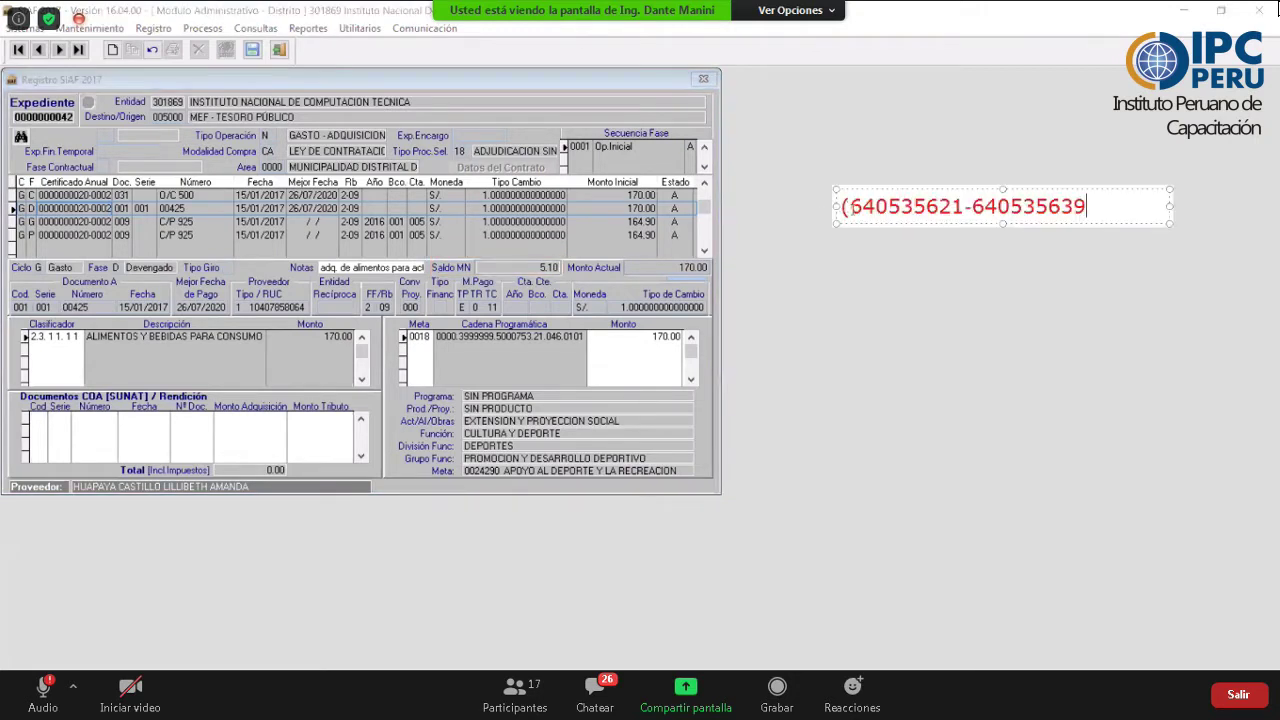
{"action": "left_click", "coordinate": [850, 206]}
{"action": "key", "text": "BackSpace"}
{"action": "left_click", "coordinate": [839, 300]}
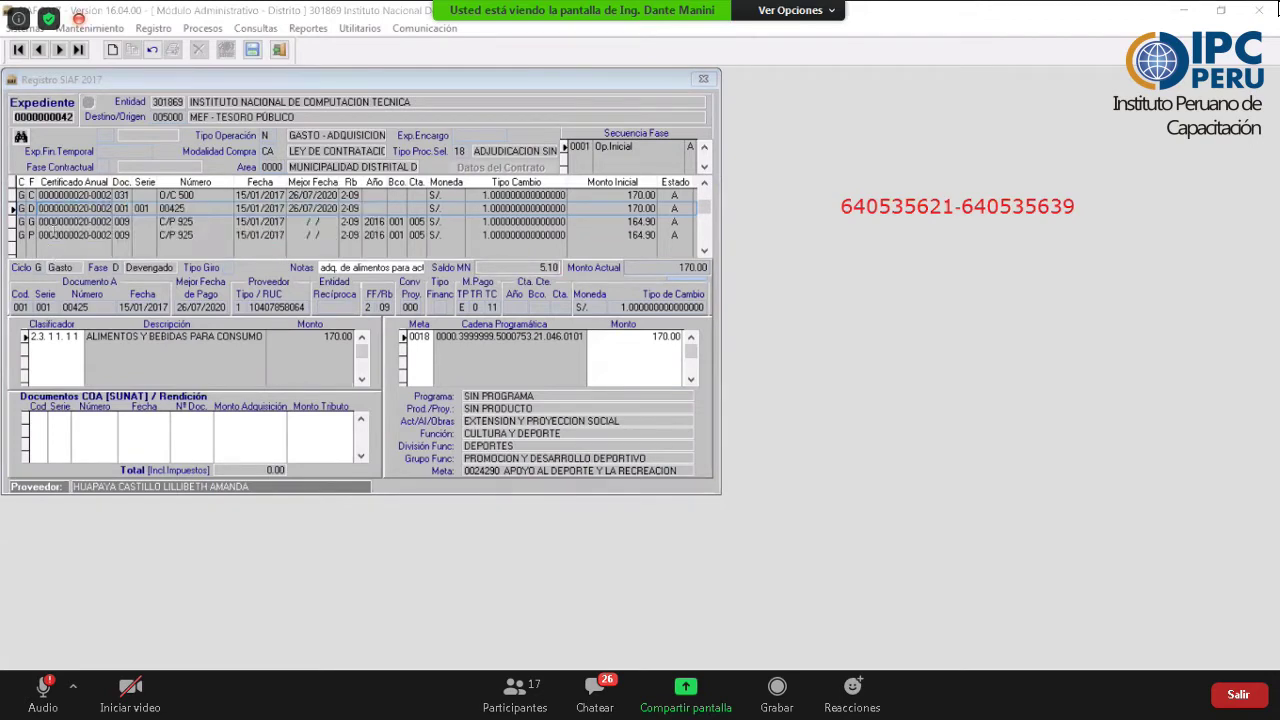
{"action": "left_click", "coordinate": [50, 233]}
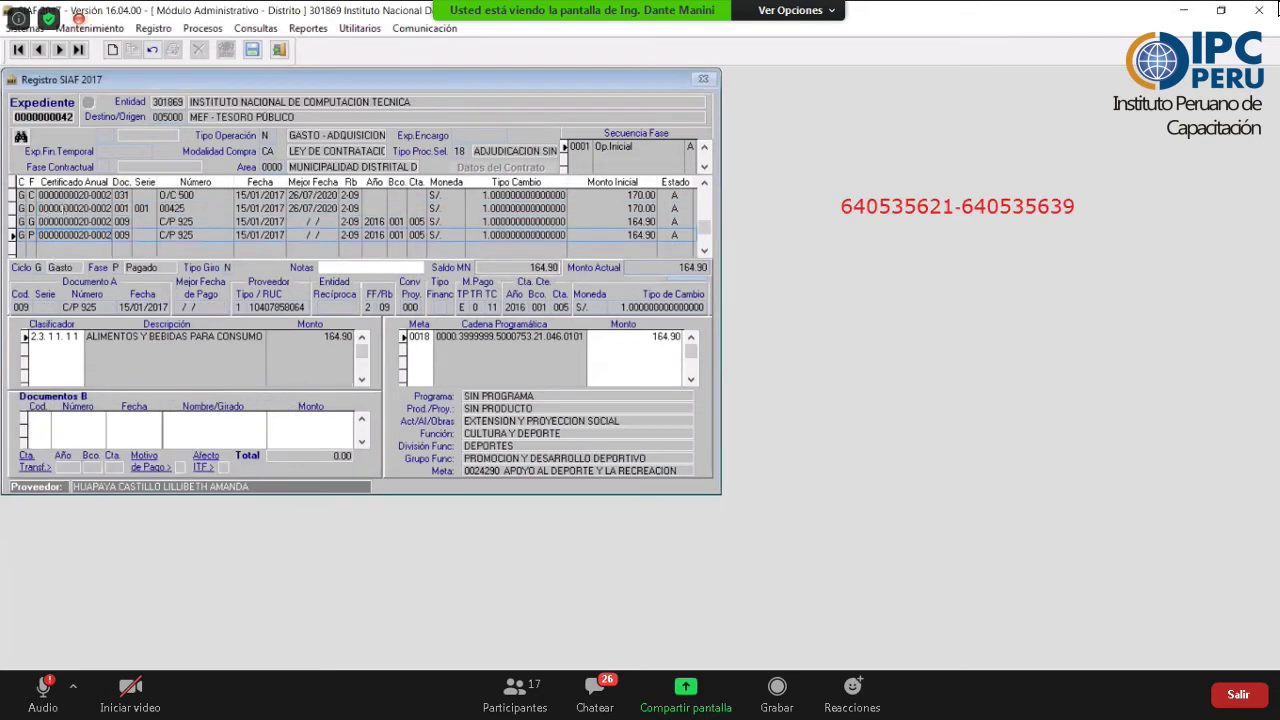
- Step through the Compromiso, Devengado, Girado and Pagado records, ending on Devengado 00425 with 5.10
{"action": "left_click", "coordinate": [63, 208]}
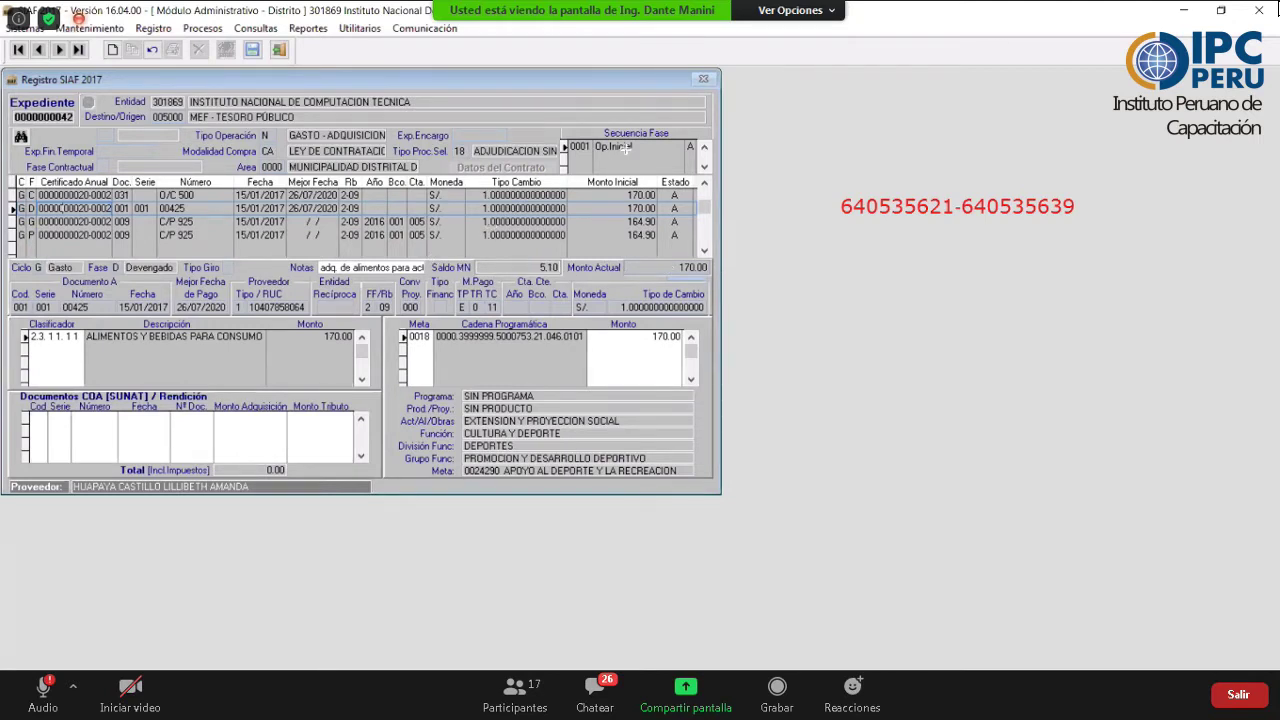
{"action": "left_click_drag", "start_coordinate": [432, 261], "coordinate": [562, 275]}
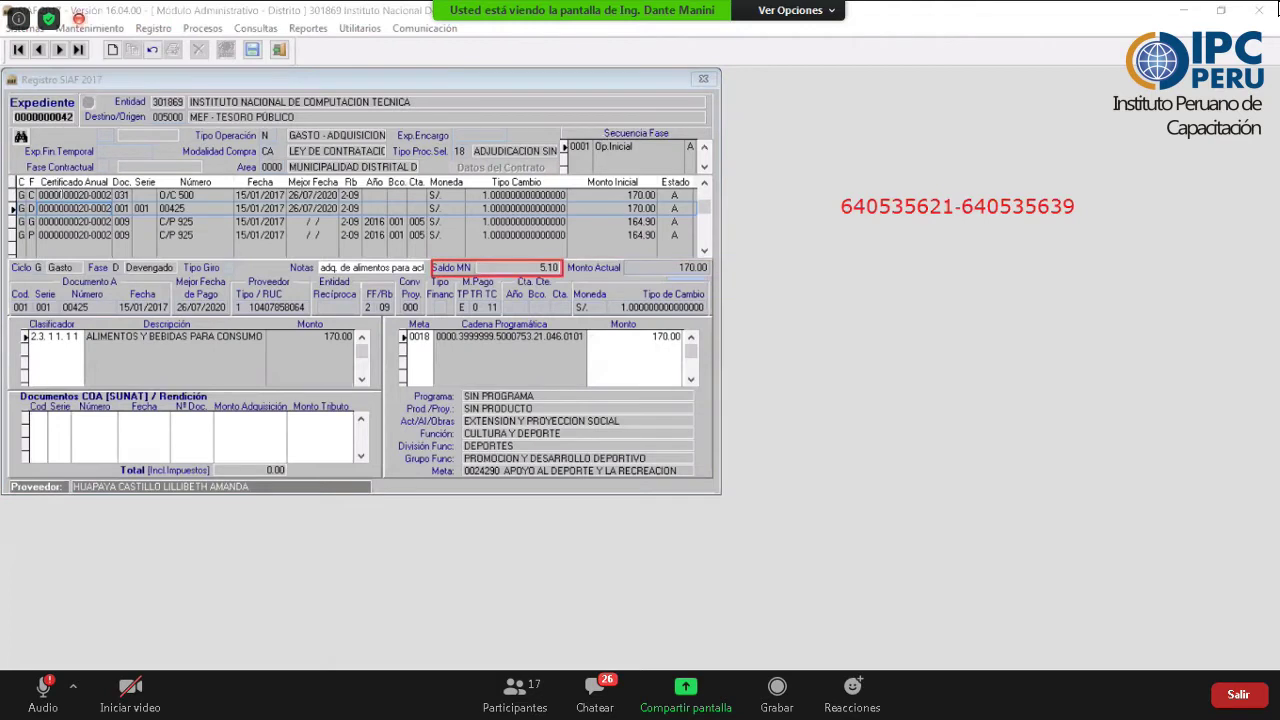
{"action": "left_click", "coordinate": [63, 195]}
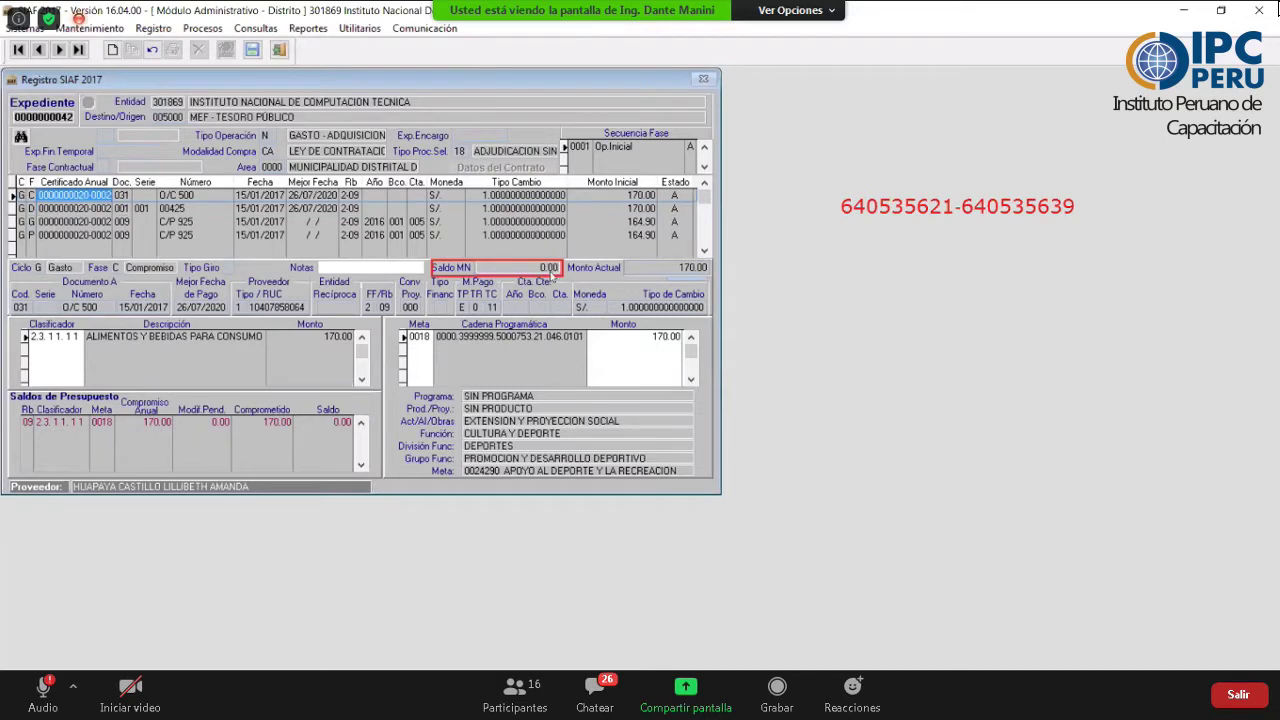
{"action": "key", "text": "Down"}
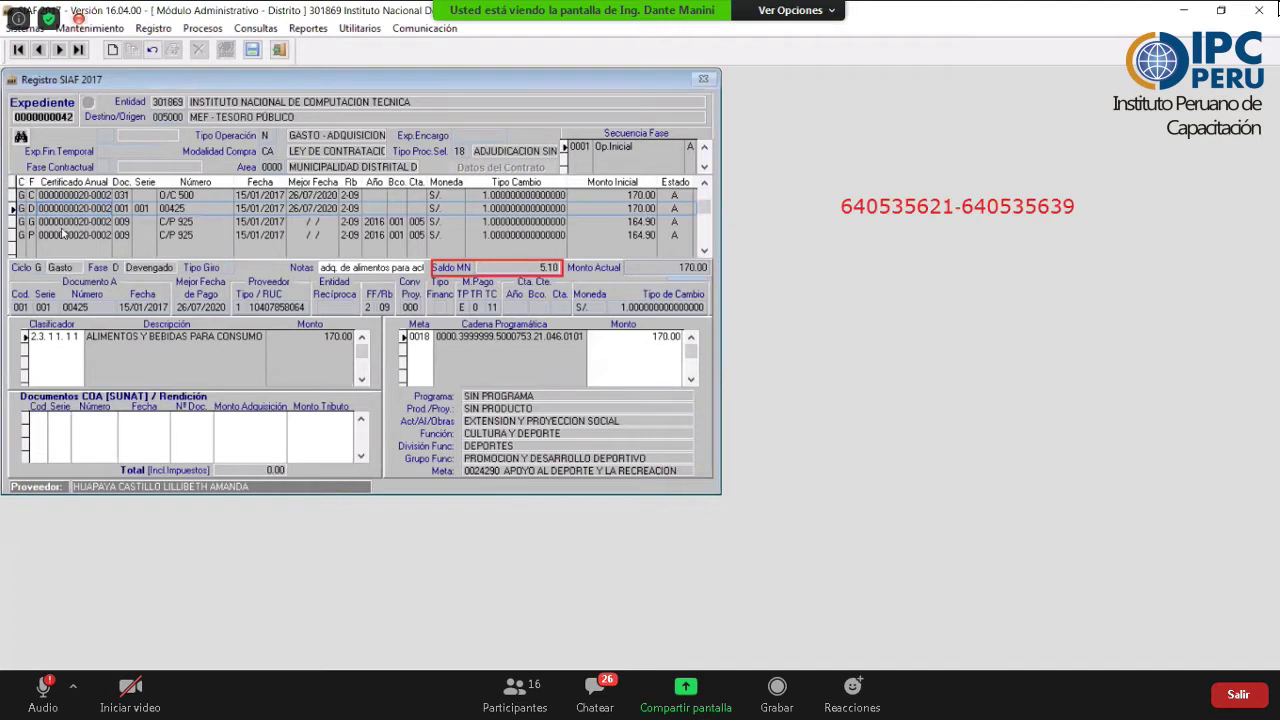
{"action": "key", "text": "Down"}
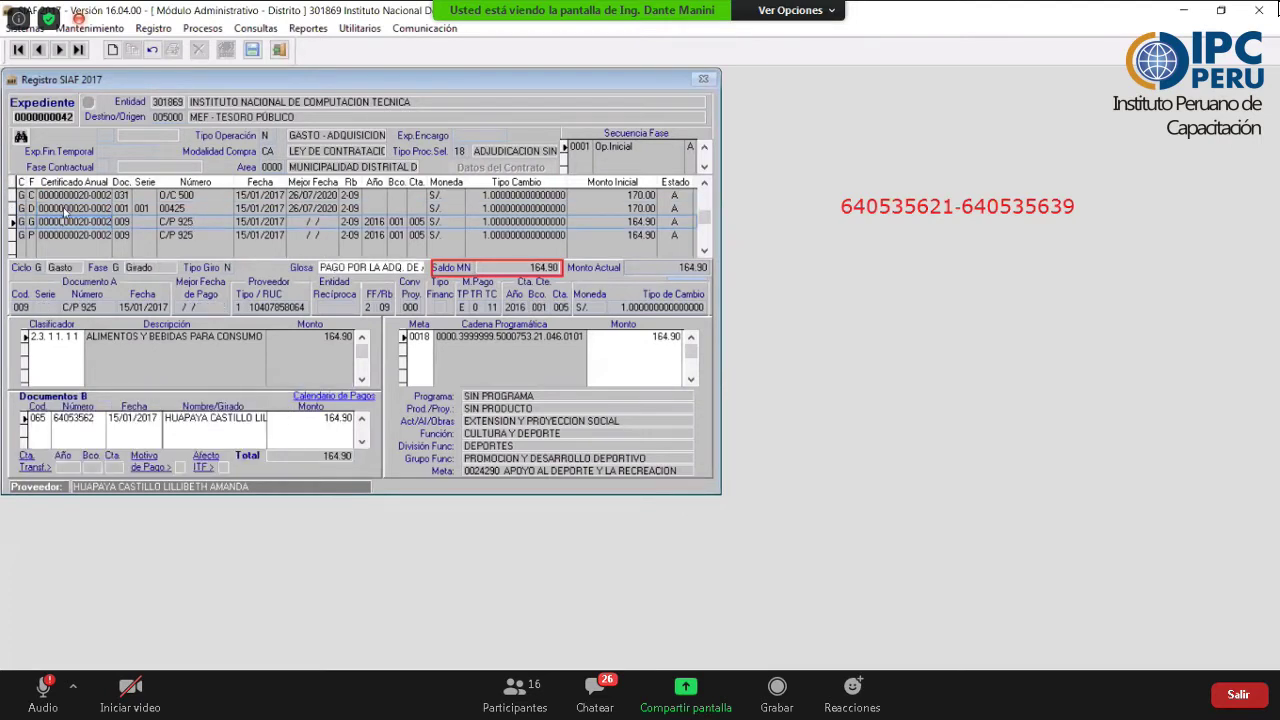
{"action": "key", "text": "Down"}
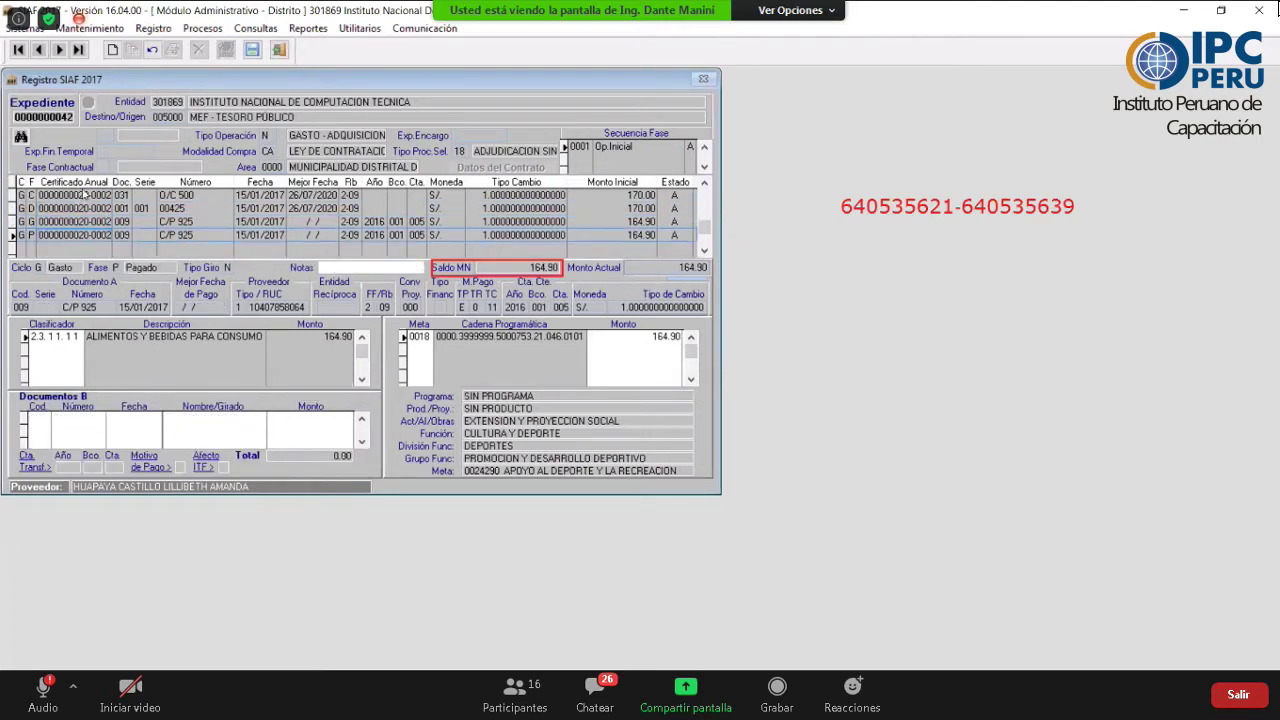
{"action": "key", "text": "Up"}
{"action": "key", "text": "Up"}
{"action": "key", "text": "Up"}
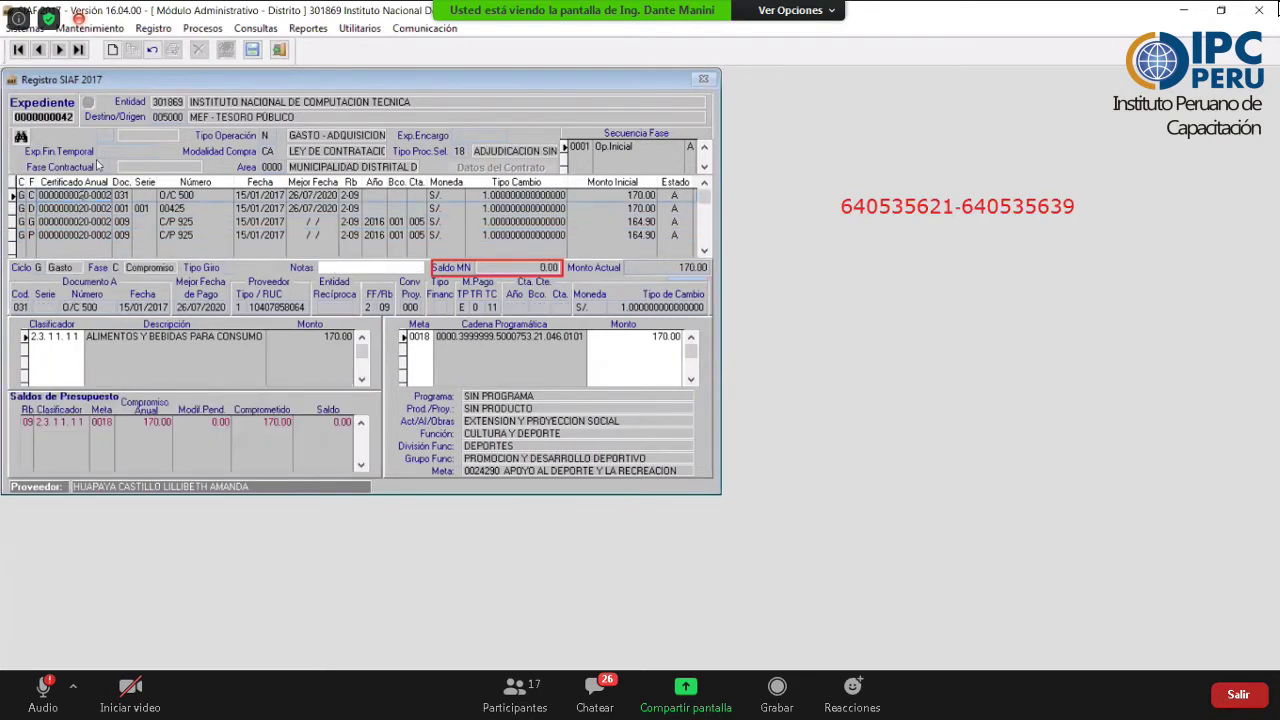
{"action": "key", "text": "Down"}
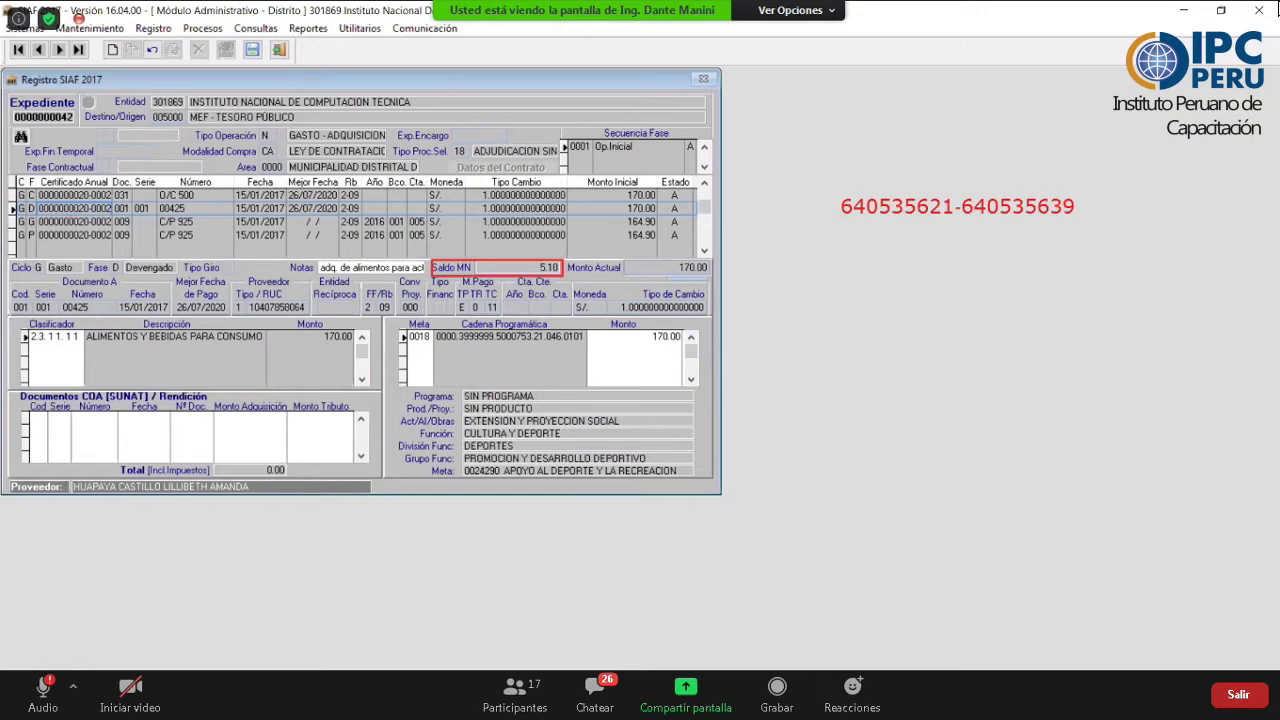
- Insert a new Gasto-cycle record in the Girado phase, listing accrual 00425 with its 5.10 balance
{"action": "key", "text": "Insert"}
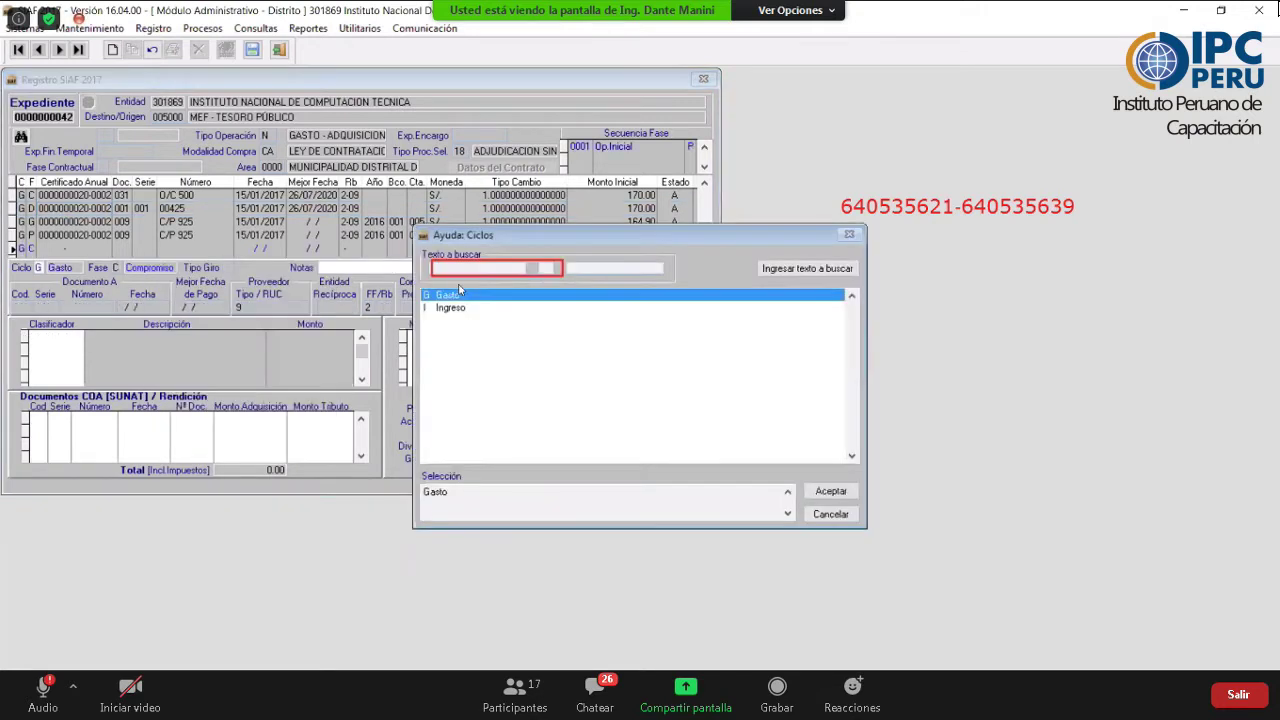
{"action": "left_click", "coordinate": [812, 495]}
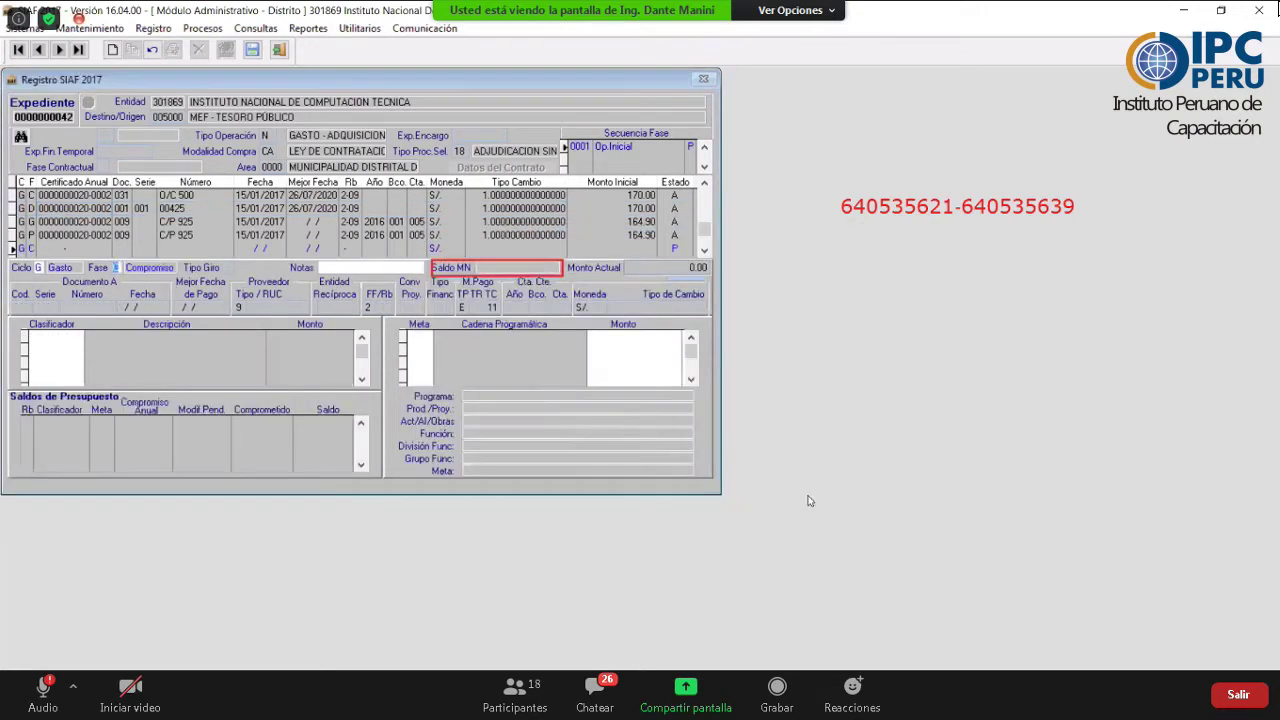
{"action": "key", "text": "Return"}
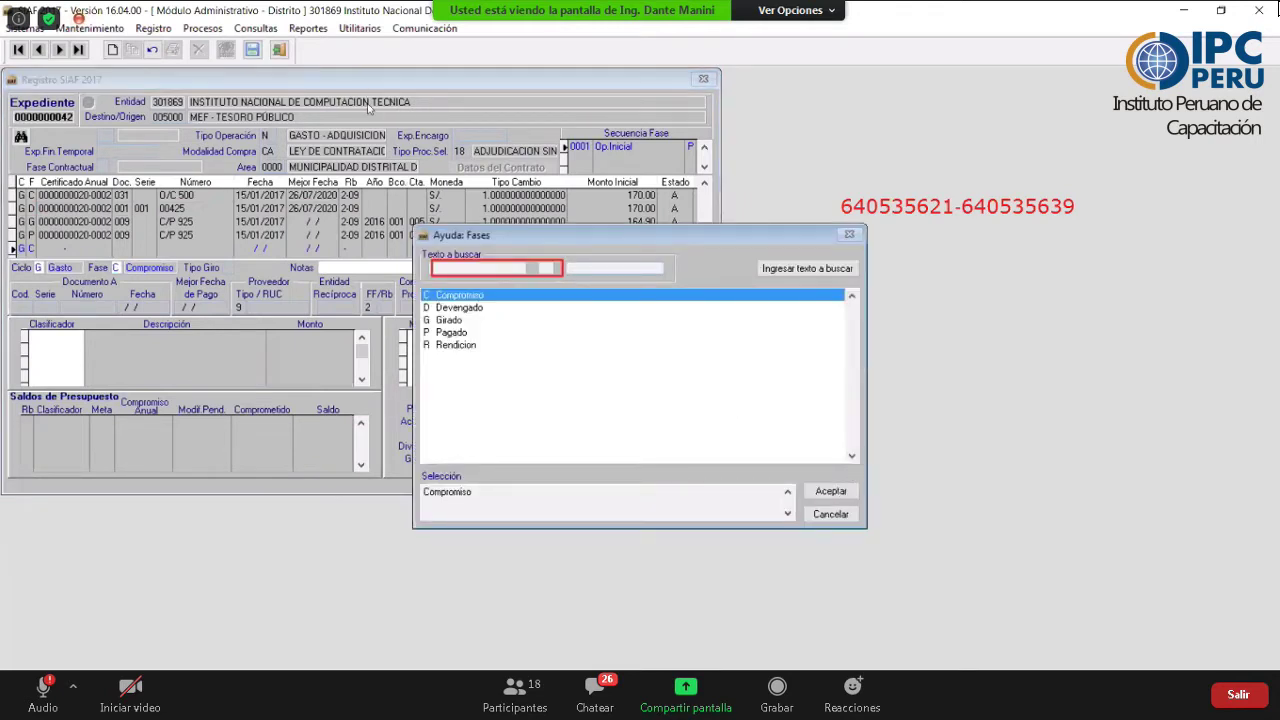
{"action": "key", "text": "Down"}
{"action": "key", "text": "Down"}
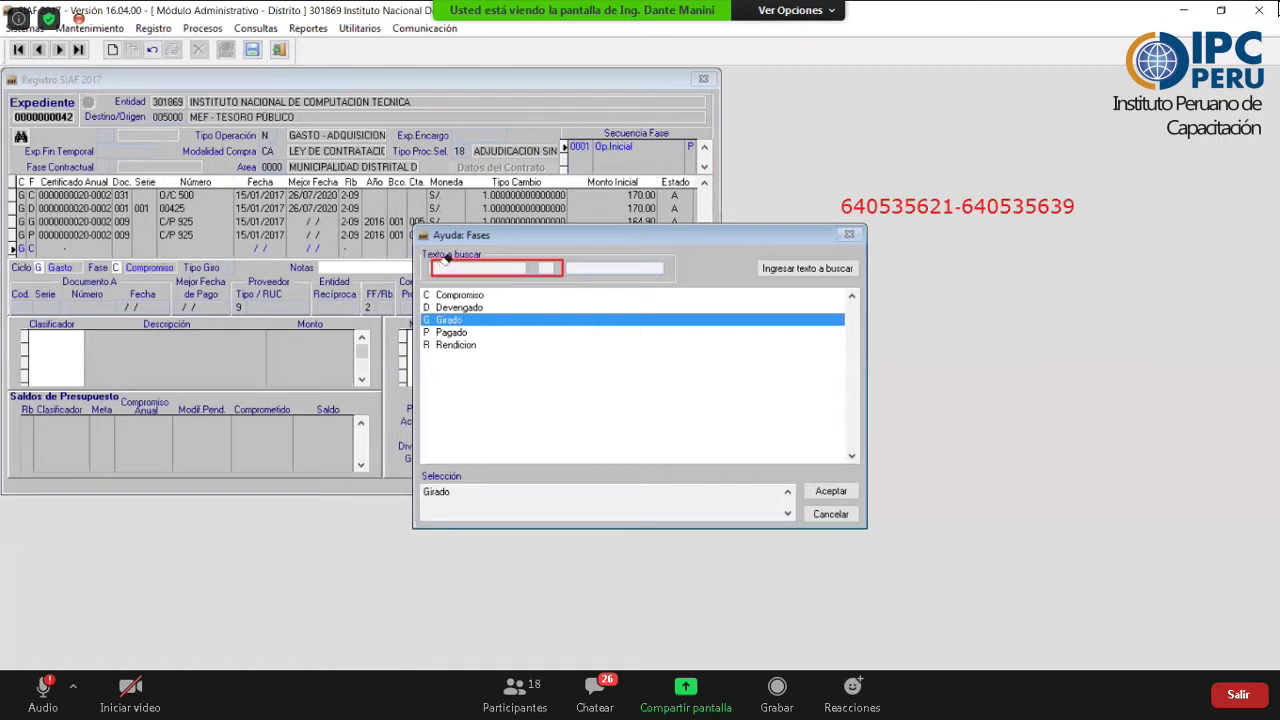
{"action": "key", "text": "Return"}
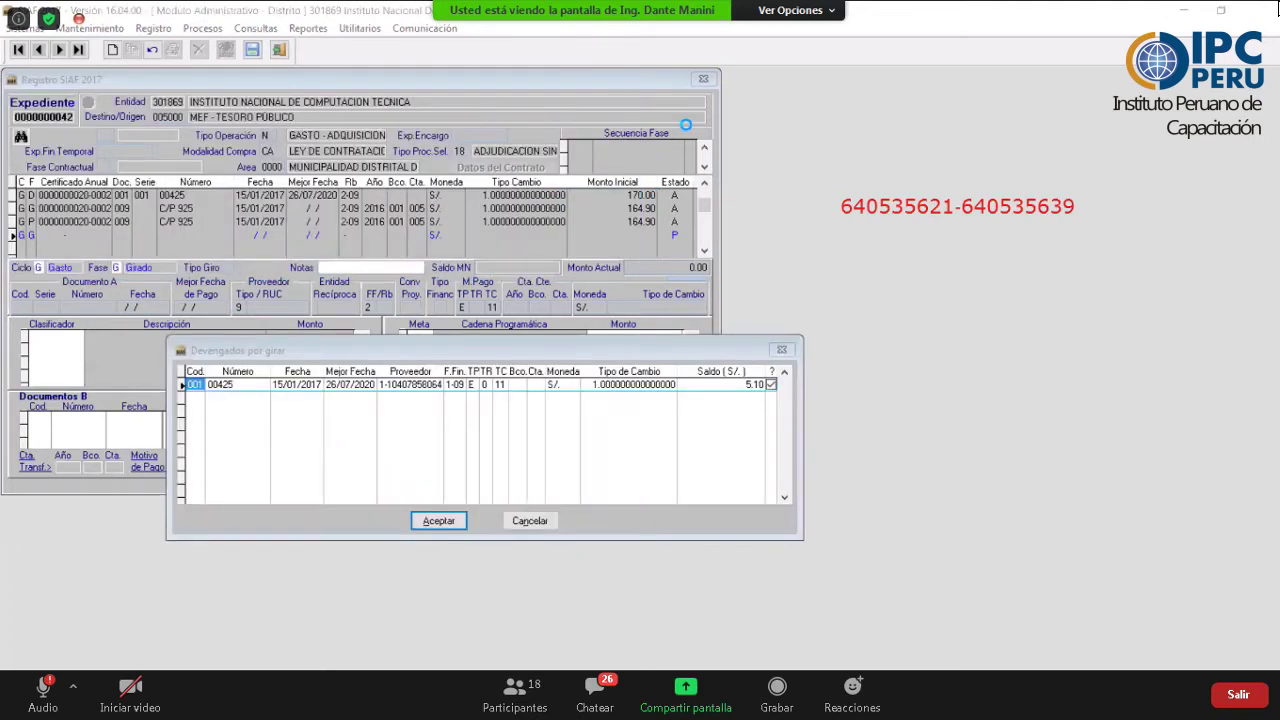
- Generate the Girado operation from accrual 00425, filling the full 5.10 from its origin
{"action": "key", "text": "Return"}
{"action": "left_click_drag", "start_coordinate": [516, 390], "coordinate": [621, 421]}
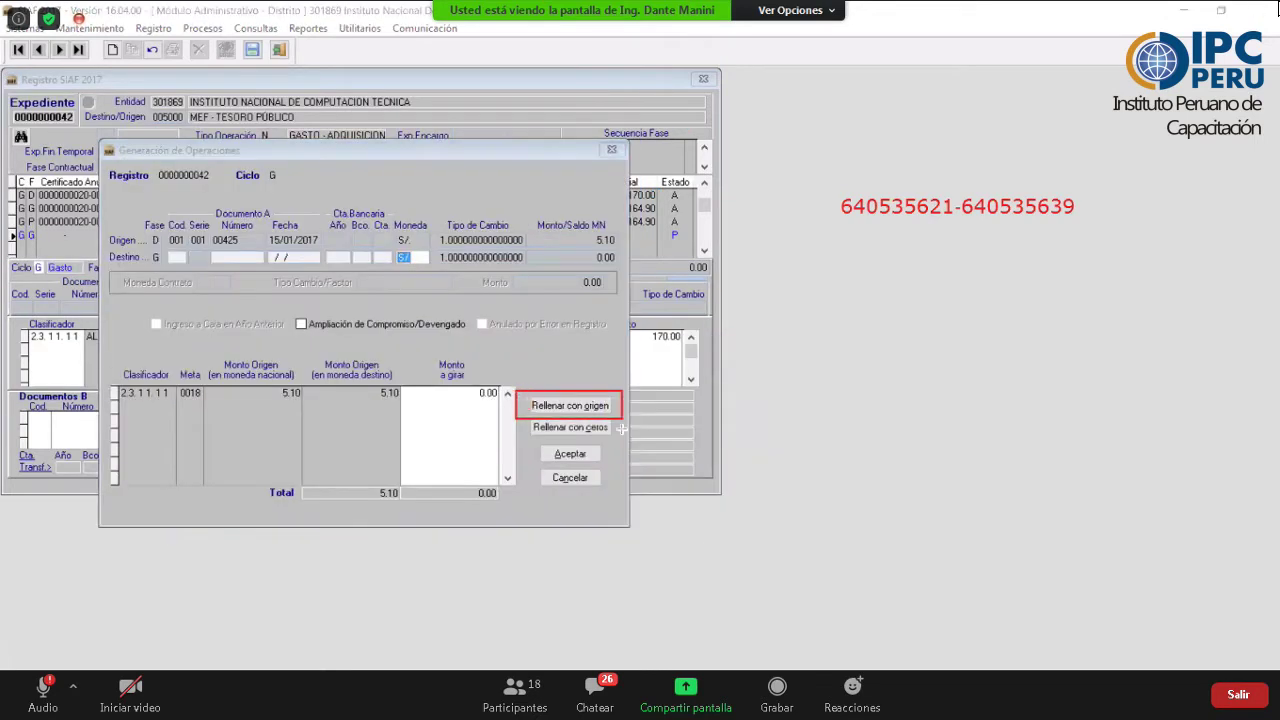
{"action": "left_click", "coordinate": [568, 405]}
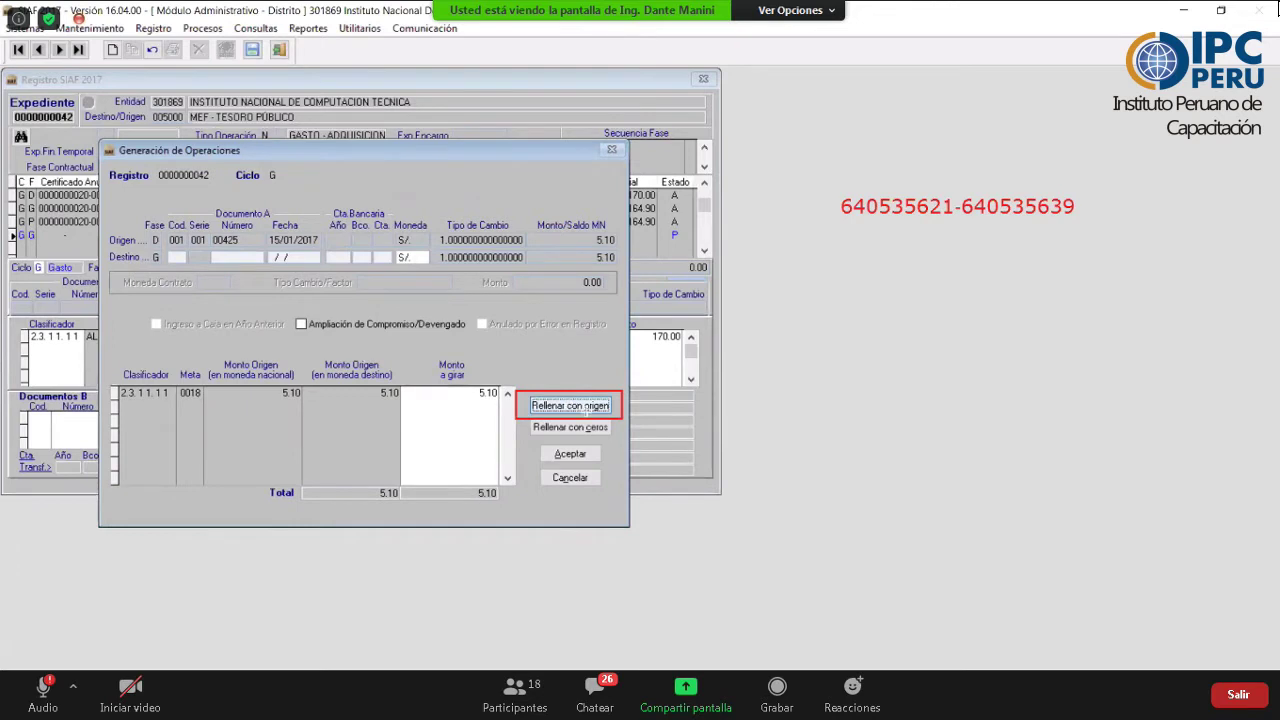
{"action": "left_click", "coordinate": [570, 456]}
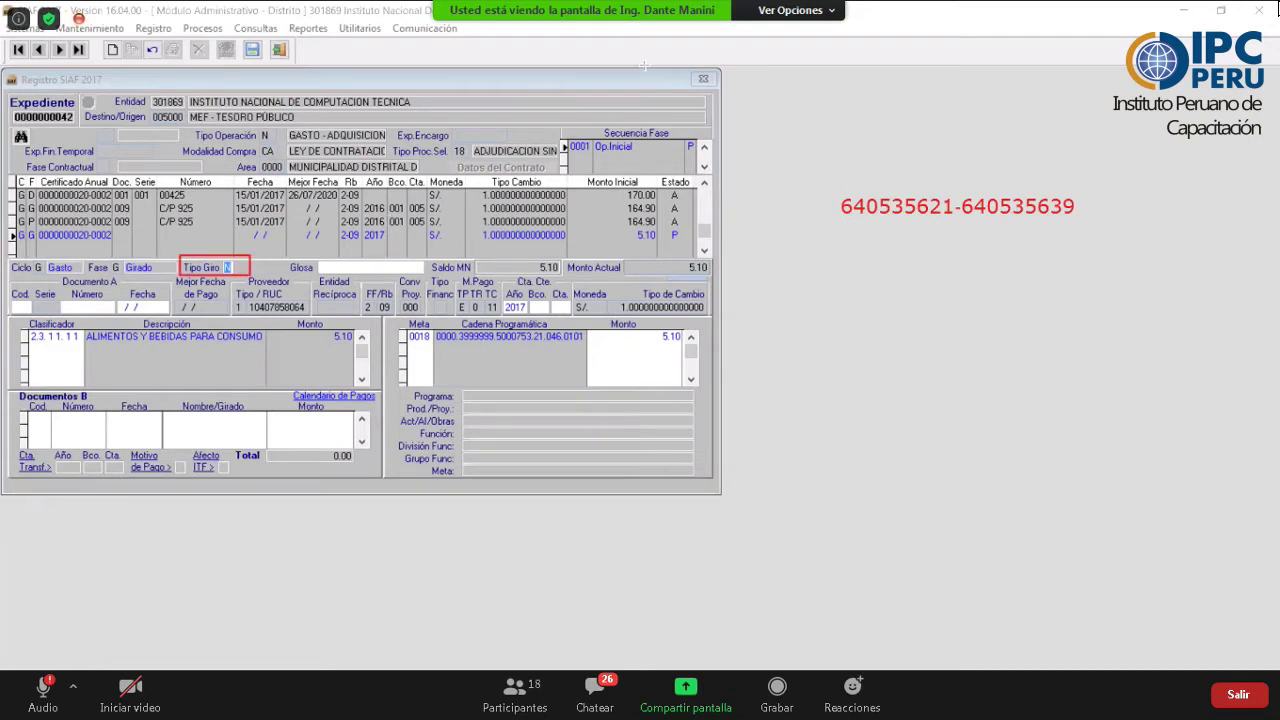
- Bring up the Tipos de Giro list for the new 5.10 Girado line's payment type
{"action": "left_click", "coordinate": [227, 268]}
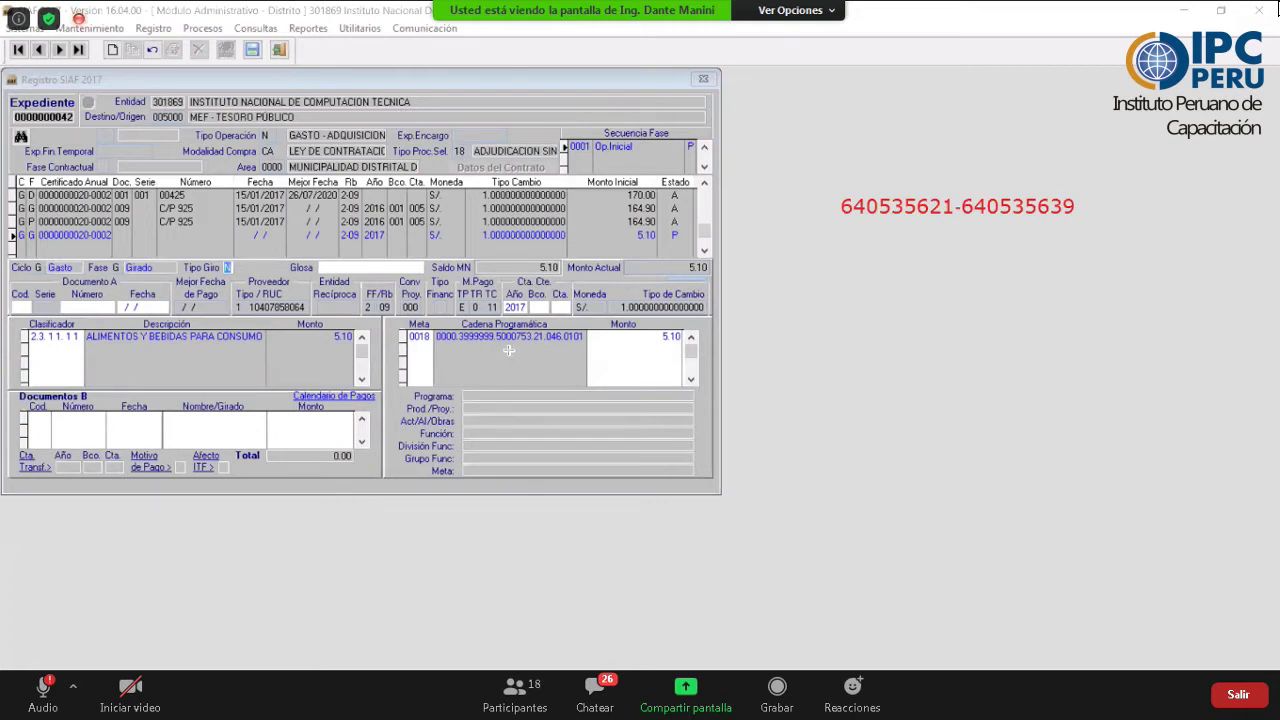
{"action": "key", "text": "F1"}
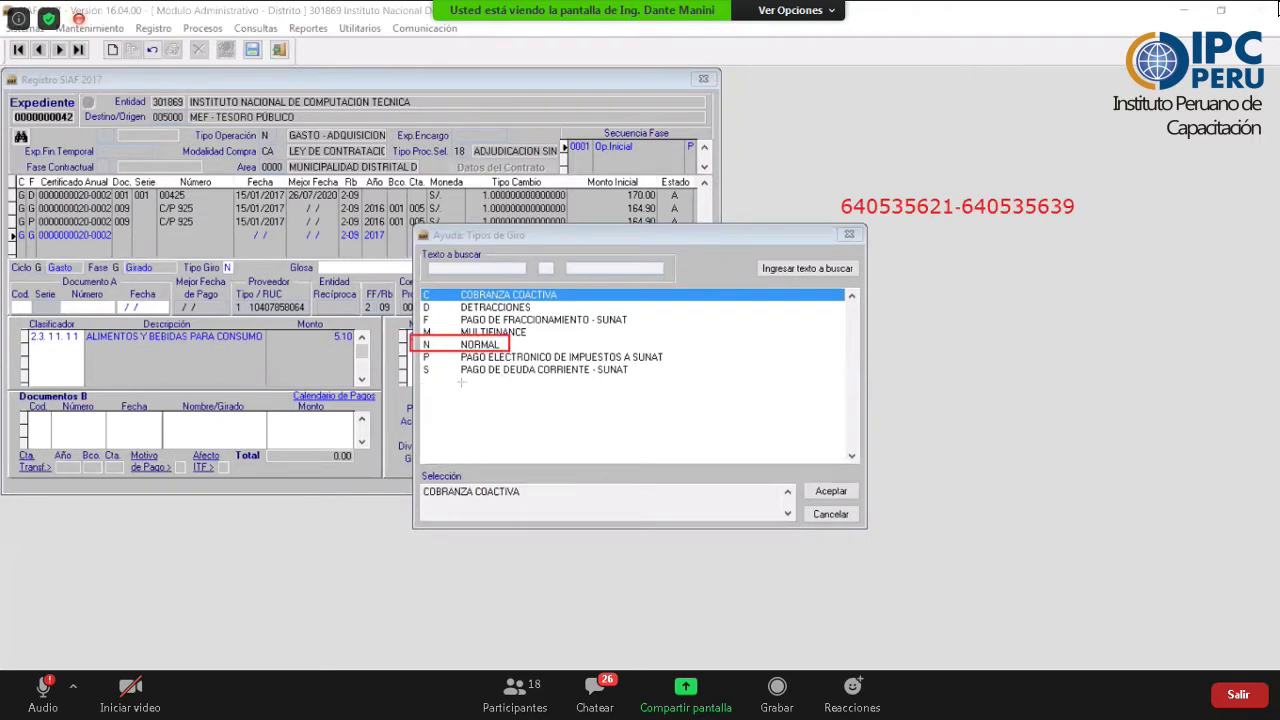
- Choose NORMAL as the payment type and validate, triggering the 'Documento errado.' warning
{"action": "mouse_move", "coordinate": [420, 380]}
{"action": "left_mouse_down"}
{"action": "mouse_move", "coordinate": [540, 395]}
{"action": "mouse_move", "coordinate": [421, 381]}
{"action": "left_mouse_up"}
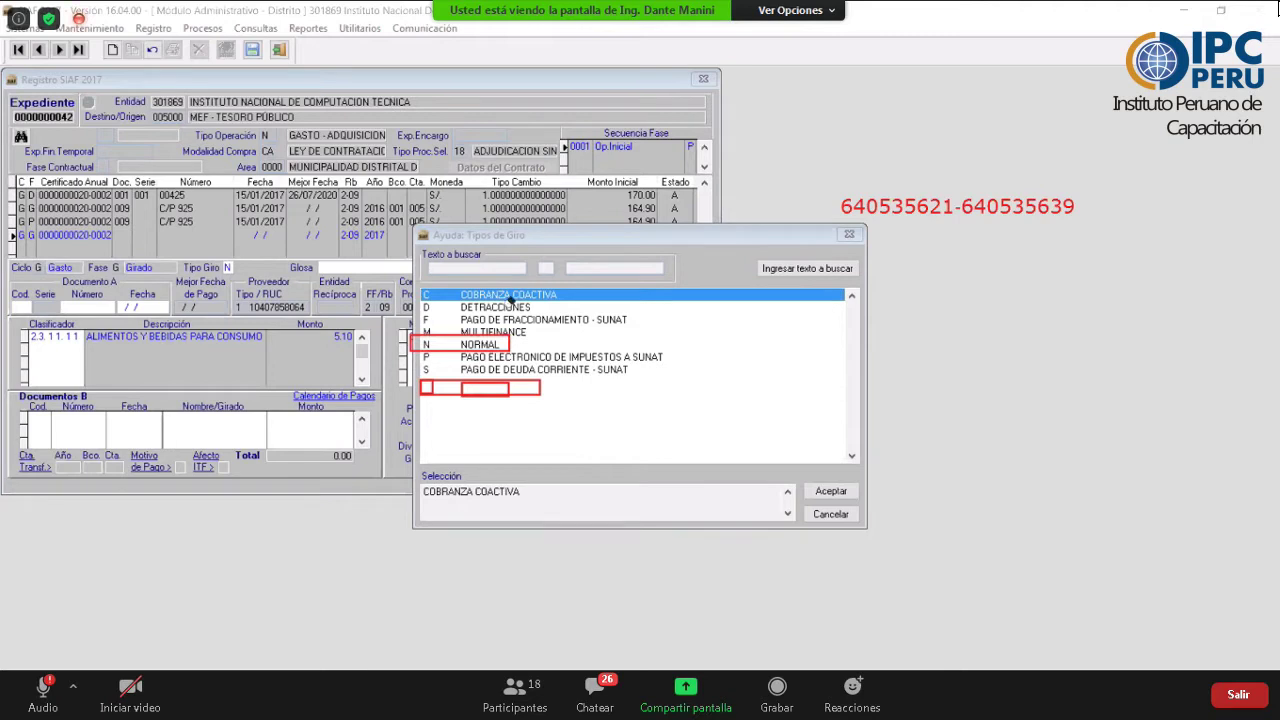
{"action": "left_click_drag", "start_coordinate": [453, 379], "coordinate": [421, 380]}
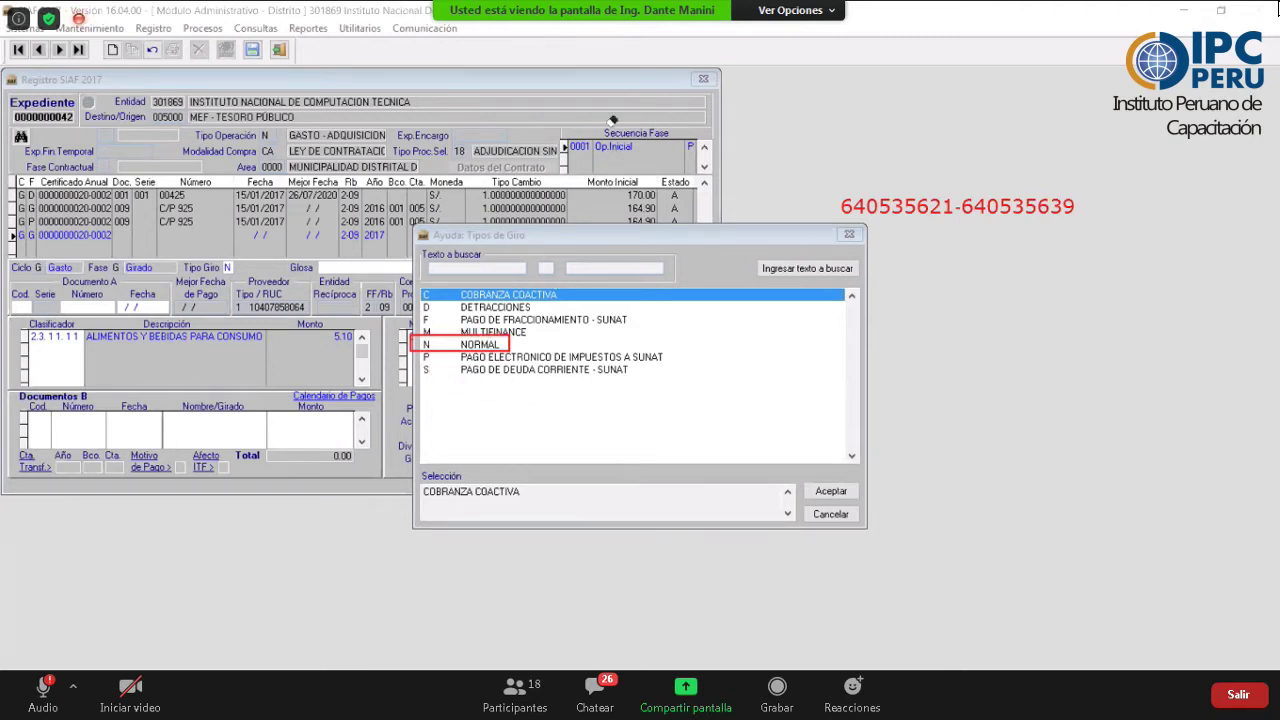
{"action": "left_click", "coordinate": [468, 346]}
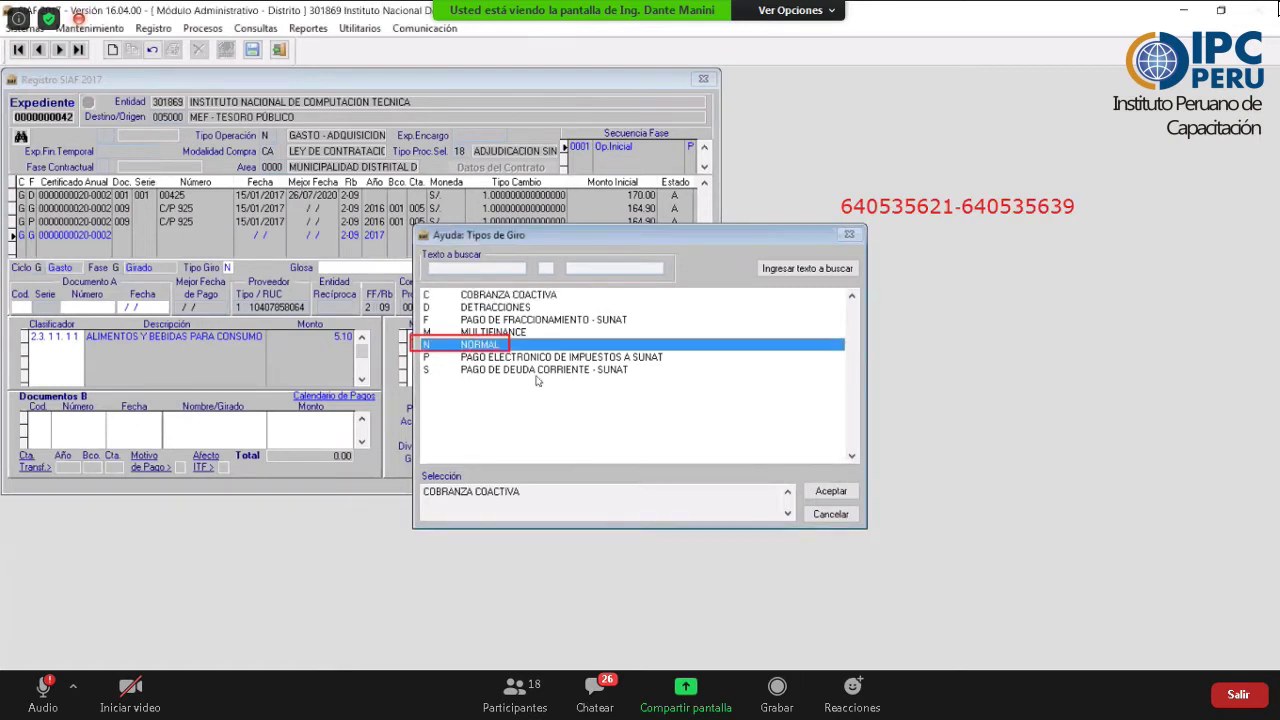
{"action": "left_click", "coordinate": [830, 491]}
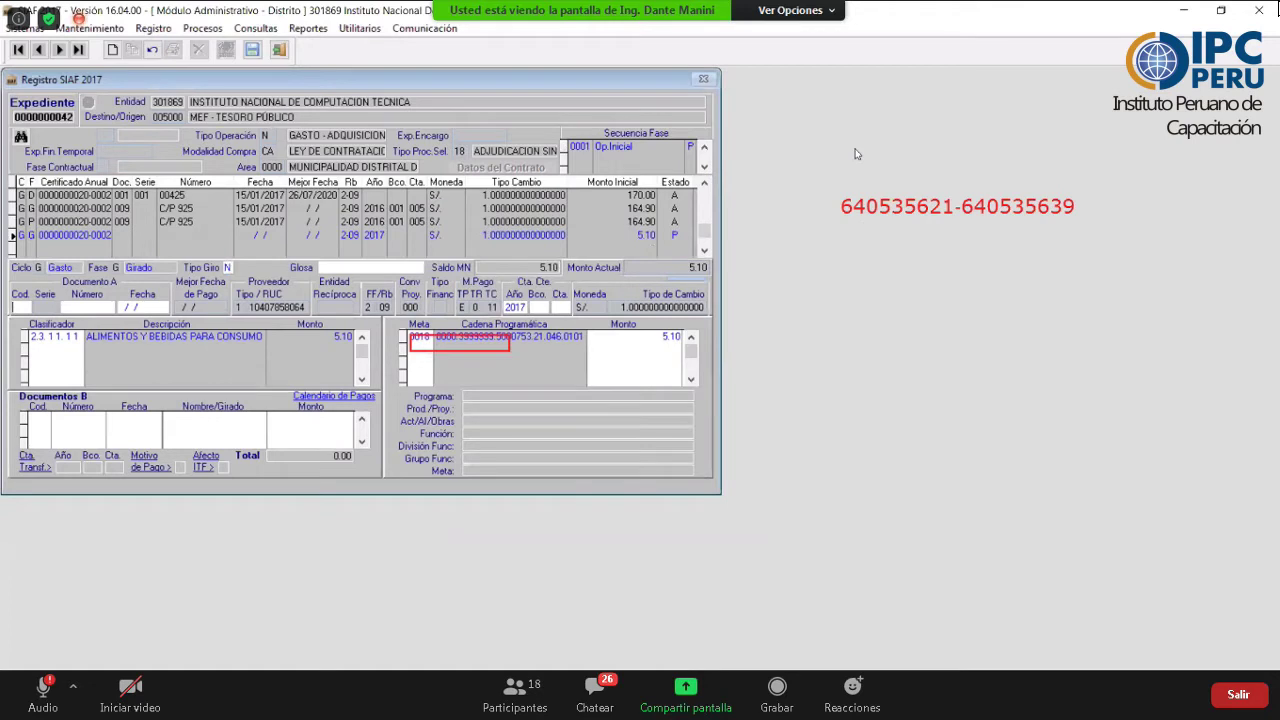
{"action": "left_click", "coordinate": [908, 121]}
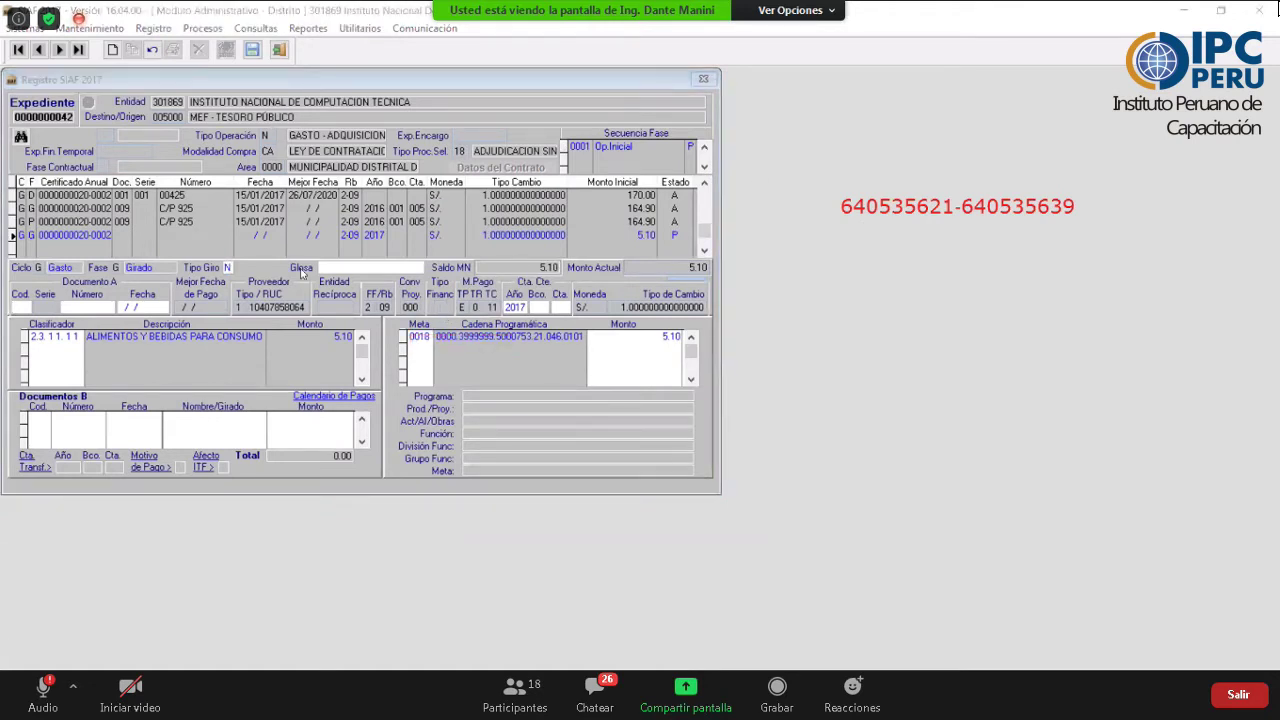
{"action": "left_click", "coordinate": [226, 270]}
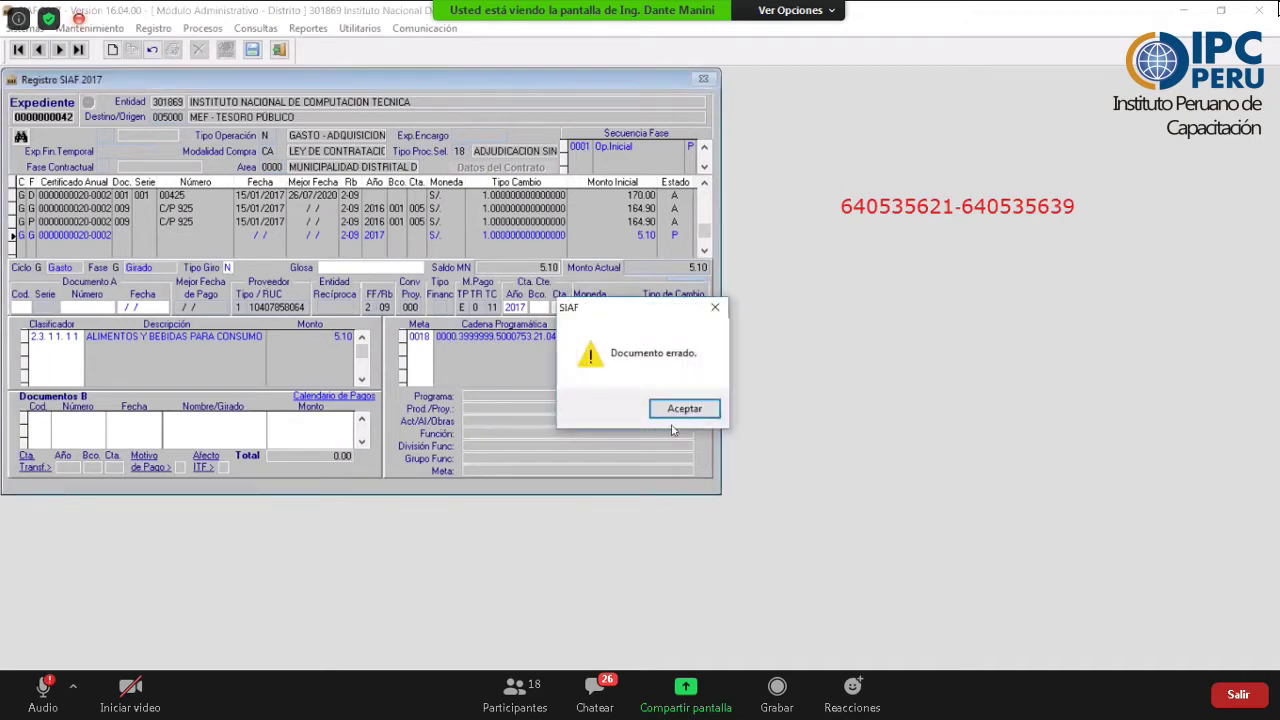
- Dismiss the warning and set Documento A to 009, Comprobantes de Pago
{"action": "left_click", "coordinate": [684, 409]}
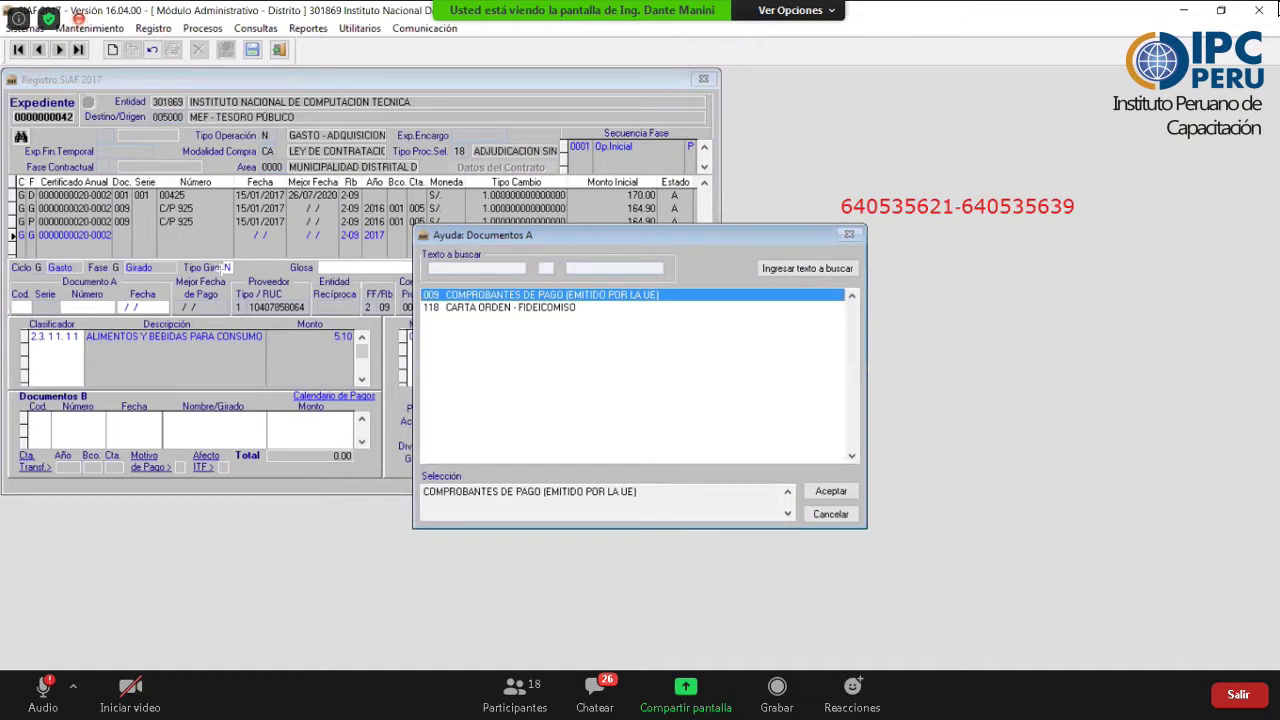
{"action": "left_click_drag", "start_coordinate": [235, 268], "coordinate": [32, 295]}
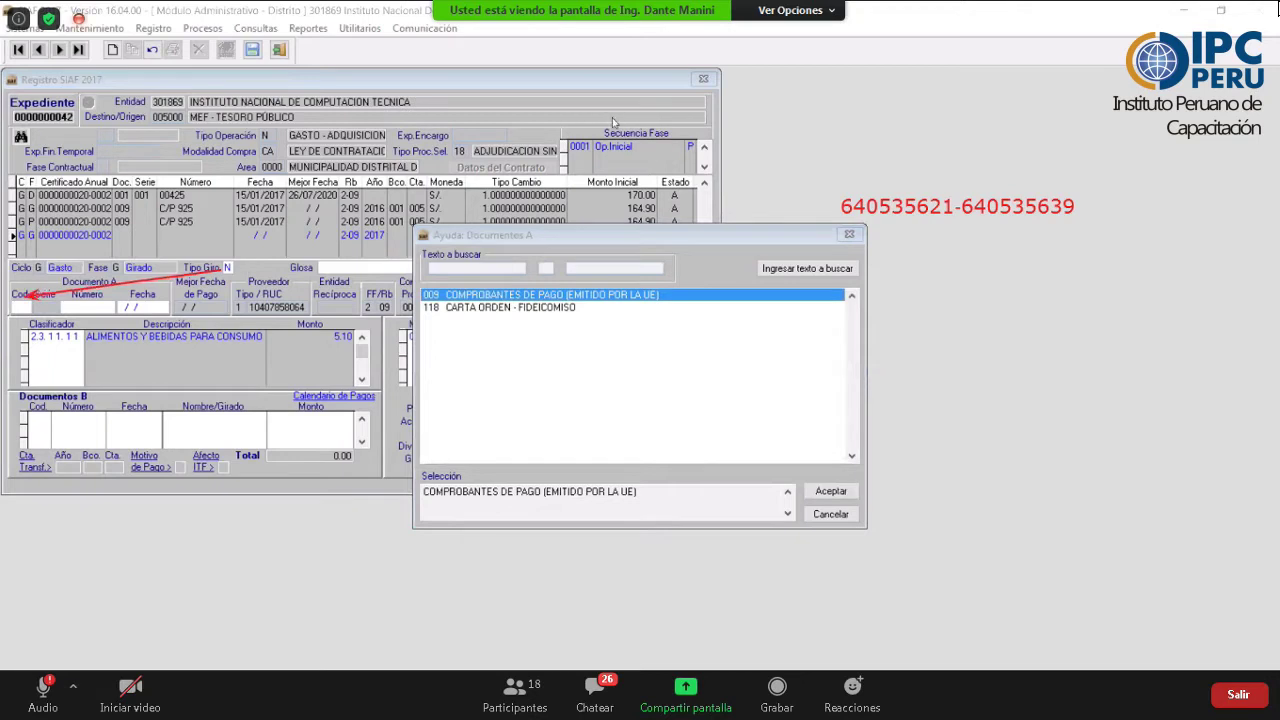
{"action": "left_click", "coordinate": [1052, 274]}
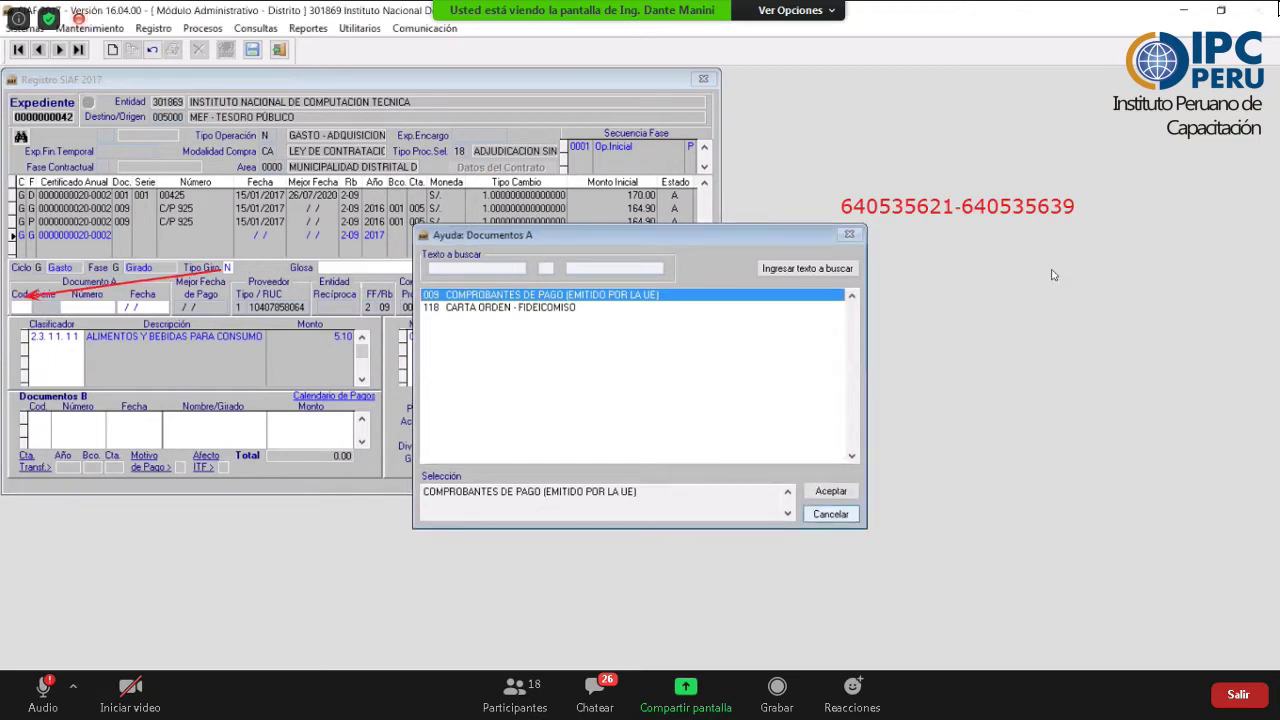
{"action": "key", "text": "Return"}
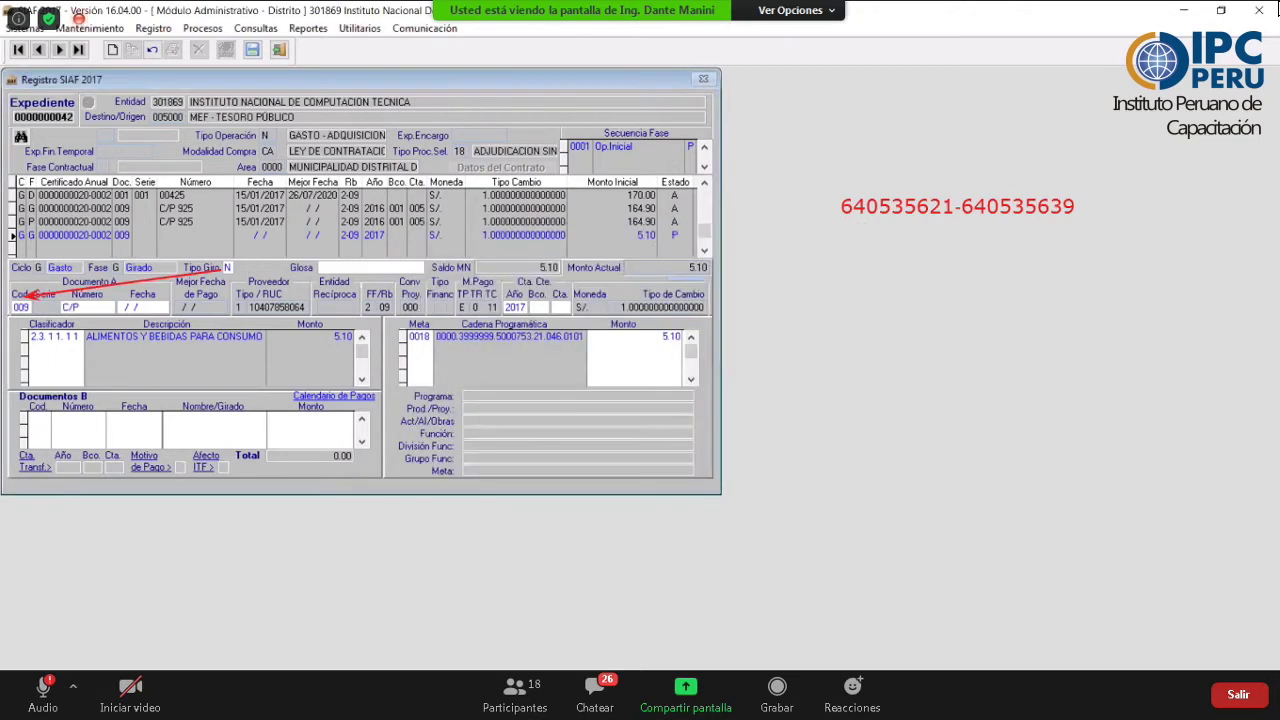
- Number the voucher C/P 926 and date it 15/01/2017
{"action": "type", "text": "5"}
{"action": "key", "text": "BackSpace"}
{"action": "type", "text": "6"}
{"action": "key", "text": "Tab"}
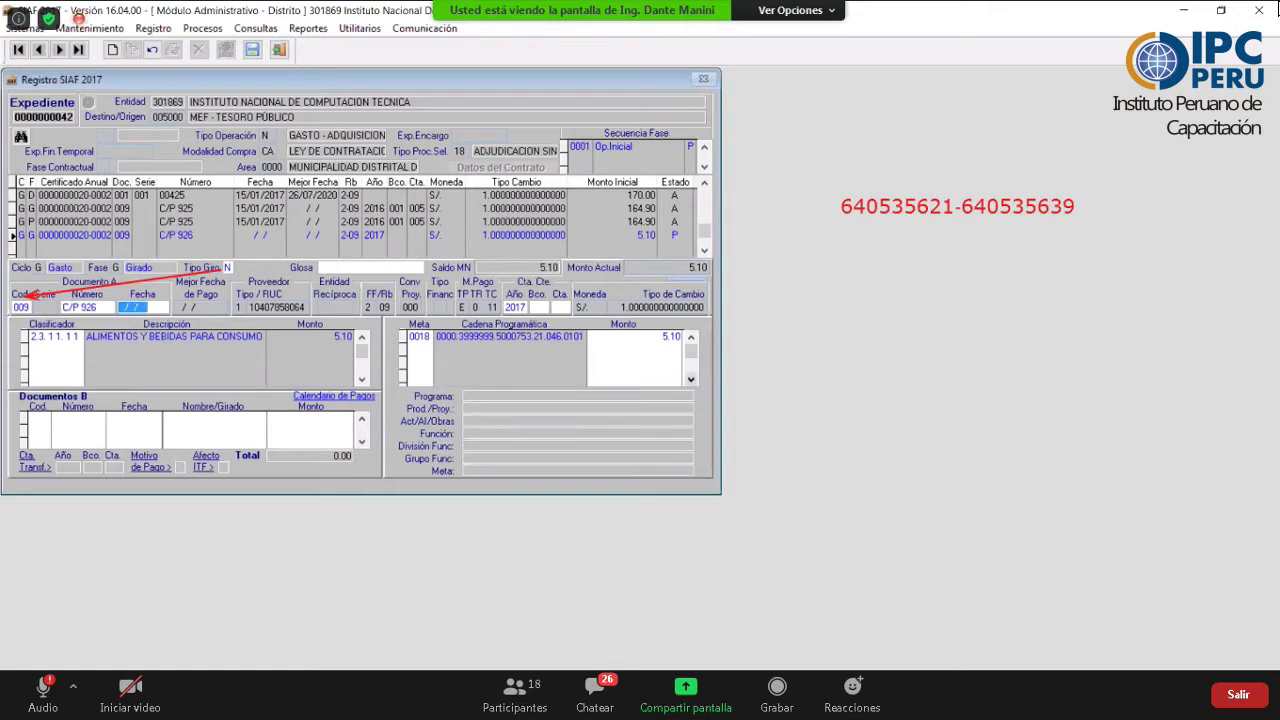
{"action": "type", "text": "15012017"}
{"action": "key", "text": "Tab"}
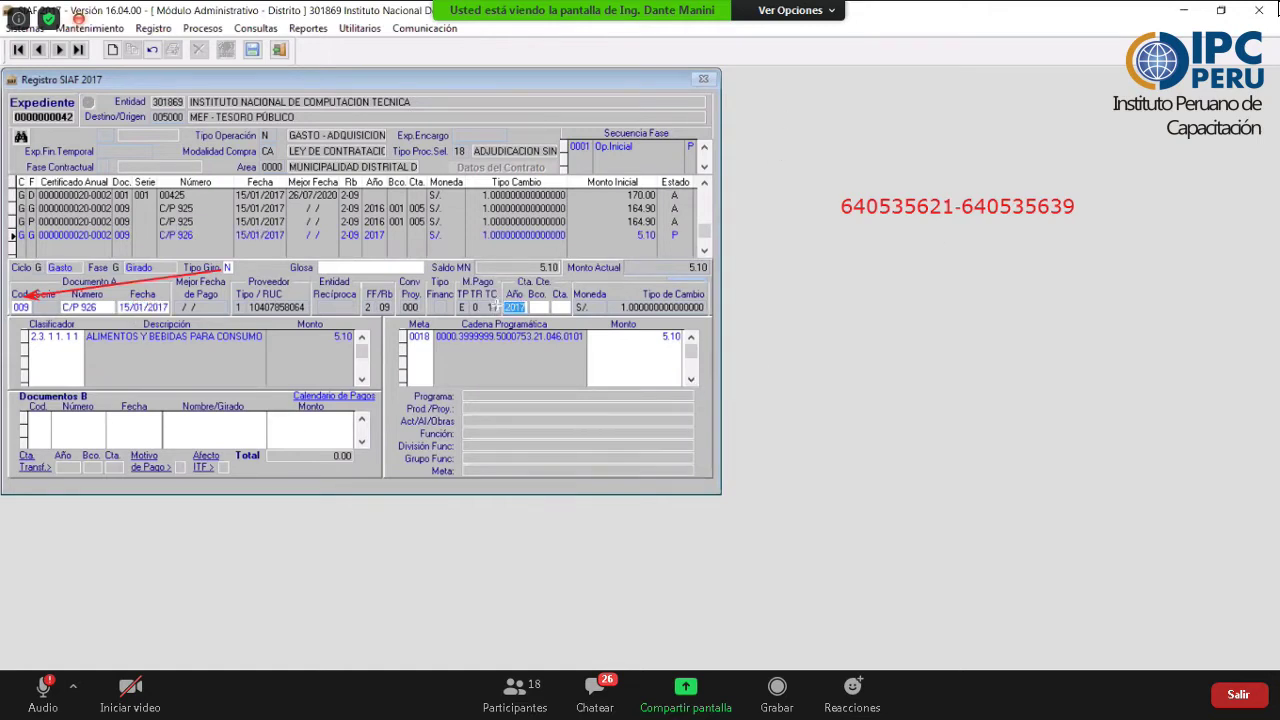
- Charge it to the 2016 Banco de la Nación account, bank 001, account 005
{"action": "left_click_drag", "start_coordinate": [577, 320], "coordinate": [500, 287]}
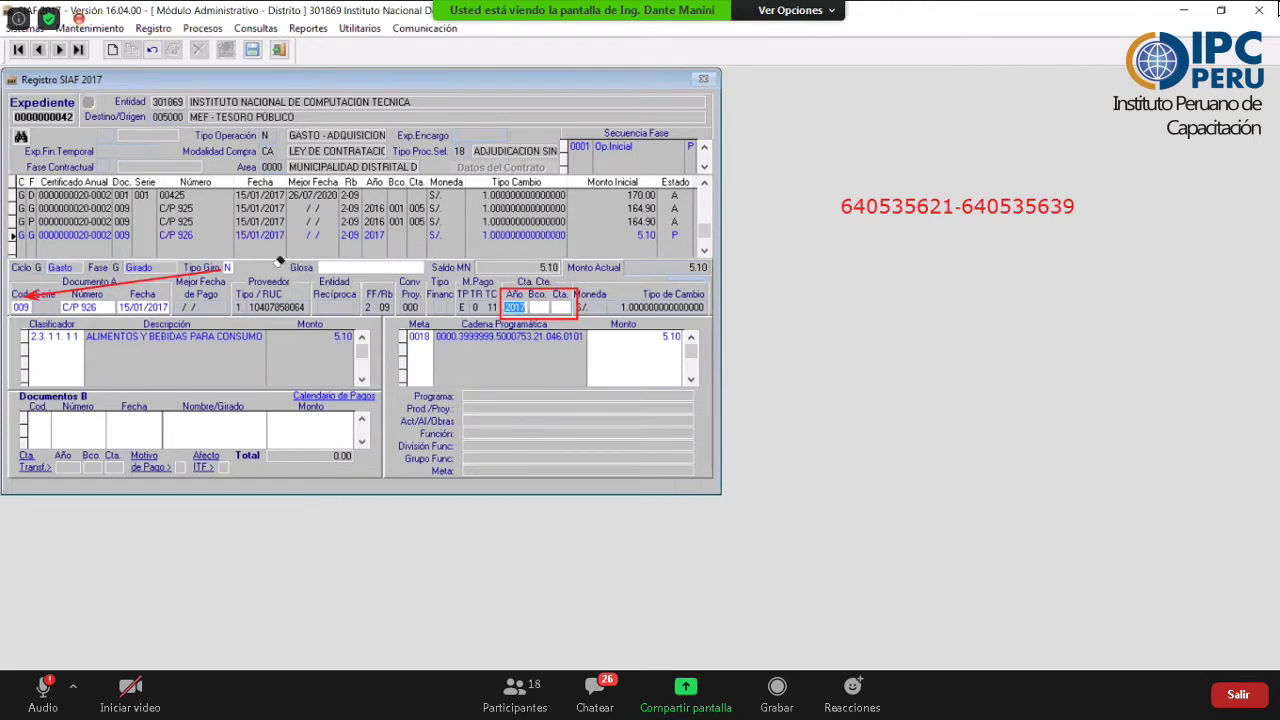
{"action": "key", "text": "F2"}
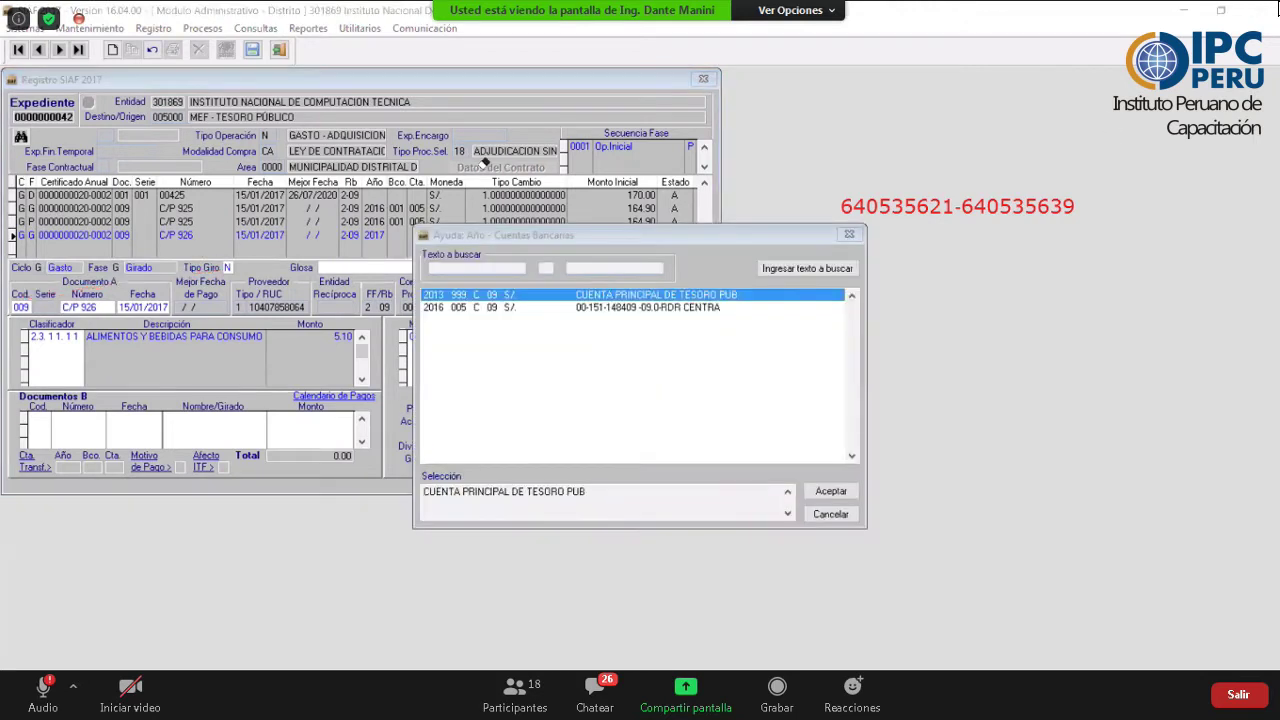
{"action": "left_click", "coordinate": [481, 309]}
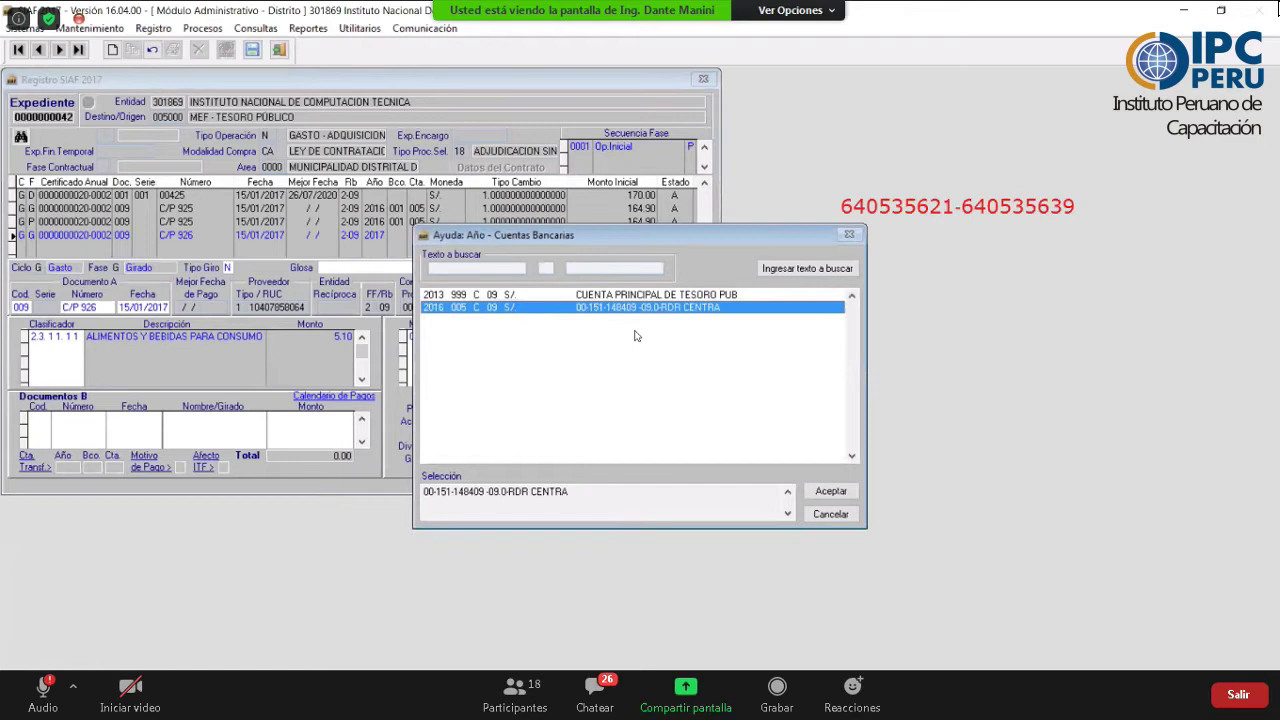
{"action": "left_click", "coordinate": [830, 491]}
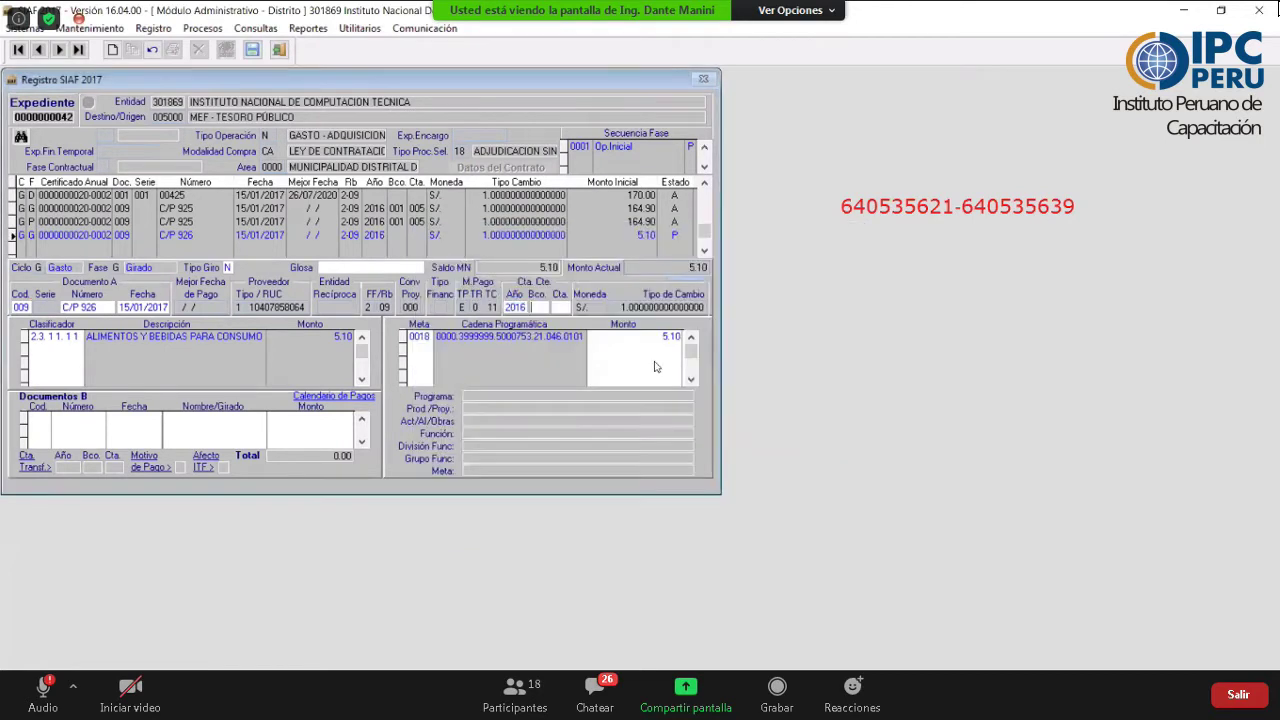
{"action": "key", "text": "F2"}
{"action": "left_click", "coordinate": [830, 491]}
{"action": "key", "text": "F2"}
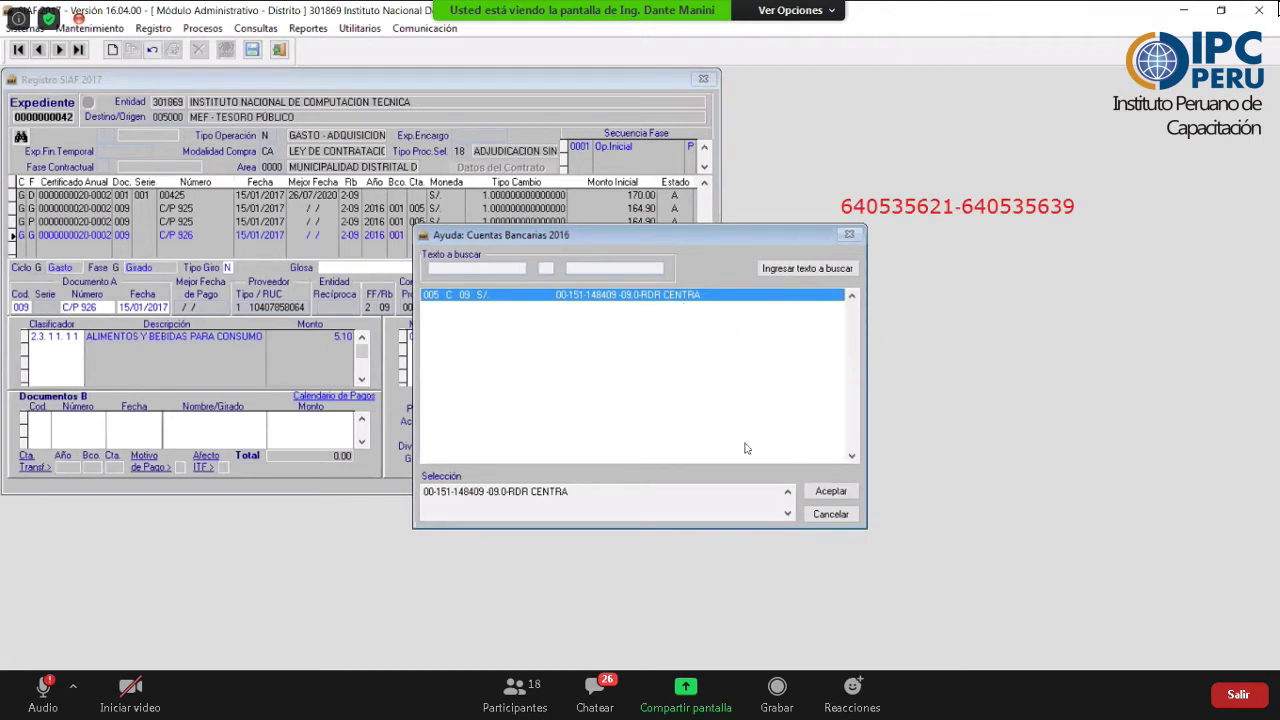
{"action": "left_click", "coordinate": [830, 493]}
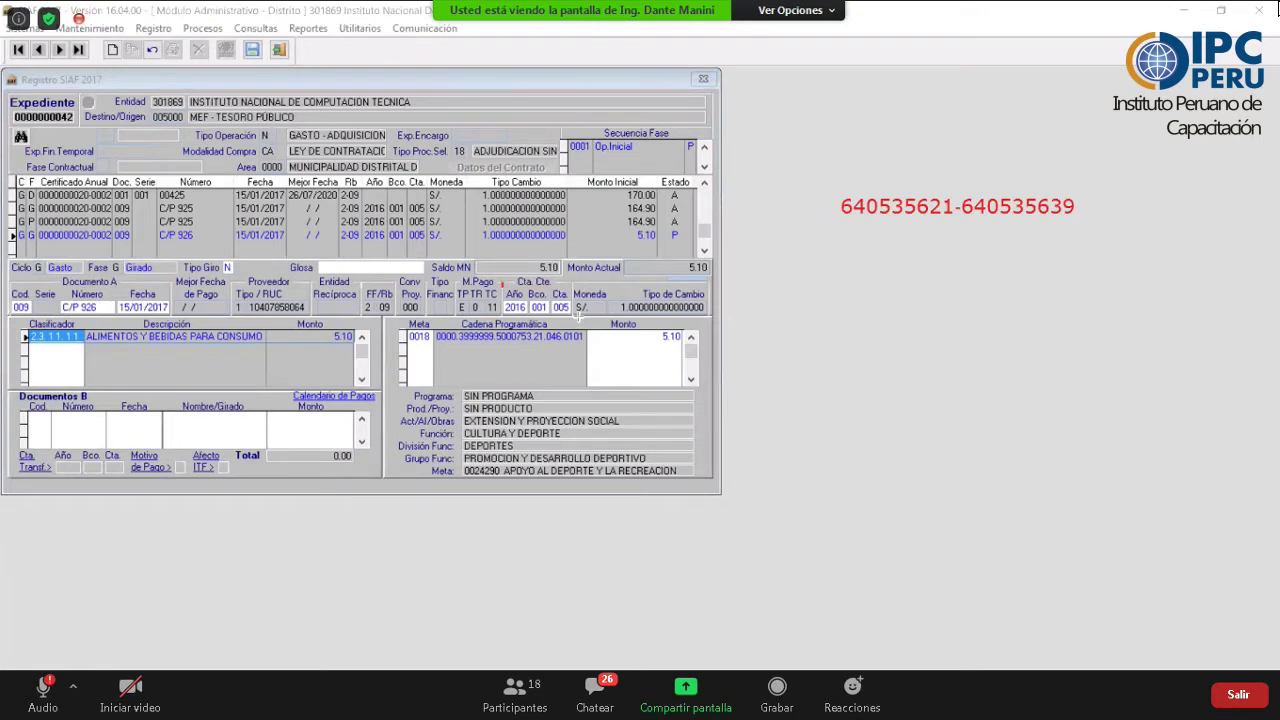
{"action": "mouse_move", "coordinate": [503, 287]}
{"action": "left_mouse_down"}
{"action": "mouse_move", "coordinate": [524, 318]}
{"action": "mouse_move", "coordinate": [578, 317]}
{"action": "left_mouse_up"}
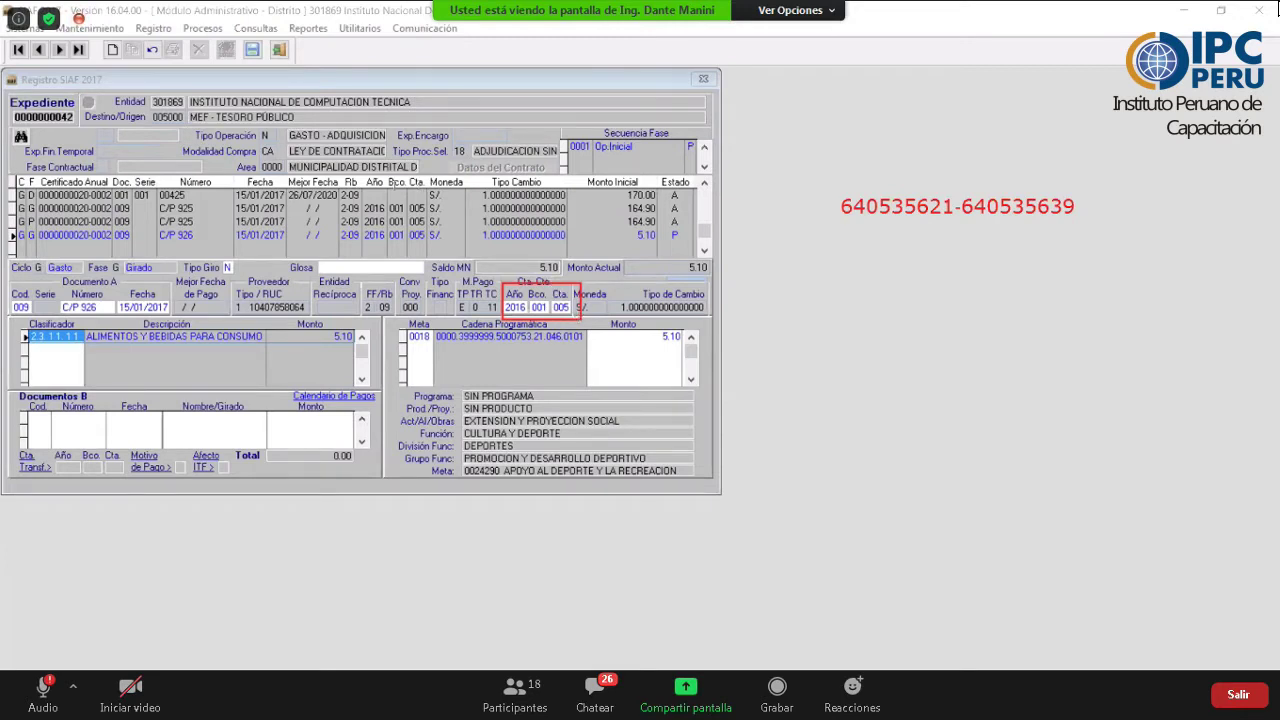
- Insert a Documentos B line for 5.10 with document type 065 Cheque Girado
{"action": "left_click", "coordinate": [256, 440]}
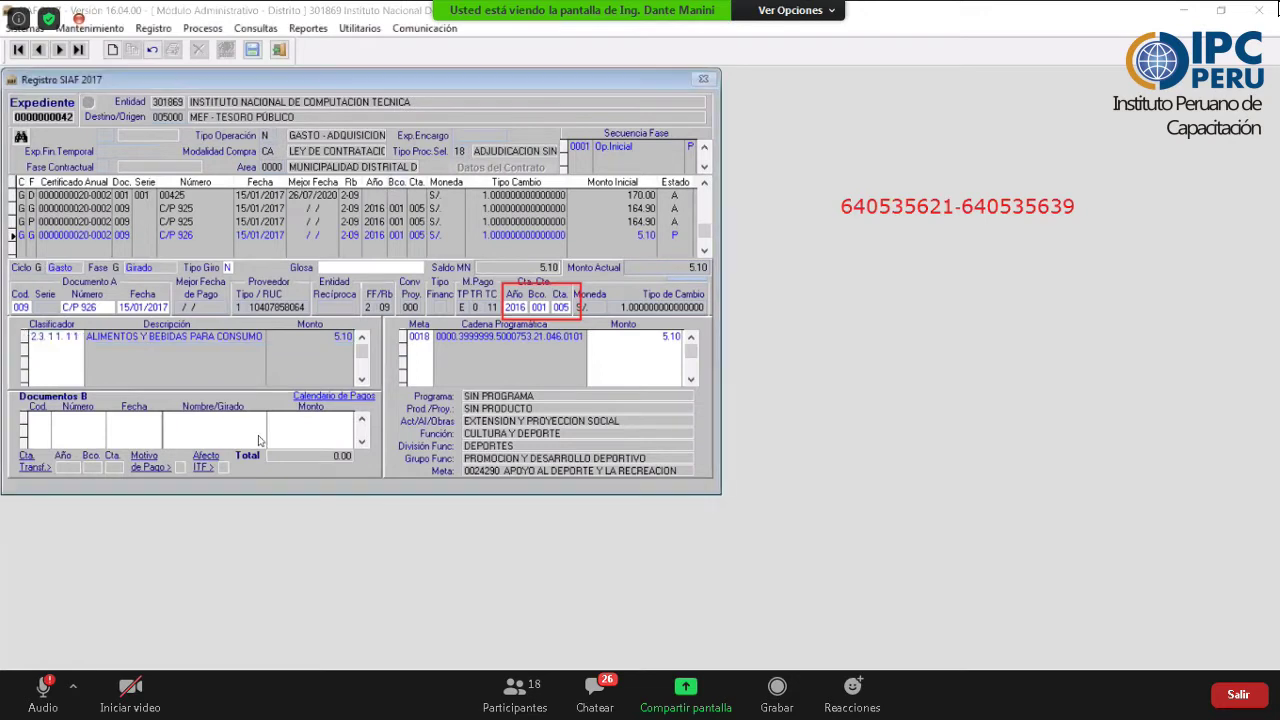
{"action": "right_click", "coordinate": [258, 440]}
{"action": "left_click", "coordinate": [290, 514]}
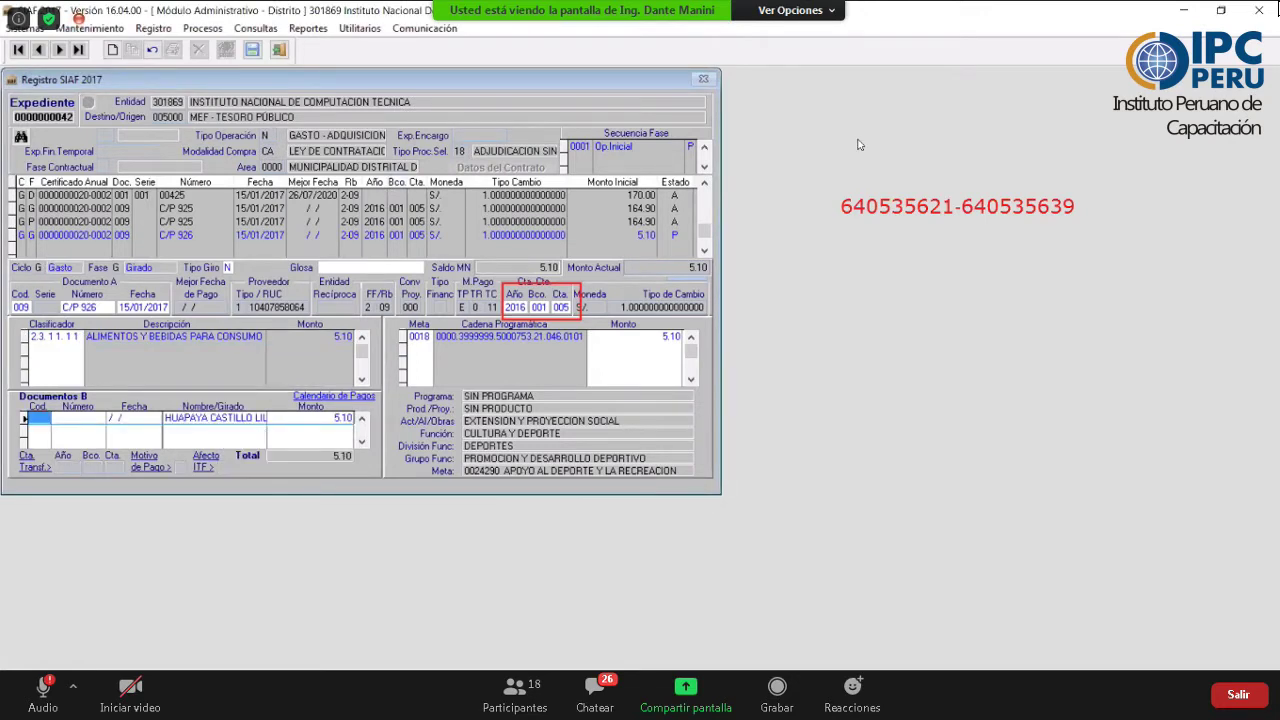
{"action": "key", "text": "F1"}
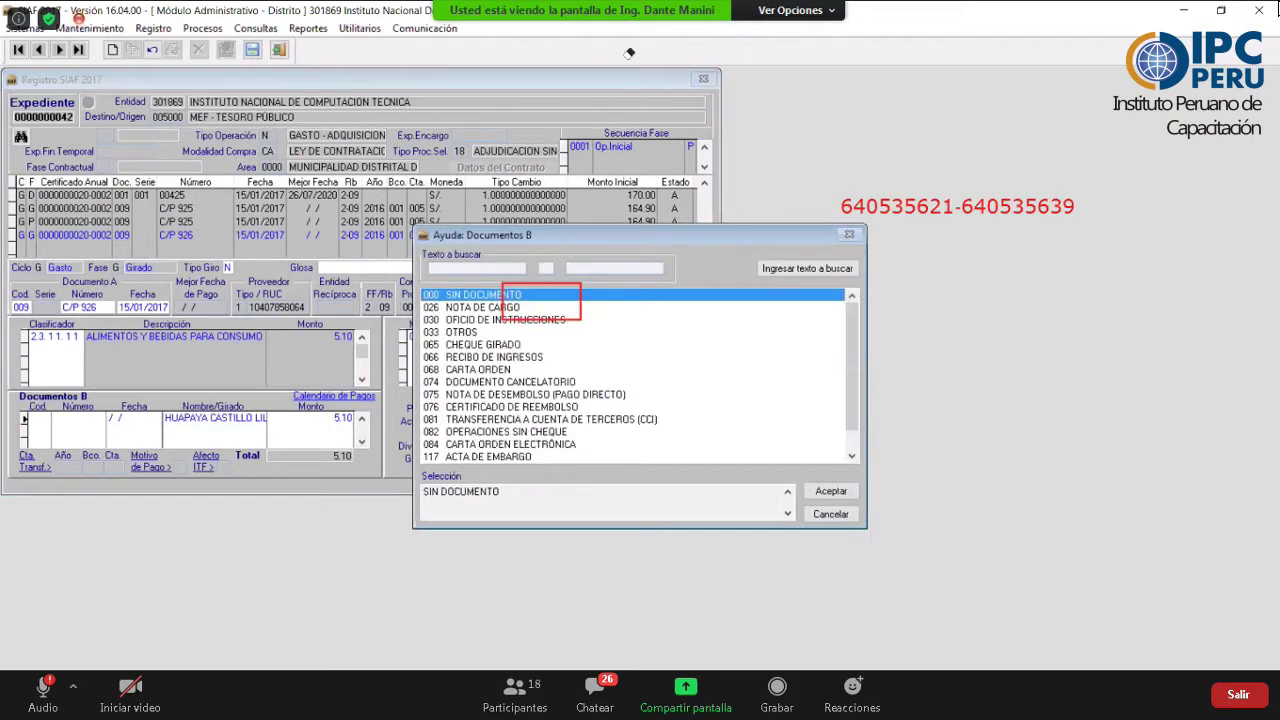
{"action": "key", "text": "Escape"}
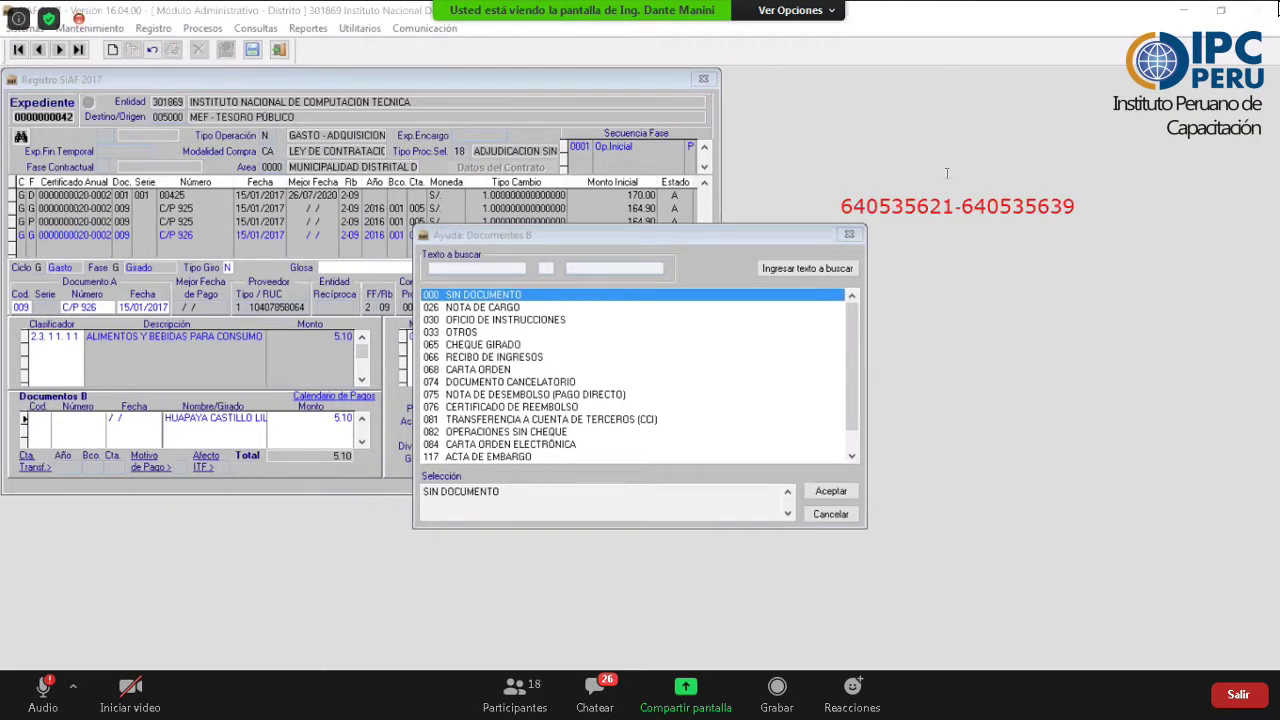
{"action": "left_click", "coordinate": [483, 344]}
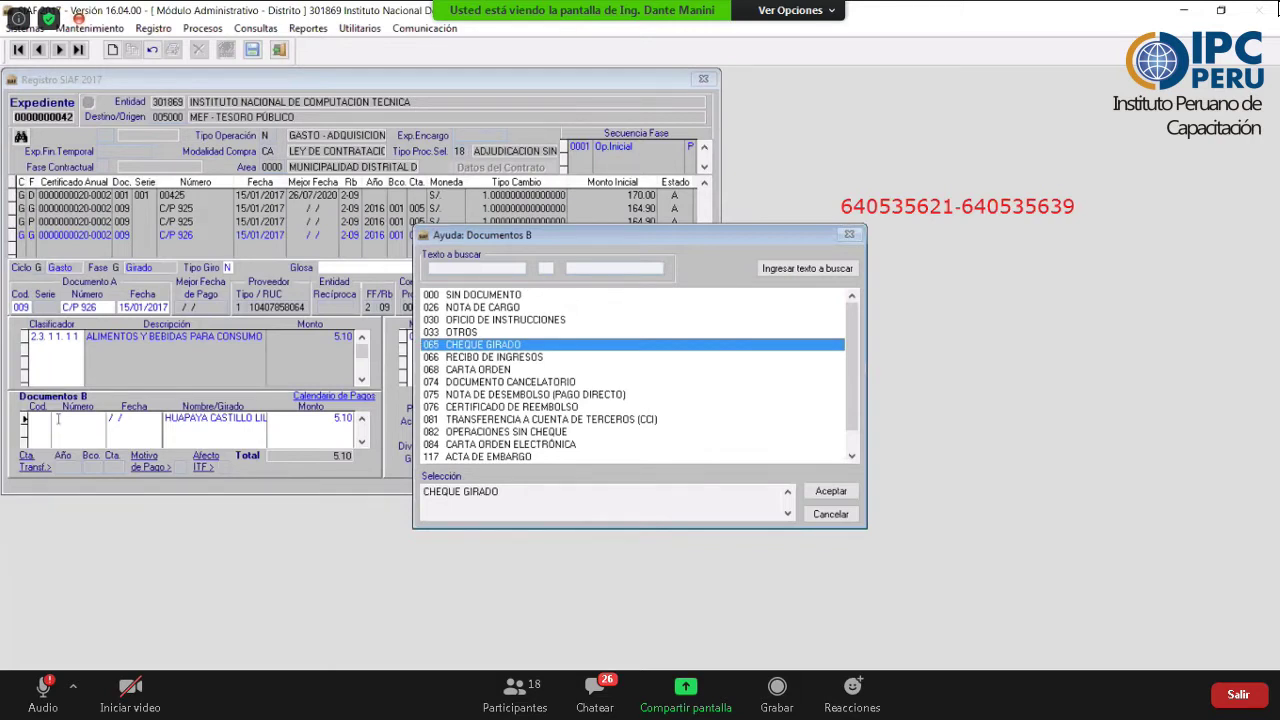
{"action": "key", "text": "Return"}
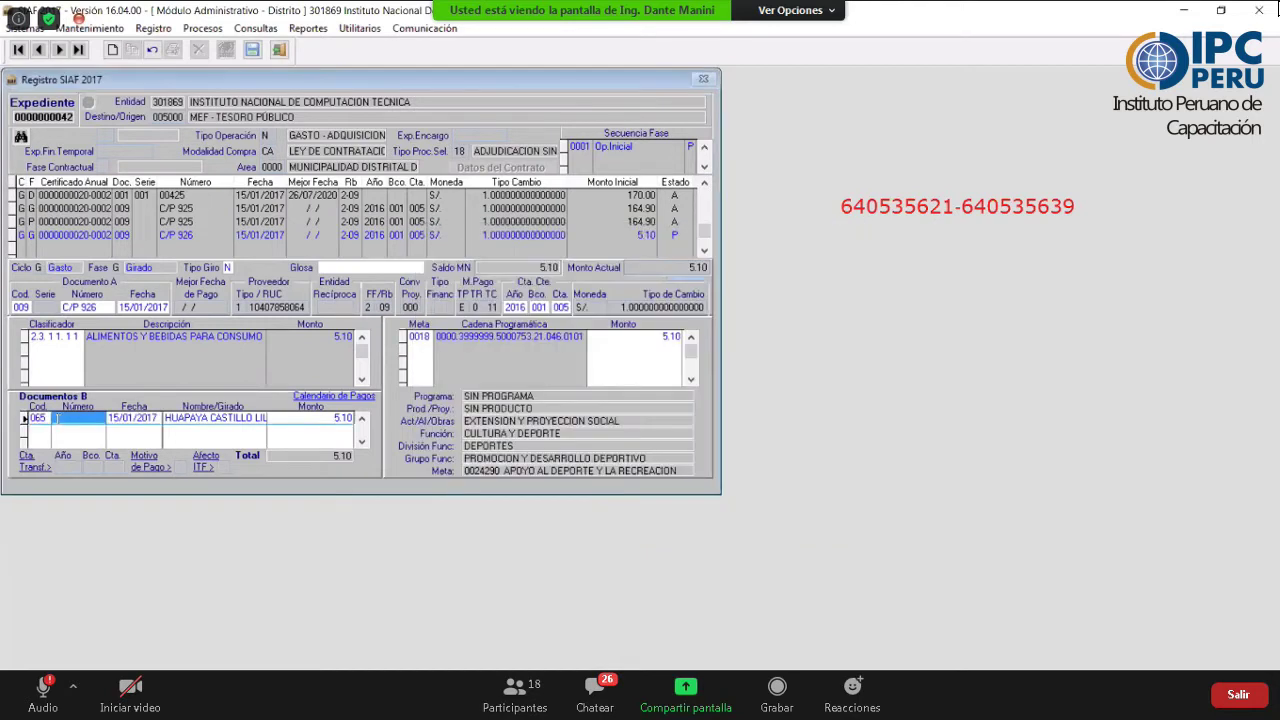
- Enter the cheque number on the Cheque Girado line and name SUNAT / BANCO DE LA NACION as payee
{"action": "type", "text": "640535621"}
{"action": "key", "text": "Return"}
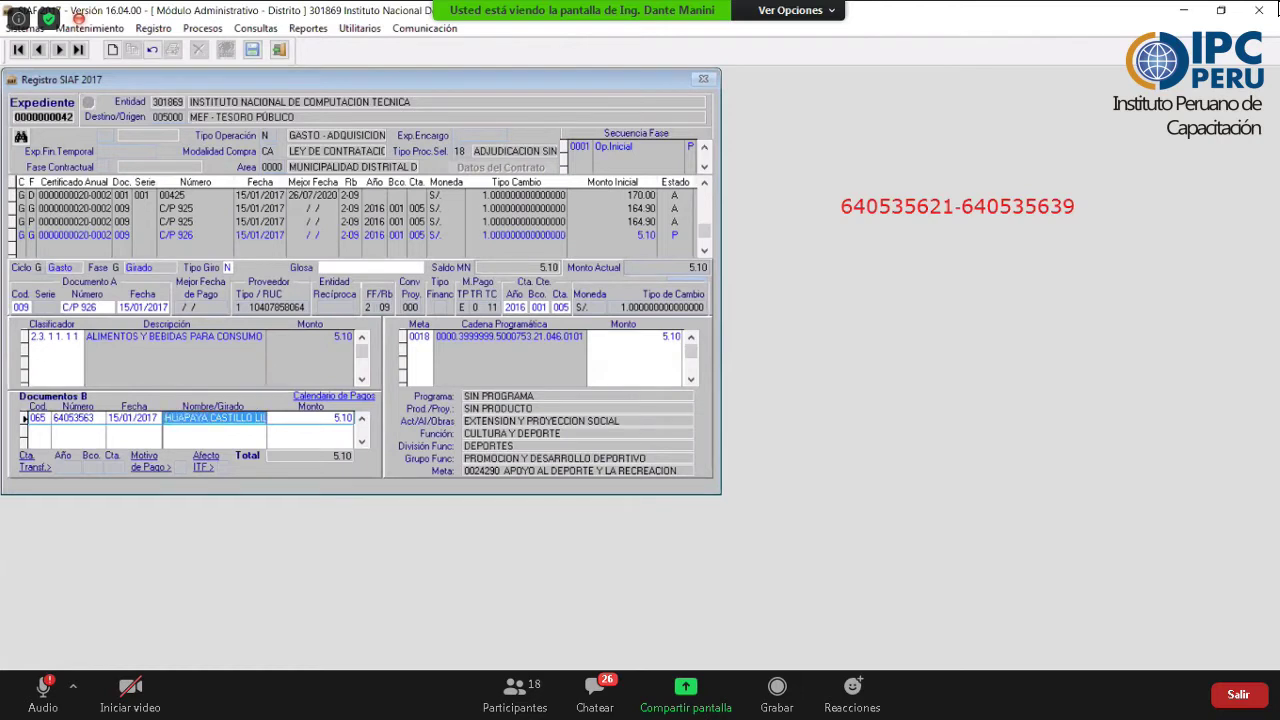
{"action": "type", "text": "SUNAT / BA"}
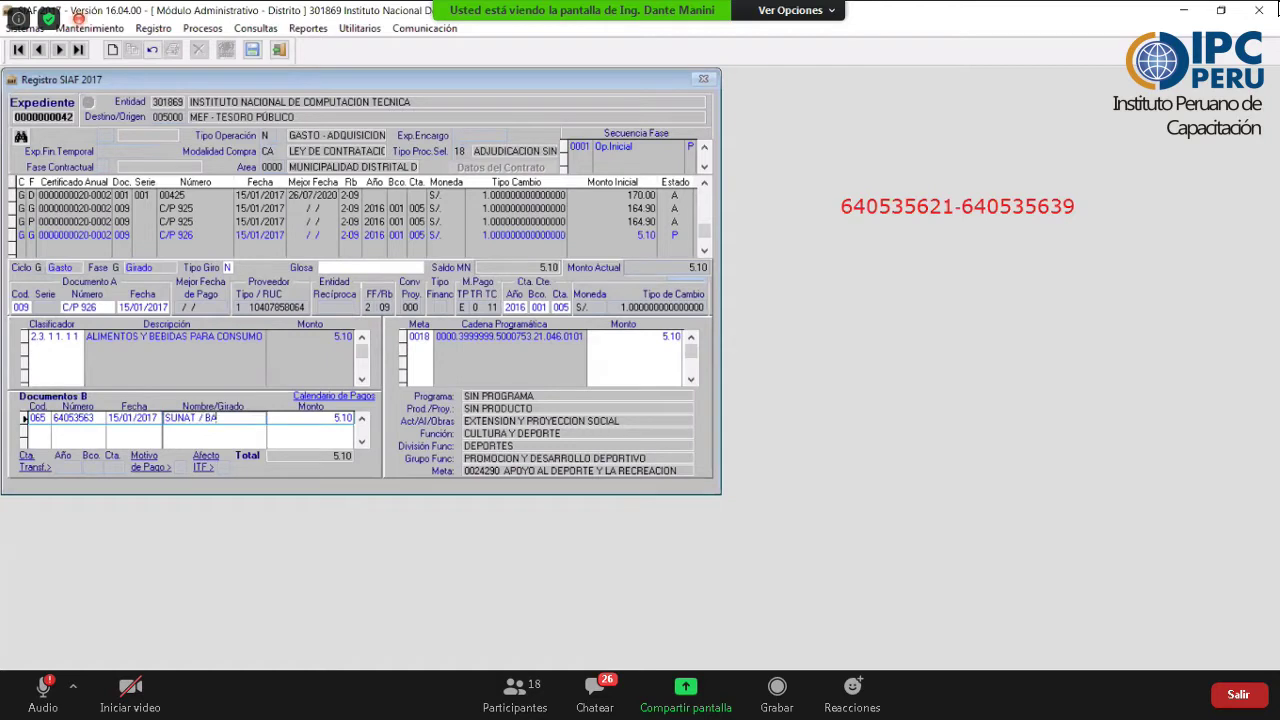
{"action": "type", "text": "NCO DE LA NACION"}
{"action": "key", "text": "shift+Home"}
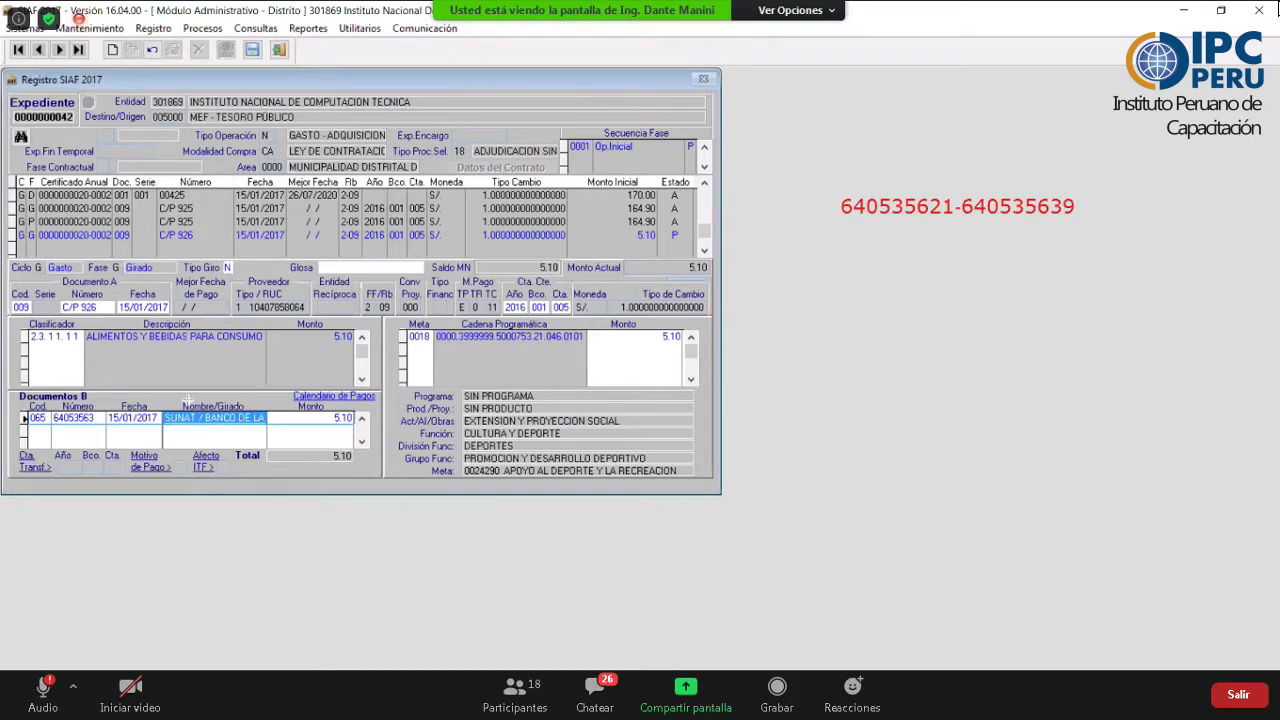
{"action": "left_click_drag", "start_coordinate": [228, 275], "coordinate": [185, 405]}
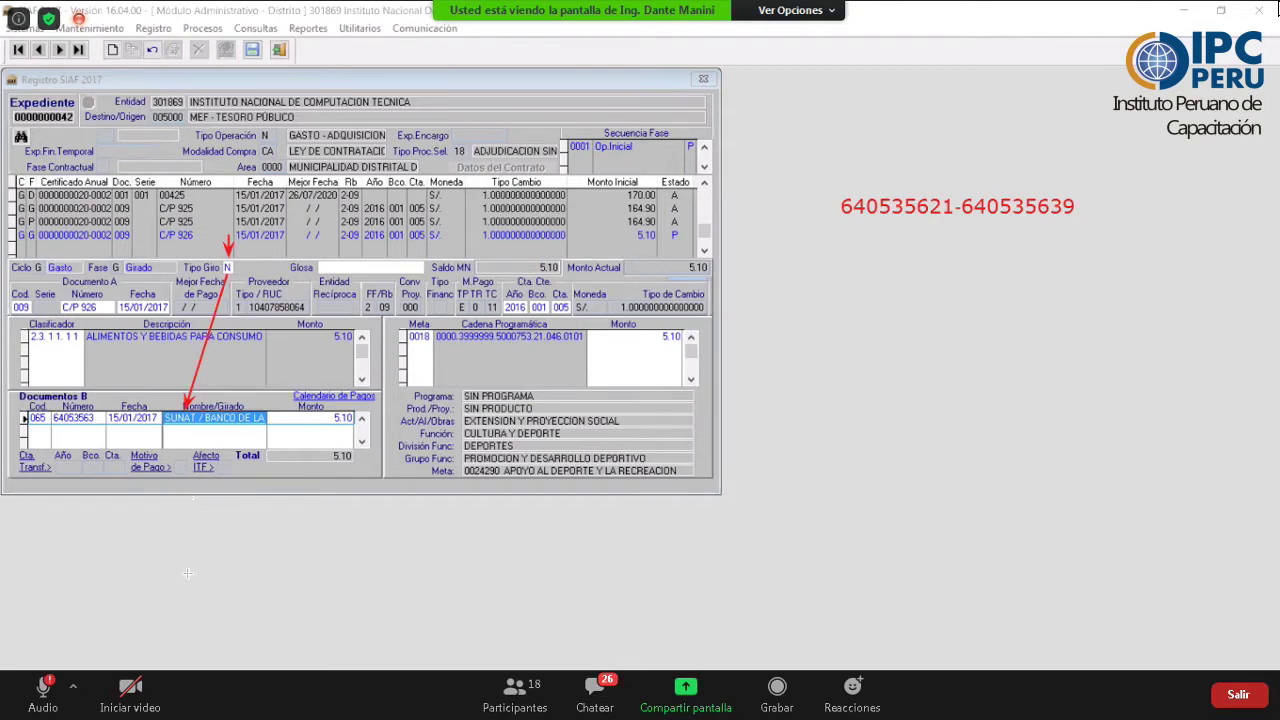
{"action": "left_click_drag", "start_coordinate": [187, 575], "coordinate": [191, 430]}
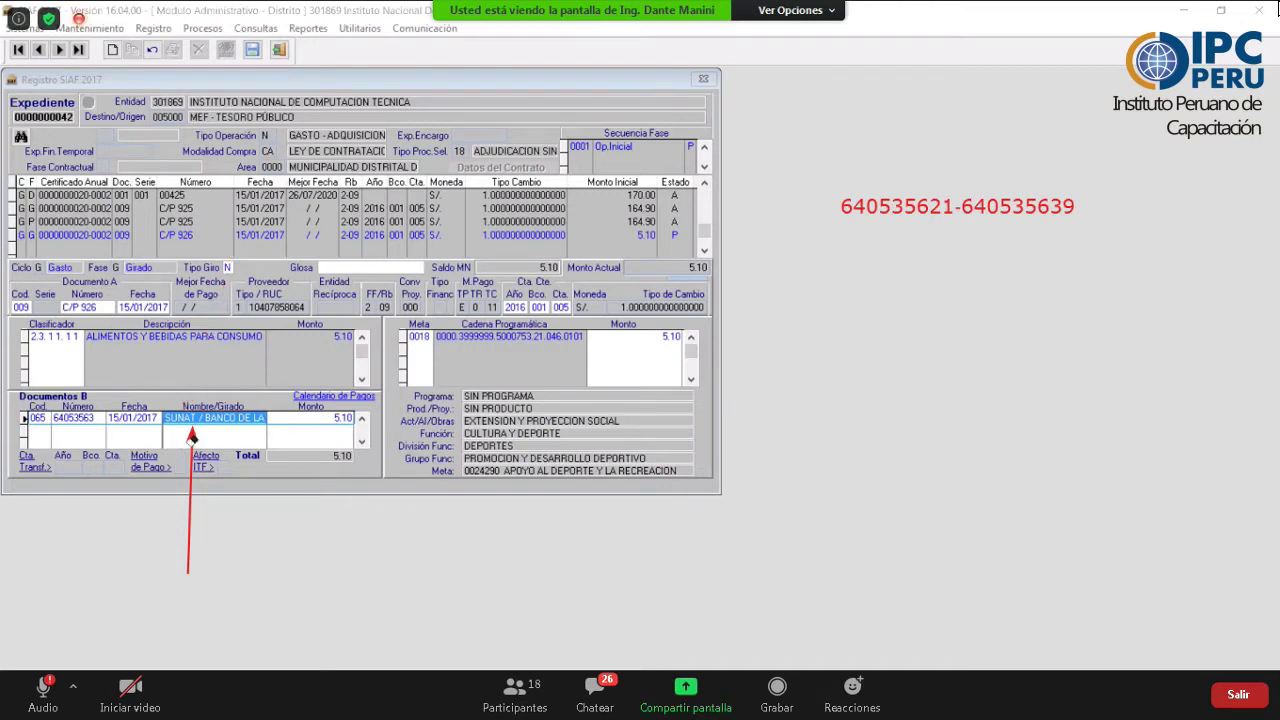
- Enter the glosa 'PAGO POR LA RET DEL 3% DEL IGV' on the C/P 926 Girado record
{"action": "left_click", "coordinate": [193, 441]}
{"action": "left_click", "coordinate": [339, 270]}
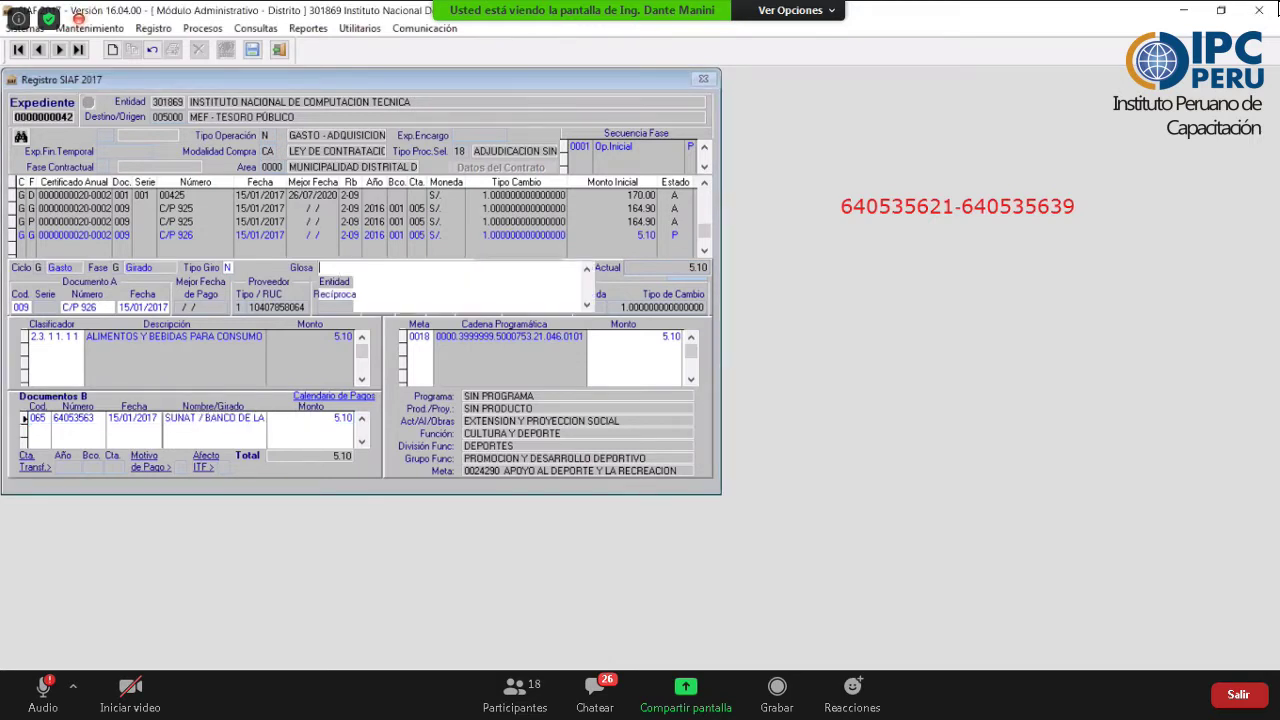
{"action": "type", "text": "PAGO POR LA RETEN"}
{"action": "key", "text": "BackSpace"}
{"action": "key", "text": "BackSpace"}
{"action": "type", "text": "DEL 3%"}
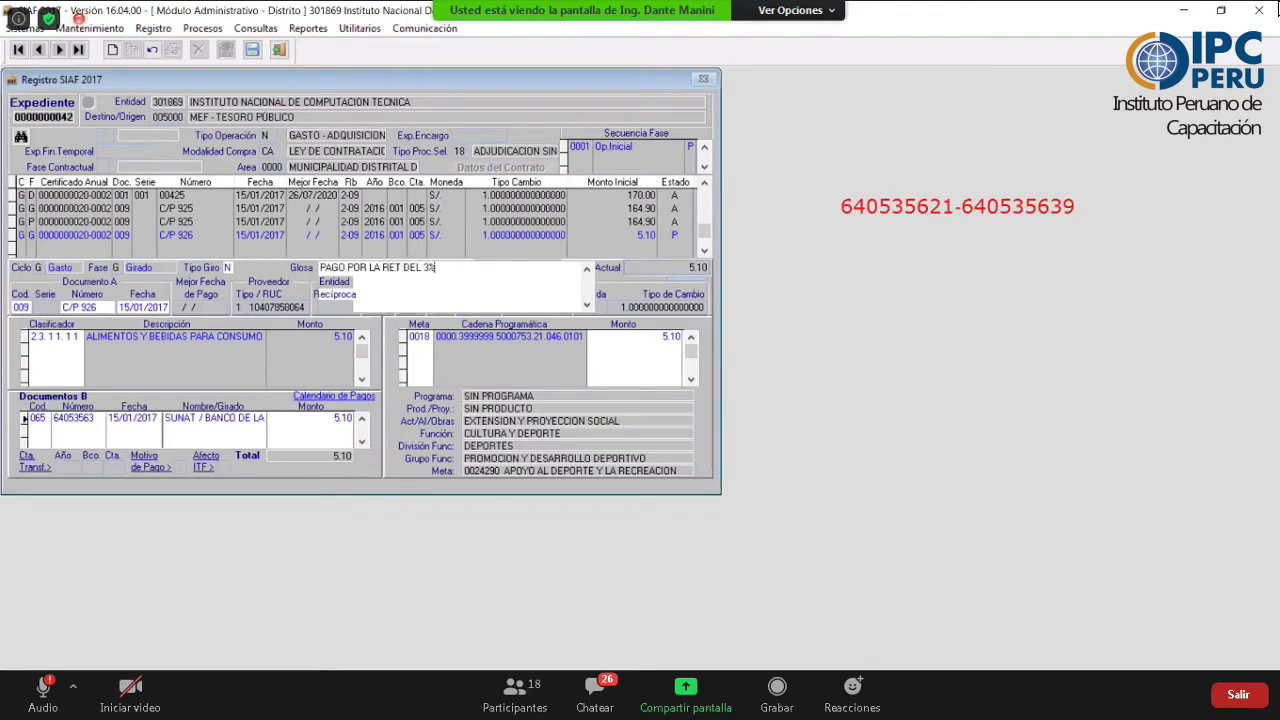
{"action": "type", "text": " DEL IGV"}
{"action": "key", "text": "shift+Home"}
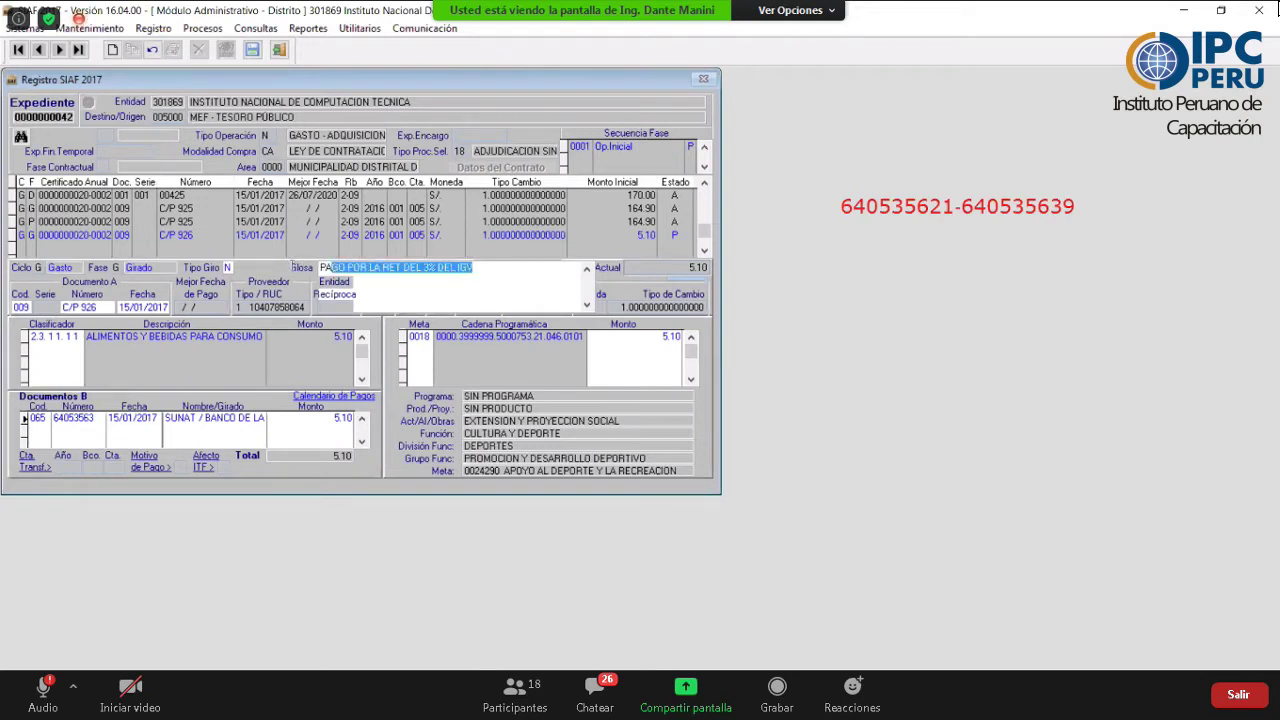
{"action": "left_click", "coordinate": [73, 233]}
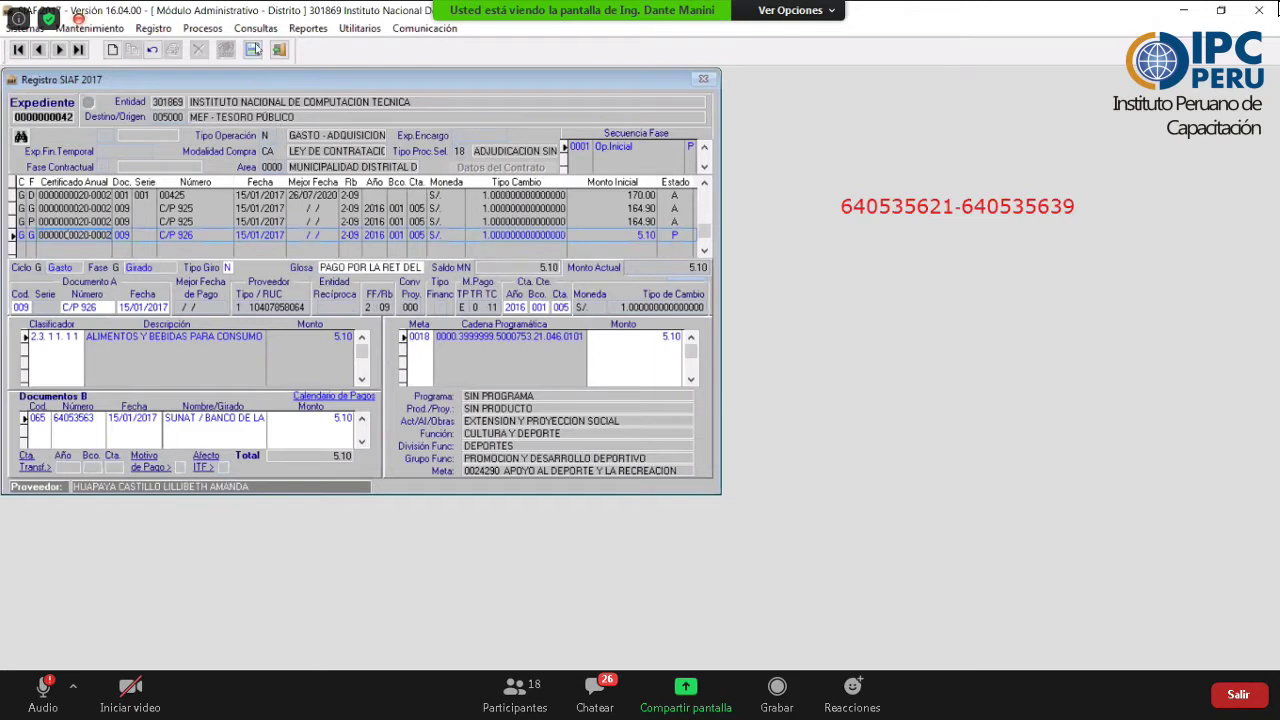
- Save the expediente and acknowledge the 'Sus cambios han sido guardados' message
{"action": "left_click", "coordinate": [252, 49]}
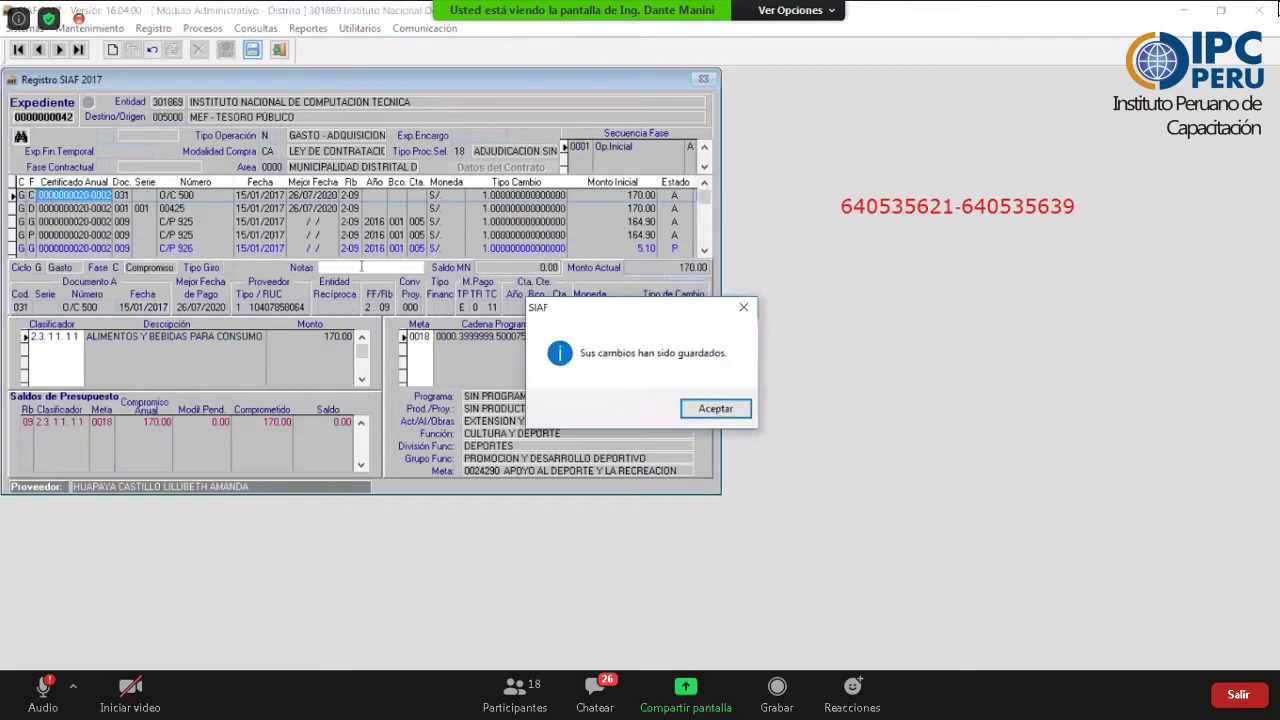
{"action": "left_click", "coordinate": [716, 409]}
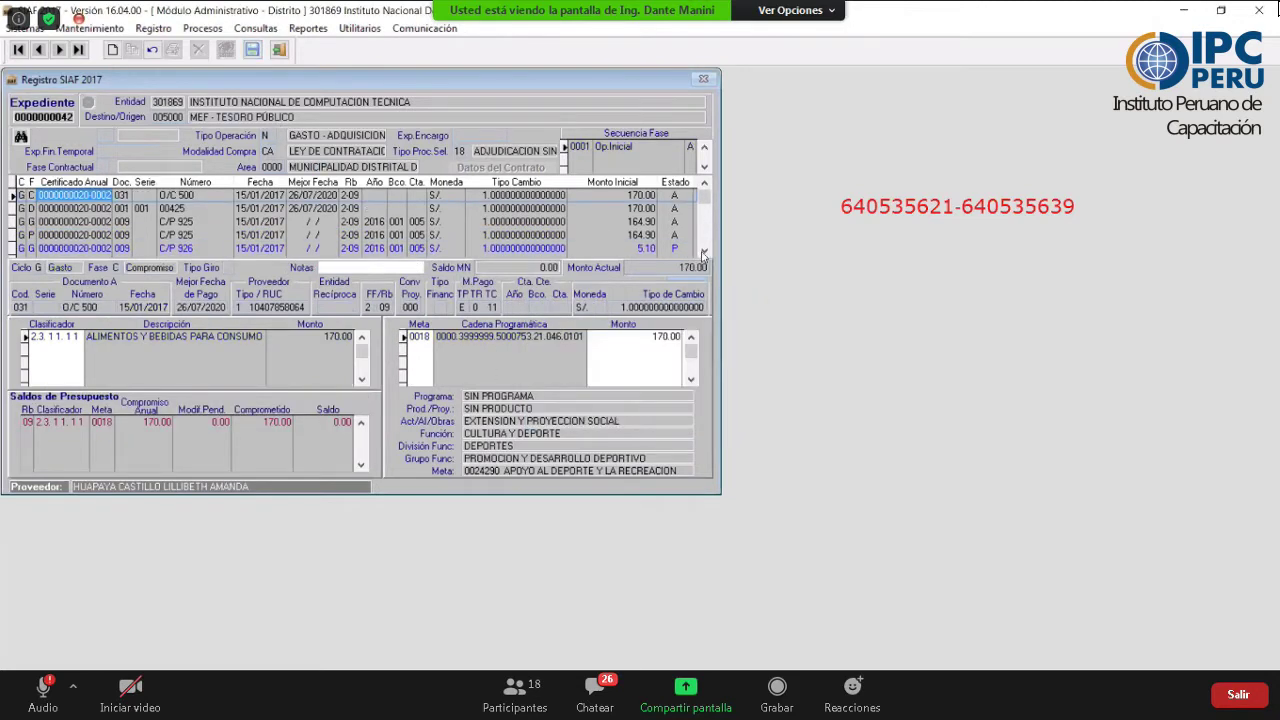
{"action": "scroll", "coordinate": [704, 250], "scroll_direction": "down", "scroll_amount": 1}
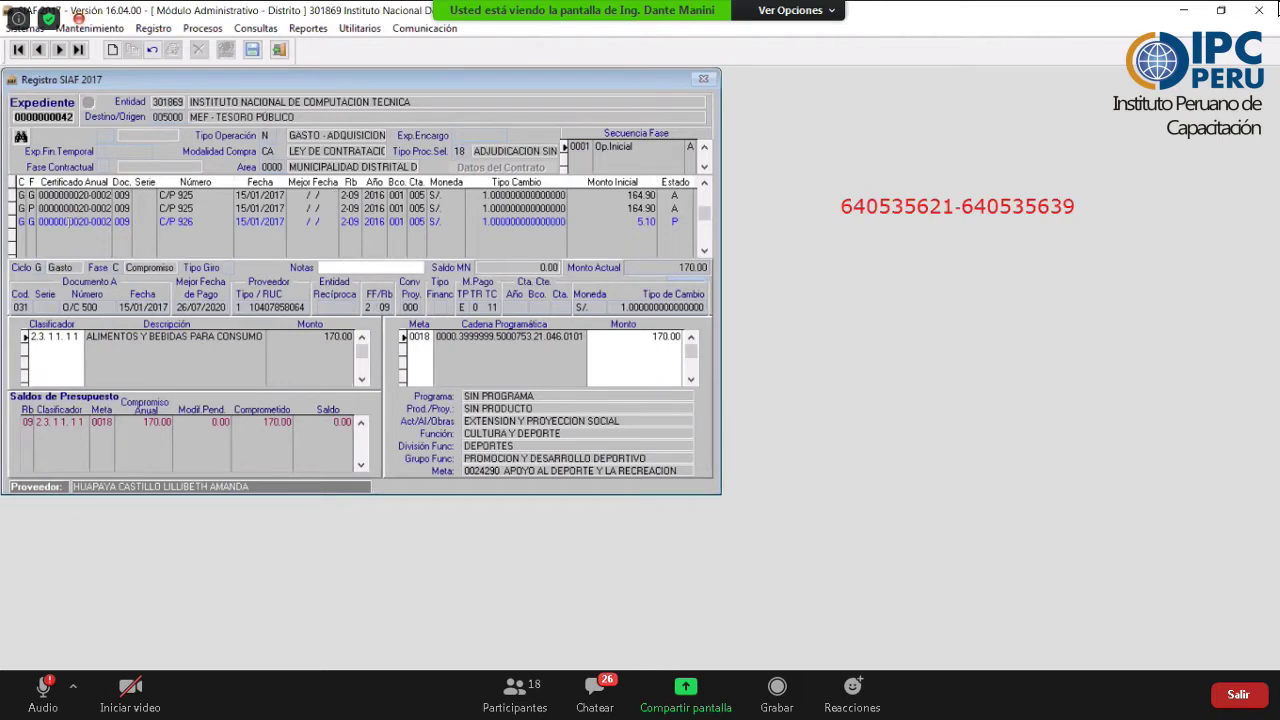
- Change the C/P 926 Girado record's status from P to N, then view the O/C 500 compromiso
{"action": "left_click", "coordinate": [640, 221]}
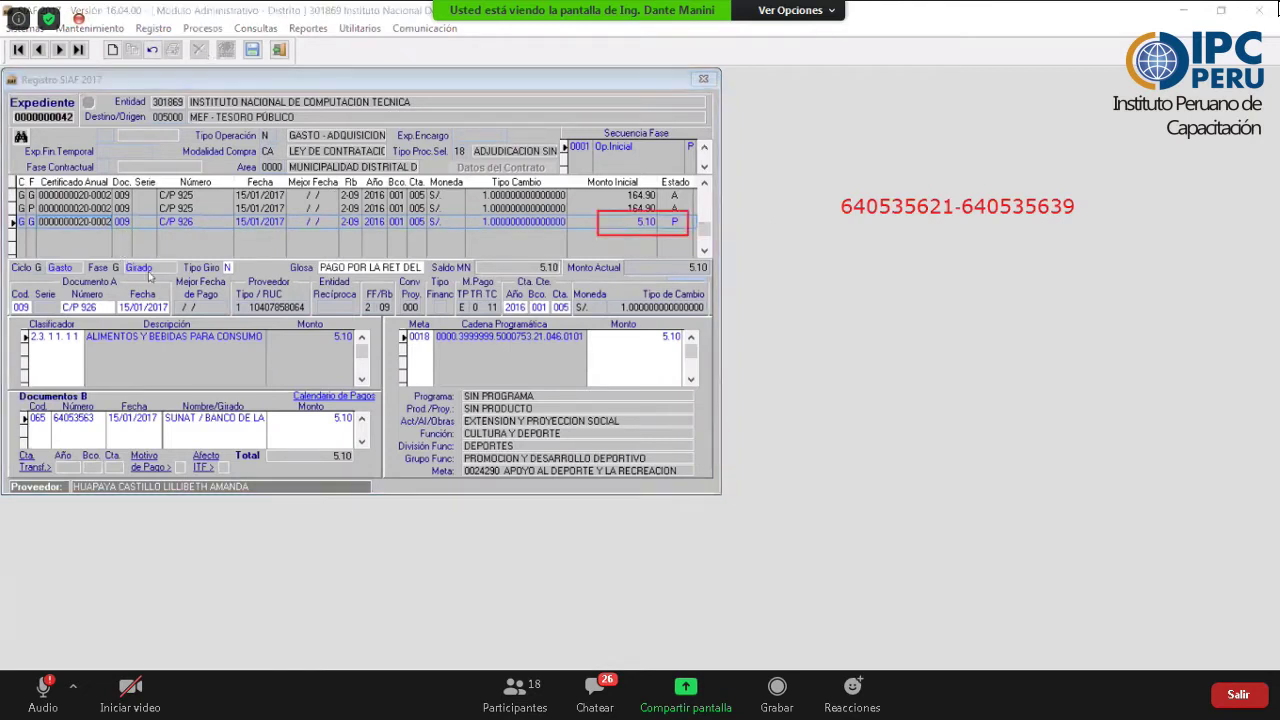
{"action": "left_click", "coordinate": [78, 18]}
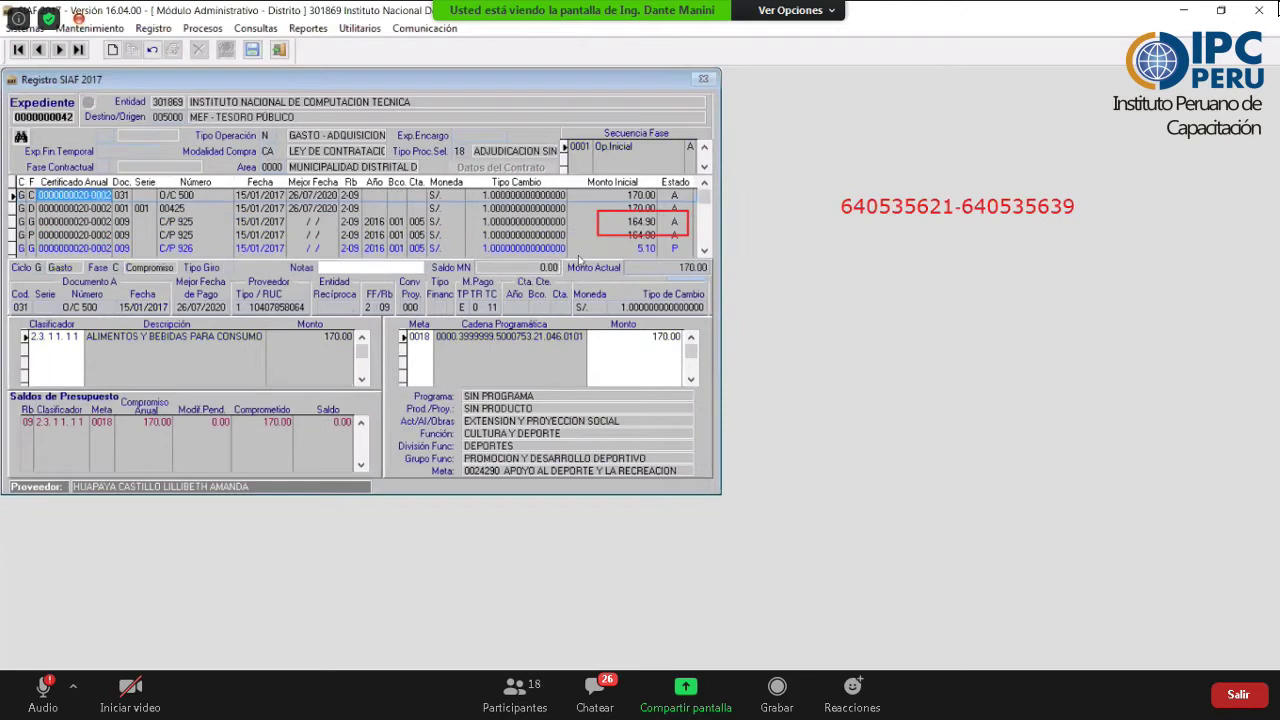
{"action": "right_click", "coordinate": [125, 246]}
{"action": "left_click", "coordinate": [117, 250]}
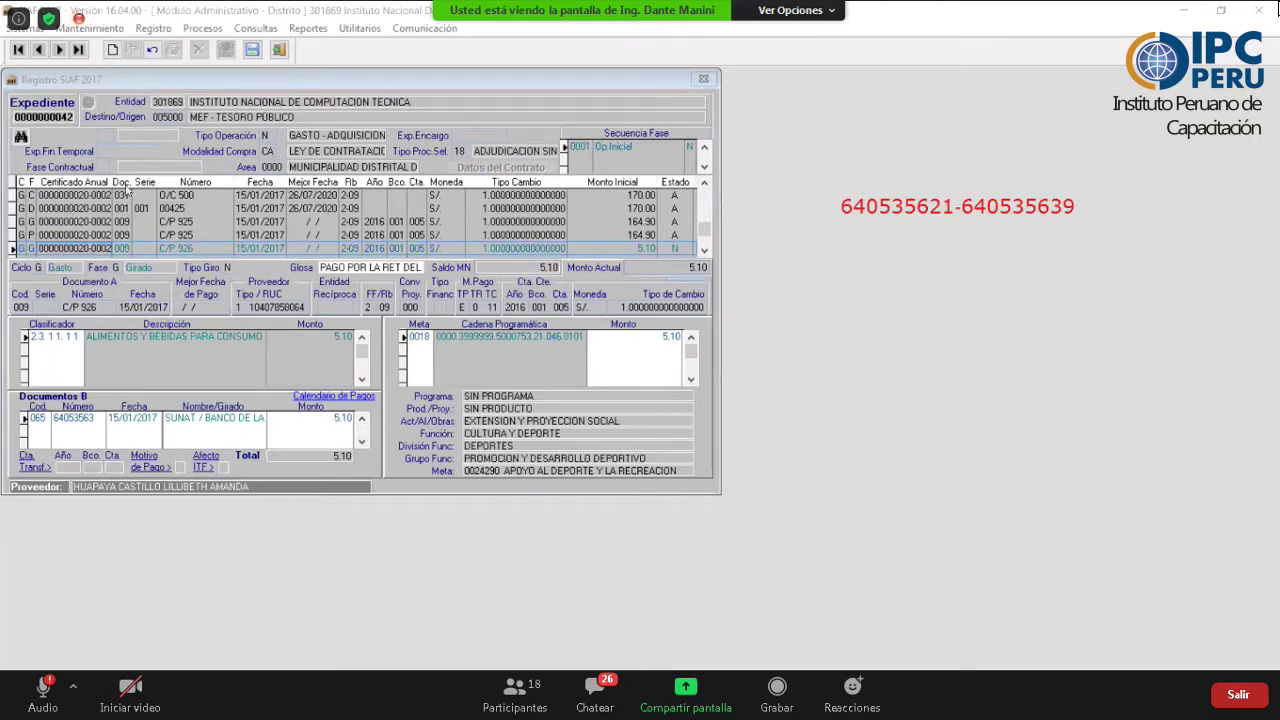
{"action": "left_click", "coordinate": [559, 103]}
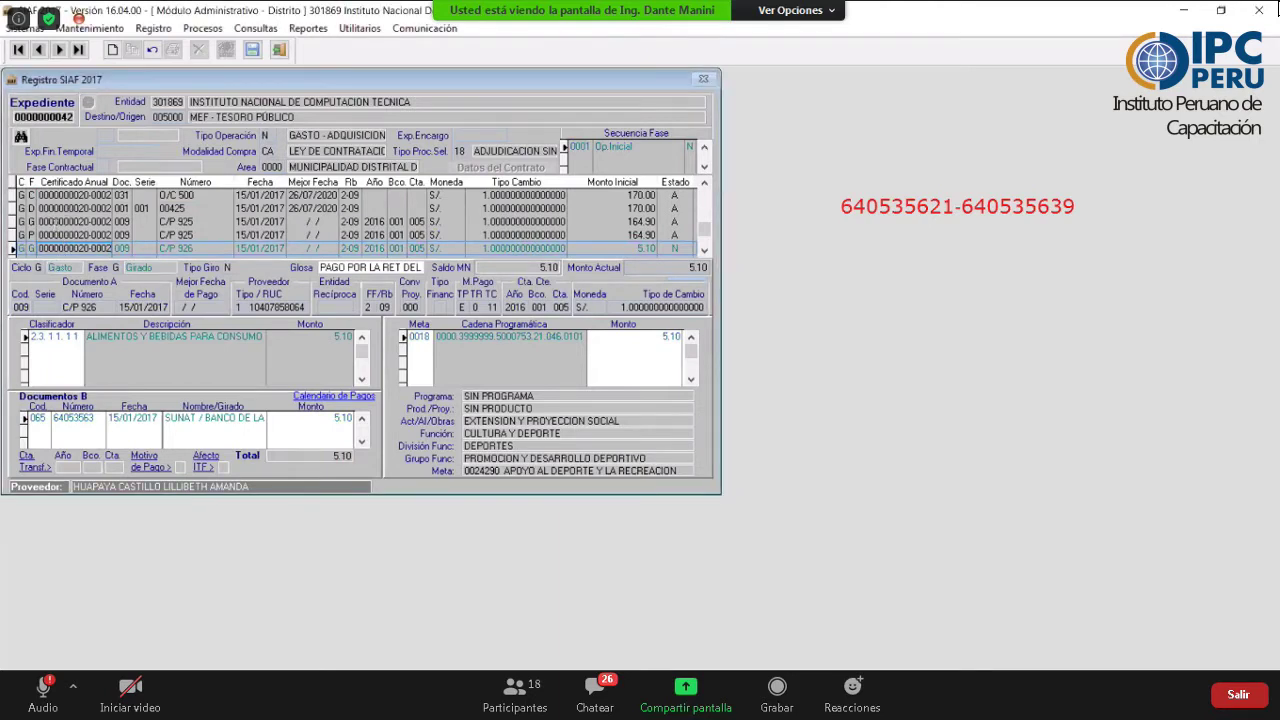
{"action": "left_click", "coordinate": [57, 196]}
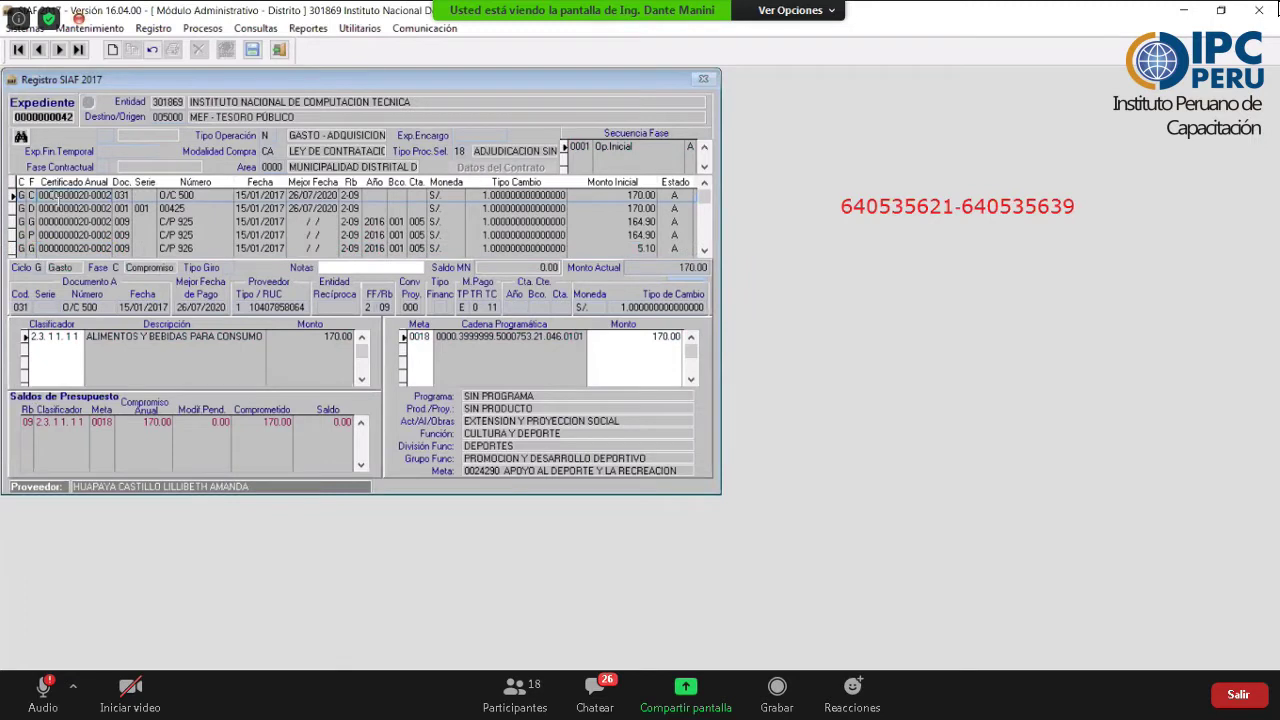
{"action": "left_click", "coordinate": [60, 208]}
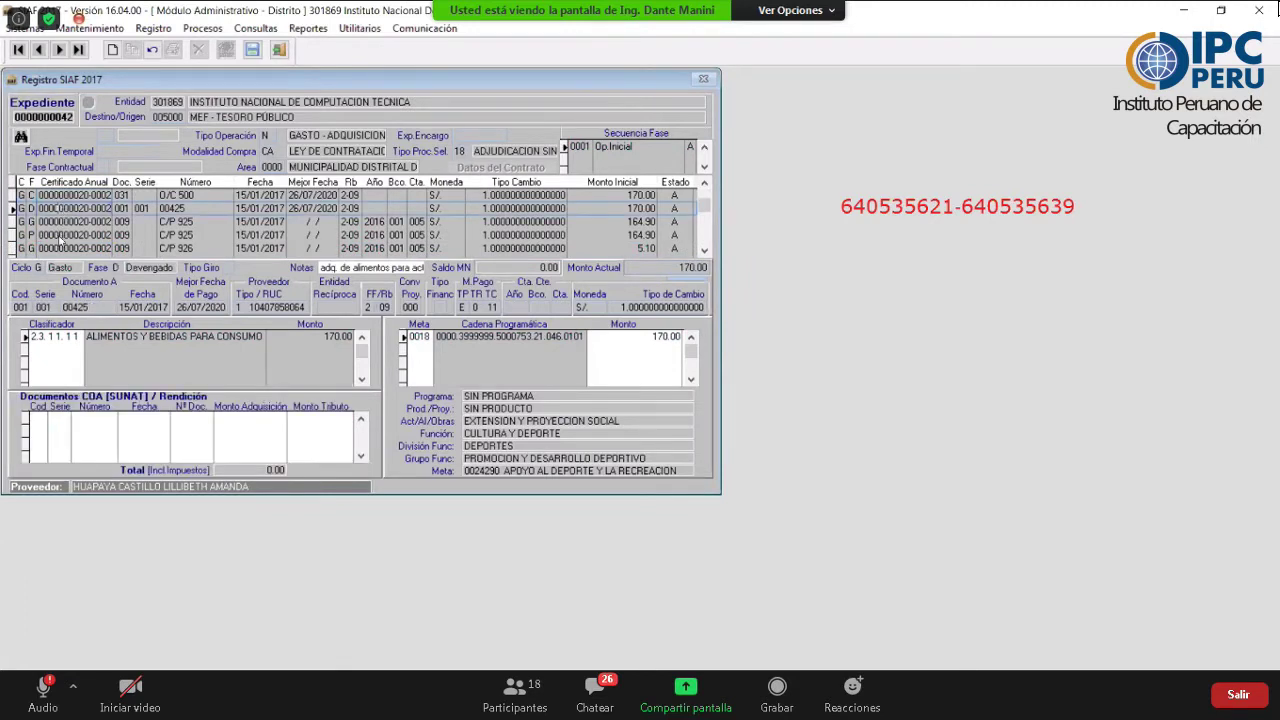
{"action": "left_click", "coordinate": [62, 235]}
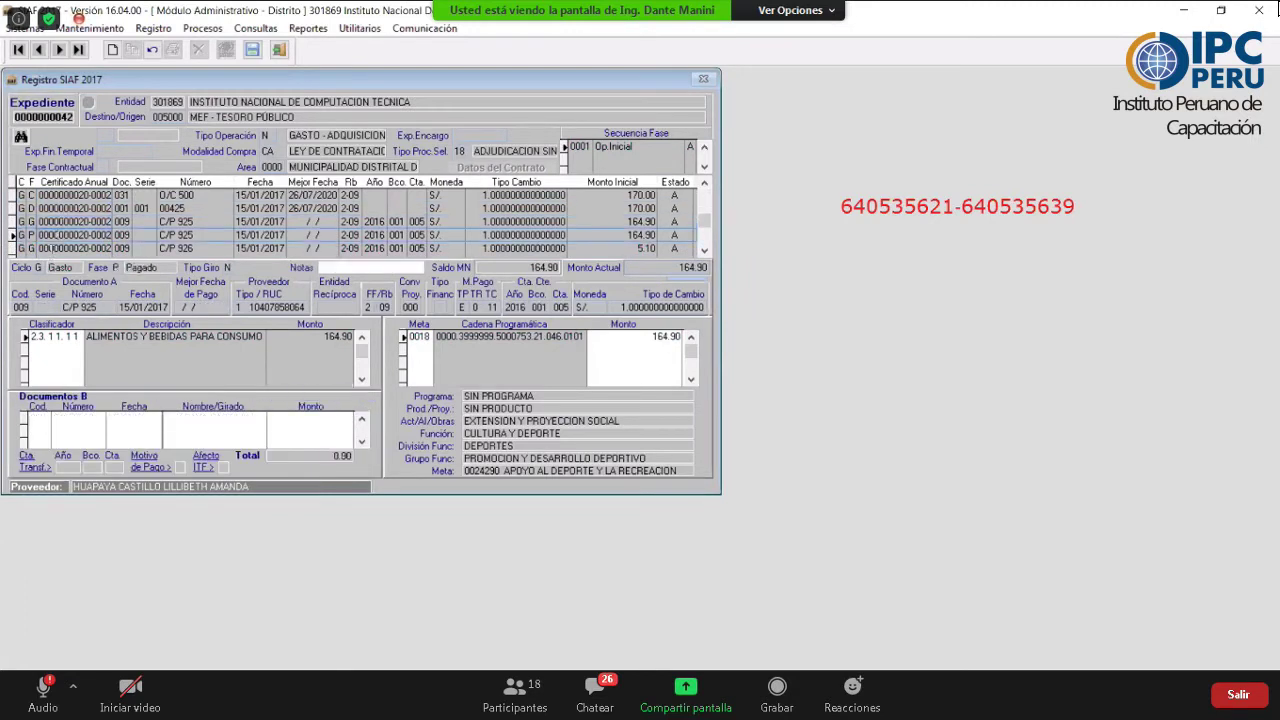
{"action": "left_click", "coordinate": [50, 248]}
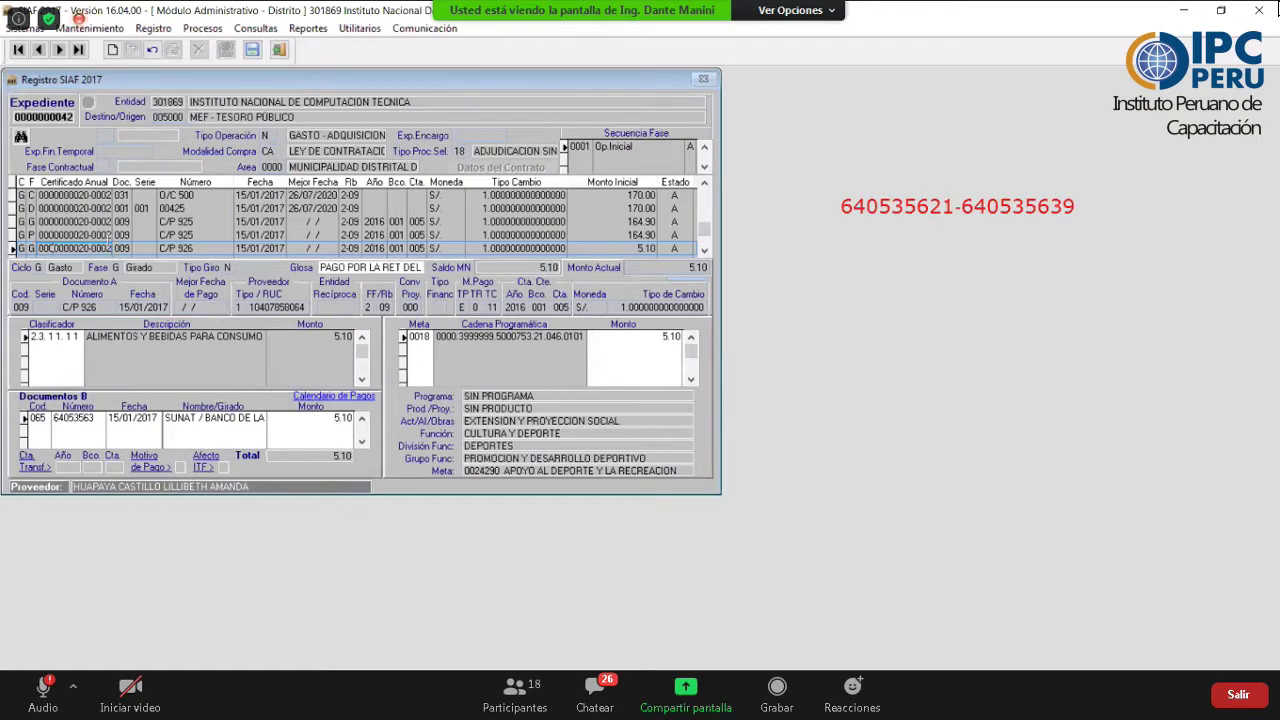
{"action": "left_click", "coordinate": [107, 237]}
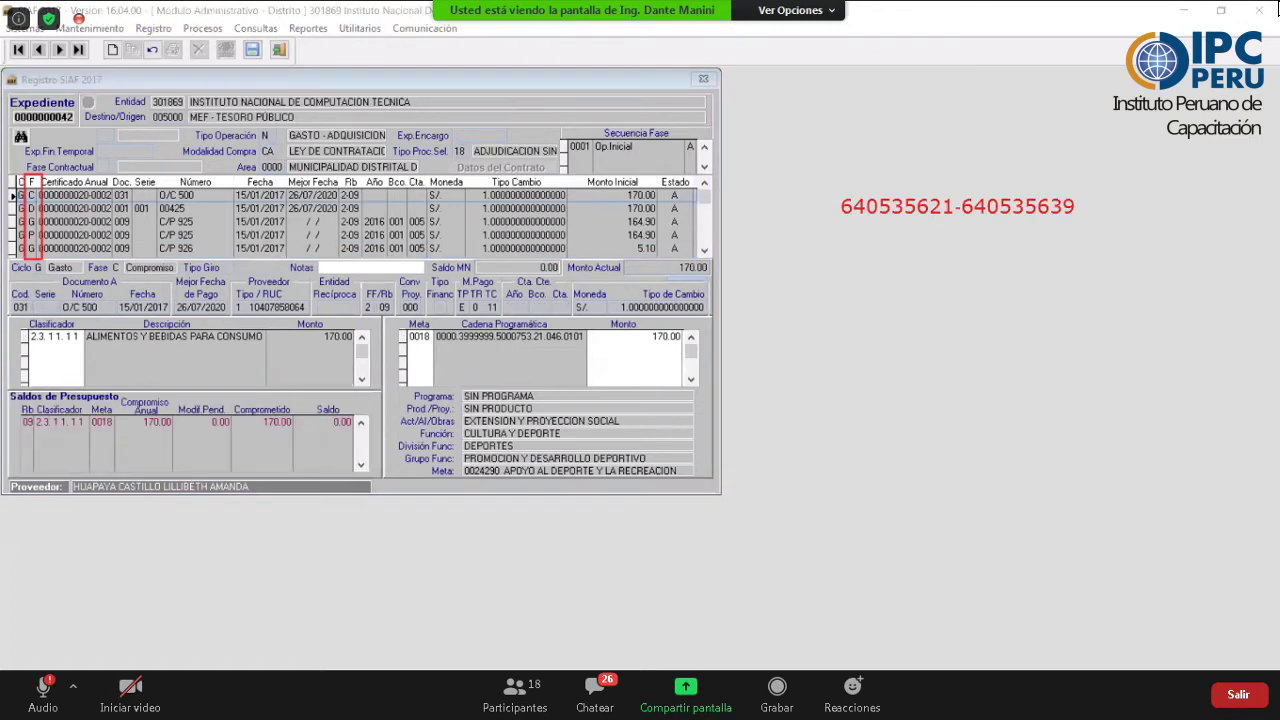
{"action": "left_click", "coordinate": [107, 246]}
{"action": "key", "text": "Down"}
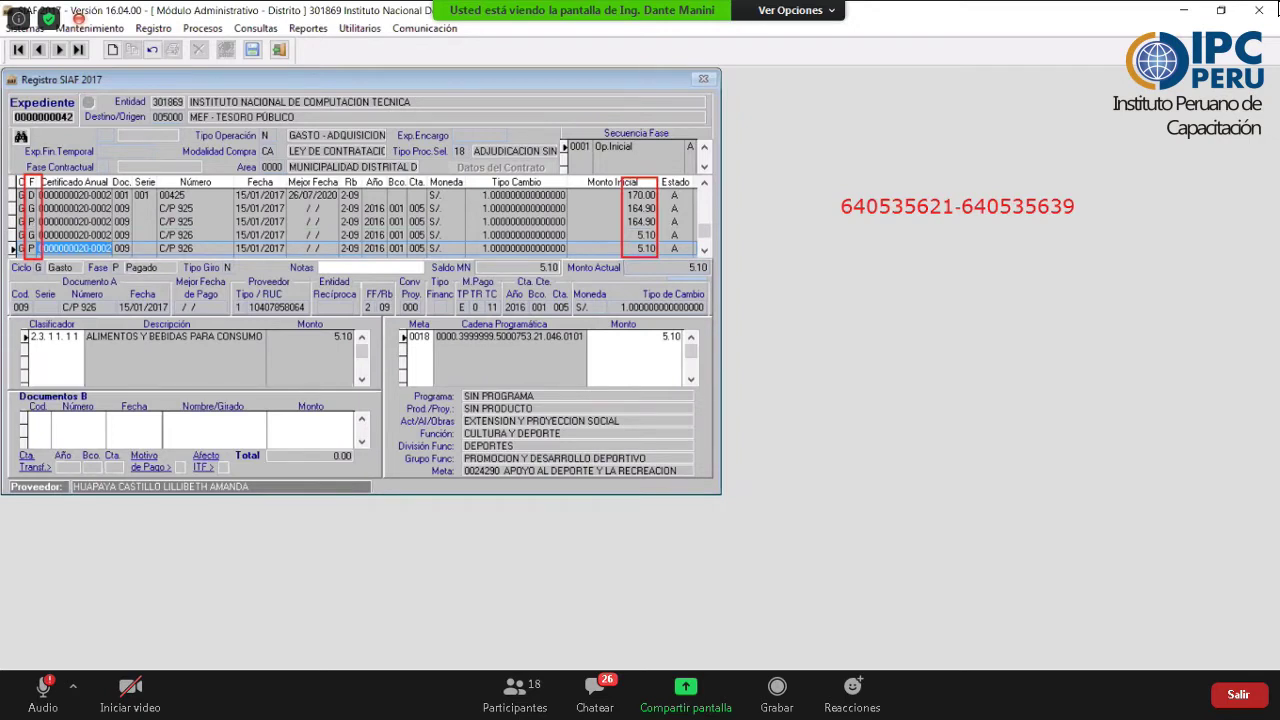
{"action": "left_click", "coordinate": [76, 208]}
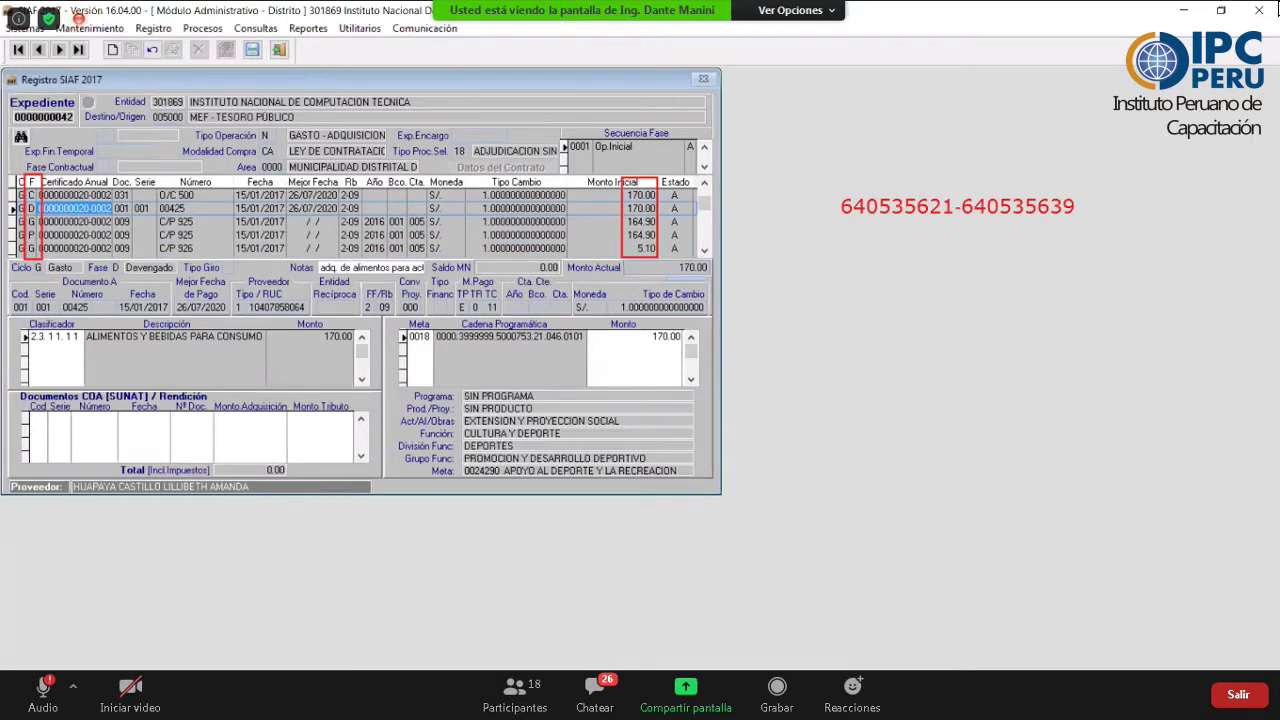
{"action": "left_click", "coordinate": [76, 234]}
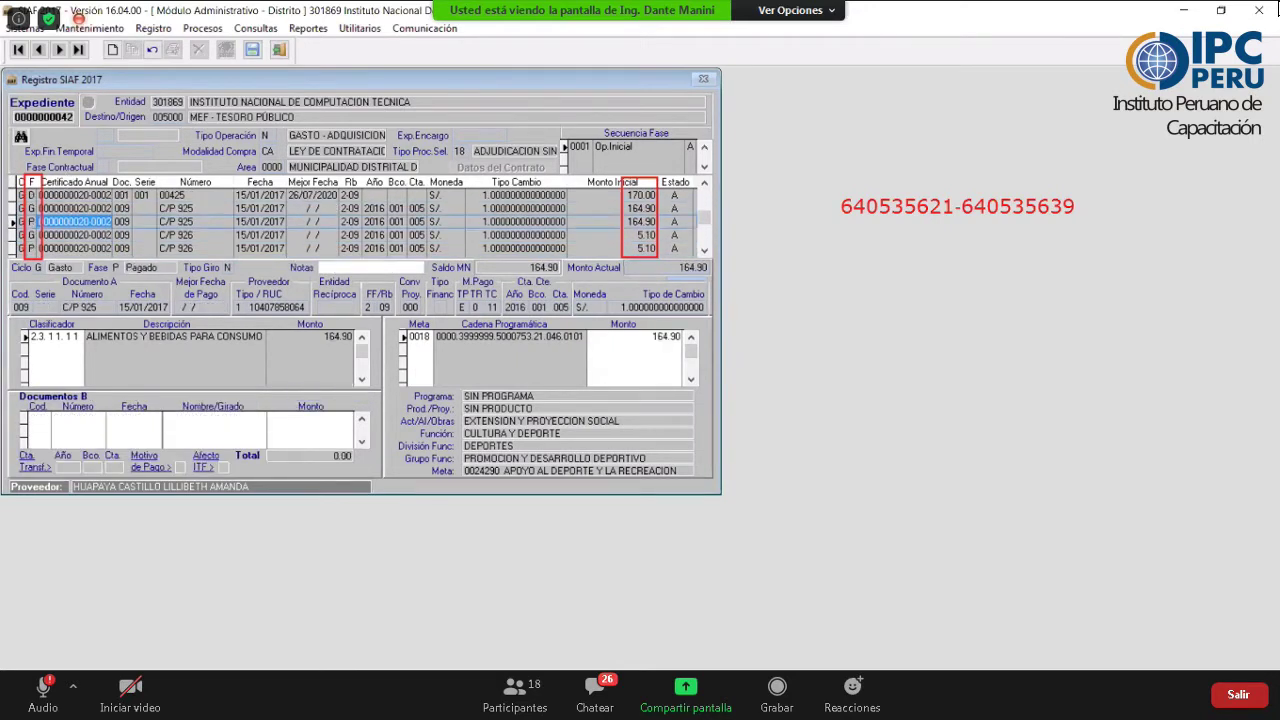
{"action": "key", "text": "Down"}
{"action": "key", "text": "Down"}
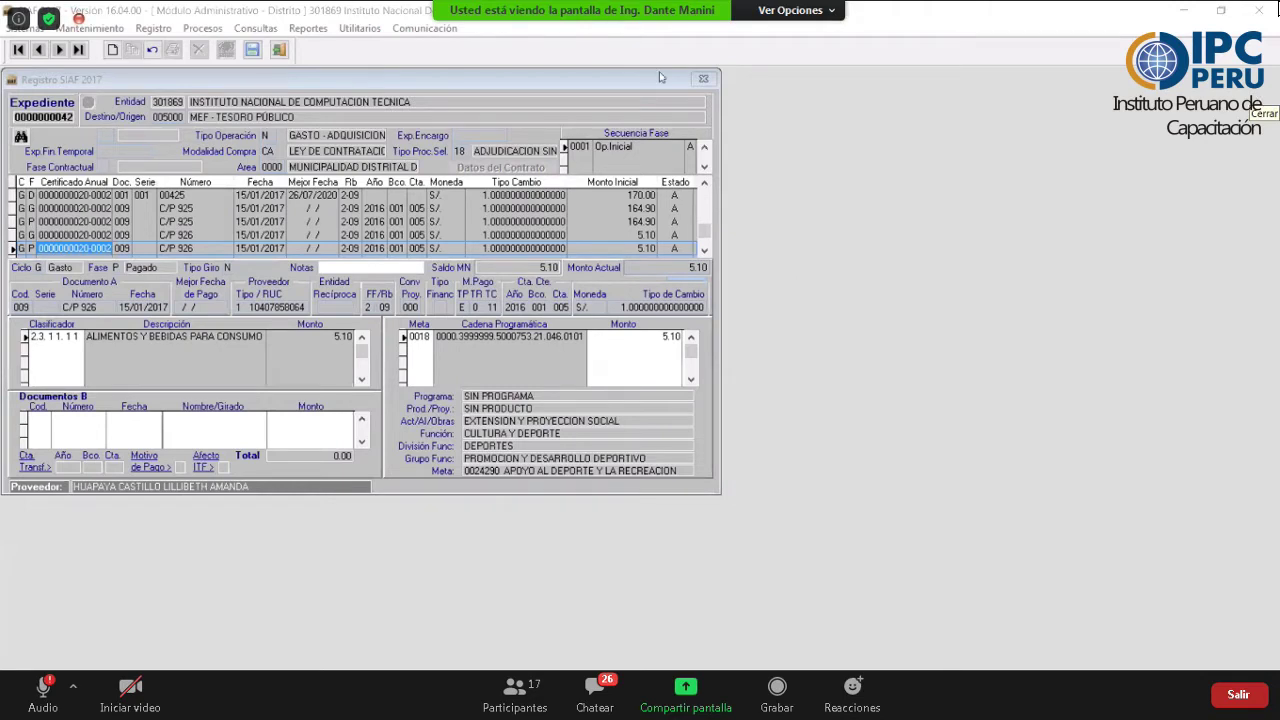
- Bring up the 'PRACTICA 01 DE PRESUPUESTO' PDF in Edge
{"action": "left_click_drag", "start_coordinate": [903, 341], "coordinate": [1025, 182]}
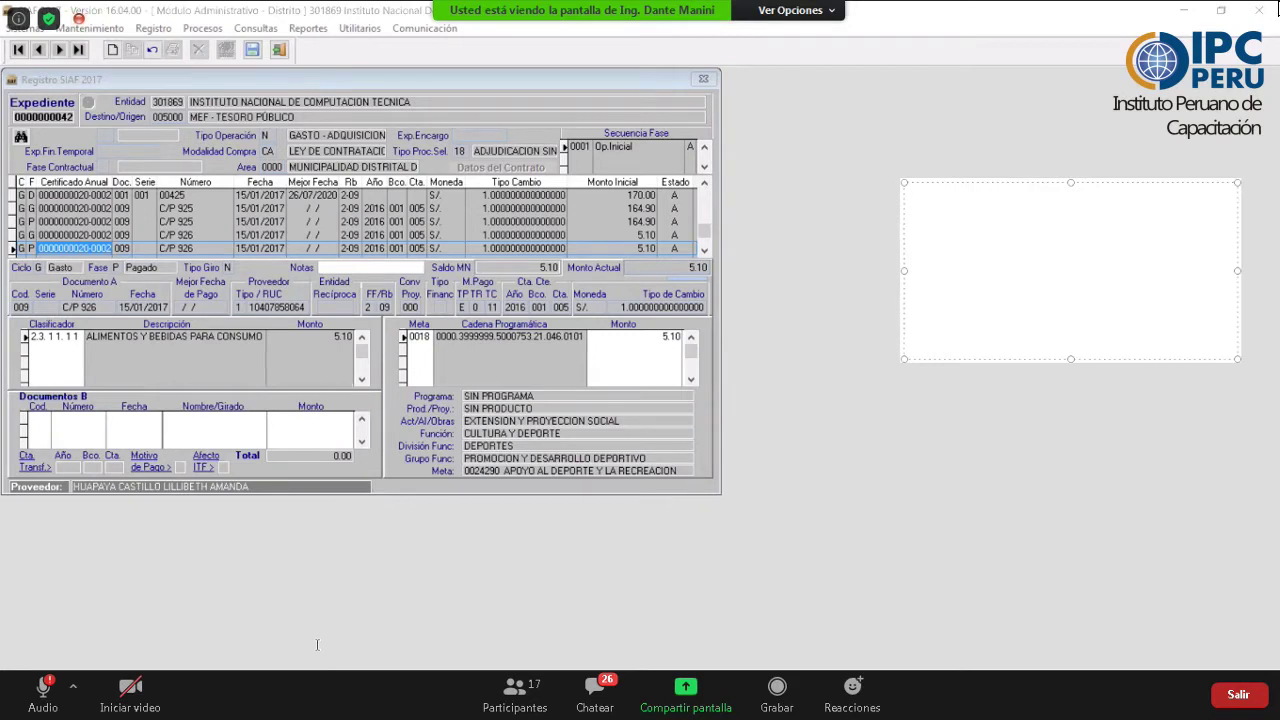
{"action": "left_click", "coordinate": [937, 221]}
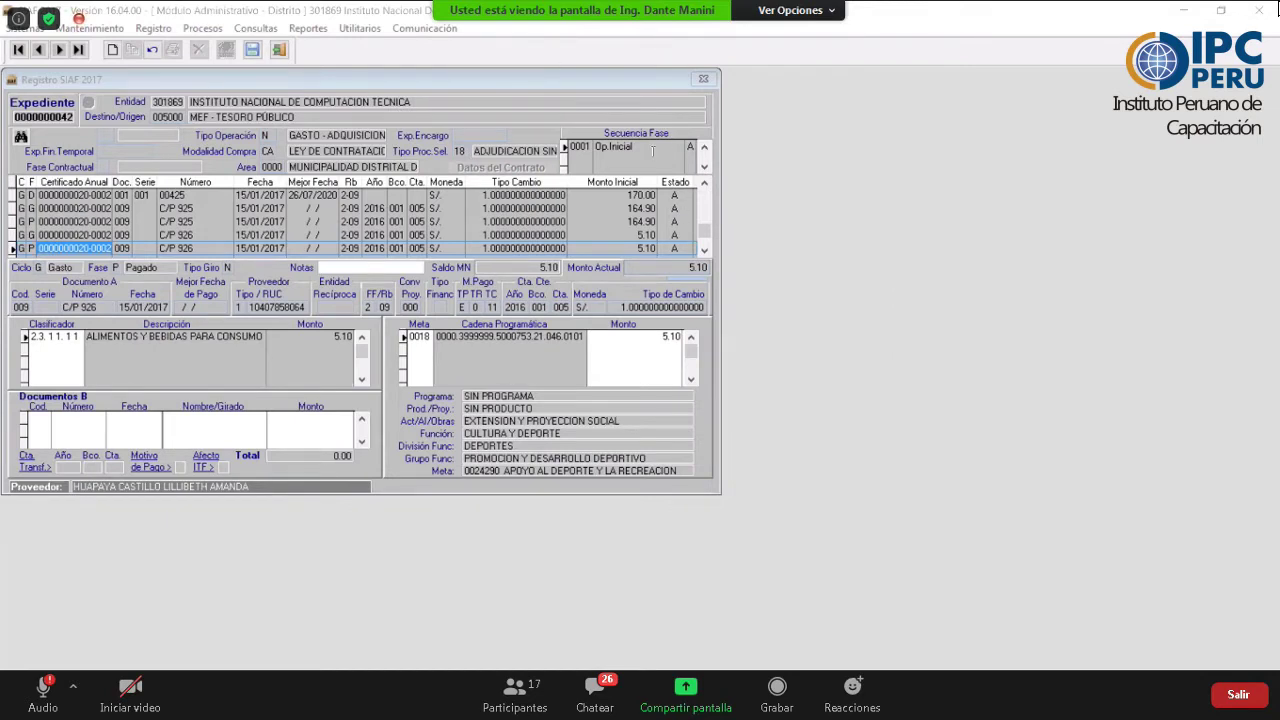
{"action": "key", "text": "alt+Tab"}
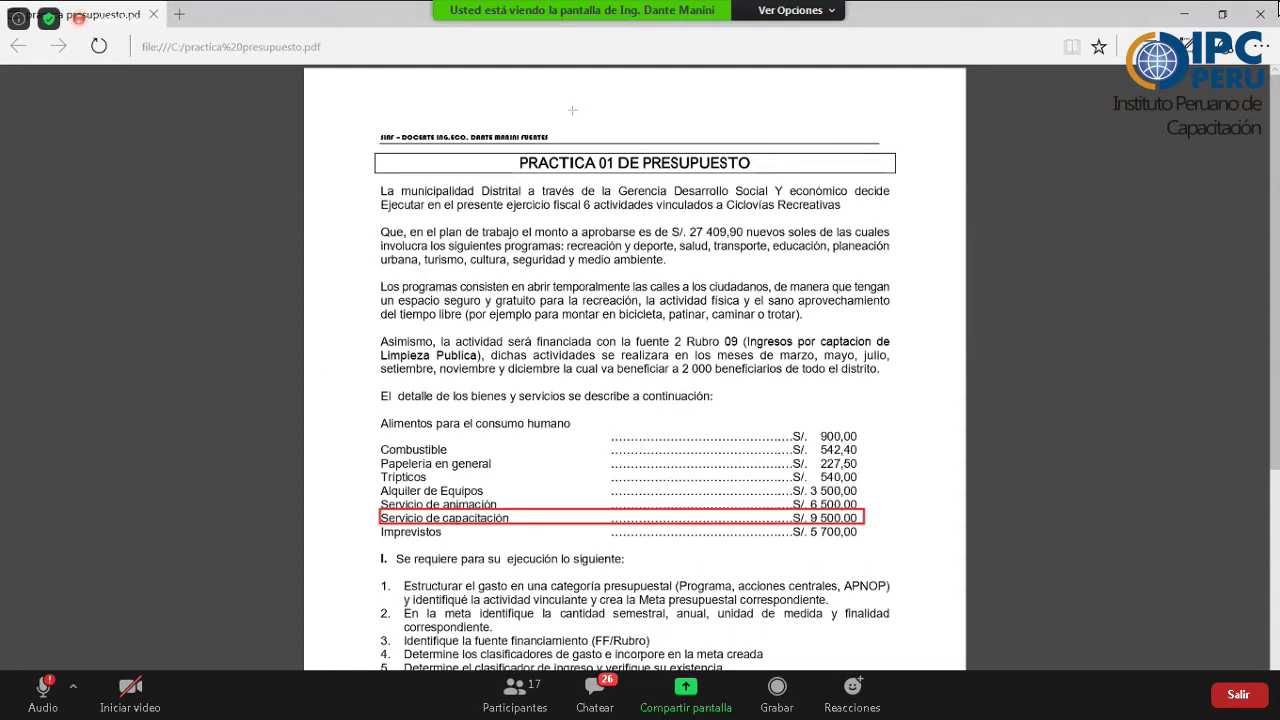
- Read the Servicio de capacitación amount, then restore the SIAF 2017 window
{"action": "mouse_move", "coordinate": [490, 666]}
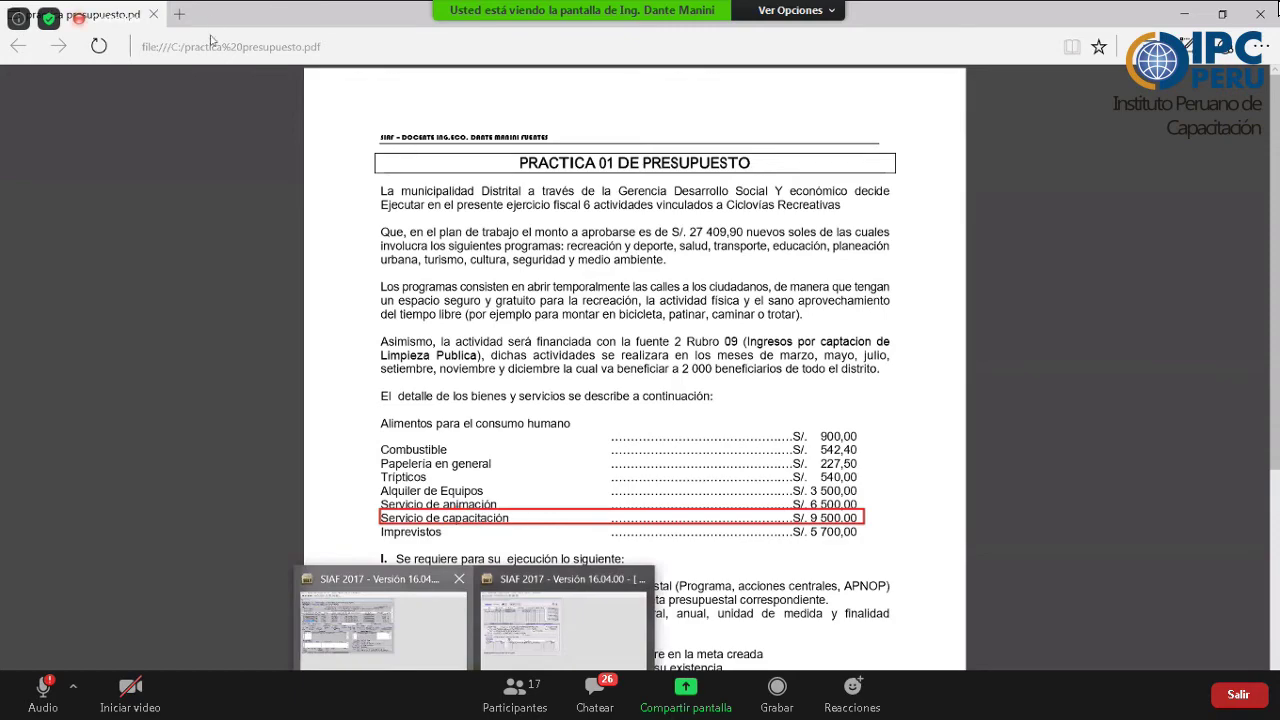
{"action": "left_click", "coordinate": [405, 636]}
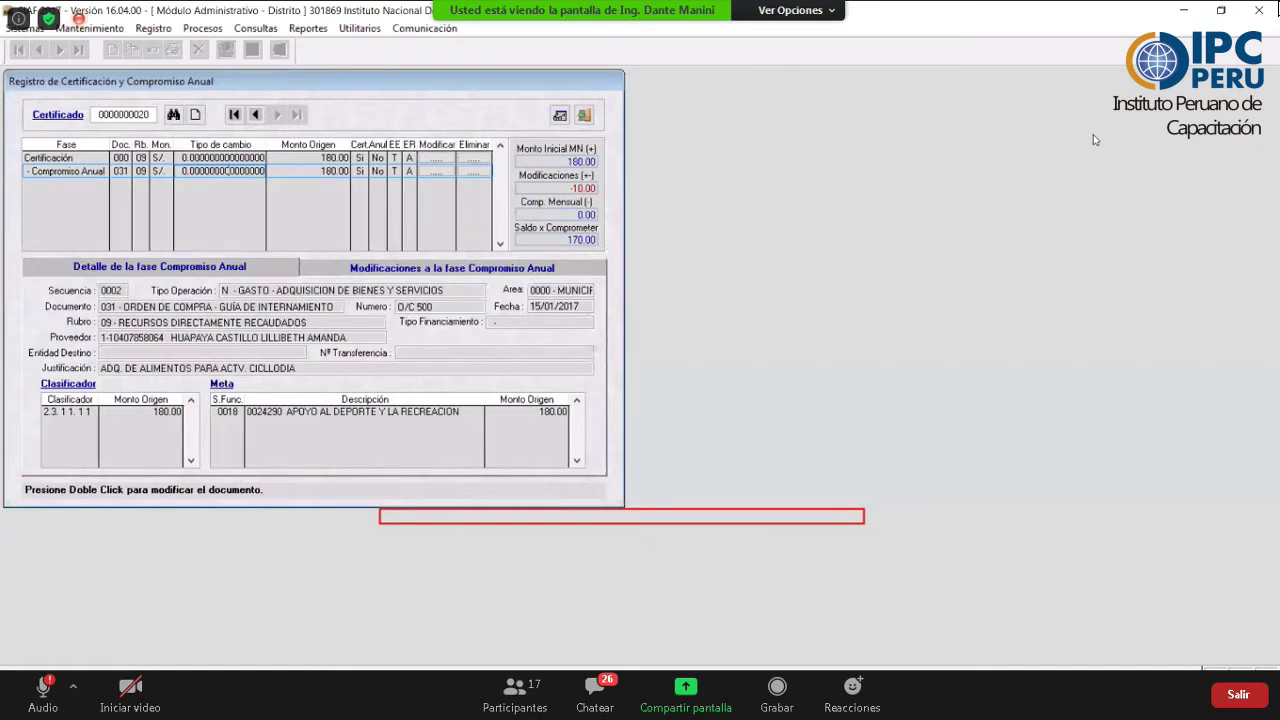
- Close the certification register and write 'CONTRATAR UNA PERSONA CAPACITAR' in the red note
{"action": "key", "text": "Escape"}
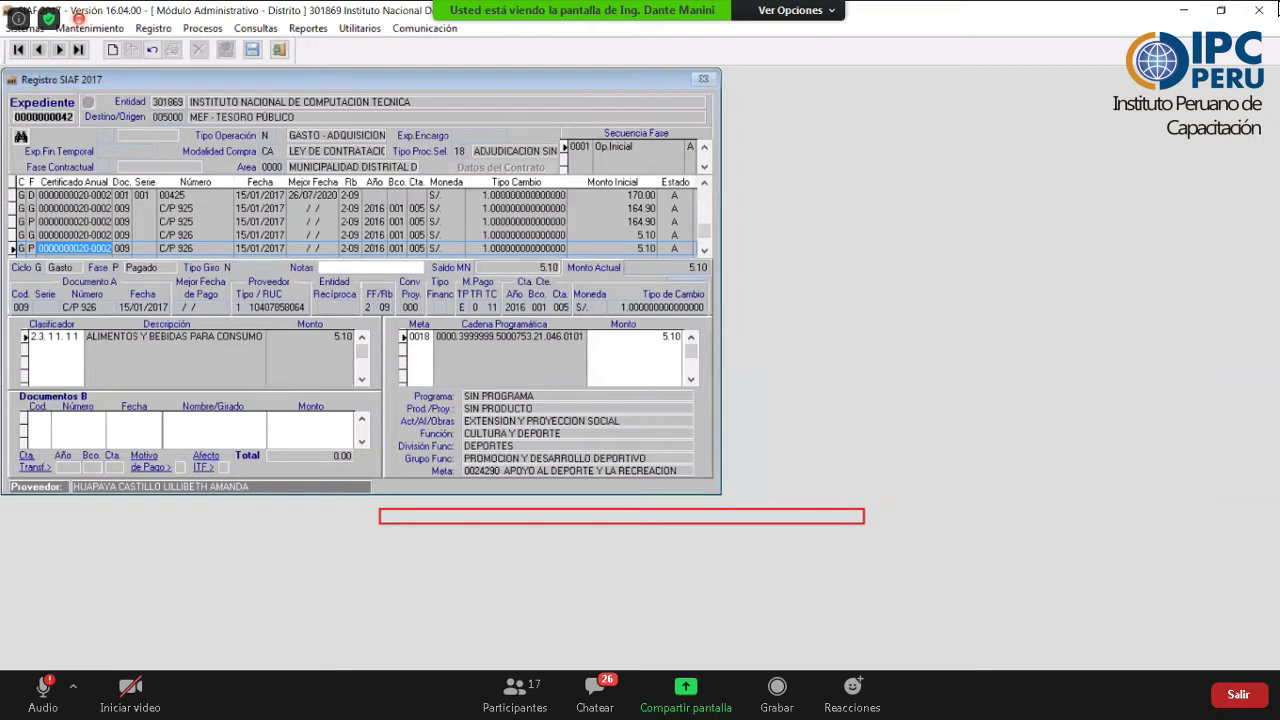
{"action": "type", "text": "CONTRATAR UNA "}
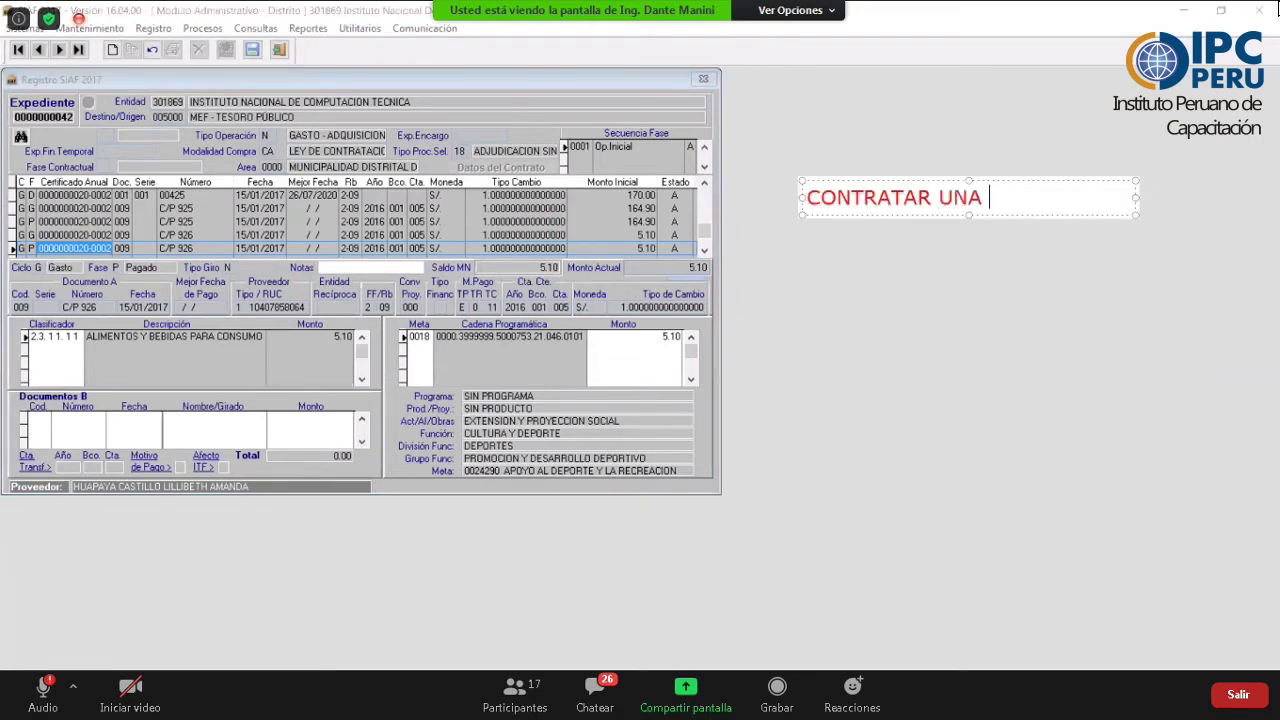
{"action": "type", "text": "PERSON"}
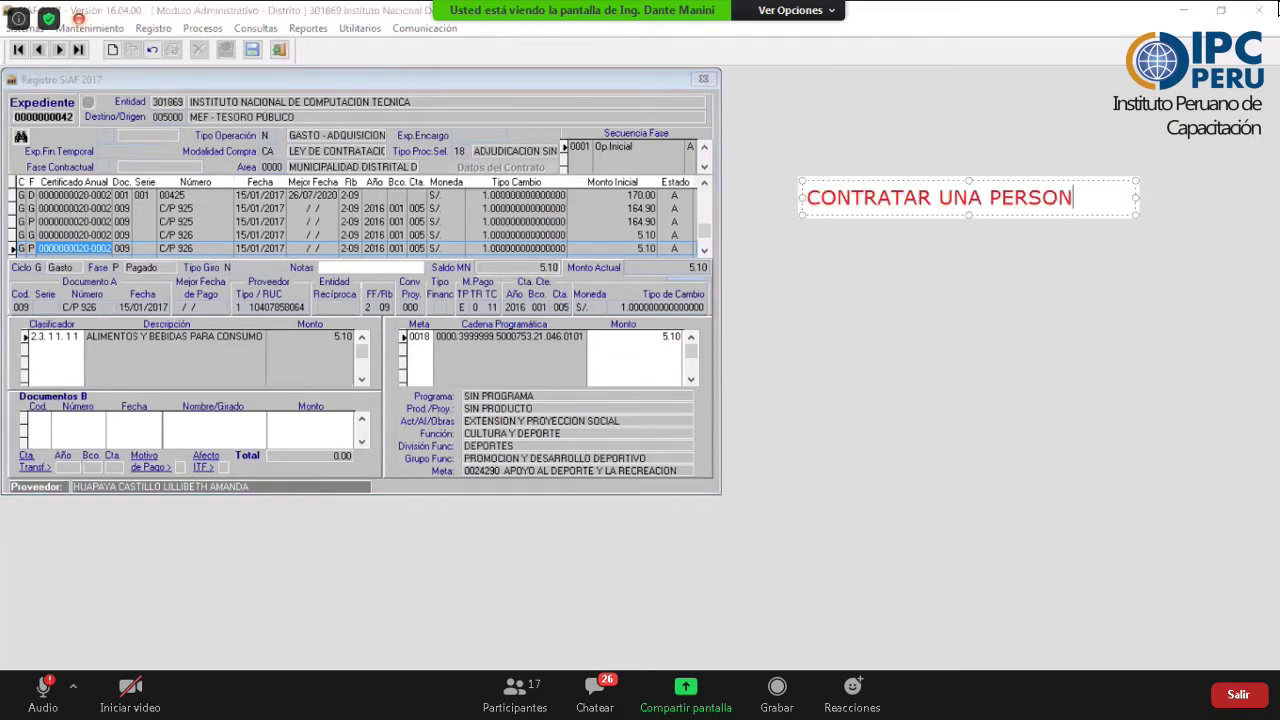
{"action": "type", "text": "A"}
{"action": "key", "text": "Return"}
{"action": "key", "text": "Return"}
{"action": "key", "text": "Return"}
{"action": "key", "text": "BackSpace"}
{"action": "key", "text": "BackSpace"}
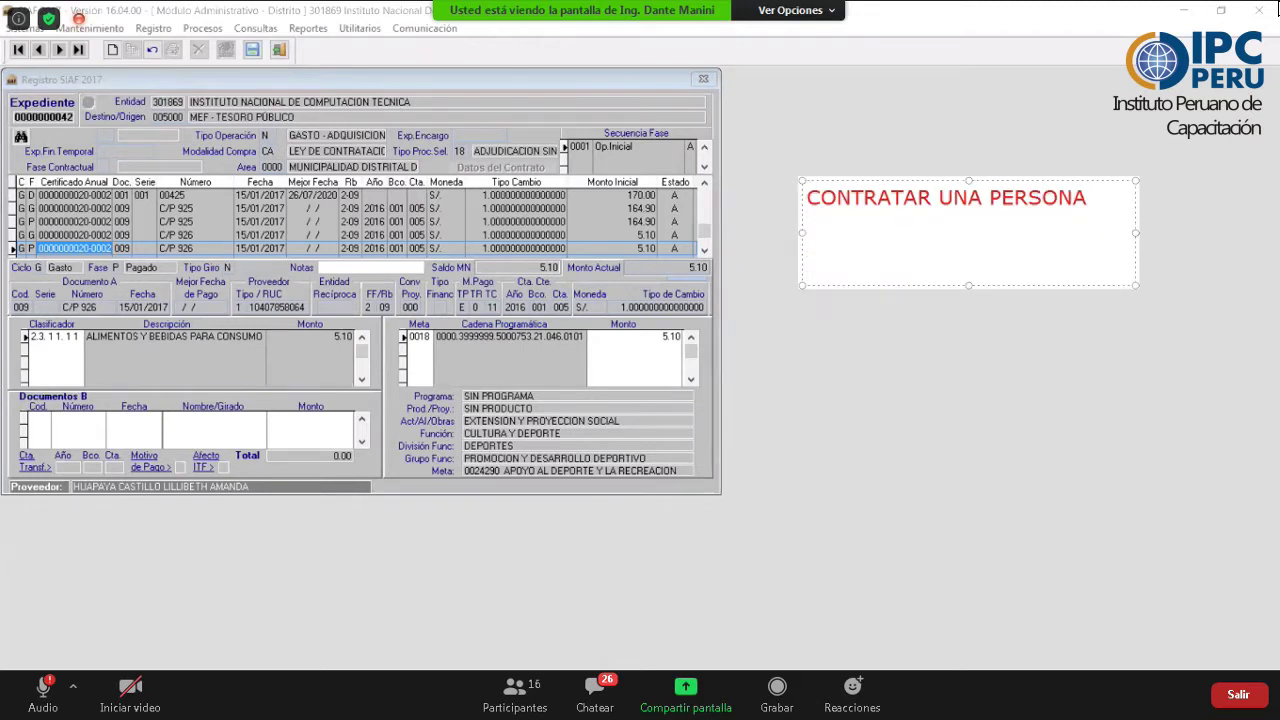
{"action": "type", "text": "CAPACI"}
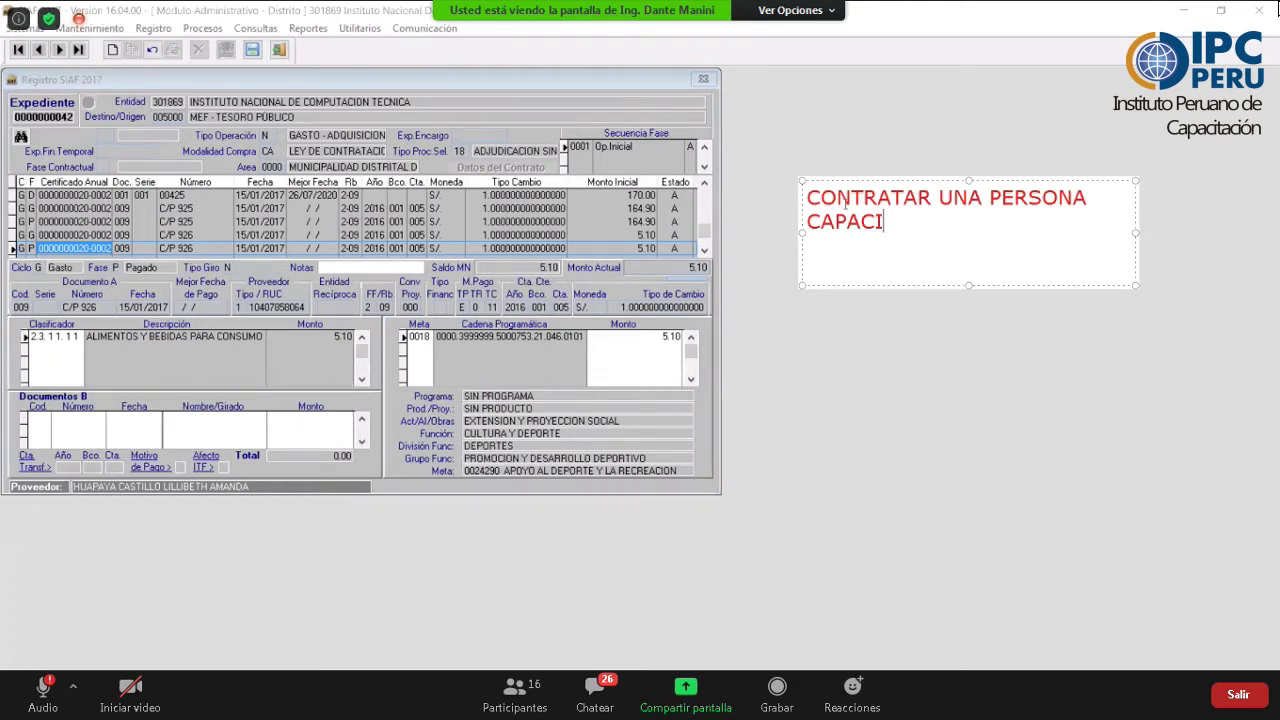
{"action": "type", "text": "TAR"}
{"action": "key", "text": "Return"}
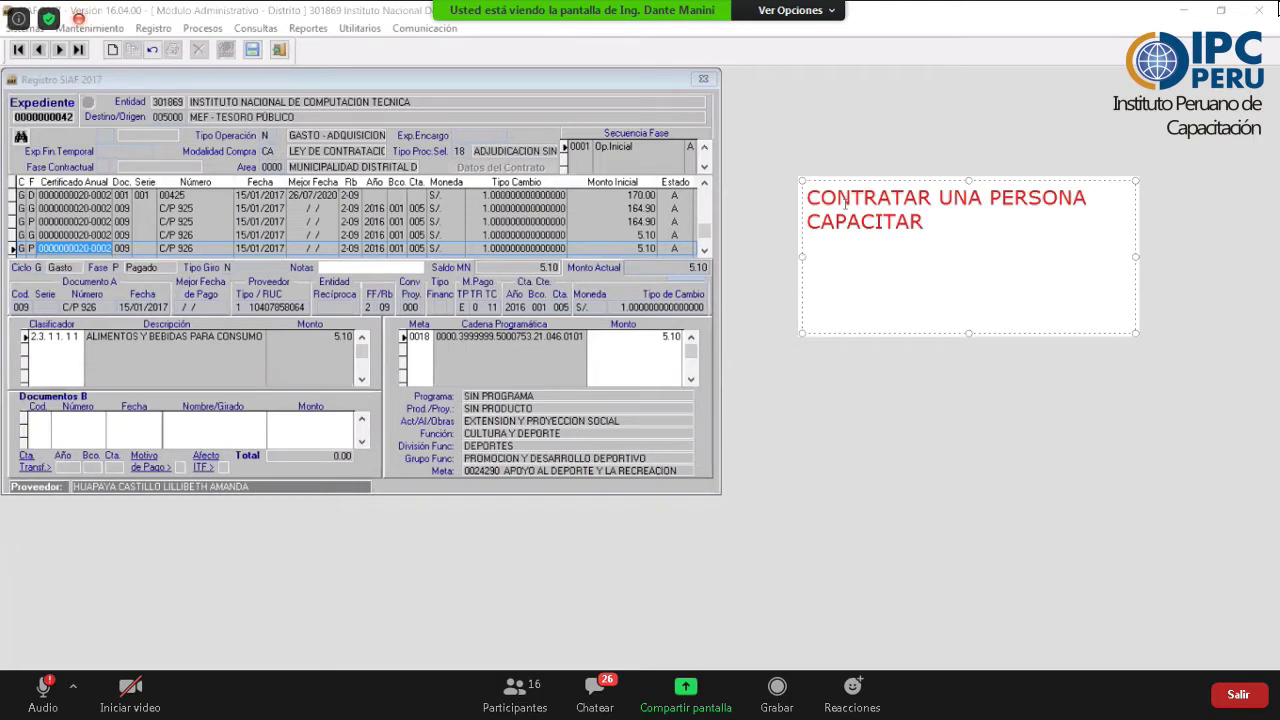
- Add 'DOMINGO 17' on the next line, correcting the typo
{"action": "type", "text": "DOMIG"}
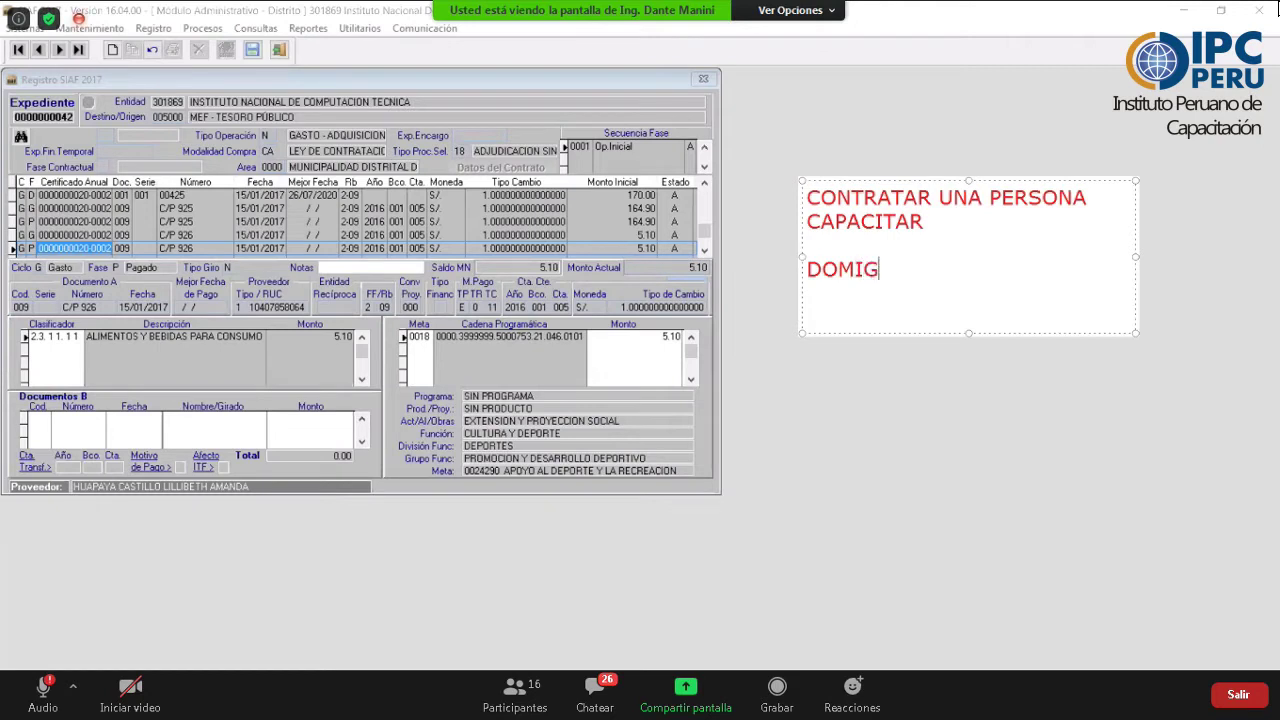
{"action": "type", "text": "O"}
{"action": "key", "text": "BackSpace"}
{"action": "key", "text": "BackSpace"}
{"action": "type", "text": "NGO 17"}
- Complete the first line with 'FEB 2HORAS (S/. 120,0)' and add 'DOMINGO 24 FEB 2 HORAS' below
{"action": "type", "text": "FEB 2HORAS ("}
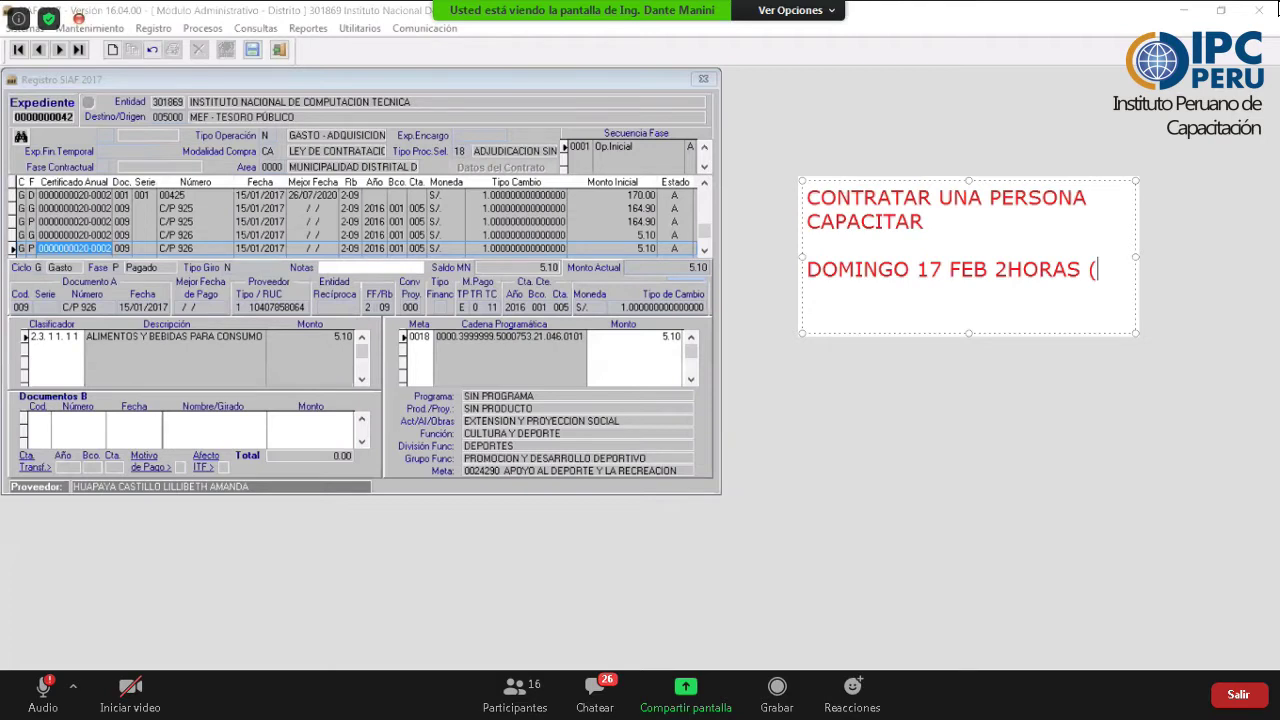
{"action": "type", "text": "S/. 120,0)"}
{"action": "key", "text": "Return"}
{"action": "type", "text": "D"}
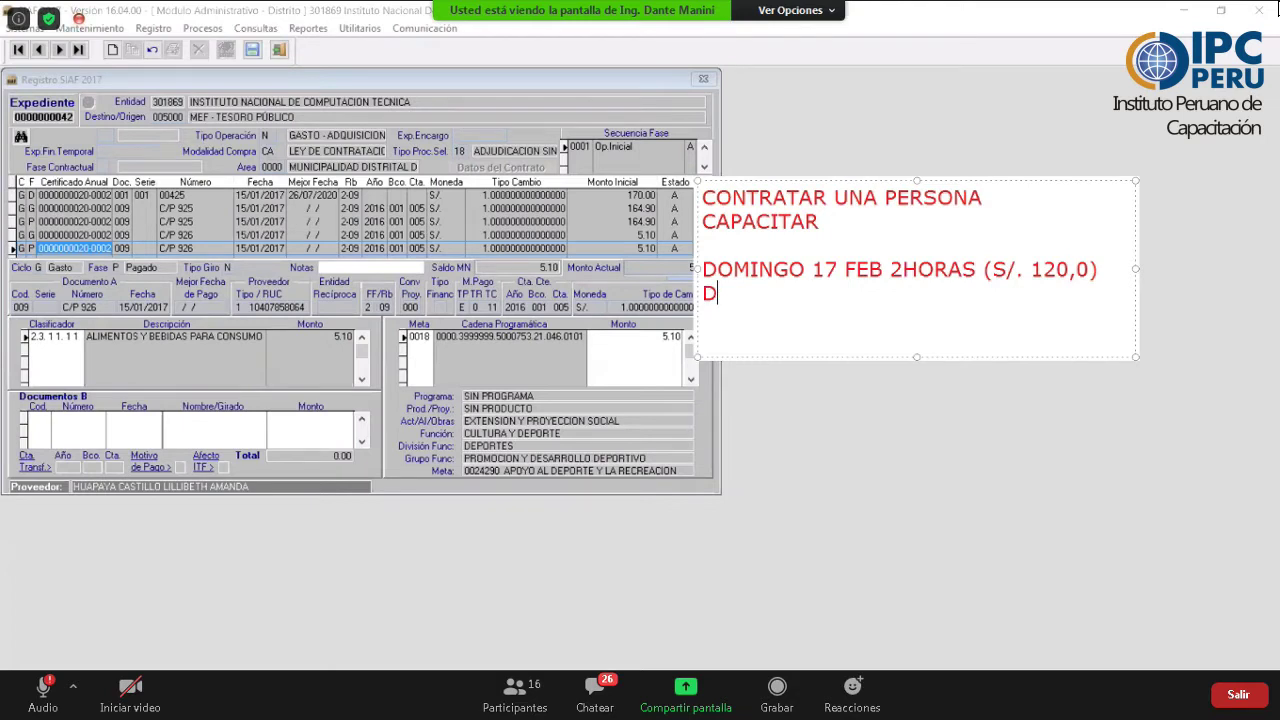
{"action": "type", "text": "OMINGO"}
{"action": "left_click", "coordinate": [759, 293]}
{"action": "type", "text": "NGO"}
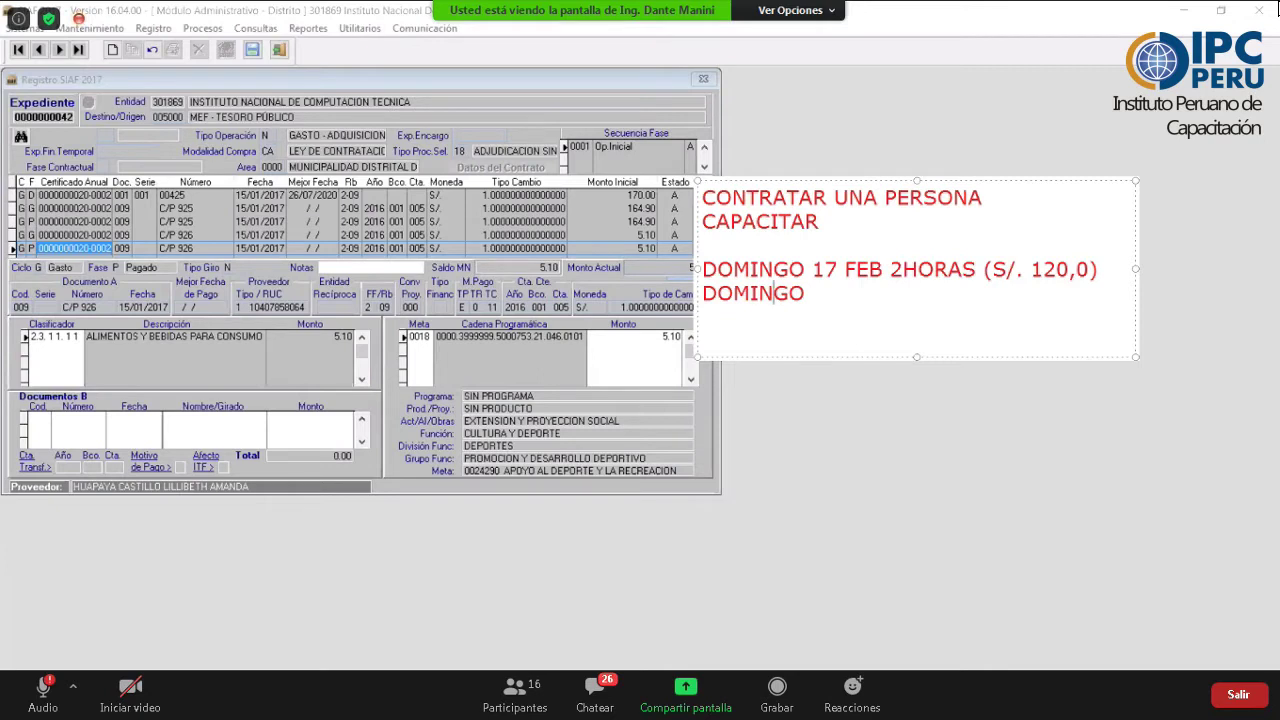
{"action": "type", "text": "  24"}
{"action": "key", "text": "Left"}
{"action": "key", "text": "Left"}
{"action": "key", "text": "BackSpace"}
{"action": "key", "text": "End"}
{"action": "type", "text": "FEB 2 HORAS"}
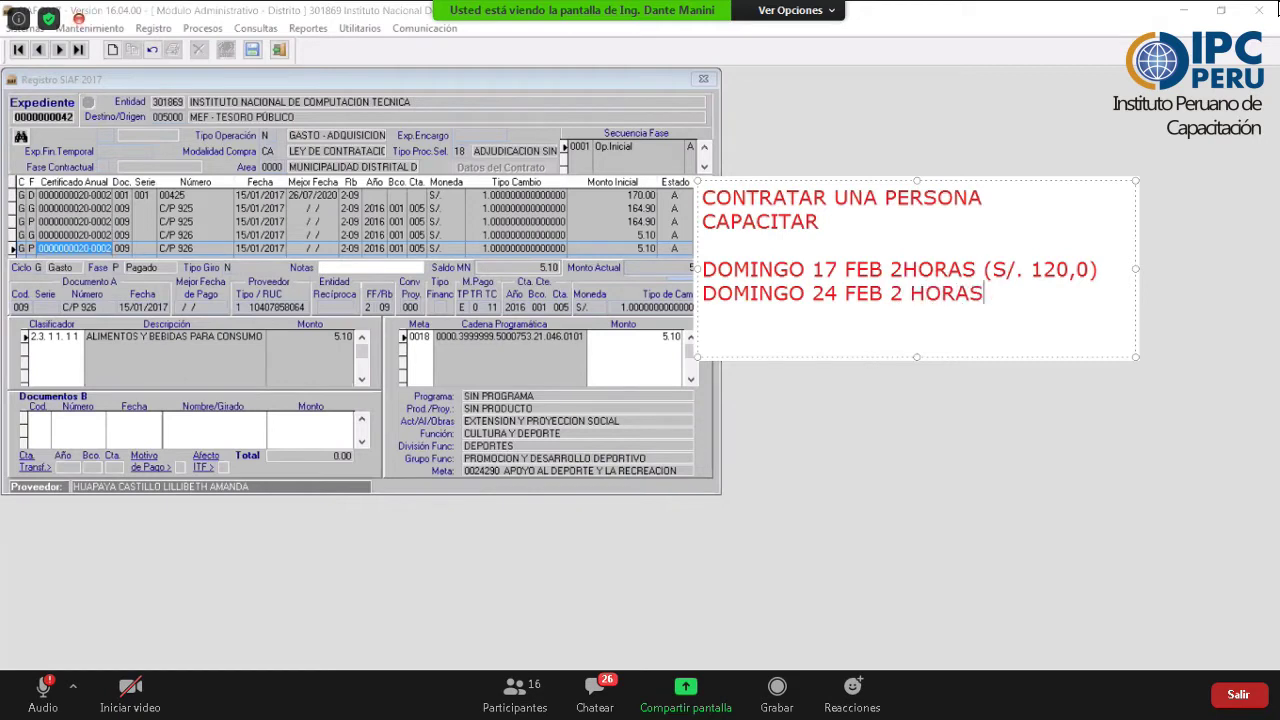
- Fix the '2 HORAS' spacing on line one and end line two with '(S/. 120,0)'
{"action": "key", "text": "Up"}
{"action": "key", "text": "Left"}
{"action": "key", "text": "Left"}
{"action": "key", "text": "Left"}
{"action": "key", "text": "Left"}
{"action": "key", "text": "Left"}
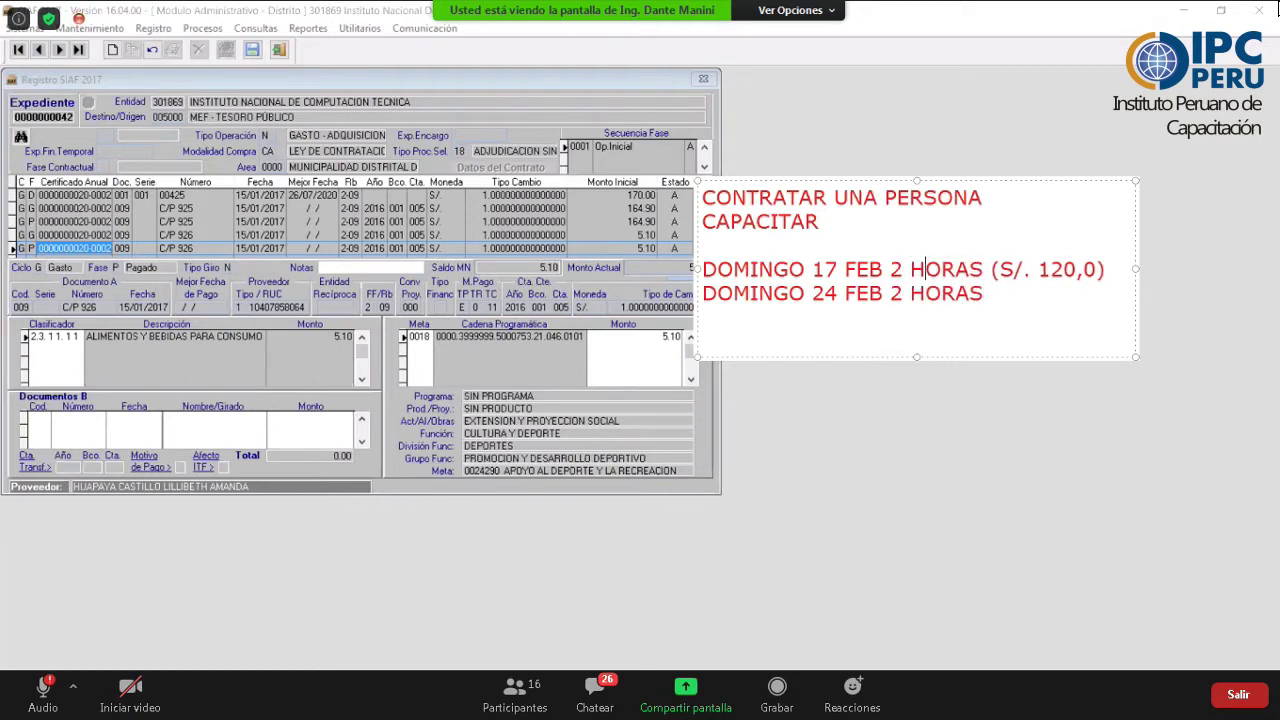
{"action": "key", "text": "Right"}
{"action": "key", "text": "Right"}
{"action": "key", "text": "Right"}
{"action": "key", "text": "Right"}
{"action": "key", "text": "Down"}
{"action": "type", "text": "(S/.  120,0"}
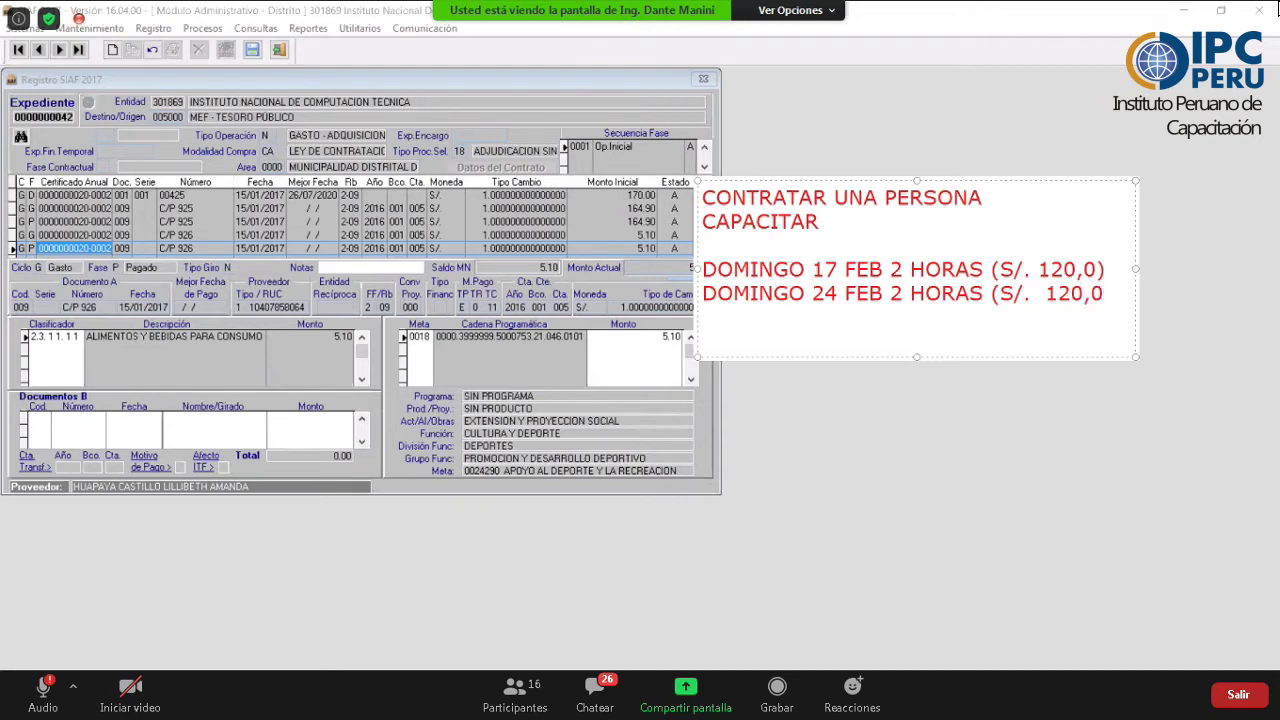
{"action": "key", "text": "Left"}
{"action": "key", "text": "Left"}
{"action": "key", "text": "Left"}
{"action": "key", "text": "Left"}
{"action": "key", "text": "Left"}
{"action": "key", "text": "Left"}
{"action": "key", "text": "Delete"}
{"action": "key", "text": "Right"}
{"action": "key", "text": "Right"}
{"action": "key", "text": "Right"}
{"action": "key", "text": "Right"}
{"action": "key", "text": "Right"}
{"action": "type", "text": ")"}
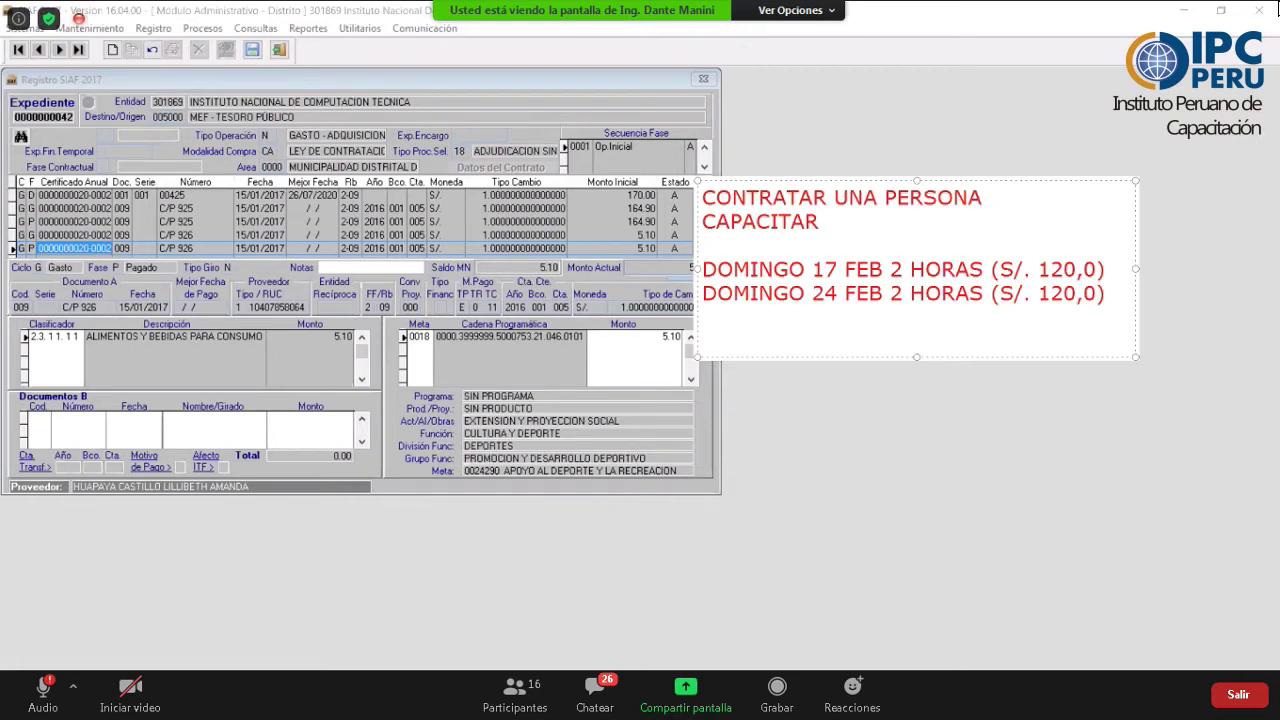
- Leave the red note's edit mode so the two Sunday sessions show as plain text
{"action": "left_click", "coordinate": [474, 517]}
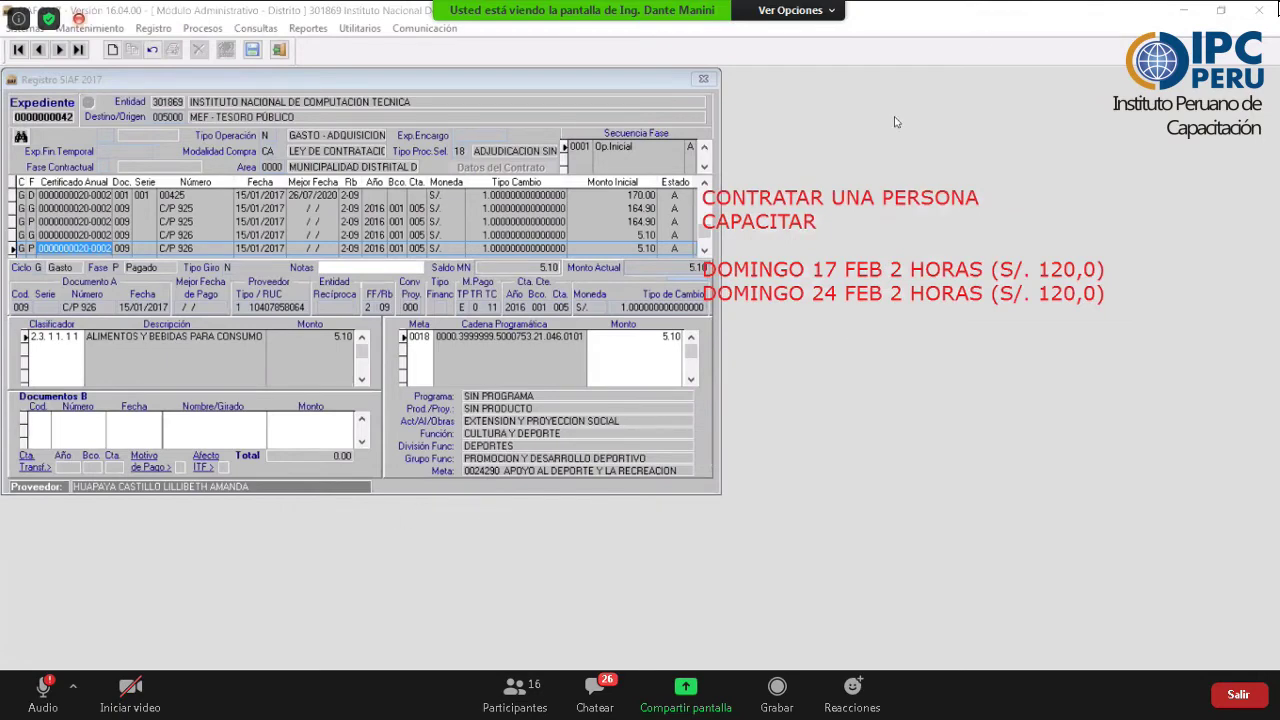
- Glance at the practice PDF, then nudge the red note slightly to the right
{"action": "key", "text": "alt+Tab"}
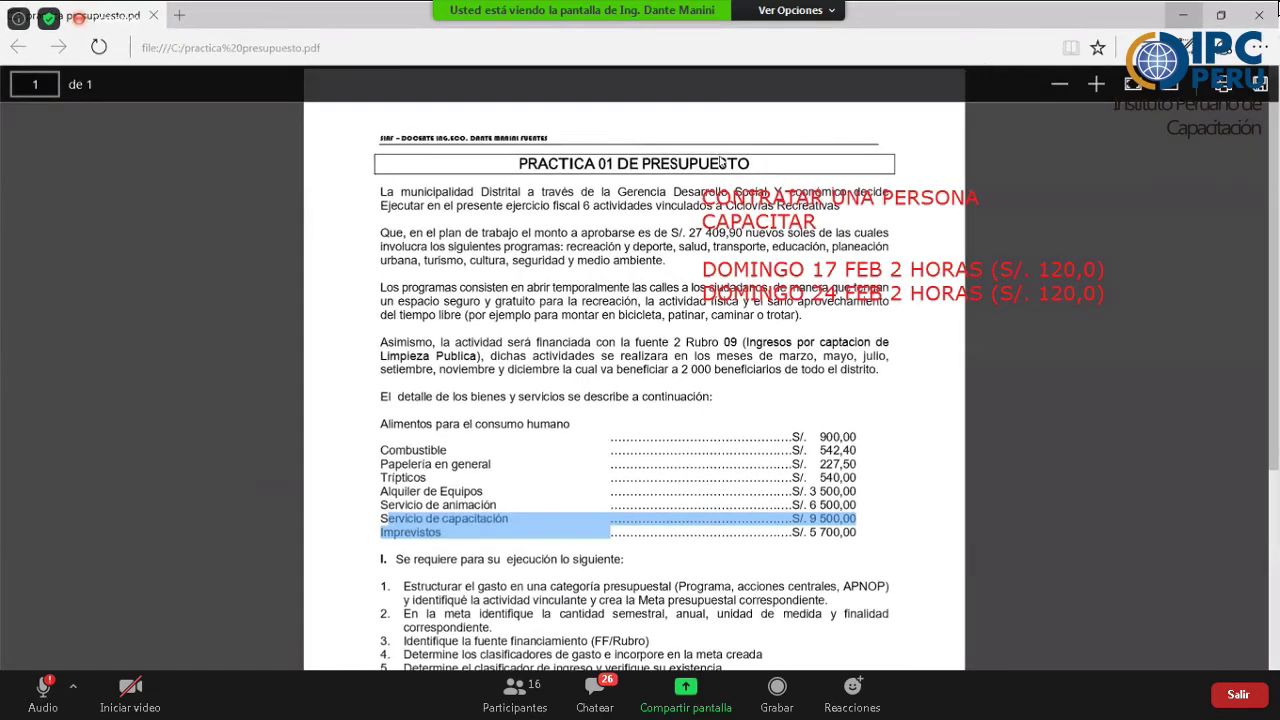
{"action": "key", "text": "alt+Tab"}
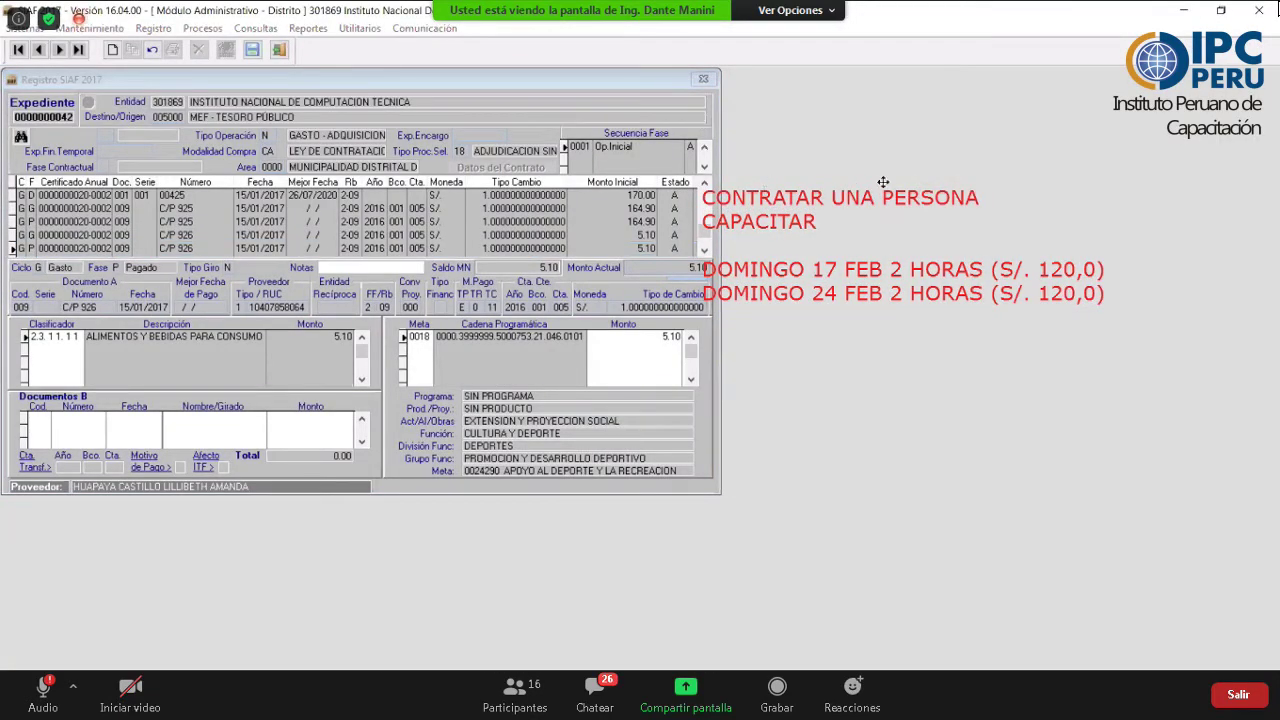
{"action": "left_click", "coordinate": [961, 170]}
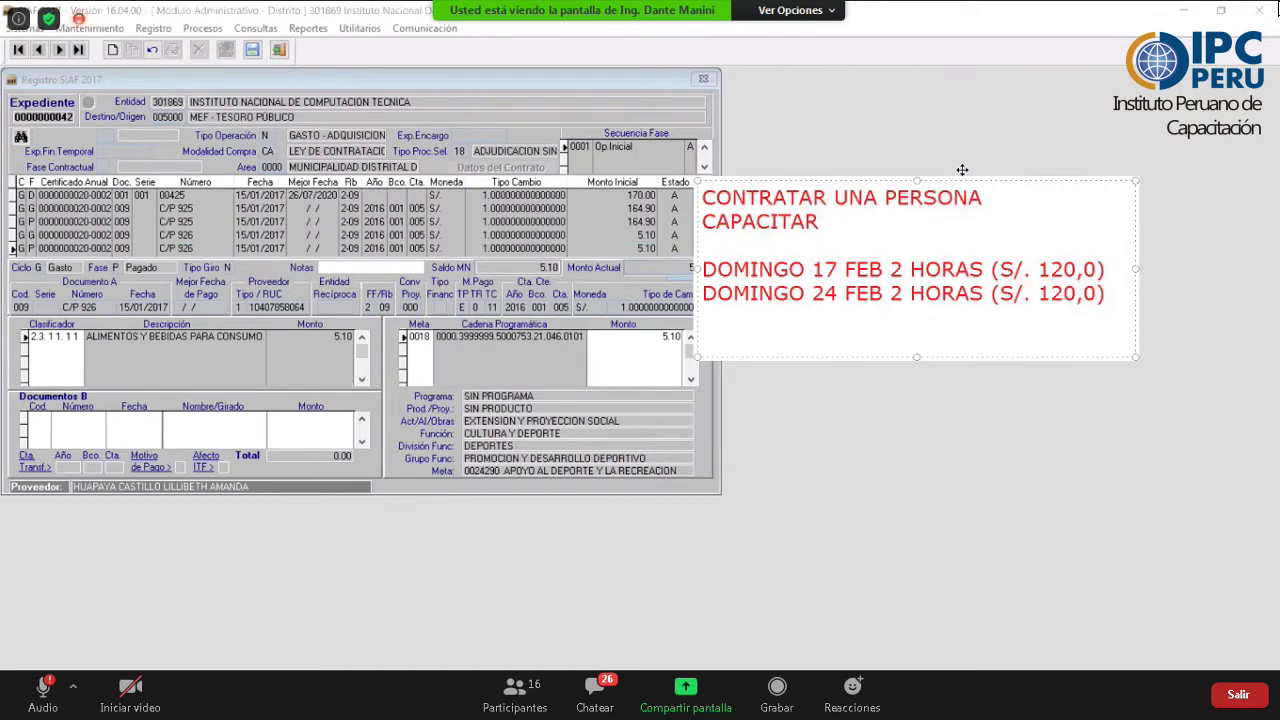
{"action": "left_click_drag", "start_coordinate": [961, 170], "coordinate": [1043, 158]}
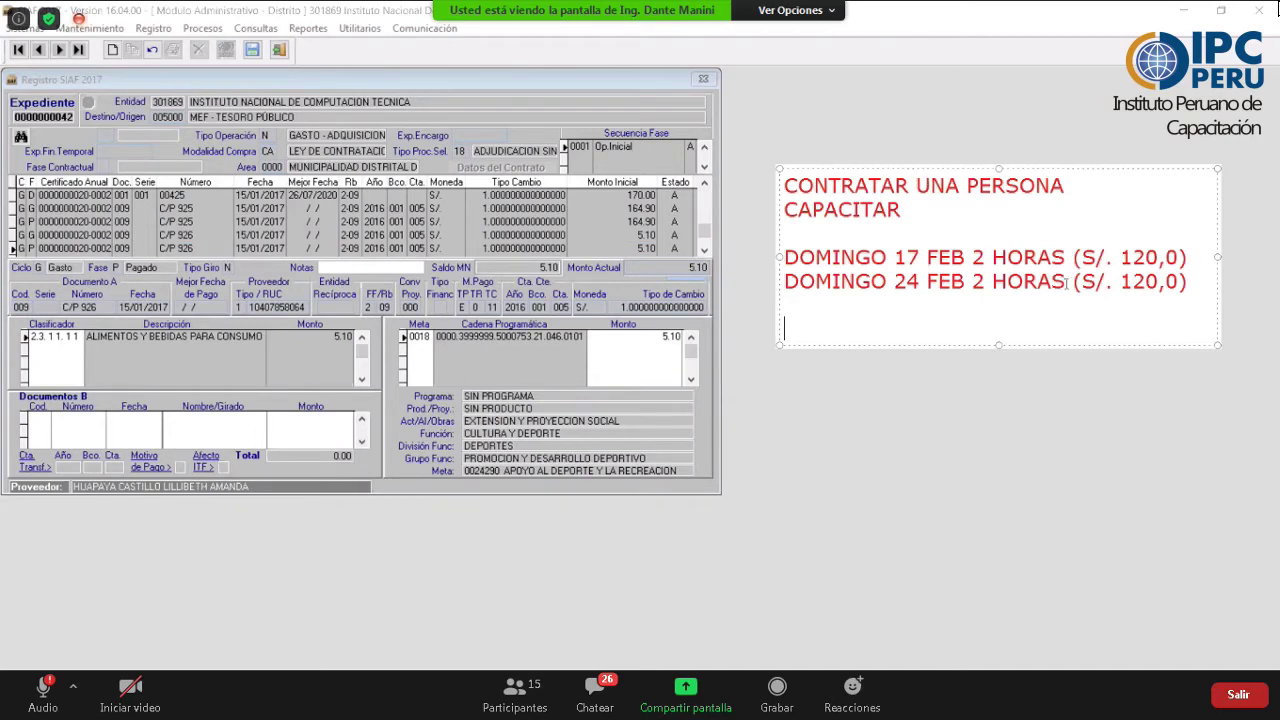
- Type 'TOTAL SERVICIO= S/. 240,00' on the empty third line of the red note
{"action": "left_click_drag", "start_coordinate": [1067, 283], "coordinate": [1205, 277]}
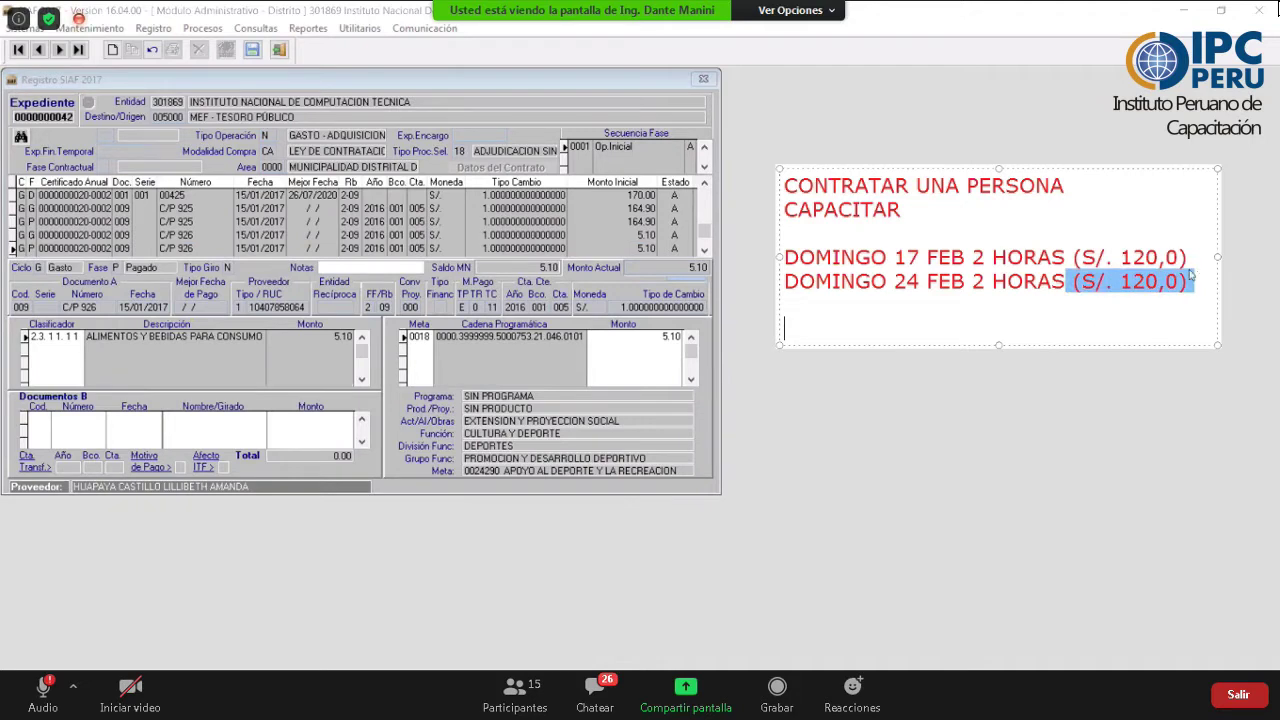
{"action": "left_click", "coordinate": [1101, 307]}
{"action": "type", "text": "T"}
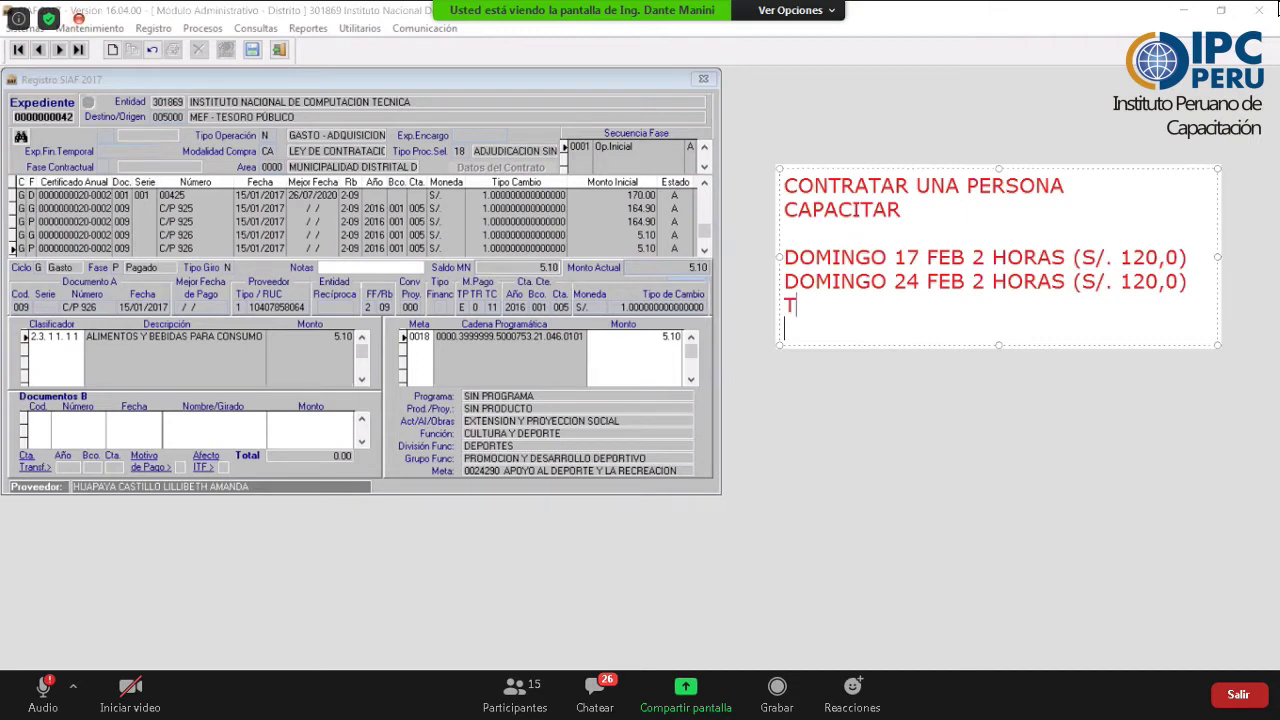
{"action": "type", "text": "OTAL SERVICIO="}
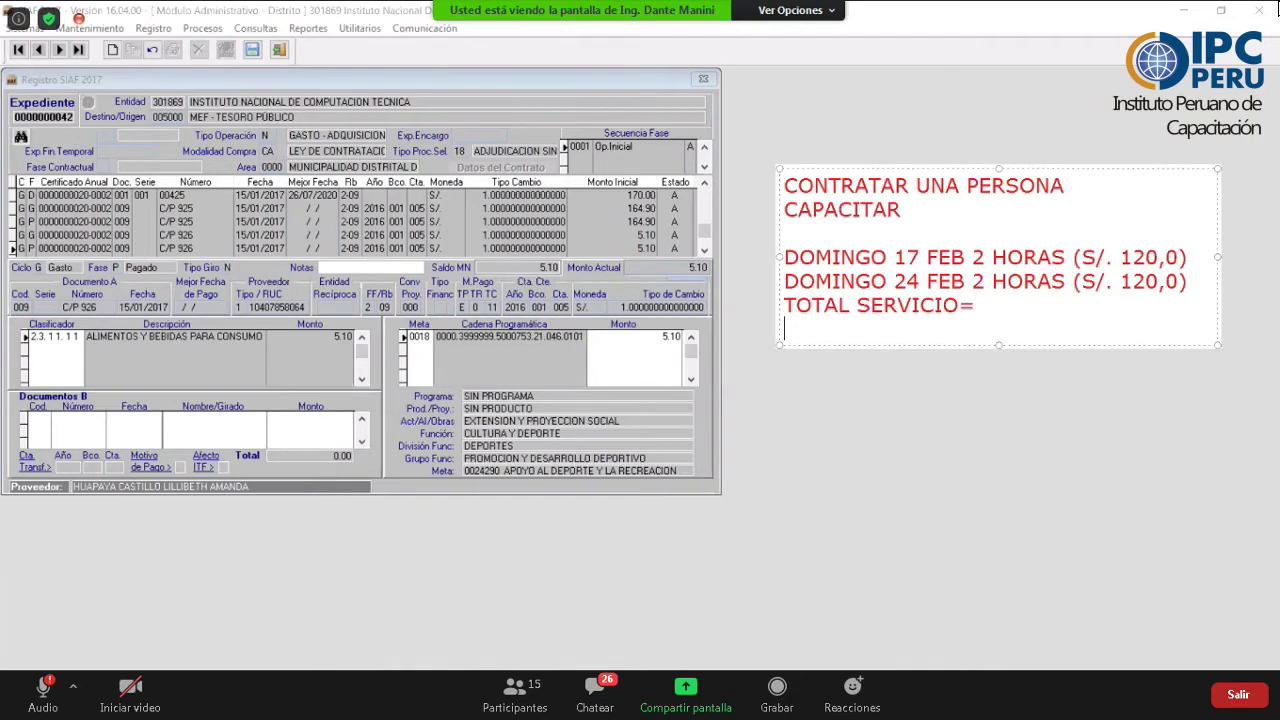
{"action": "type", "text": " S/.  240,00"}
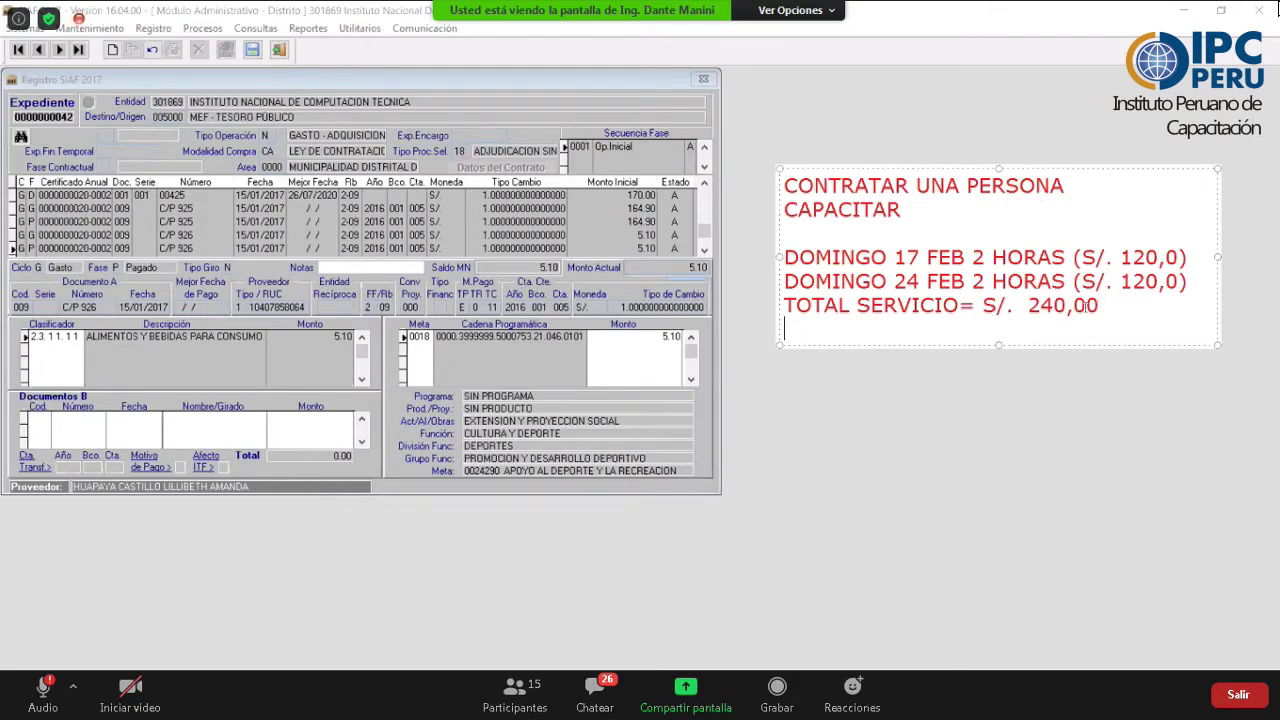
{"action": "left_click_drag", "start_coordinate": [1099, 305], "coordinate": [988, 305]}
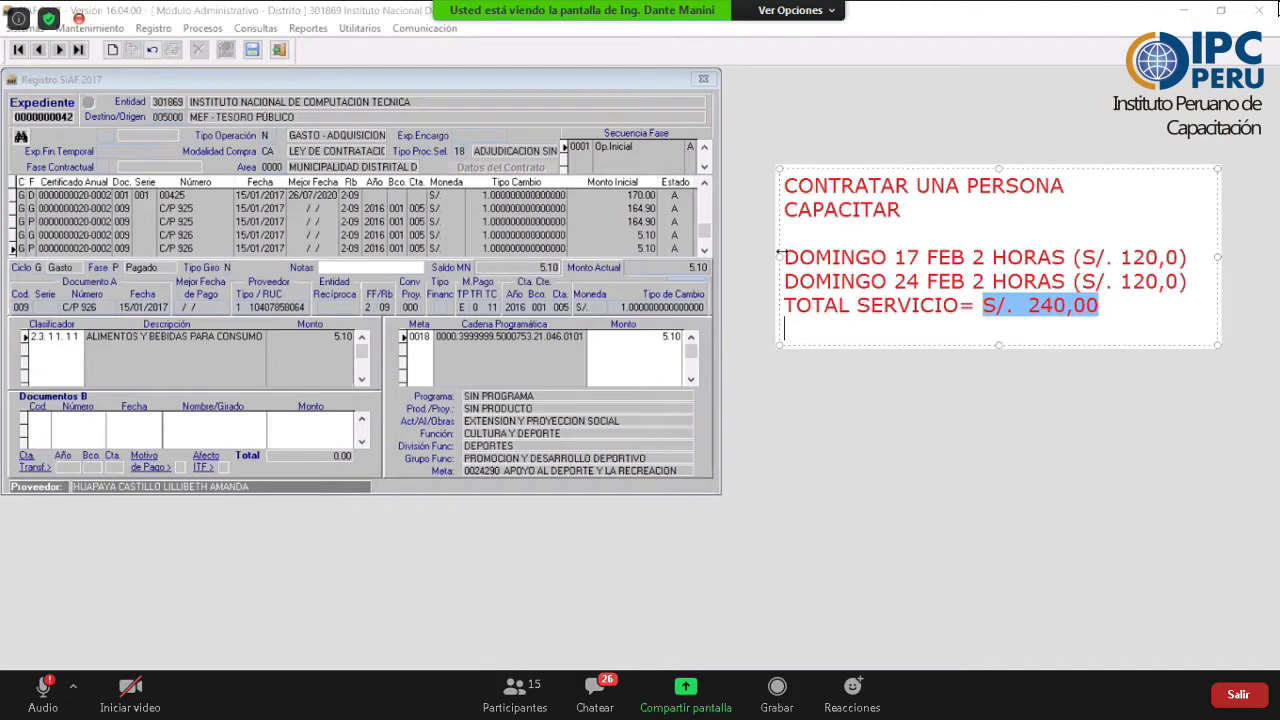
{"action": "left_click_drag", "start_coordinate": [795, 257], "coordinate": [1188, 262]}
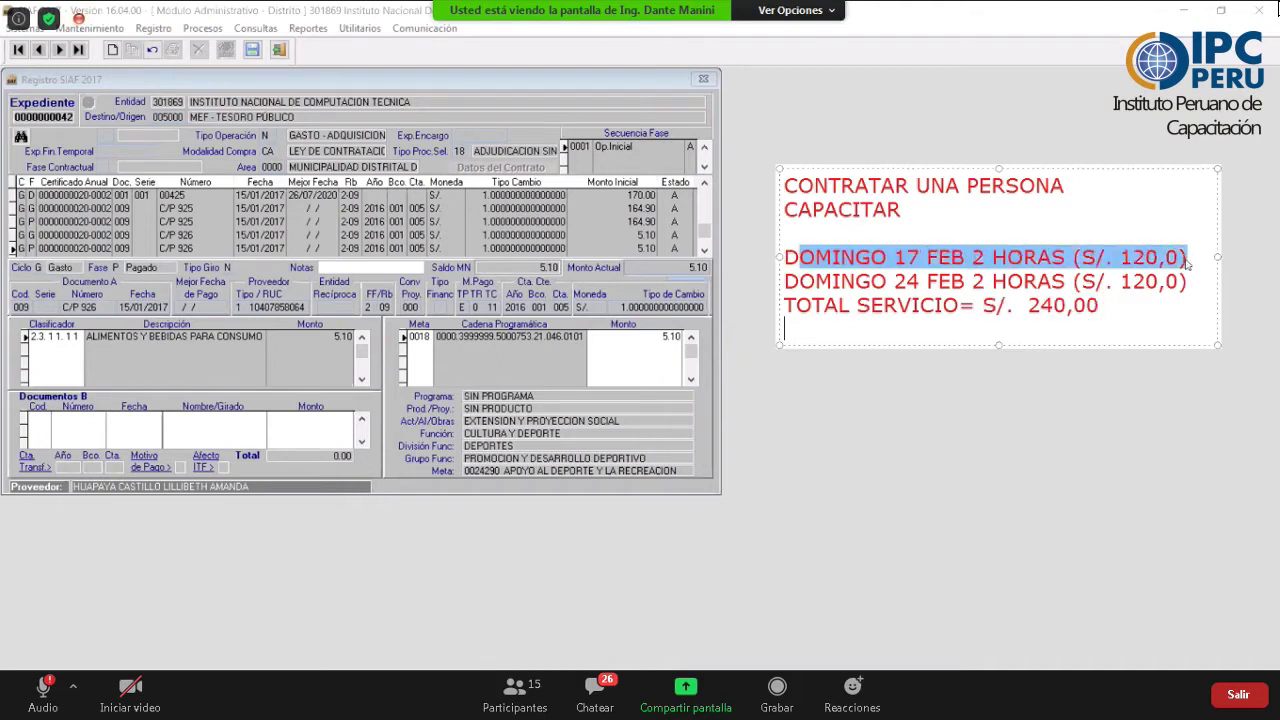
{"action": "left_click_drag", "start_coordinate": [815, 281], "coordinate": [1150, 281]}
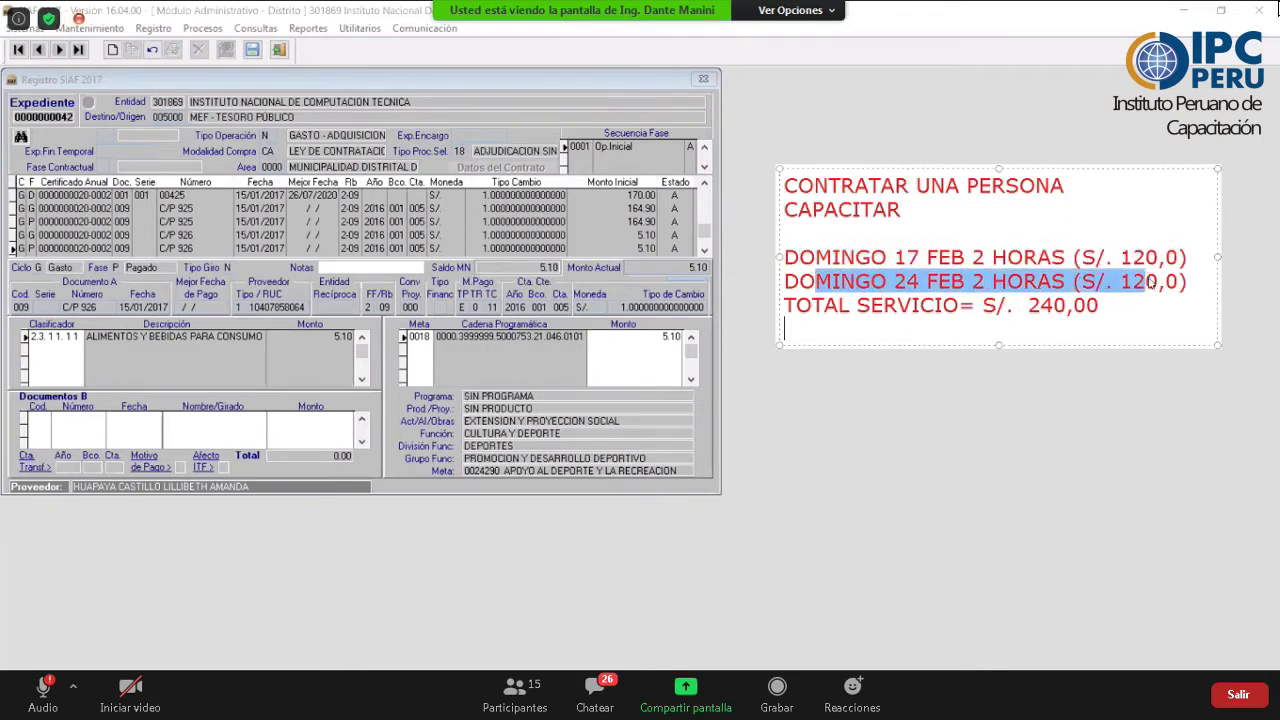
{"action": "left_click", "coordinate": [1112, 306]}
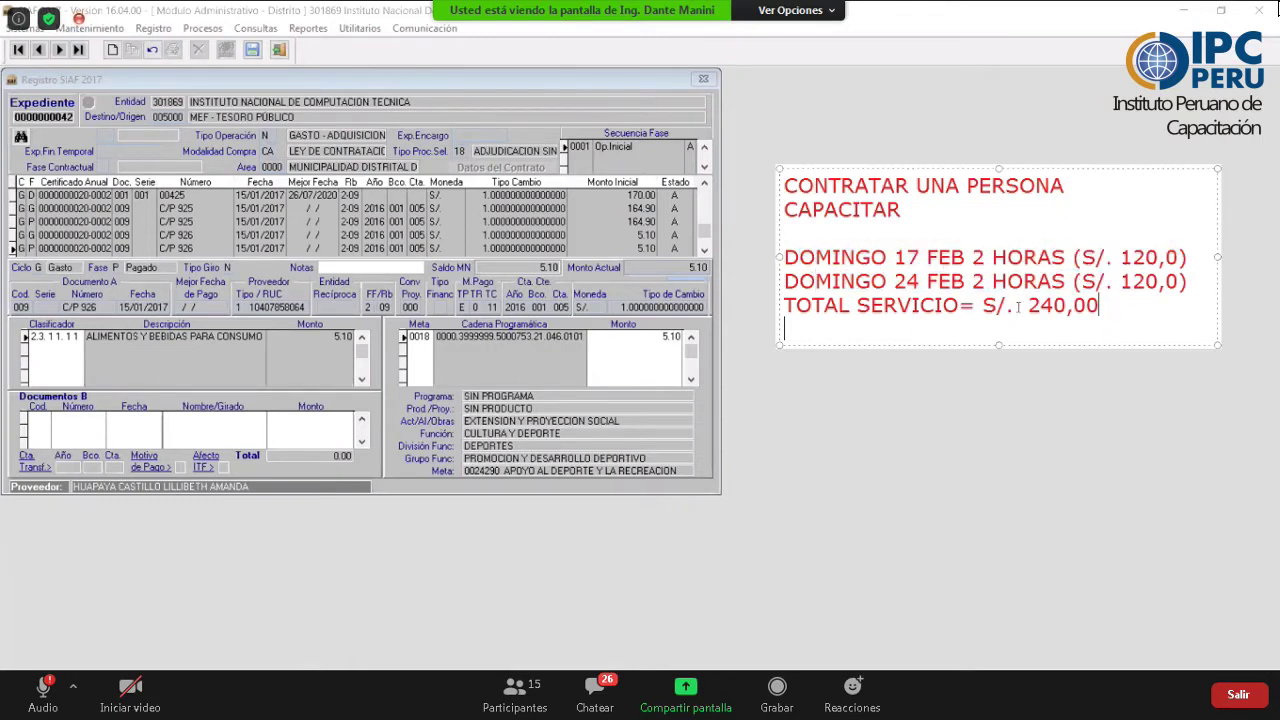
{"action": "left_click_drag", "start_coordinate": [1112, 306], "coordinate": [786, 310]}
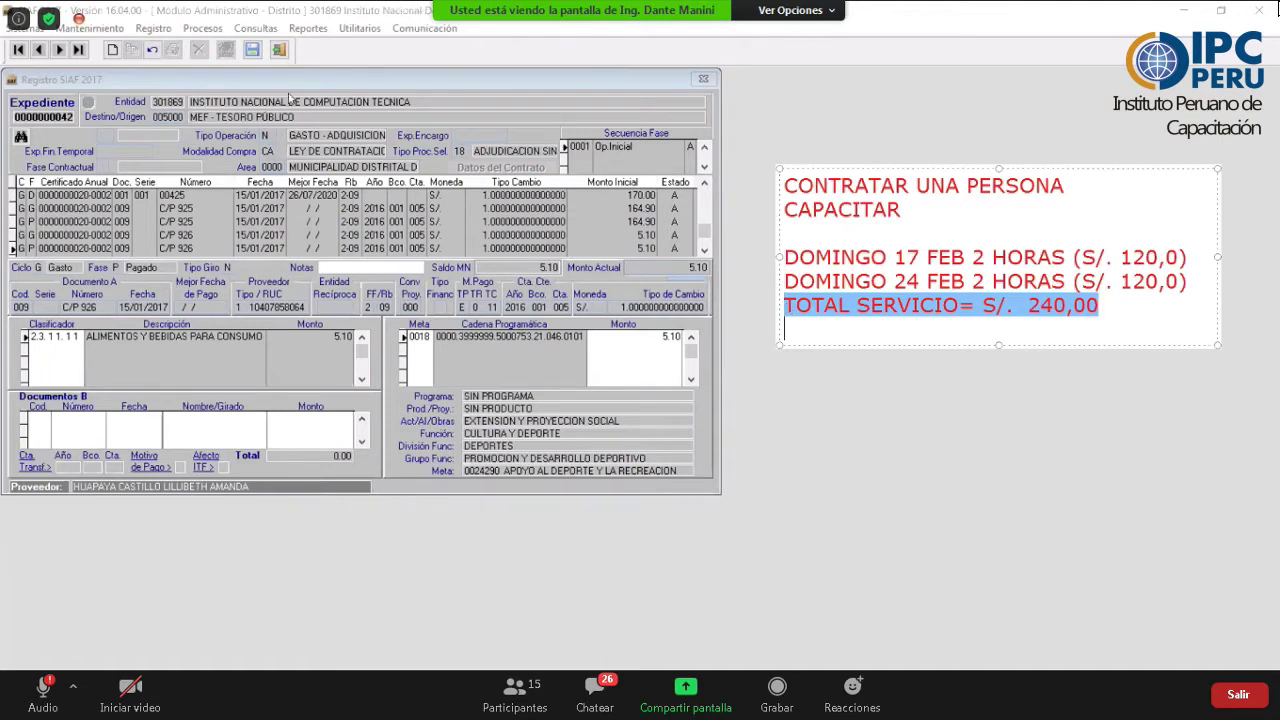
{"action": "left_click", "coordinate": [283, 62]}
- Close the Registro SIAF 2017 window and bring the SIAF main window back to the front
{"action": "key", "text": "Escape"}
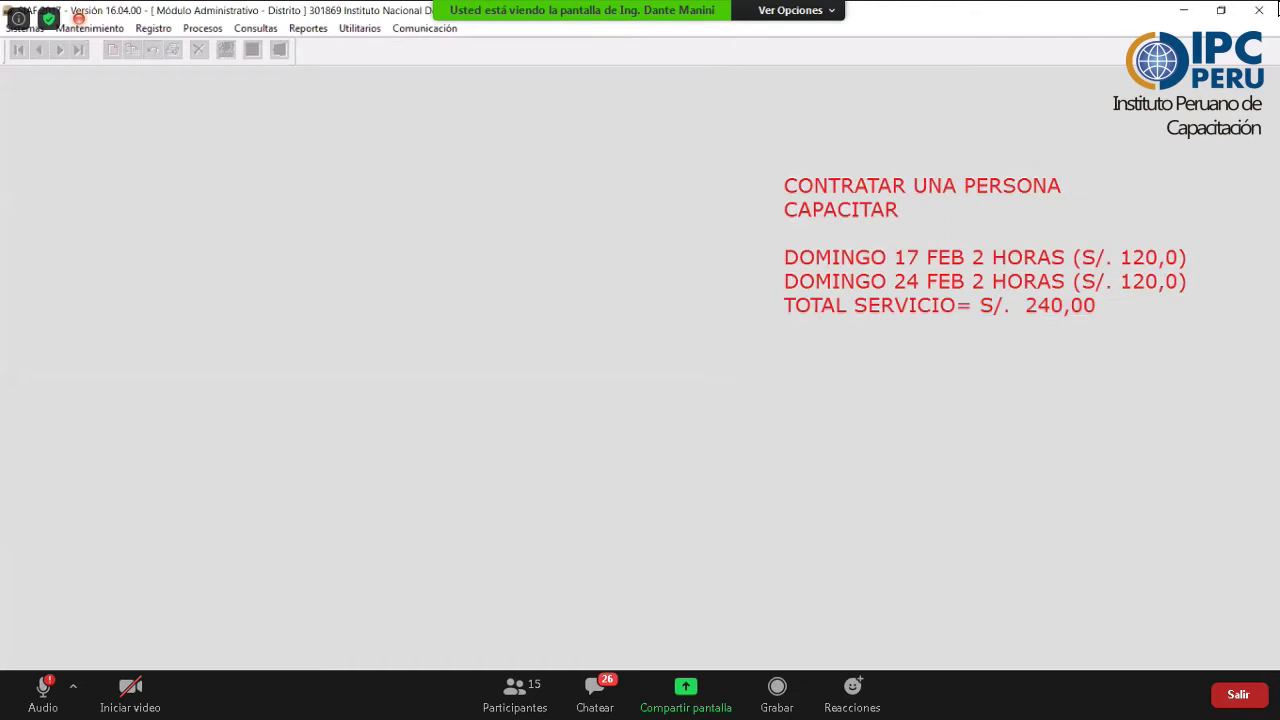
{"action": "left_click", "coordinate": [473, 705]}
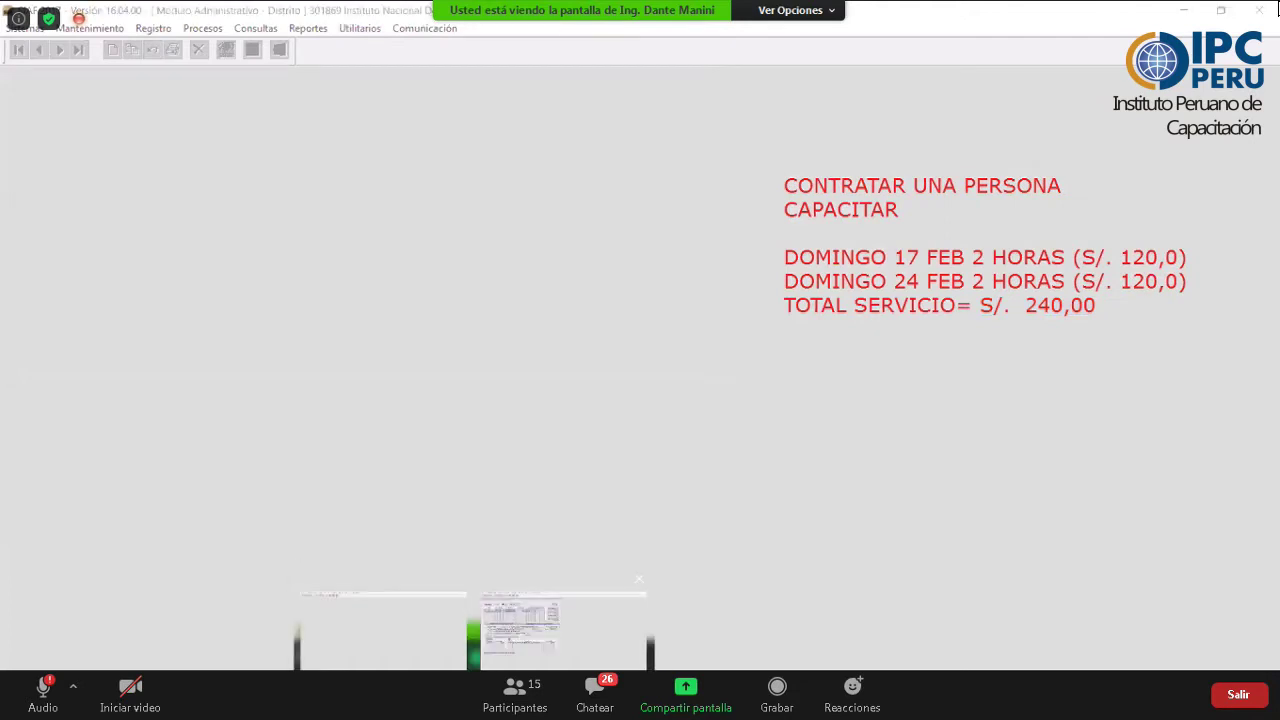
{"action": "left_click", "coordinate": [580, 123]}
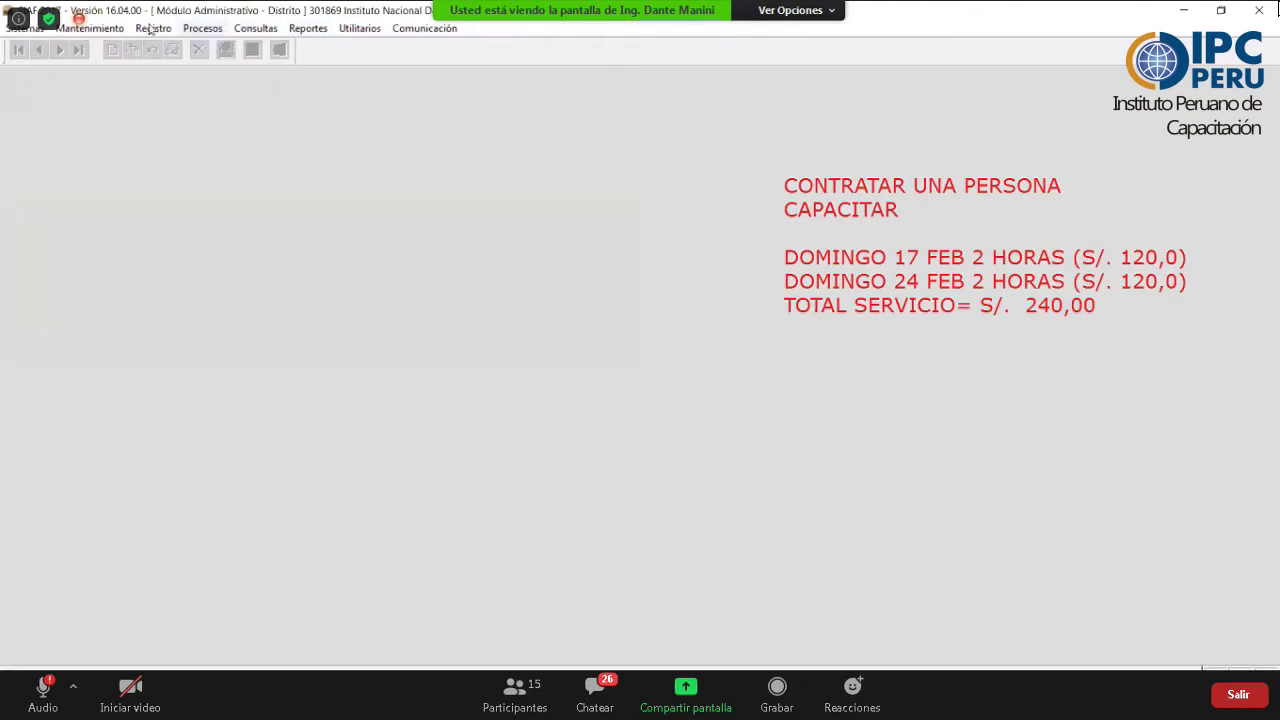
- Start a new blank certification in the Certificación y Compromiso Anual register
{"action": "left_click", "coordinate": [153, 28]}
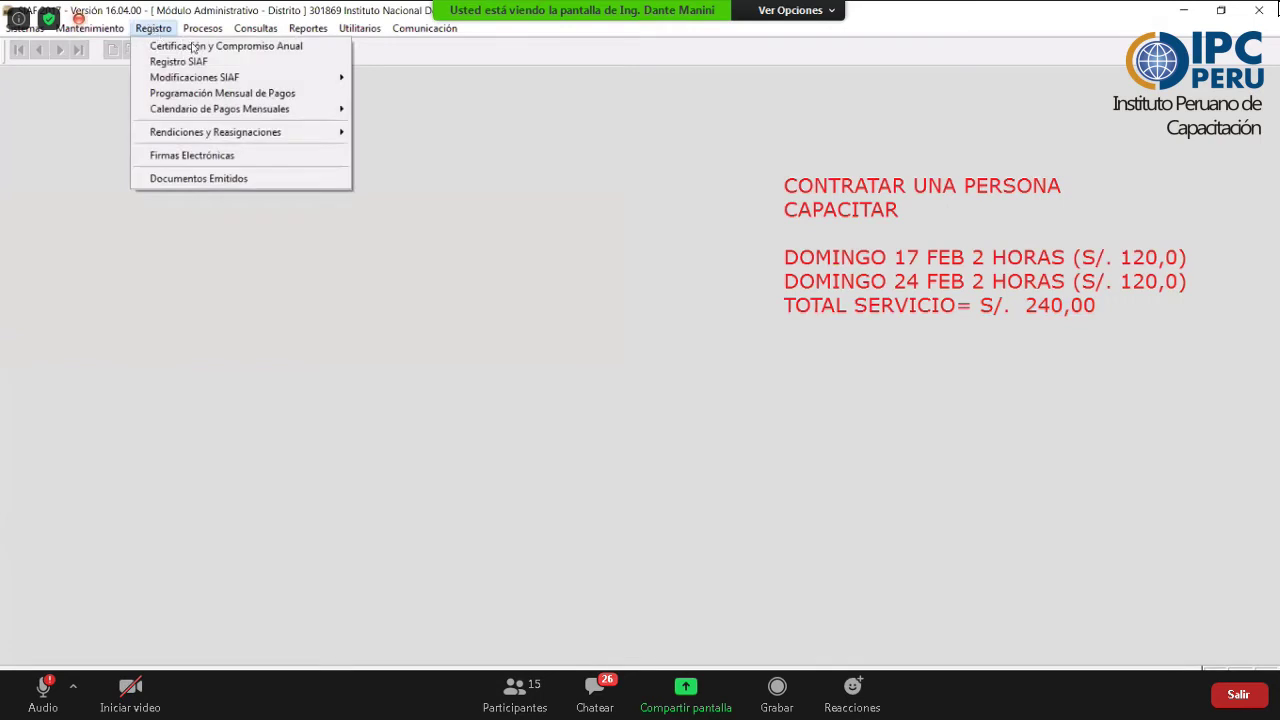
{"action": "left_click", "coordinate": [193, 47]}
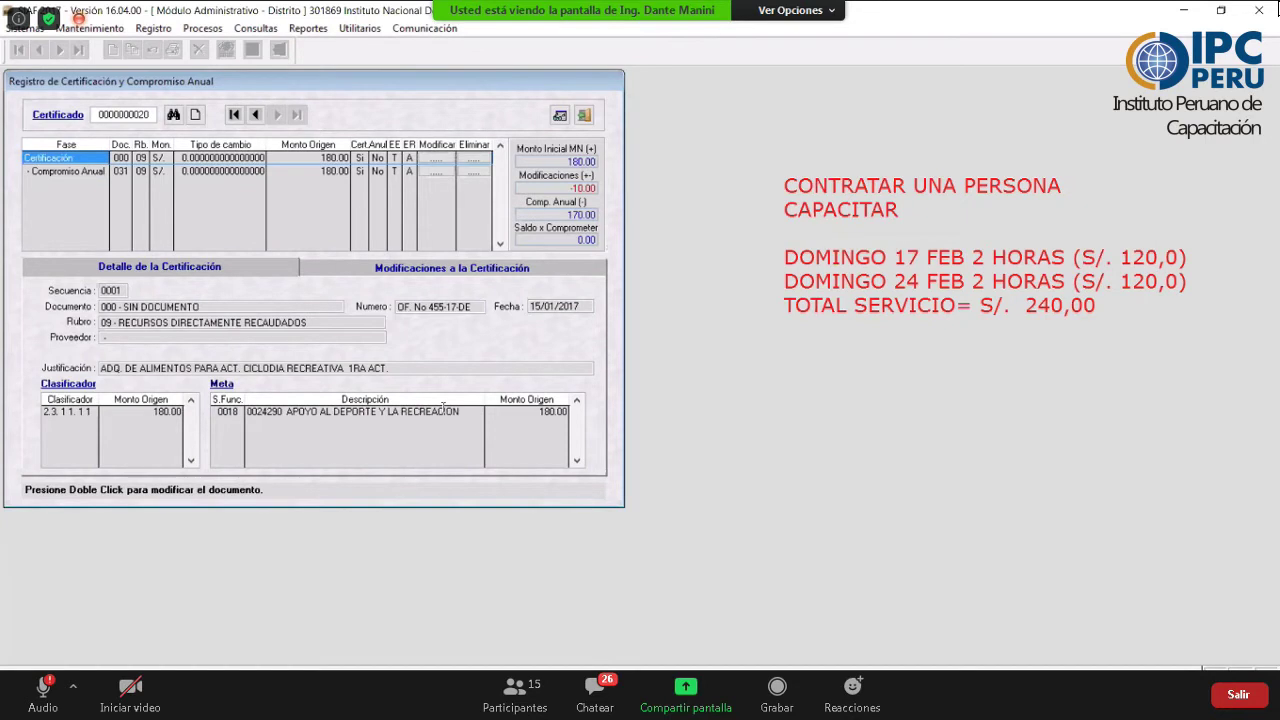
{"action": "left_click", "coordinate": [196, 116]}
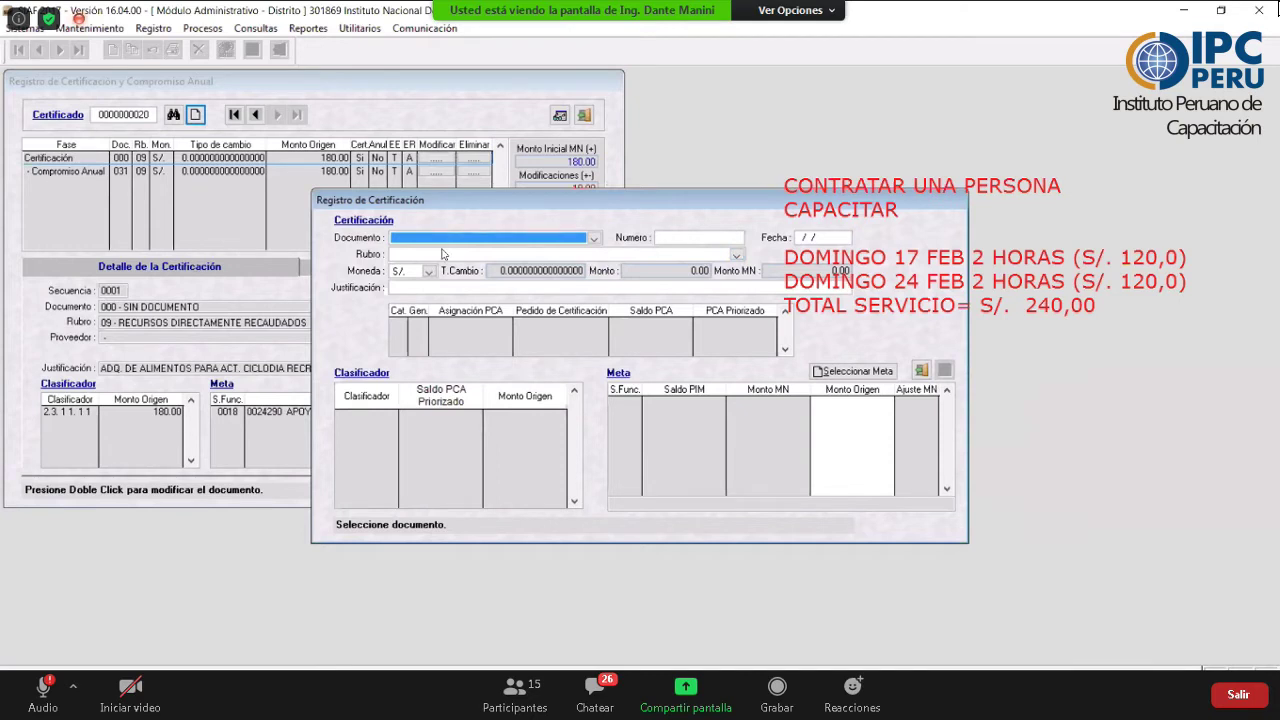
- Set Documento 000 - SIN DOCUMENTO, number OF.N°625-17-MDV, date 17/01/2017 and rubro 09
{"action": "key", "text": "Return"}
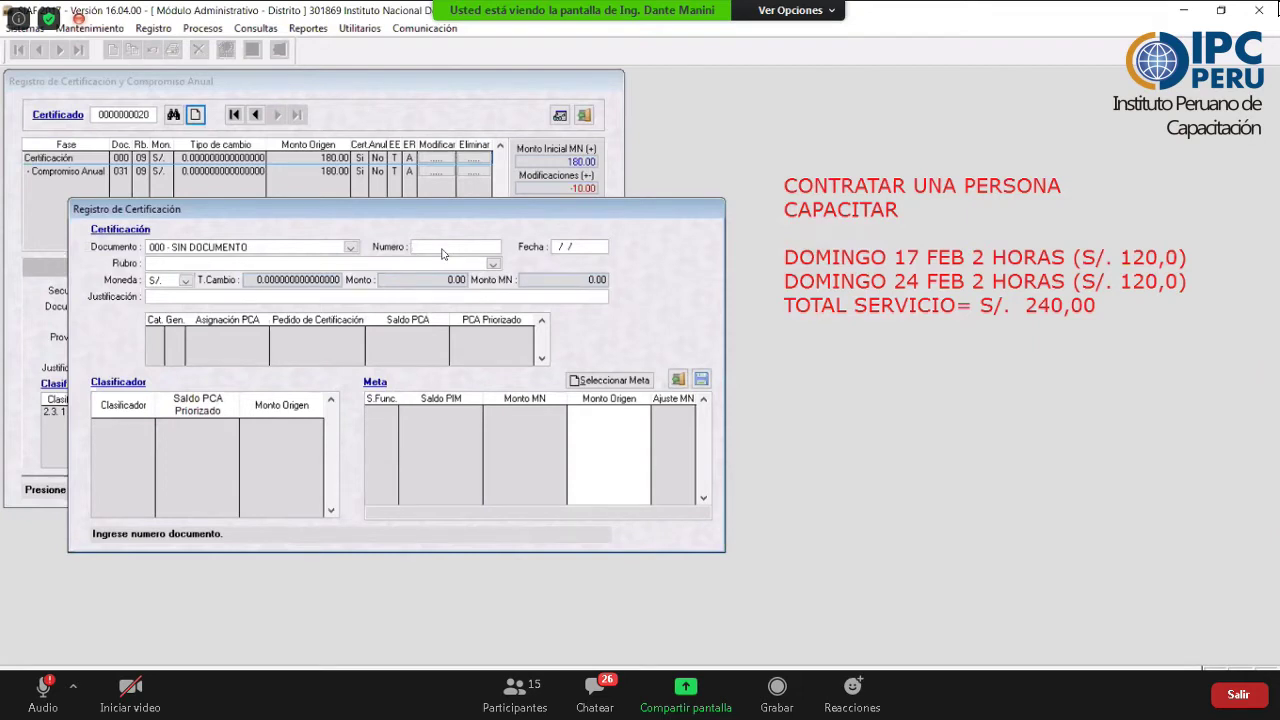
{"action": "type", "text": "OF"}
{"action": "type", "text": ".N°"}
{"action": "type", "text": "625"}
{"action": "type", "text": "-17"}
{"action": "type", "text": "-"}
{"action": "type", "text": "MDV"}
{"action": "left_click", "coordinate": [556, 249]}
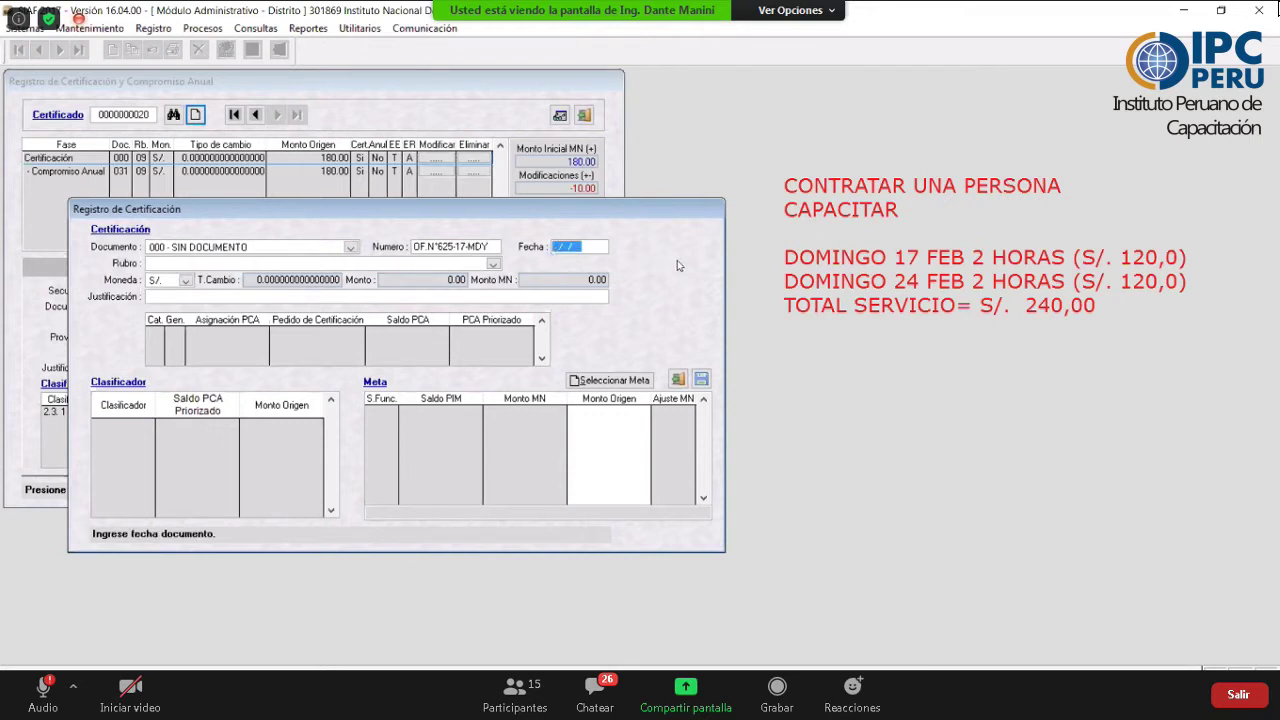
{"action": "type", "text": "17/01/2017"}
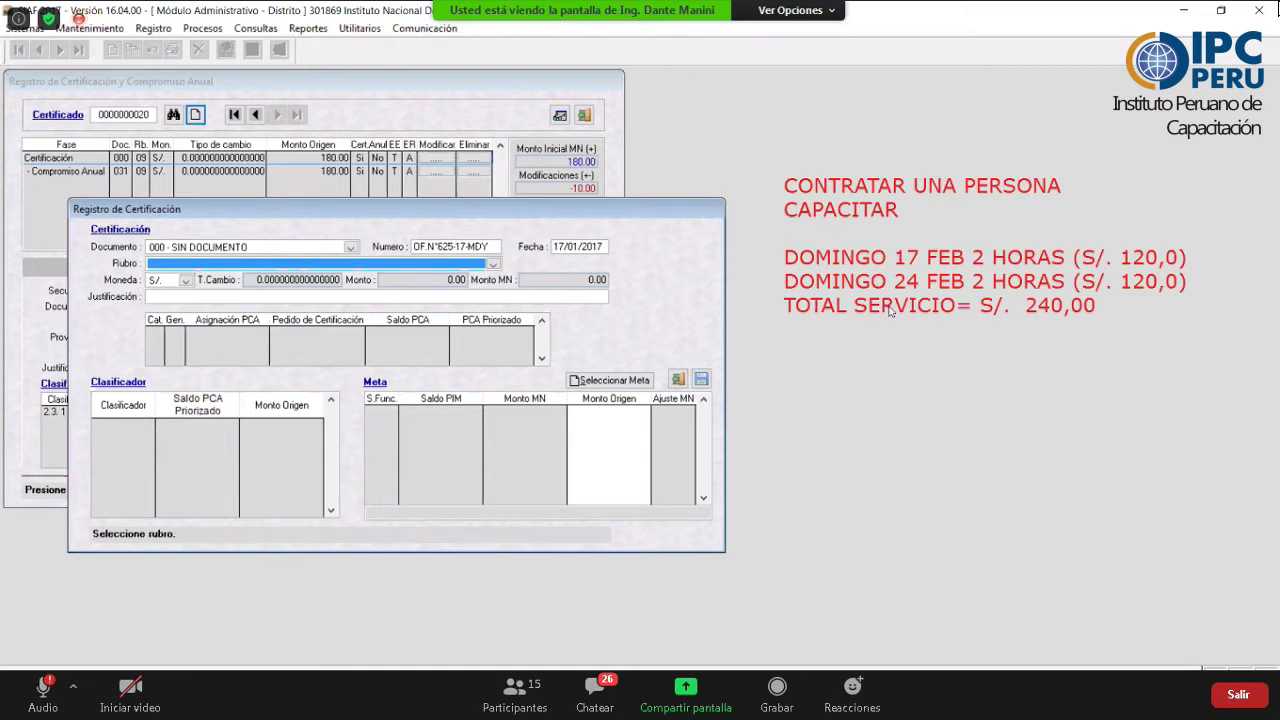
{"action": "left_click", "coordinate": [493, 264]}
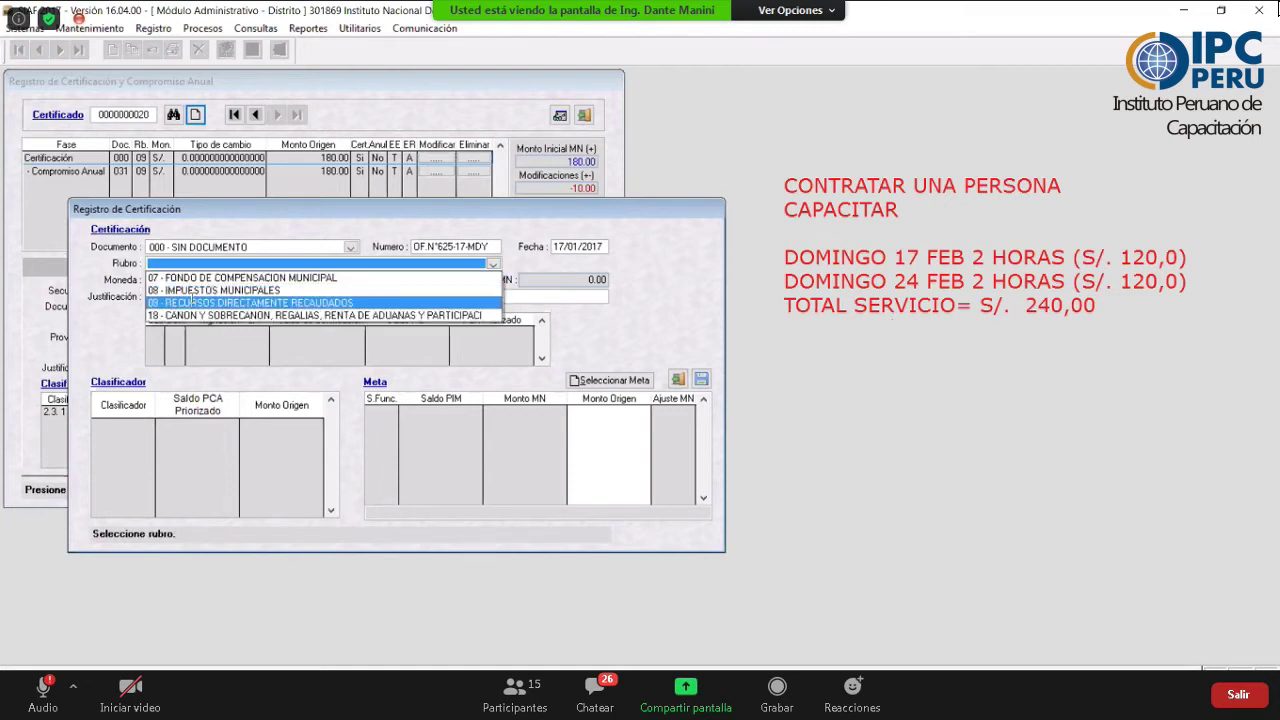
{"action": "left_click", "coordinate": [193, 303]}
- Enter the justification 'CONTRATACION DE SERV PARA CAPACITACION DE ACTIVIDAD CICLODIA PERIDO 17 Y 24 DE FEB'
{"action": "left_click", "coordinate": [191, 297]}
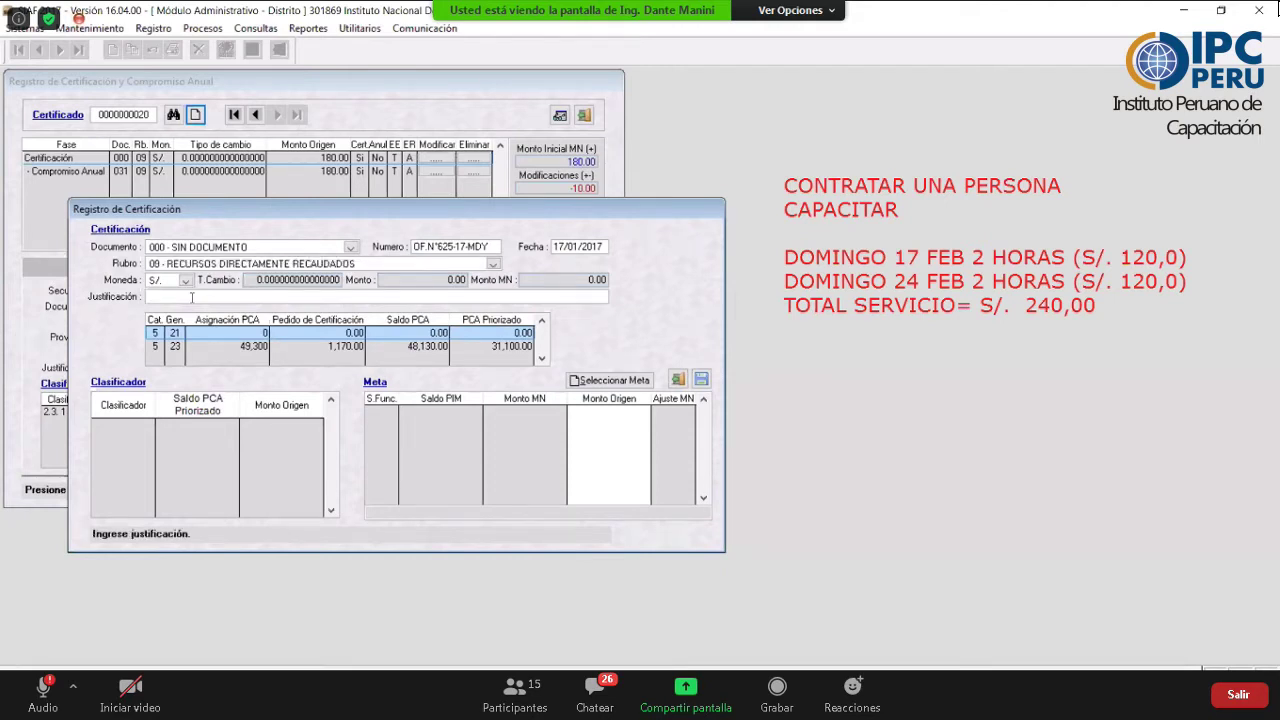
{"action": "type", "text": "CONTRATACION DE SERV"}
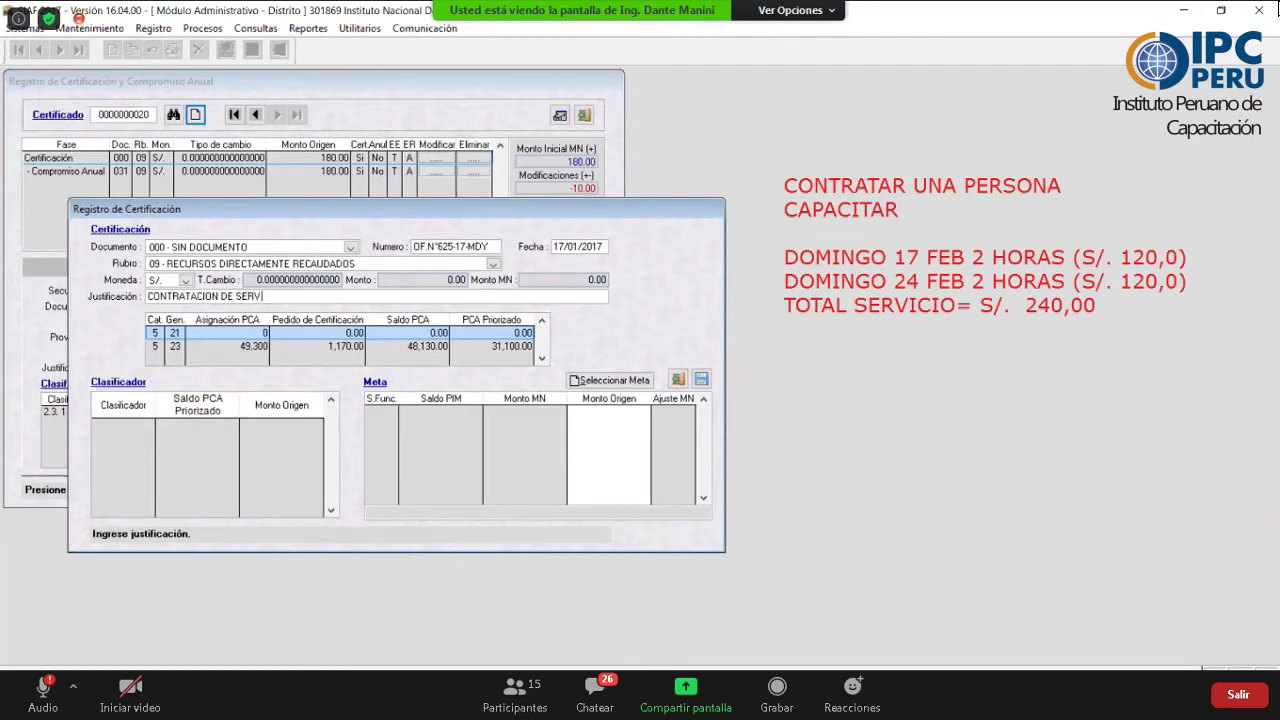
{"action": "type", "text": " PARA CAPACITACION  DE ACT"}
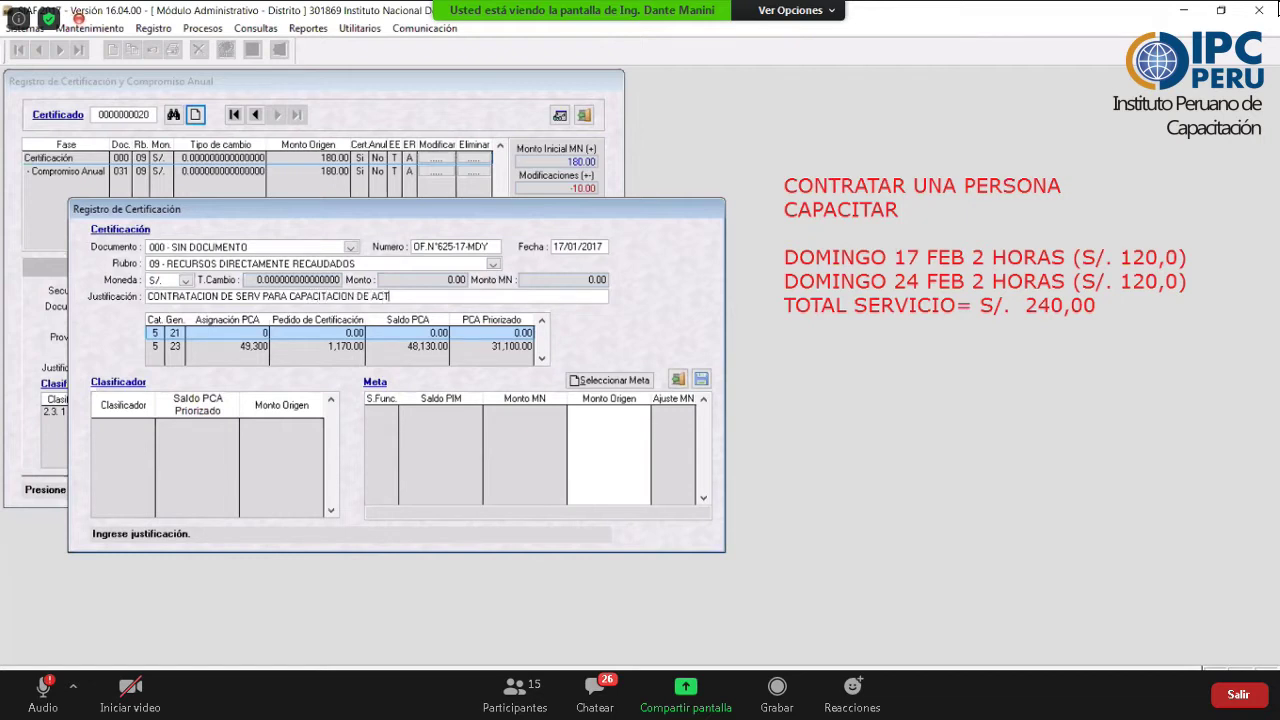
{"action": "type", "text": "IVIDAD CICLODIA PERIDO 17 Y 2"}
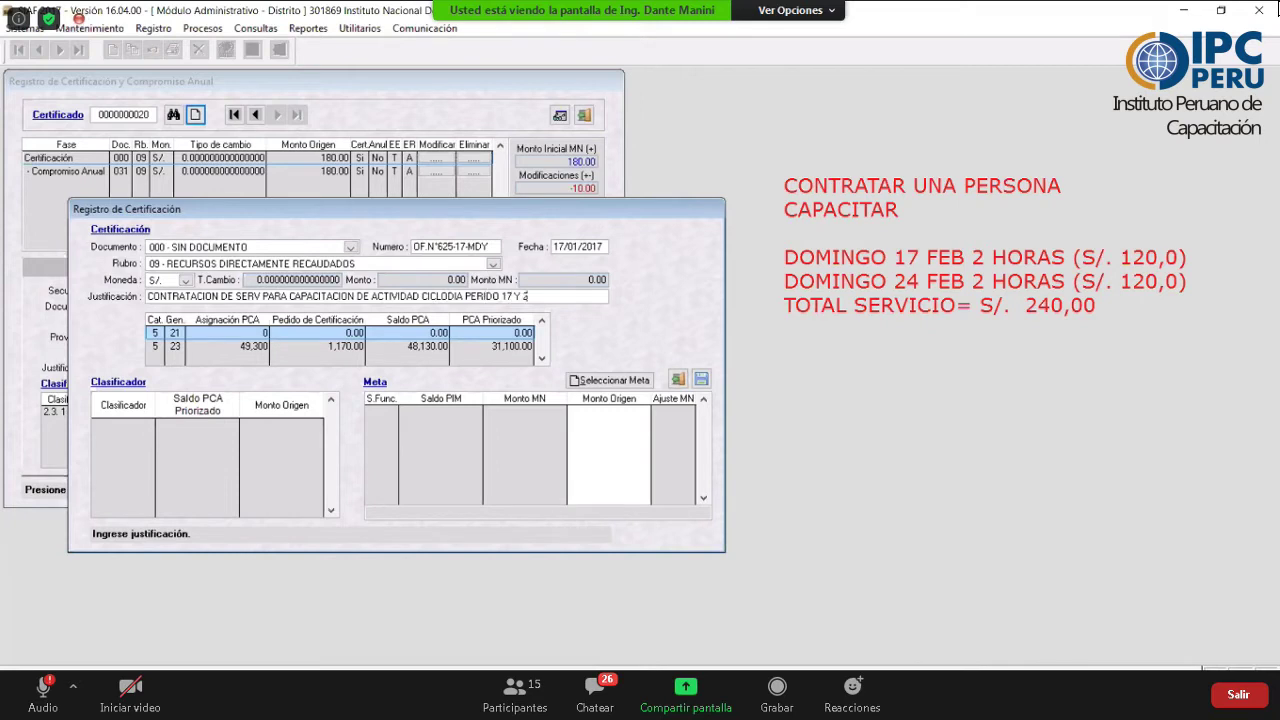
{"action": "type", "text": "4 DE FEB"}
- Use Seleccionar Meta to add clasificador 2.3.2.7.1199 with meta 0018 to the certification
{"action": "left_click", "coordinate": [512, 296]}
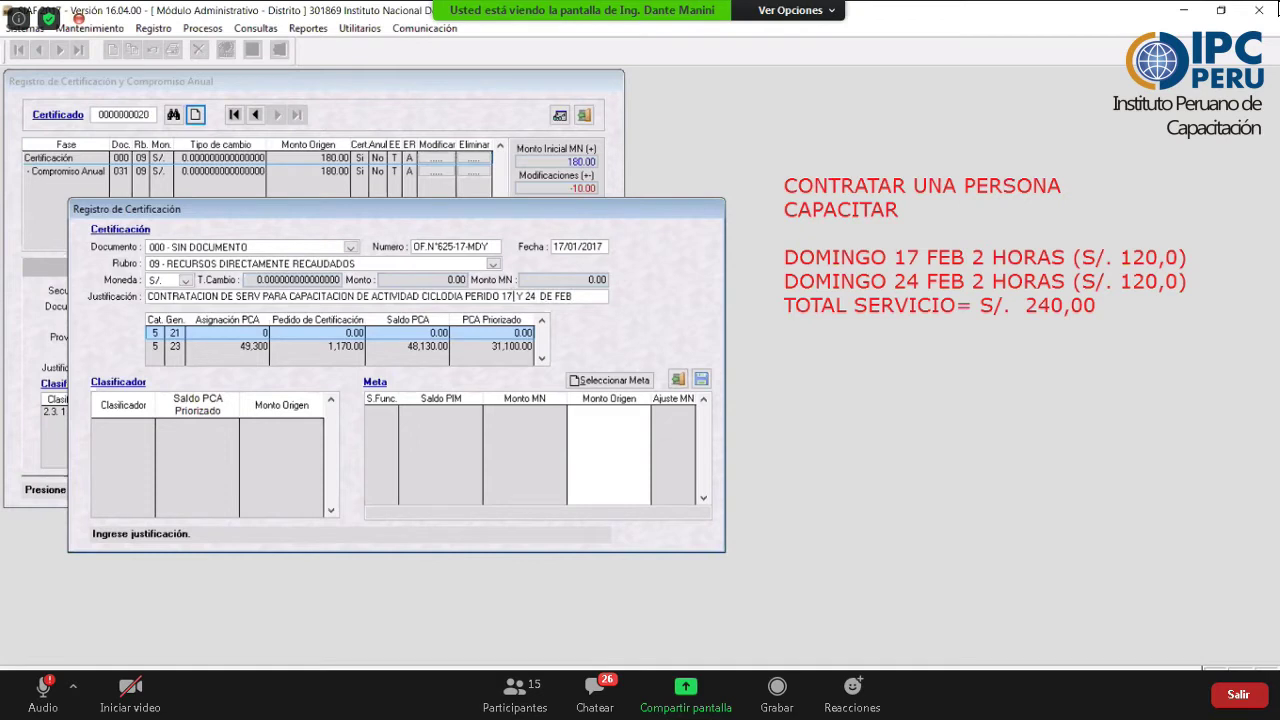
{"action": "left_click", "coordinate": [618, 381]}
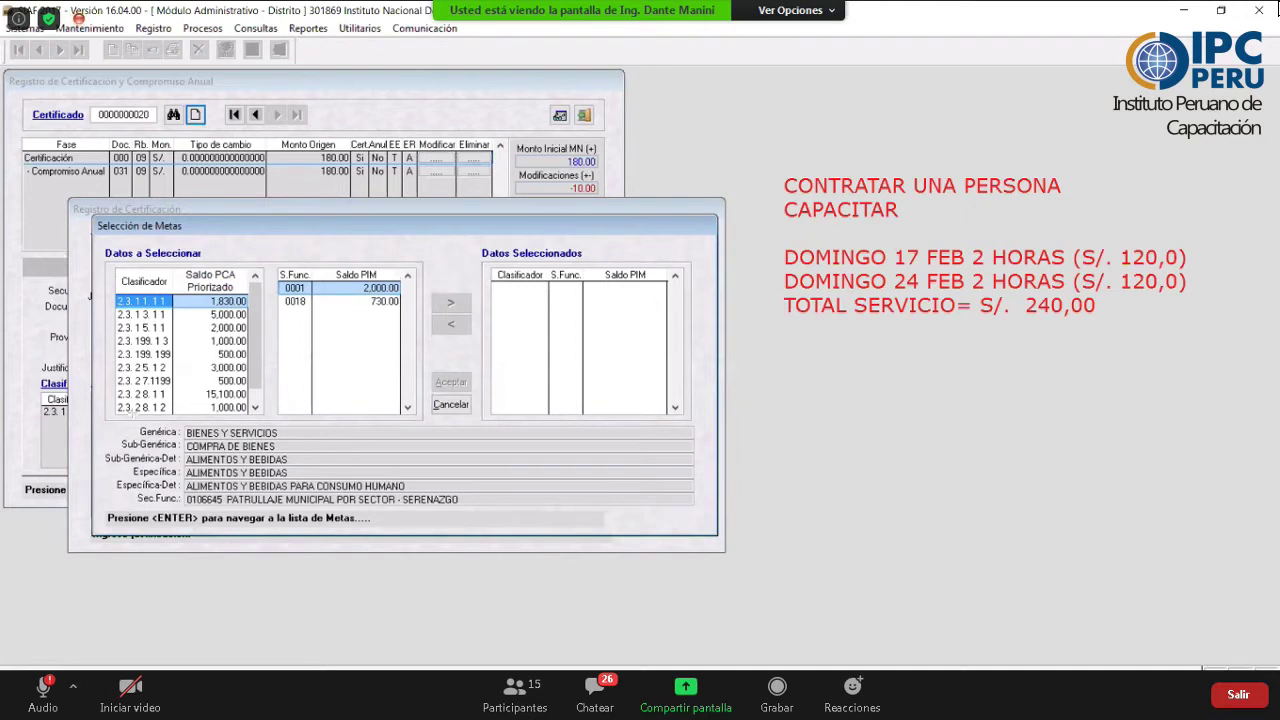
{"action": "left_click_drag", "start_coordinate": [176, 418], "coordinate": [116, 278]}
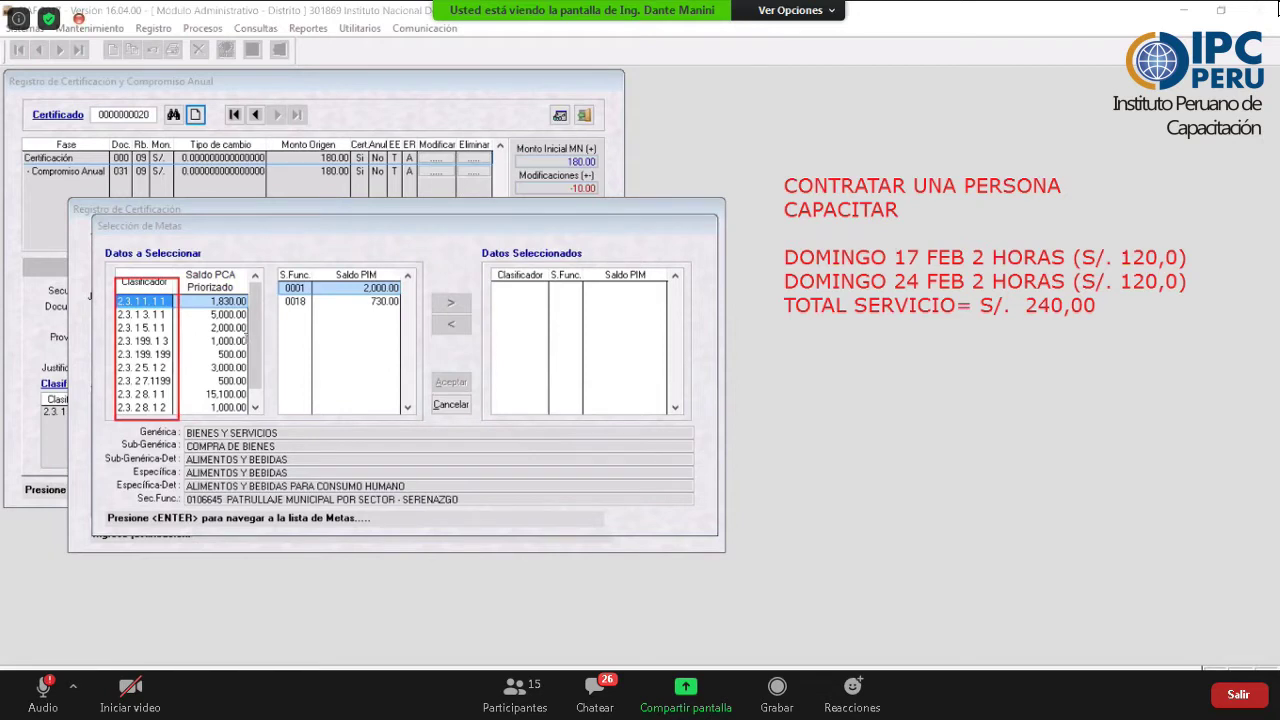
{"action": "left_click", "coordinate": [259, 368]}
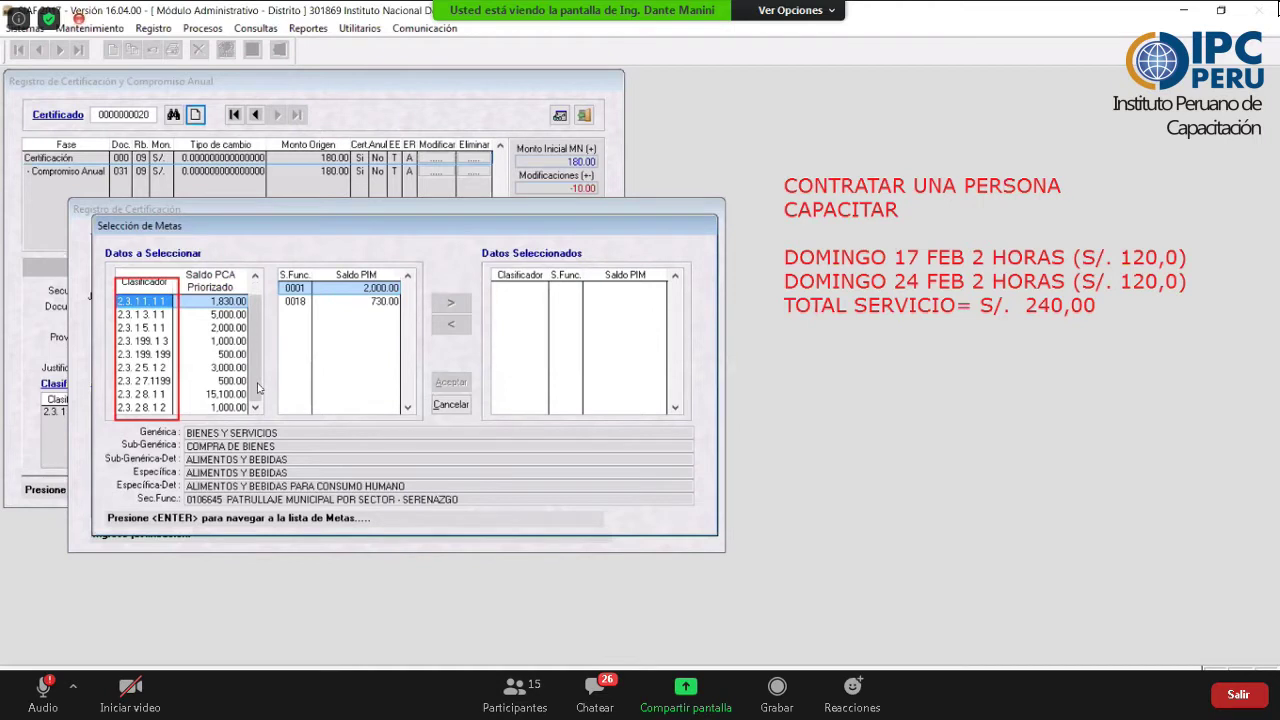
{"action": "scroll", "coordinate": [258, 388], "scroll_direction": "down", "scroll_amount": 2}
{"action": "left_click", "coordinate": [145, 327]}
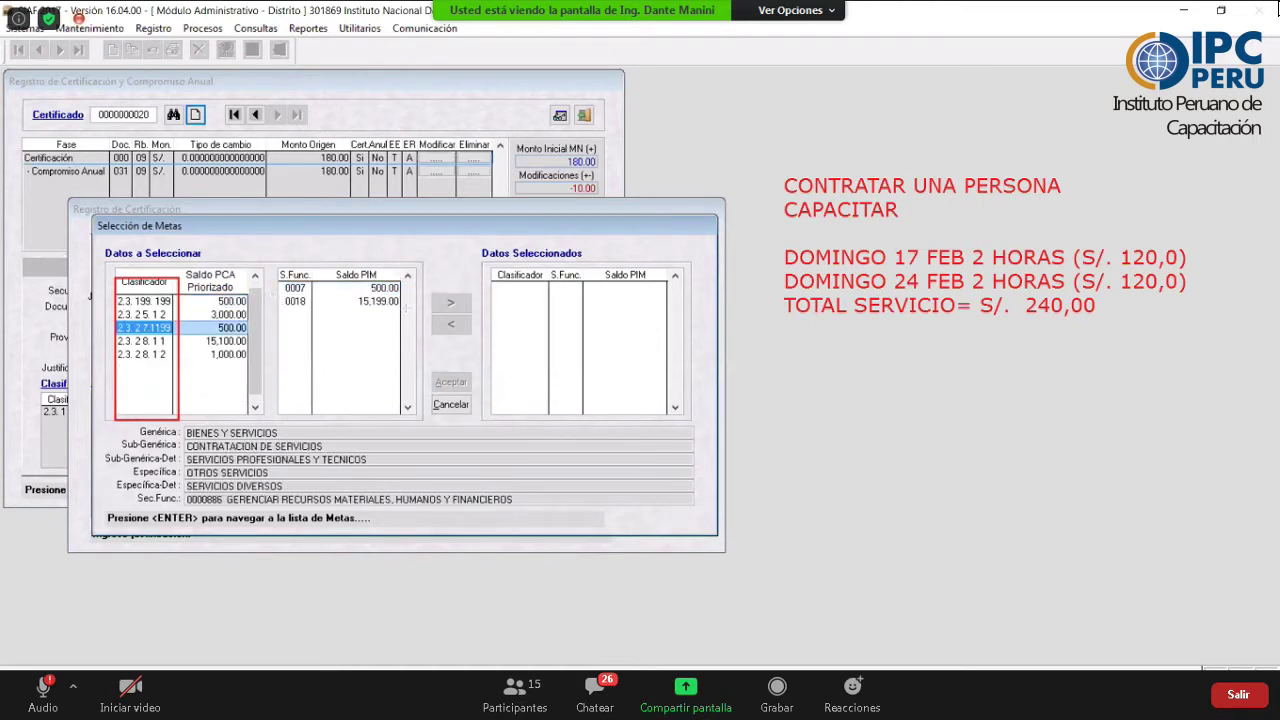
{"action": "left_click", "coordinate": [404, 303]}
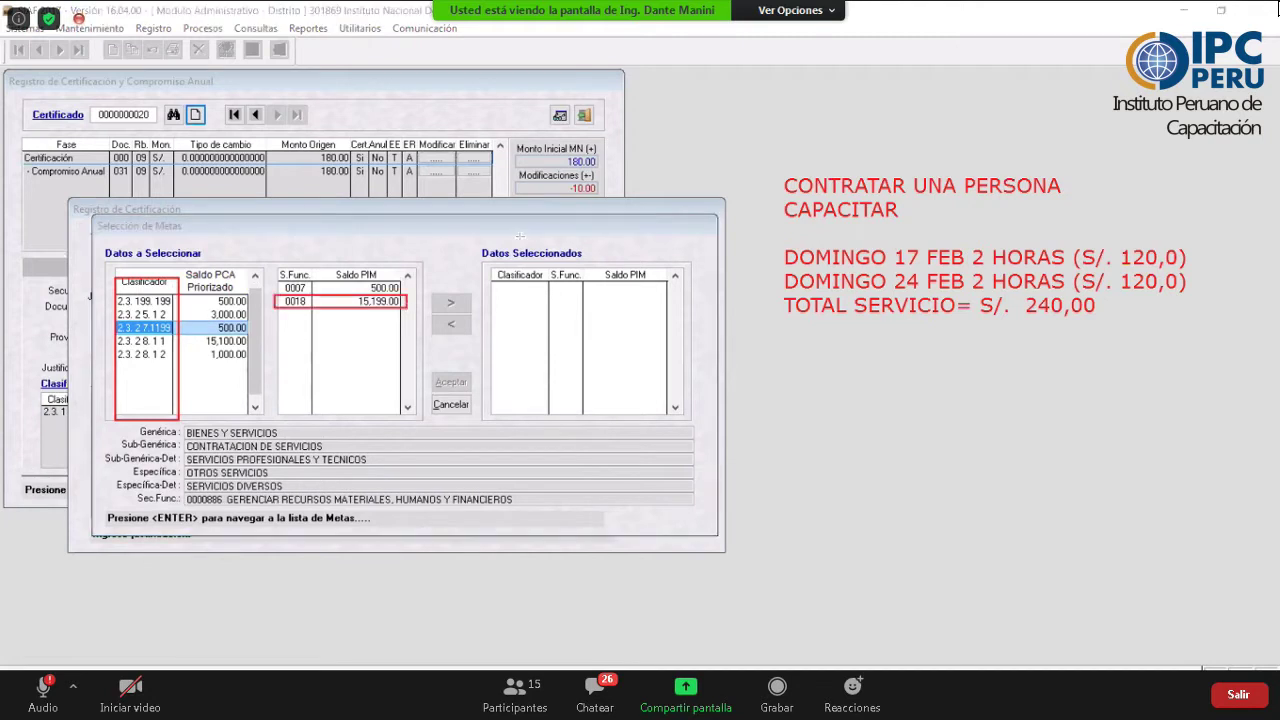
{"action": "left_click", "coordinate": [301, 302]}
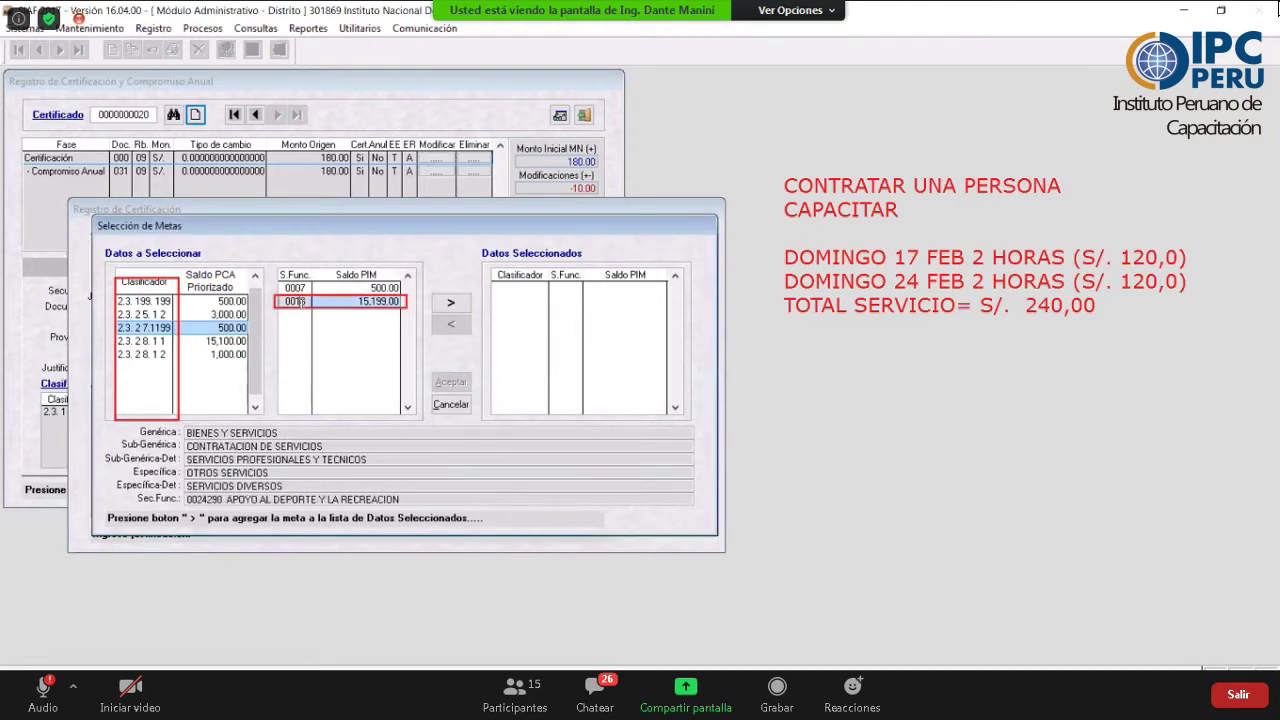
{"action": "left_click", "coordinate": [301, 302]}
{"action": "double_click", "coordinate": [301, 302]}
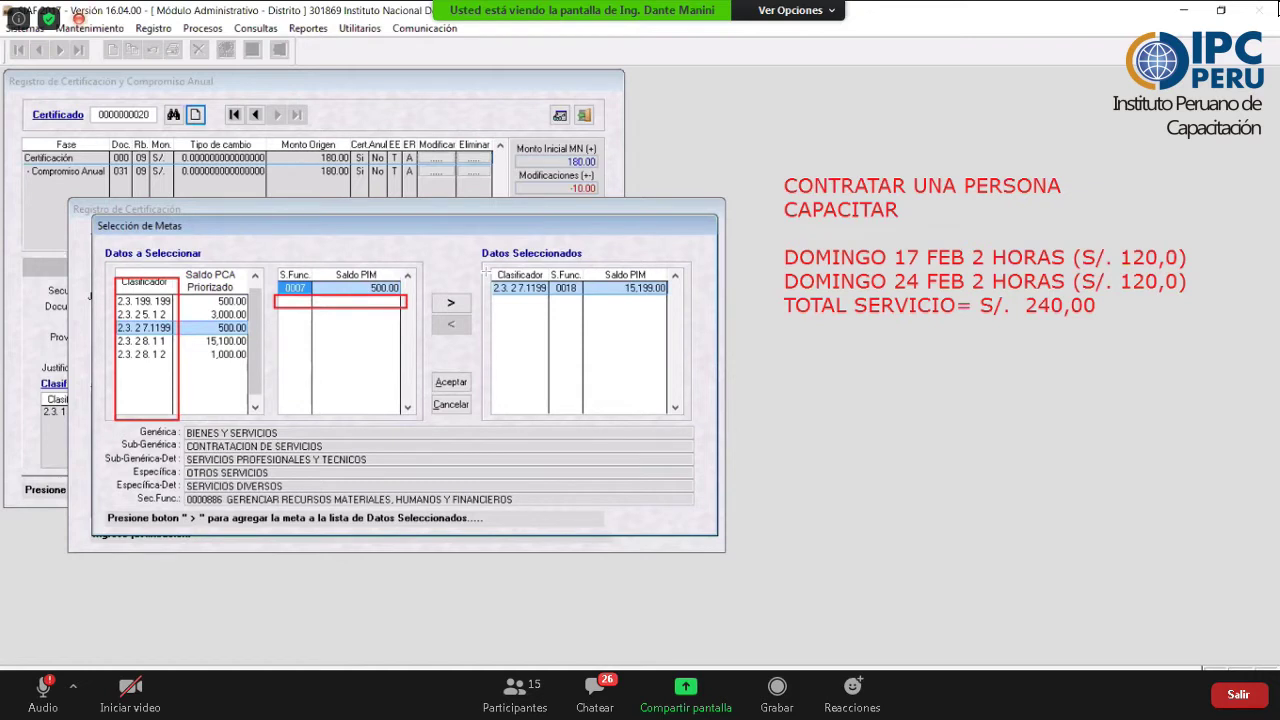
{"action": "left_click_drag", "start_coordinate": [487, 270], "coordinate": [683, 301]}
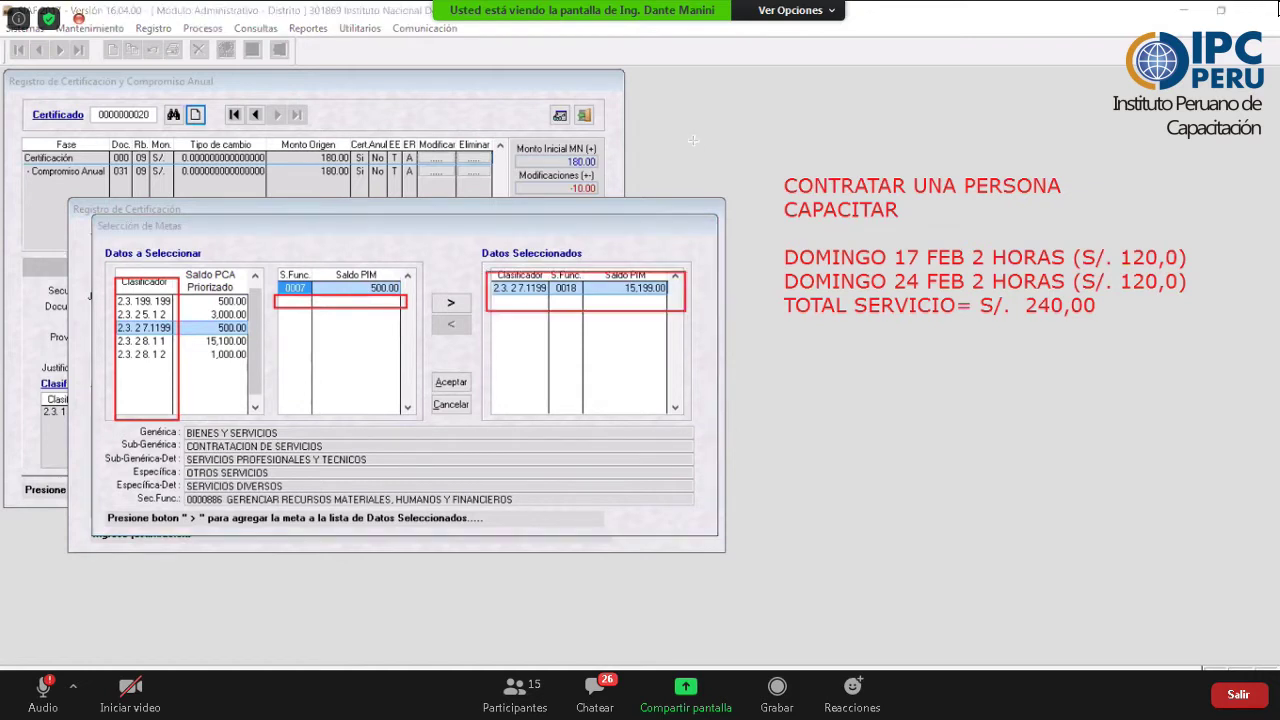
{"action": "left_click", "coordinate": [450, 382]}
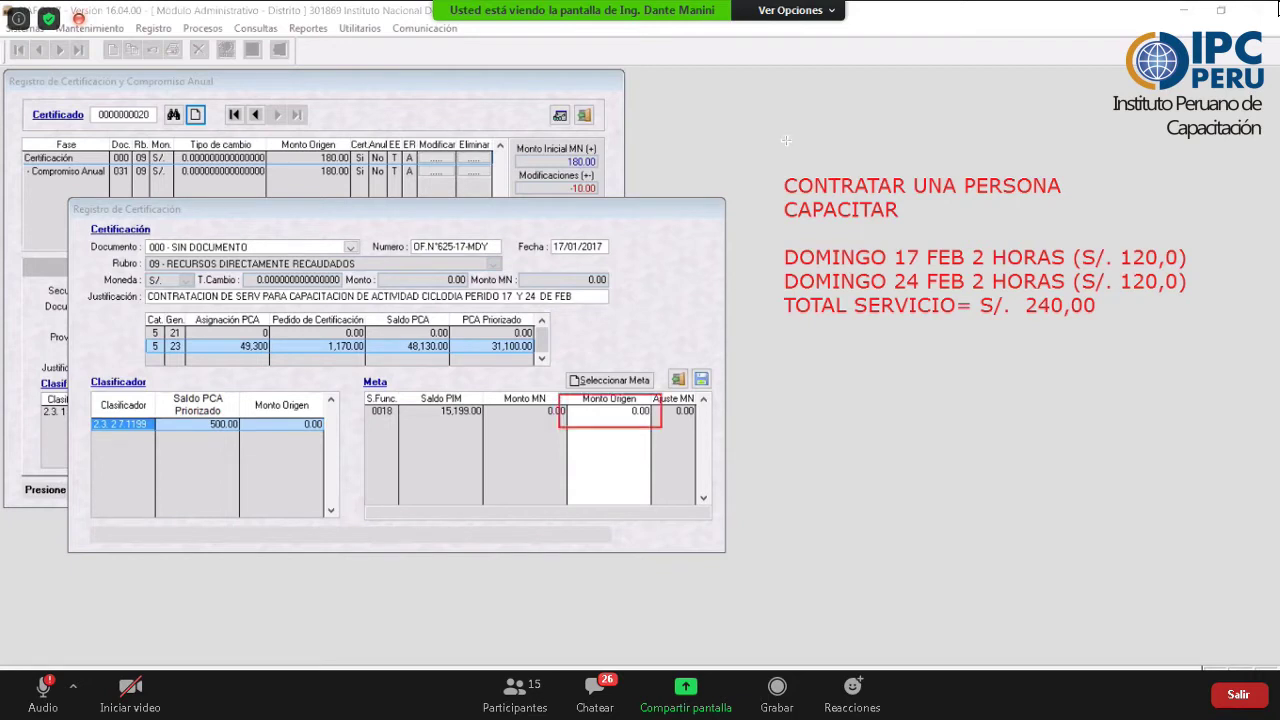
{"action": "left_click", "coordinate": [618, 408]}
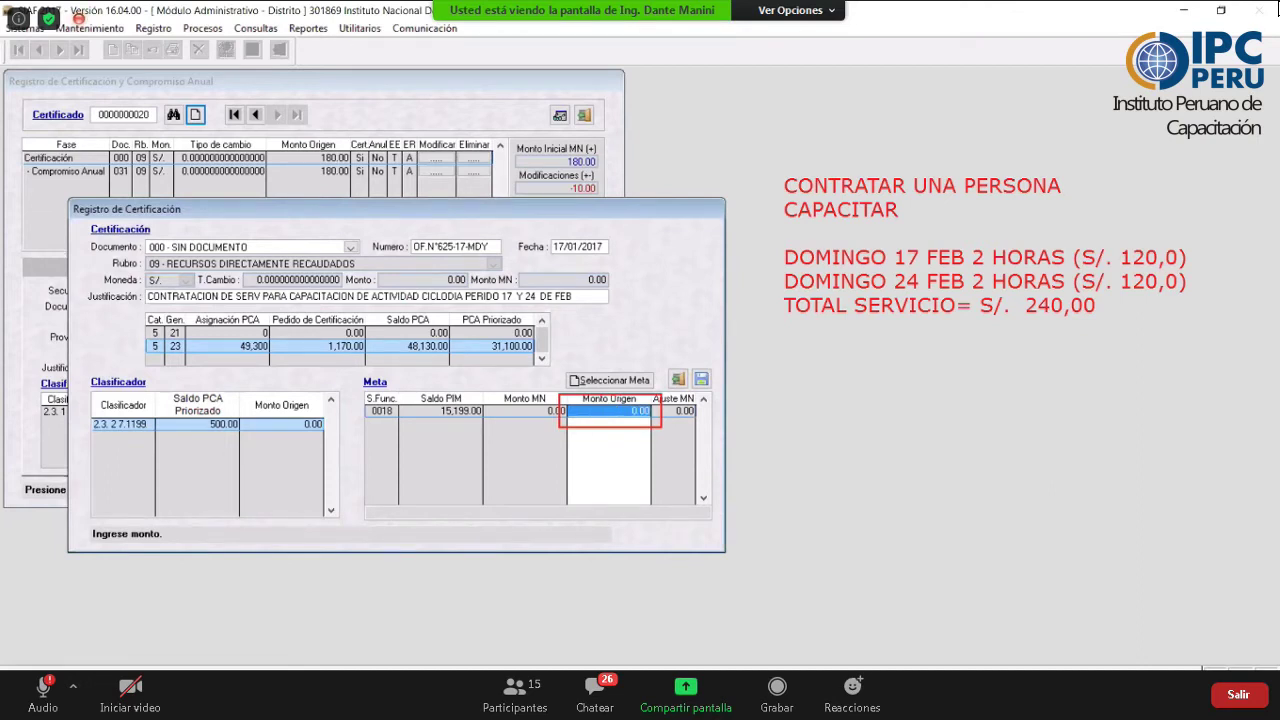
{"action": "type", "text": "240"}
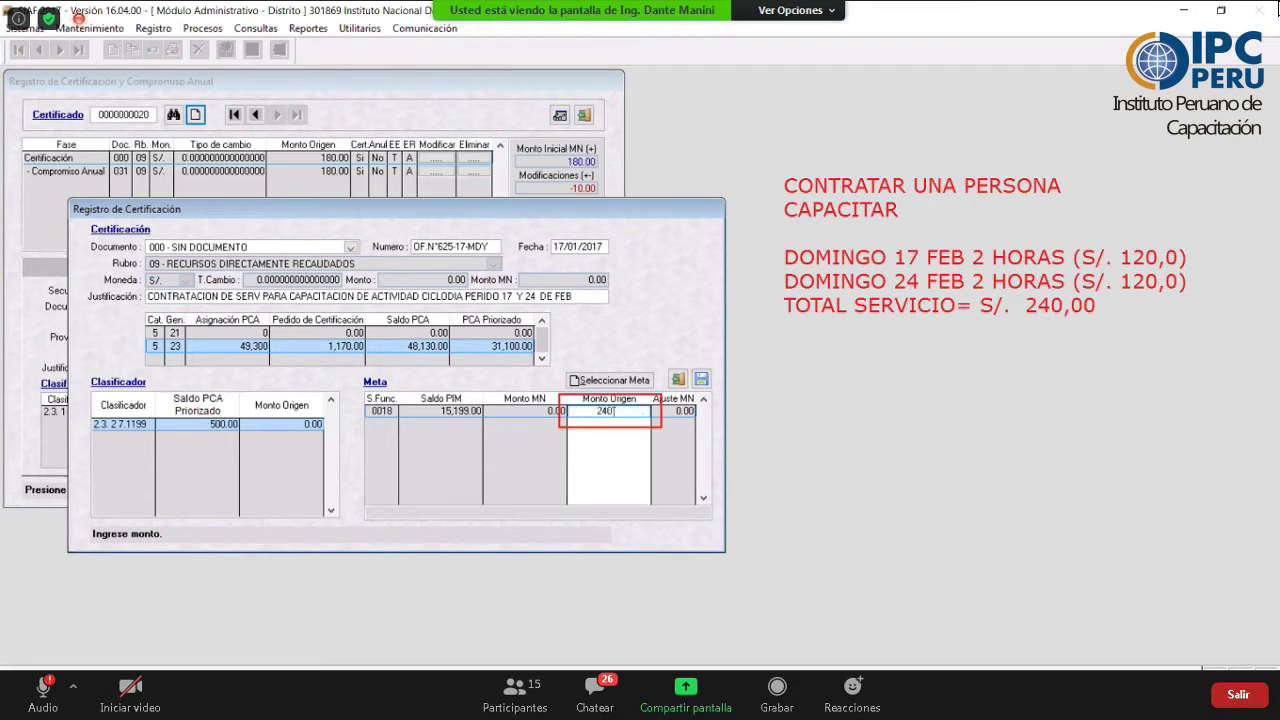
{"action": "key", "text": "Return"}
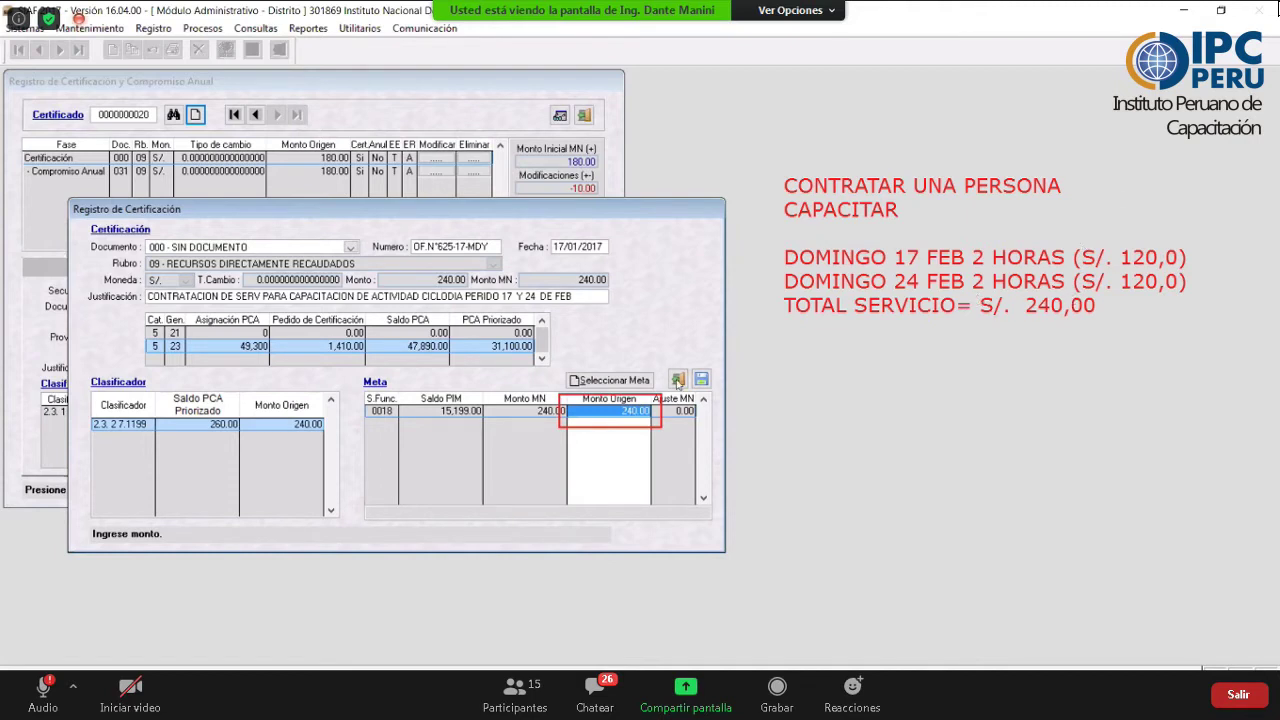
{"action": "left_click", "coordinate": [677, 381]}
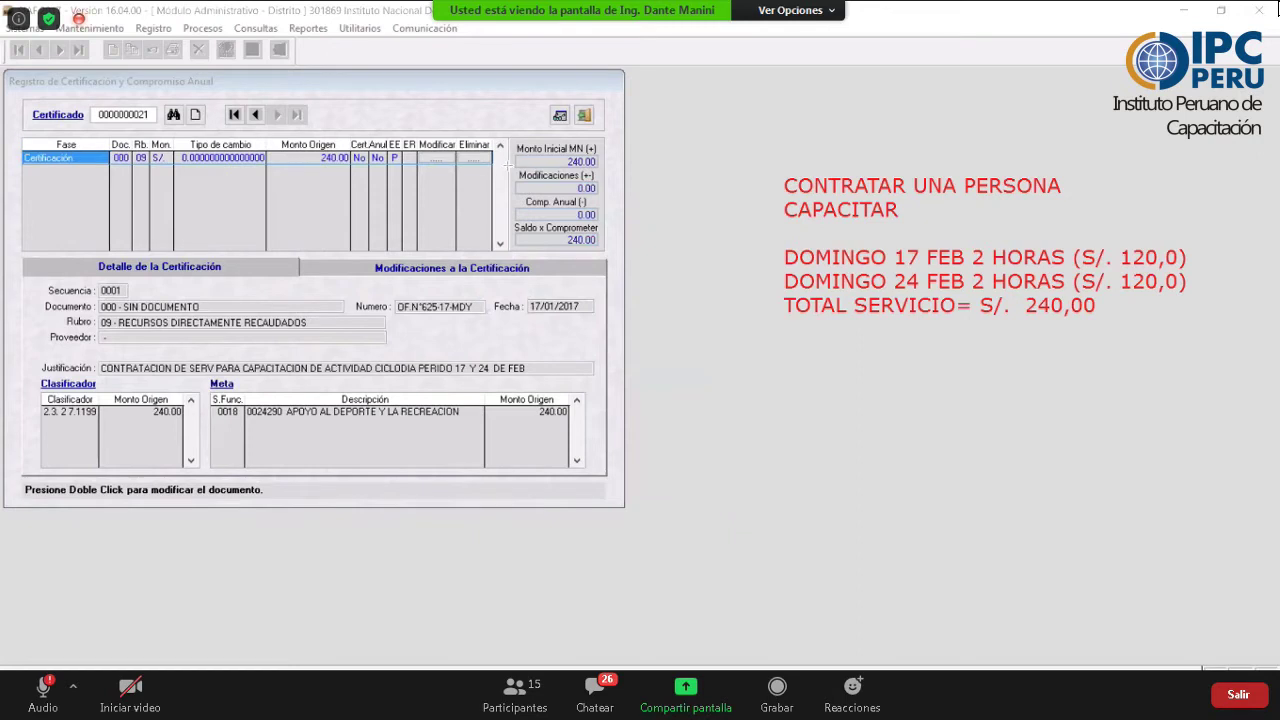
{"action": "mouse_move", "coordinate": [16, 138]}
{"action": "left_mouse_down"}
{"action": "mouse_move", "coordinate": [514, 176]}
{"action": "mouse_move", "coordinate": [420, 168]}
{"action": "left_mouse_up"}
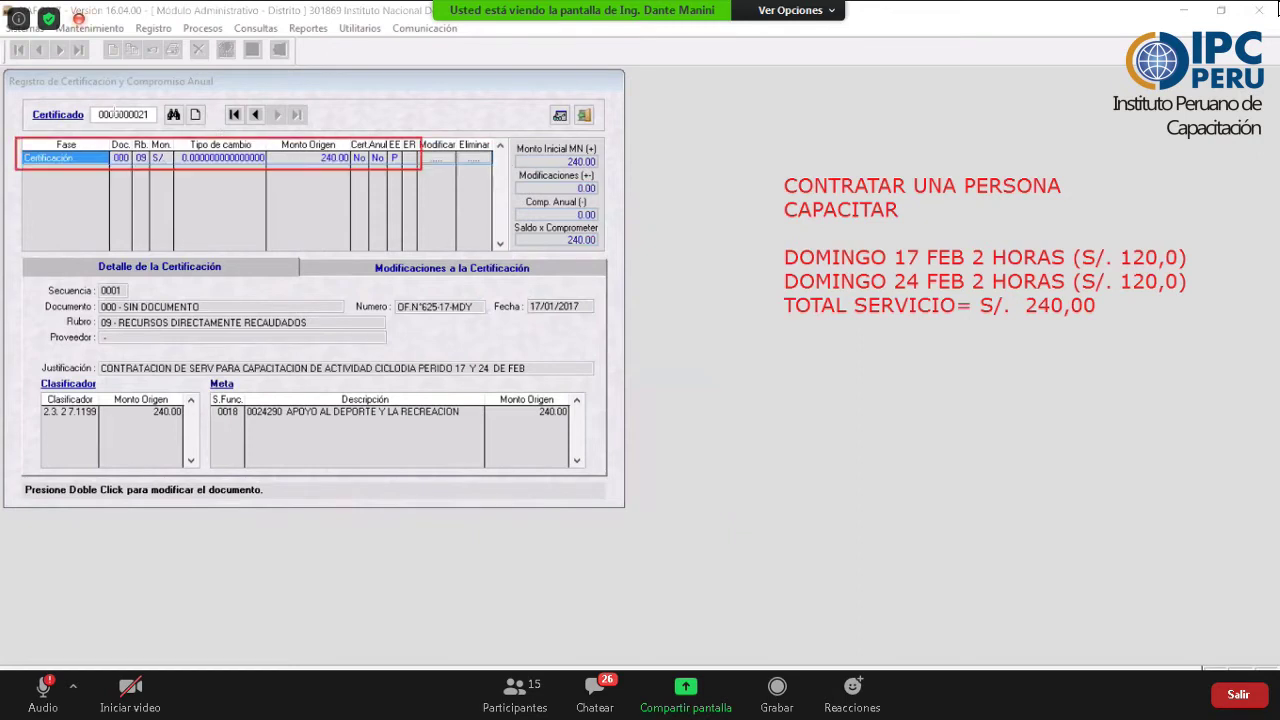
{"action": "left_click_drag", "start_coordinate": [23, 97], "coordinate": [160, 128]}
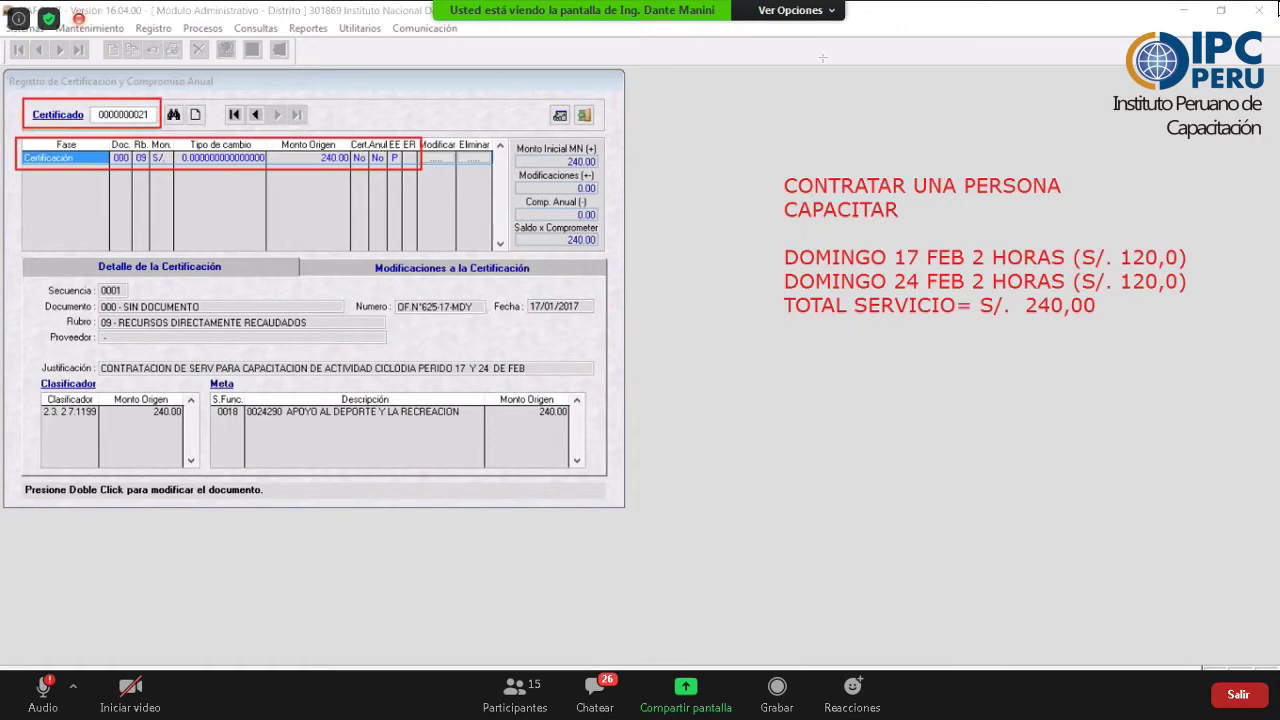
{"action": "left_click_drag", "start_coordinate": [298, 130], "coordinate": [350, 186]}
{"action": "left_click", "coordinate": [154, 139]}
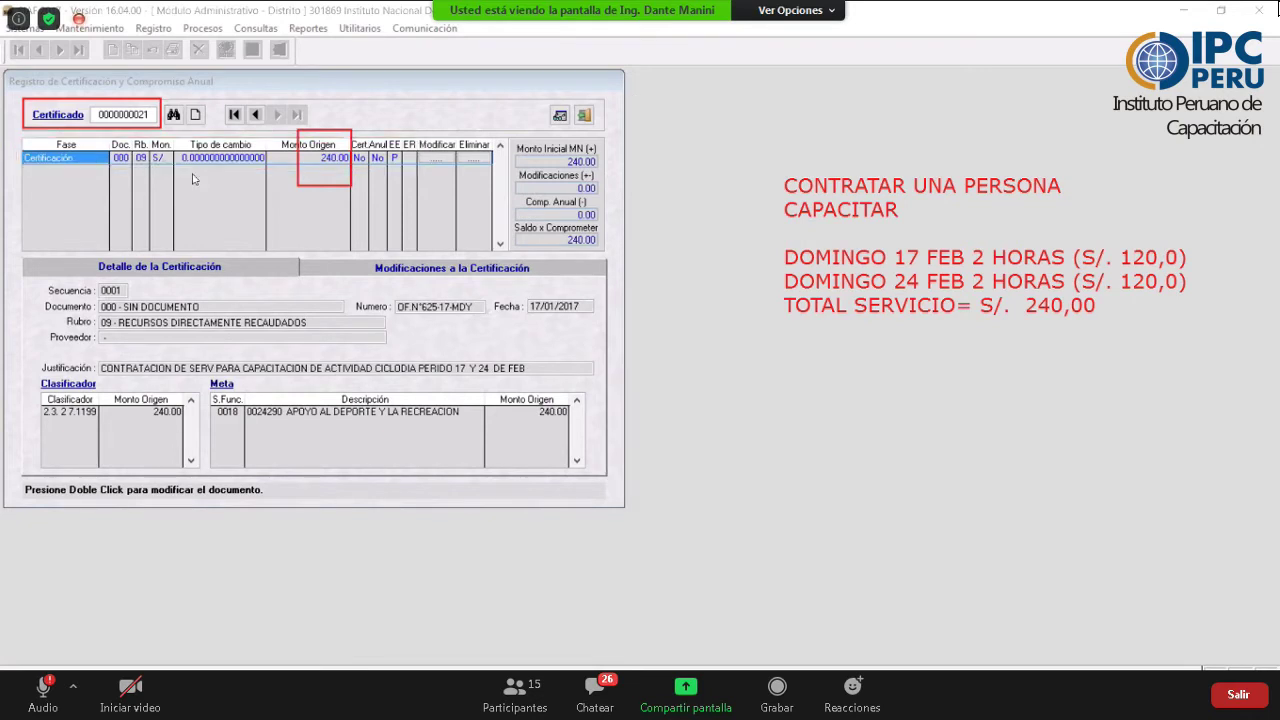
{"action": "left_click", "coordinate": [298, 175]}
{"action": "right_click", "coordinate": [196, 179]}
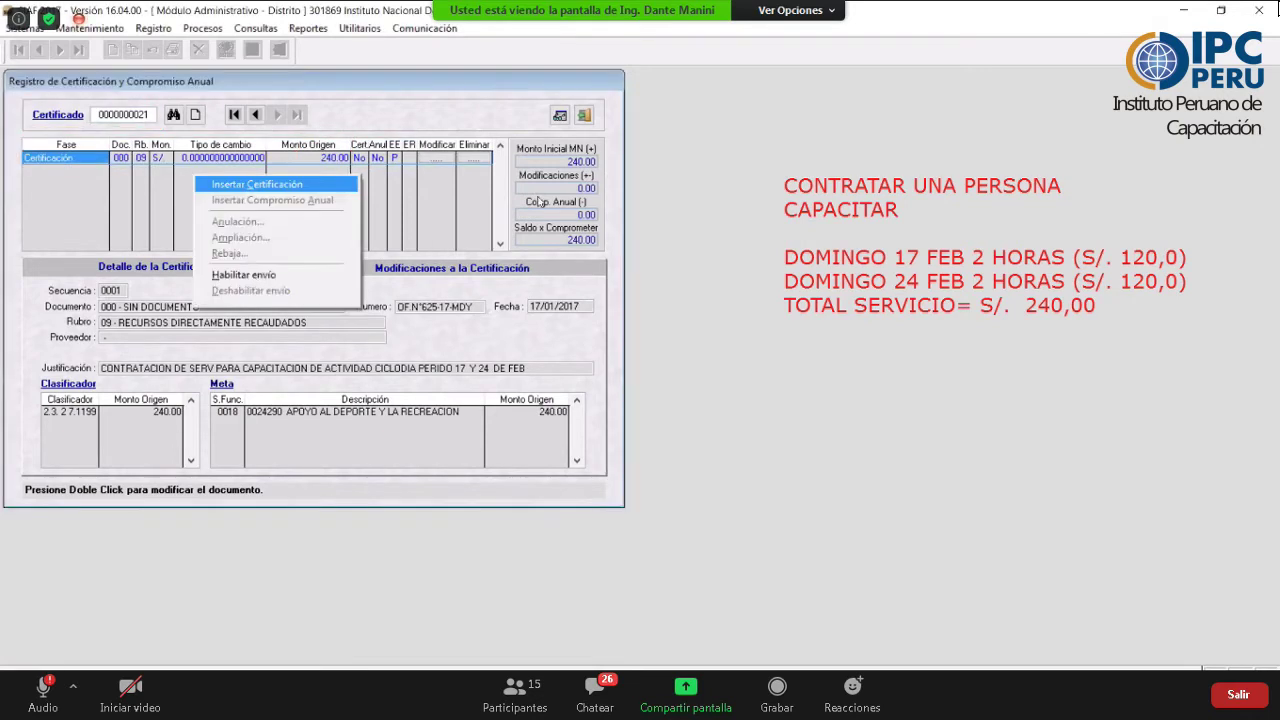
{"action": "left_click", "coordinate": [276, 276]}
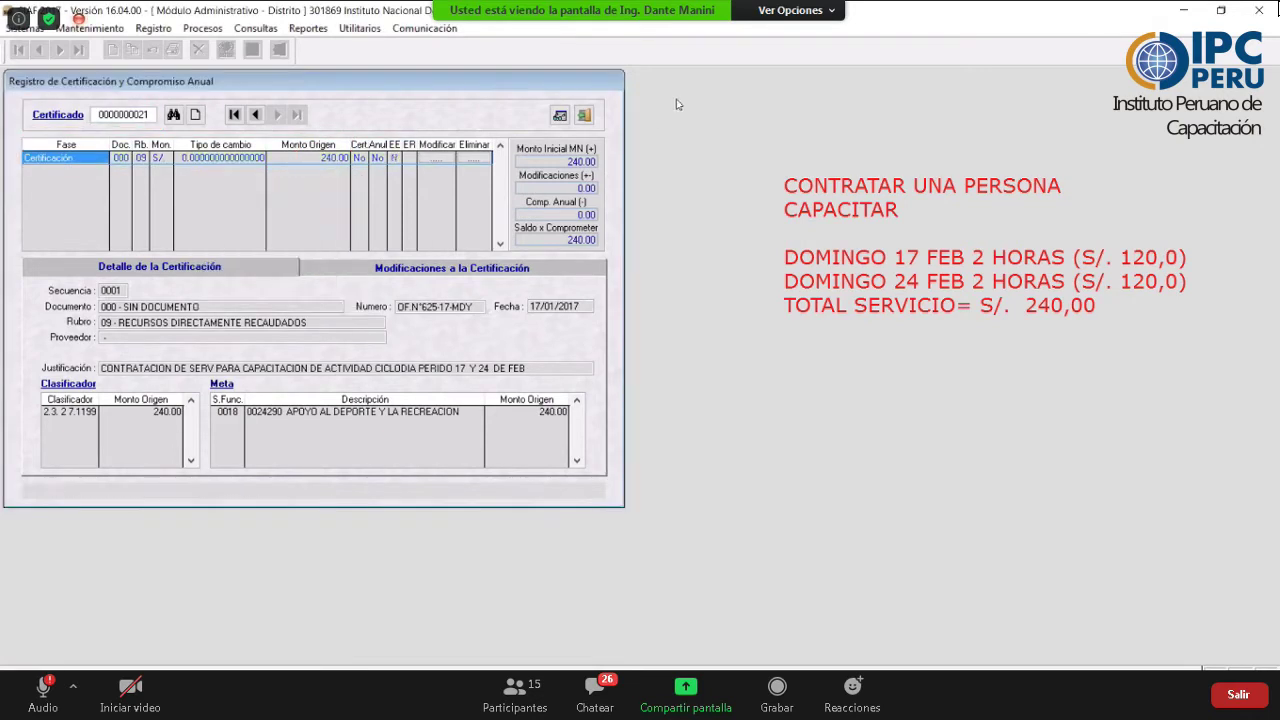
{"action": "left_click", "coordinate": [424, 28]}
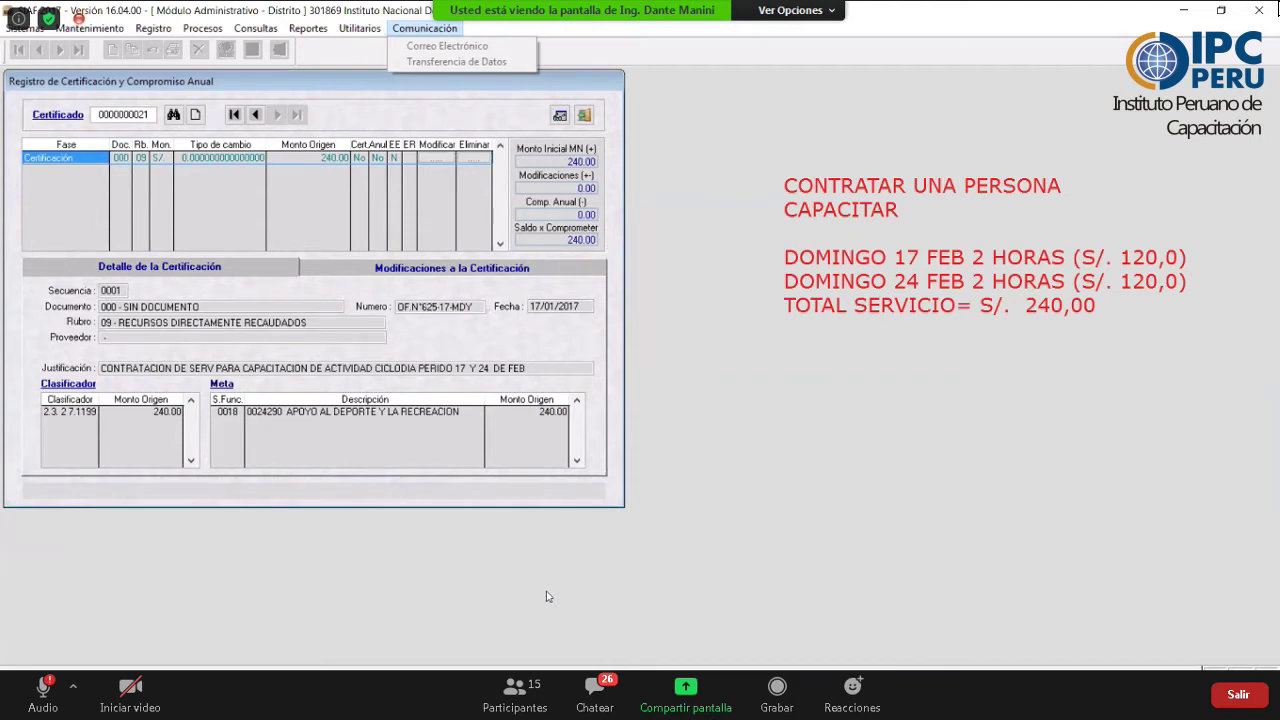
{"action": "left_click", "coordinate": [807, 381]}
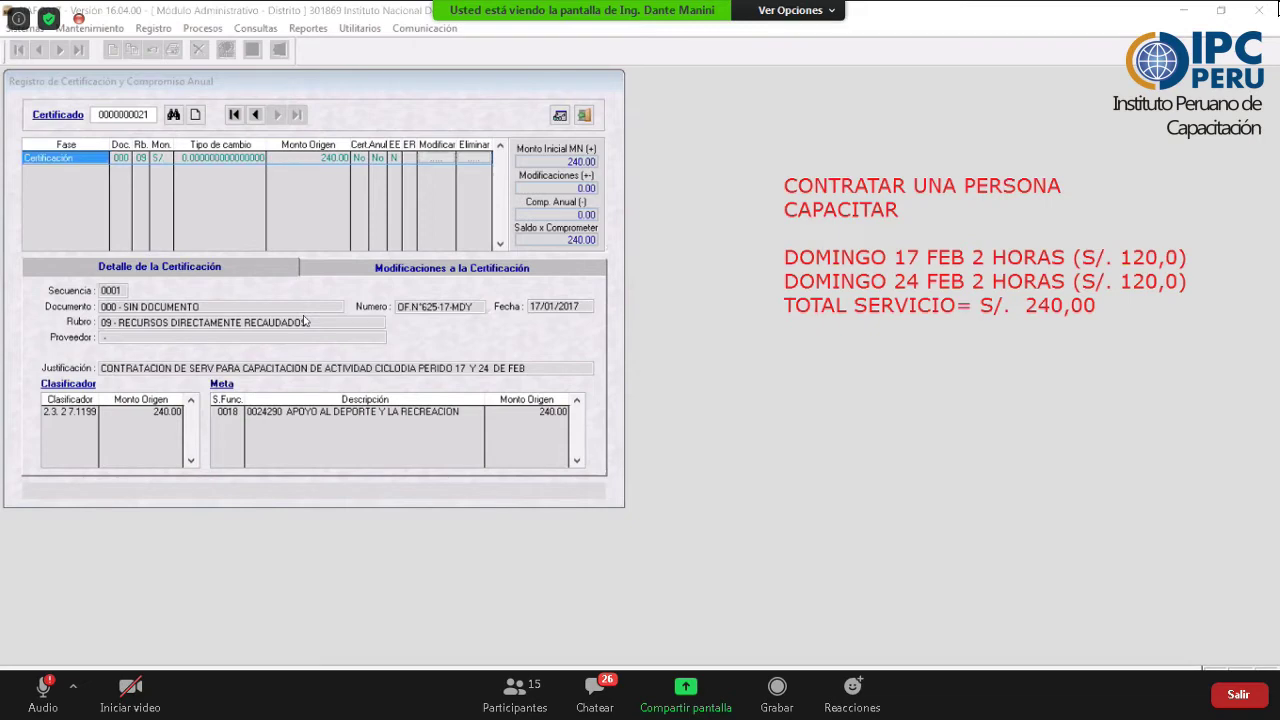
- Run 1.envia_certificado from Siaf_vfp's Correo ARTIFICIOS folder, then return to the certificate register
{"action": "key", "text": "alt+Tab"}
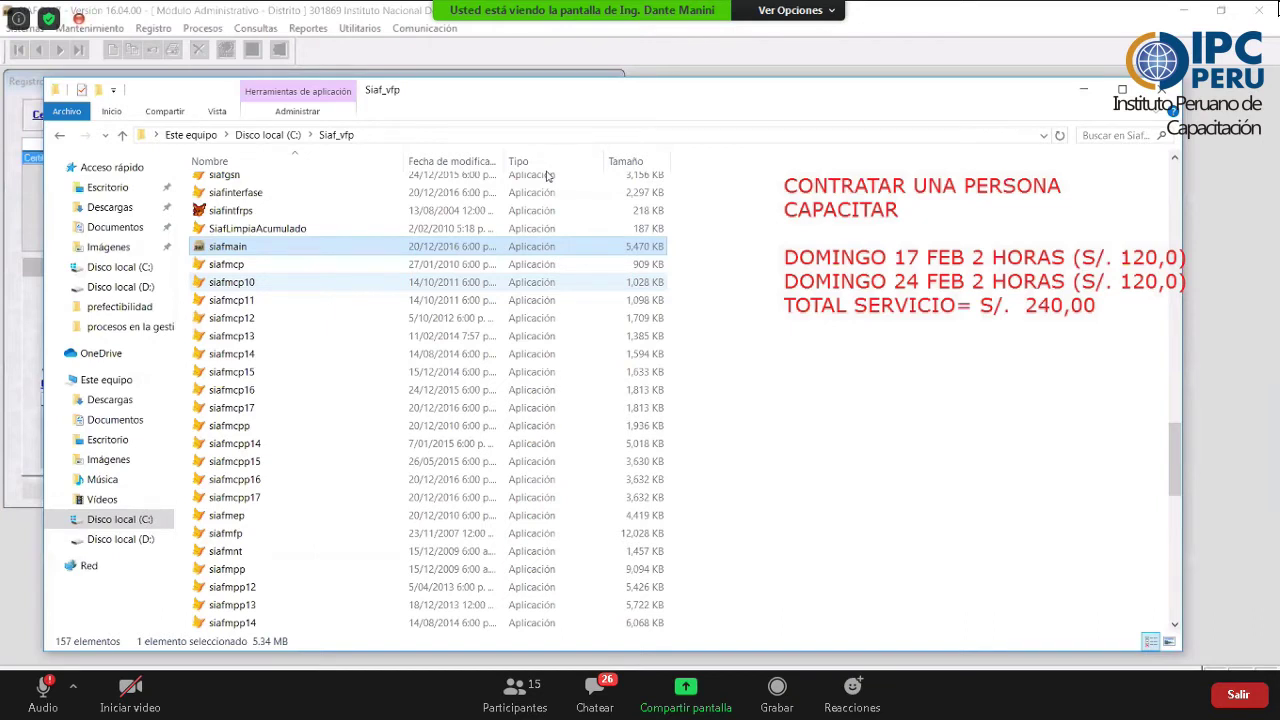
{"action": "scroll", "coordinate": [208, 190], "scroll_direction": "up", "scroll_amount": 20}
{"action": "double_click", "coordinate": [240, 240]}
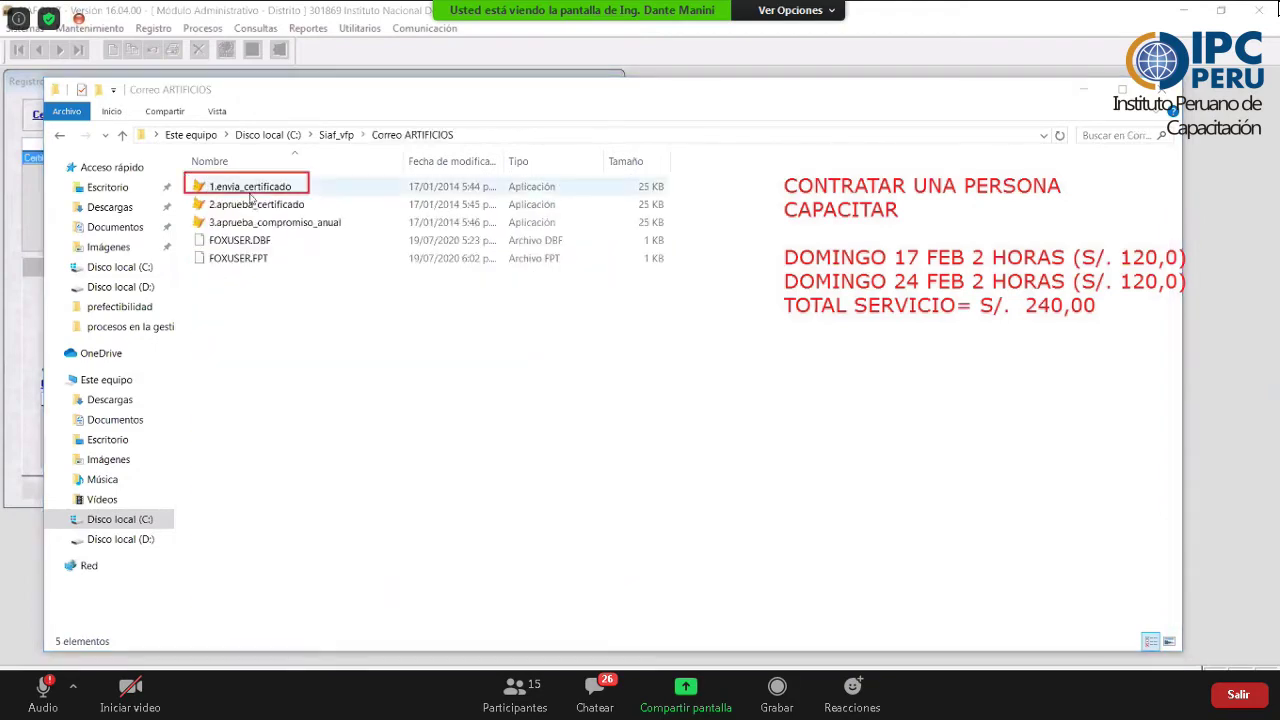
{"action": "left_click", "coordinate": [250, 197]}
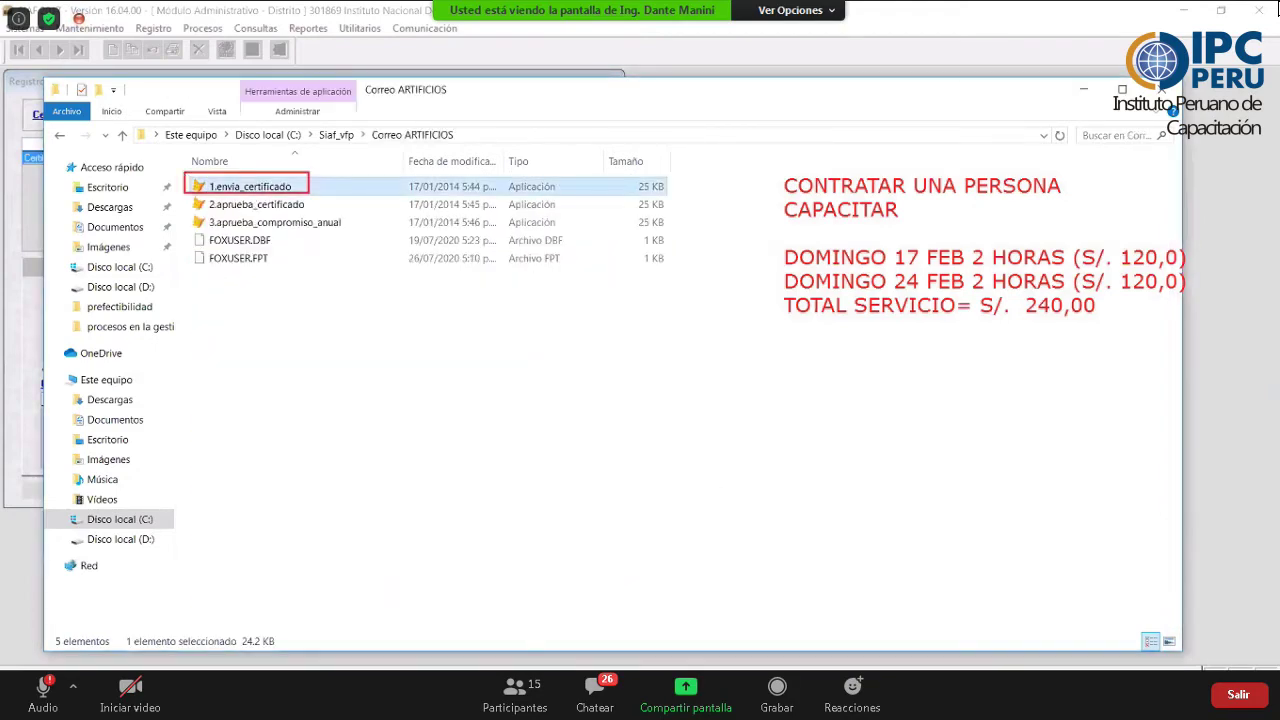
{"action": "left_click", "coordinate": [565, 610]}
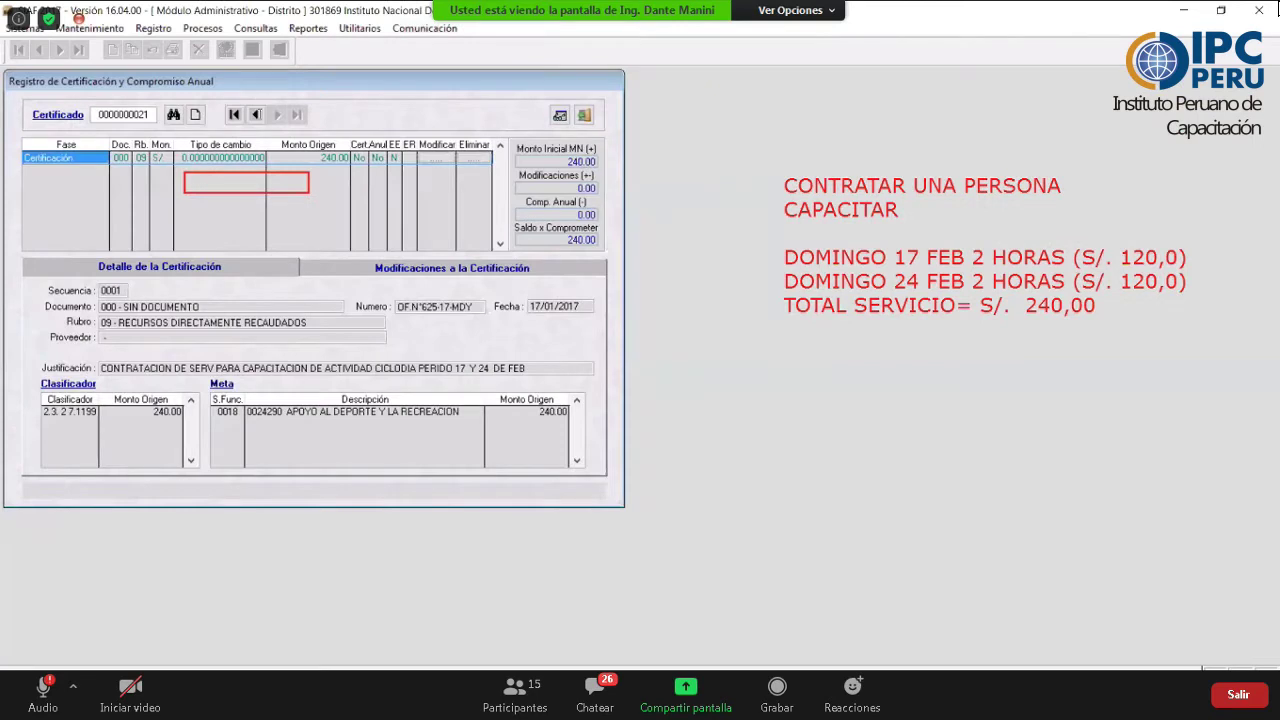
{"action": "left_click", "coordinate": [256, 114]}
{"action": "left_click", "coordinate": [277, 114]}
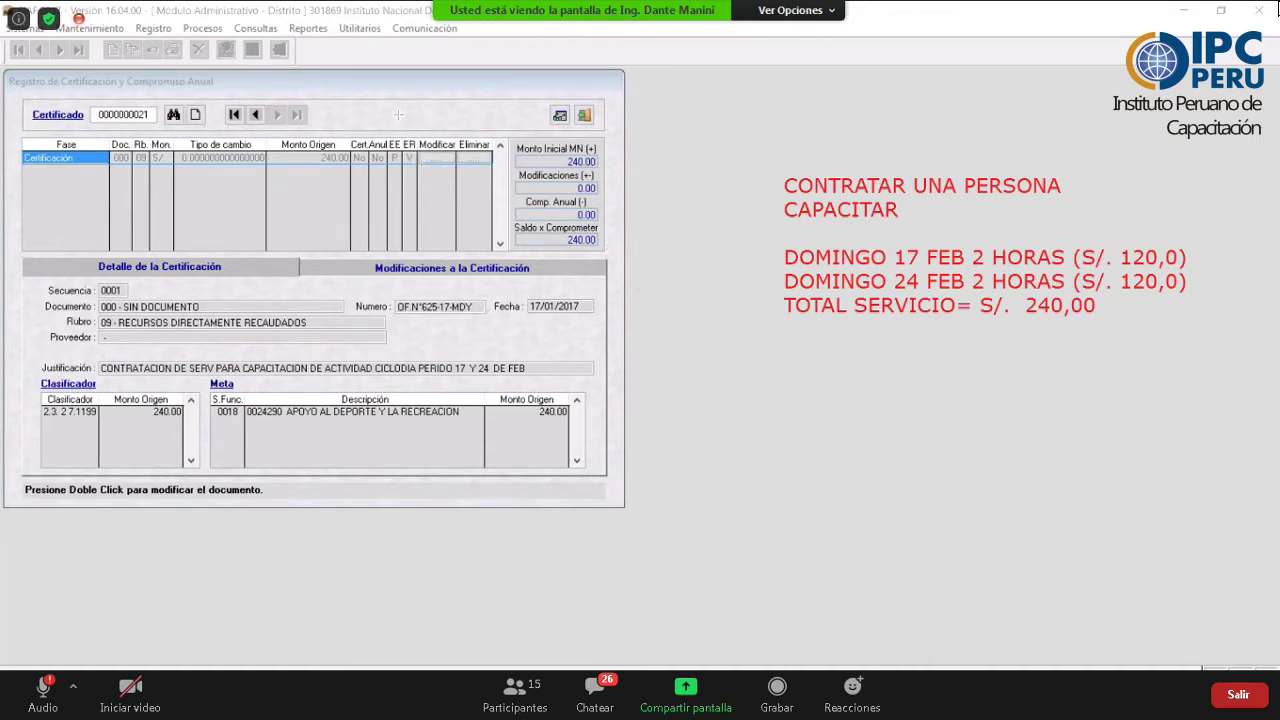
{"action": "mouse_move", "coordinate": [22, 139]}
{"action": "left_mouse_down"}
{"action": "mouse_move", "coordinate": [418, 165]}
{"action": "mouse_move", "coordinate": [399, 116]}
{"action": "left_mouse_up"}
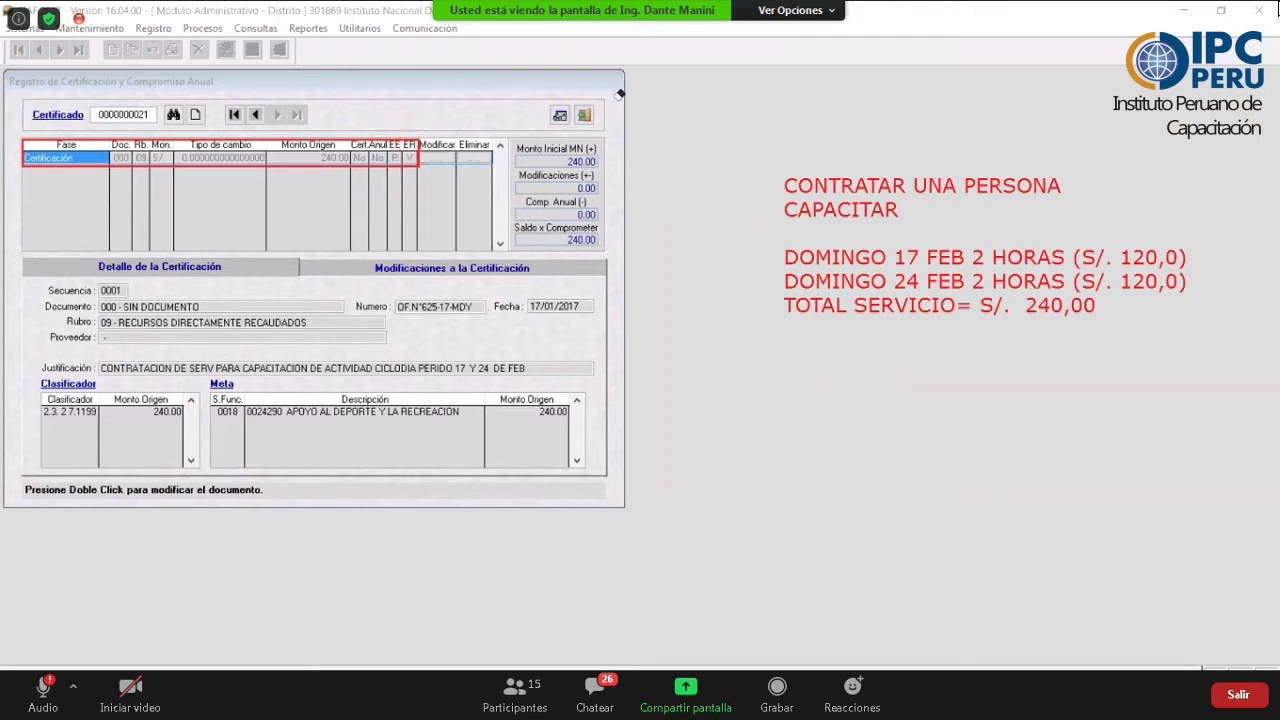
{"action": "left_click", "coordinate": [584, 115]}
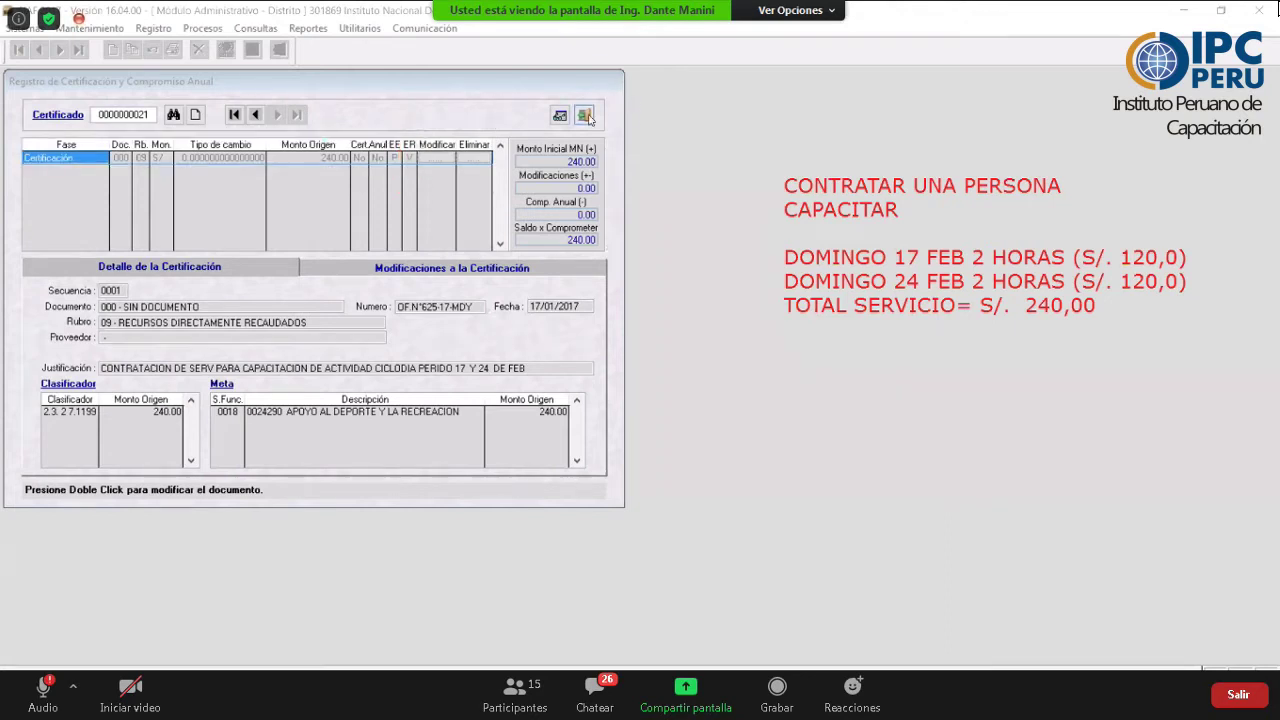
{"action": "left_click", "coordinate": [25, 28]}
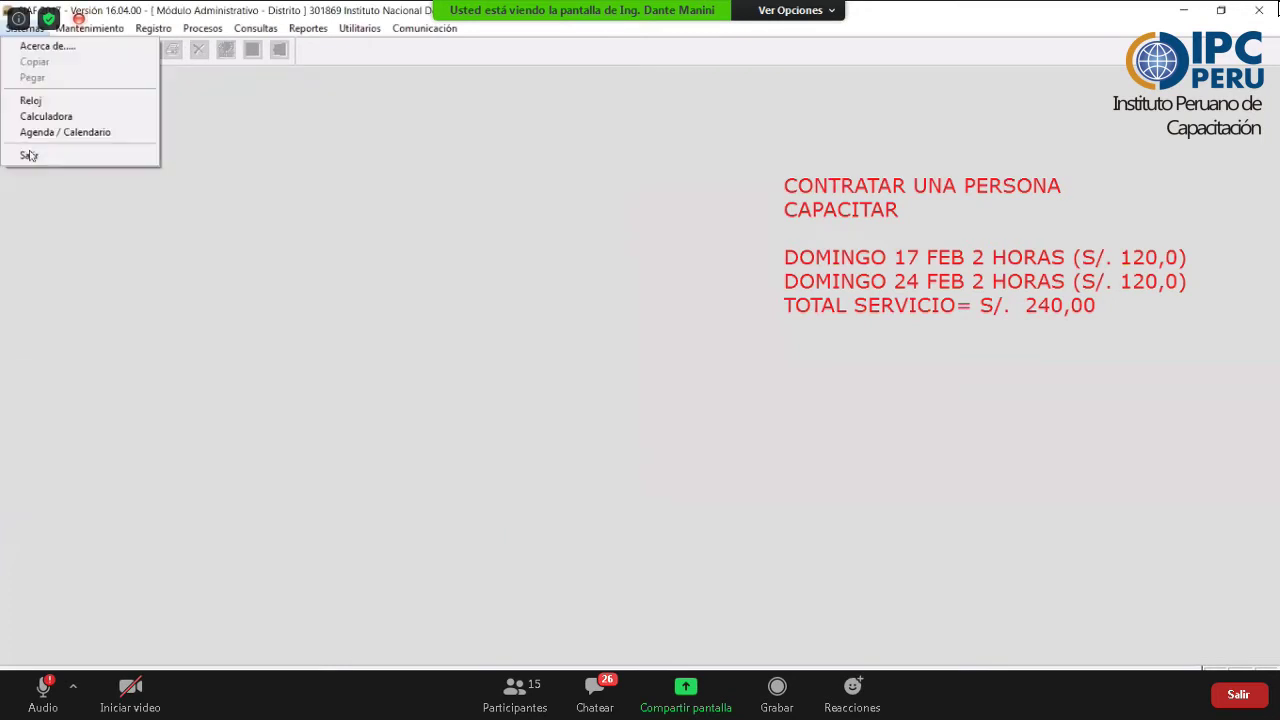
- Exit the administrative module and open Aprobación de Certificación de Créditos Presupuestarios in the budget module
{"action": "left_click", "coordinate": [32, 156]}
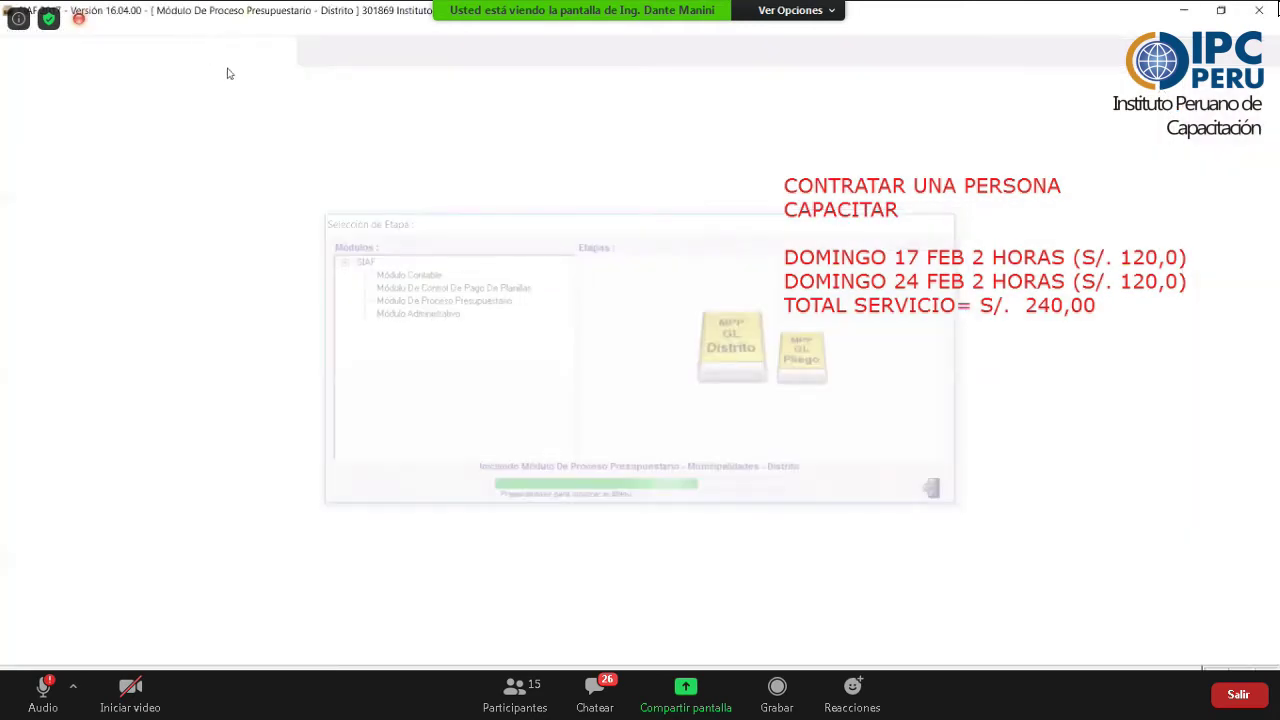
{"action": "key", "text": "alt+p"}
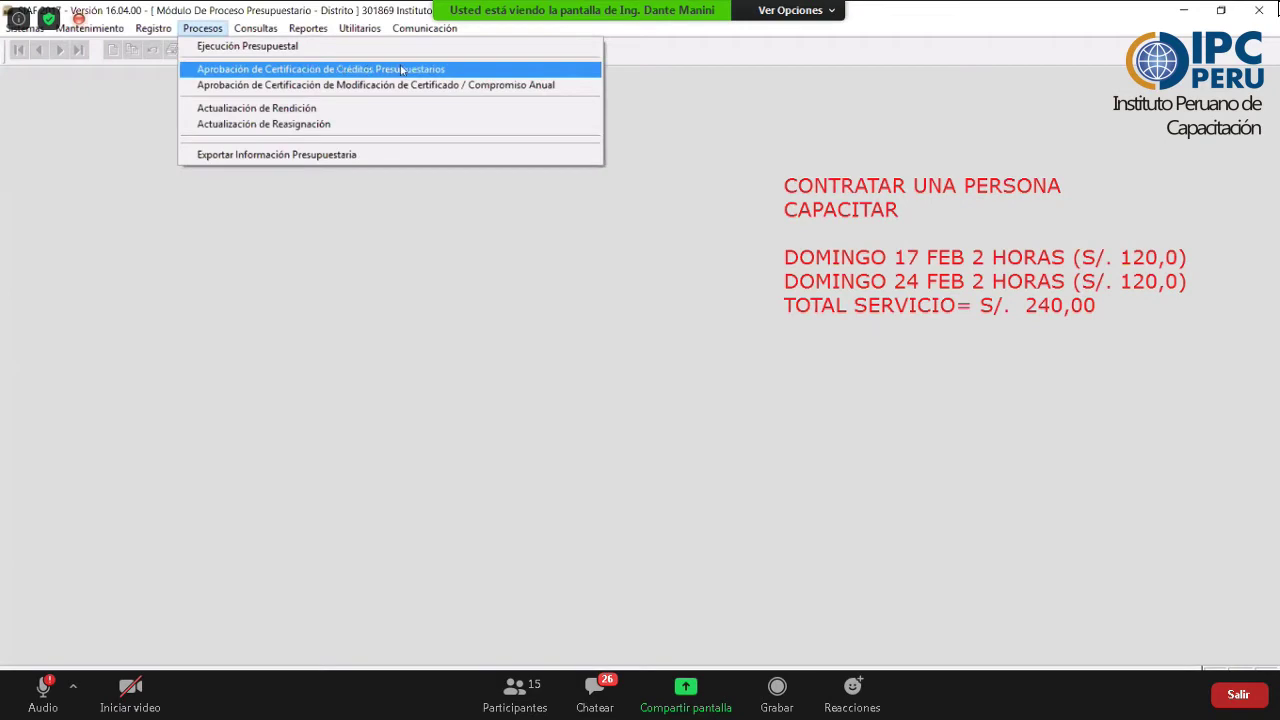
{"action": "left_click", "coordinate": [401, 70]}
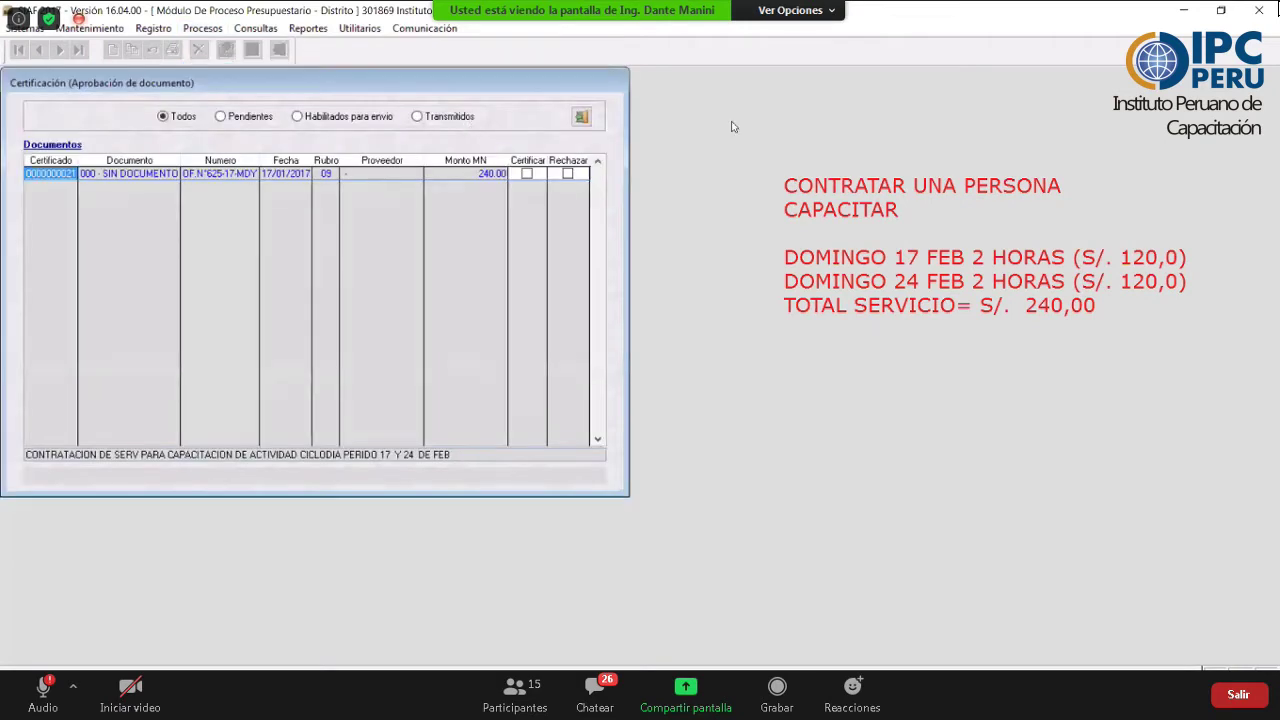
{"action": "left_click", "coordinate": [527, 174]}
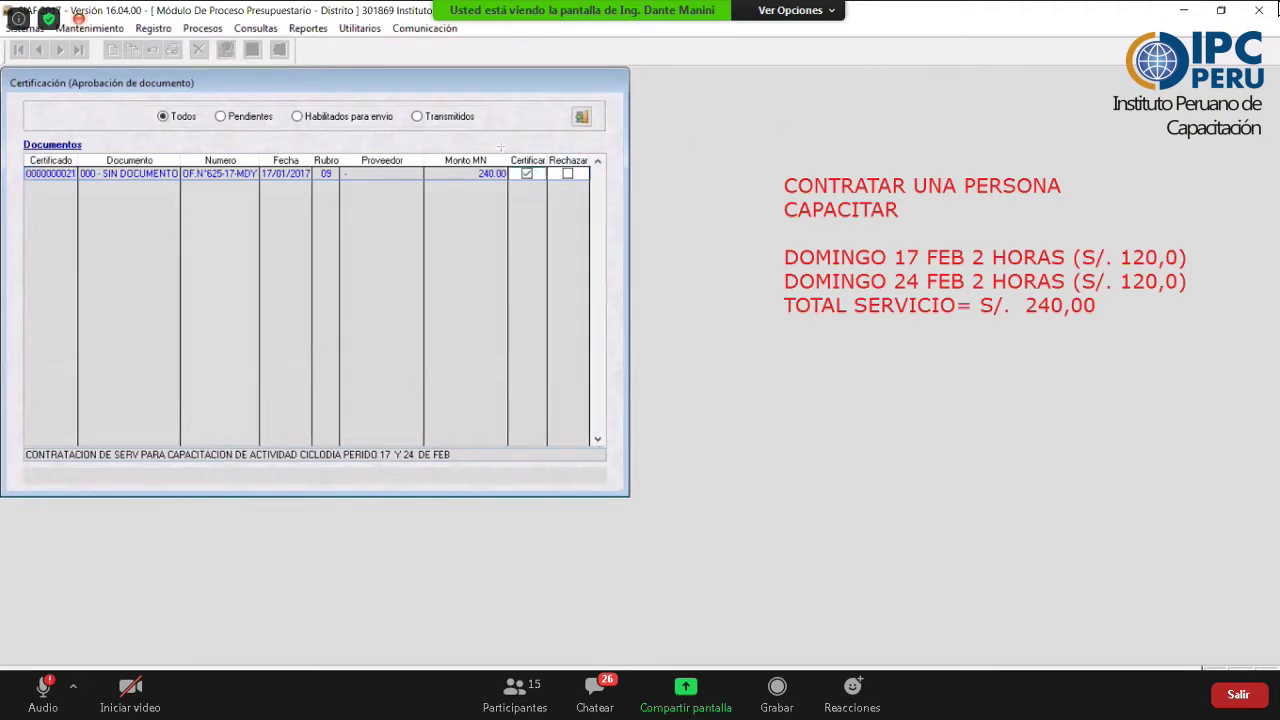
{"action": "mouse_move", "coordinate": [510, 144]}
{"action": "left_mouse_down"}
{"action": "mouse_move", "coordinate": [527, 201]}
{"action": "mouse_move", "coordinate": [542, 201]}
{"action": "left_mouse_up"}
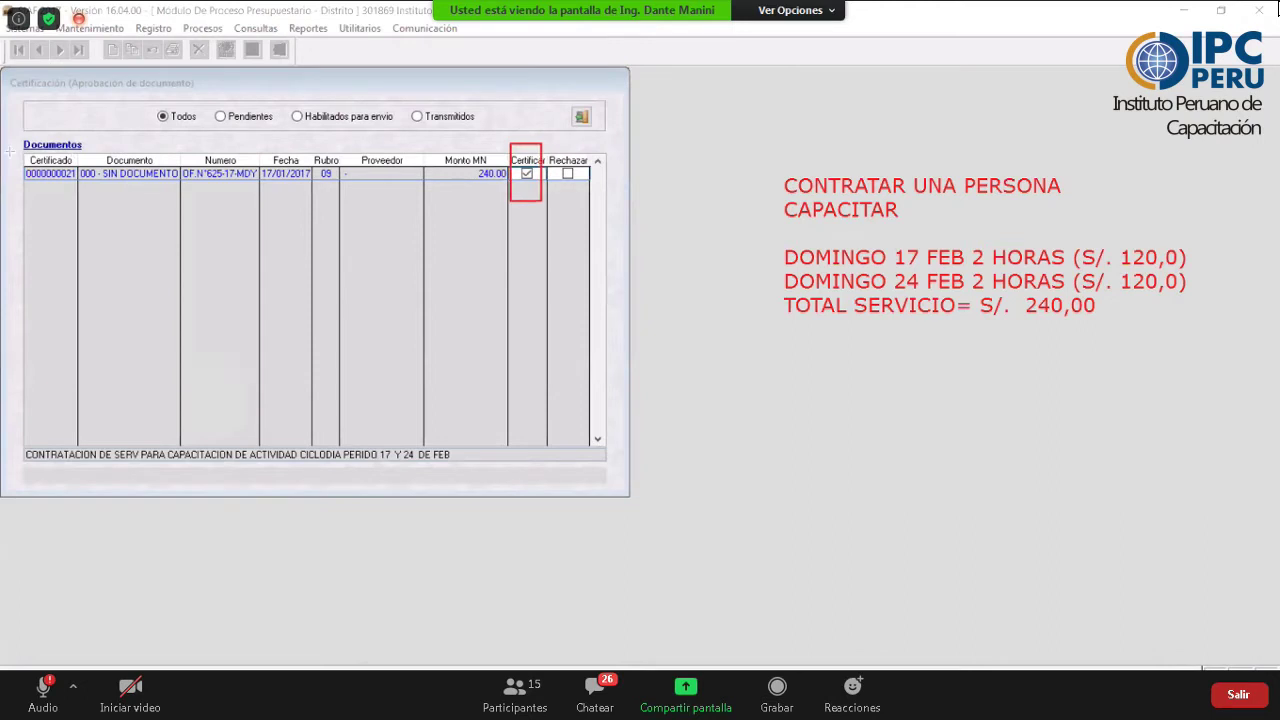
{"action": "mouse_move", "coordinate": [10, 152]}
{"action": "left_mouse_down"}
{"action": "mouse_move", "coordinate": [422, 214]}
{"action": "mouse_move", "coordinate": [511, 195]}
{"action": "left_mouse_up"}
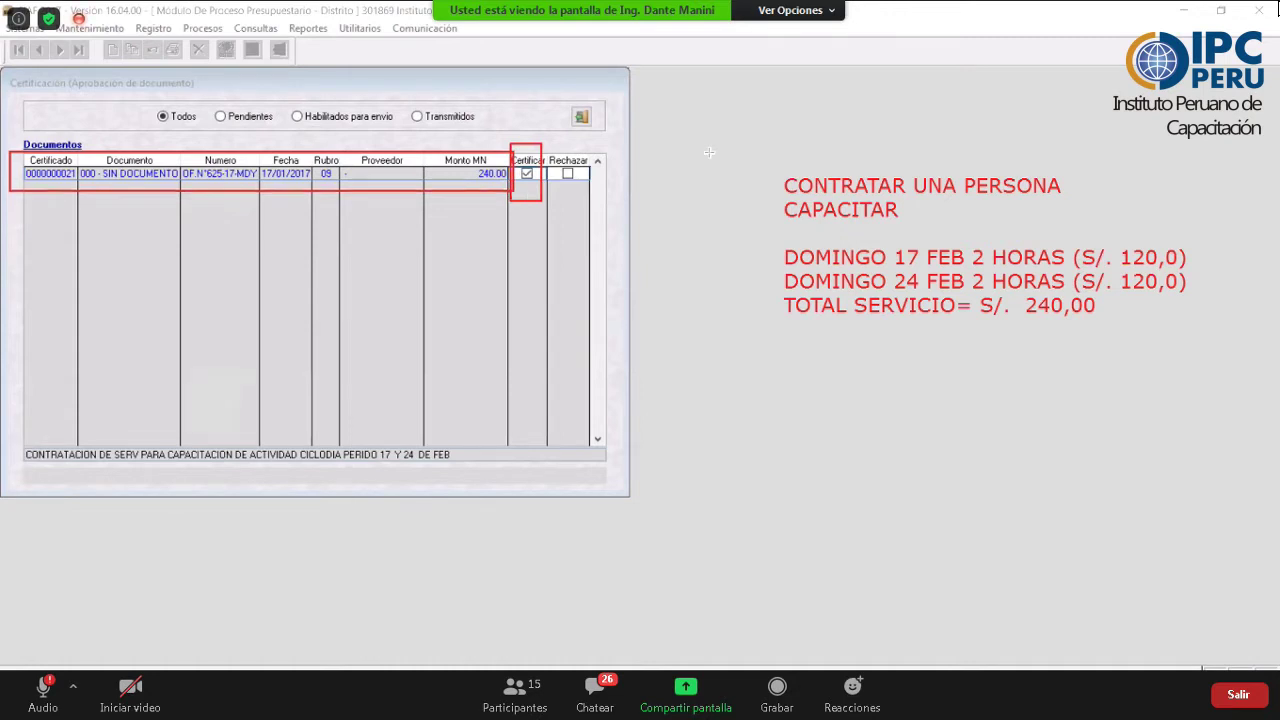
{"action": "mouse_move", "coordinate": [530, 142]}
{"action": "left_mouse_down"}
{"action": "mouse_move", "coordinate": [447, 146]}
{"action": "mouse_move", "coordinate": [709, 120]}
{"action": "left_mouse_up"}
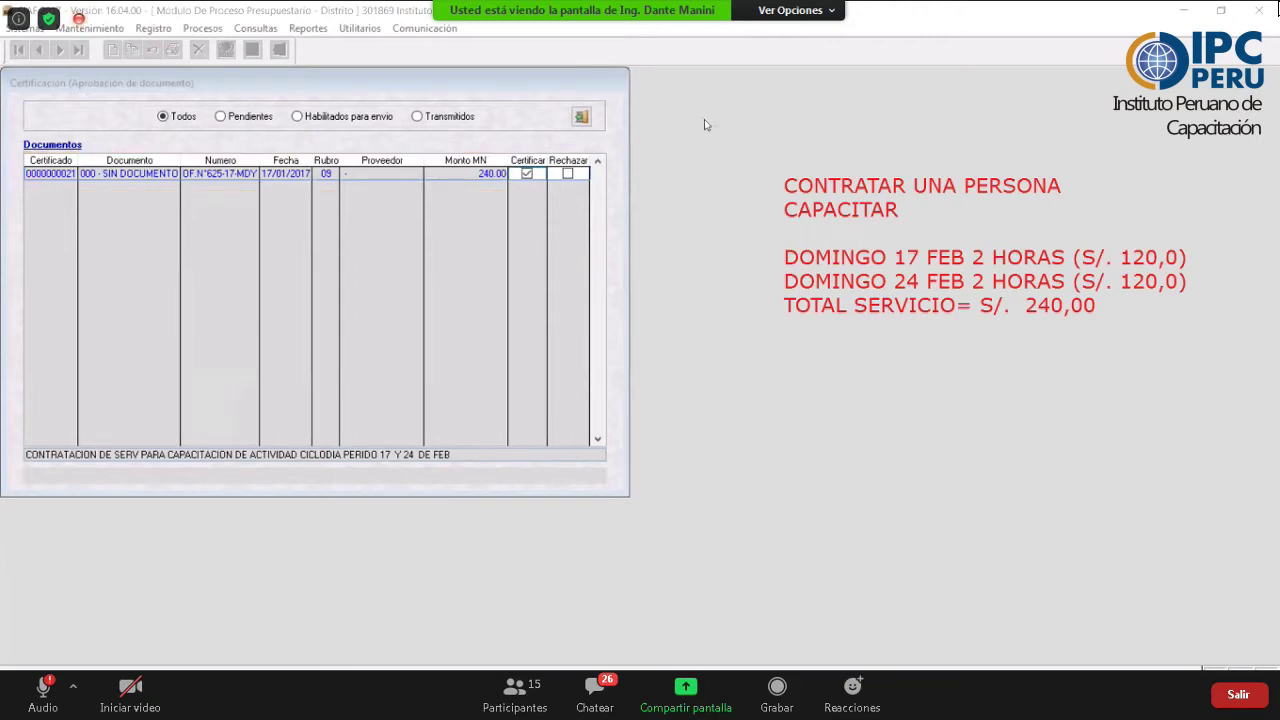
{"action": "right_click", "coordinate": [247, 215]}
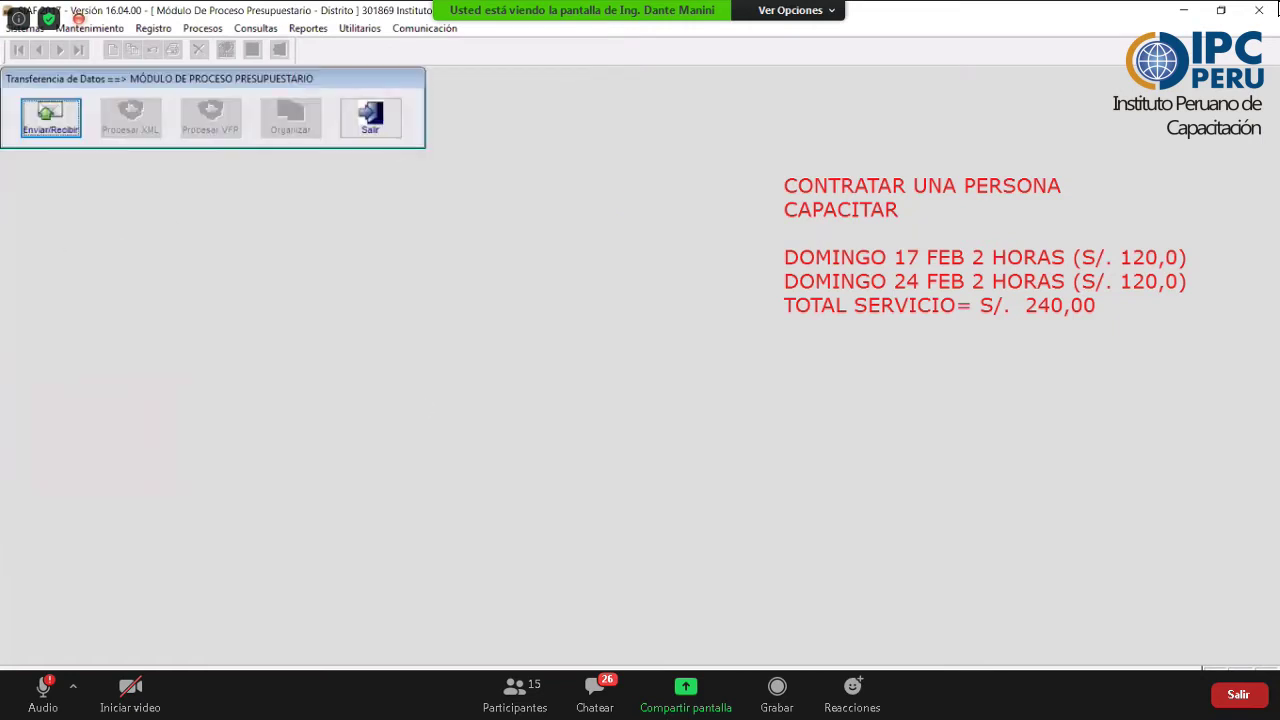
- Close the Transferencia de Datos window and switch to the Correo ARTIFICIOS folder
{"action": "key", "text": "Escape"}
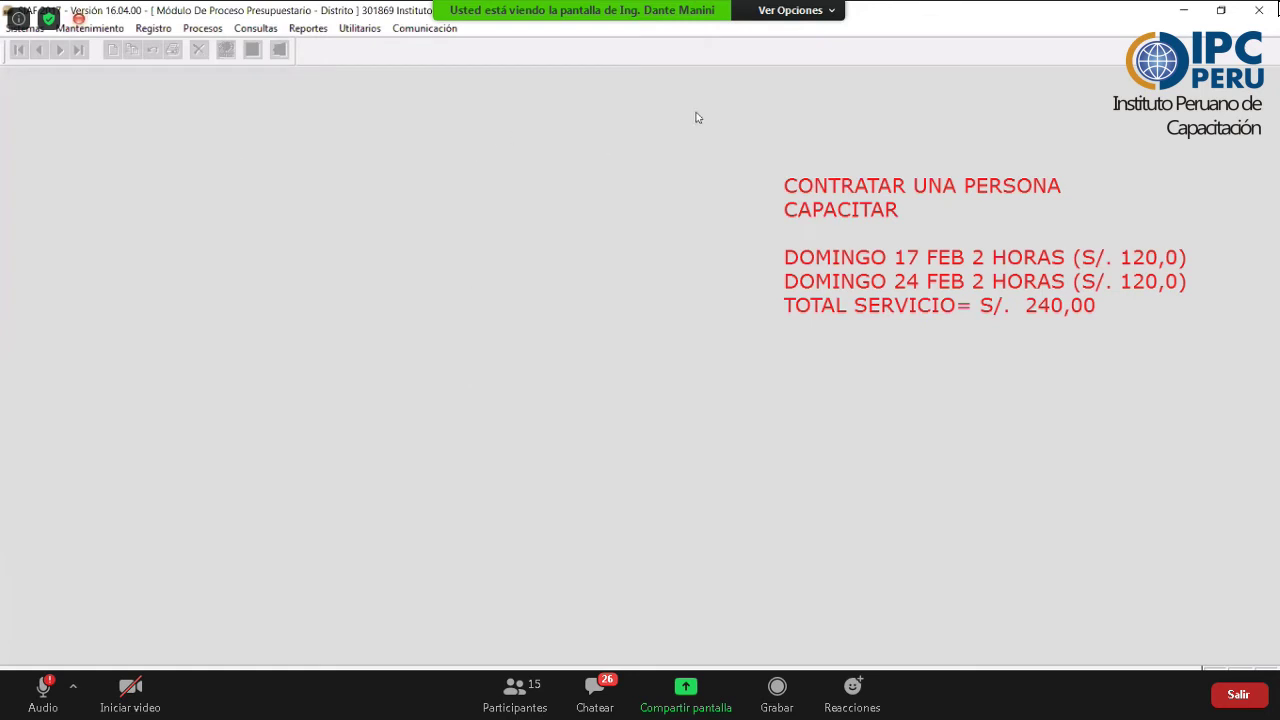
{"action": "key", "text": "alt+Tab"}
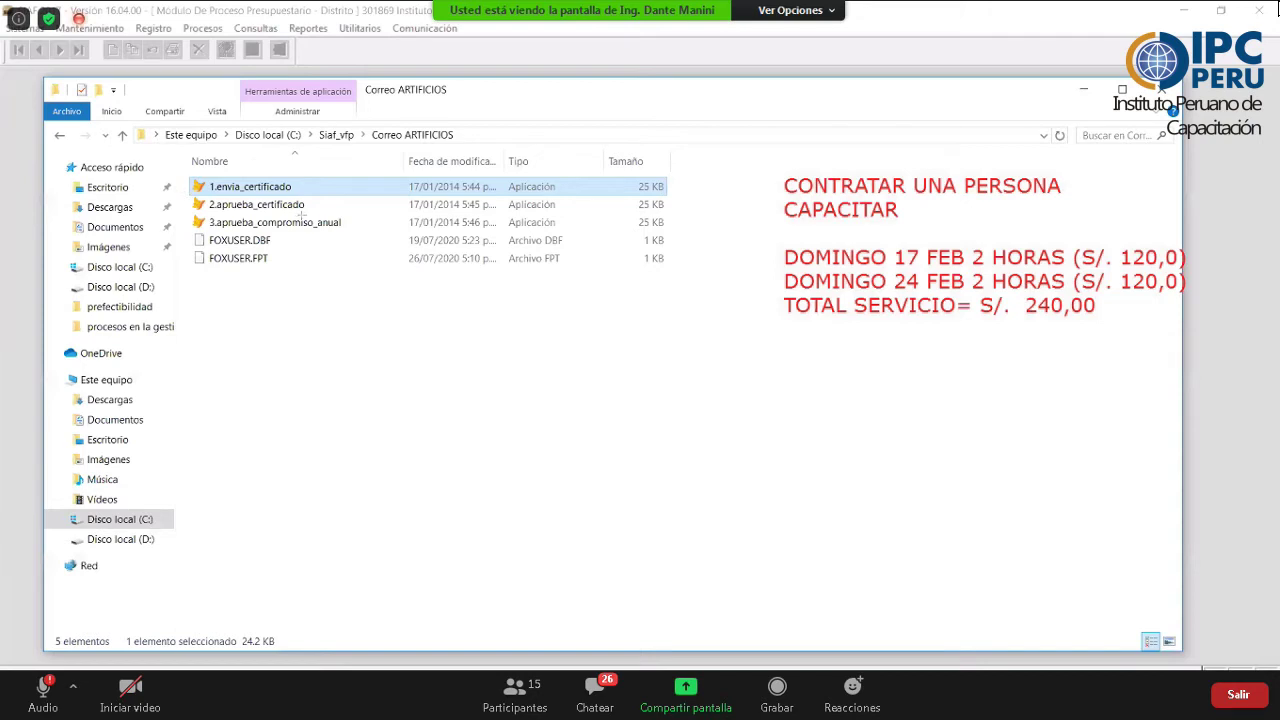
- Run the 2.aprueba_certificado approval utility from the Correo ARTIFICIOS folder
{"action": "left_click_drag", "start_coordinate": [186, 195], "coordinate": [306, 213]}
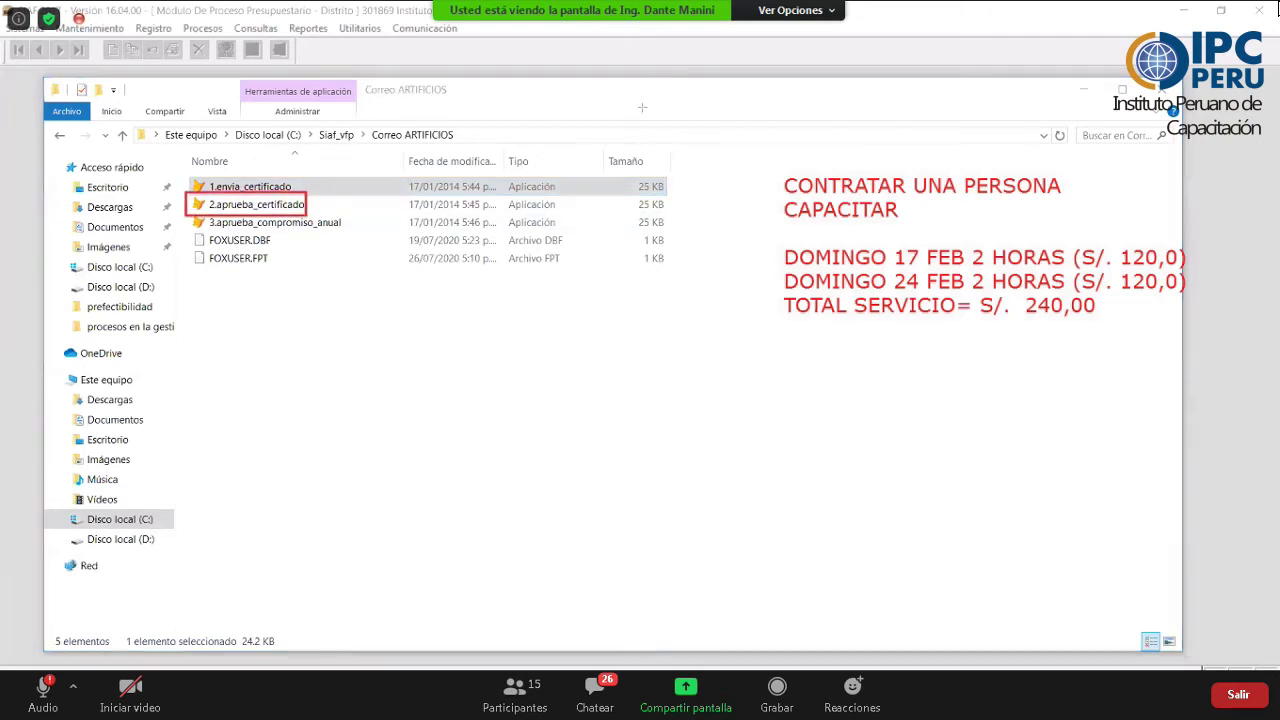
{"action": "double_click", "coordinate": [237, 205]}
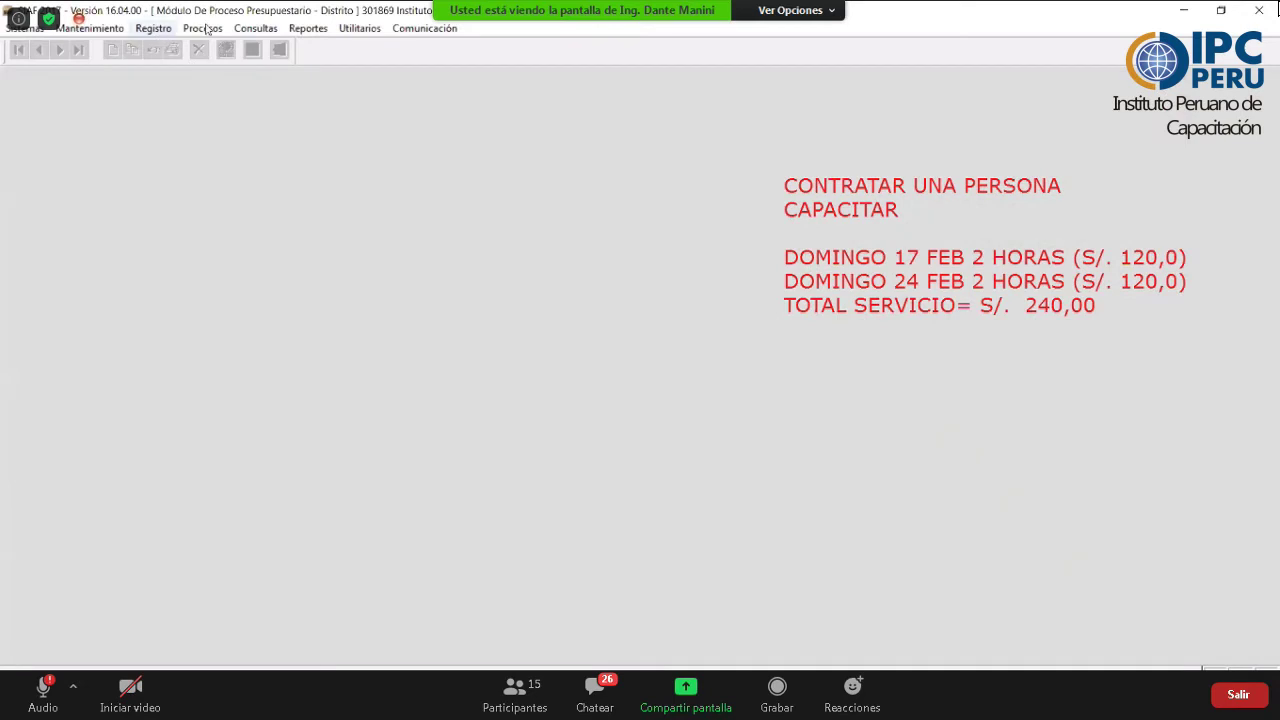
- Exit the budget process module through its Sistemas > Salir option
{"action": "left_click", "coordinate": [153, 28]}
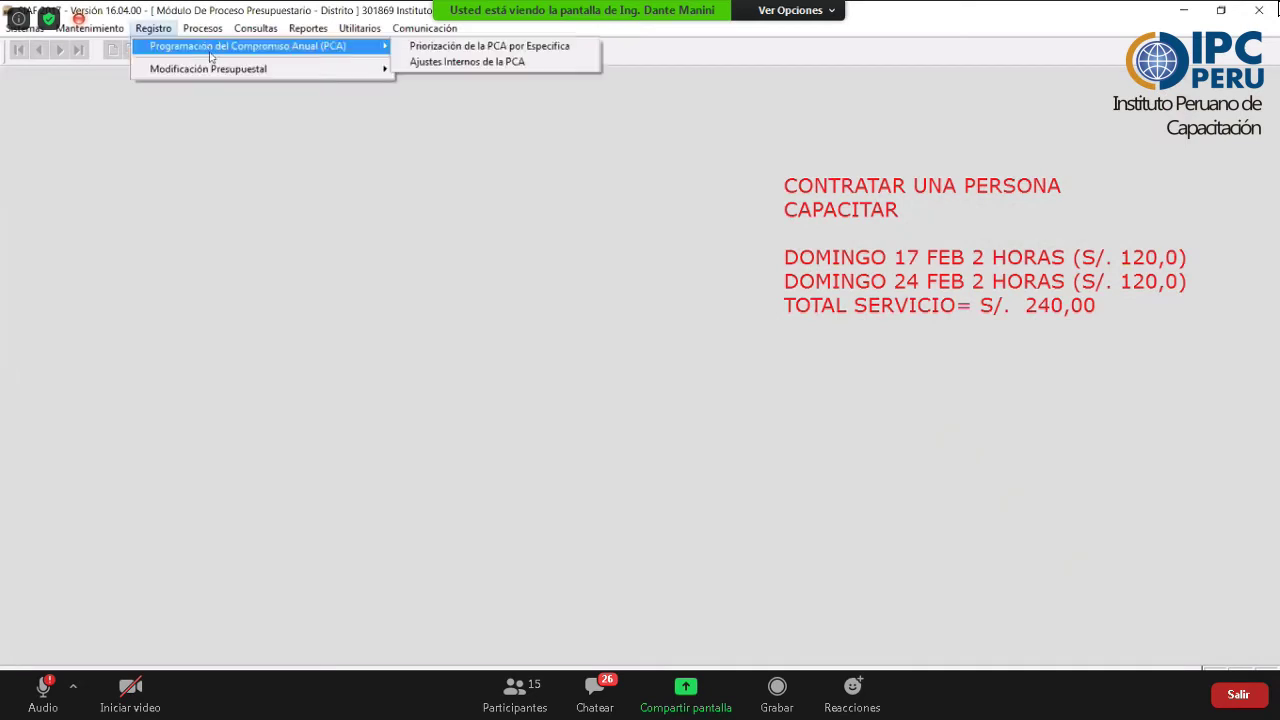
{"action": "left_click", "coordinate": [202, 28]}
{"action": "key", "text": "Left"}
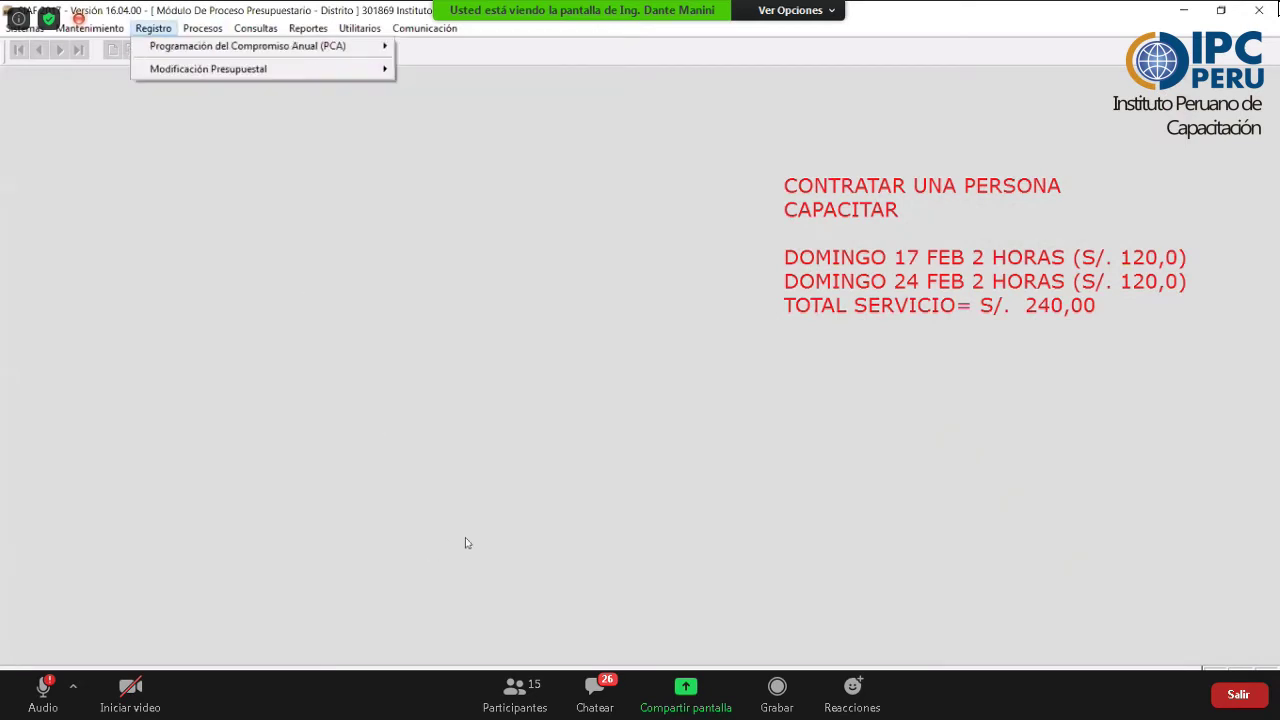
{"action": "left_click", "coordinate": [24, 28]}
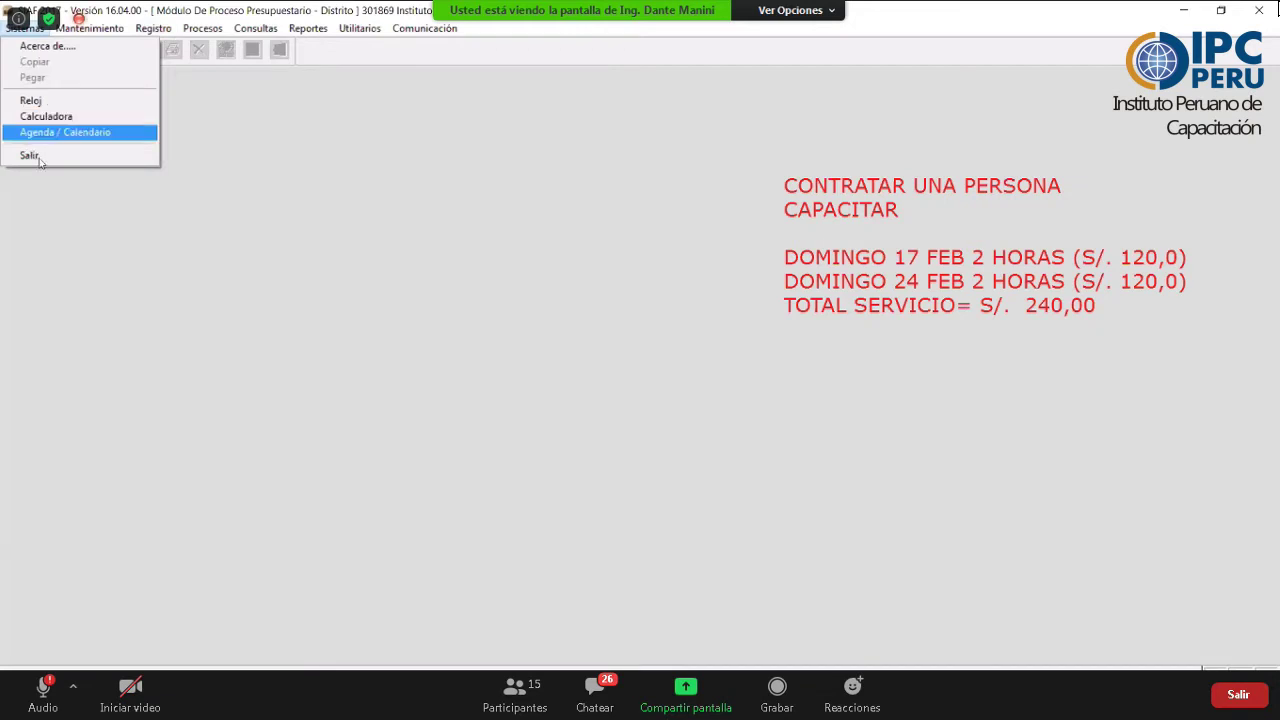
{"action": "left_click", "coordinate": [30, 156]}
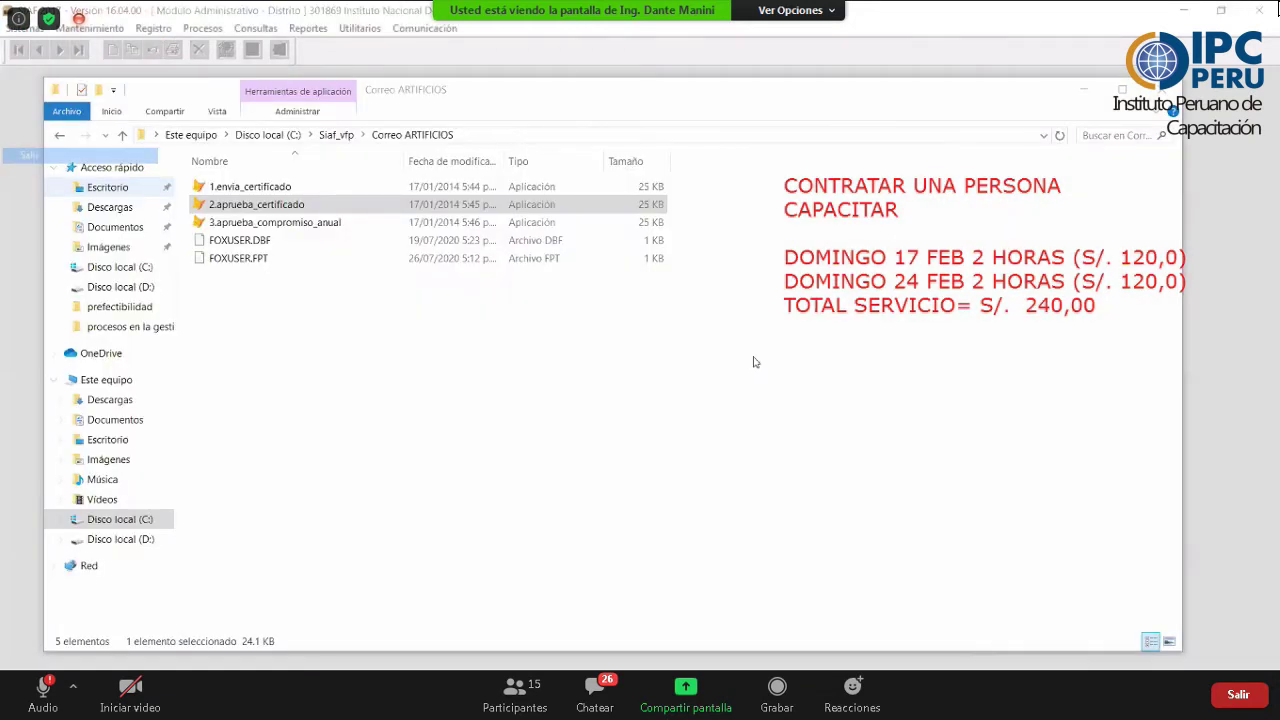
- Back in the administrative module, reopen the Certificación y Compromiso Anual register
{"action": "key", "text": "alt+Tab"}
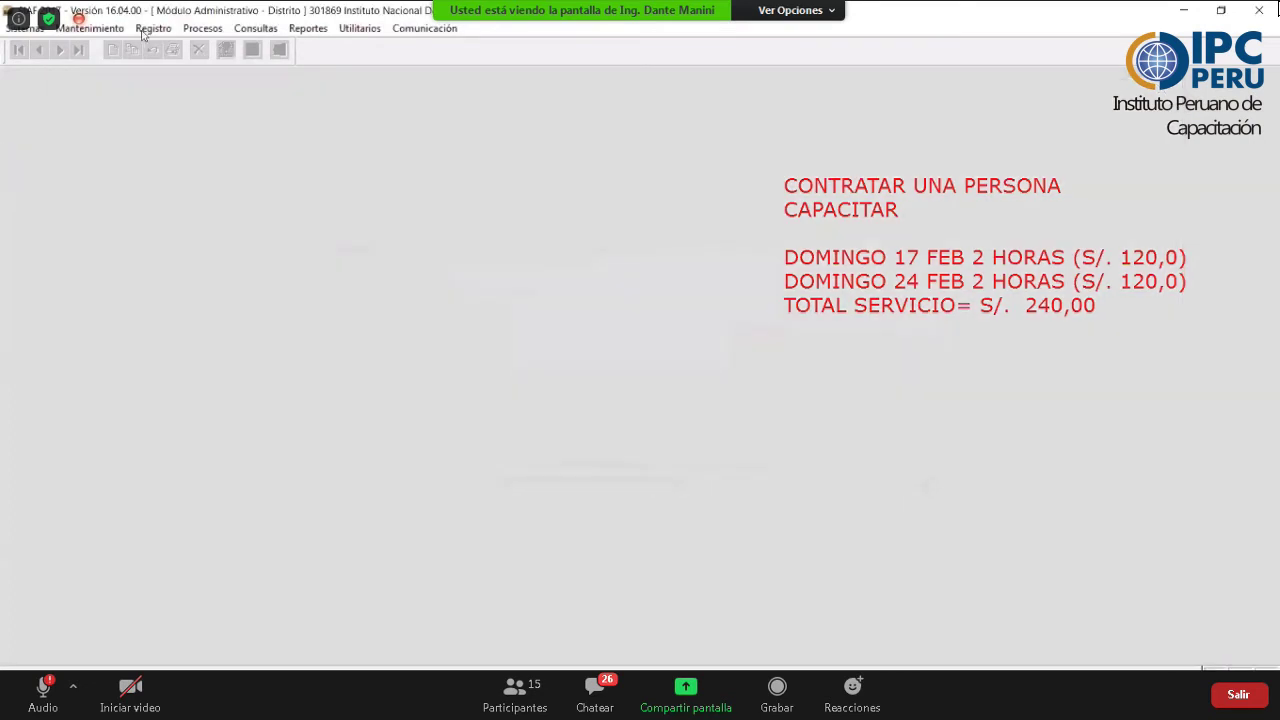
{"action": "left_click", "coordinate": [153, 28]}
{"action": "left_click", "coordinate": [225, 47]}
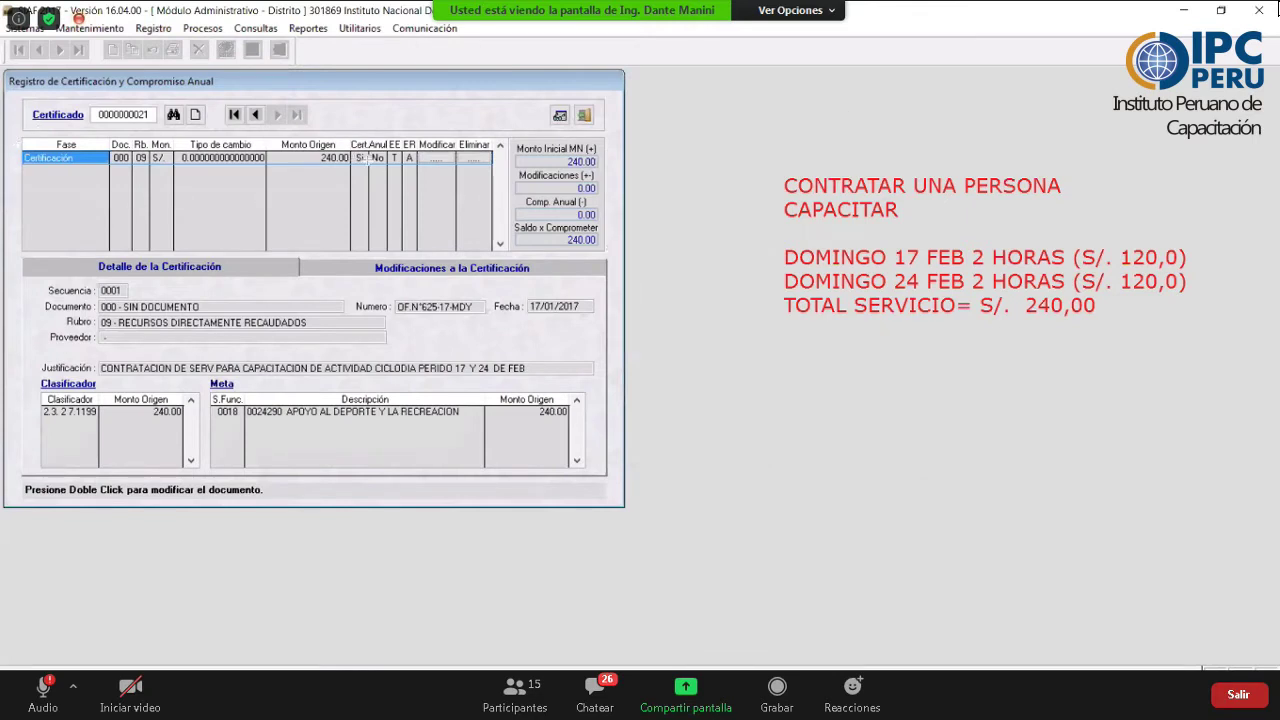
{"action": "left_click_drag", "start_coordinate": [16, 141], "coordinate": [428, 164]}
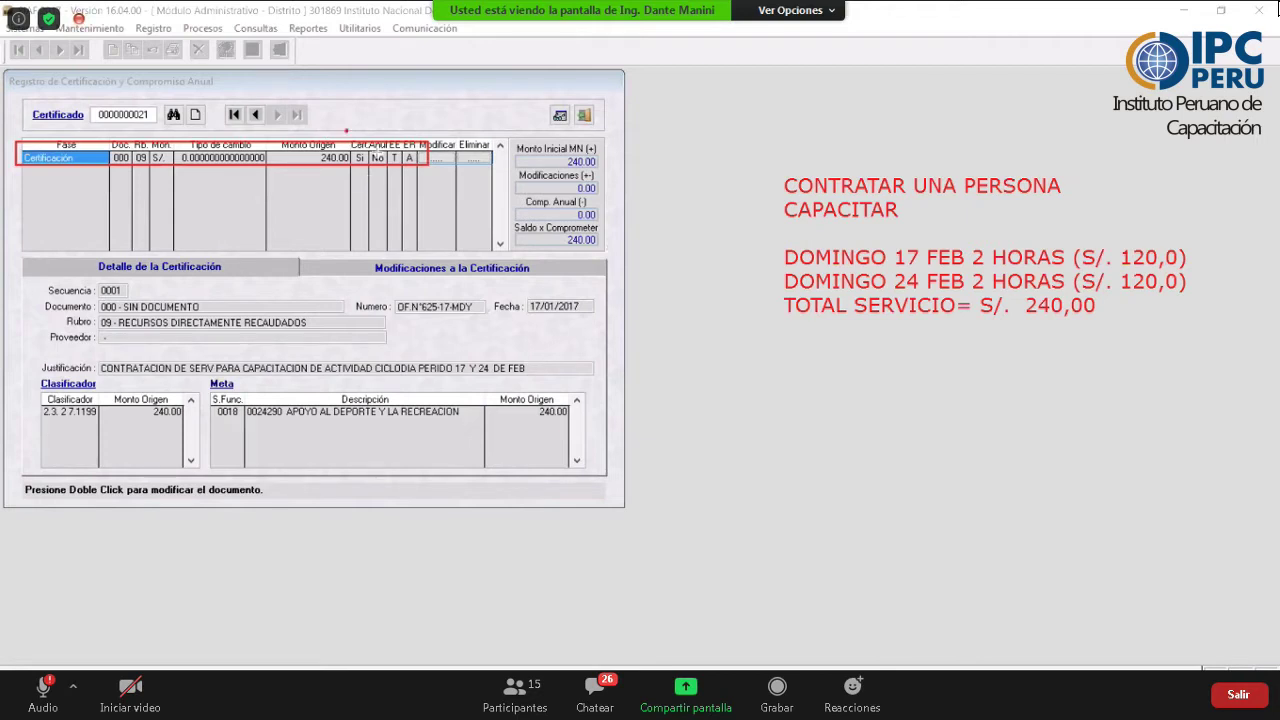
{"action": "left_click_drag", "start_coordinate": [346, 132], "coordinate": [368, 180]}
{"action": "mouse_move", "coordinate": [401, 124]}
{"action": "left_mouse_down"}
{"action": "mouse_move", "coordinate": [406, 186]}
{"action": "mouse_move", "coordinate": [428, 186]}
{"action": "left_mouse_up"}
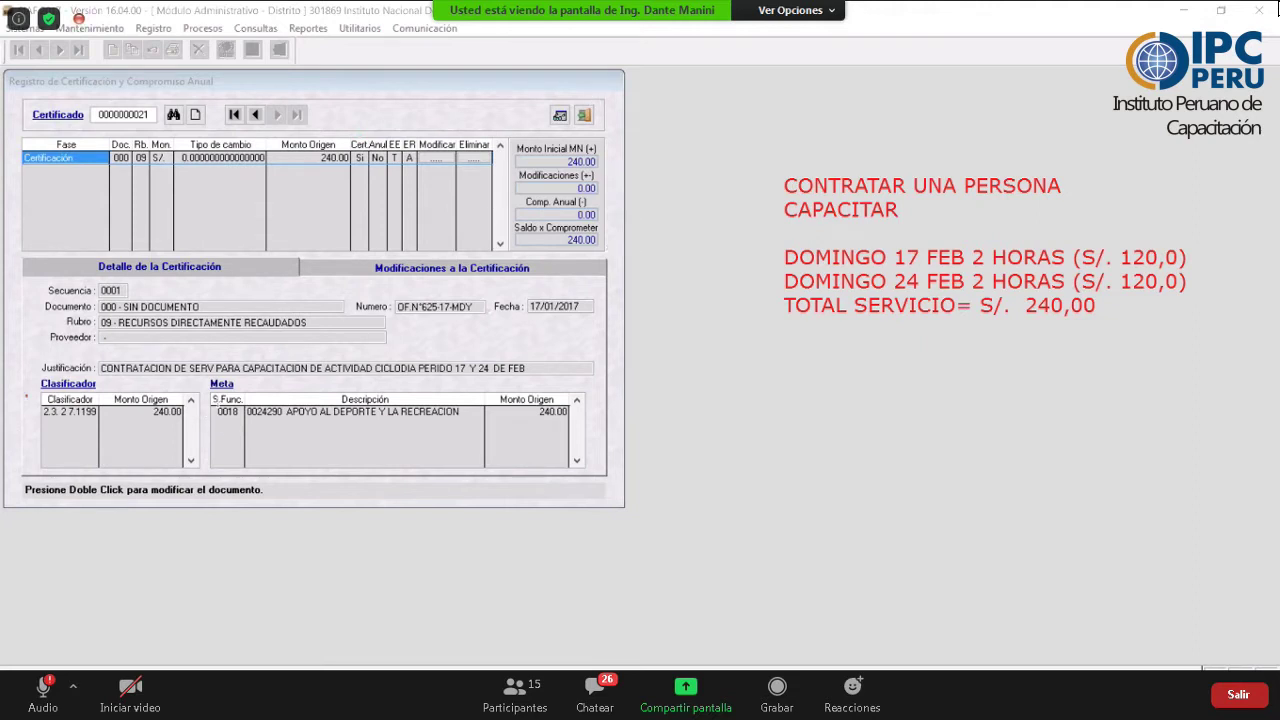
{"action": "left_click_drag", "start_coordinate": [197, 422], "coordinate": [27, 397]}
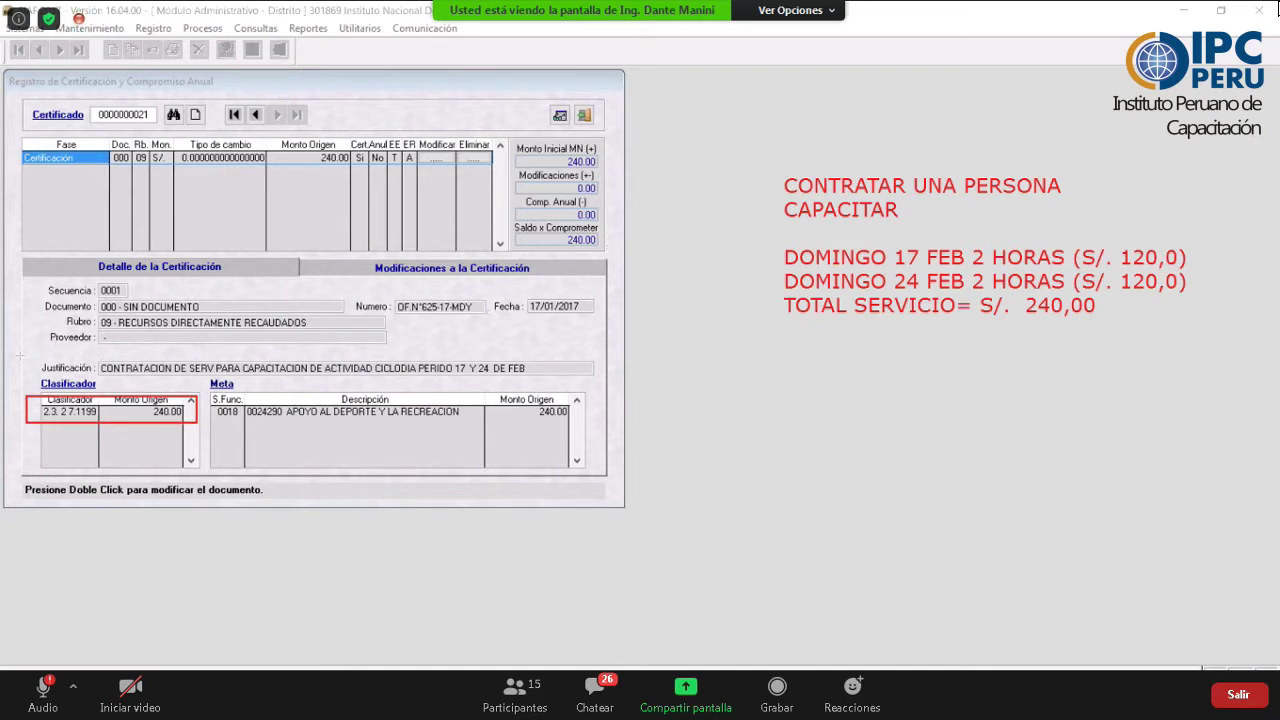
{"action": "left_click_drag", "start_coordinate": [20, 356], "coordinate": [549, 382]}
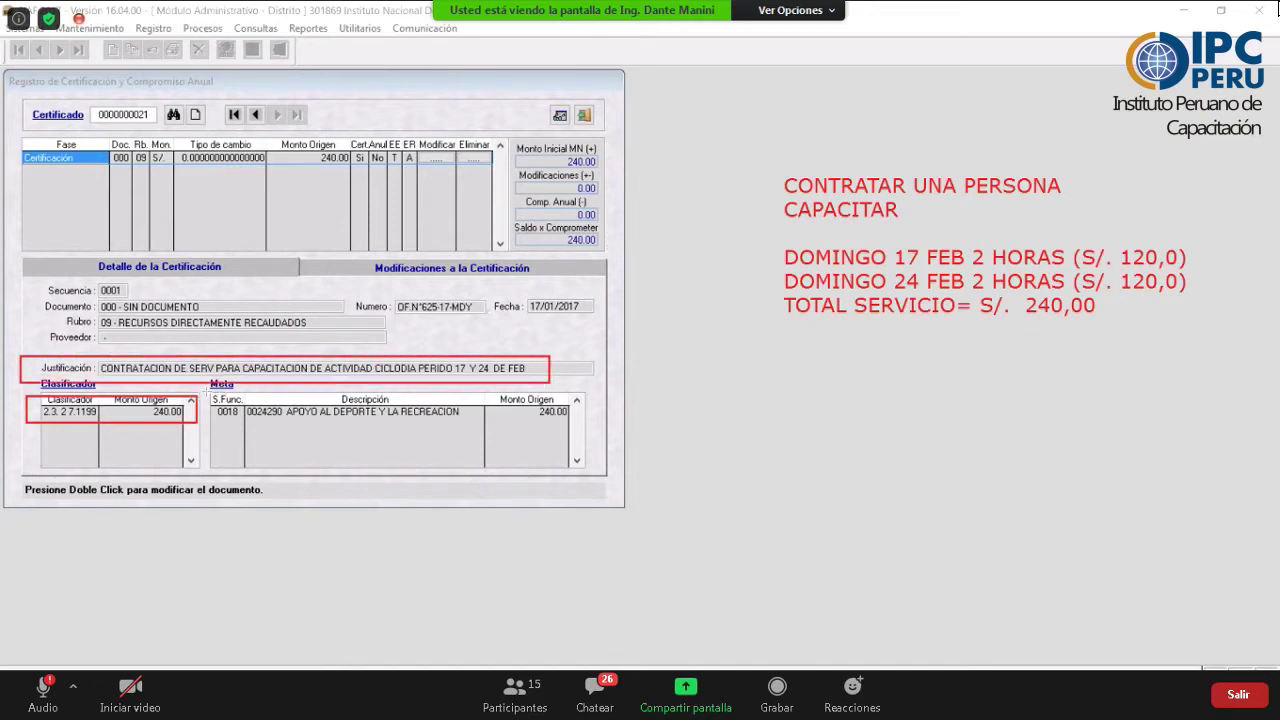
{"action": "left_click_drag", "start_coordinate": [207, 392], "coordinate": [577, 424]}
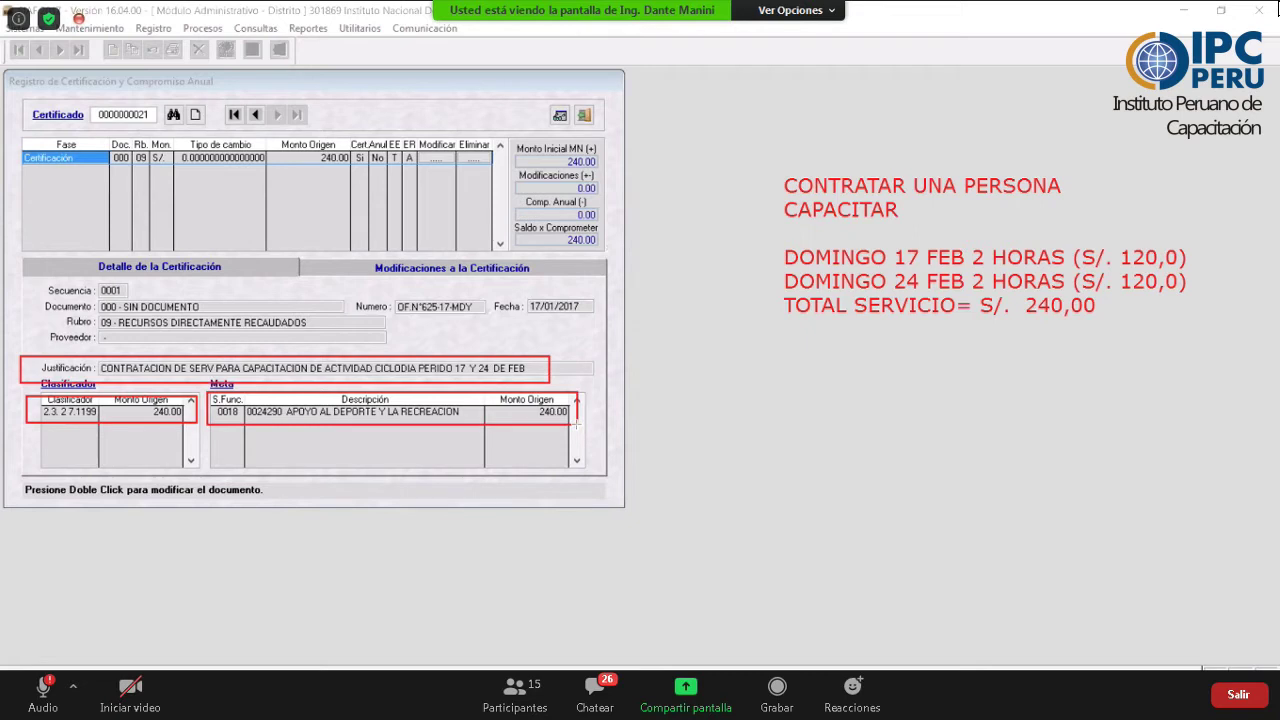
{"action": "left_click_drag", "start_coordinate": [576, 424], "coordinate": [577, 424]}
{"action": "left_click", "coordinate": [180, 382]}
{"action": "left_click", "coordinate": [174, 396]}
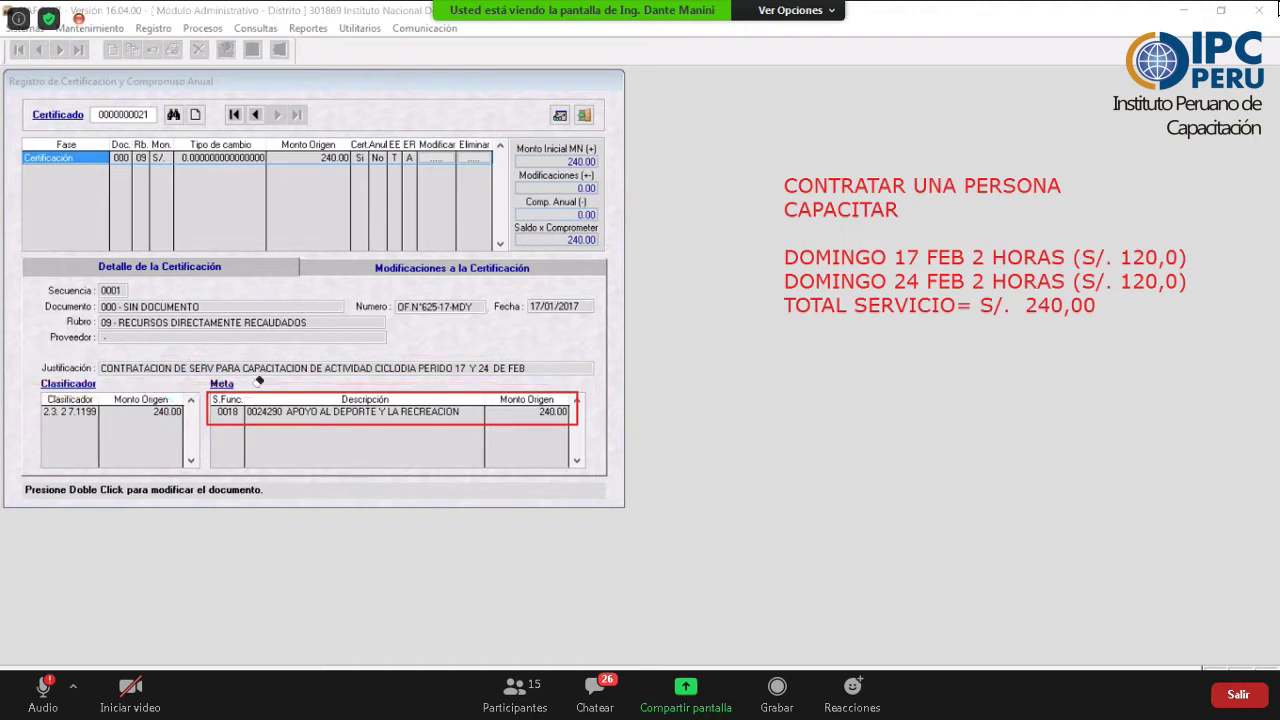
{"action": "left_click", "coordinate": [254, 392]}
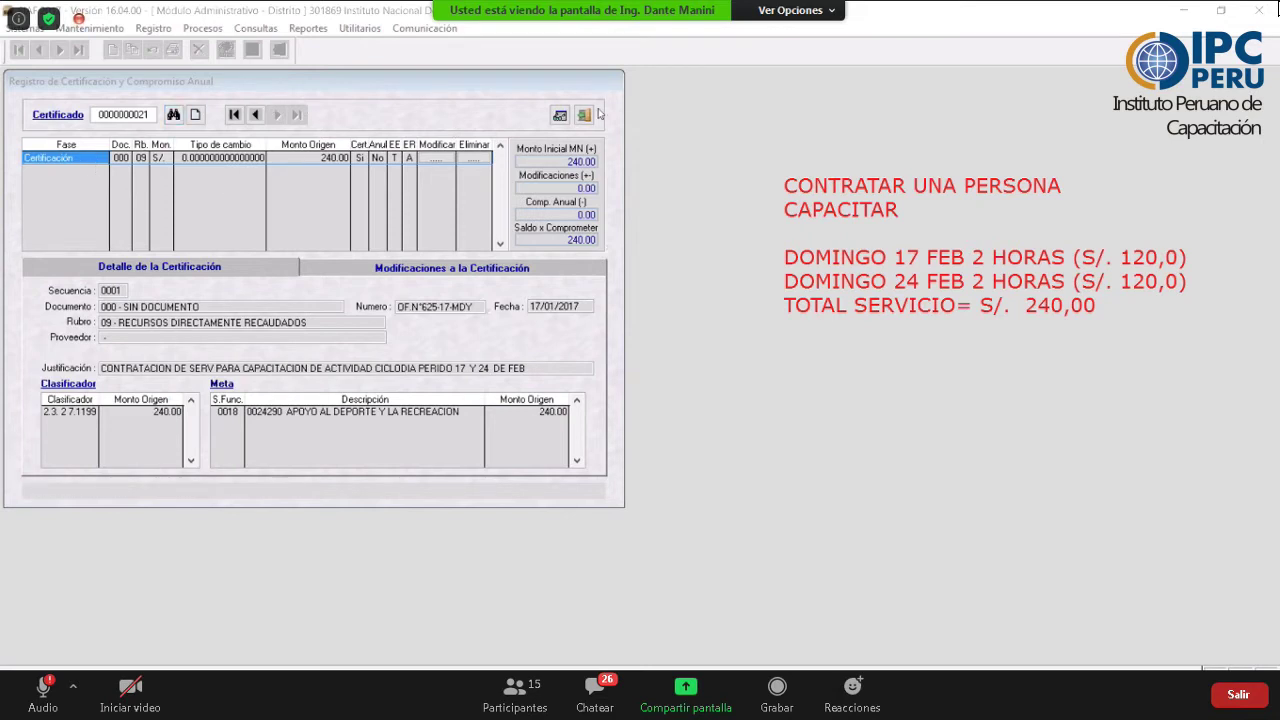
{"action": "right_click", "coordinate": [76, 184]}
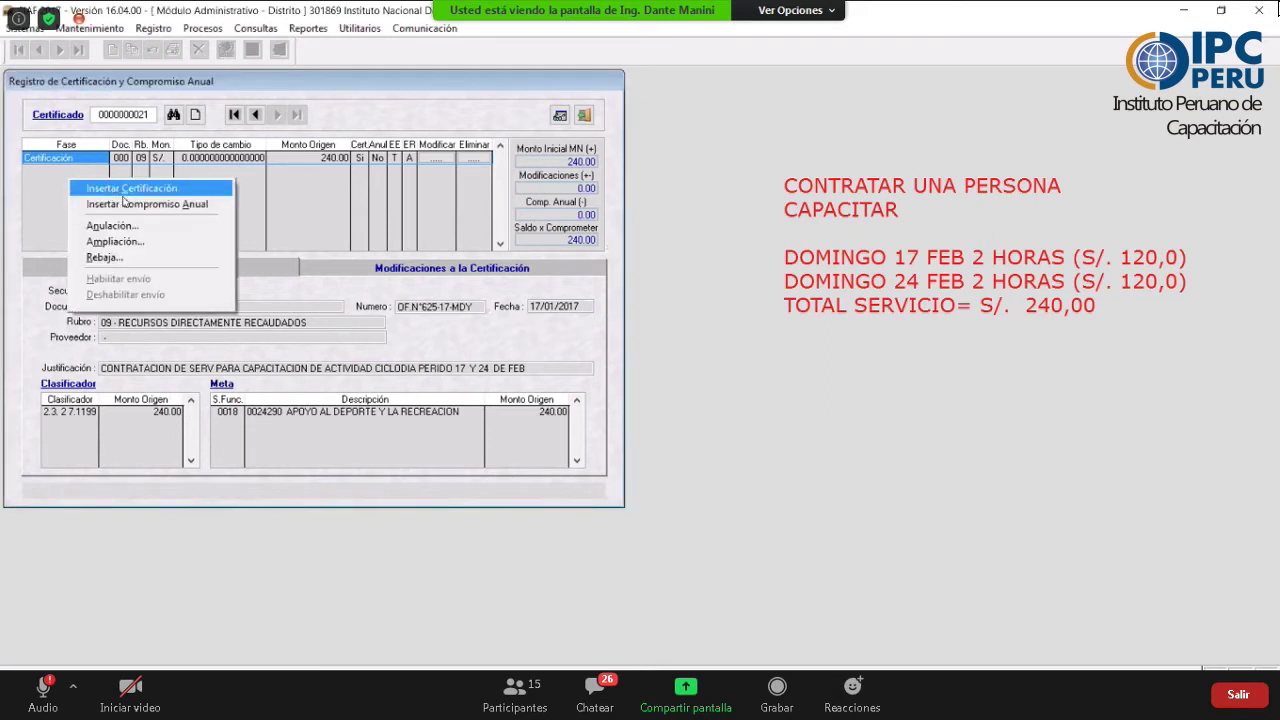
{"action": "left_click", "coordinate": [167, 207]}
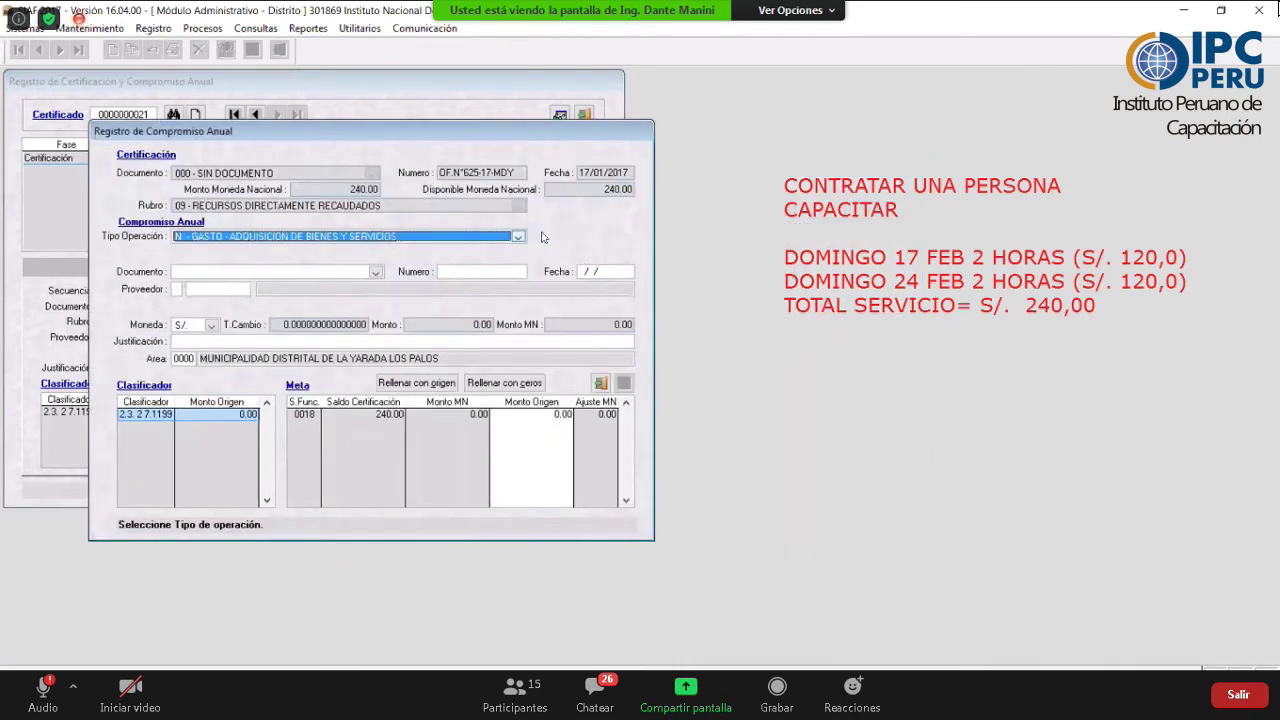
{"action": "left_click", "coordinate": [518, 238]}
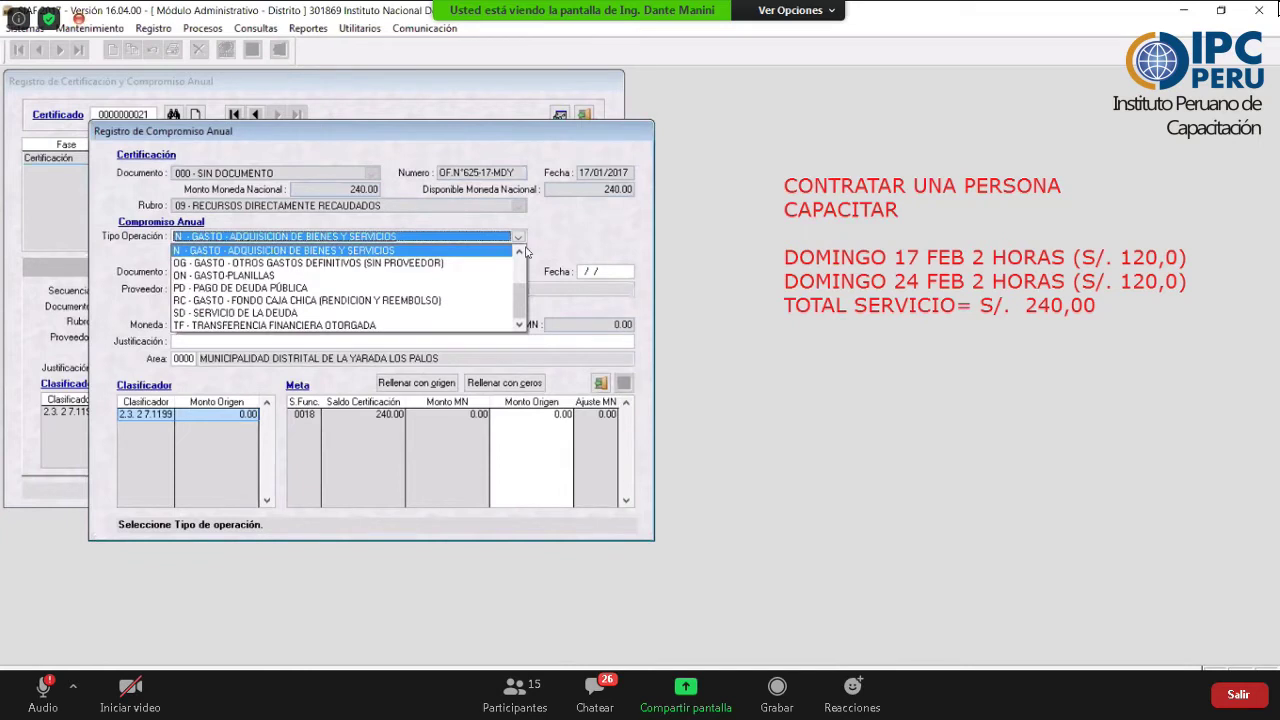
{"action": "scroll", "coordinate": [512, 270], "scroll_direction": "up", "scroll_amount": 2}
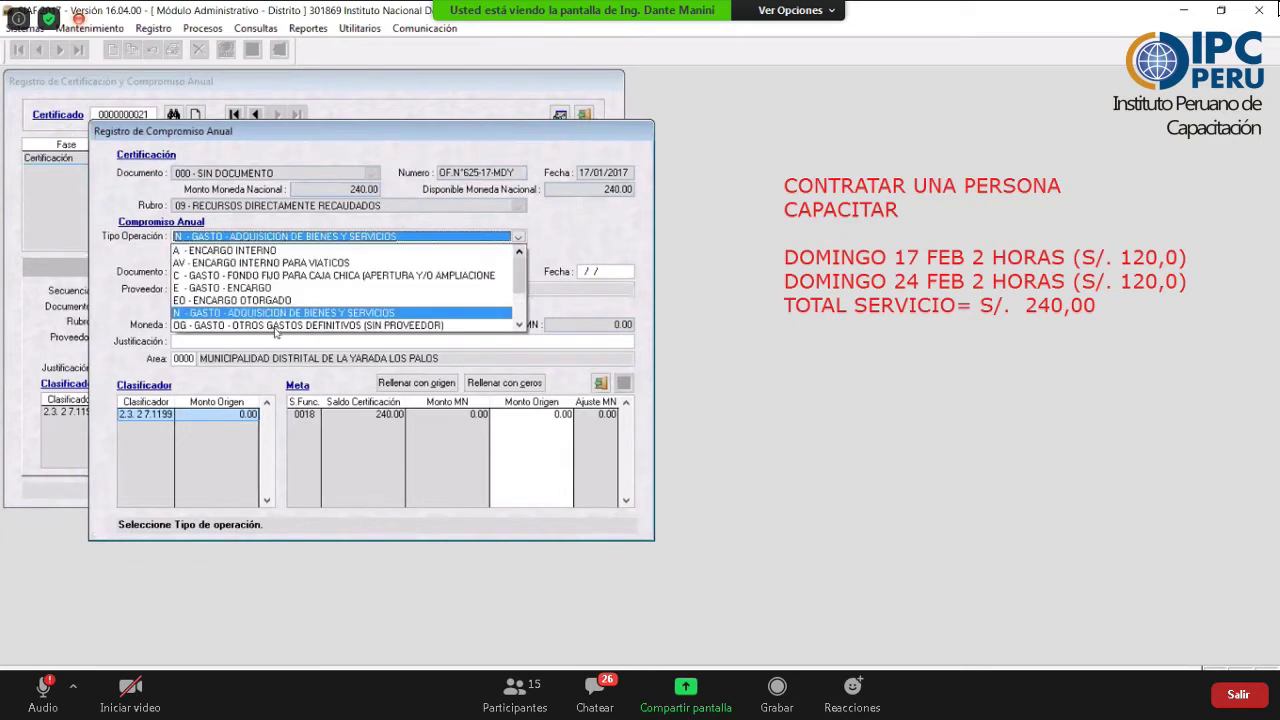
{"action": "left_click", "coordinate": [274, 314]}
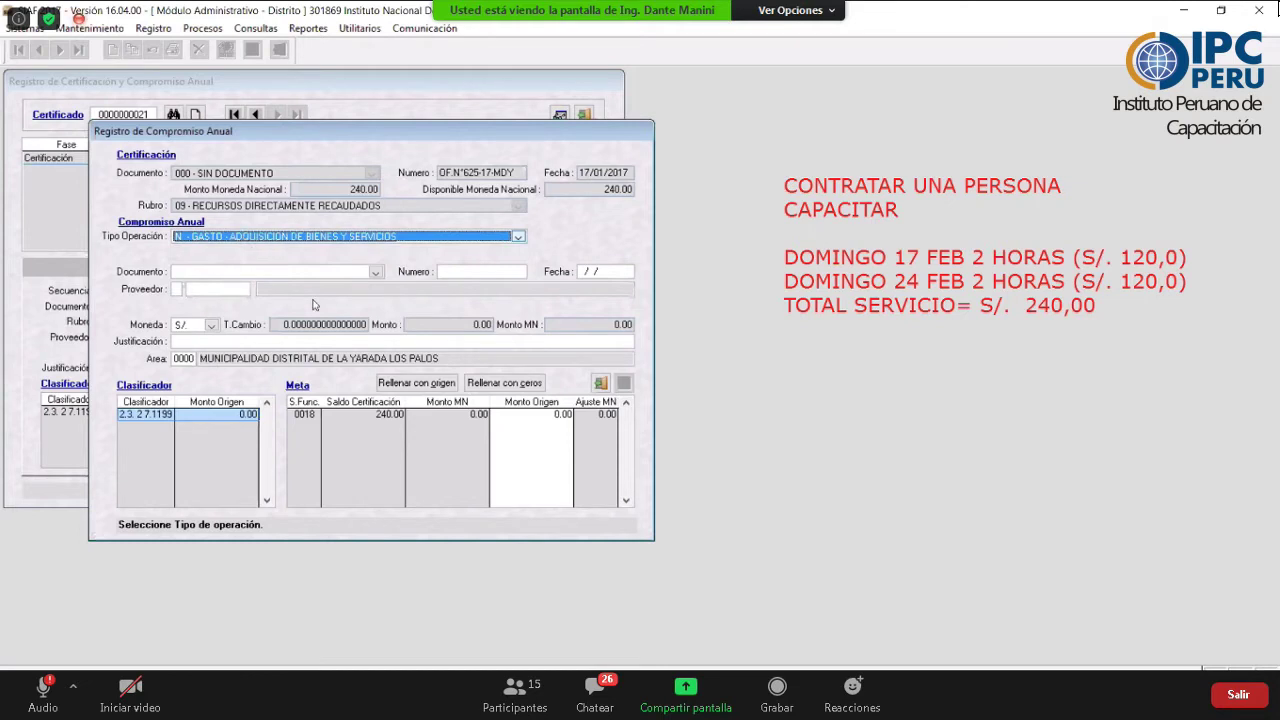
{"action": "left_click", "coordinate": [375, 271]}
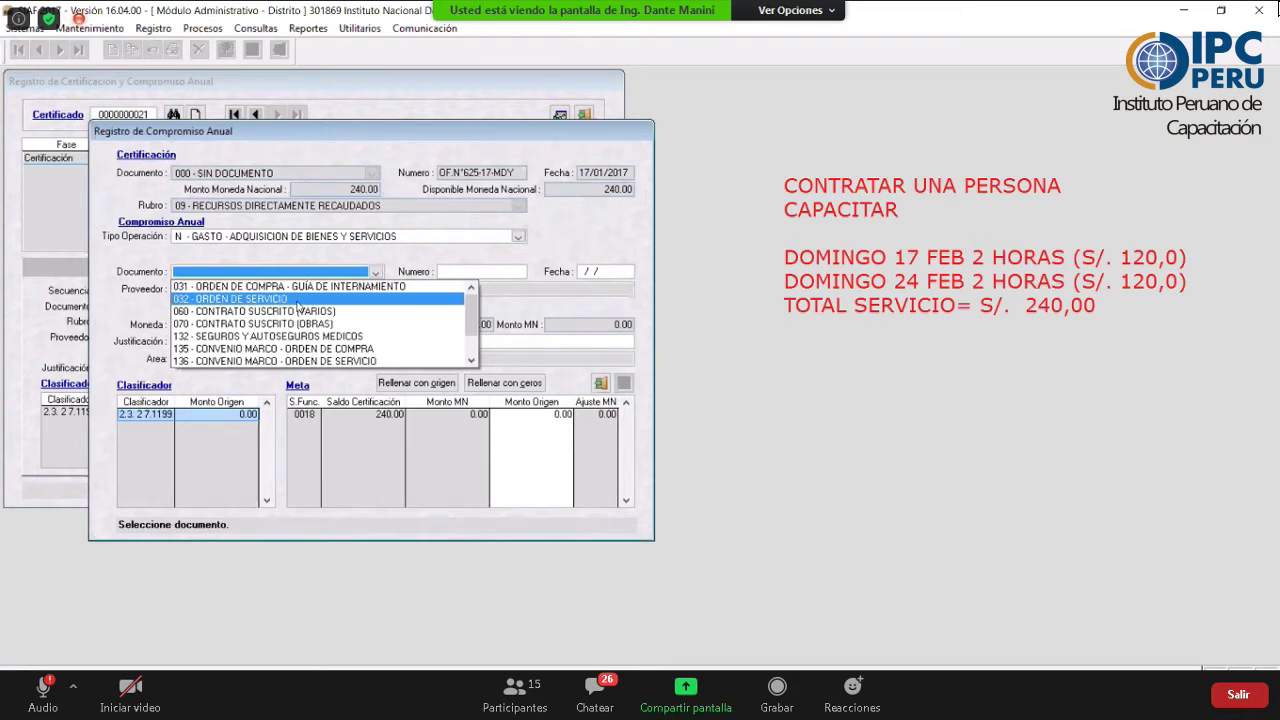
{"action": "key", "text": "Up"}
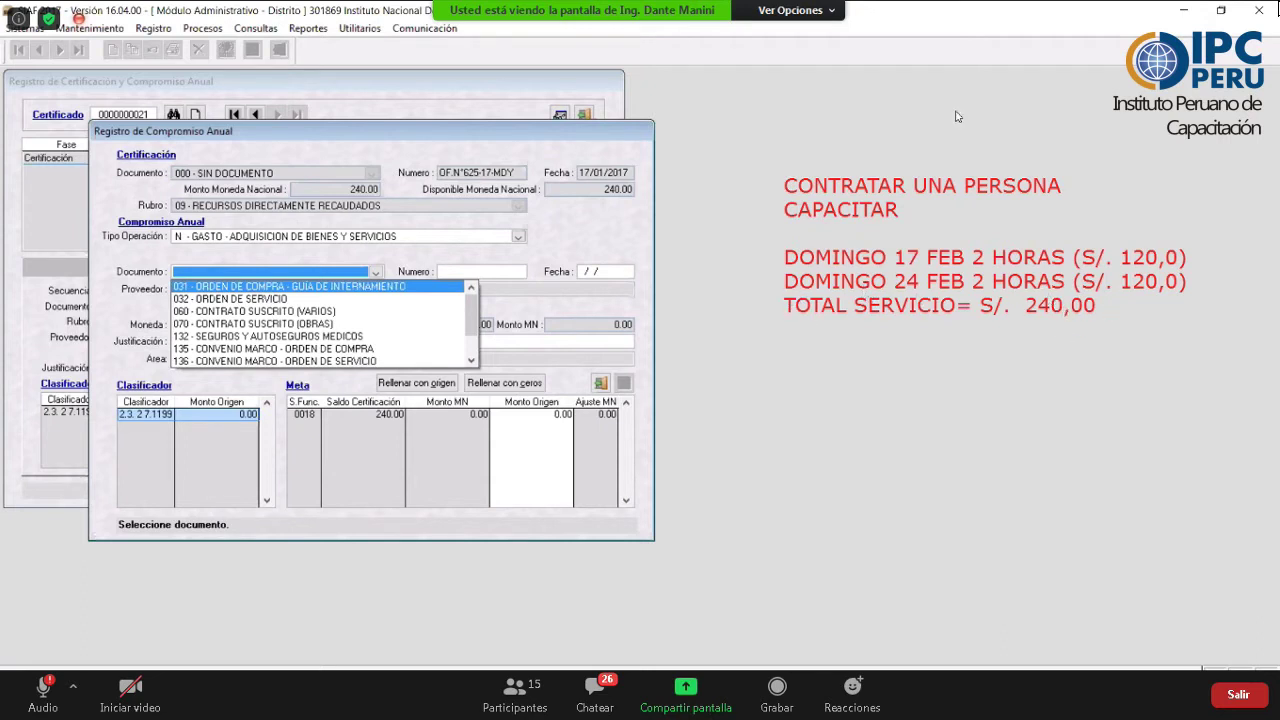
{"action": "key", "text": "Escape"}
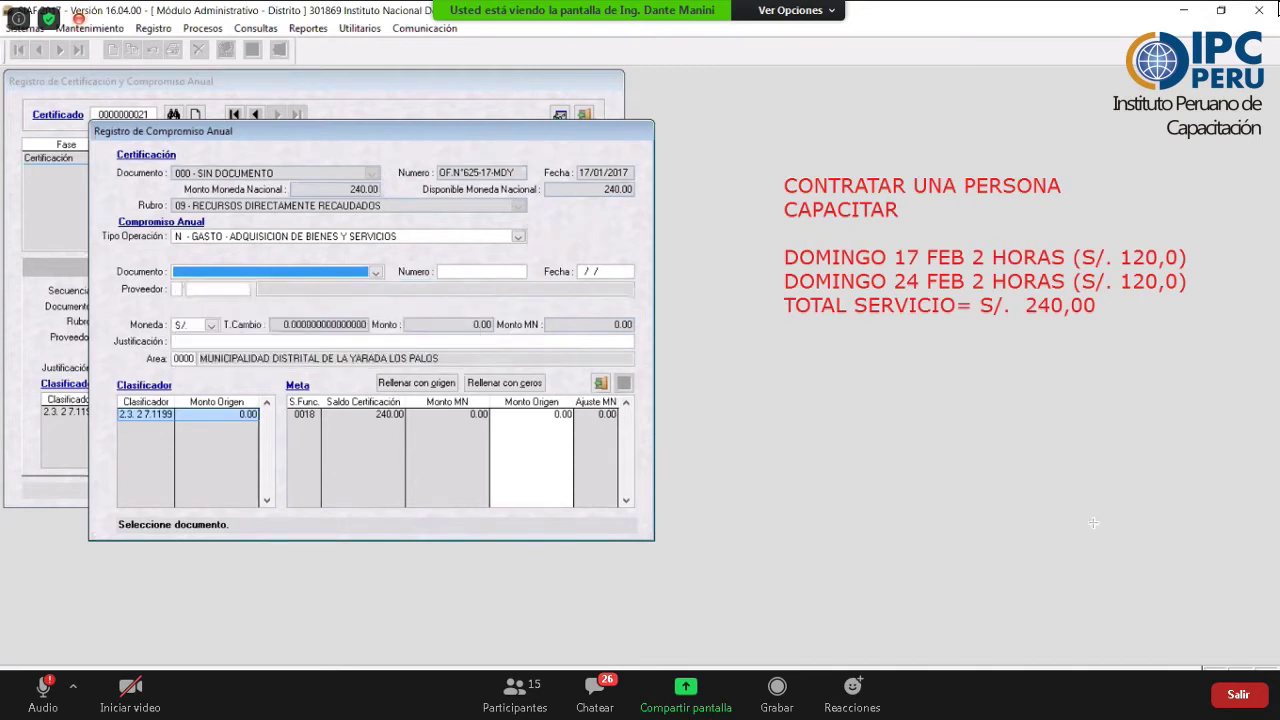
{"action": "left_click_drag", "start_coordinate": [1093, 522], "coordinate": [1055, 325]}
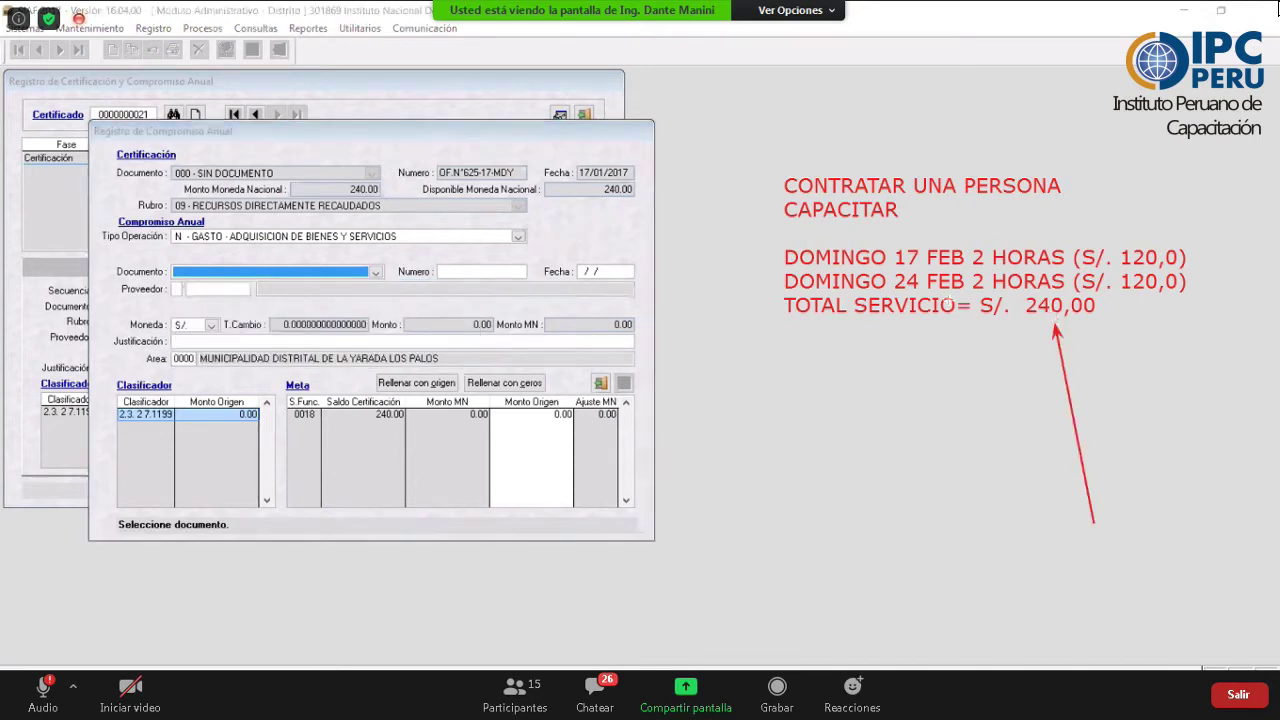
{"action": "mouse_move", "coordinate": [720, 262]}
{"action": "left_mouse_down"}
{"action": "mouse_move", "coordinate": [784, 262]}
{"action": "mouse_move", "coordinate": [783, 286]}
{"action": "left_mouse_up"}
{"action": "left_click", "coordinate": [762, 262]}
{"action": "left_click", "coordinate": [756, 285]}
{"action": "left_click", "coordinate": [1061, 340]}
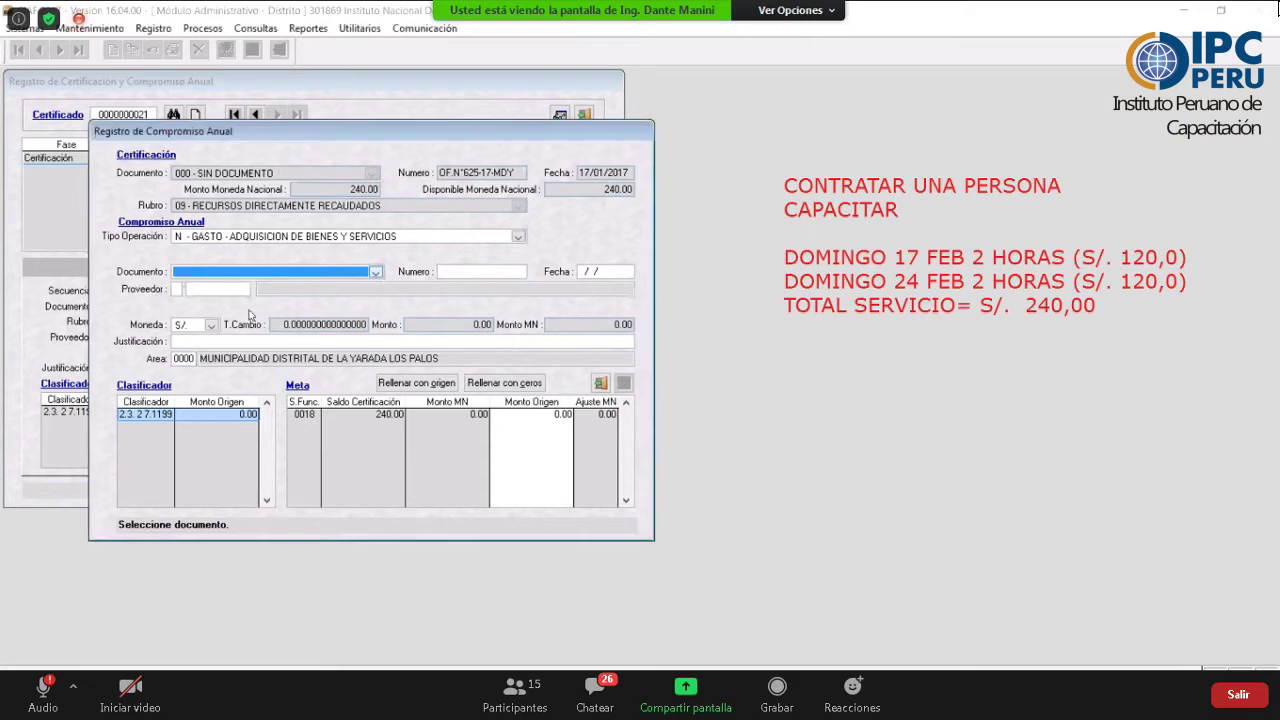
{"action": "left_click", "coordinate": [376, 272]}
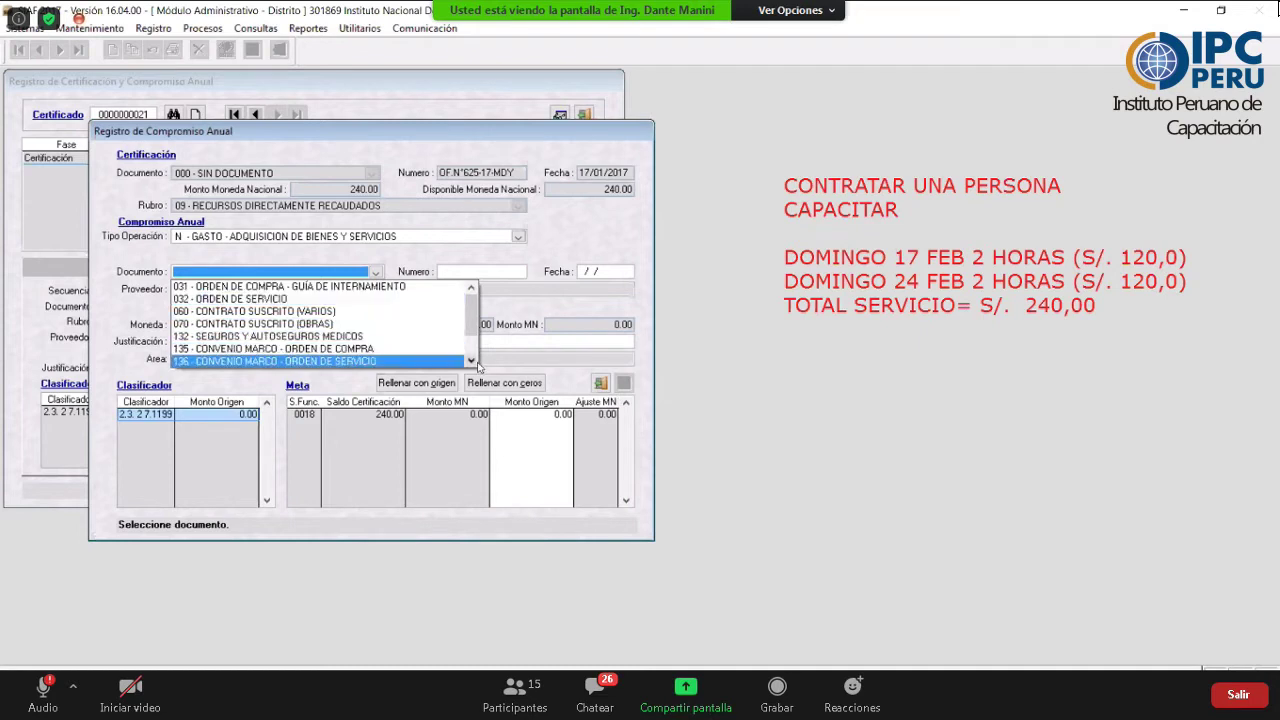
- Set the Compromiso Anual document type to 234 - Dispositivo Legal o Acto de Administración
{"action": "left_click", "coordinate": [471, 360]}
{"action": "double_click", "coordinate": [471, 360]}
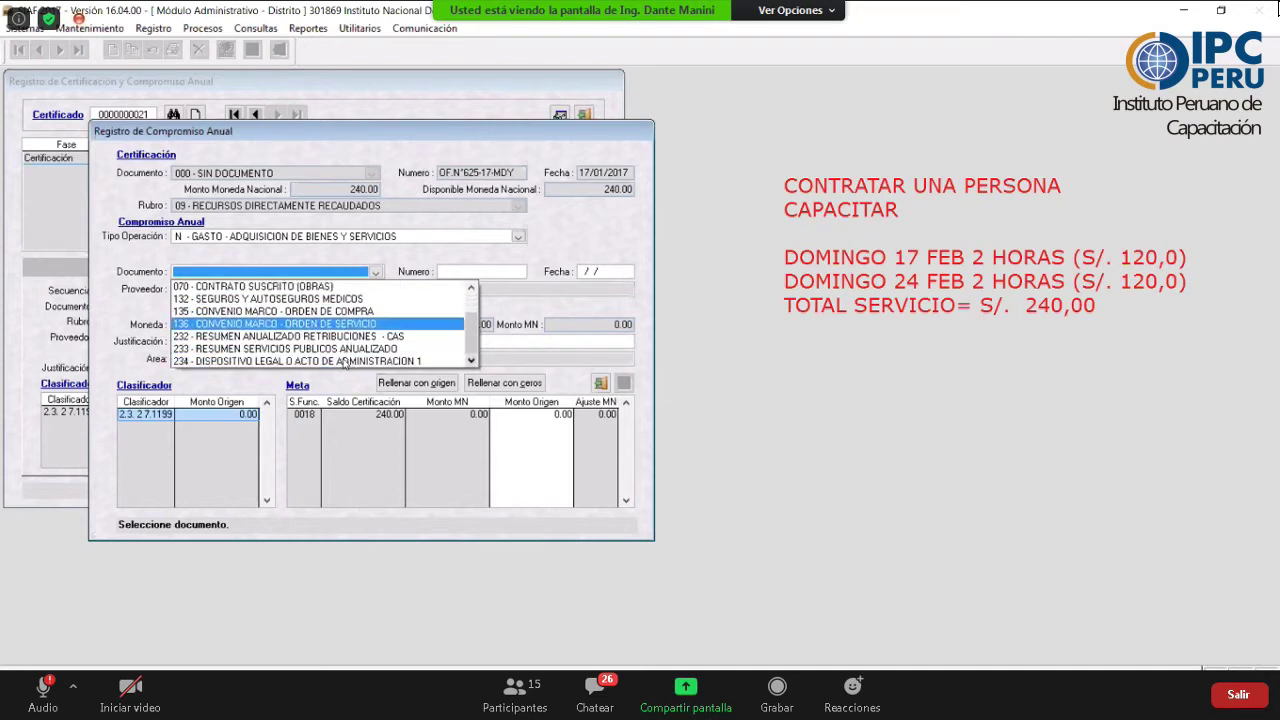
{"action": "left_click", "coordinate": [343, 362]}
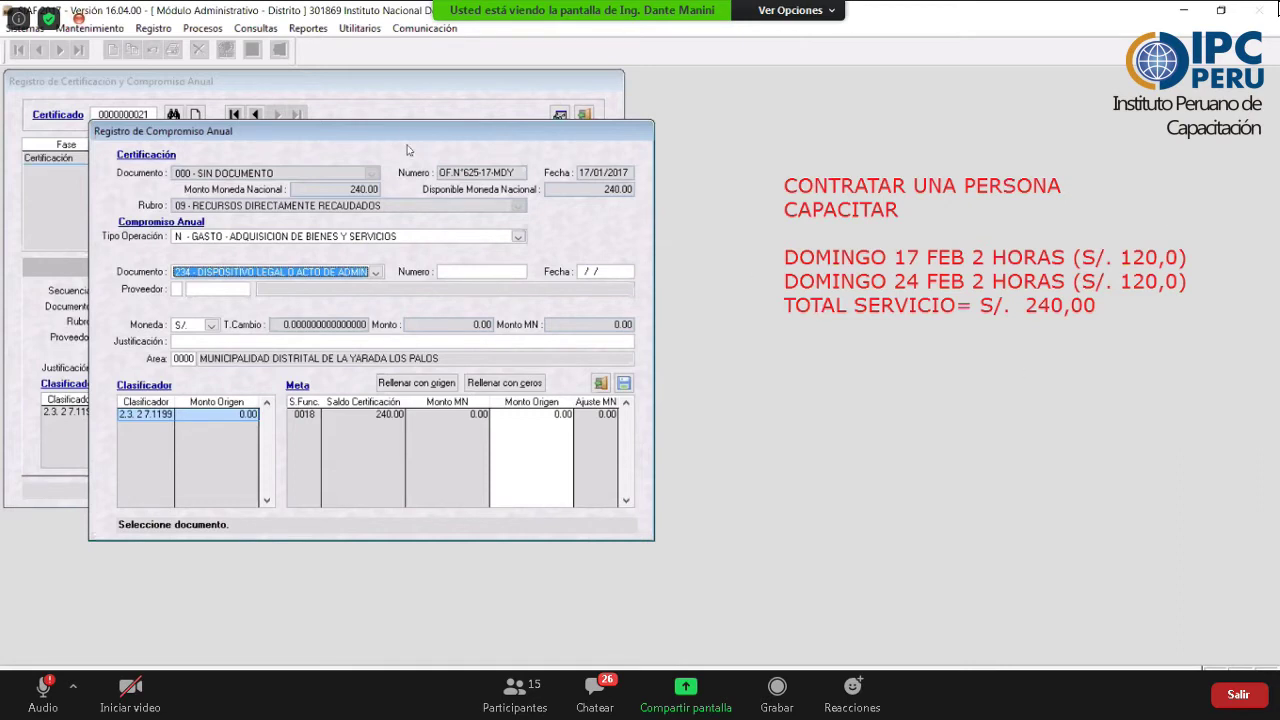
{"action": "left_click_drag", "start_coordinate": [407, 131], "coordinate": [412, 134]}
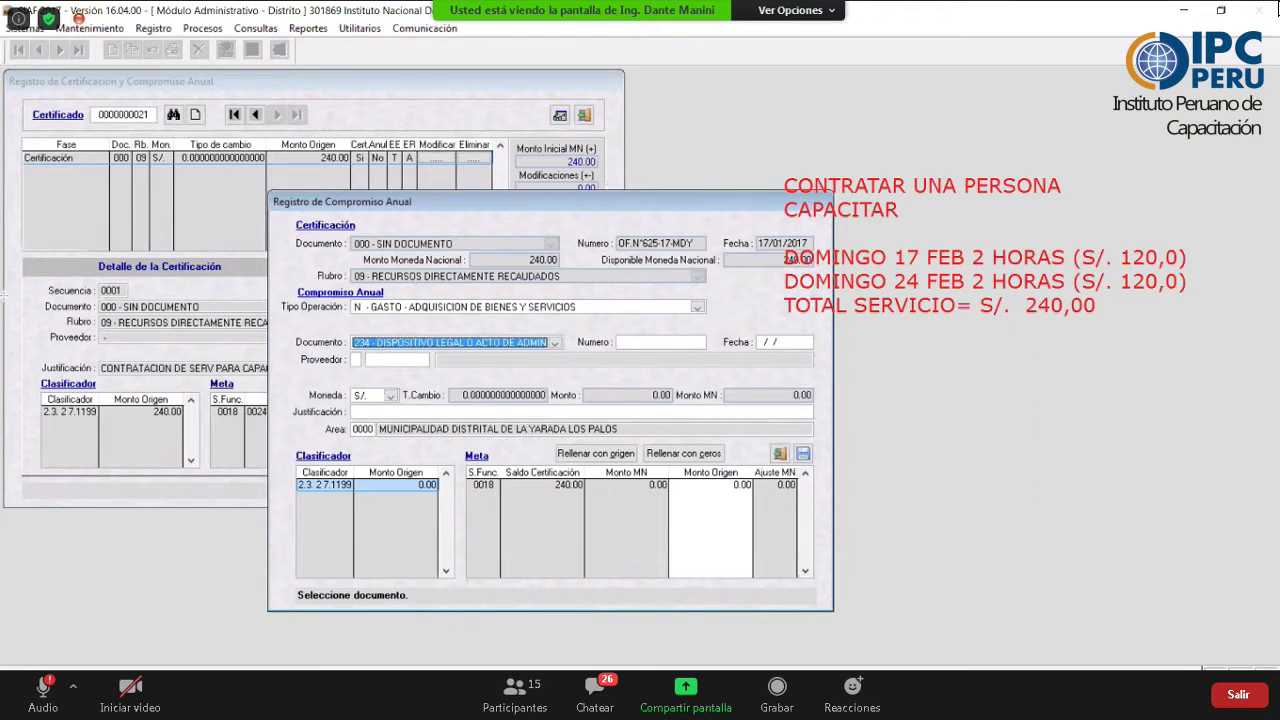
{"action": "left_click_drag", "start_coordinate": [38, 265], "coordinate": [62, 166]}
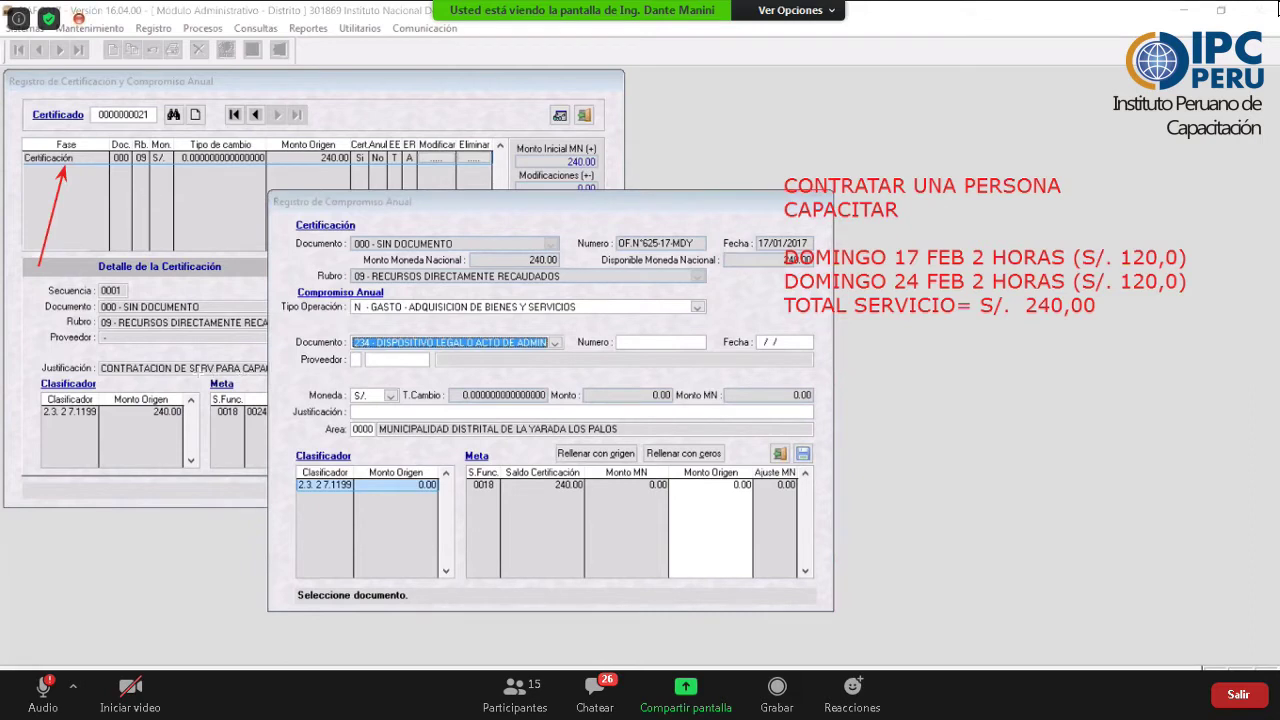
{"action": "left_click_drag", "start_coordinate": [206, 366], "coordinate": [290, 292]}
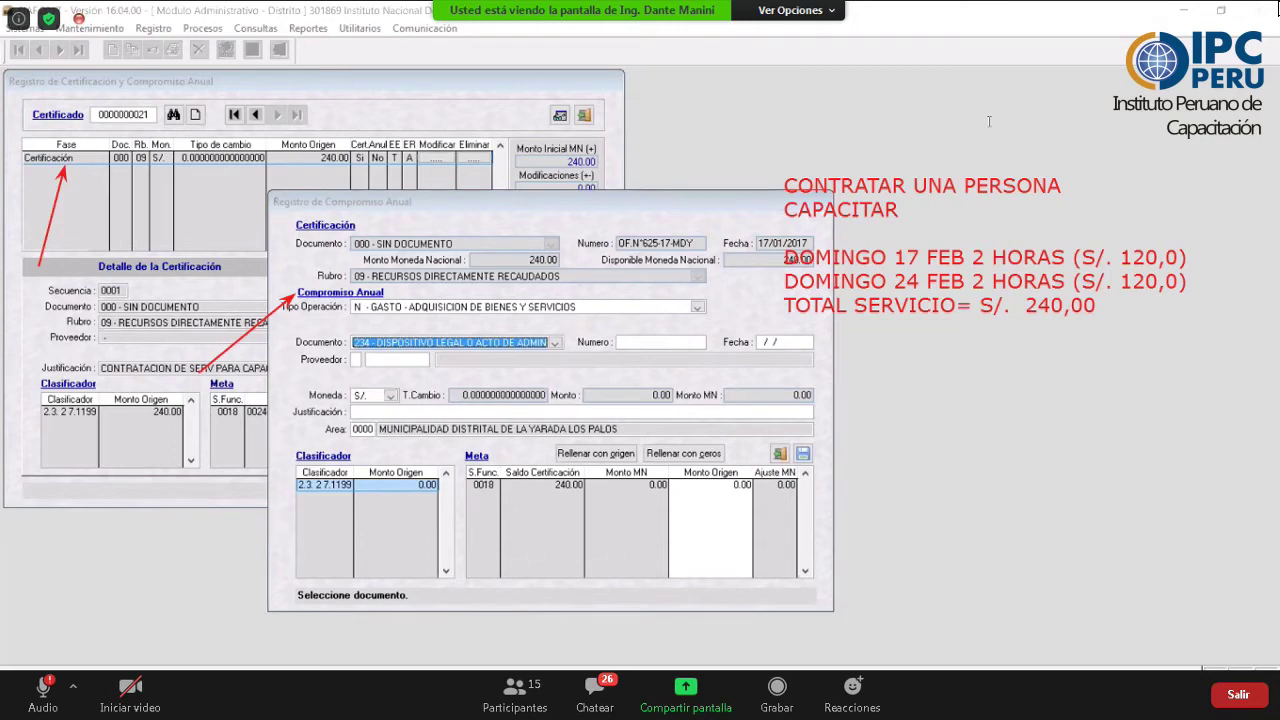
{"action": "key", "text": "ctrl+z"}
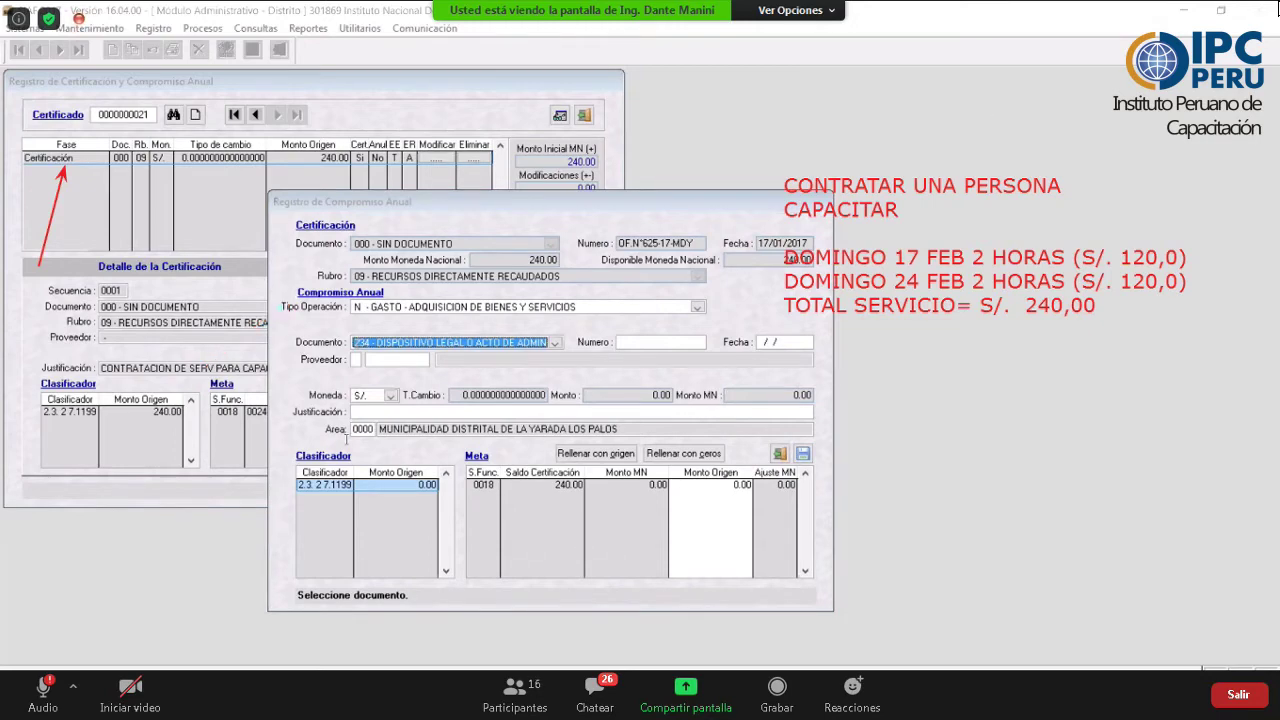
{"action": "left_click", "coordinate": [340, 440]}
{"action": "key", "text": "alt+Down"}
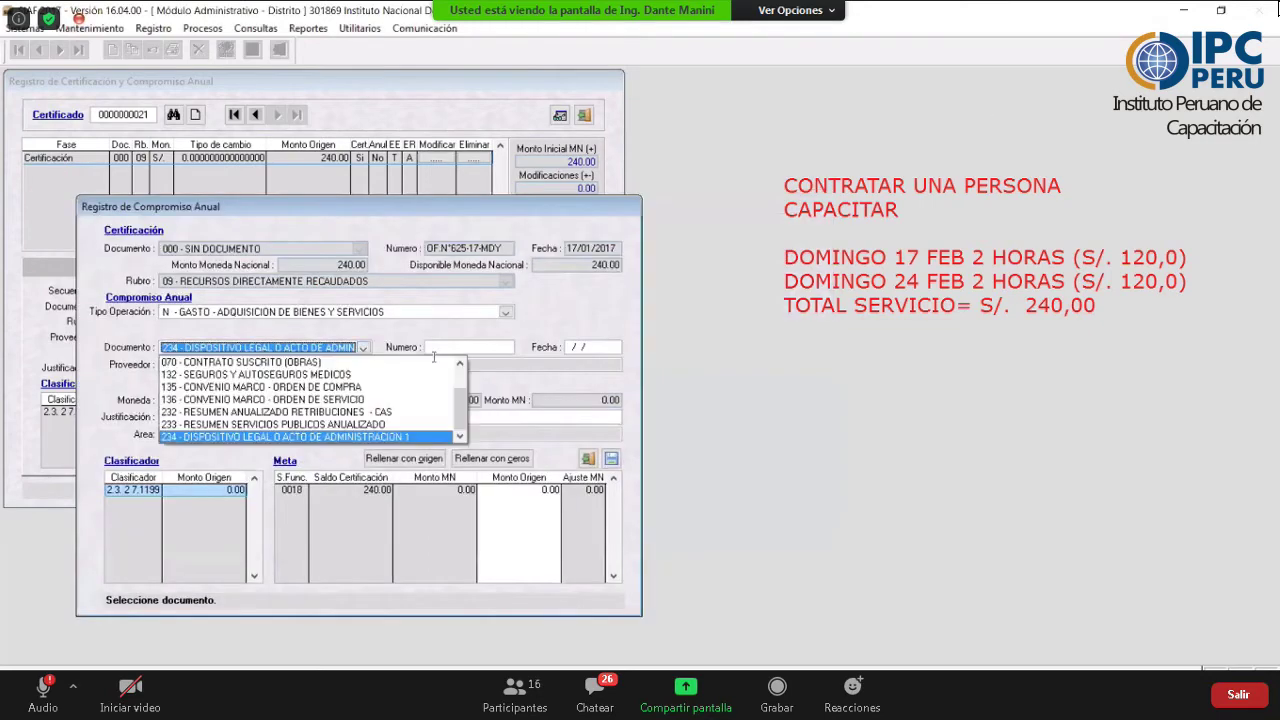
{"action": "key", "text": "Escape"}
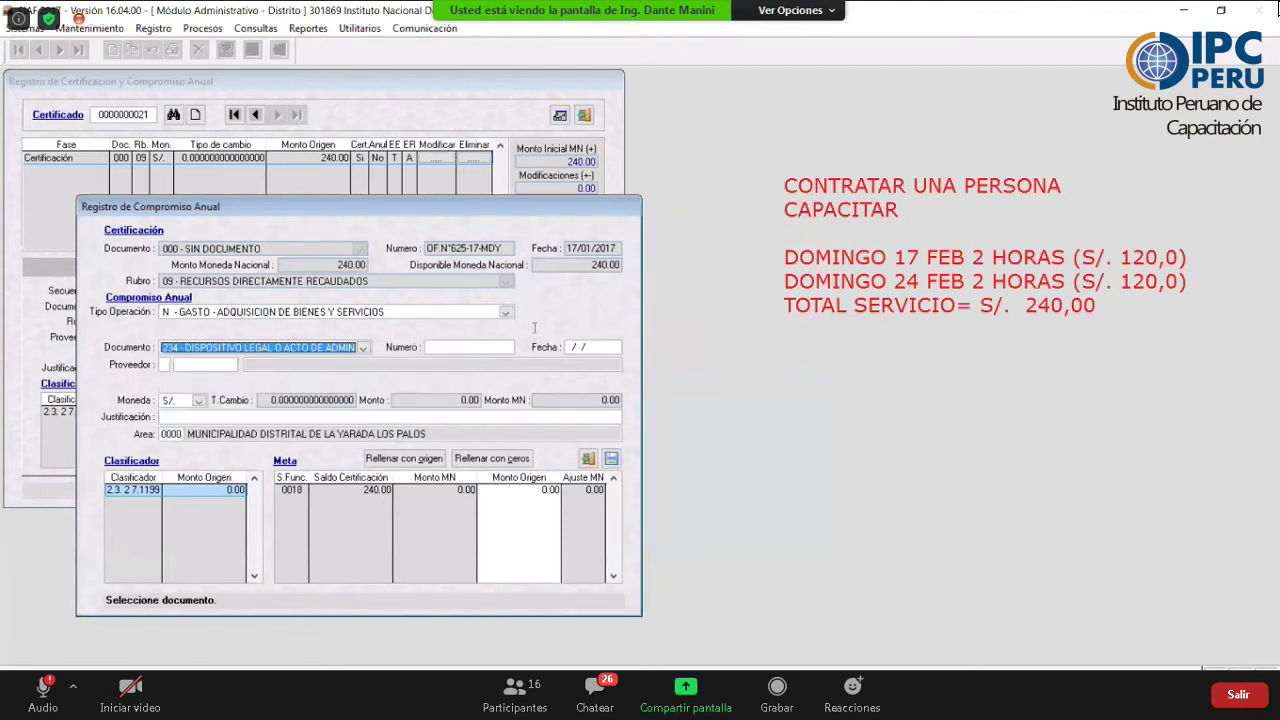
- Enter document number PROV No 124 DIGA and document date 17/01/2017
{"action": "key", "text": "Tab"}
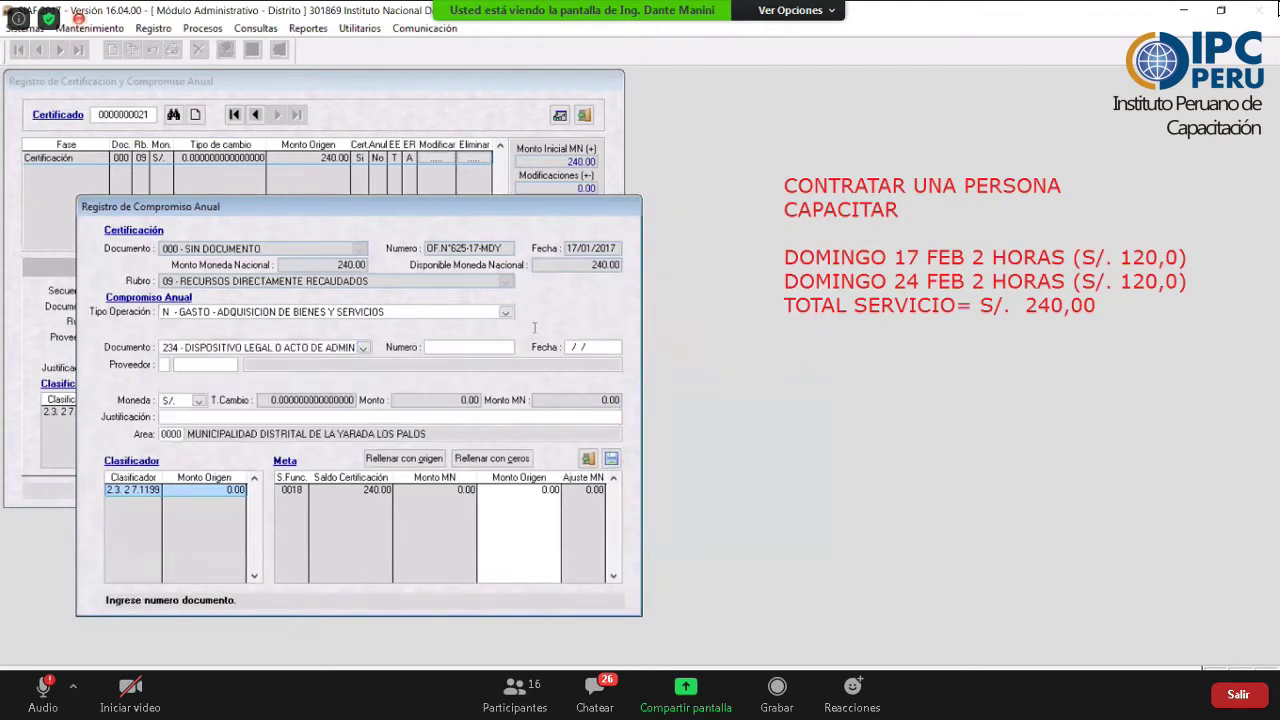
{"action": "type", "text": "MEMO"}
{"action": "key", "text": "BackSpace"}
{"action": "key", "text": "BackSpace"}
{"action": "key", "text": "BackSpace"}
{"action": "key", "text": "BackSpace"}
{"action": "type", "text": "PROV No 1"}
{"action": "type", "text": "24.DIGA"}
{"action": "key", "text": "Return"}
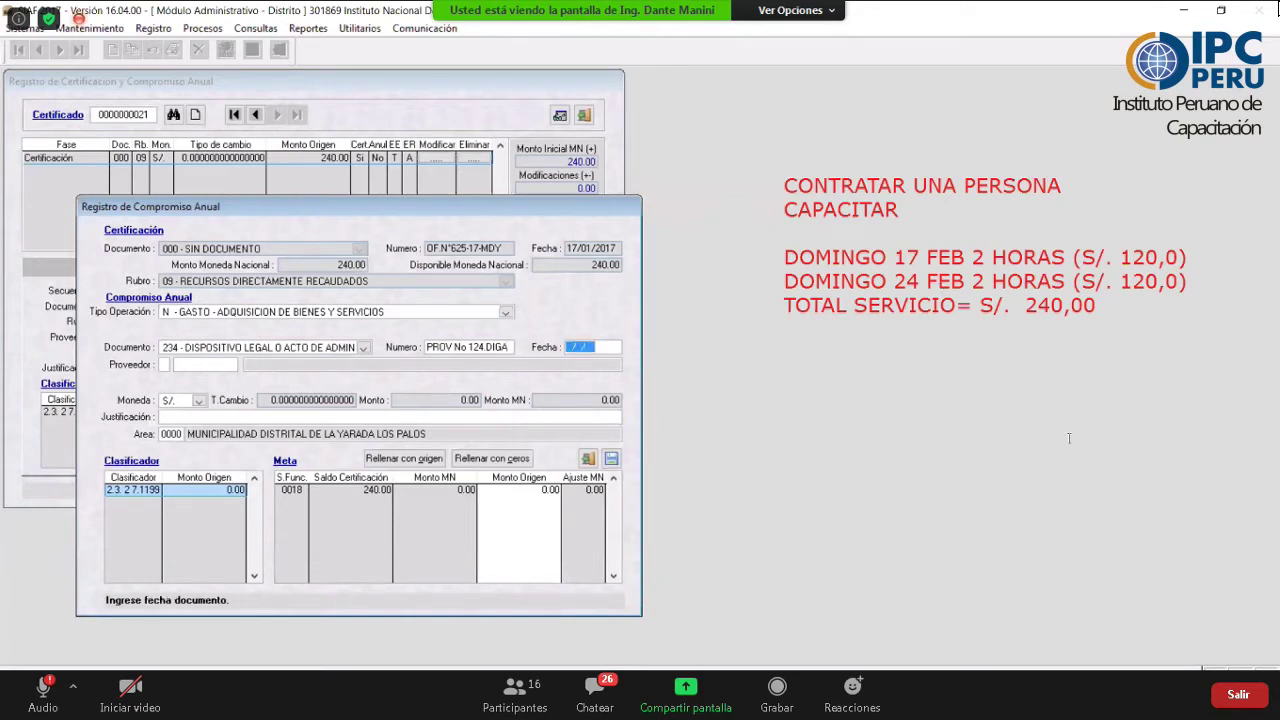
{"action": "type", "text": "17/01/2017"}
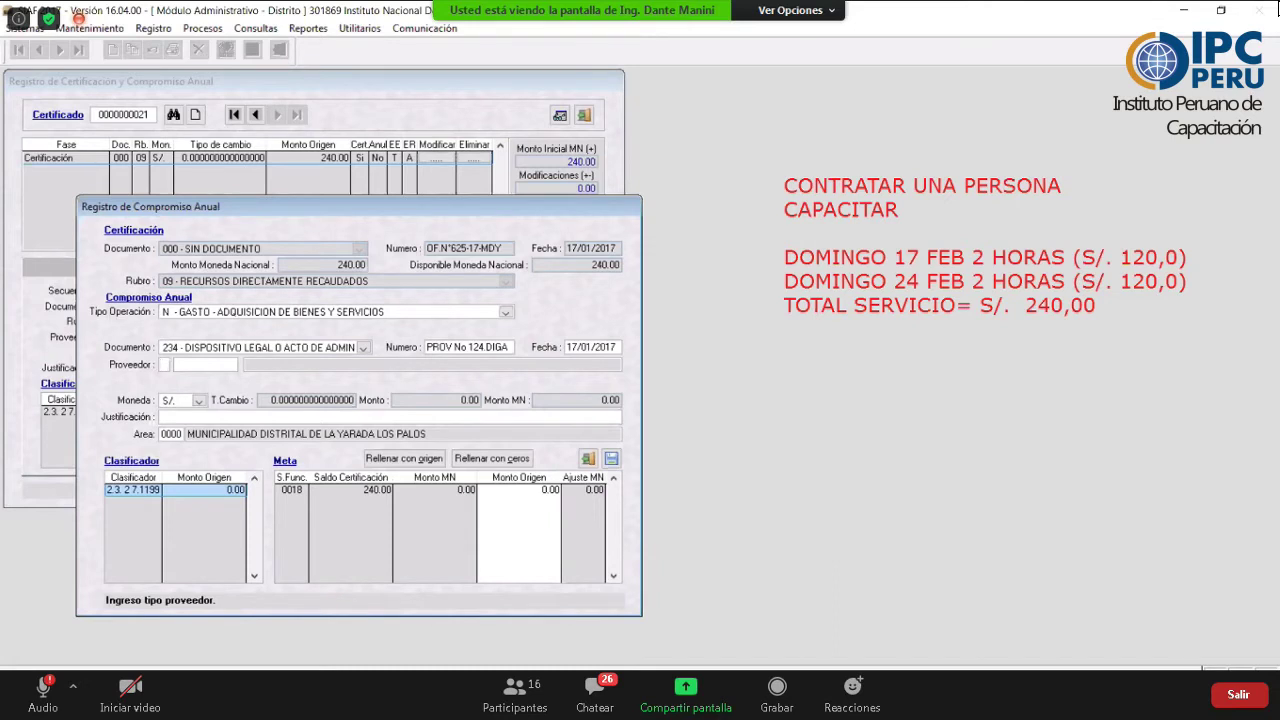
- Set the provider type to 1 RUC
{"action": "key", "text": "Return"}
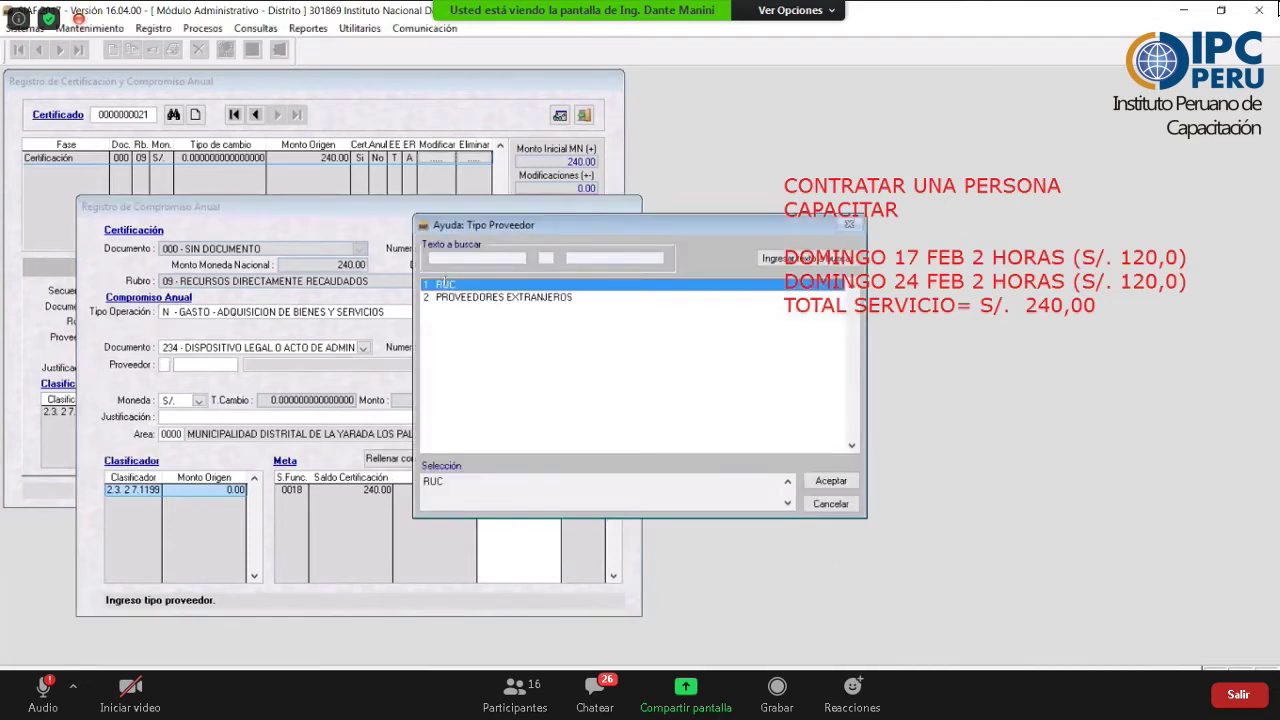
{"action": "key", "text": "Tab"}
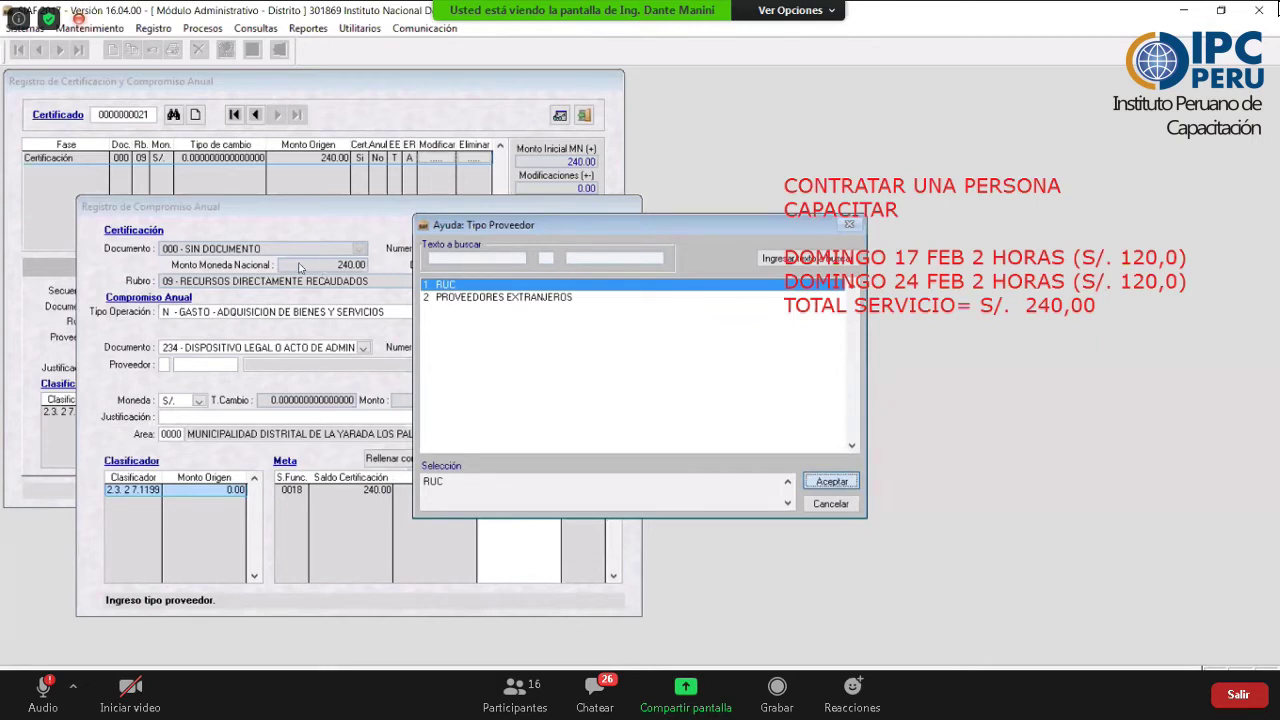
{"action": "key", "text": "Return"}
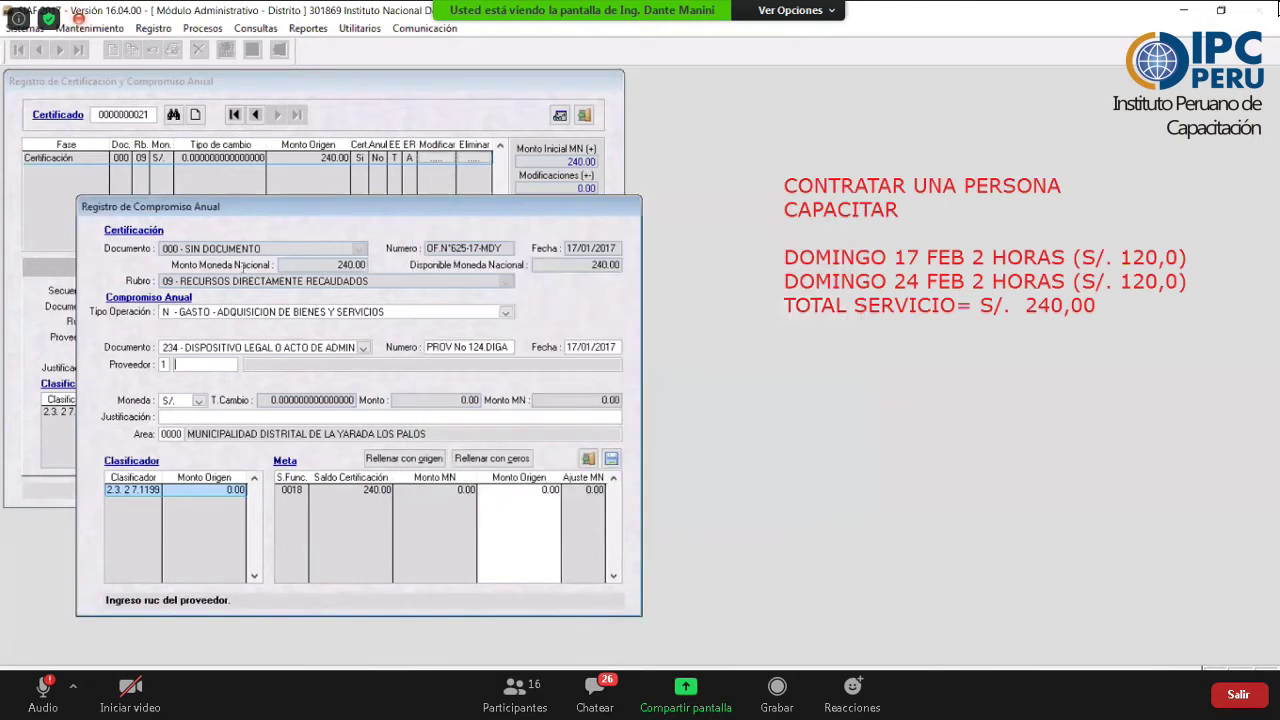
- Search the provider catalogue by the provider's first name and confirm the intended provider
{"action": "key", "text": "Return"}
{"action": "type", "text": "CARLOS"}
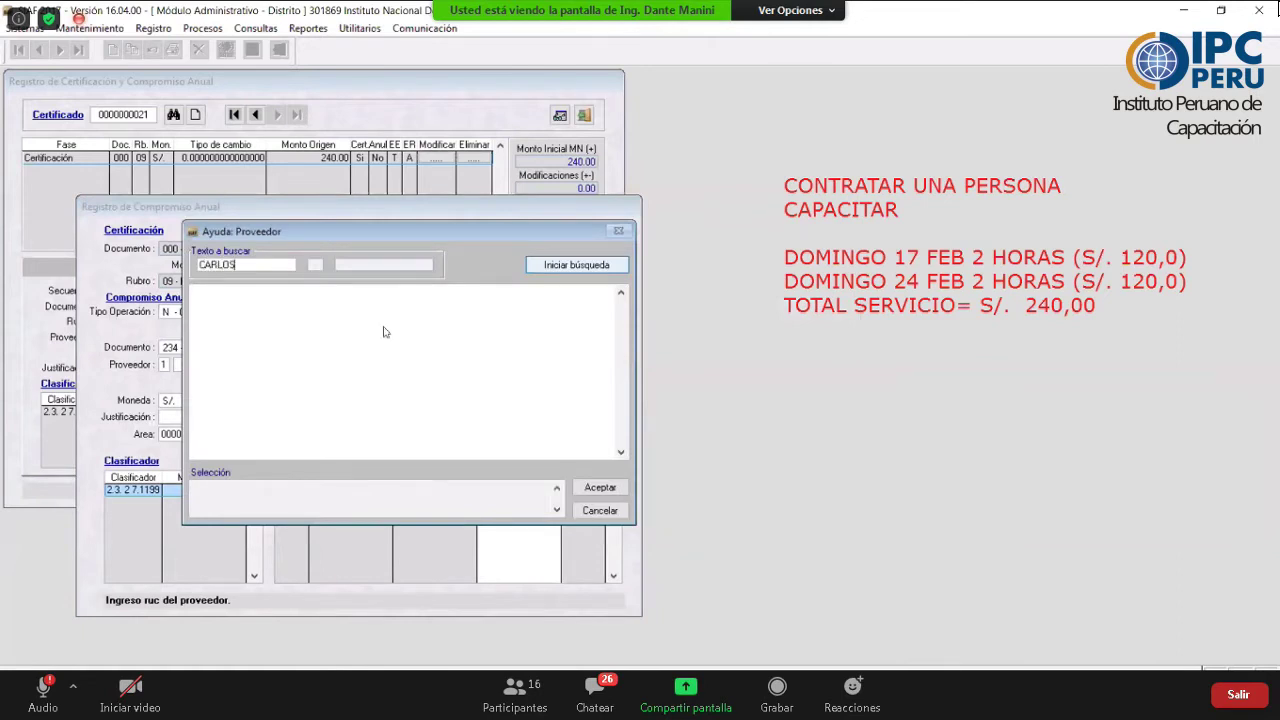
{"action": "left_click", "coordinate": [548, 265]}
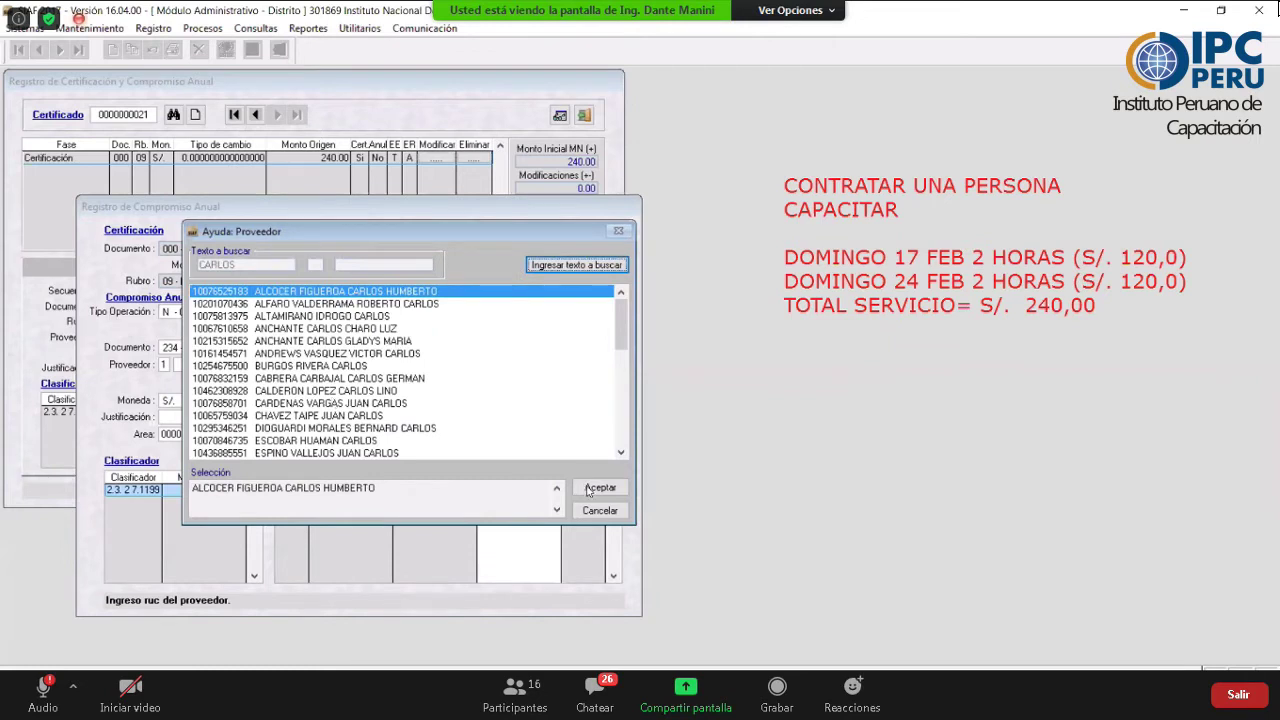
{"action": "left_click", "coordinate": [300, 390]}
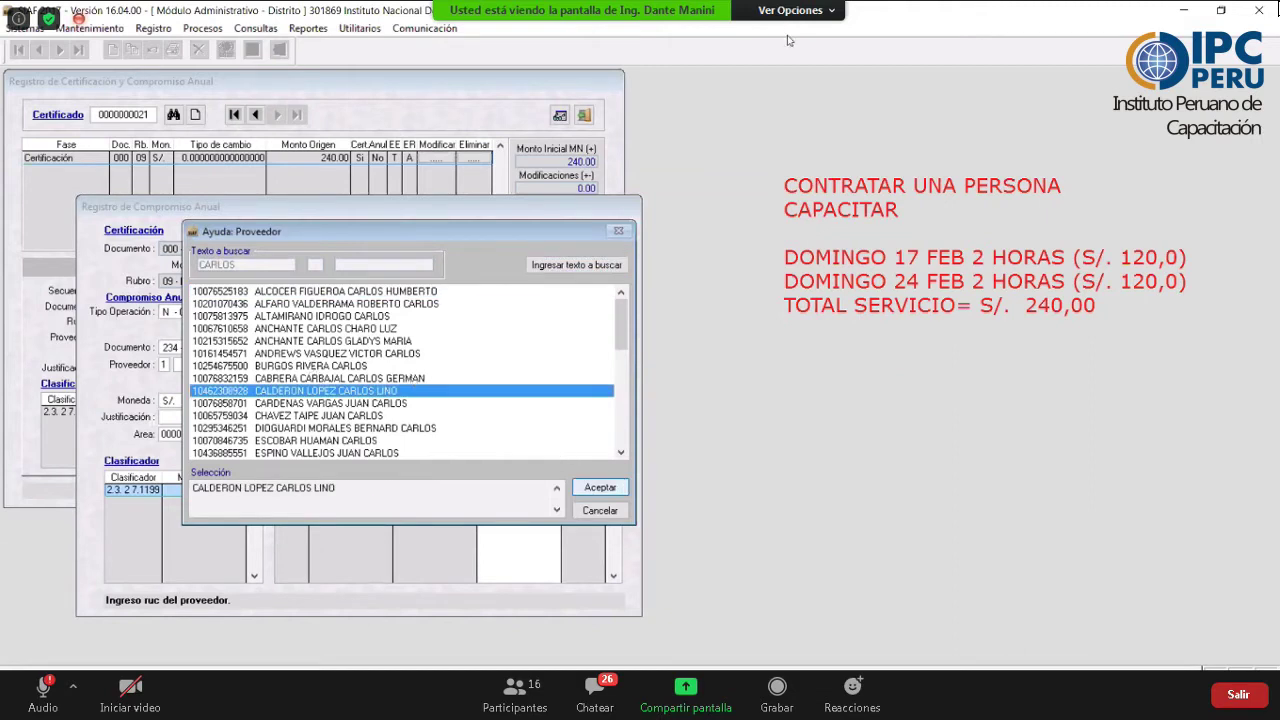
{"action": "key", "text": "Return"}
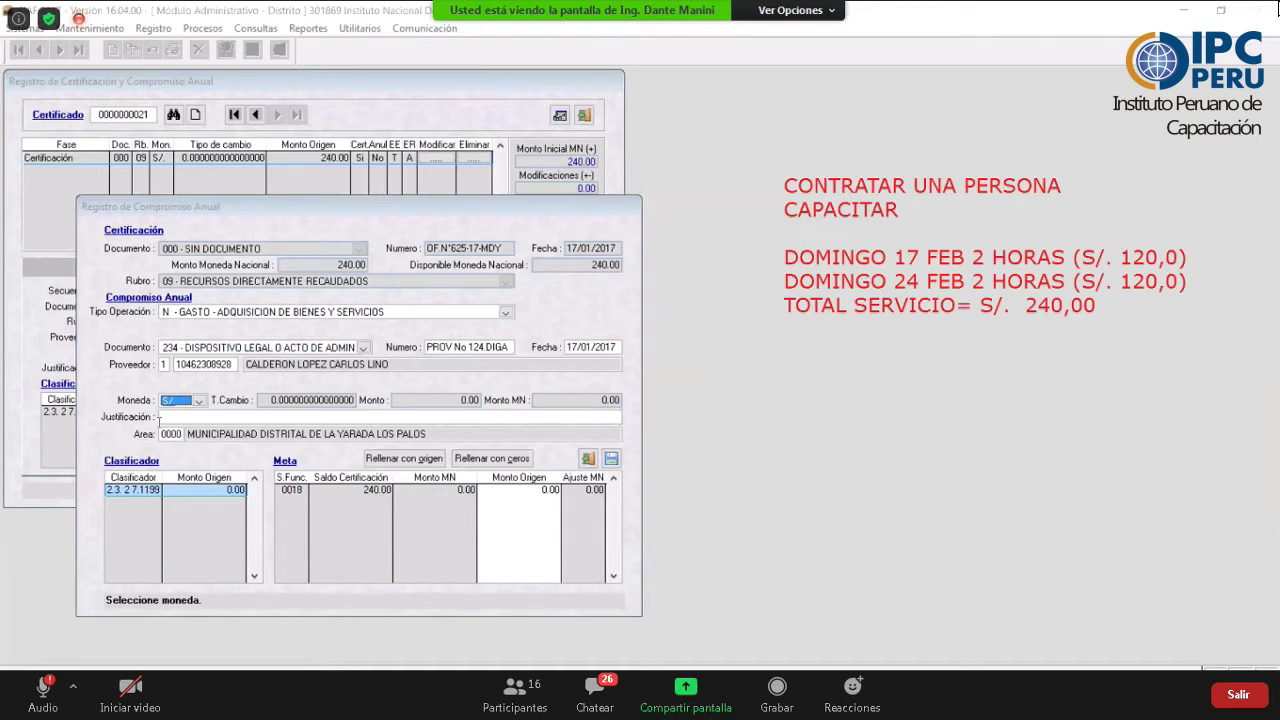
- Add justification 'GATSOS POR CAPACITACION PARA ACTV CICLODIA LOS DIAS 17 Y 24 FEB', fill amounts with 240.00, save
{"action": "left_click", "coordinate": [162, 417]}
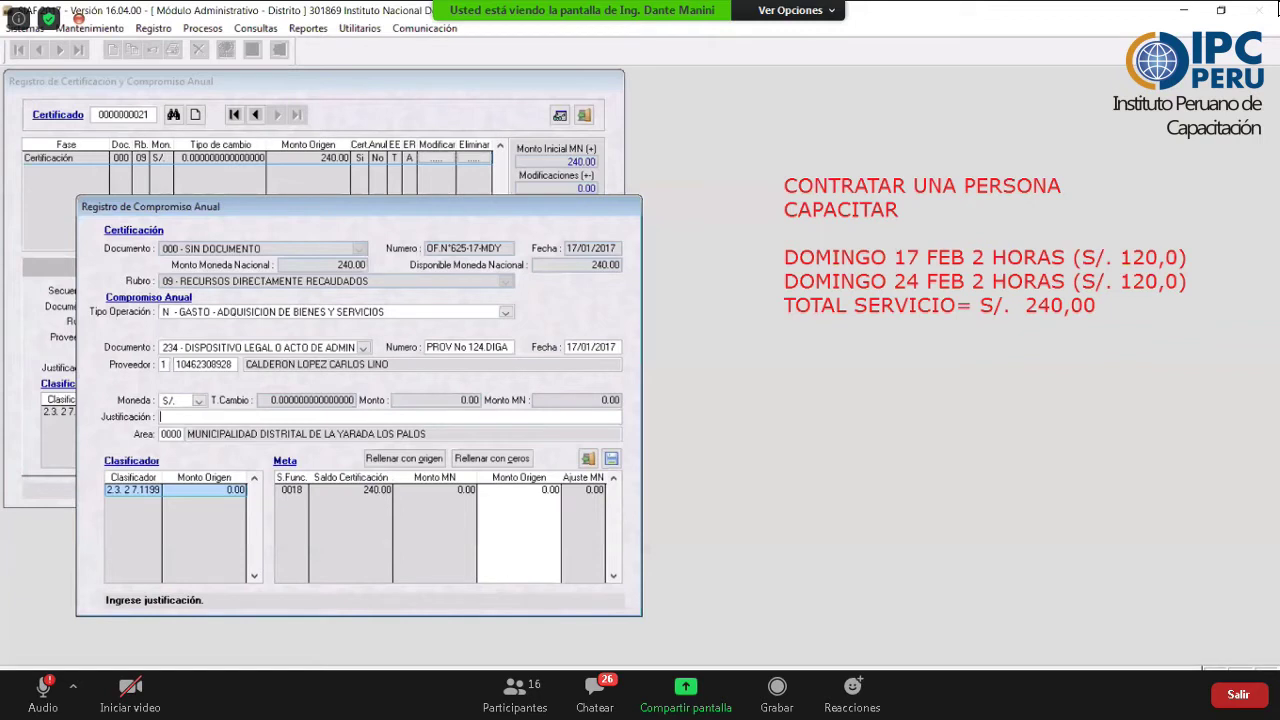
{"action": "type", "text": "GATSOS POR CAPACITACION PARA ACTV CICLODI"}
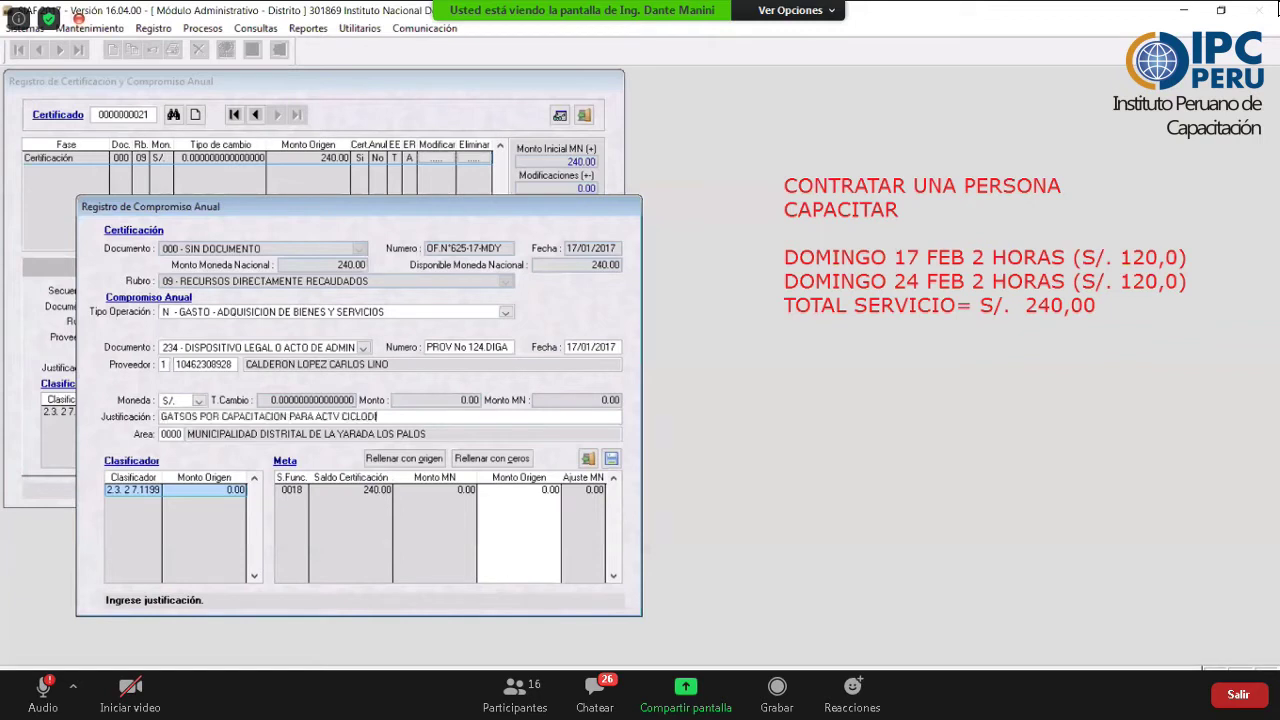
{"action": "type", "text": "A LOS DIAS 17 Y 24 FEB"}
{"action": "left_click_drag", "start_coordinate": [353, 444], "coordinate": [454, 471]}
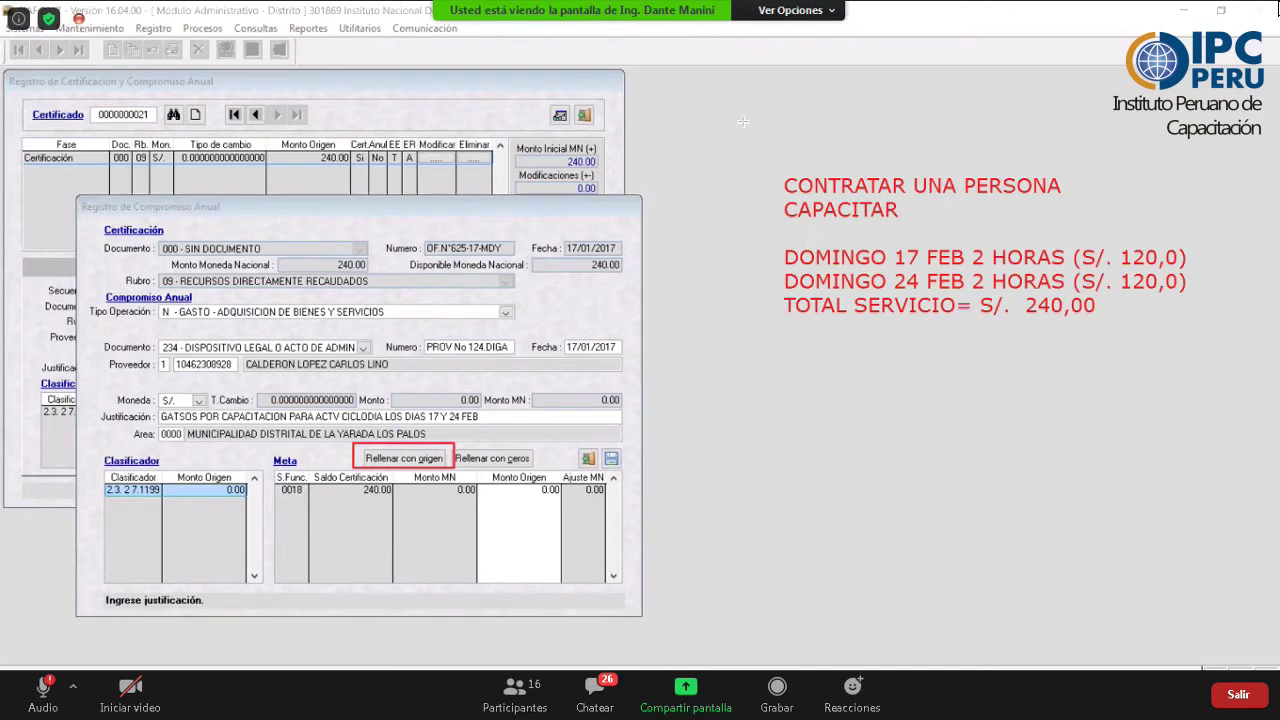
{"action": "left_click", "coordinate": [379, 457]}
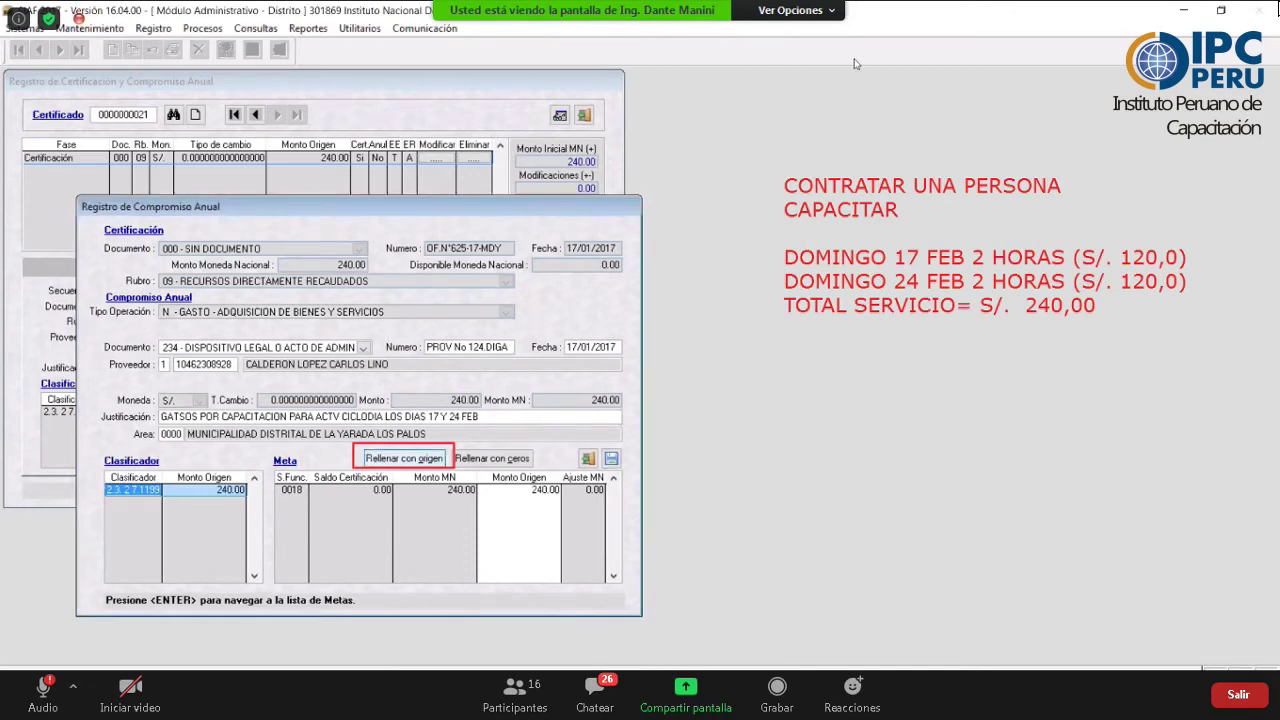
{"action": "left_click", "coordinate": [506, 368]}
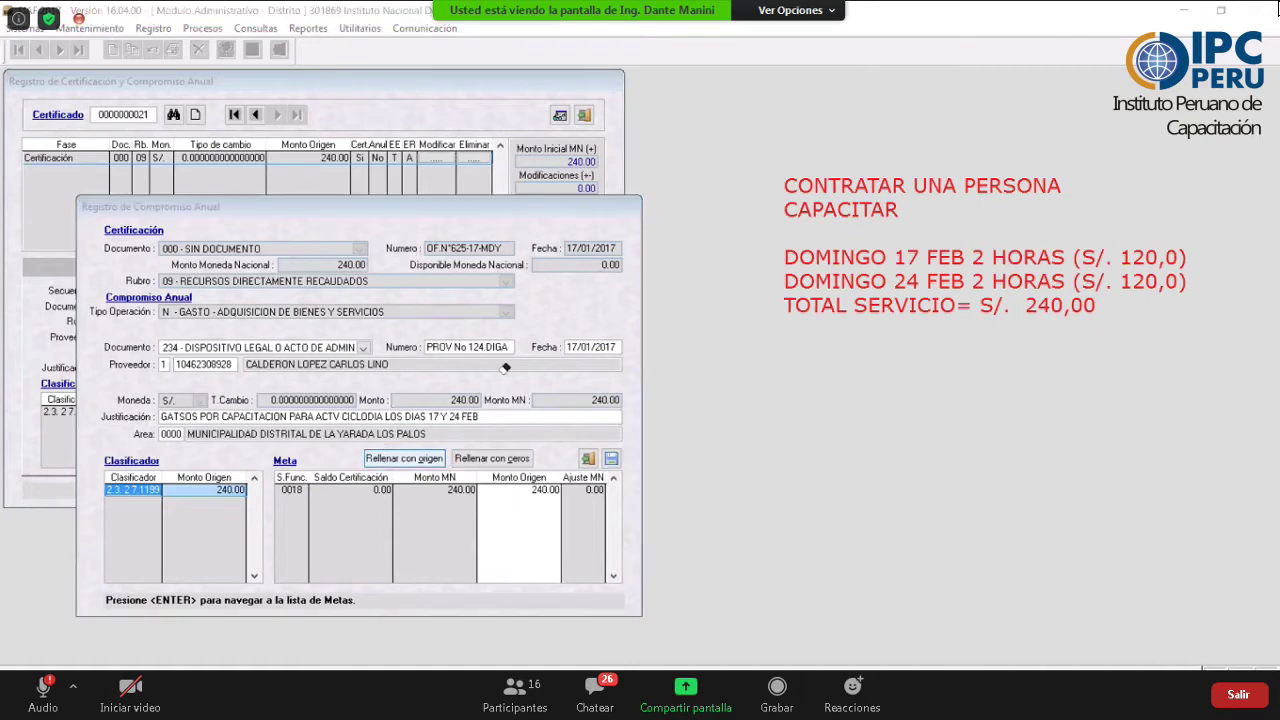
{"action": "left_click", "coordinate": [611, 461]}
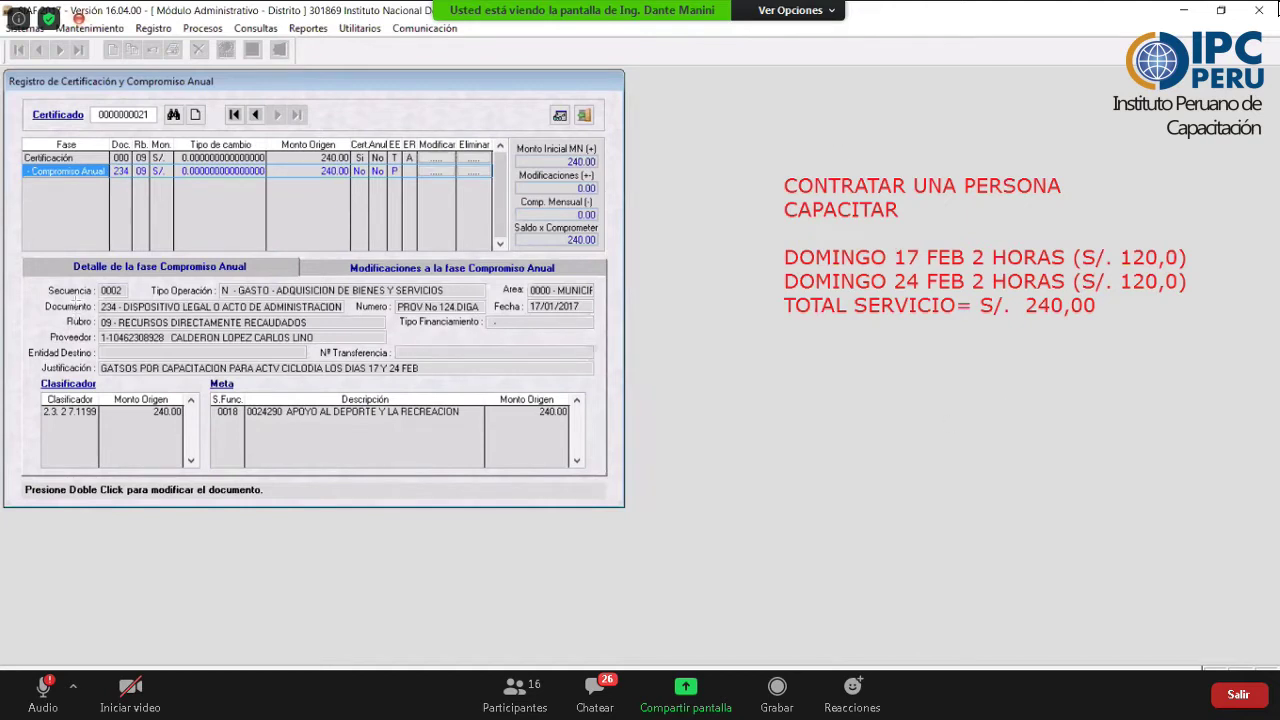
- Review the saved 240.00 Compromiso Anual with document 234 and select its row in the Fase grid
{"action": "left_click_drag", "start_coordinate": [35, 298], "coordinate": [176, 312]}
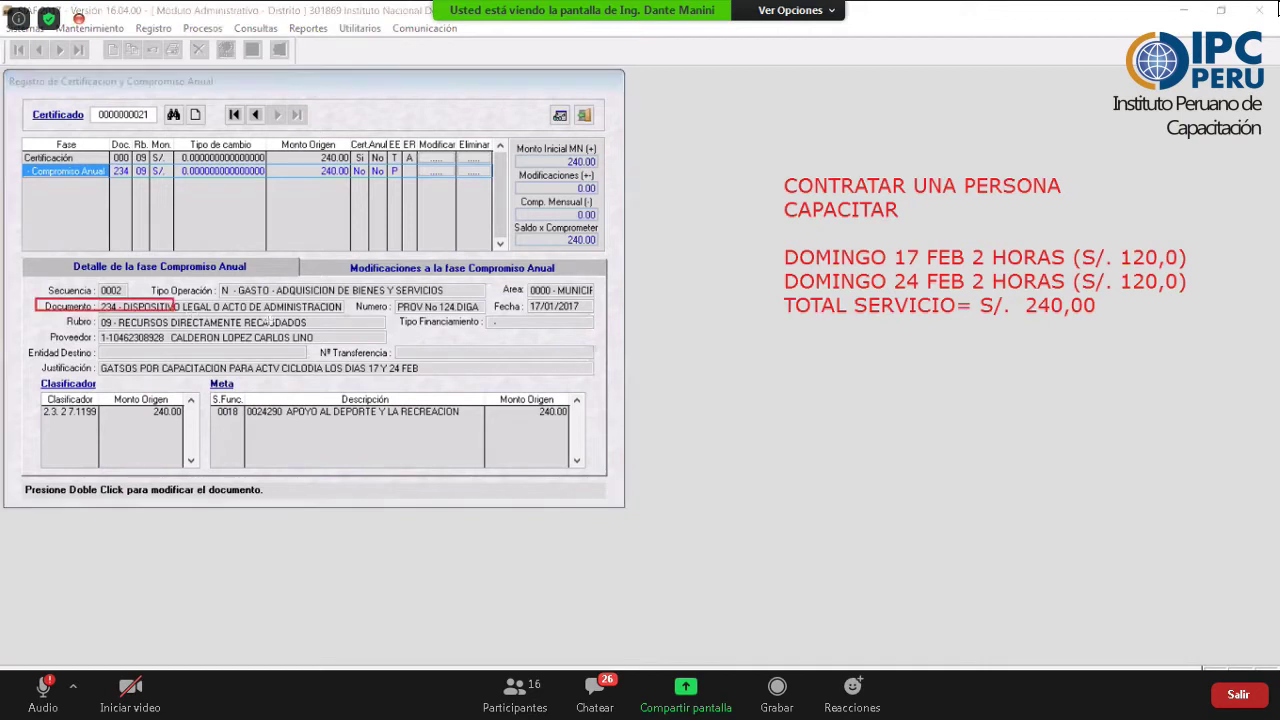
{"action": "left_click_drag", "start_coordinate": [328, 322], "coordinate": [349, 314]}
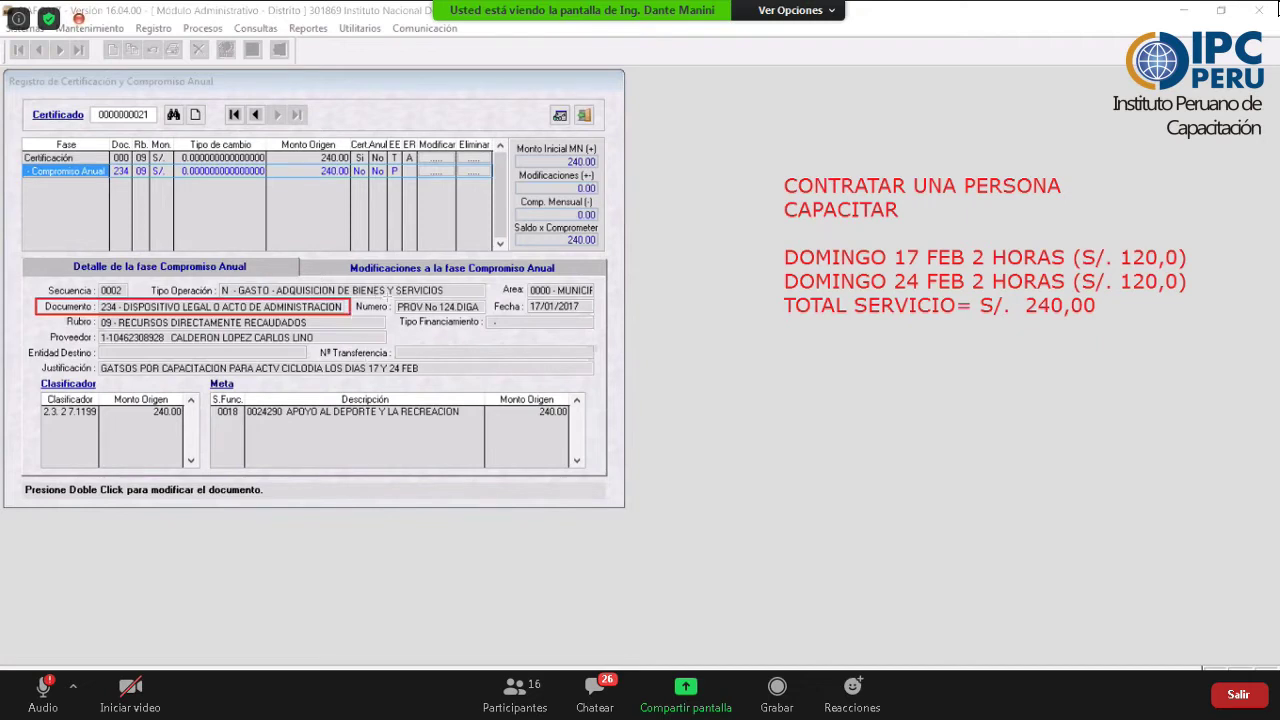
{"action": "left_click_drag", "start_coordinate": [377, 297], "coordinate": [497, 316]}
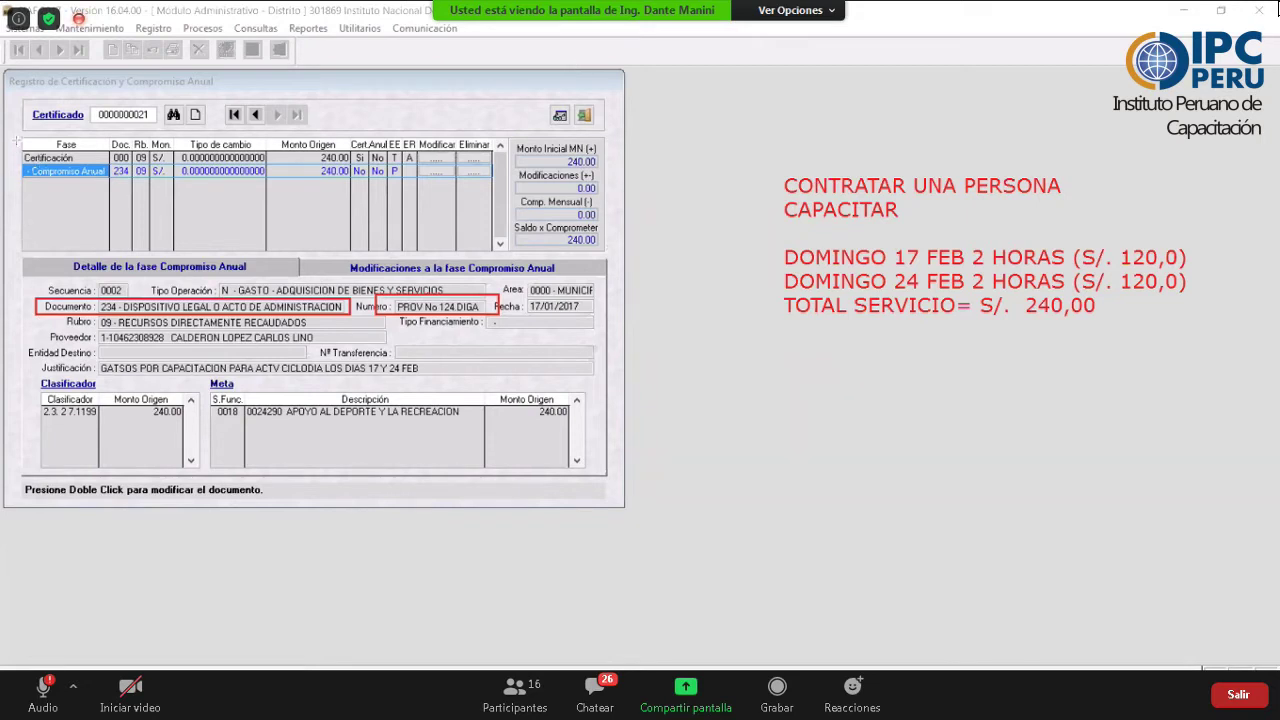
{"action": "mouse_move", "coordinate": [16, 142]}
{"action": "left_mouse_down"}
{"action": "mouse_move", "coordinate": [212, 170]}
{"action": "mouse_move", "coordinate": [607, 167]}
{"action": "left_mouse_up"}
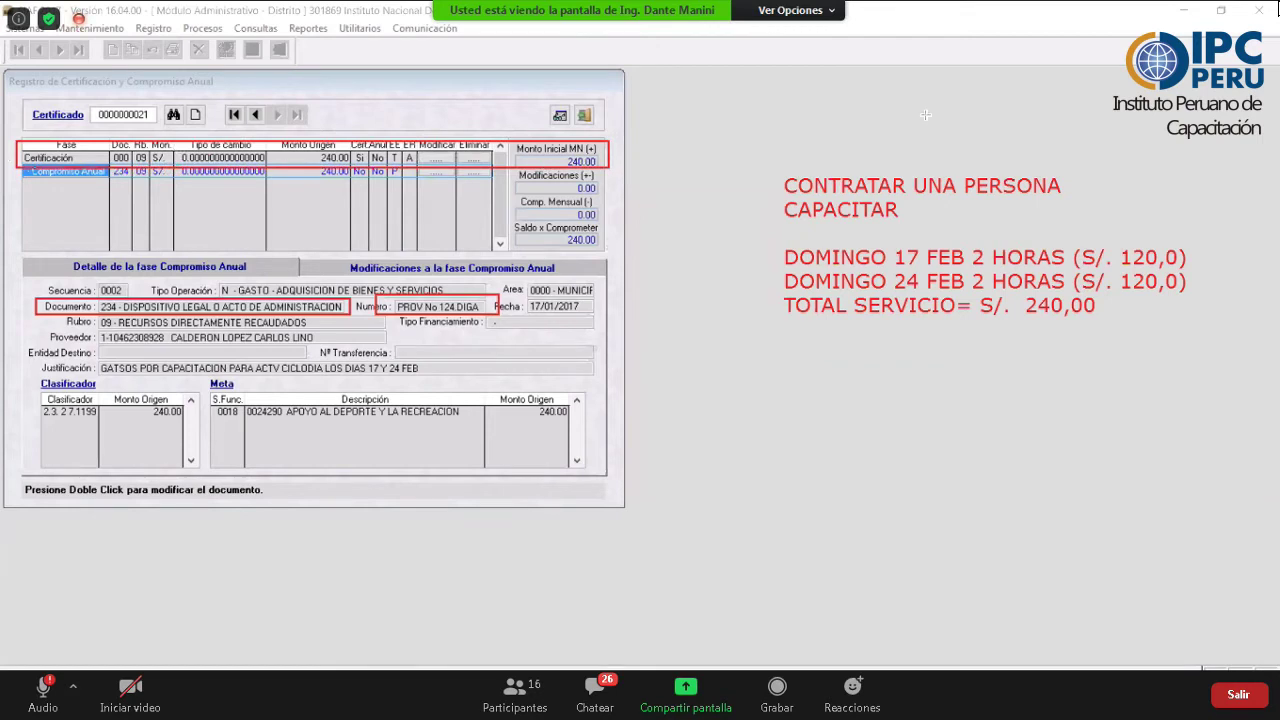
{"action": "left_click", "coordinate": [278, 143]}
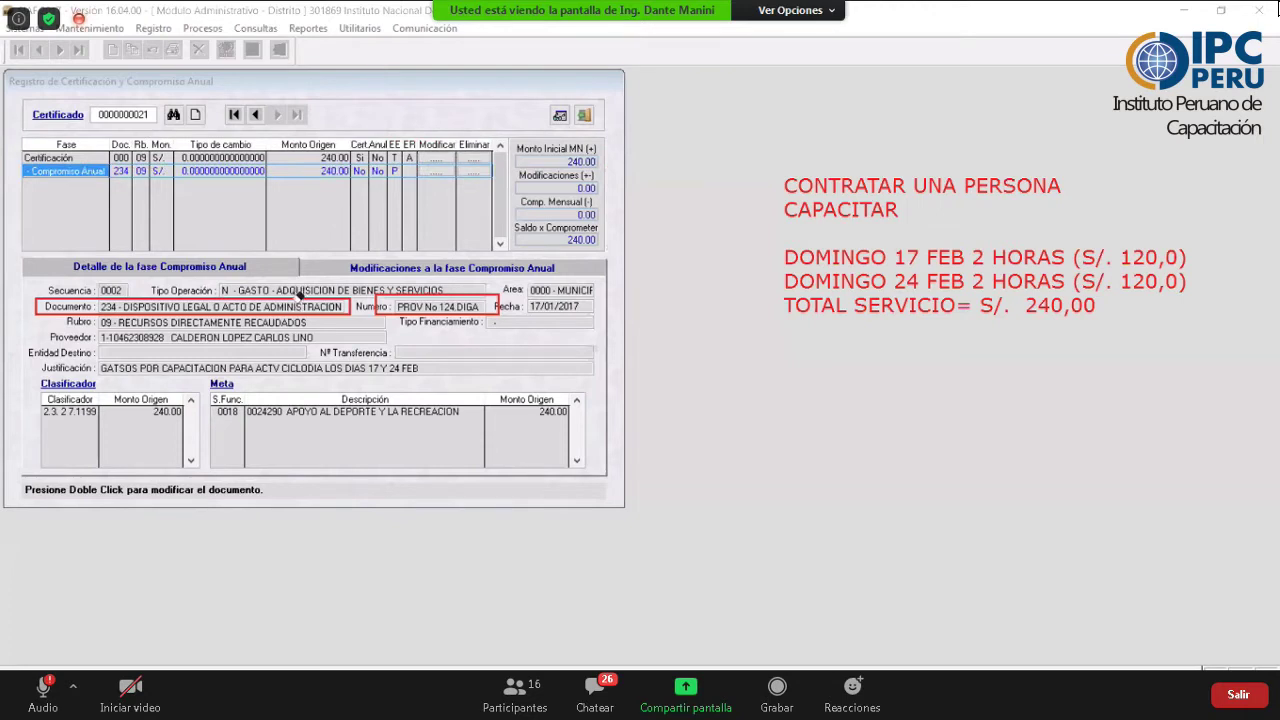
{"action": "left_click", "coordinate": [470, 297]}
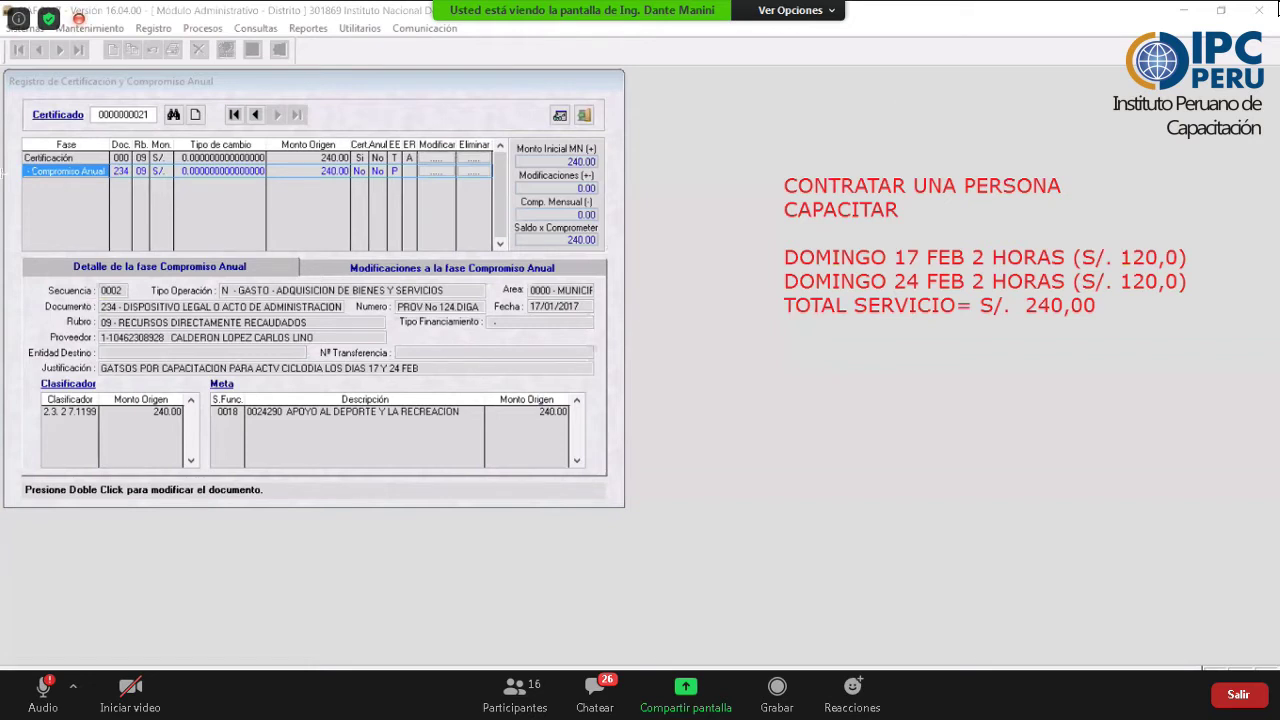
{"action": "left_click_drag", "start_coordinate": [10, 139], "coordinate": [609, 186]}
{"action": "left_click", "coordinate": [85, 171]}
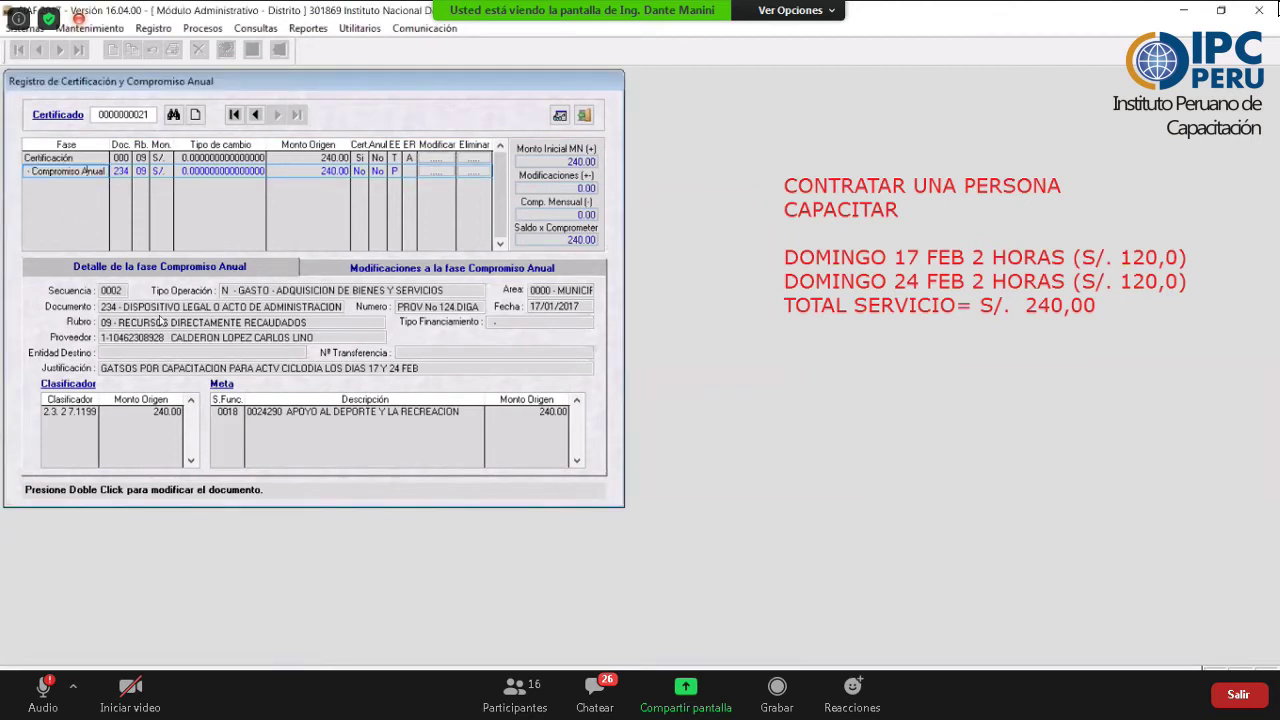
- Enable the Compromiso Anual for sending, check its row, and close the certification register
{"action": "right_click", "coordinate": [68, 213]}
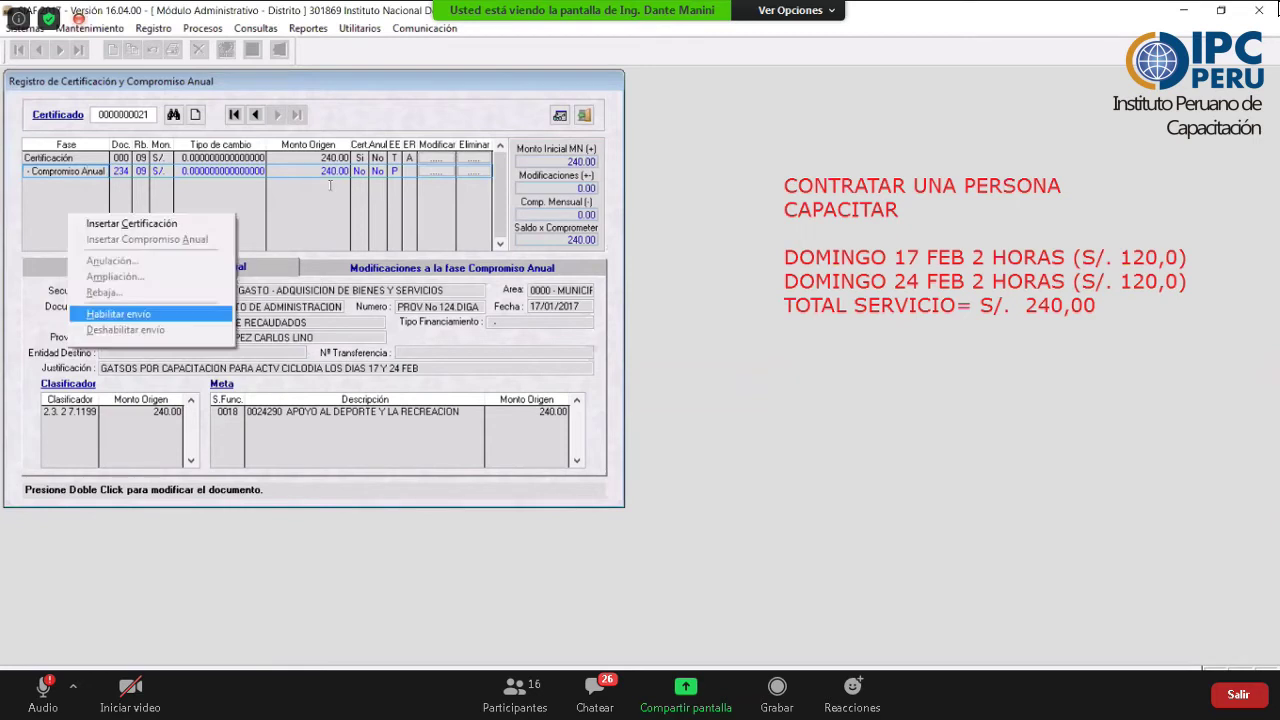
{"action": "key", "text": "Return"}
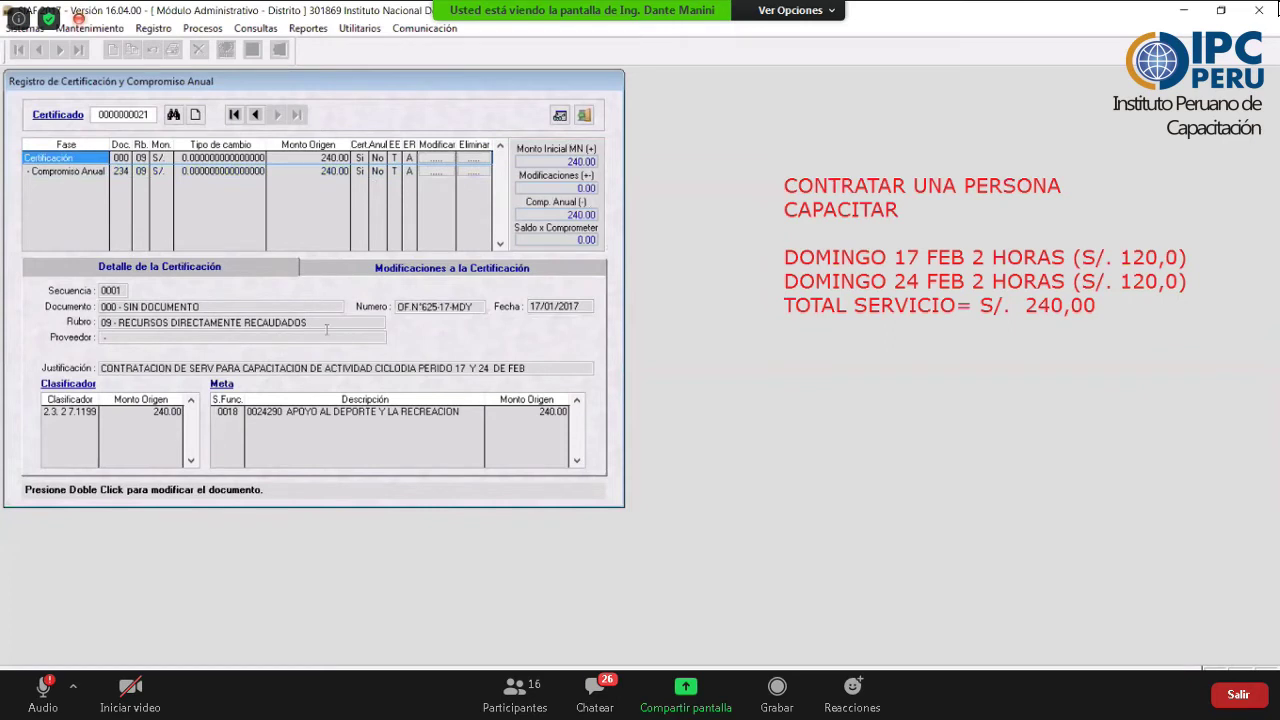
{"action": "left_click", "coordinate": [74, 172]}
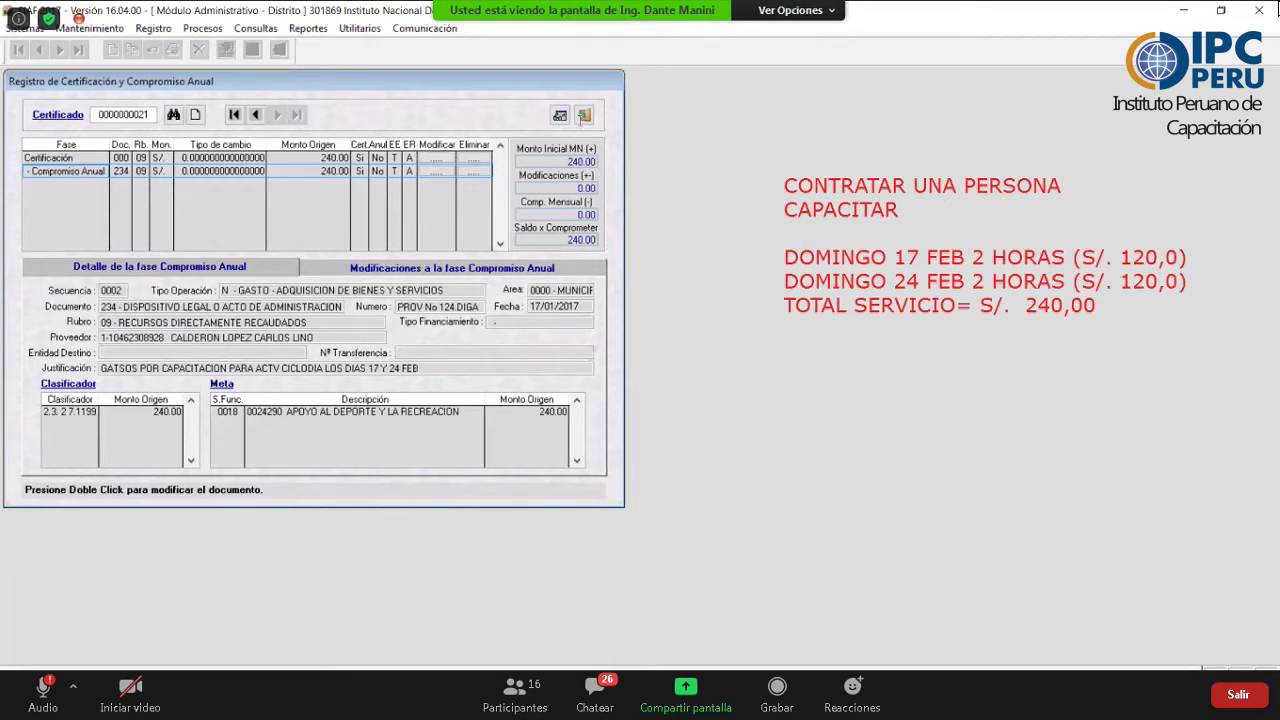
{"action": "left_click", "coordinate": [584, 116]}
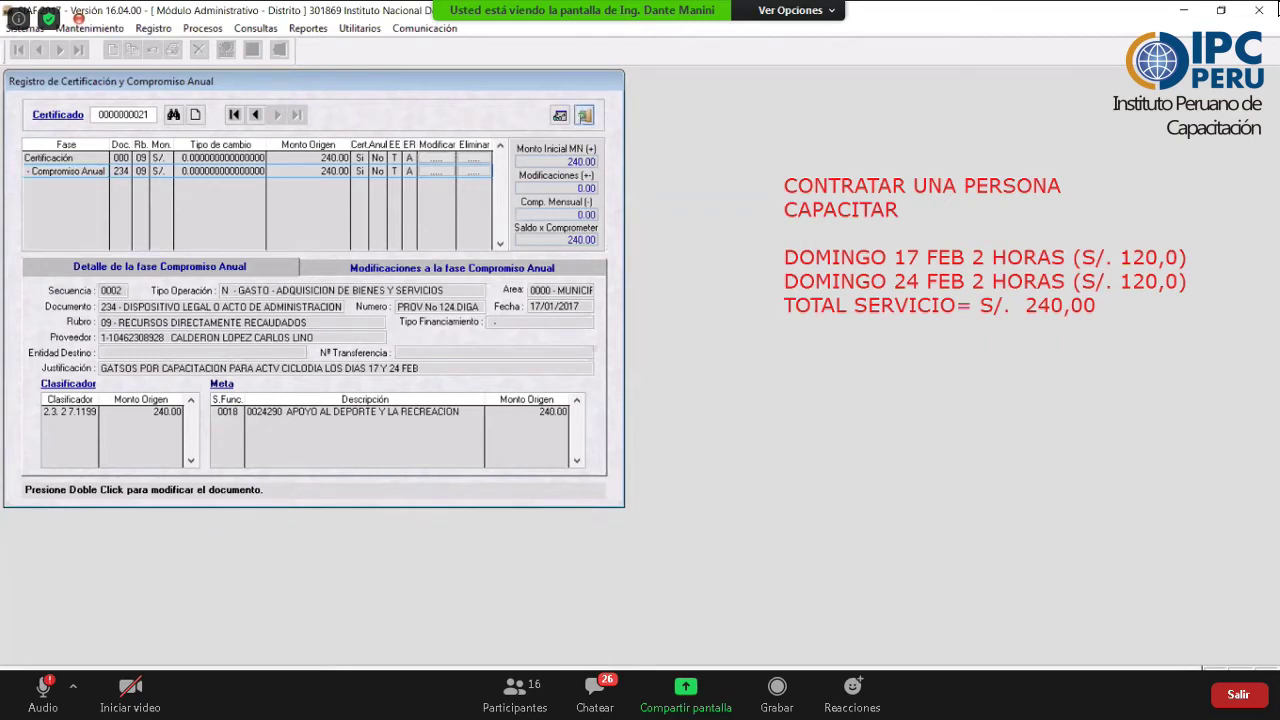
{"action": "left_click", "coordinate": [160, 28]}
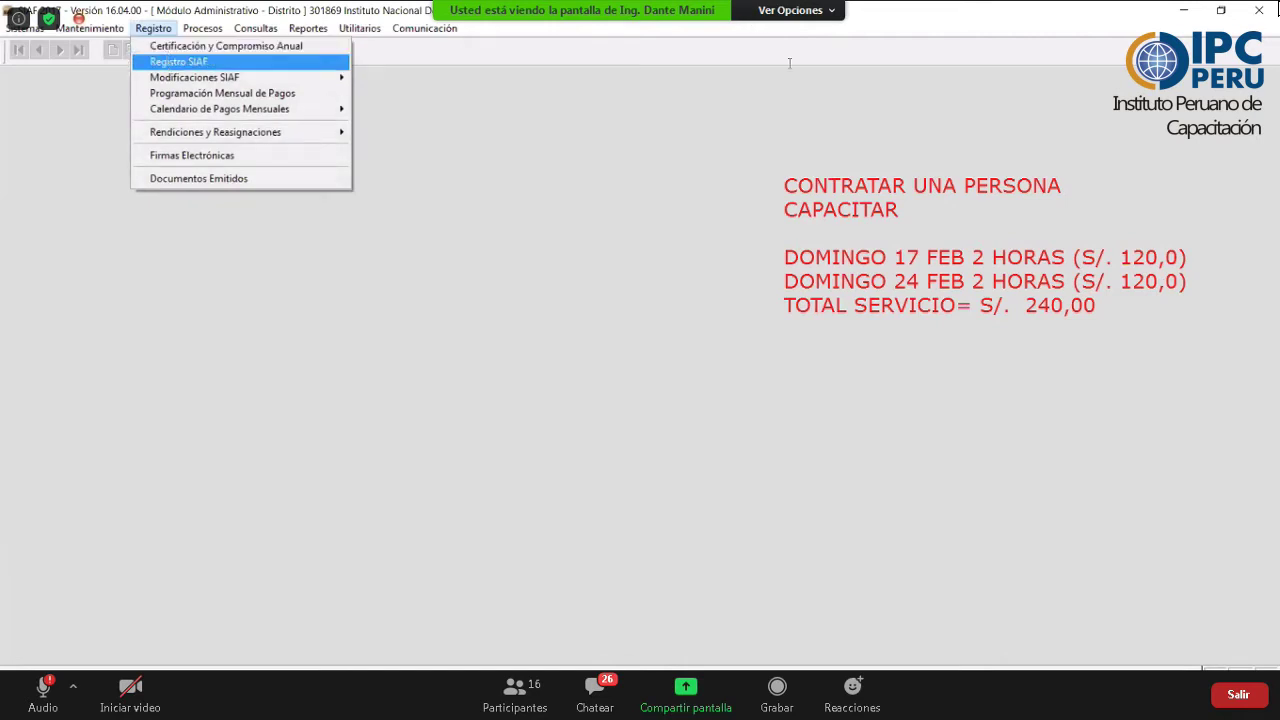
{"action": "left_click", "coordinate": [860, 131]}
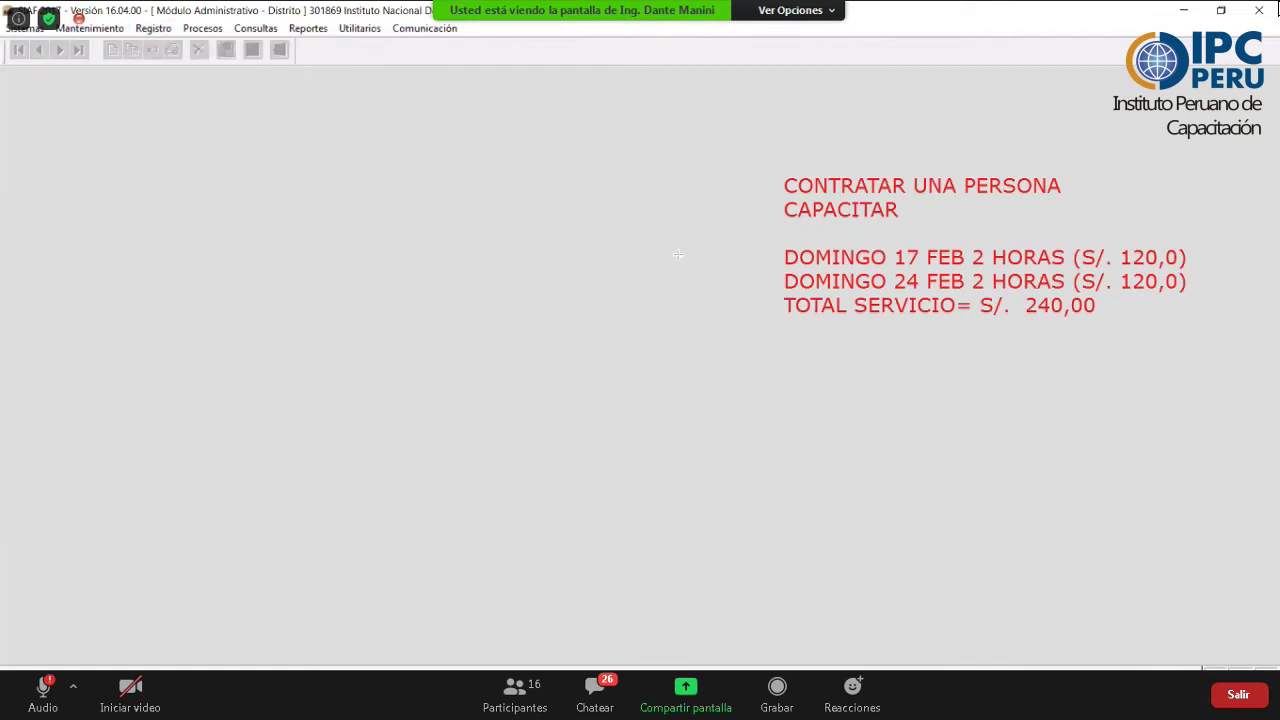
{"action": "left_click_drag", "start_coordinate": [704, 259], "coordinate": [779, 258]}
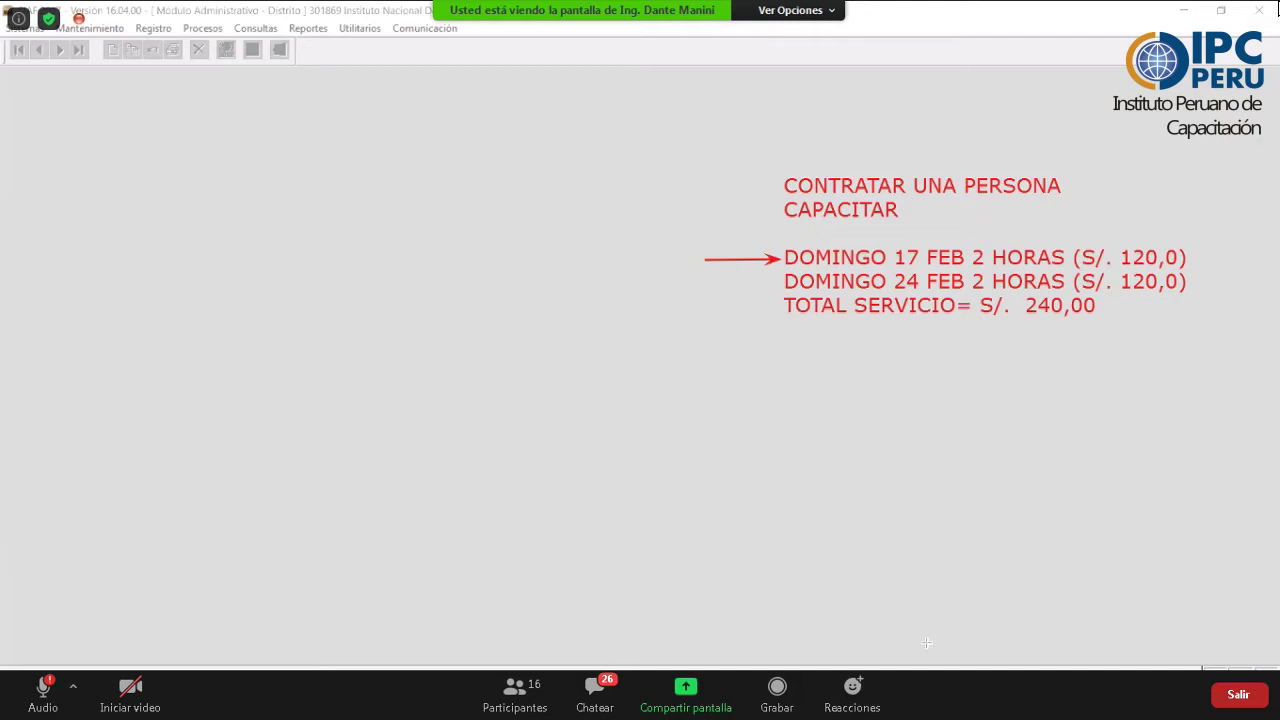
{"action": "left_click", "coordinate": [152, 30]}
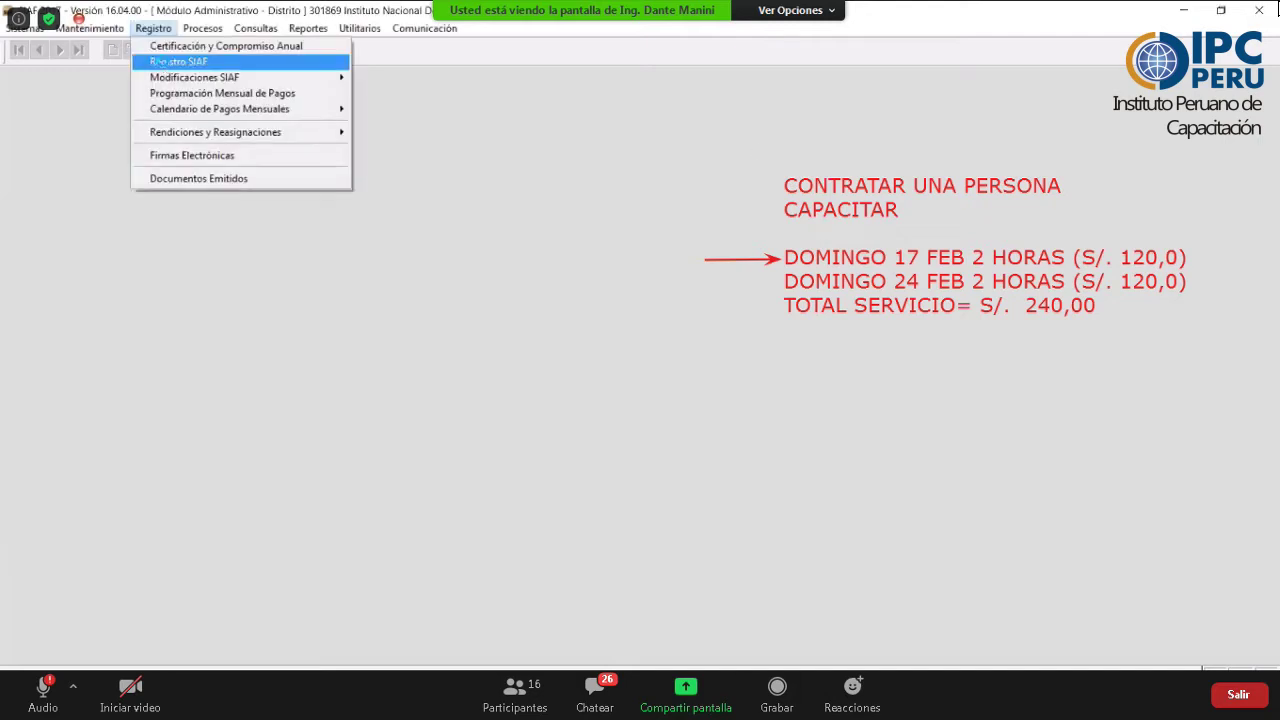
{"action": "left_click", "coordinate": [164, 63]}
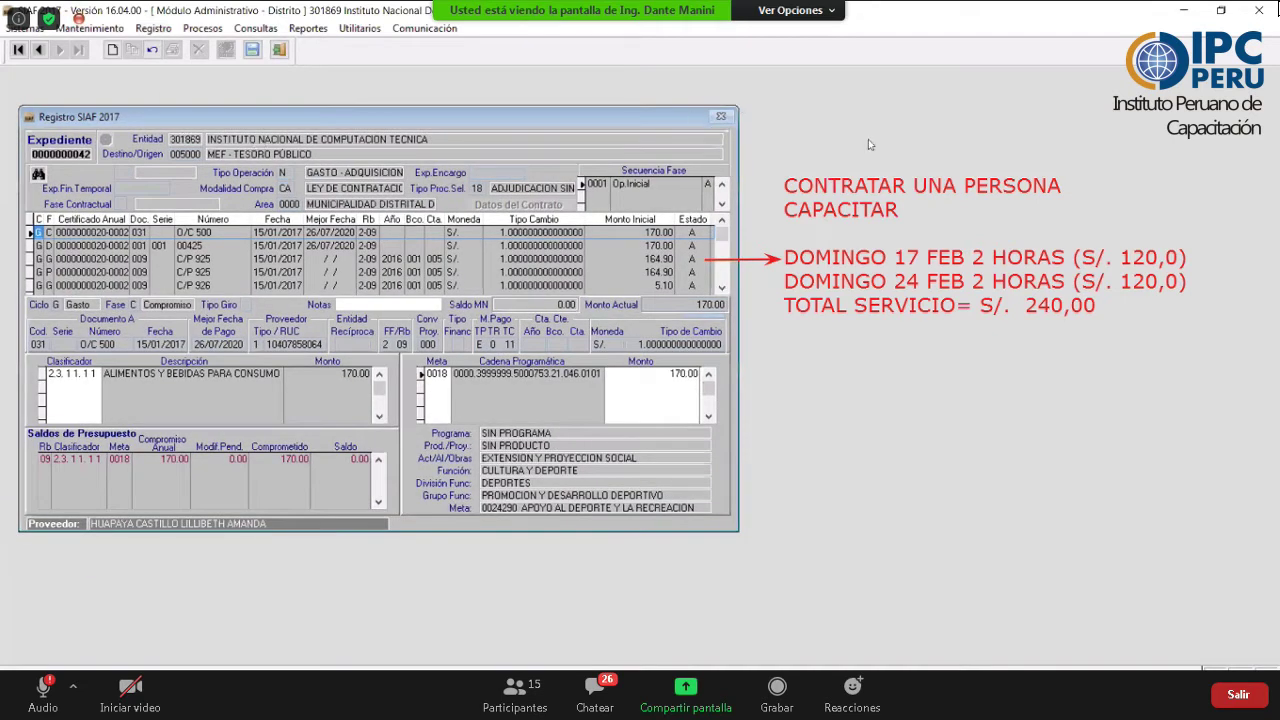
{"action": "left_click", "coordinate": [868, 139]}
{"action": "left_click_drag", "start_coordinate": [140, 533], "coordinate": [113, 52]}
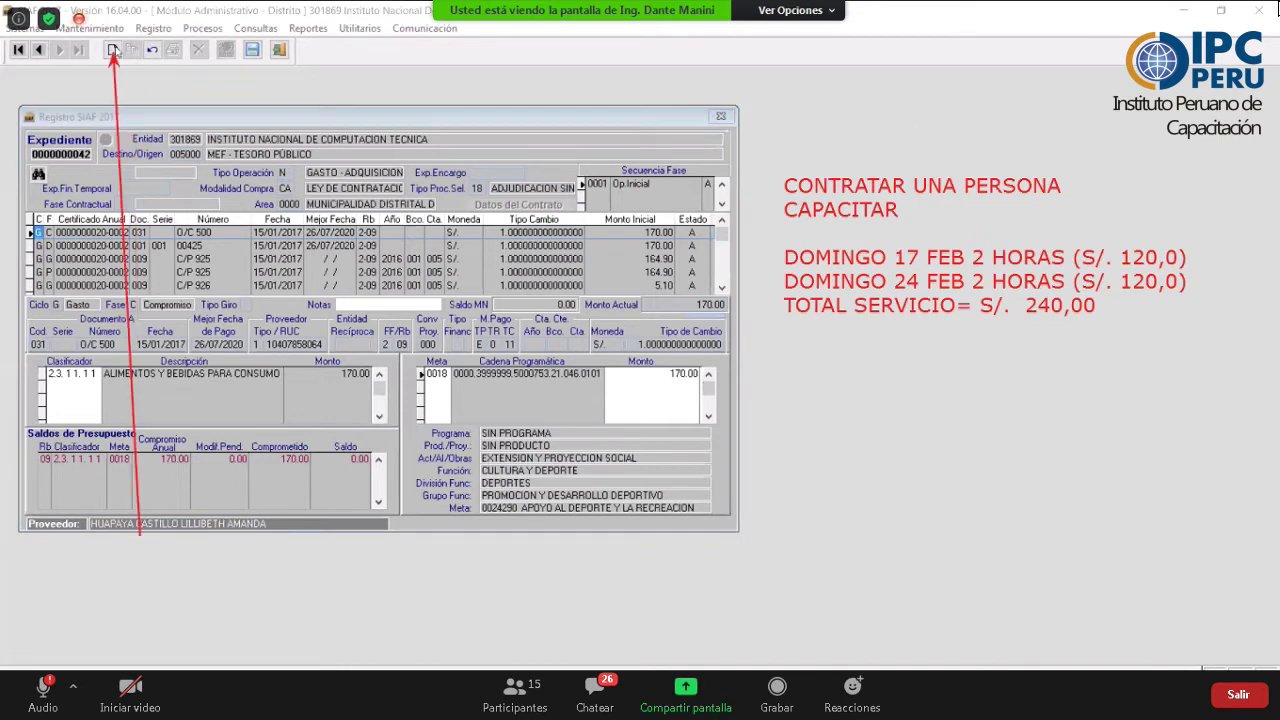
- Start a new expediente with operation type N GASTO - ADQUISICION
{"action": "left_click", "coordinate": [671, 70]}
{"action": "key", "text": "ctrl+n"}
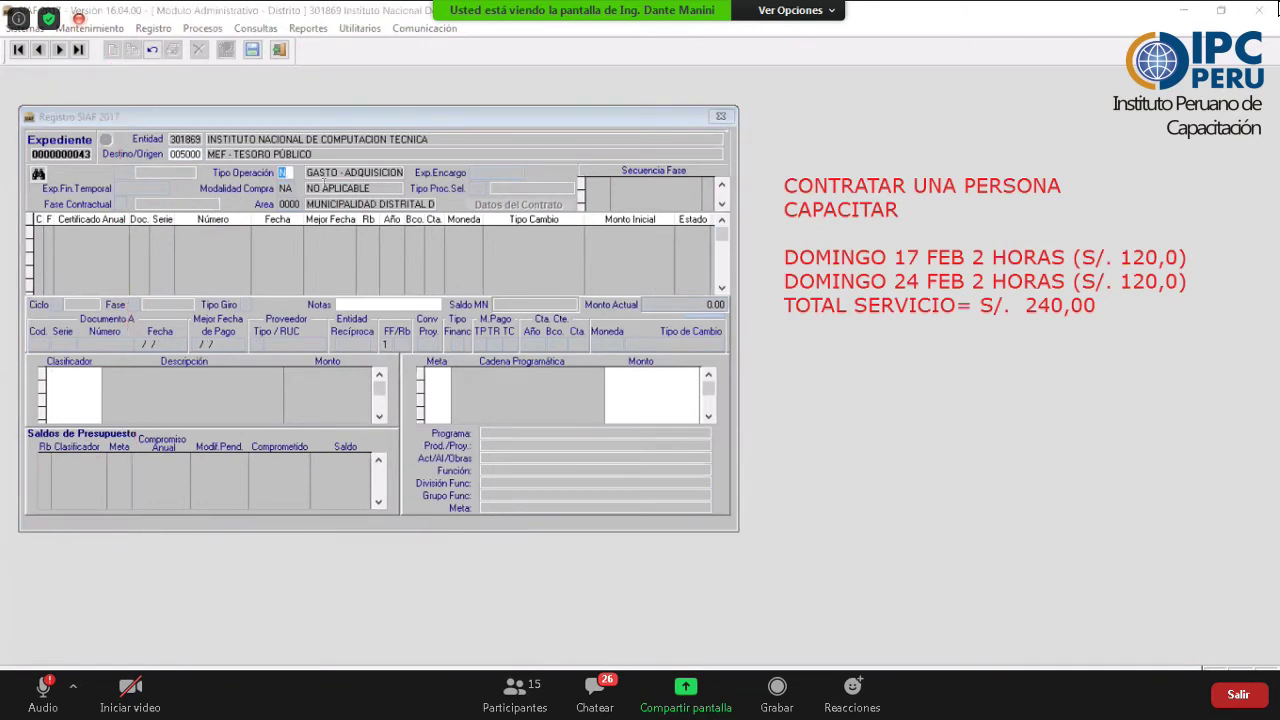
{"action": "left_click", "coordinate": [297, 177]}
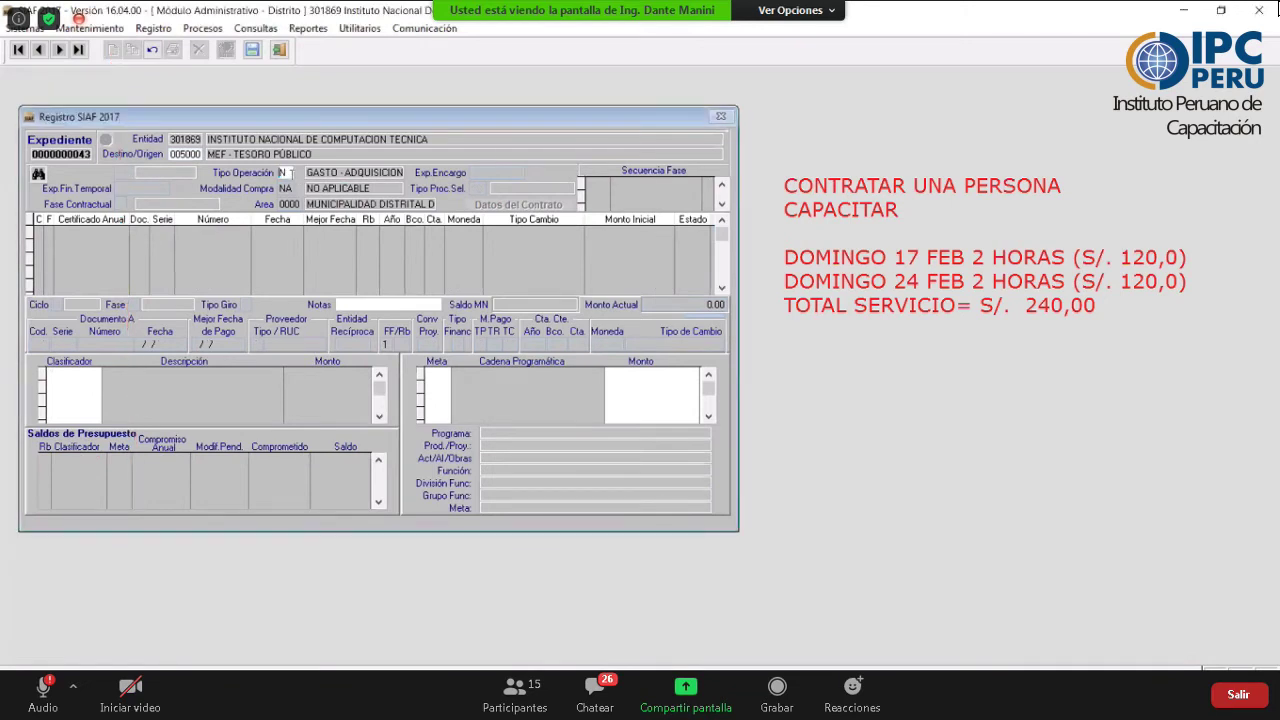
{"action": "double_click", "coordinate": [293, 177]}
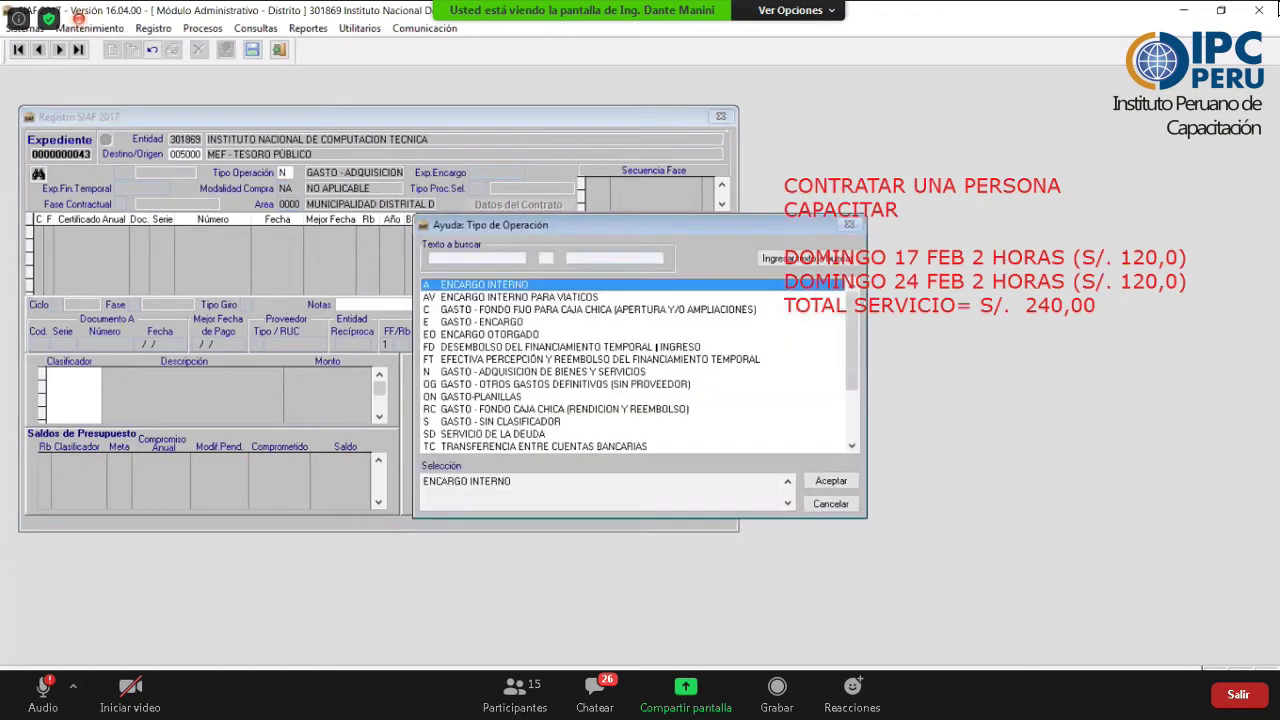
{"action": "key", "text": "Down"}
{"action": "key", "text": "Down"}
{"action": "key", "text": "Down"}
{"action": "key", "text": "Down"}
{"action": "key", "text": "Down"}
{"action": "key", "text": "Down"}
{"action": "key", "text": "Down"}
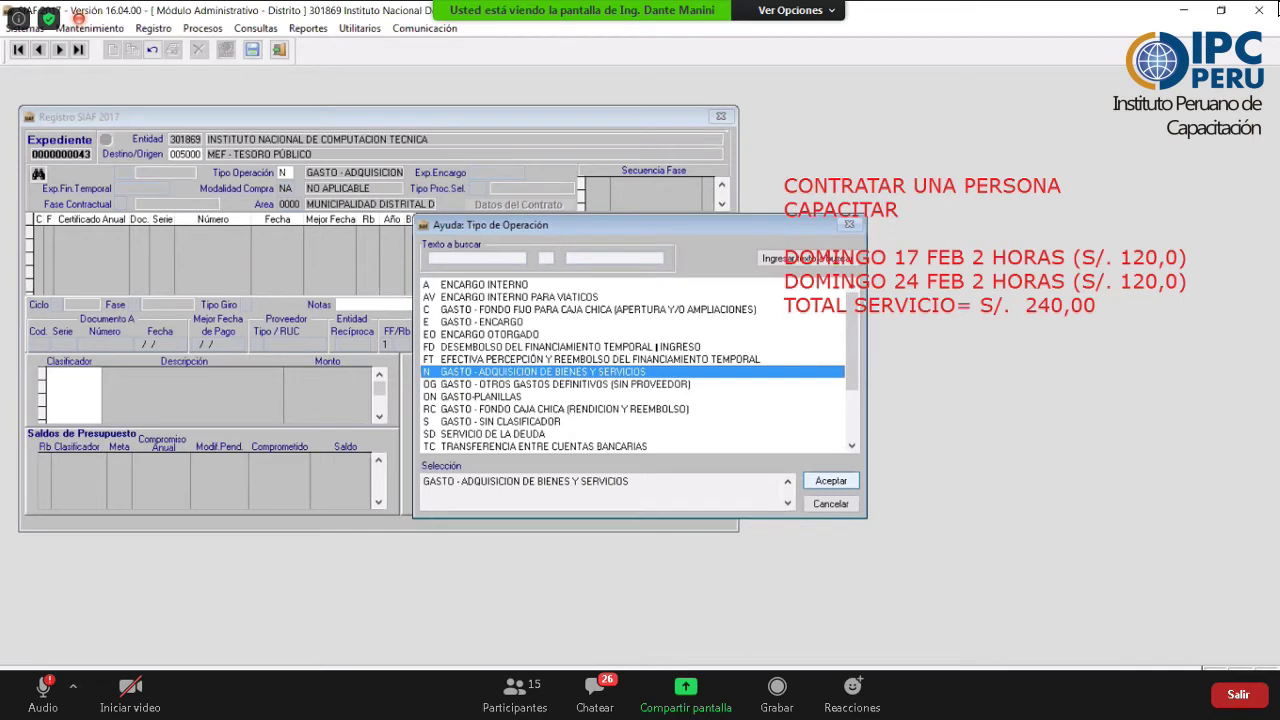
{"action": "key", "text": "Return"}
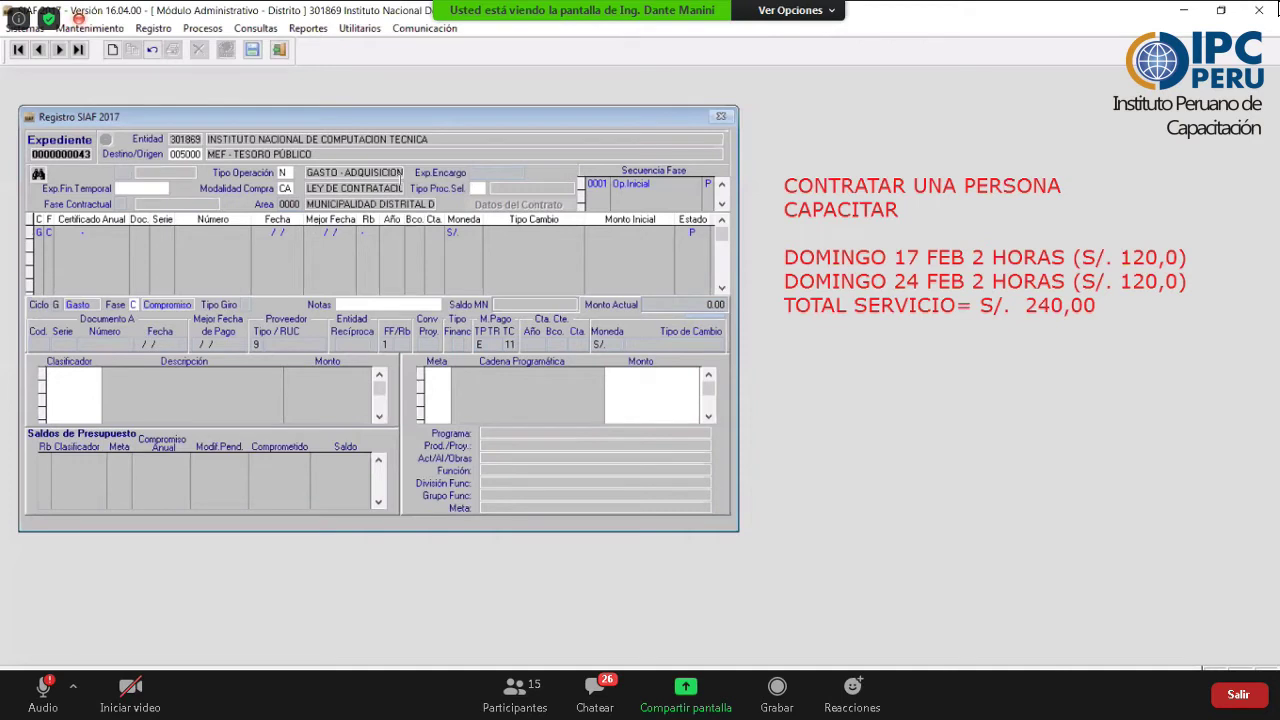
- Choose selection process 18 ADJUDICACION SIN PROCESO
{"action": "key", "text": "Return"}
{"action": "key", "text": "Down"}
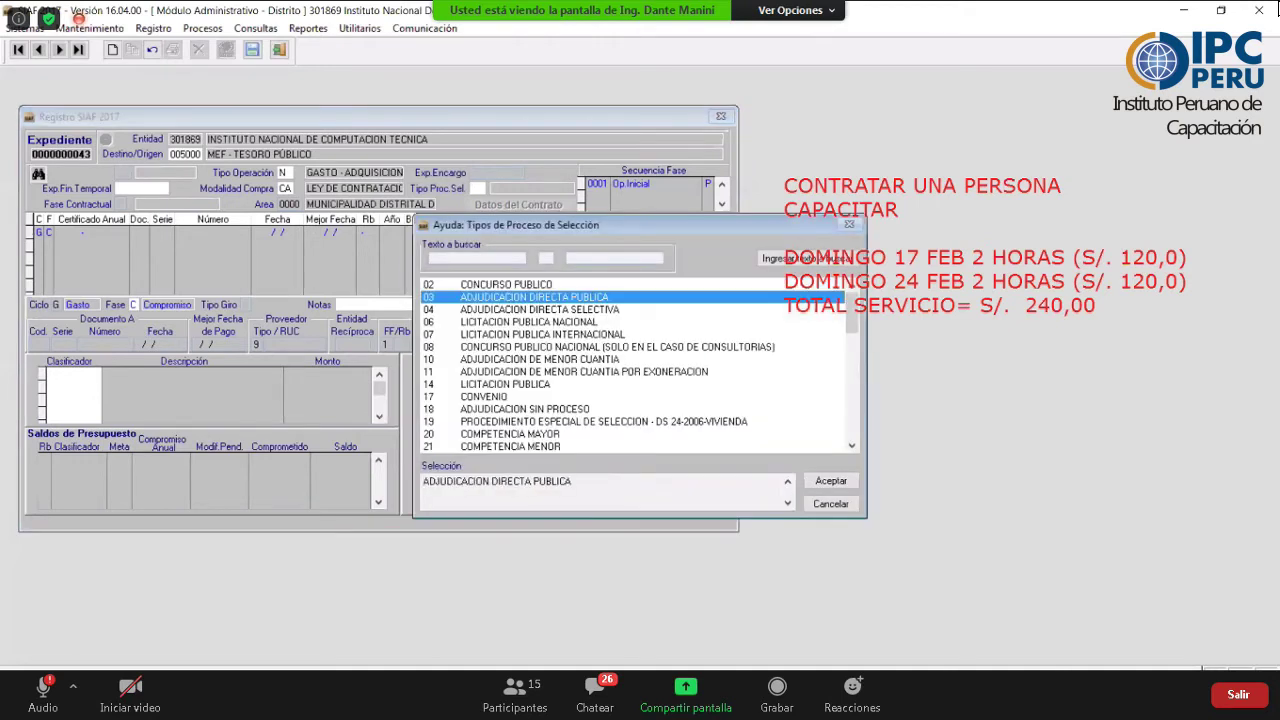
{"action": "key", "text": "Down"}
{"action": "key", "text": "Down"}
{"action": "key", "text": "Down"}
{"action": "key", "text": "Down"}
{"action": "key", "text": "Down"}
{"action": "key", "text": "Down"}
{"action": "key", "text": "Down"}
{"action": "key", "text": "Down"}
{"action": "key", "text": "Down"}
{"action": "key", "text": "Down"}
{"action": "key", "text": "Down"}
{"action": "key", "text": "Down"}
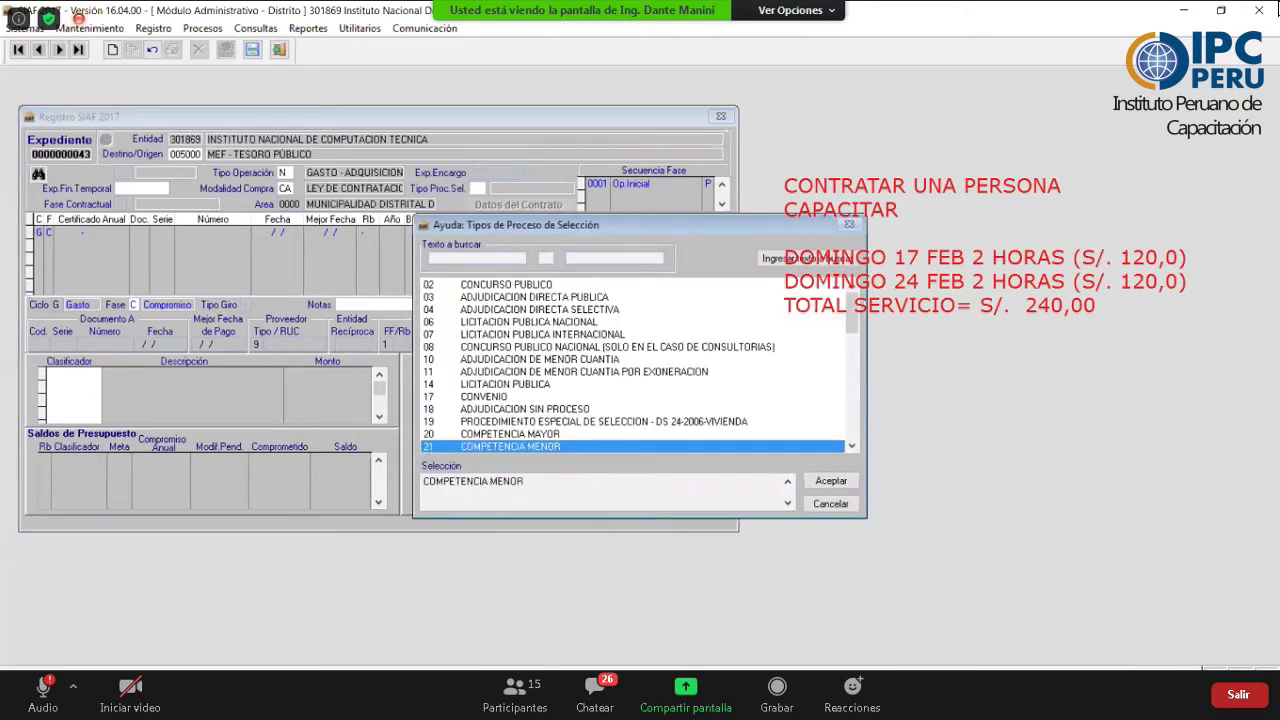
{"action": "left_click", "coordinate": [525, 409]}
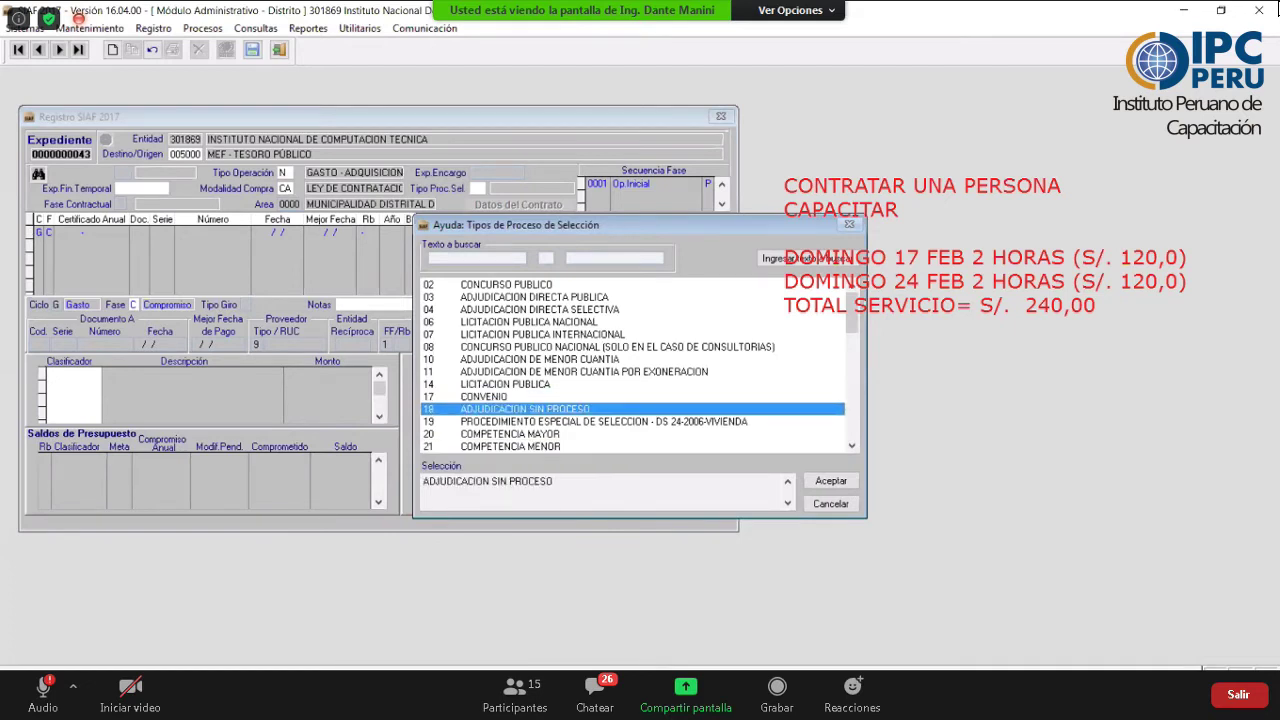
{"action": "key", "text": "Return"}
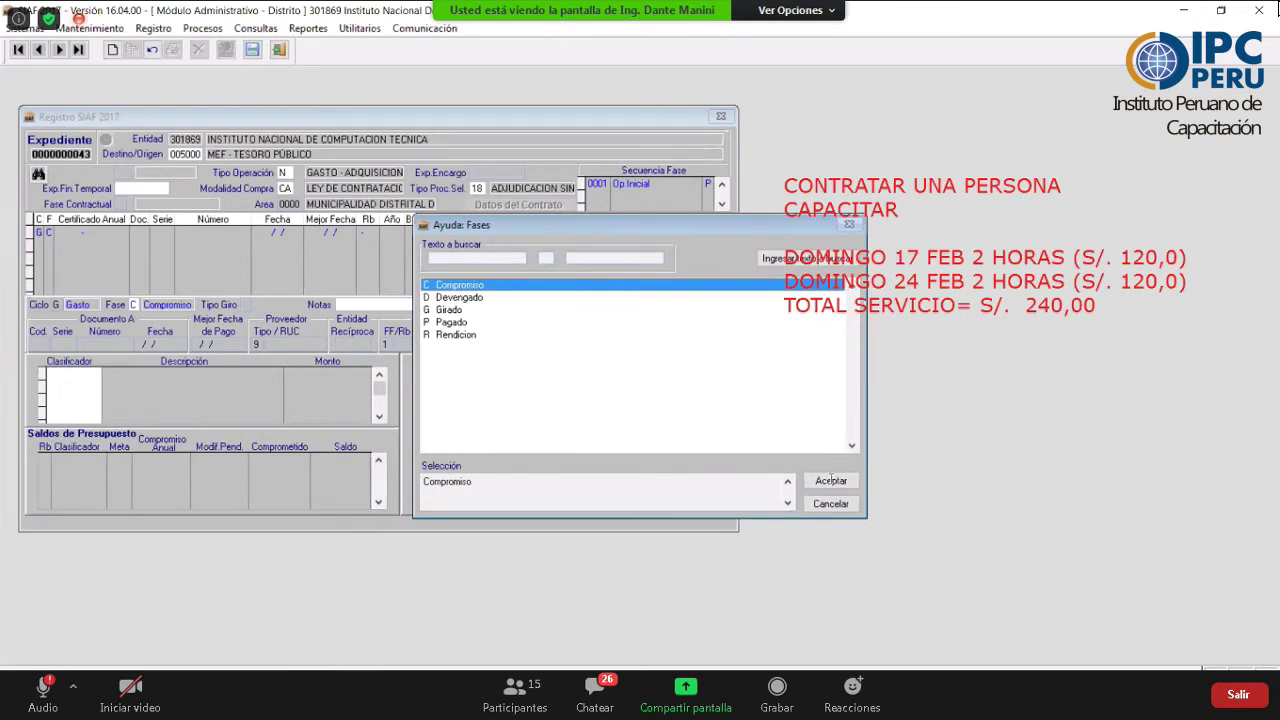
{"action": "key", "text": "Return"}
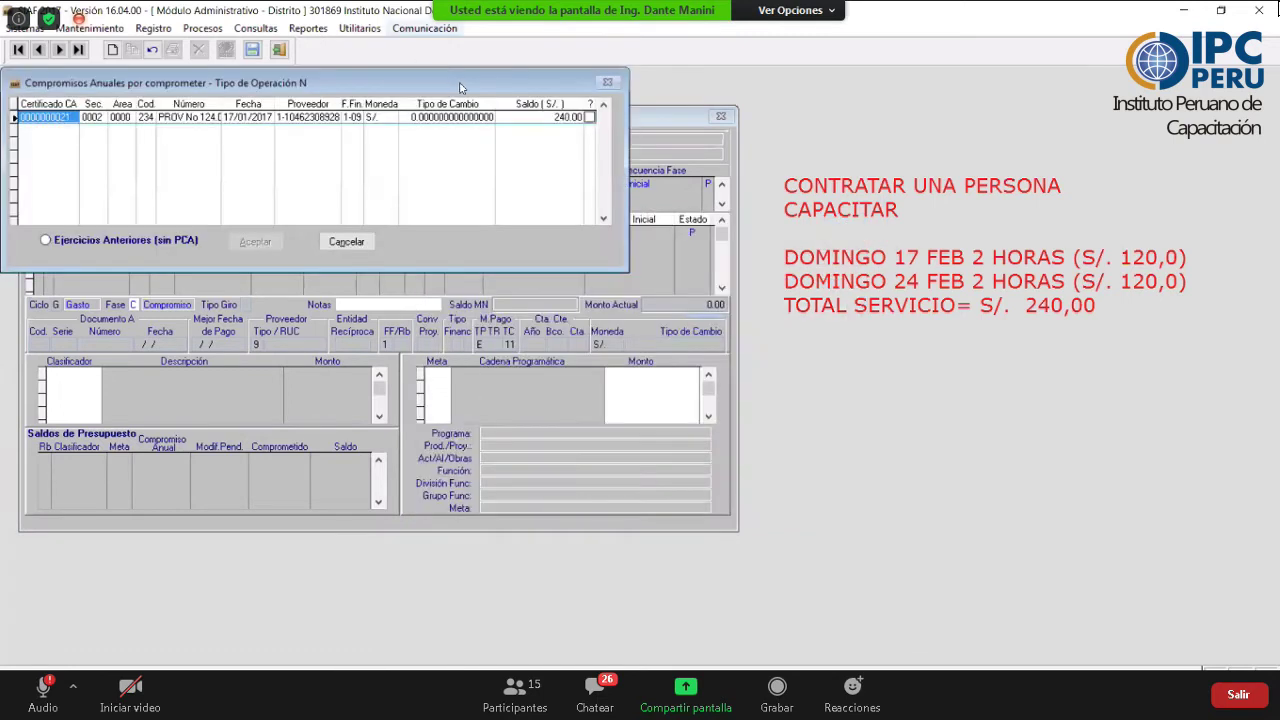
{"action": "left_click", "coordinate": [713, 310]}
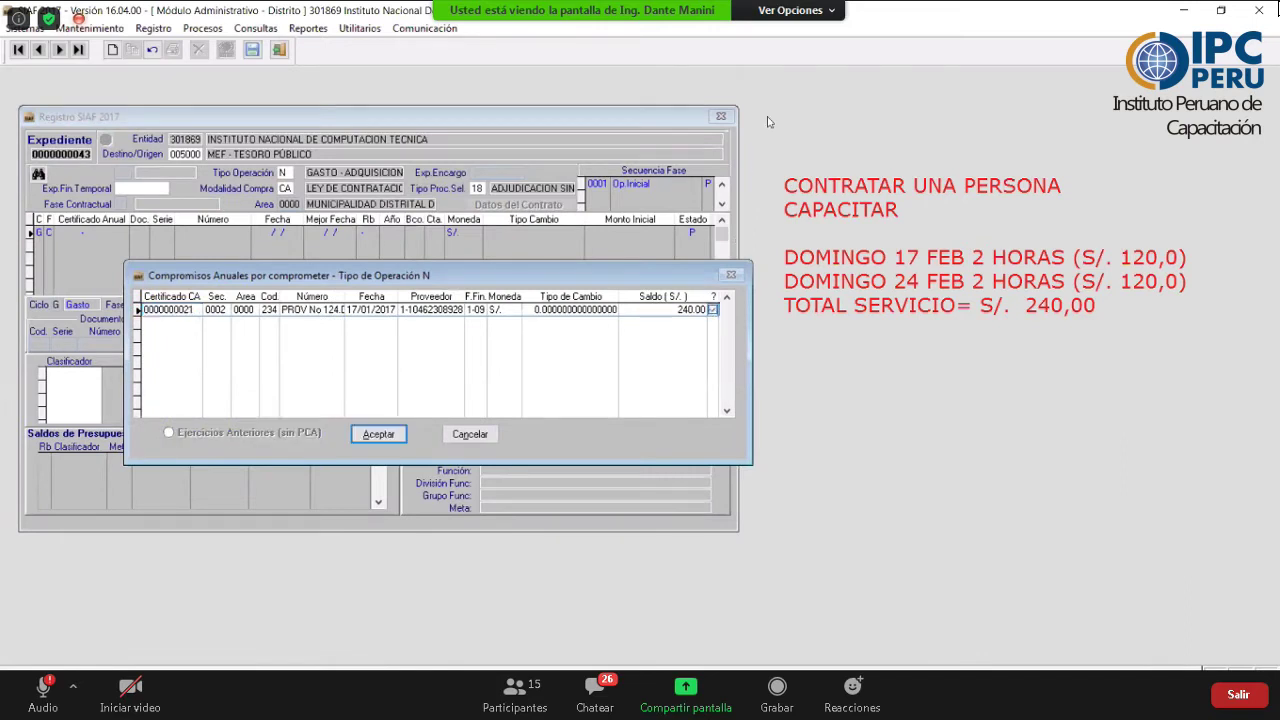
{"action": "left_click_drag", "start_coordinate": [190, 534], "coordinate": [185, 327]}
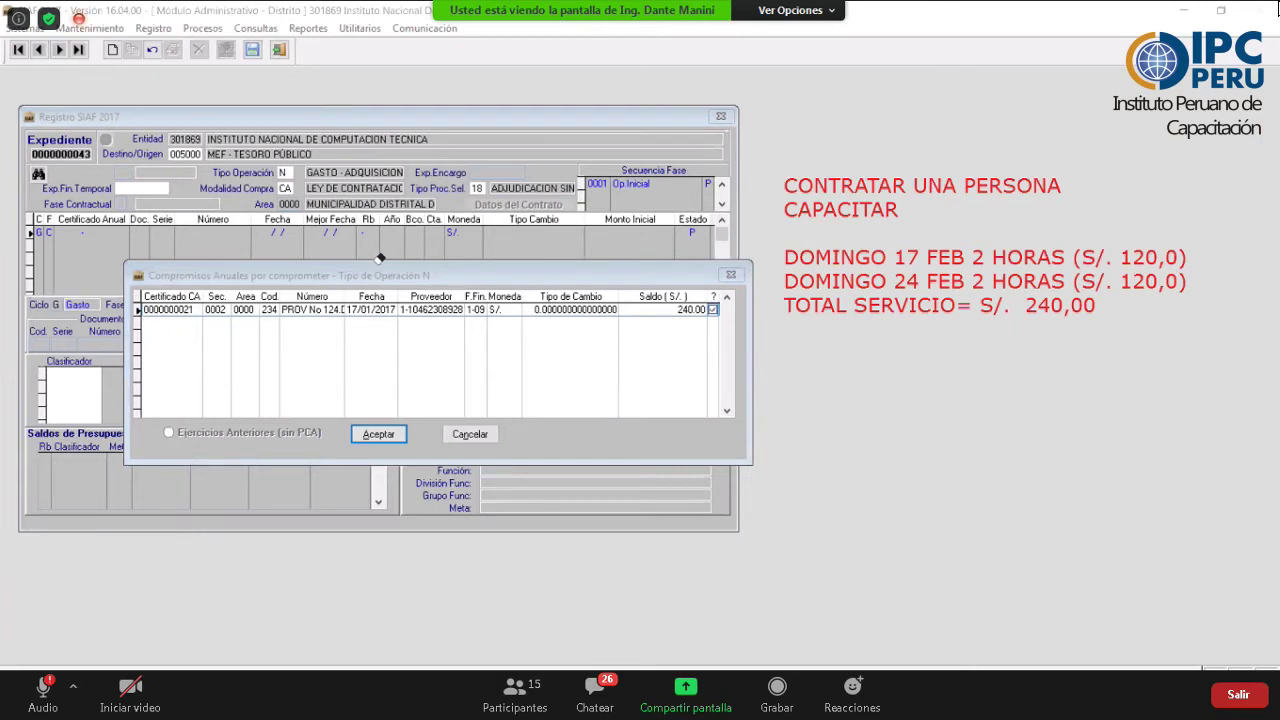
{"action": "left_click", "coordinate": [714, 311]}
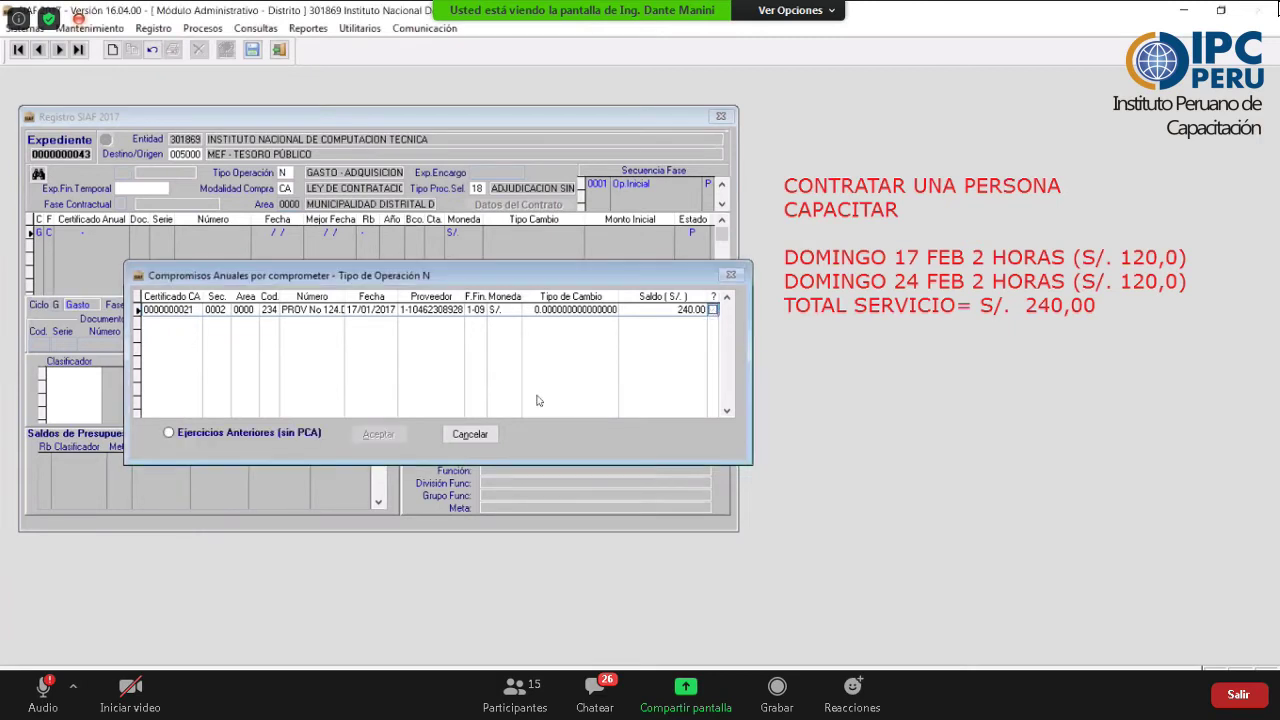
{"action": "left_click", "coordinate": [380, 435]}
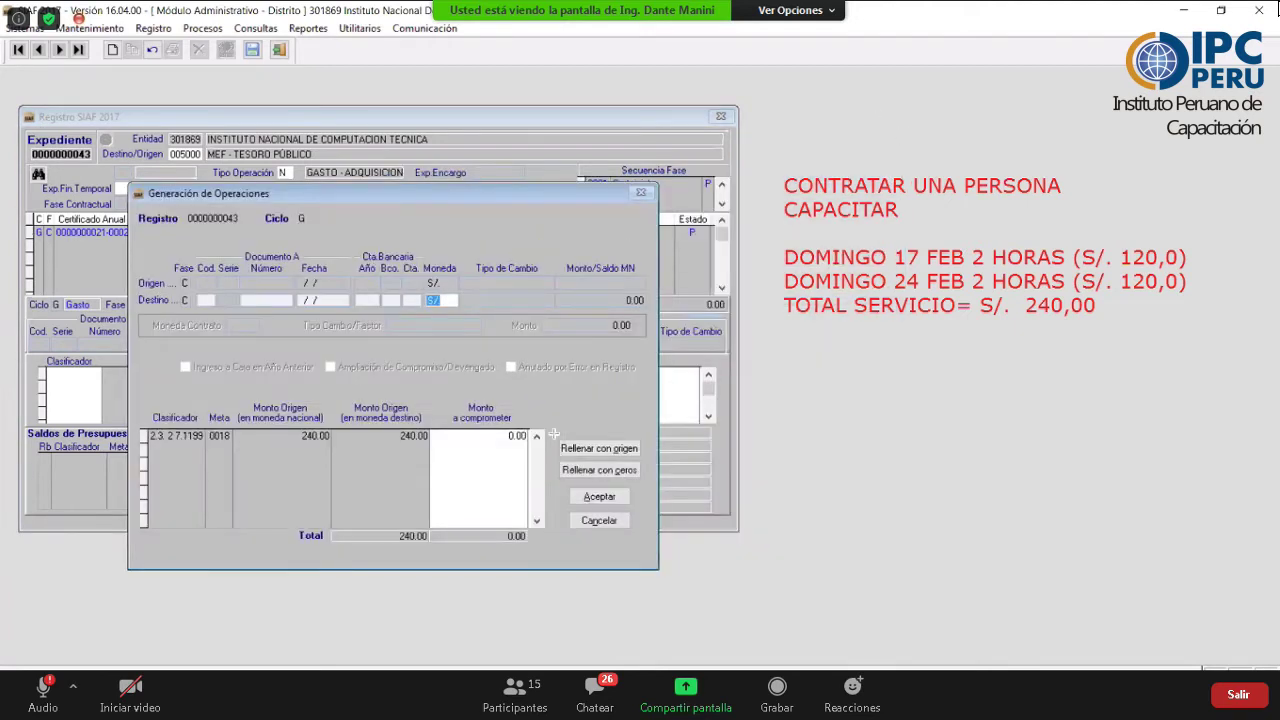
- Commit 120.00 of the 240.00 under classifier 2.3.2.7.11.99 SERVICIOS DIVERSOS
{"action": "left_click_drag", "start_coordinate": [554, 436], "coordinate": [645, 459]}
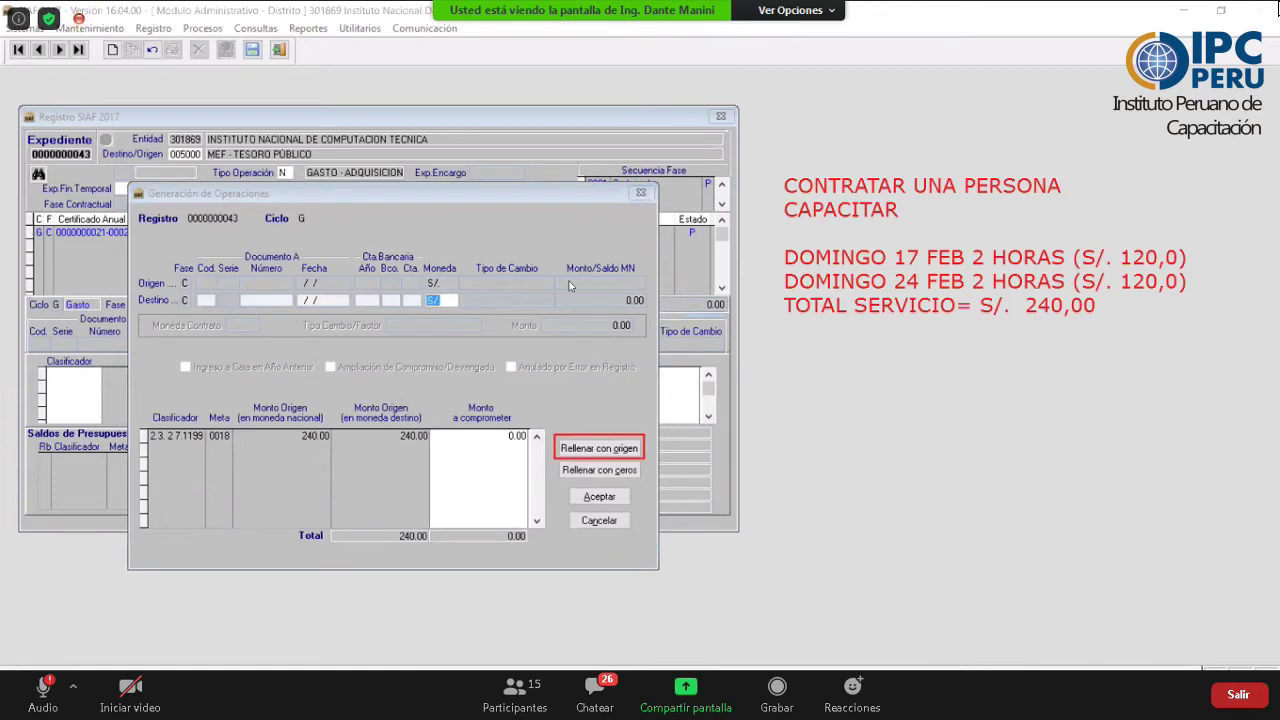
{"action": "left_click", "coordinate": [480, 434]}
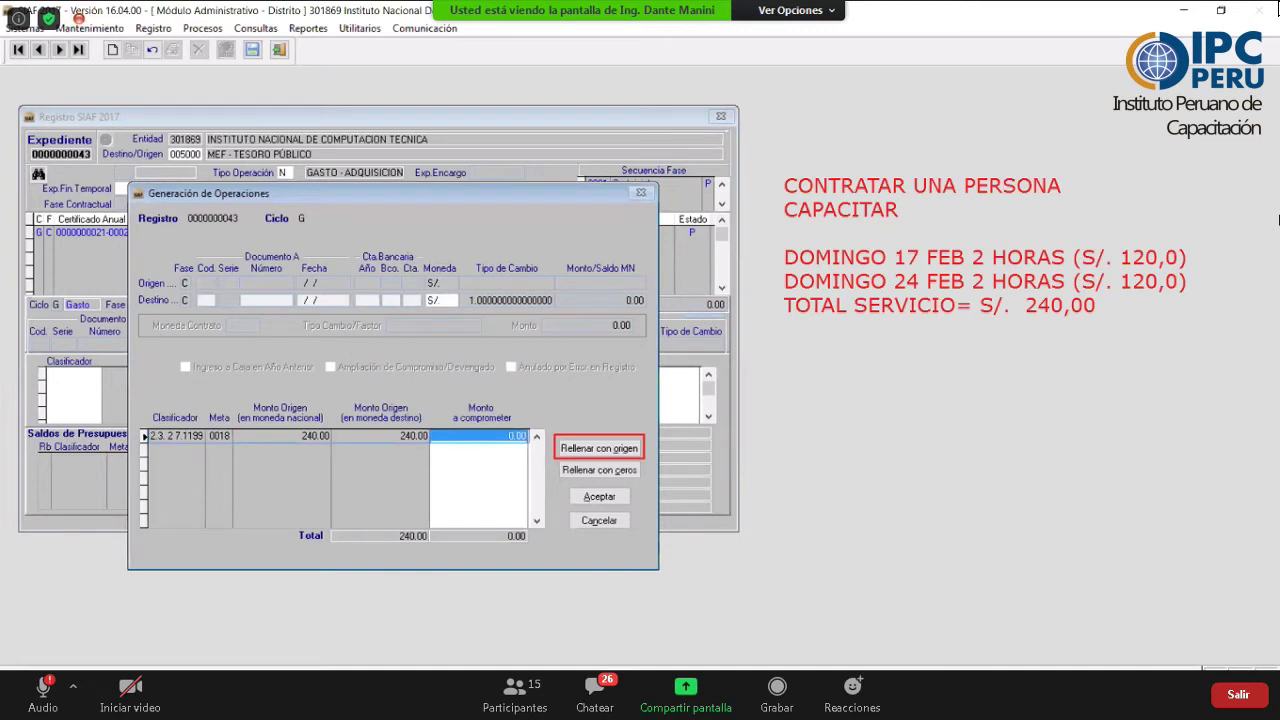
{"action": "type", "text": "120"}
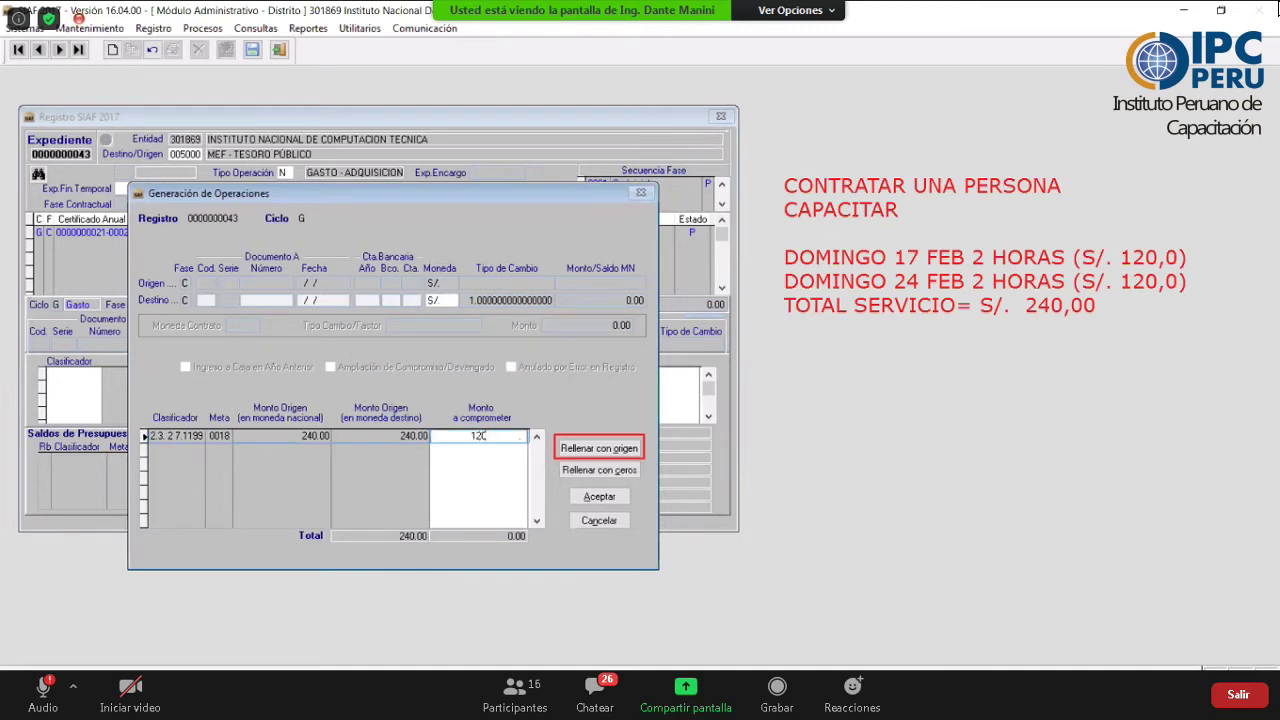
{"action": "key", "text": "Return"}
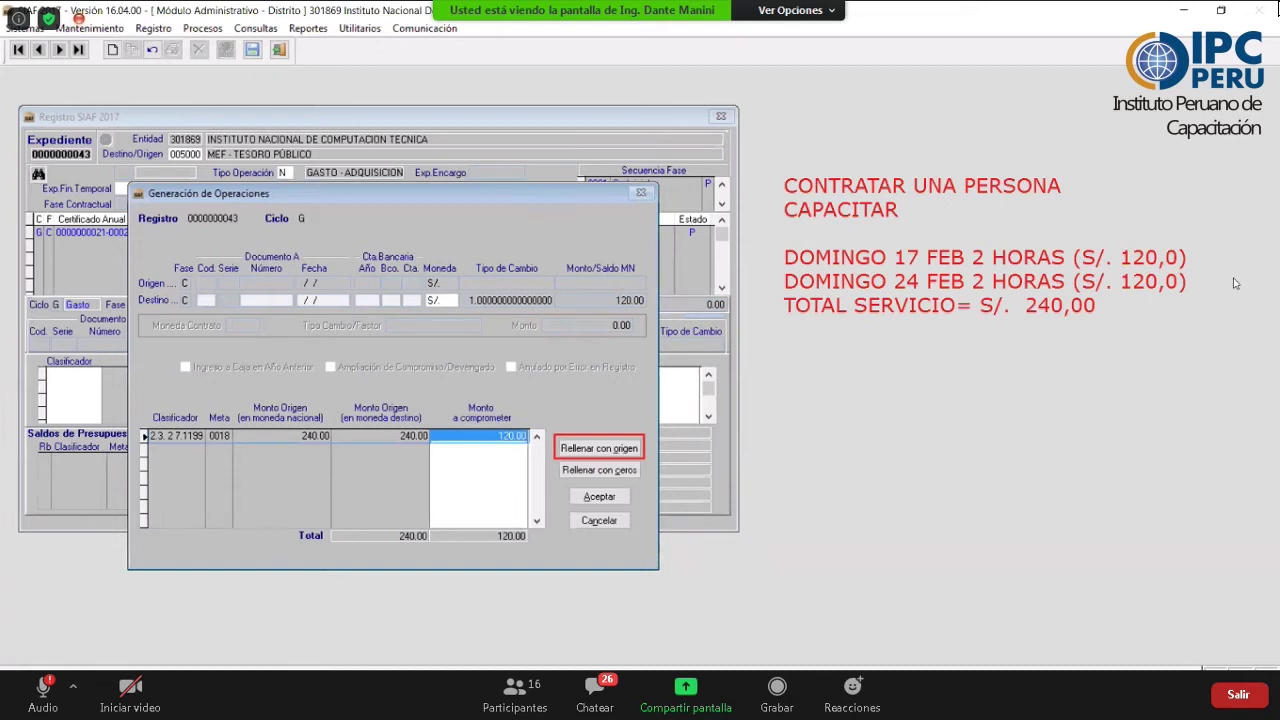
{"action": "left_click", "coordinate": [599, 497]}
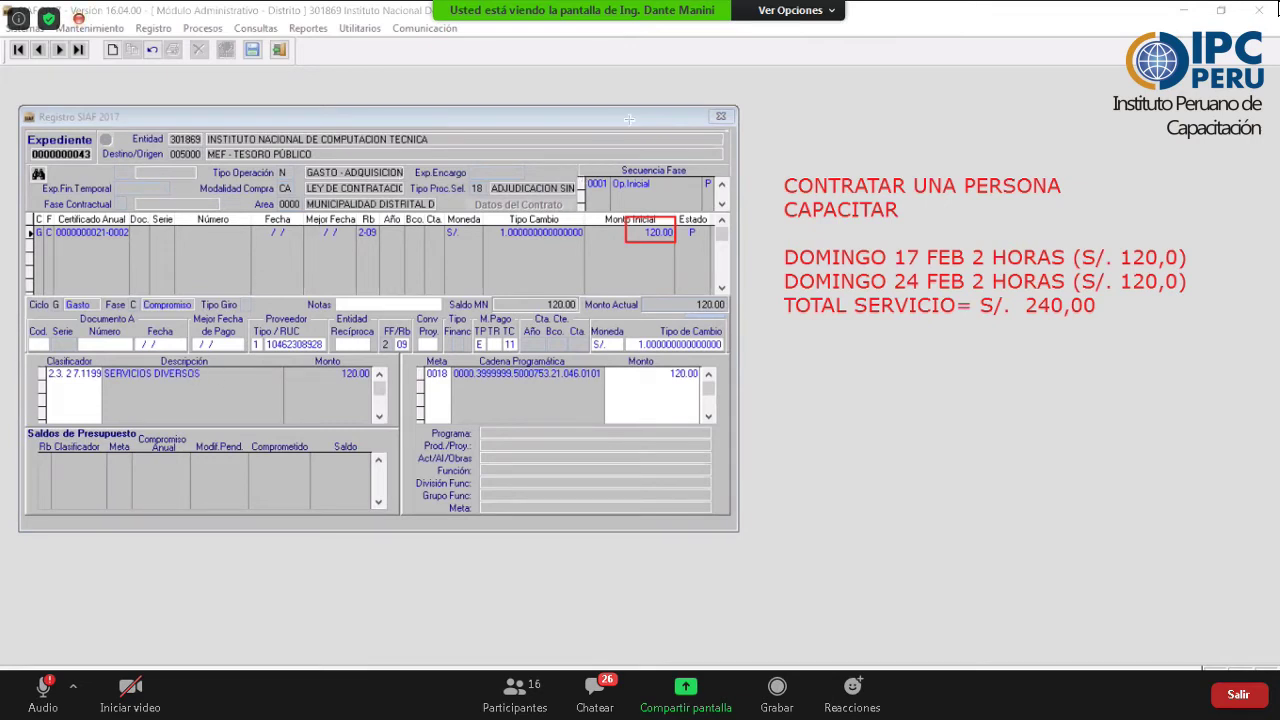
- Set document type 032 ORDEN DE SERVICIO, number O/S 04, and enter its dates
{"action": "left_click", "coordinate": [33, 345]}
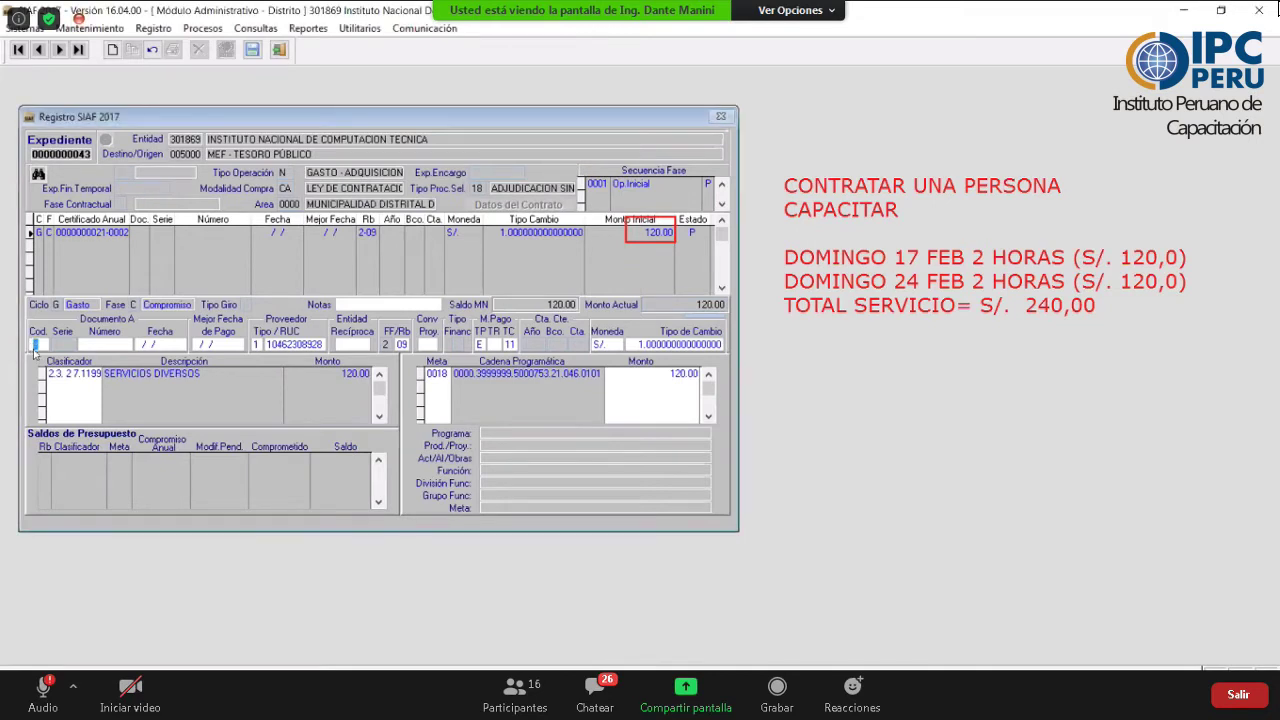
{"action": "key", "text": "F2"}
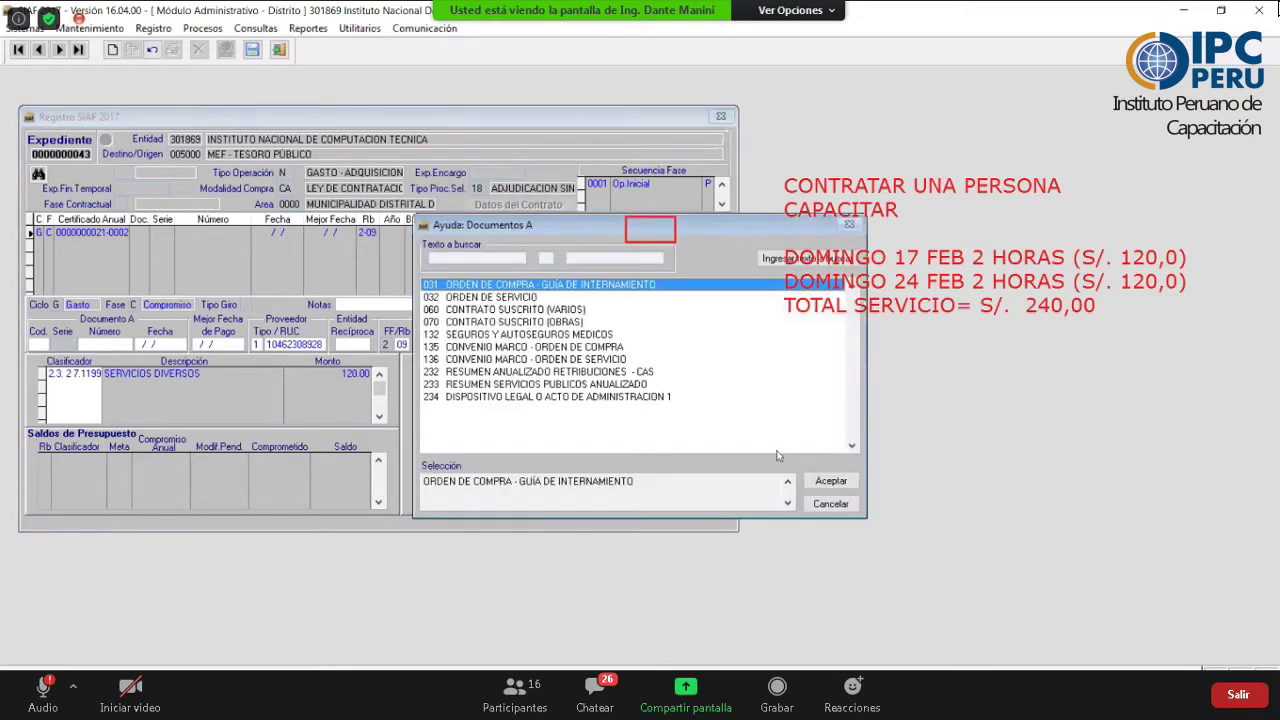
{"action": "key", "text": "Down"}
{"action": "left_click", "coordinate": [830, 481]}
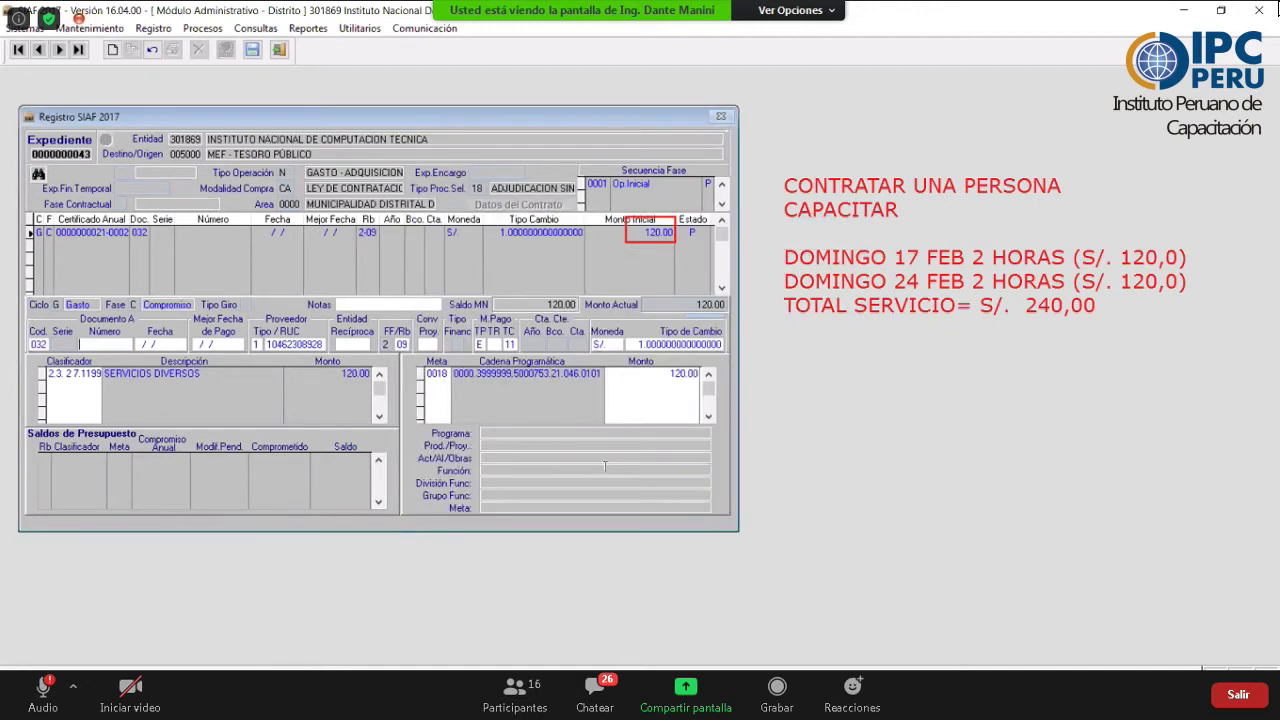
{"action": "type", "text": "O/S 045"}
{"action": "left_click", "coordinate": [143, 342]}
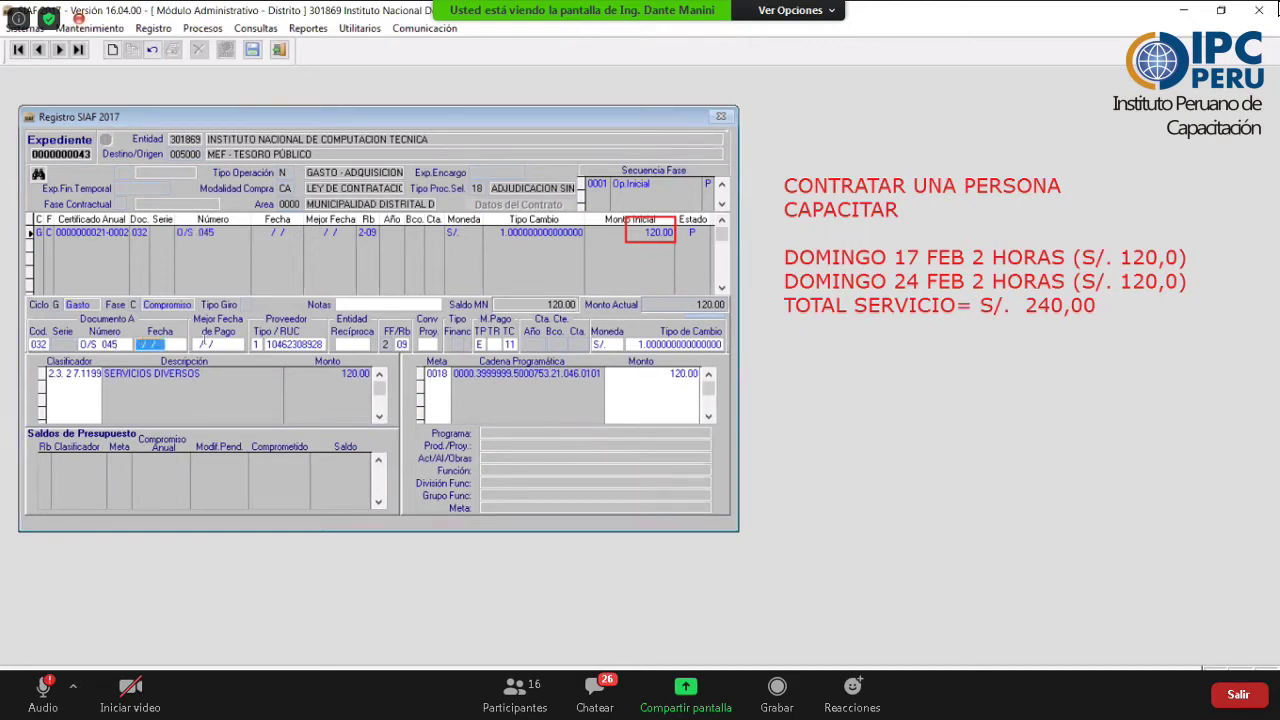
{"action": "type", "text": "17/012017"}
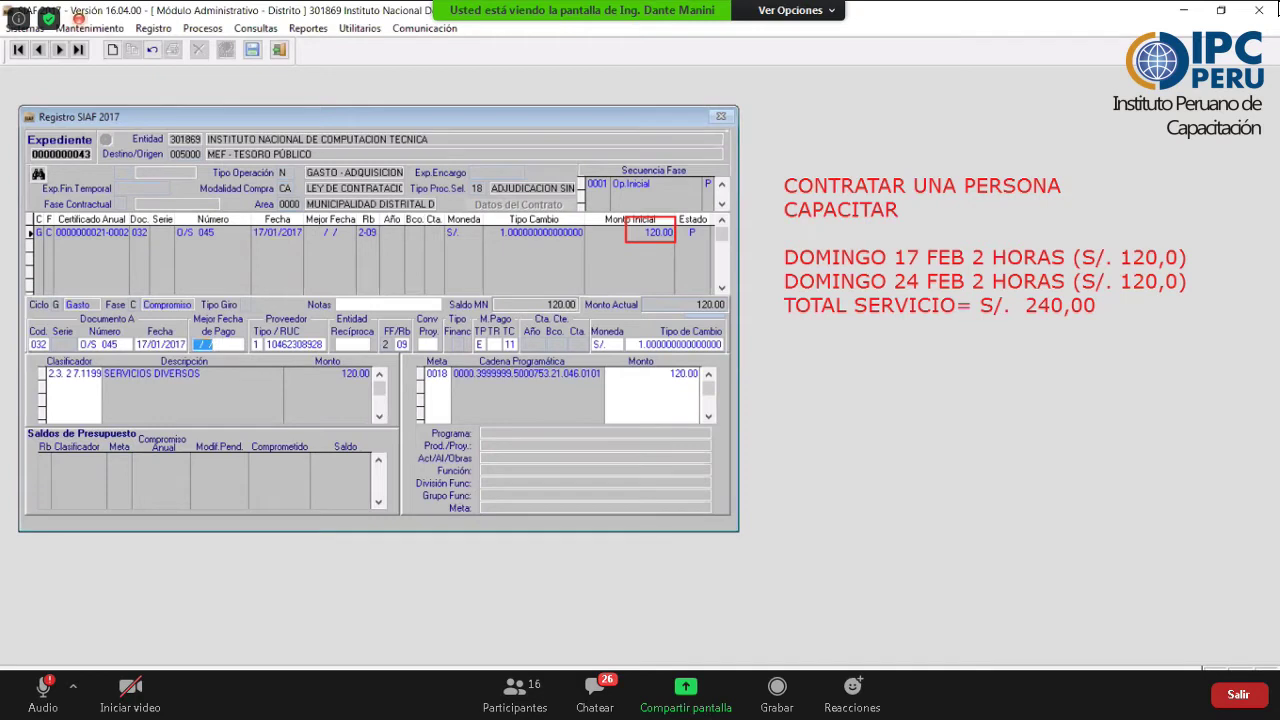
{"action": "type", "text": "26"}
{"action": "type", "text": "07/2020"}
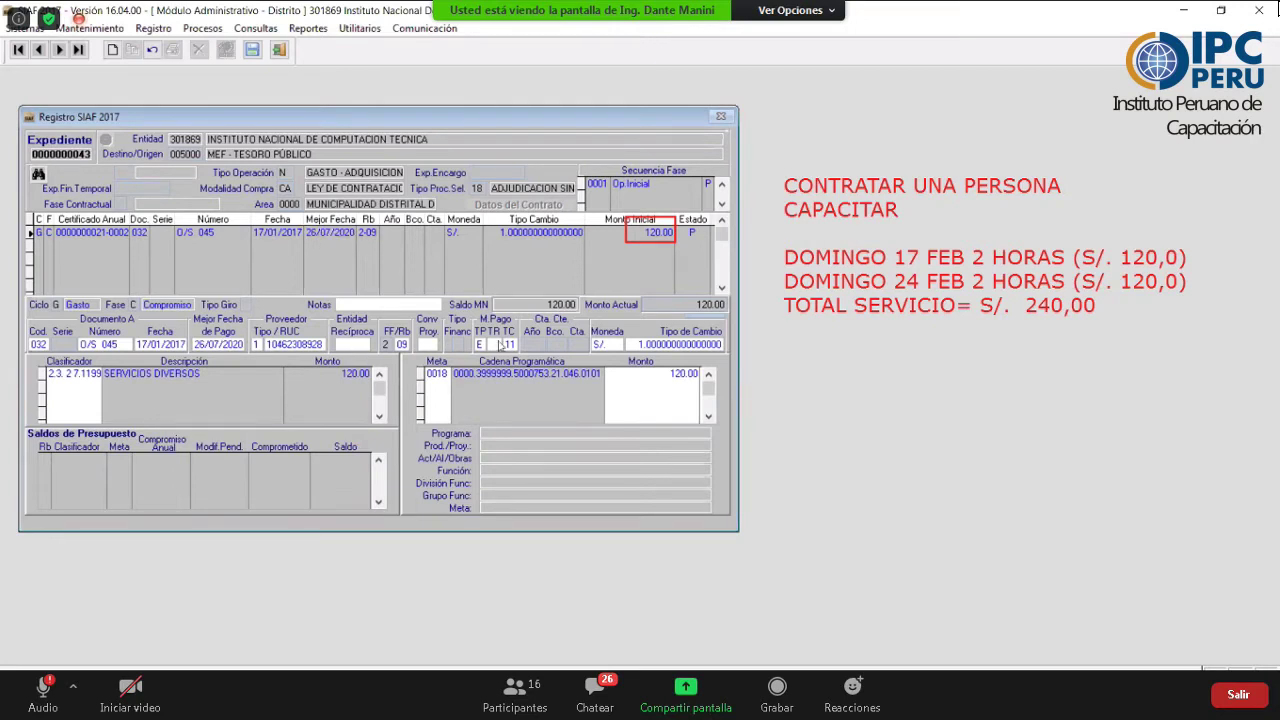
- Set the project to 000 Sin Proyecto and the resource type to 0 NORMAL
{"action": "key", "text": "Return"}
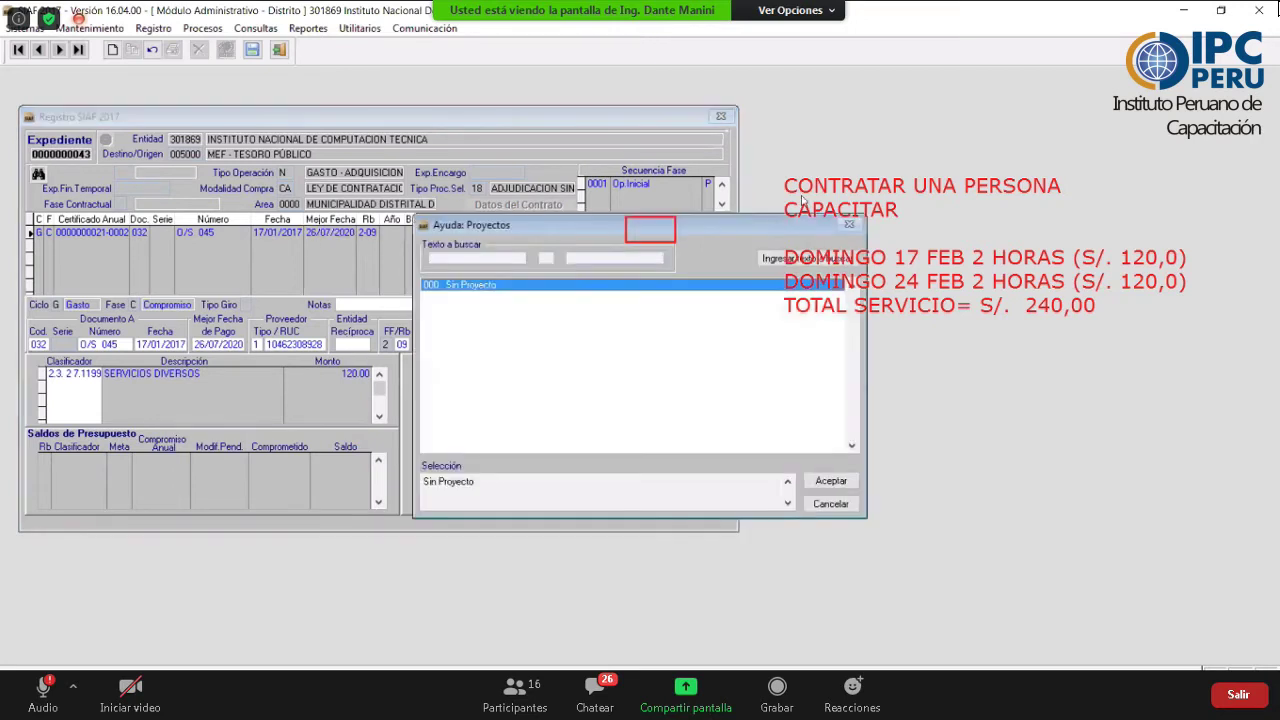
{"action": "key", "text": "Return"}
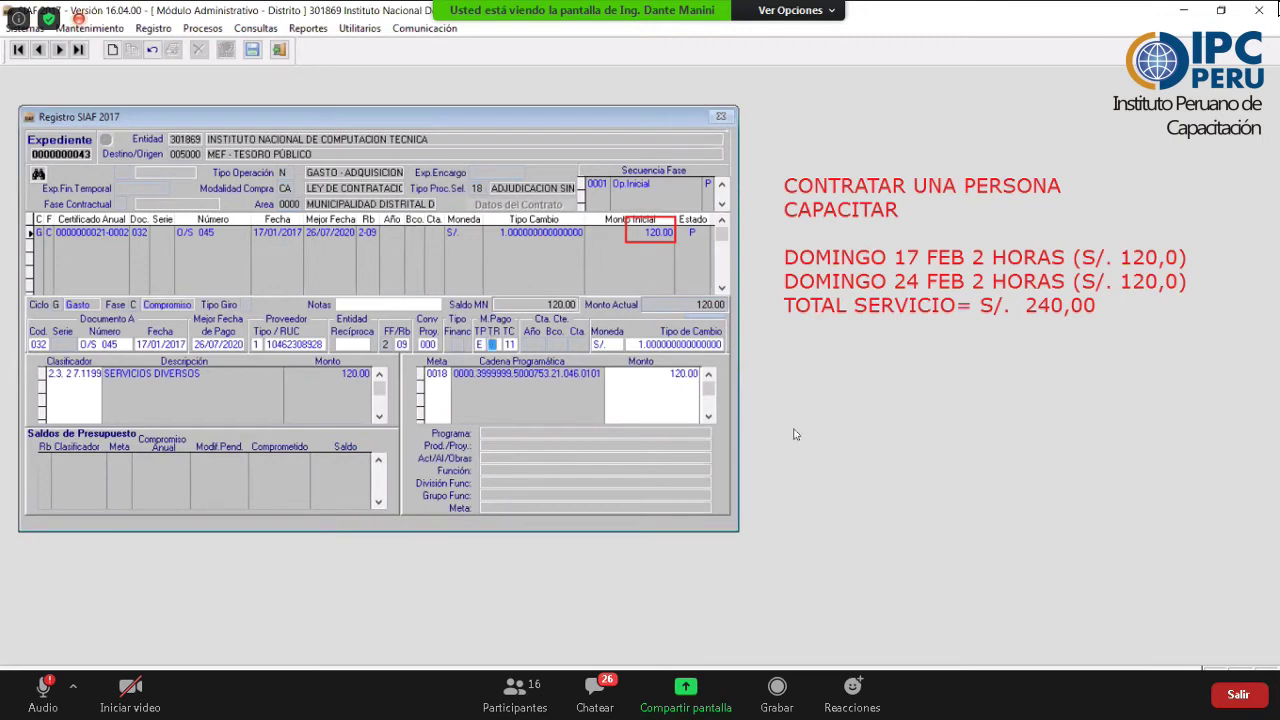
{"action": "key", "text": "Return"}
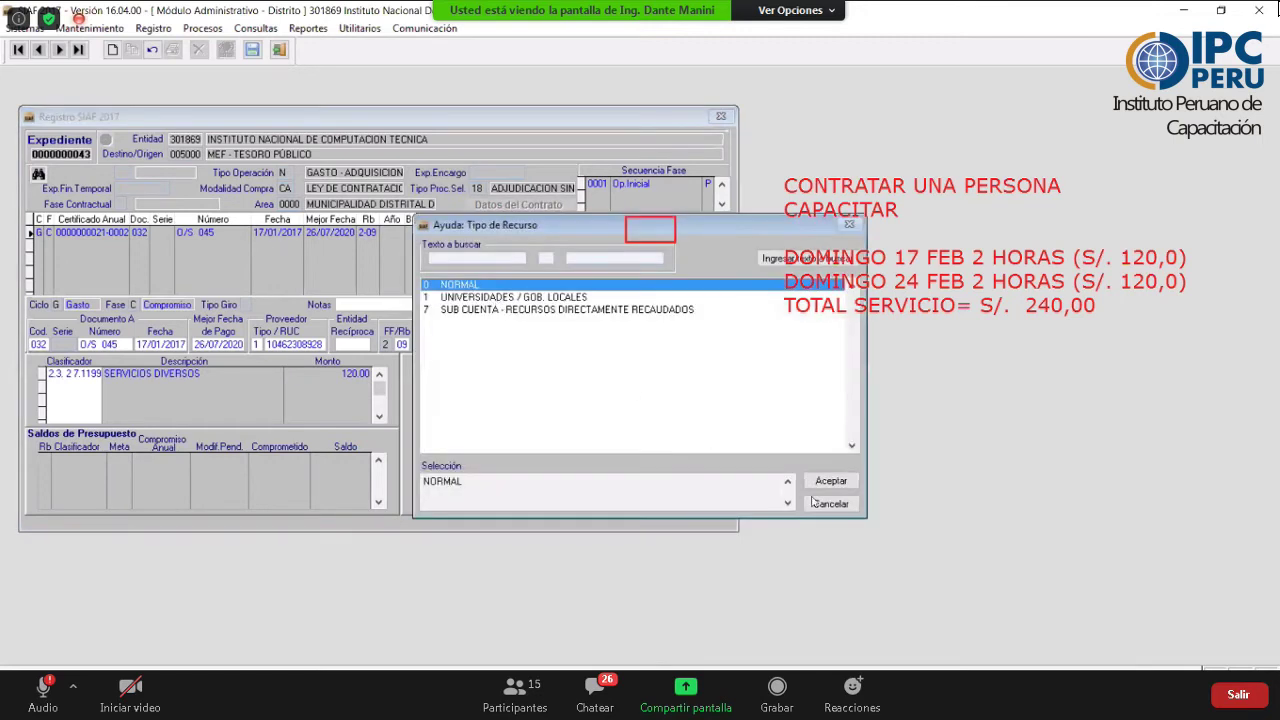
{"action": "key", "text": "Return"}
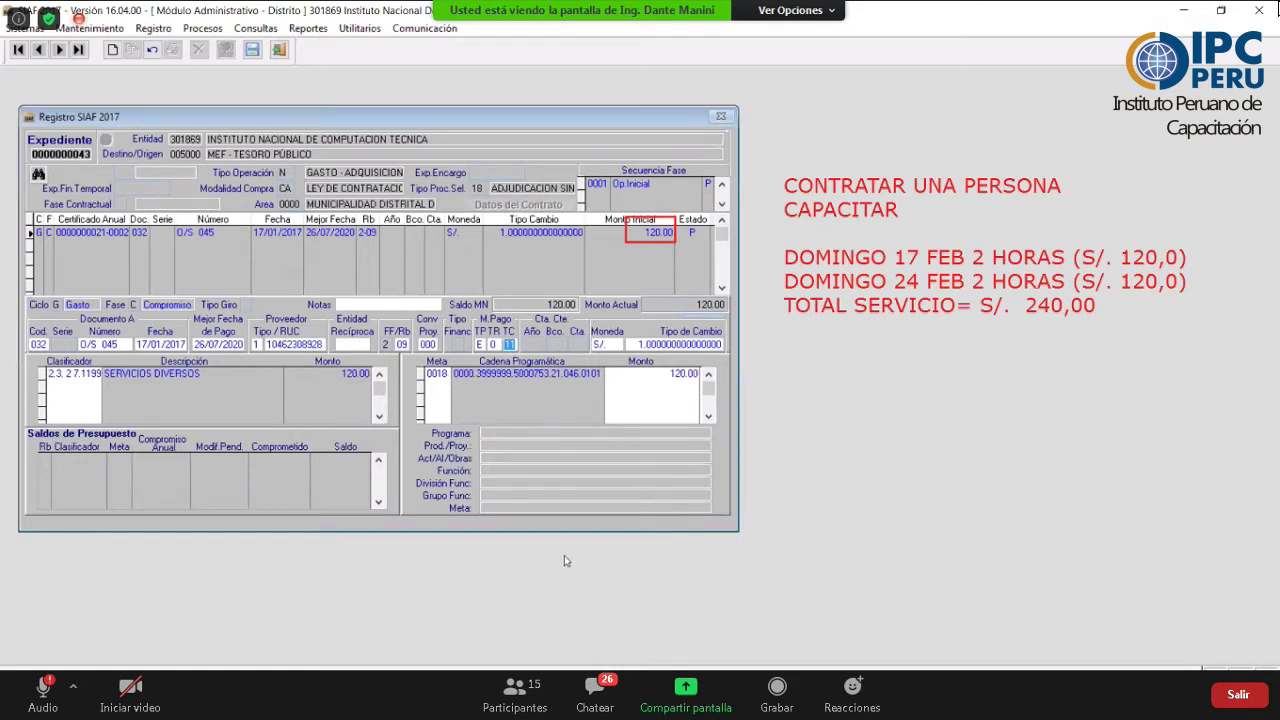
- Write the glosa about the 17 FEB service requested by the user area and save the compromiso
{"action": "left_click", "coordinate": [368, 305]}
{"action": "type", "text": "S"}
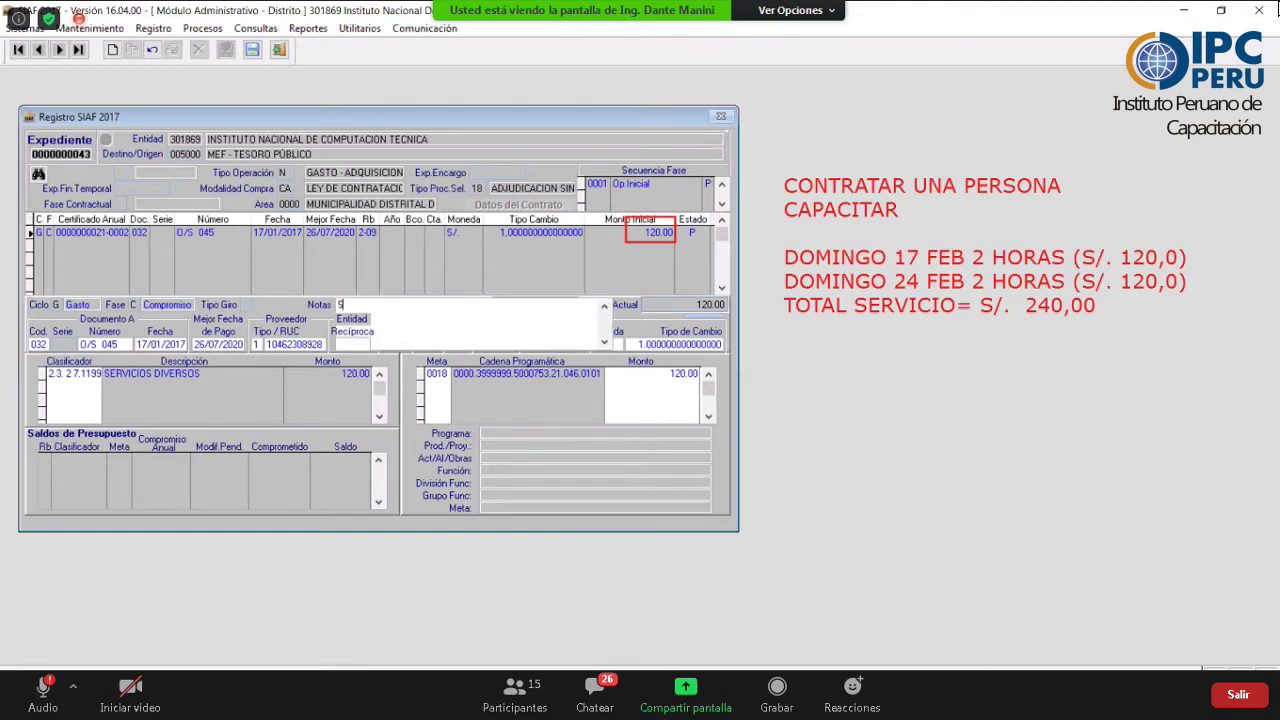
{"action": "type", "text": "E GIRA POR EL SERVICO DEL"}
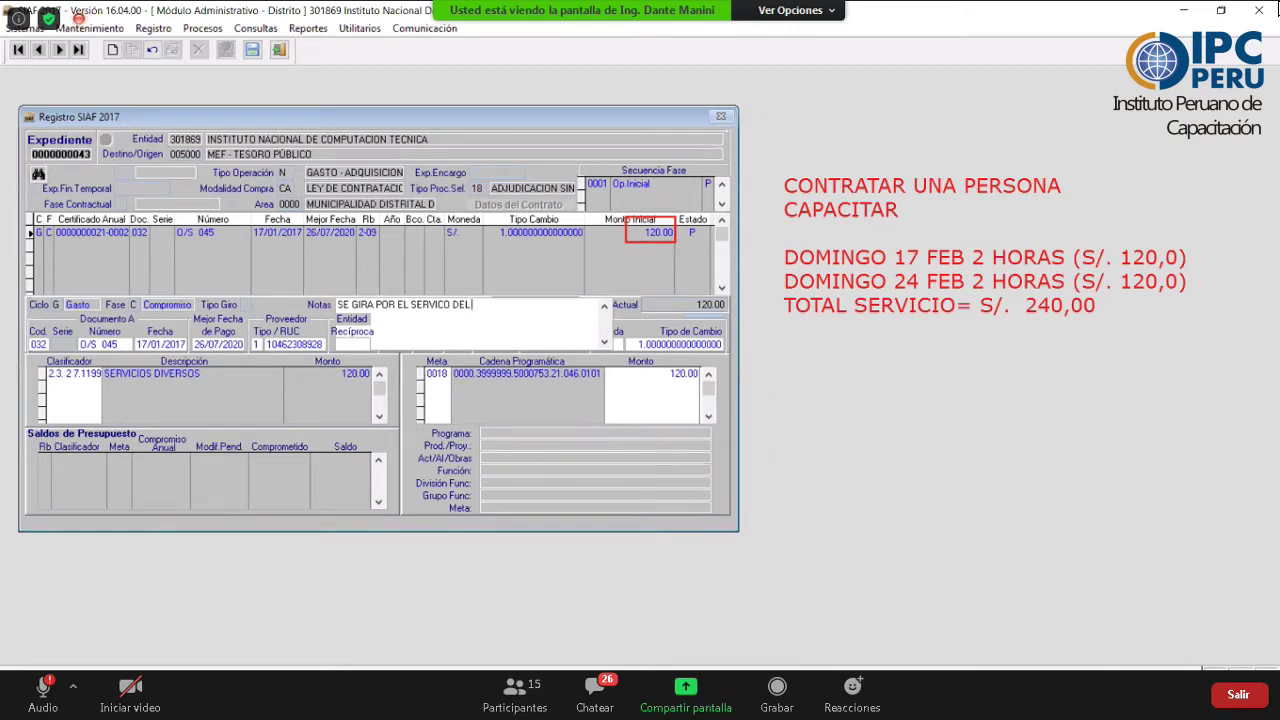
{"action": "type", "text": " 17 FEB SEGUN AREA USUAYARA"}
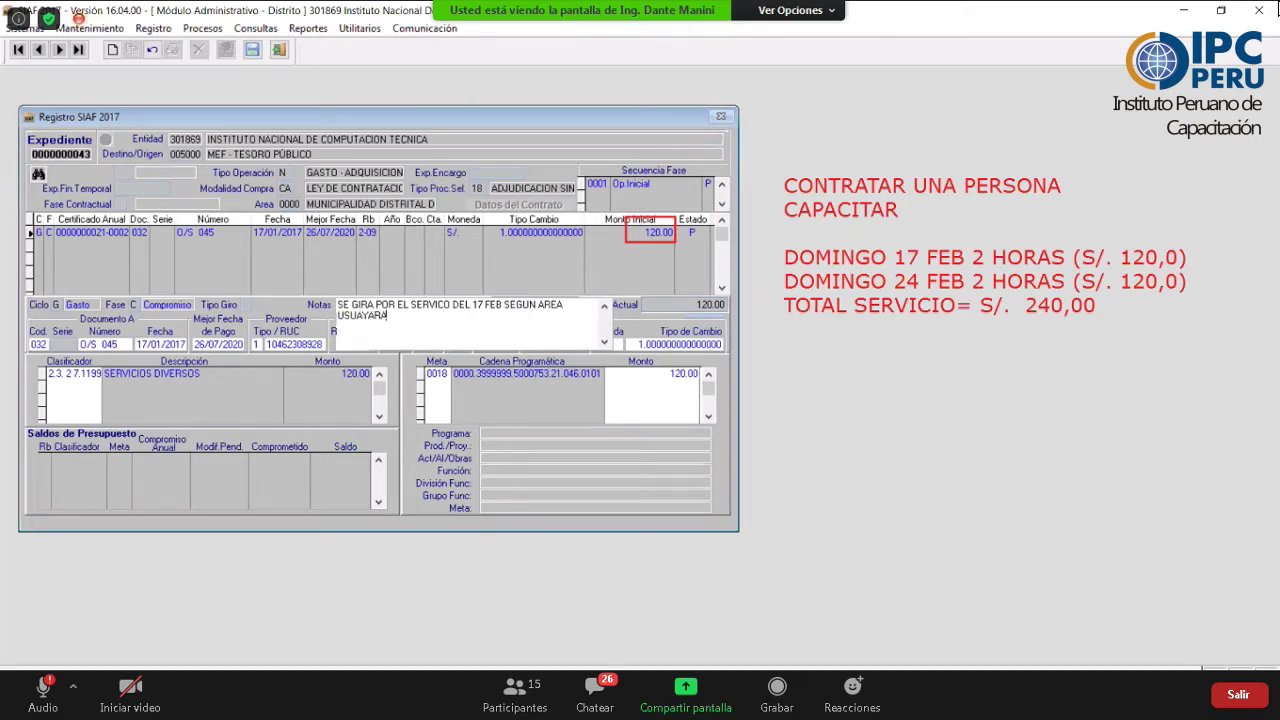
{"action": "key", "text": "BackSpace"}
{"action": "key", "text": "BackSpace"}
{"action": "key", "text": "BackSpace"}
{"action": "key", "text": "BackSpace"}
{"action": "key", "text": "BackSpace"}
{"action": "key", "text": "BackSpace"}
{"action": "type", "text": "UARIA SOL"}
{"action": "type", "text": "CLITADA"}
{"action": "type", "text": " CON DR"}
{"action": "type", "text": " N"}
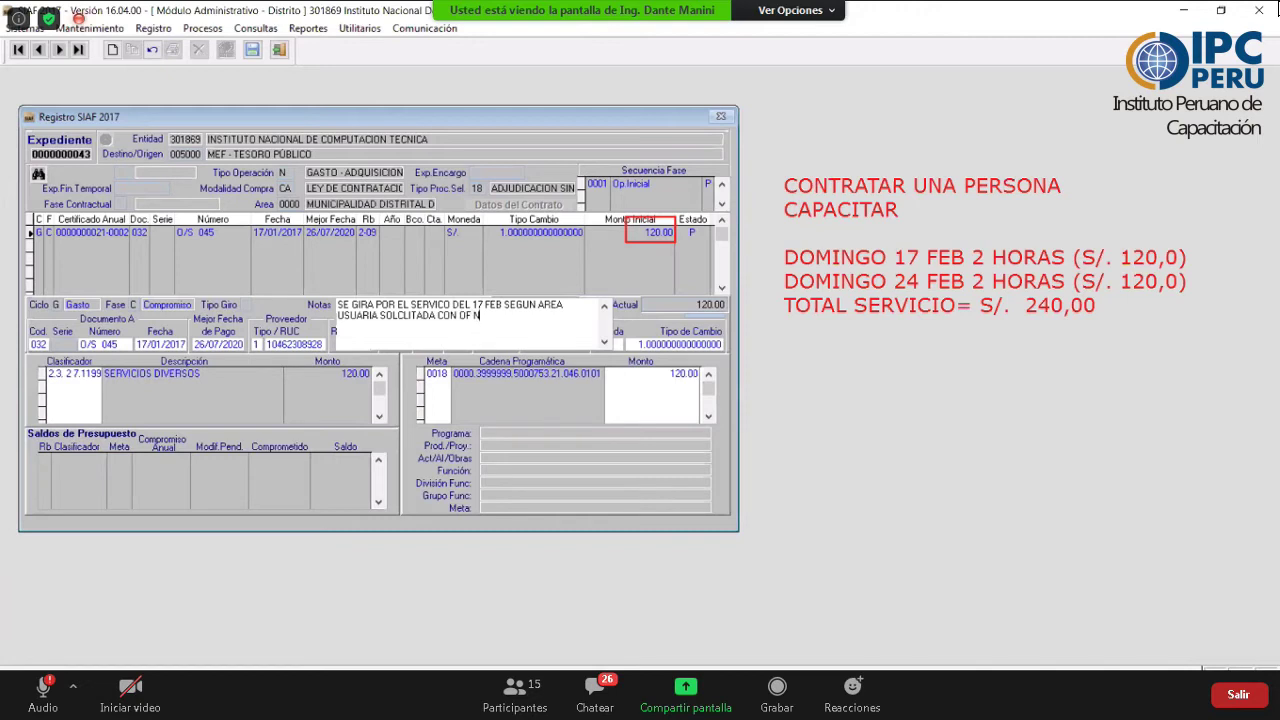
{"action": "type", "text": "°"}
{"action": "left_click", "coordinate": [253, 50]}
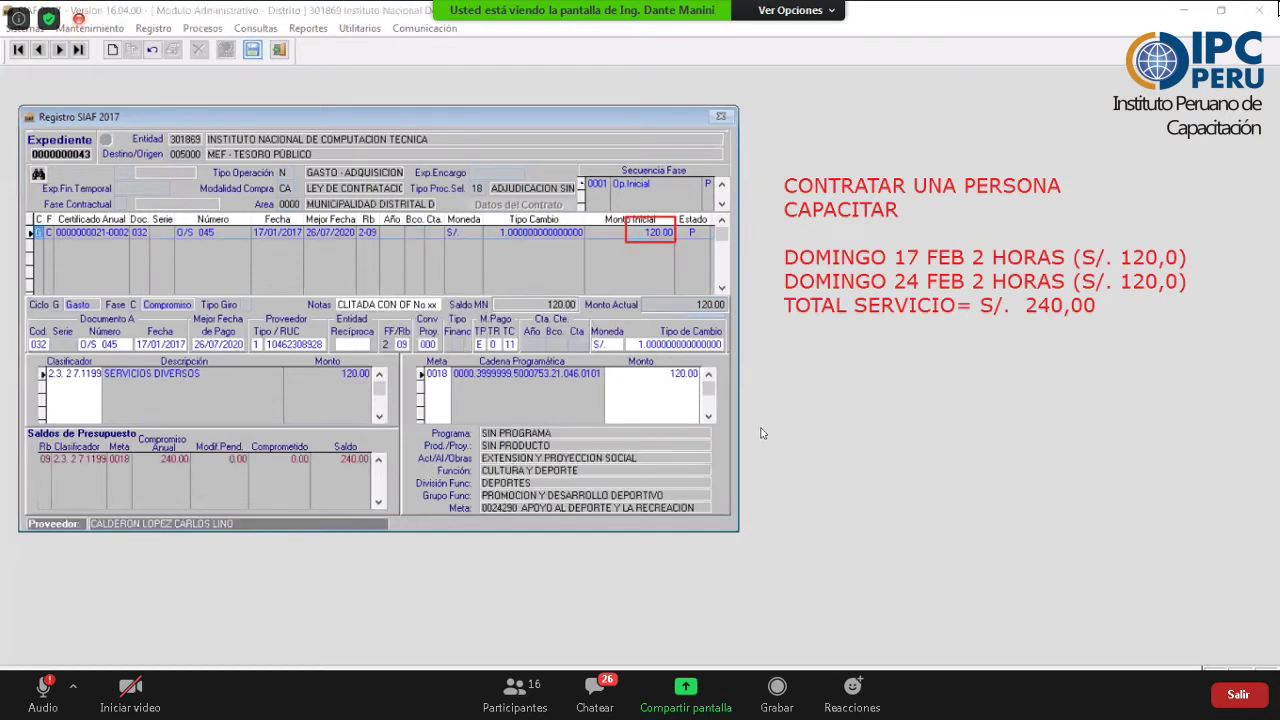
{"action": "key", "text": "Return"}
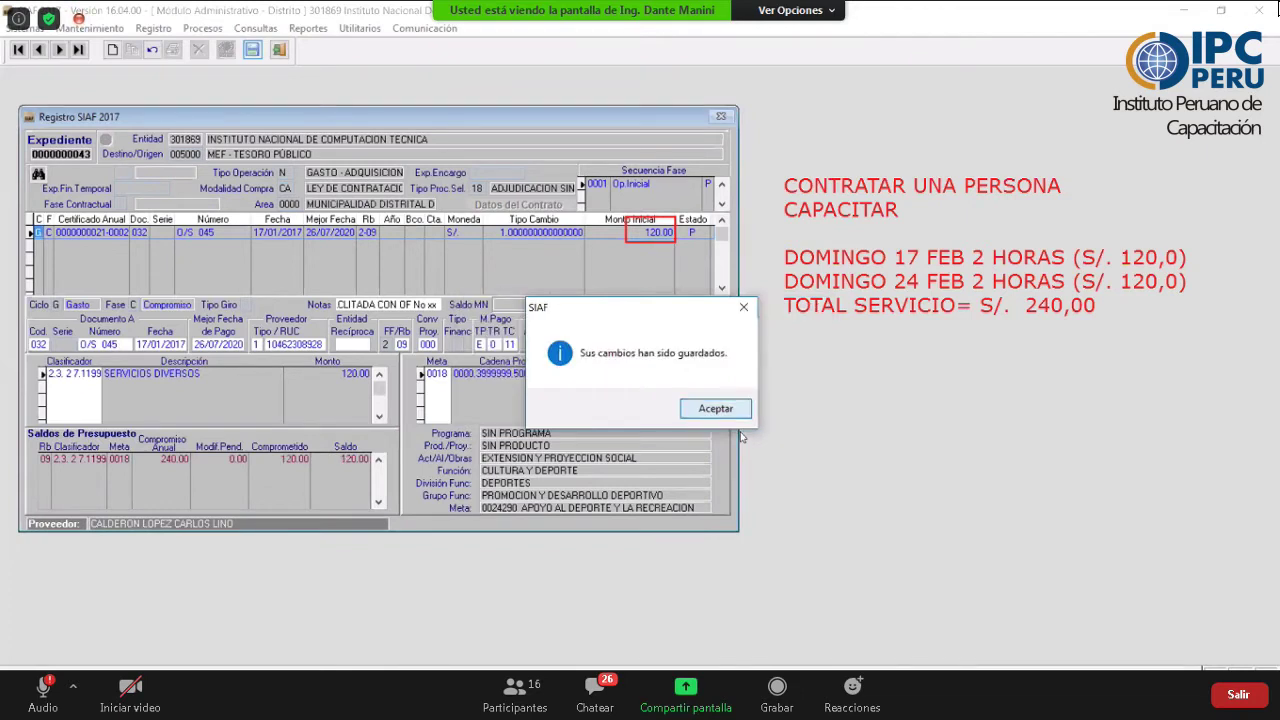
- Dismiss the changes-saved message, leaving the compromiso authorized with status A
{"action": "left_click", "coordinate": [738, 409]}
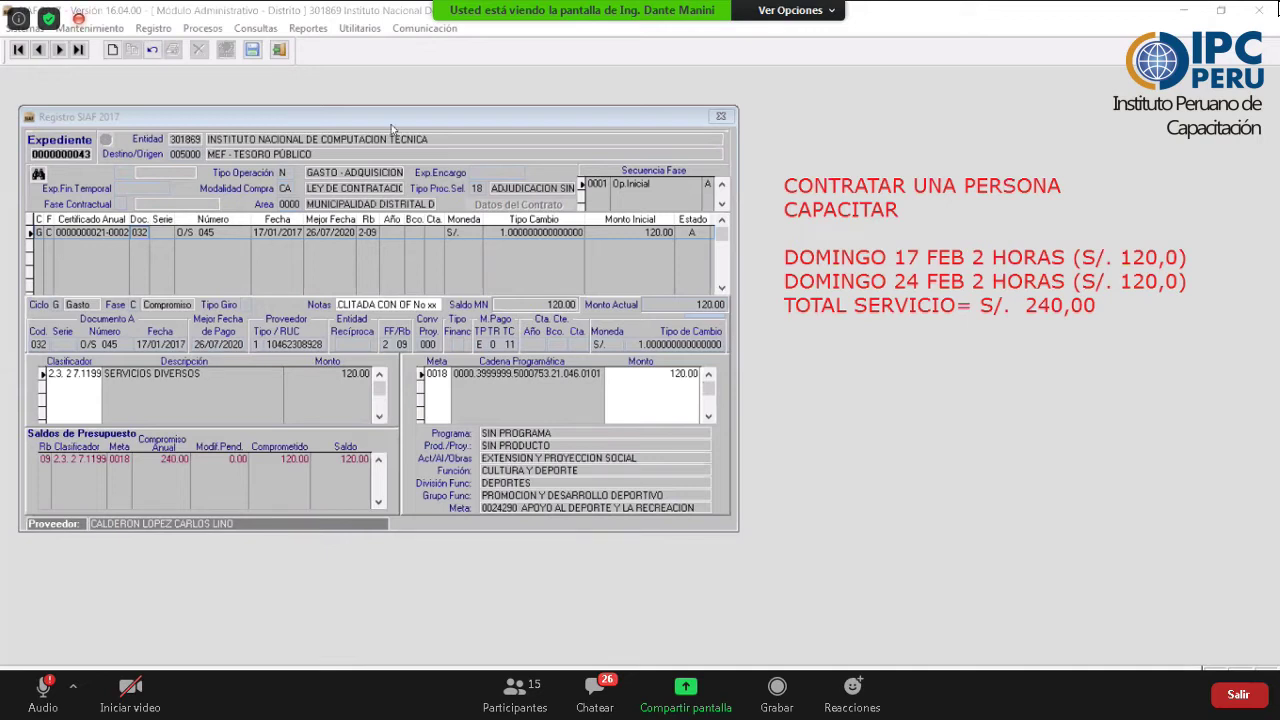
- Insert a Gasto Devengado phase for the O/S 045 compromiso, filled with its full 120.00
{"action": "right_click", "coordinate": [206, 256]}
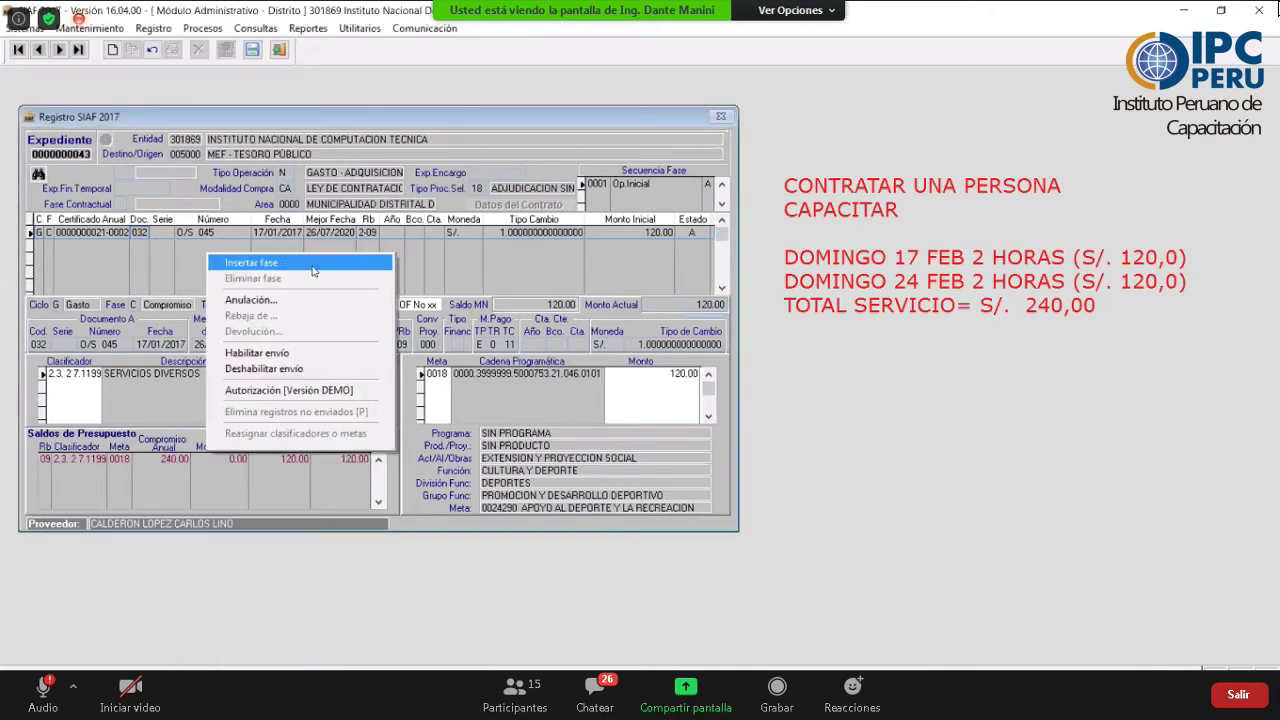
{"action": "left_click", "coordinate": [313, 268]}
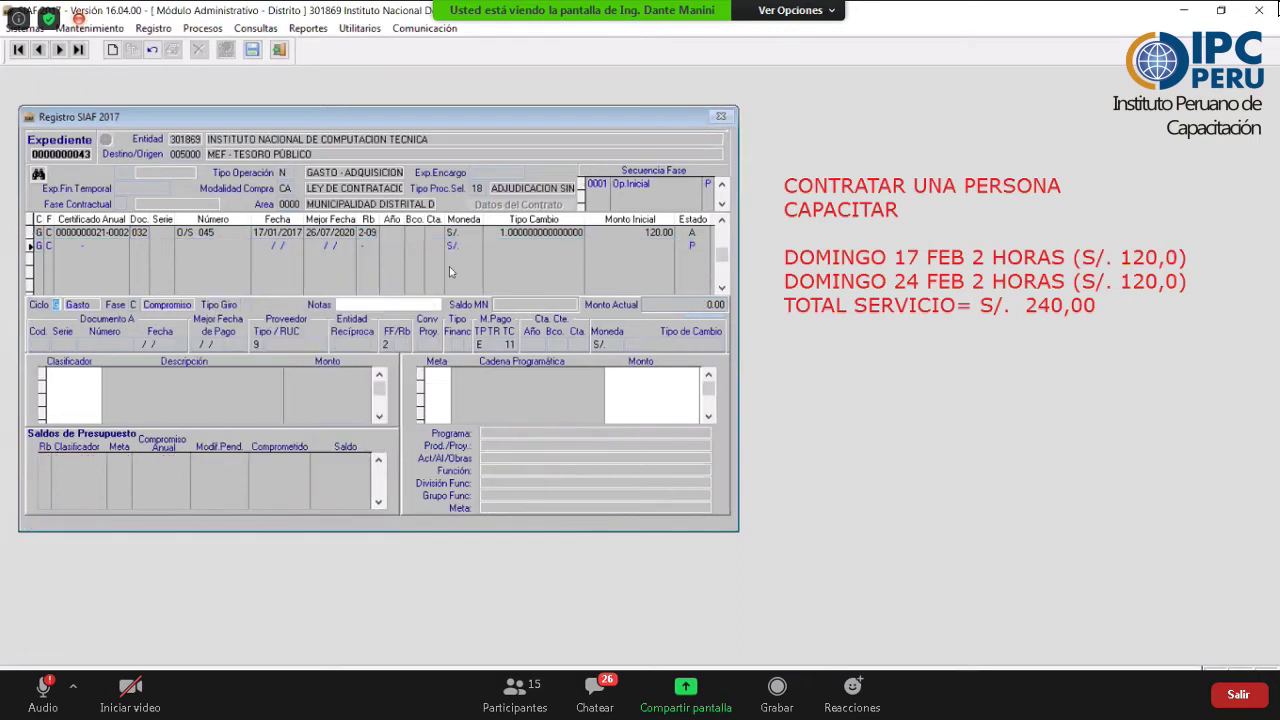
{"action": "key", "text": "Return"}
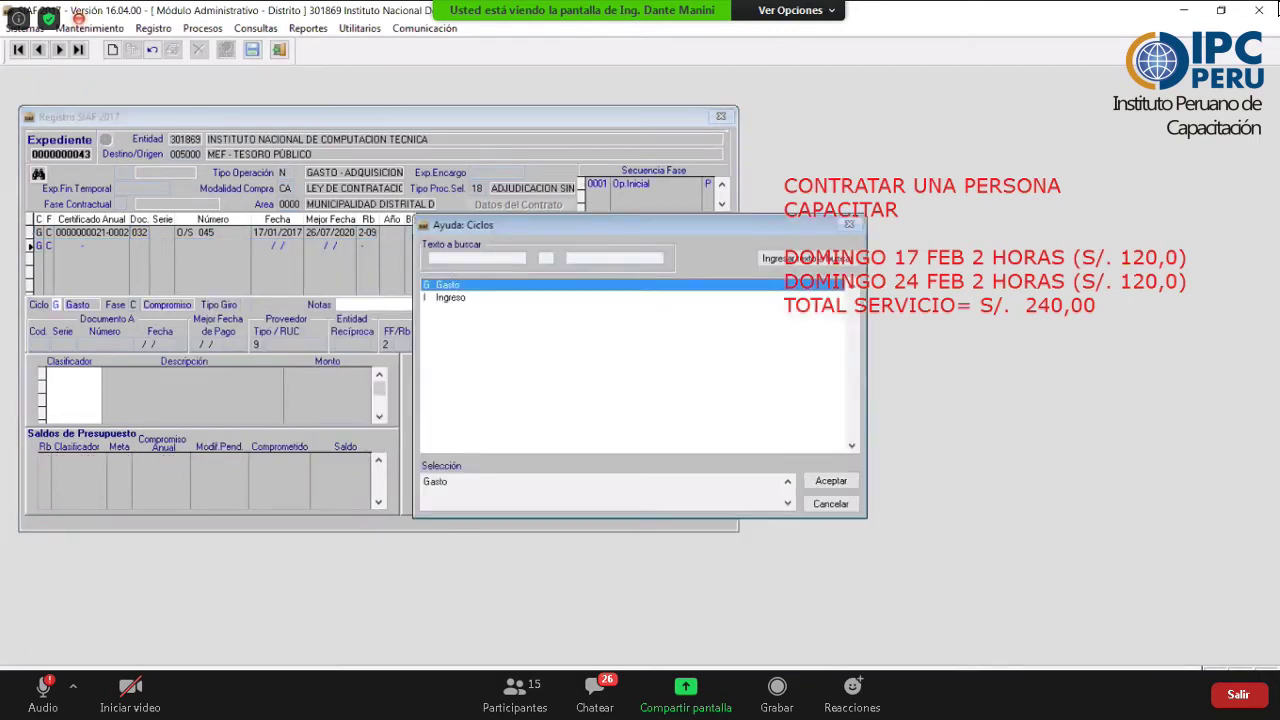
{"action": "key", "text": "Return"}
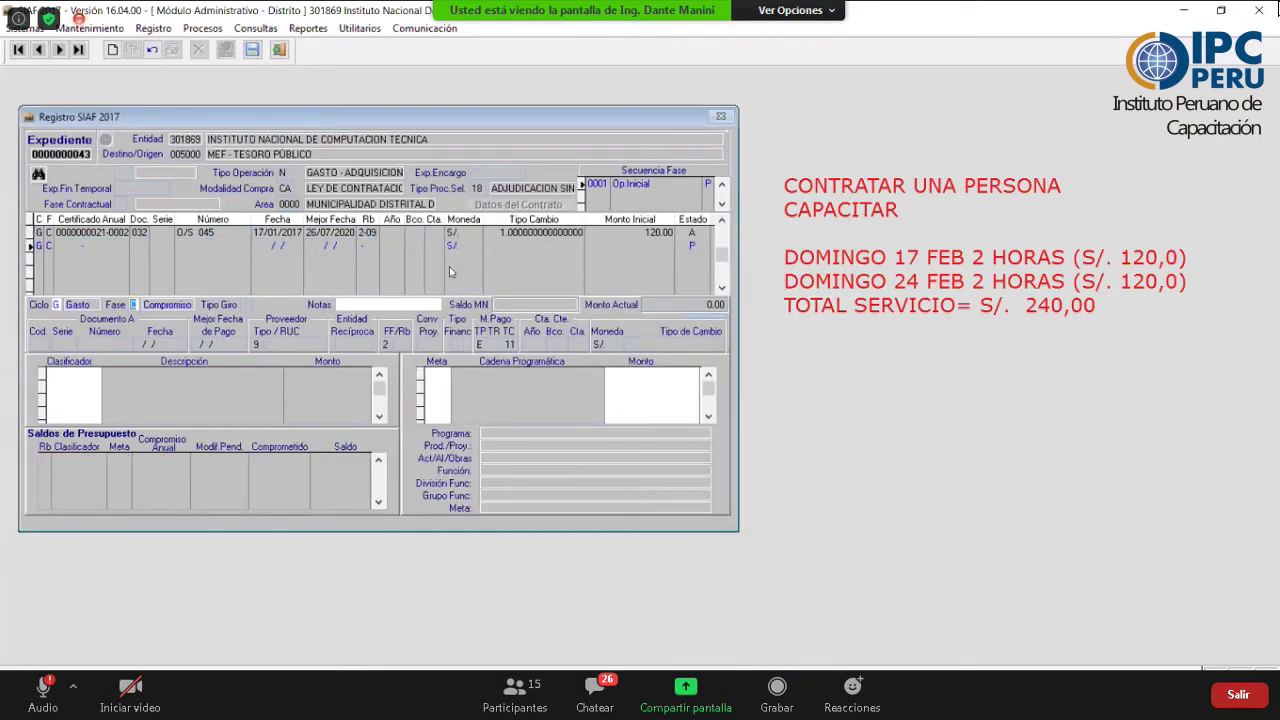
{"action": "key", "text": "Return"}
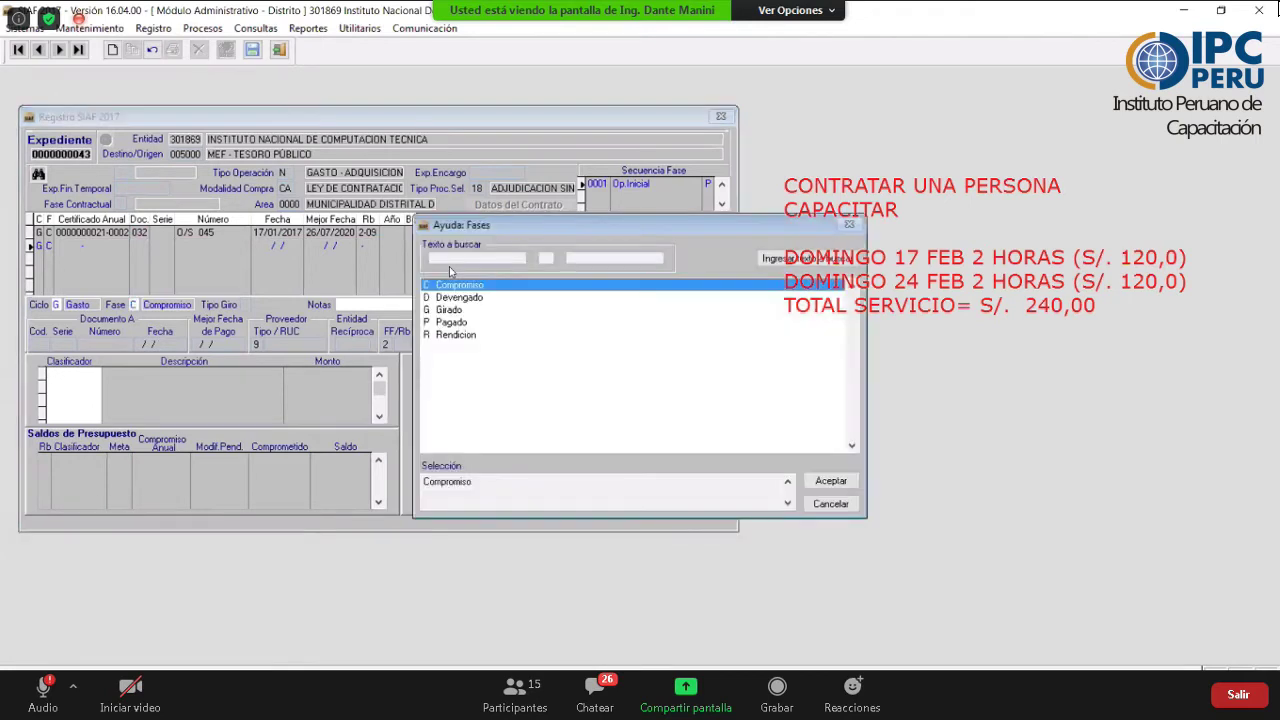
{"action": "key", "text": "Down"}
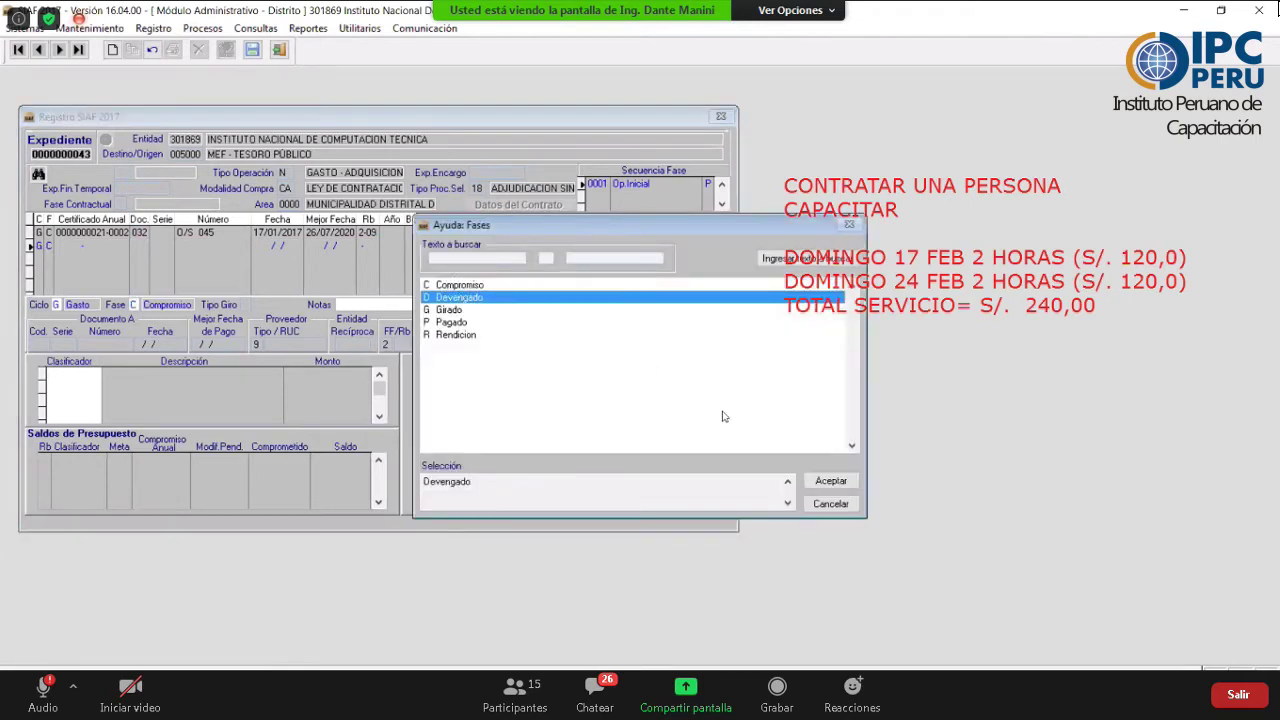
{"action": "left_click", "coordinate": [829, 482]}
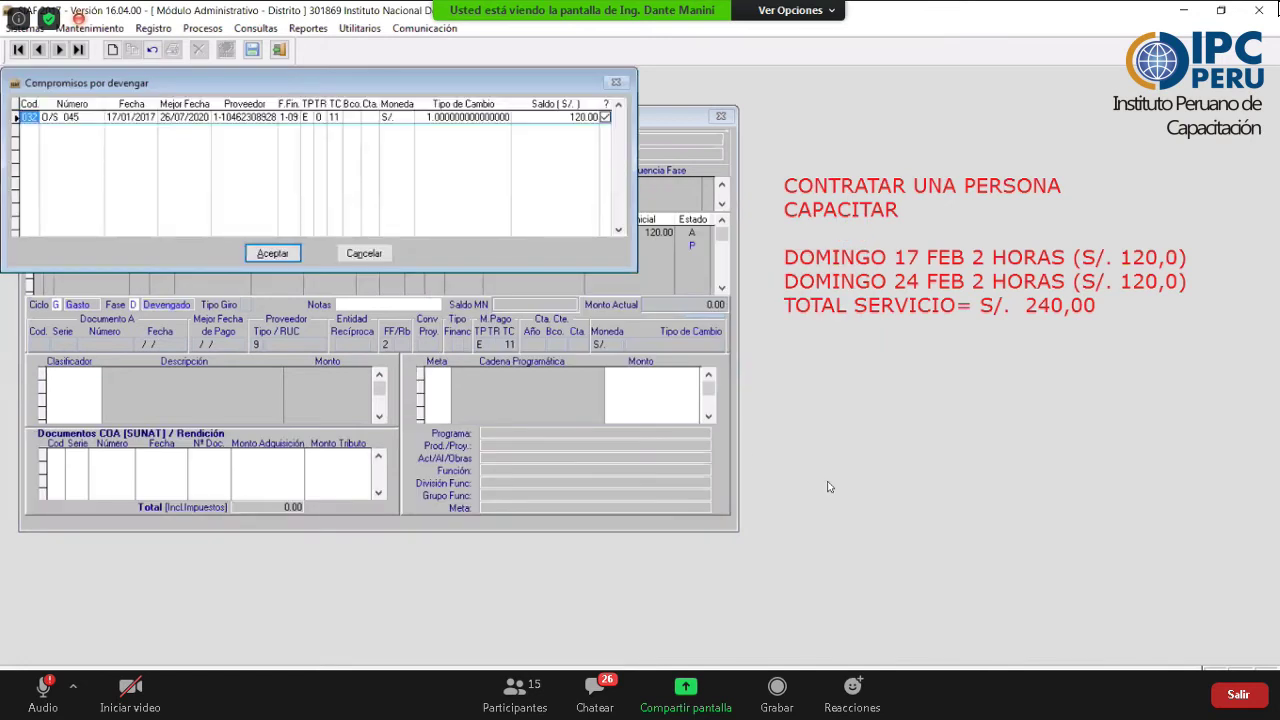
{"action": "left_click", "coordinate": [291, 256]}
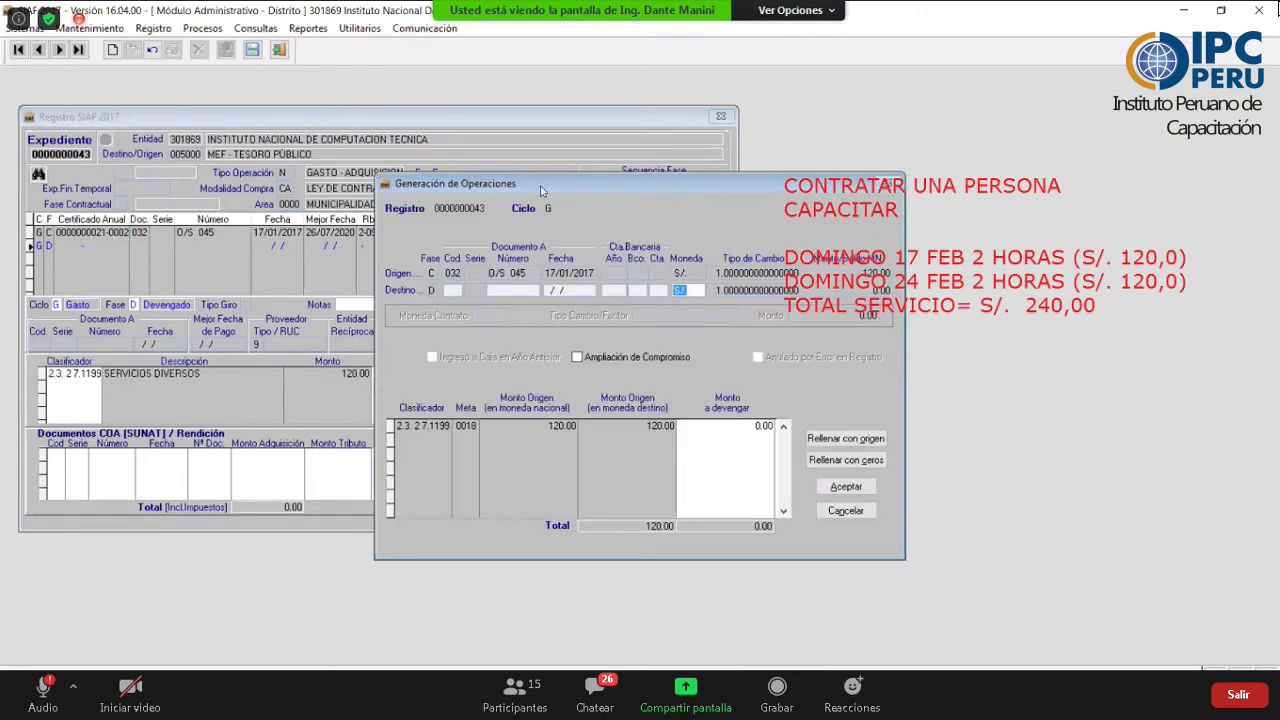
{"action": "left_click_drag", "start_coordinate": [540, 190], "coordinate": [318, 190]}
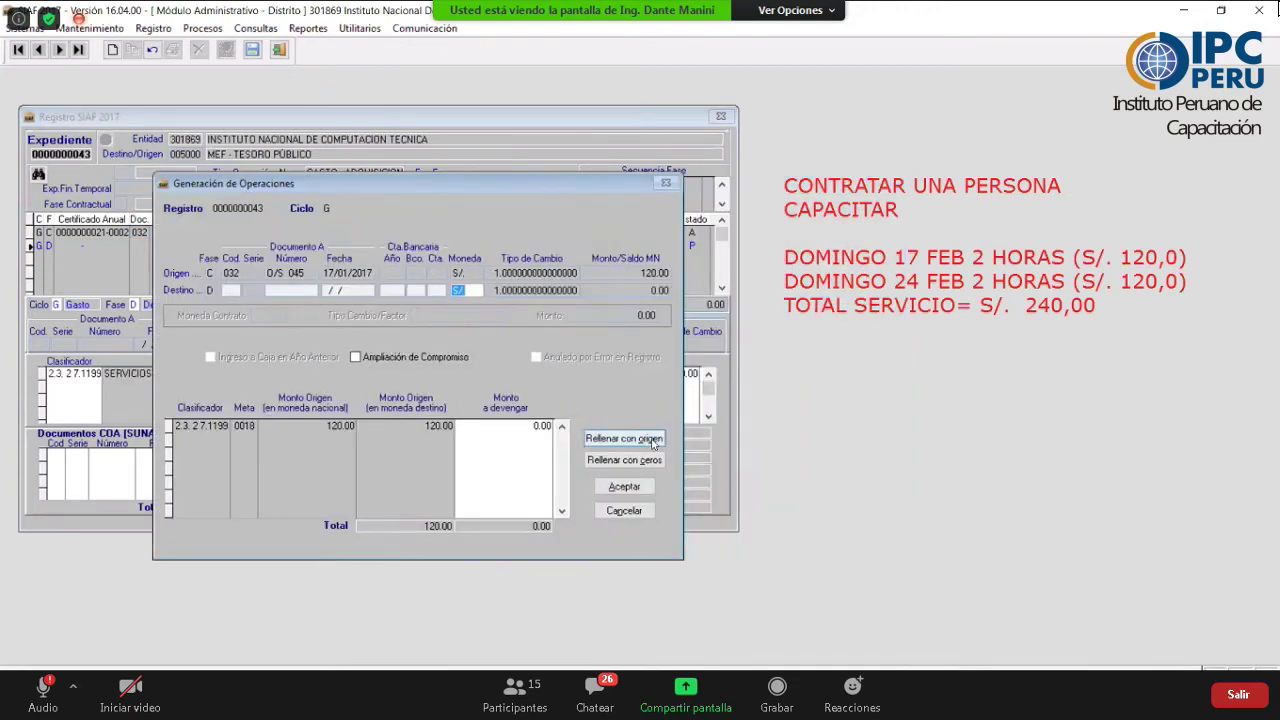
{"action": "left_click", "coordinate": [651, 443]}
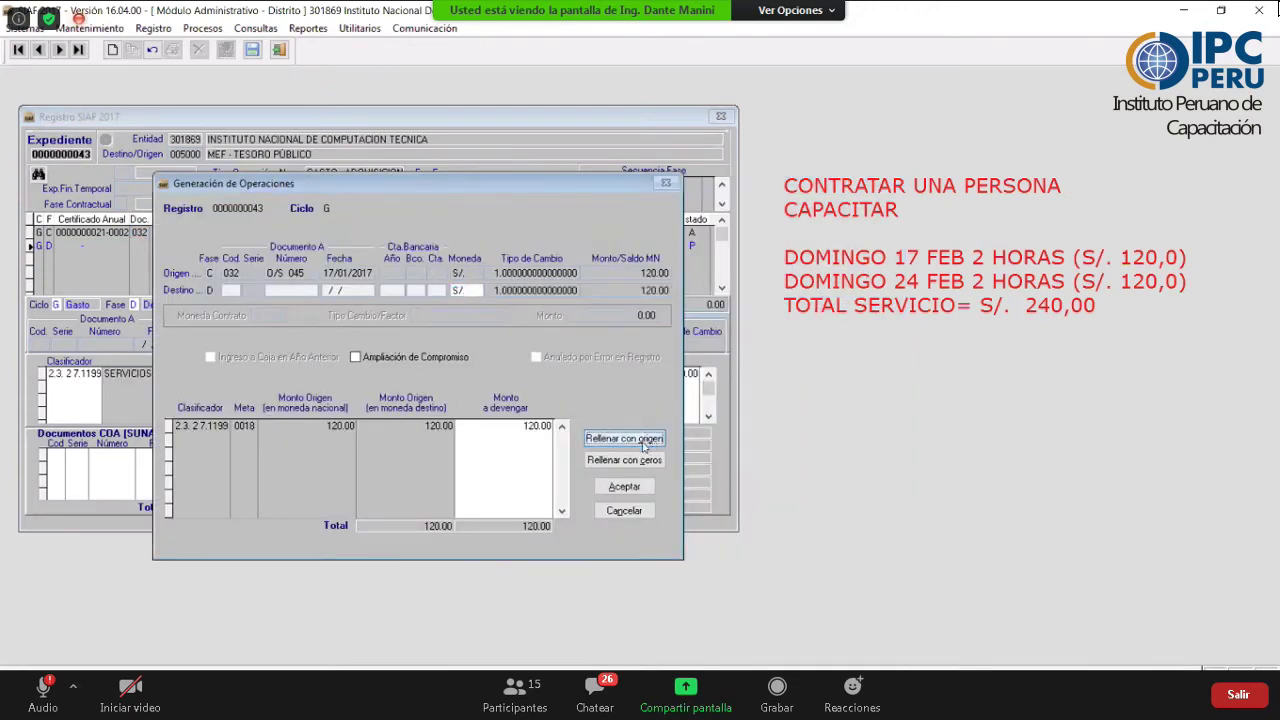
{"action": "left_click", "coordinate": [617, 489]}
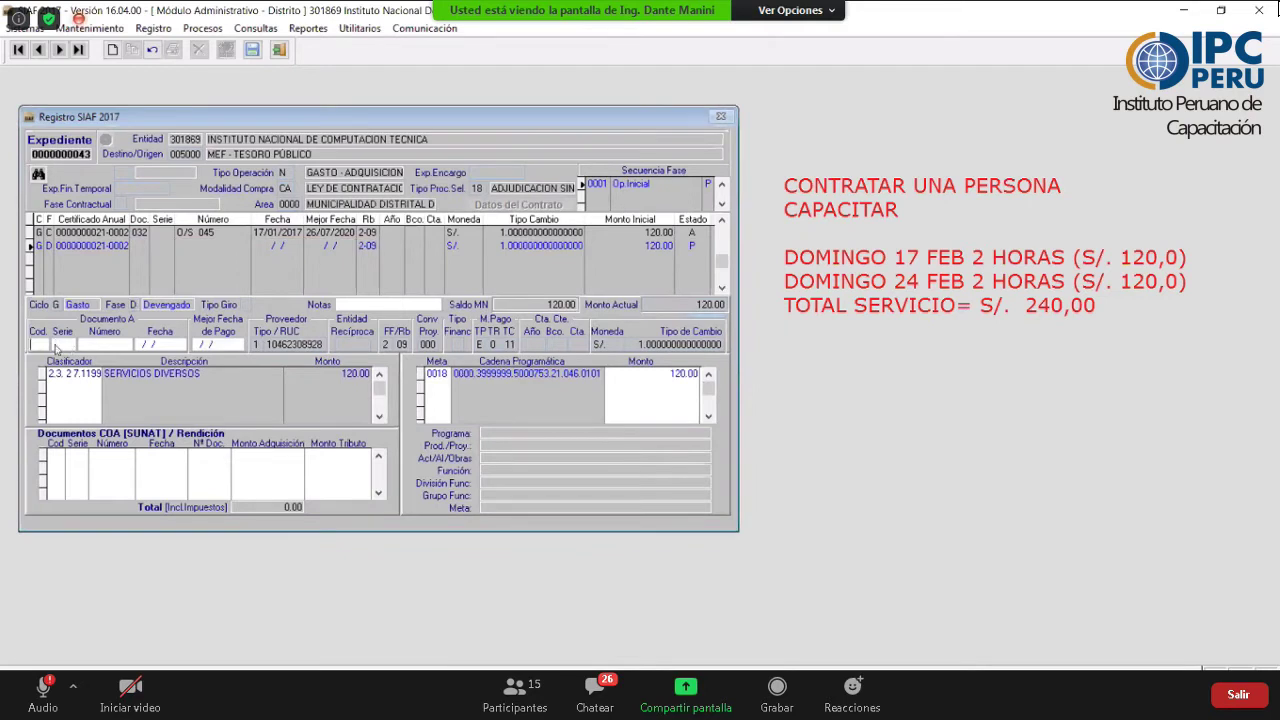
- Enter devengado document code 027, series 001, number 0253
{"action": "double_click", "coordinate": [38, 344]}
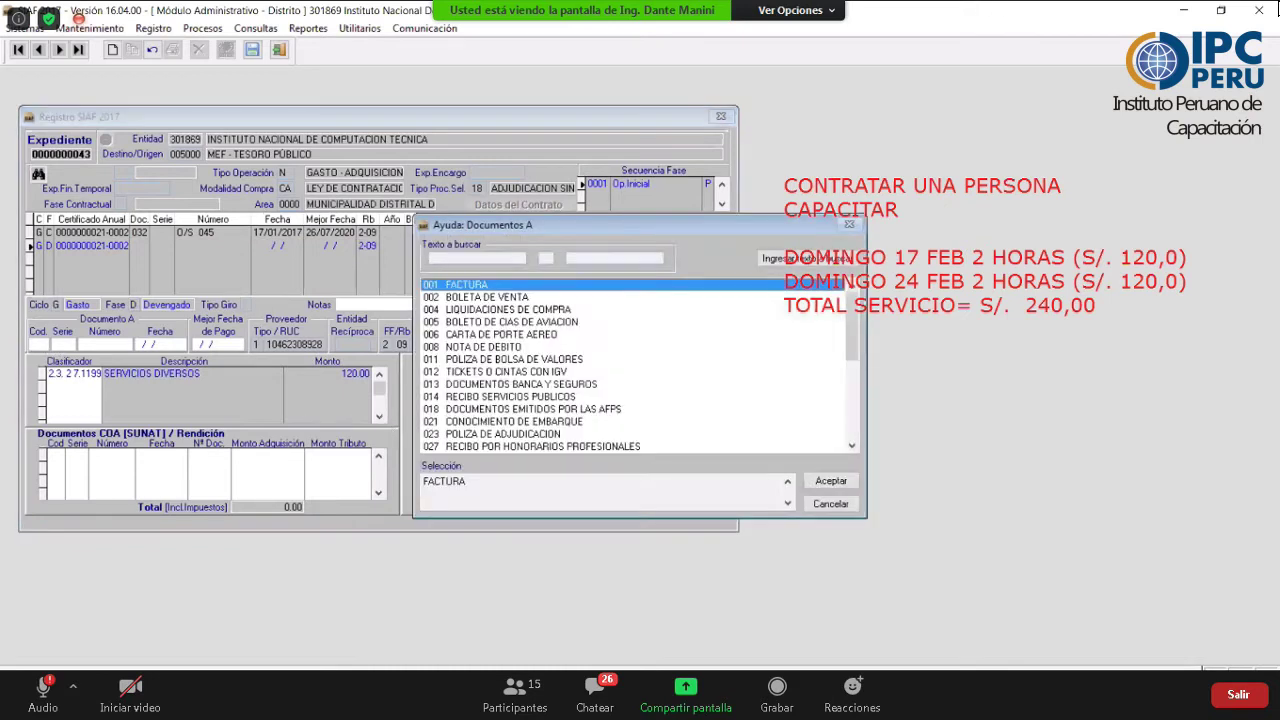
{"action": "type", "text": "027"}
{"action": "key", "text": "Return"}
{"action": "type", "text": "001"}
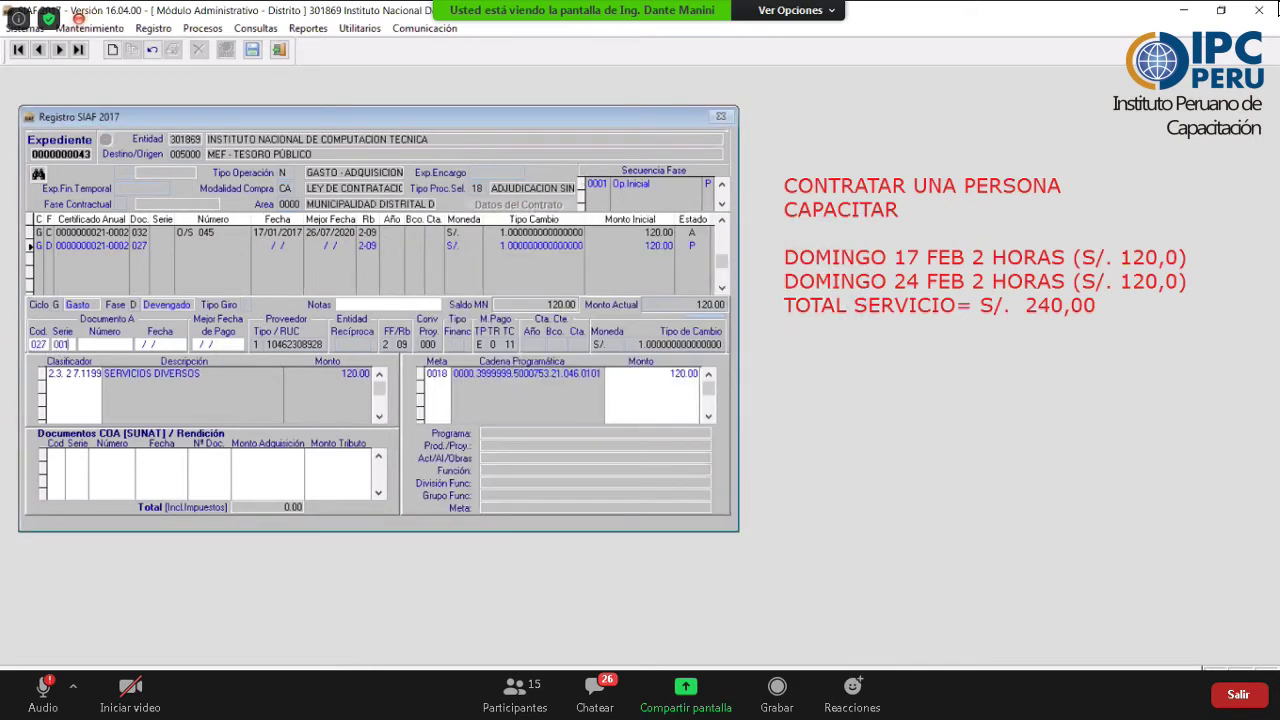
{"action": "key", "text": "Tab"}
{"action": "type", "text": "0253"}
{"action": "left_click", "coordinate": [139, 342]}
- Set document date 19/01/2017 and best payment date 26/07/2025, then save the devengado
{"action": "left_click", "coordinate": [139, 342]}
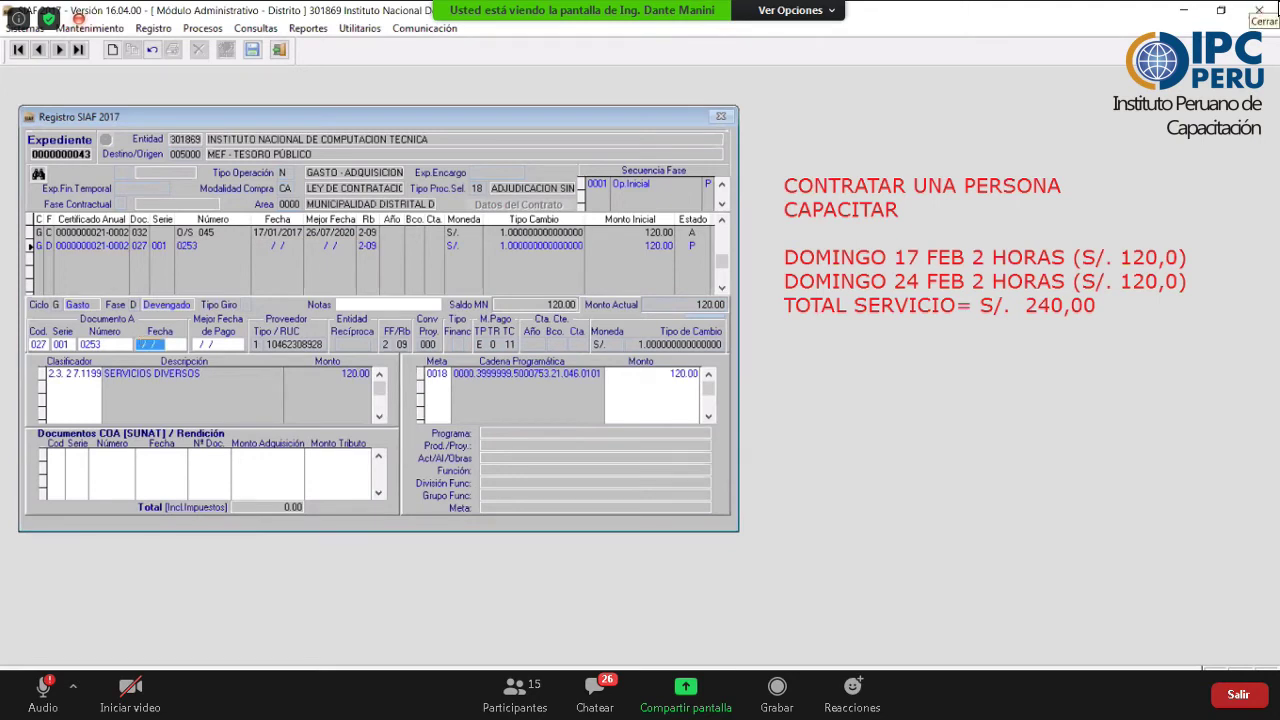
{"action": "type", "text": "17"}
{"action": "key", "text": "BackSpace"}
{"action": "key", "text": "BackSpace"}
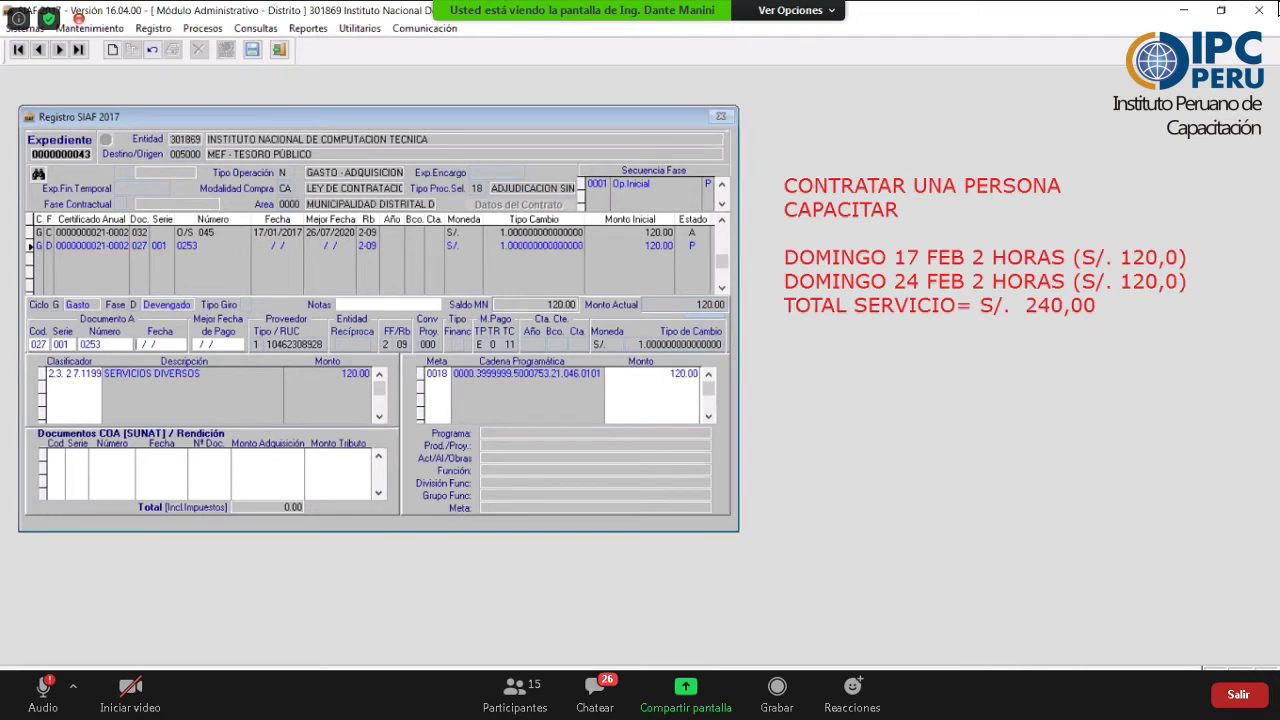
{"action": "type", "text": "19/01/2017"}
{"action": "key", "text": "Return"}
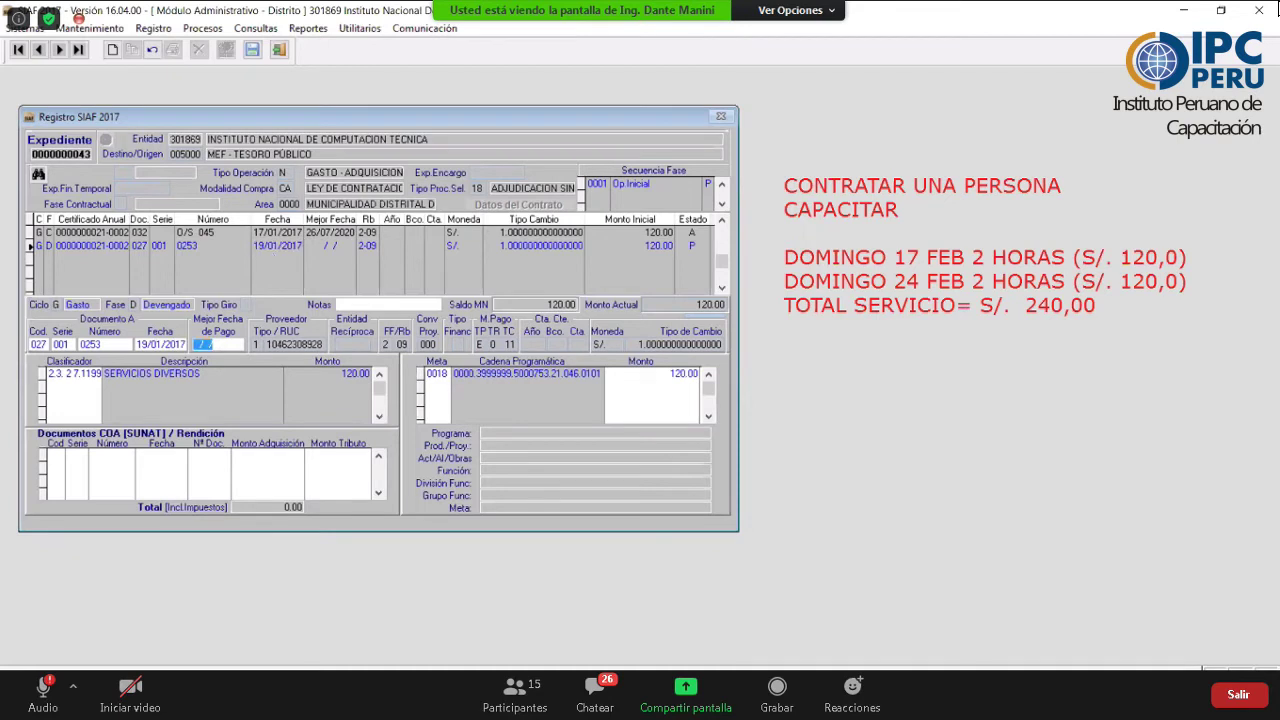
{"action": "type", "text": "26/07/2025"}
{"action": "key", "text": "Return"}
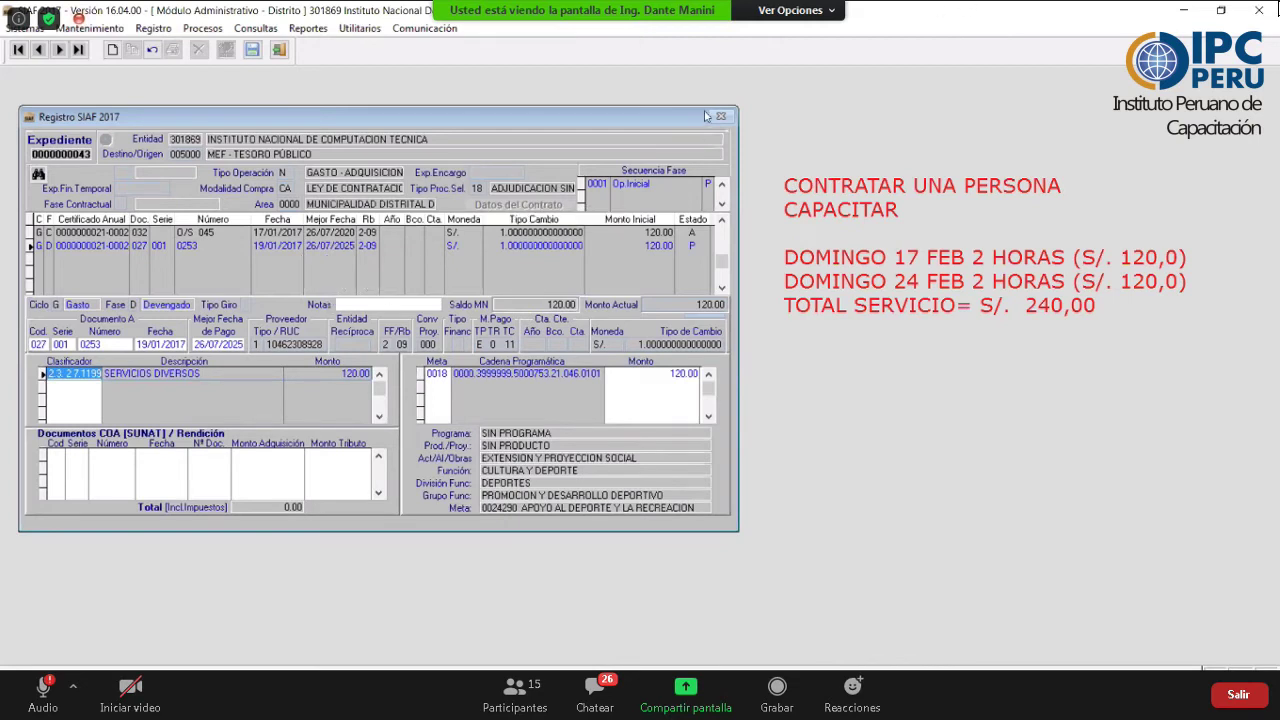
{"action": "left_click", "coordinate": [252, 49]}
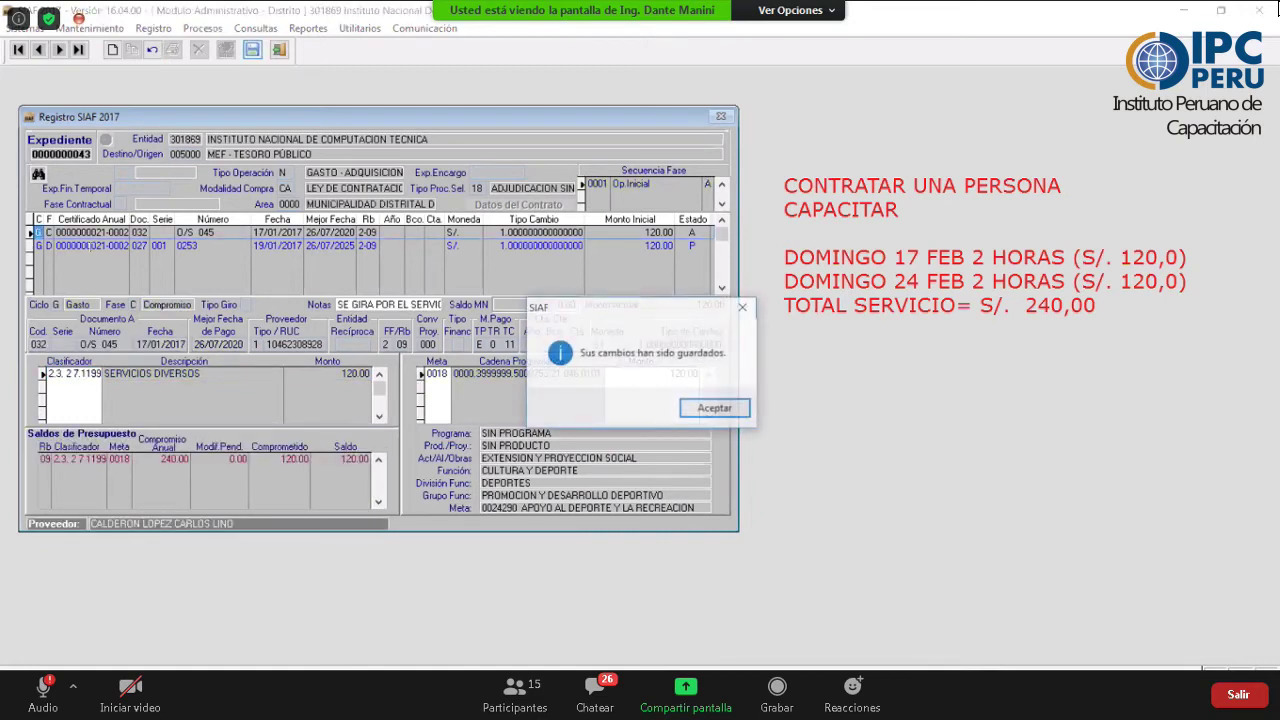
- Enable sending and authorize the devengado row for document 0253 so its status becomes A
{"action": "left_click", "coordinate": [743, 408]}
{"action": "left_click", "coordinate": [95, 246]}
{"action": "right_click", "coordinate": [91, 272]}
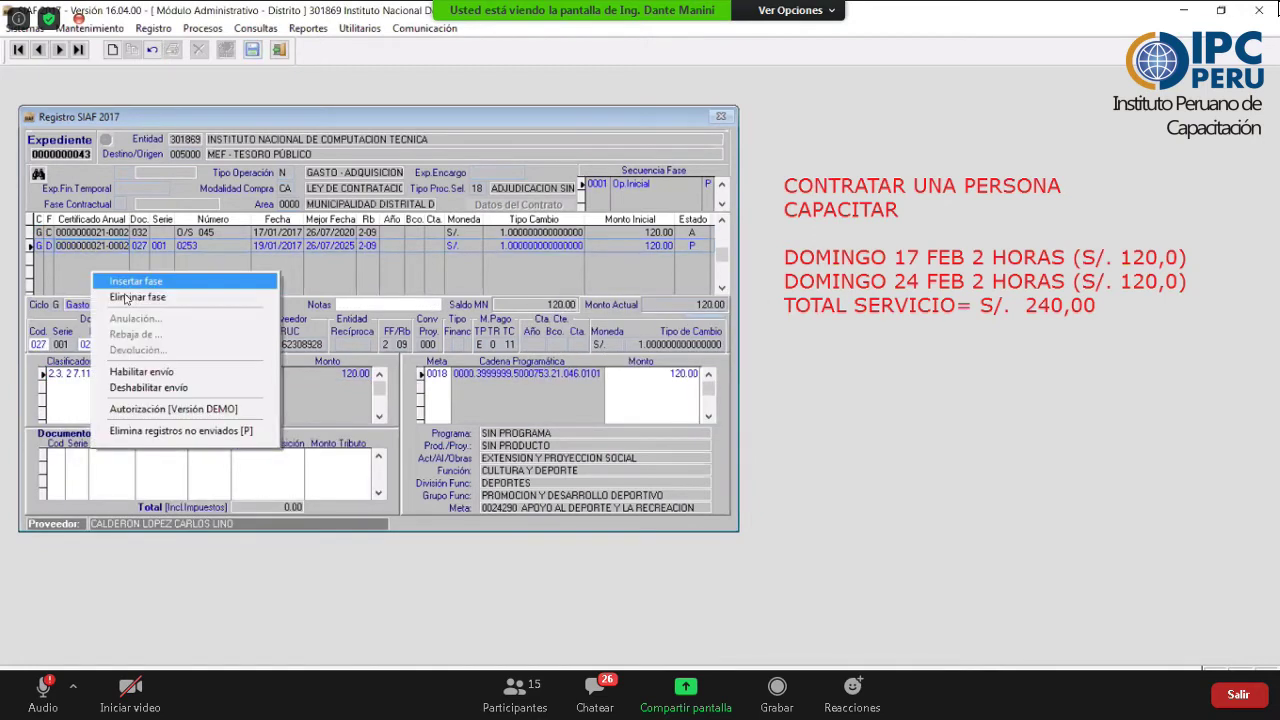
{"action": "left_click", "coordinate": [176, 372]}
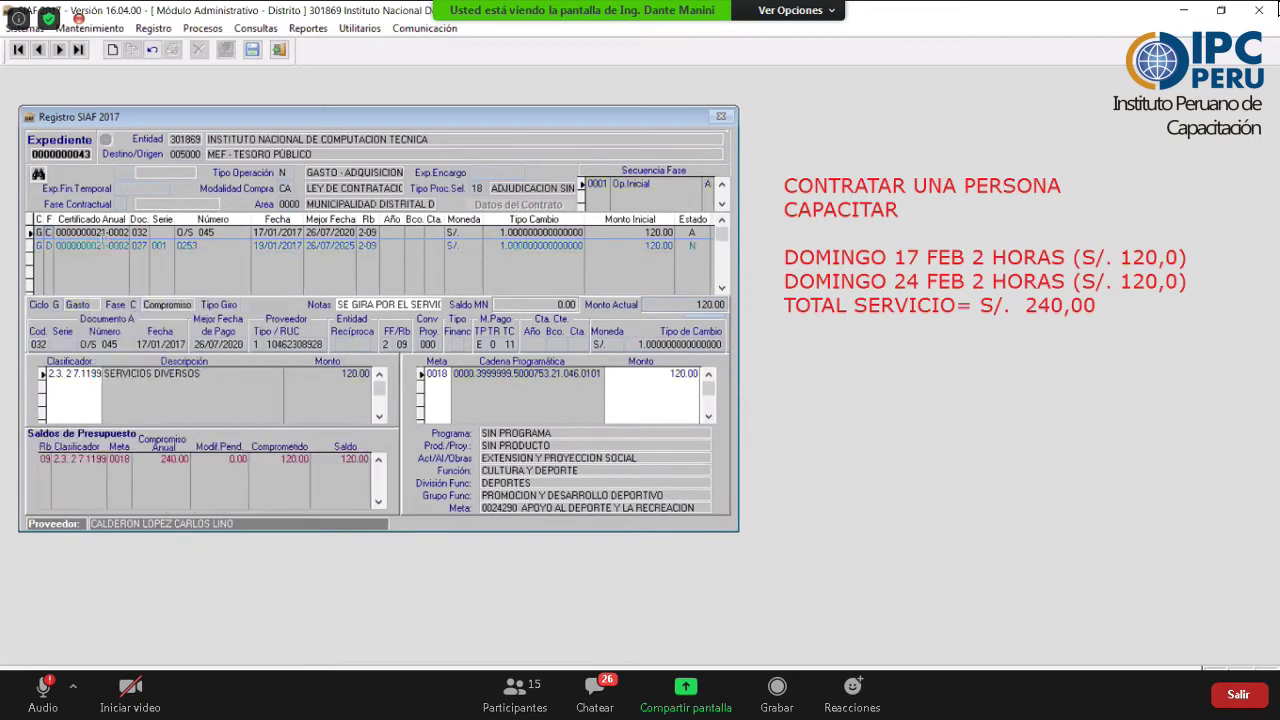
{"action": "right_click", "coordinate": [97, 271]}
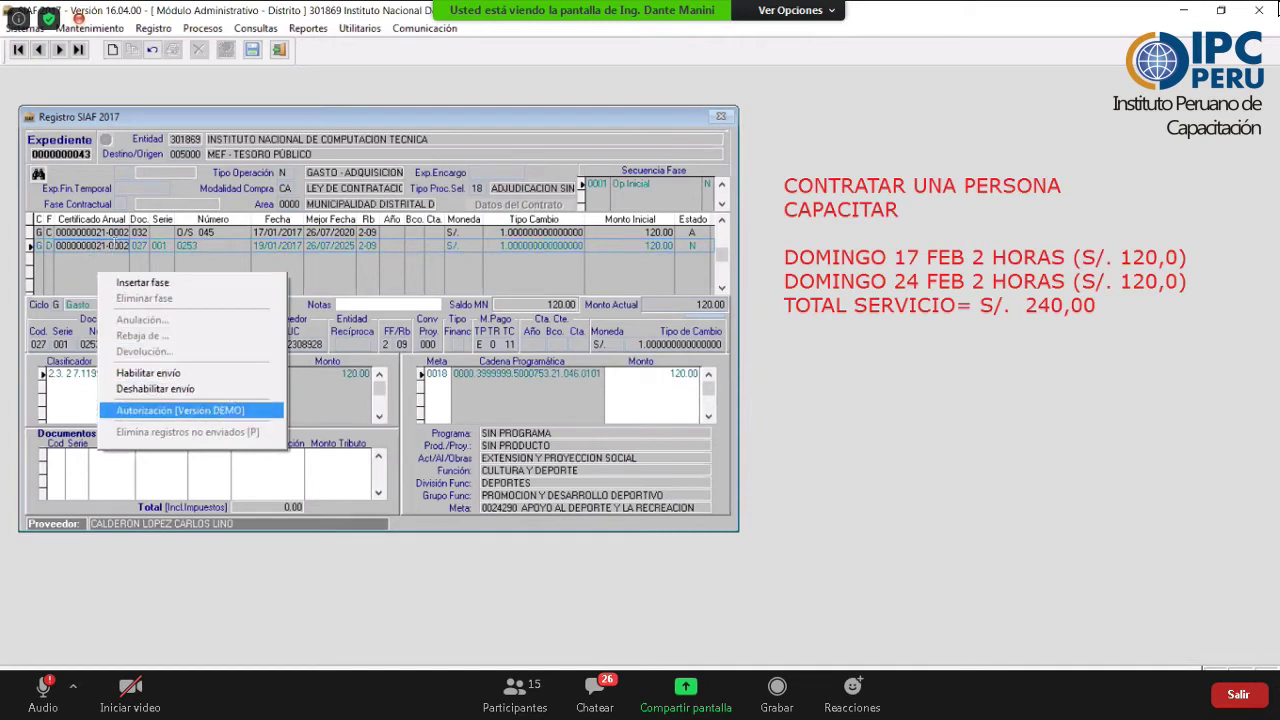
{"action": "key", "text": "Return"}
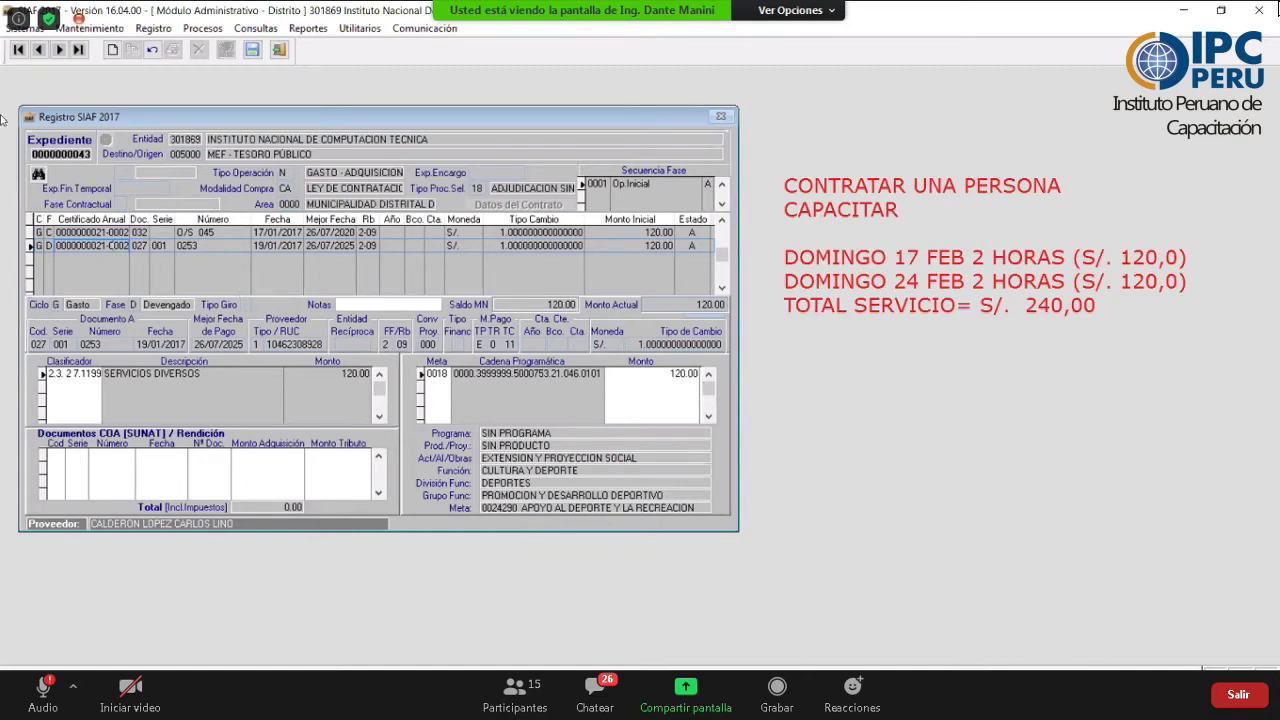
- Insert a Gasto-cycle Girado phase from devengado 0253, filling the full 120.00 from origin
{"action": "right_click", "coordinate": [105, 266]}
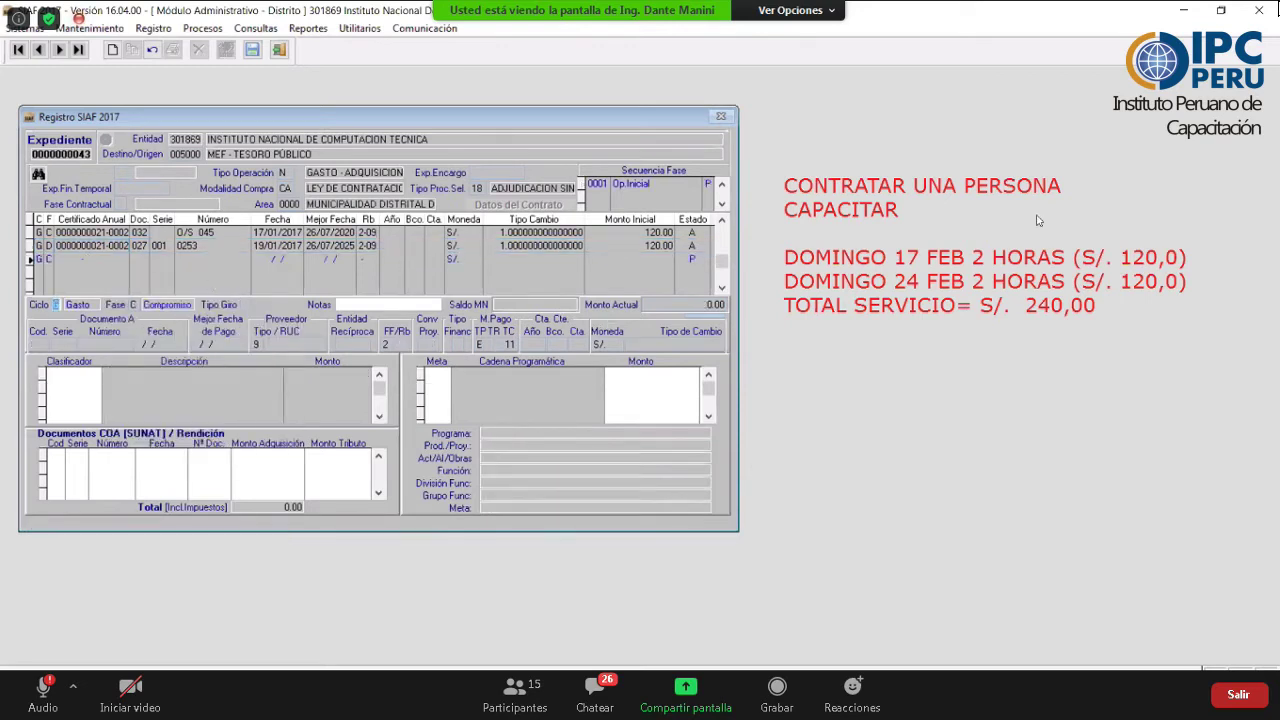
{"action": "key", "text": "F2"}
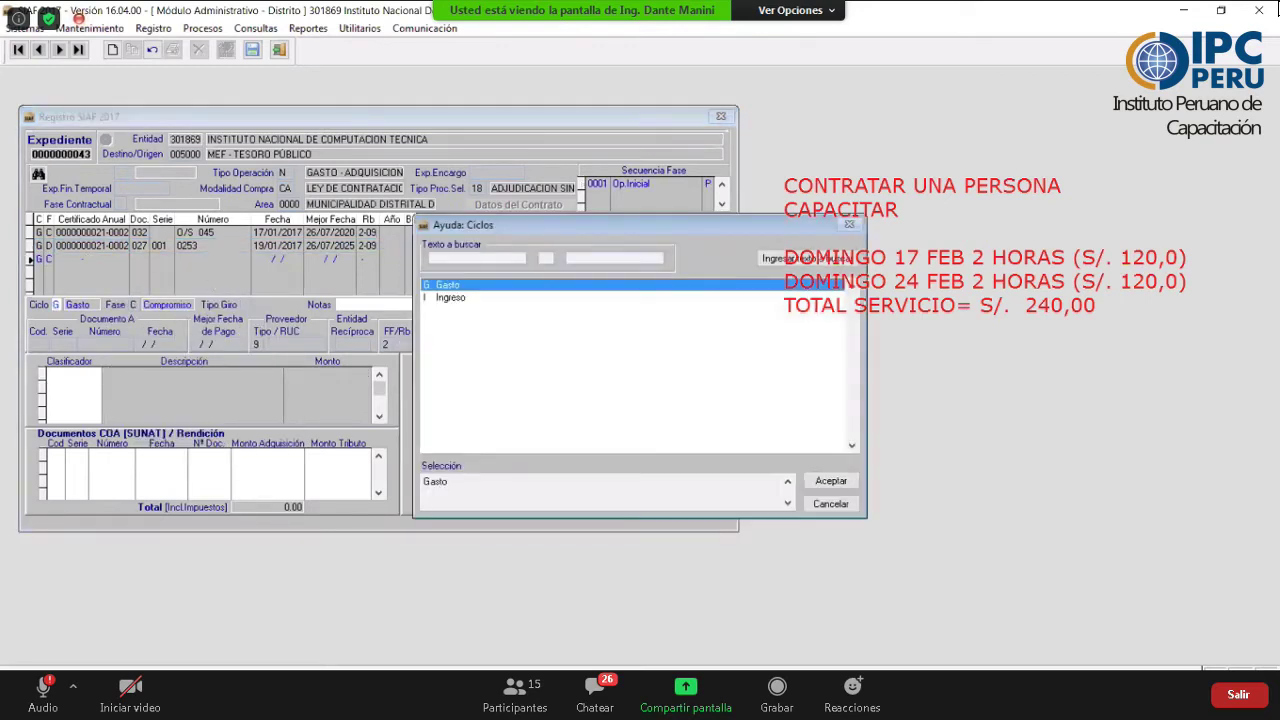
{"action": "key", "text": "Return"}
{"action": "key", "text": "F2"}
{"action": "key", "text": "Down"}
{"action": "key", "text": "Down"}
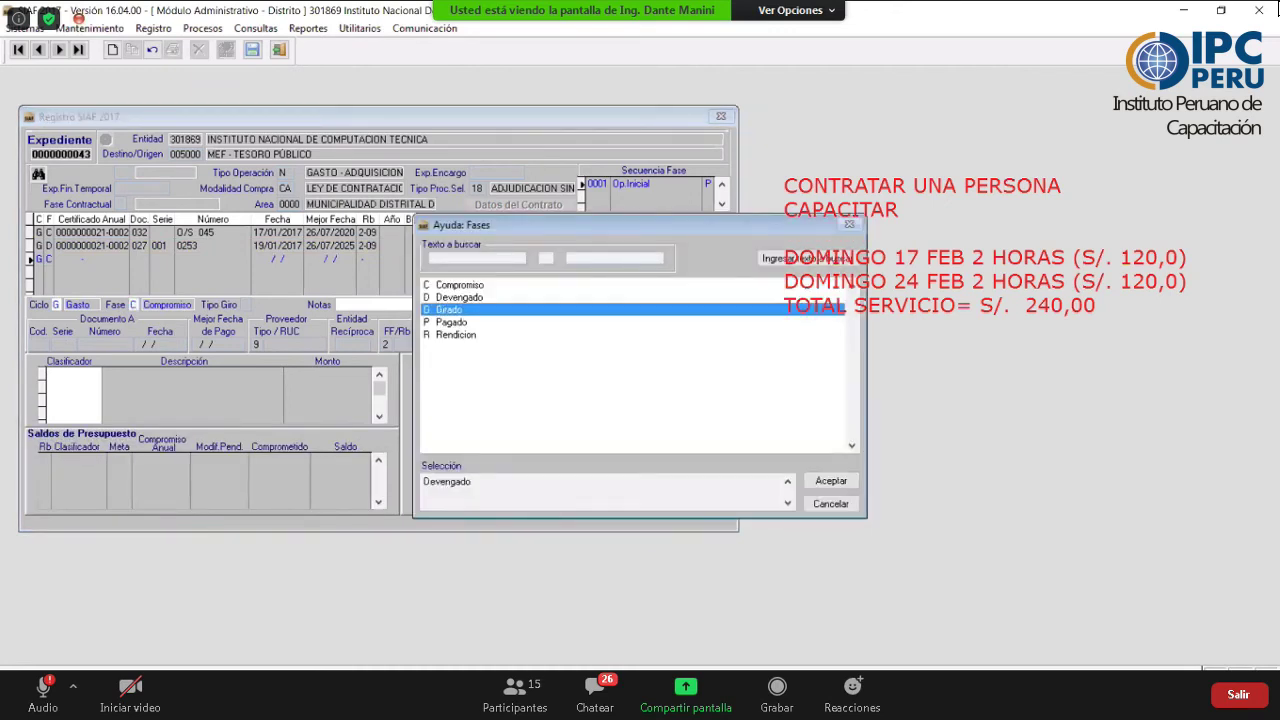
{"action": "key", "text": "Return"}
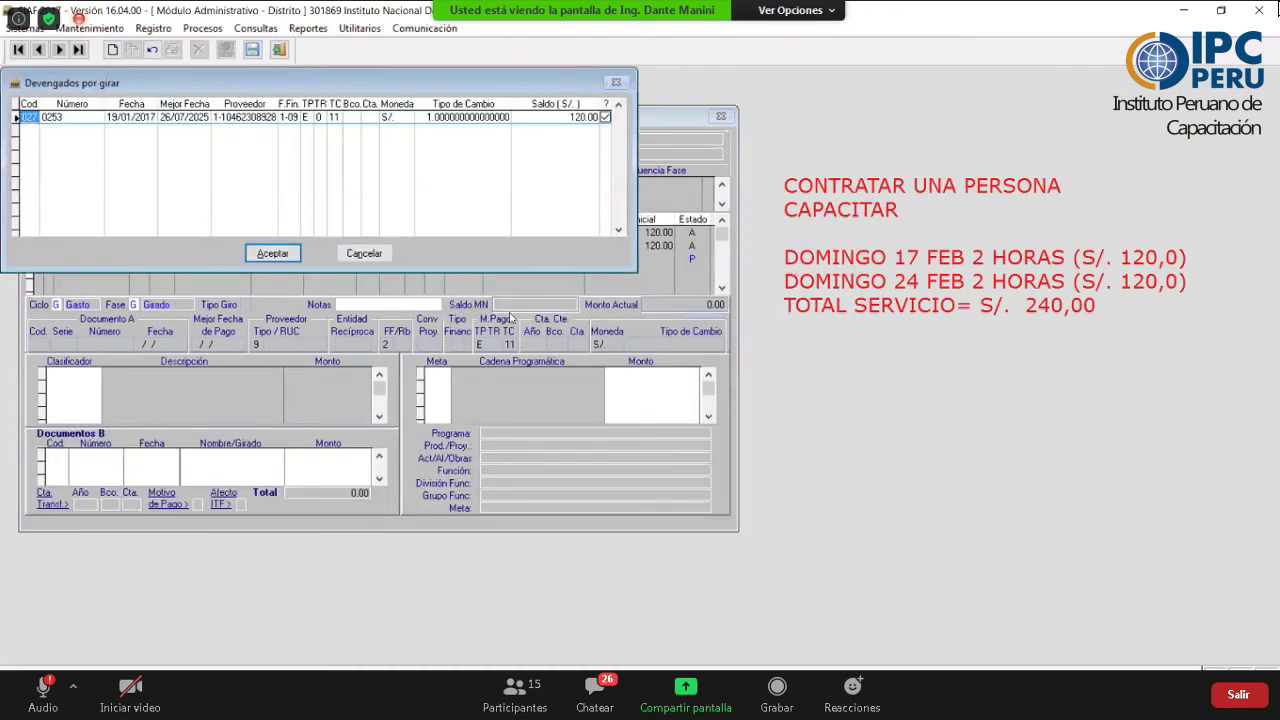
{"action": "left_click", "coordinate": [278, 258]}
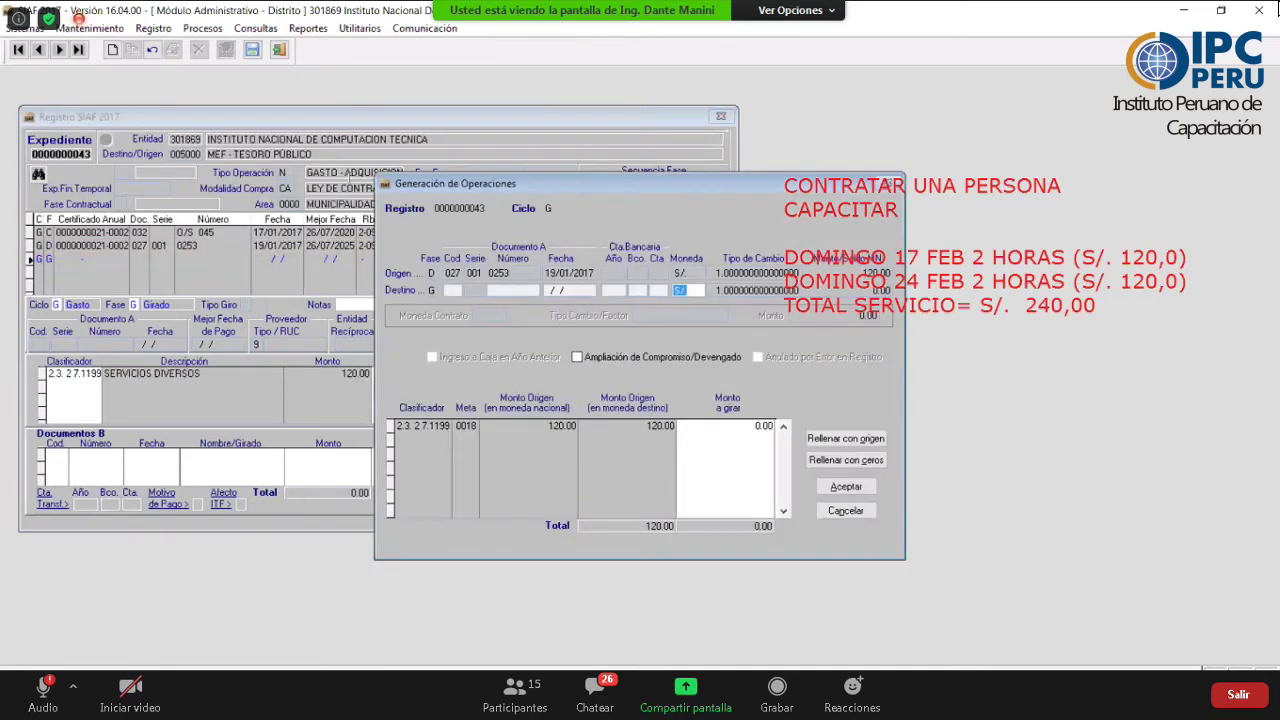
{"action": "left_click", "coordinate": [559, 408]}
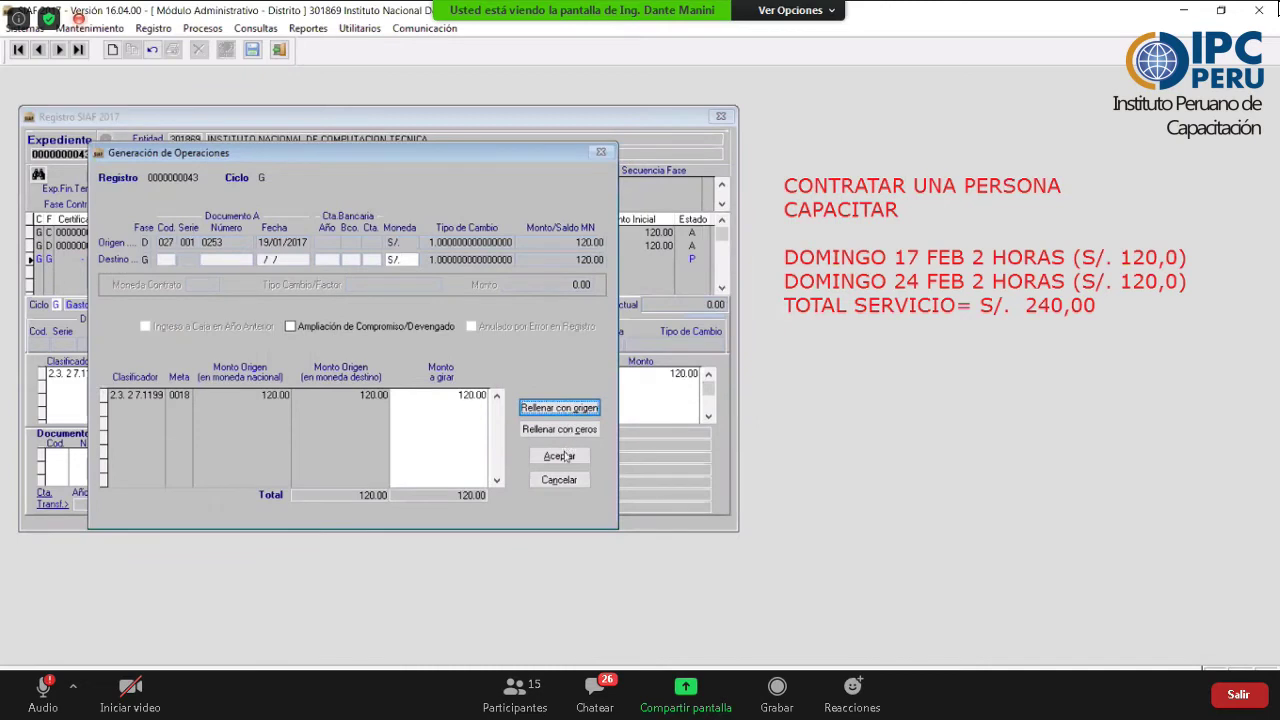
{"action": "left_click", "coordinate": [562, 456]}
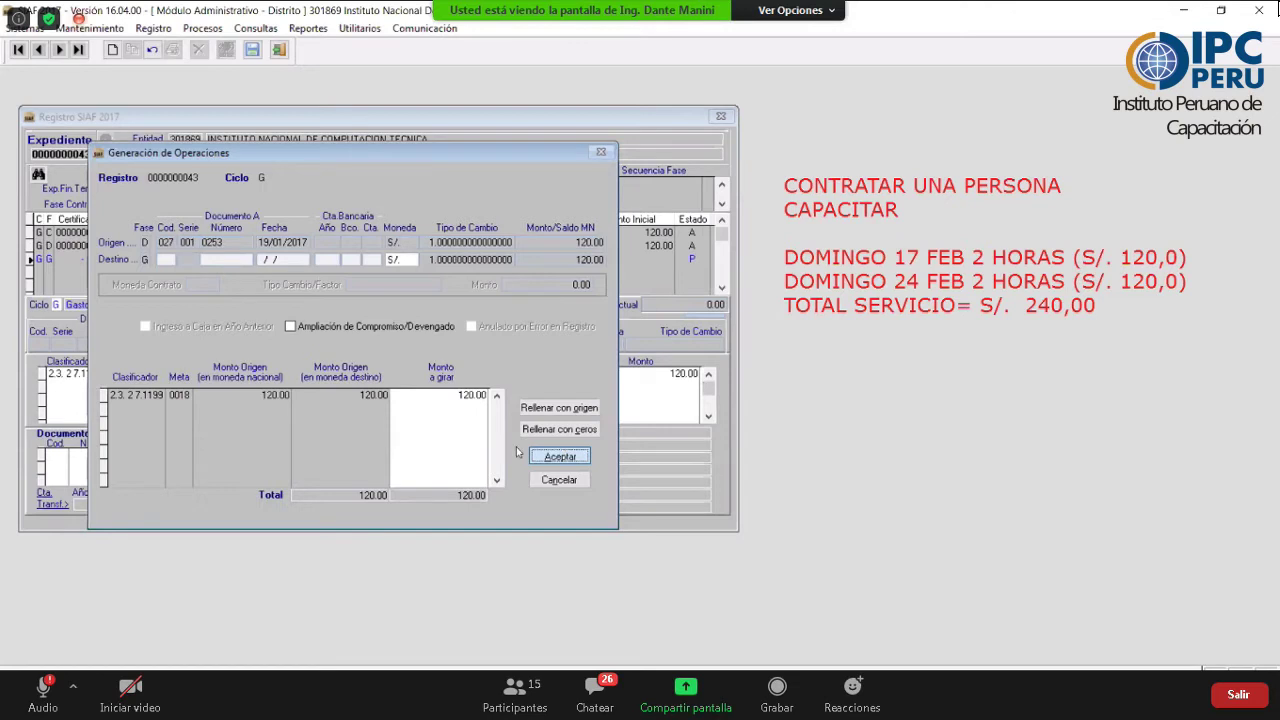
{"action": "key", "text": "Return"}
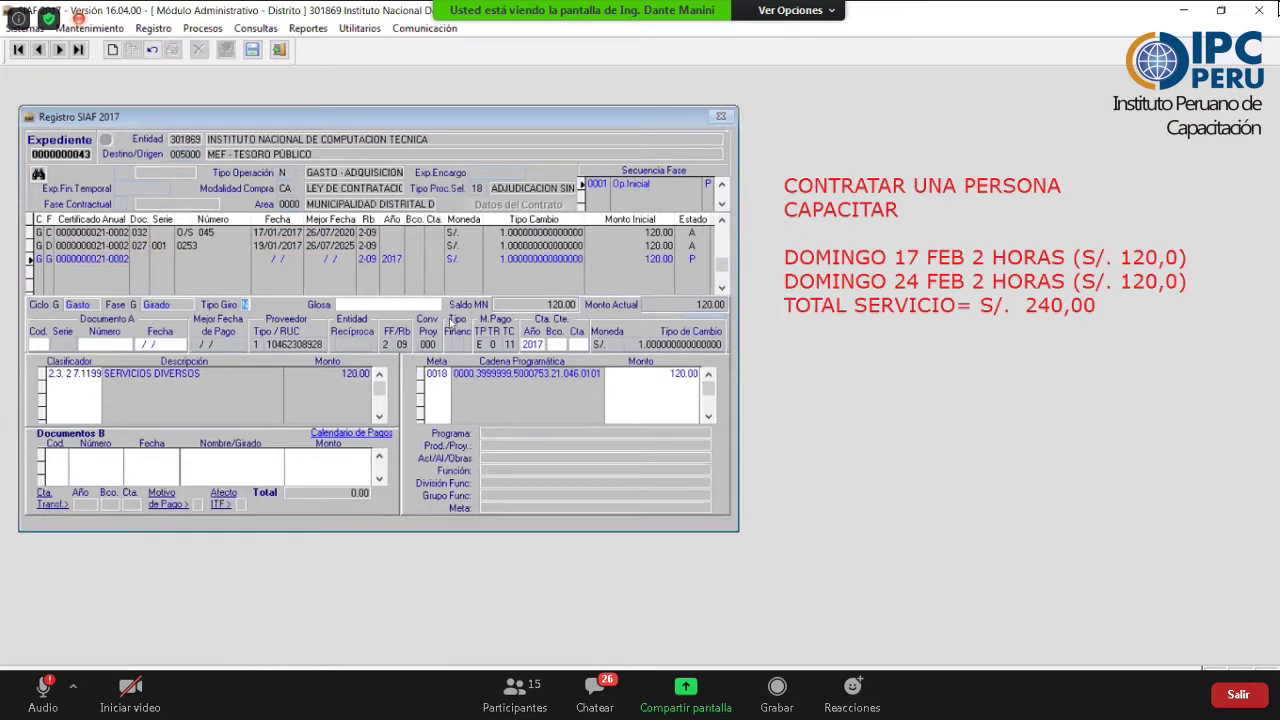
- Set Tipo Giro NORMAL and Documento A 009 number 625, dated 18/01/2017
{"action": "left_click", "coordinate": [852, 482]}
{"action": "left_click", "coordinate": [682, 409]}
{"action": "key", "text": "Return"}
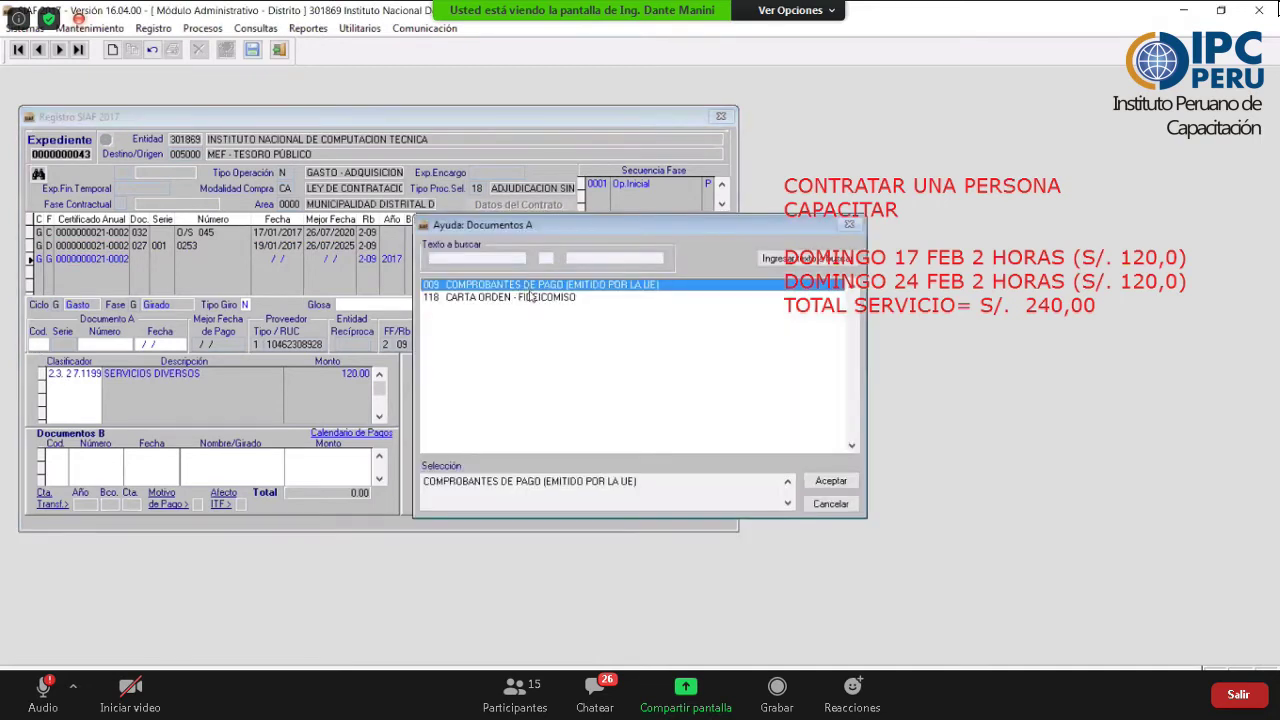
{"action": "key", "text": "Return"}
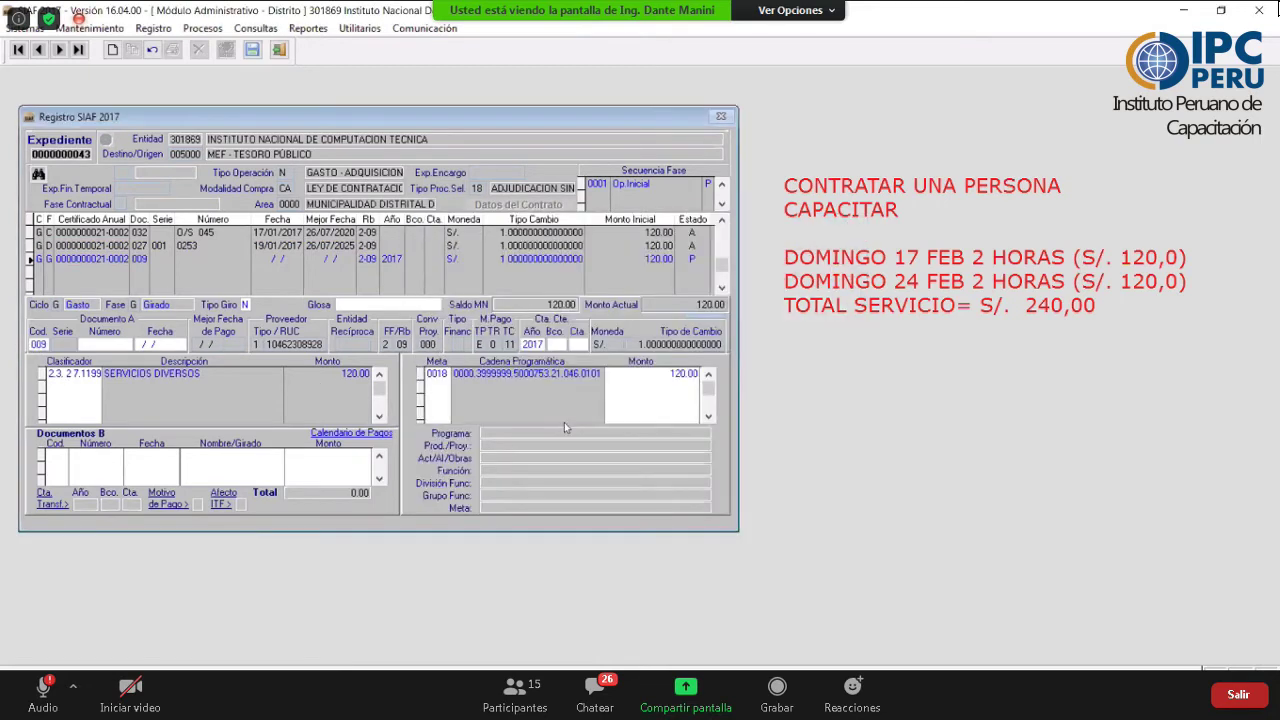
{"action": "key", "text": "Return"}
{"action": "type", "text": "C/R"}
{"action": "type", "text": " 625"}
{"action": "key", "text": "Return"}
{"action": "type", "text": "18/01/2017"}
{"action": "key", "text": "Return"}
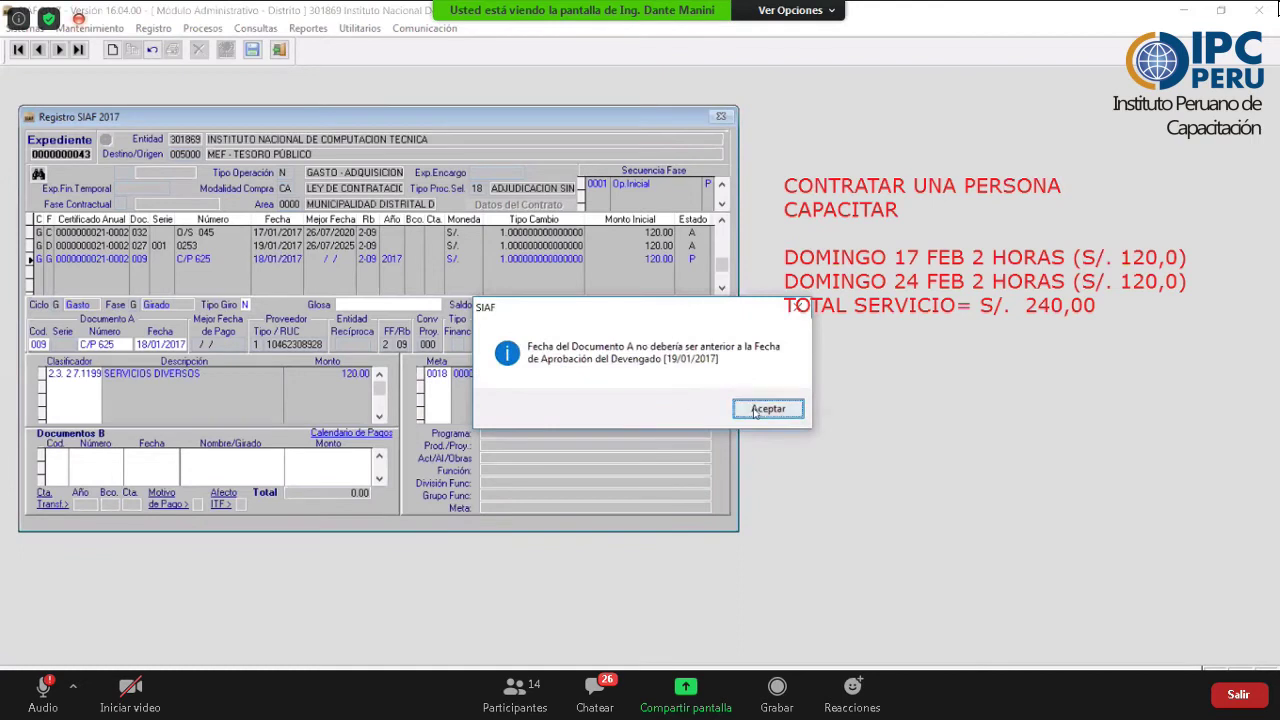
{"action": "left_click", "coordinate": [762, 410]}
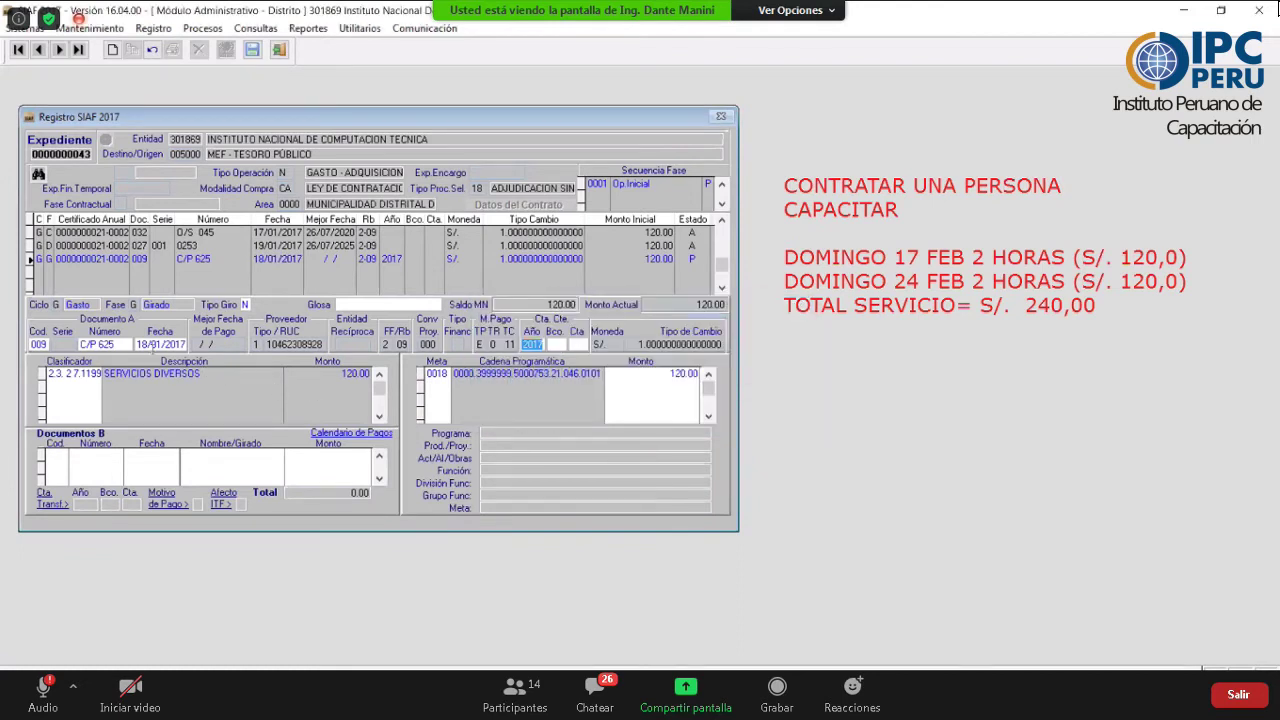
- Charge the girado to 2016 bank 001 account 005 and correct the document date to 19/01/2017
{"action": "left_click", "coordinate": [147, 345]}
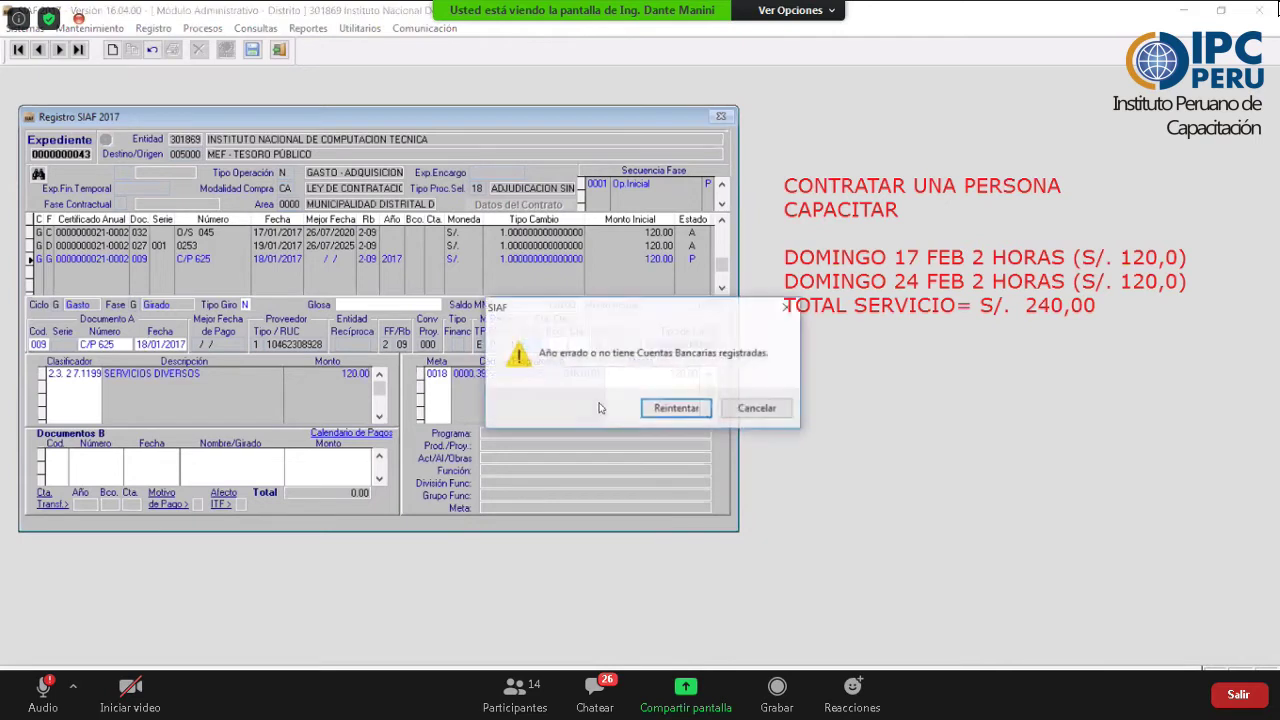
{"action": "left_click", "coordinate": [674, 409]}
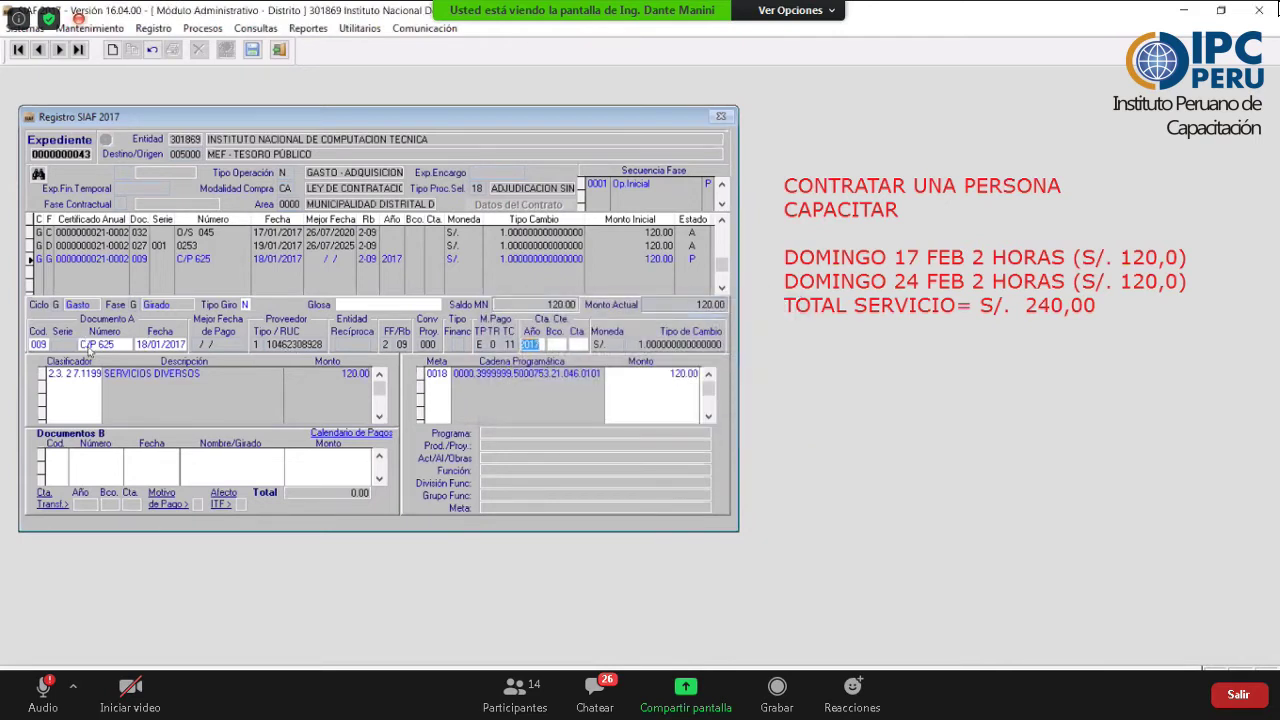
{"action": "left_click", "coordinate": [428, 370]}
{"action": "key", "text": "Return"}
{"action": "double_click", "coordinate": [540, 350]}
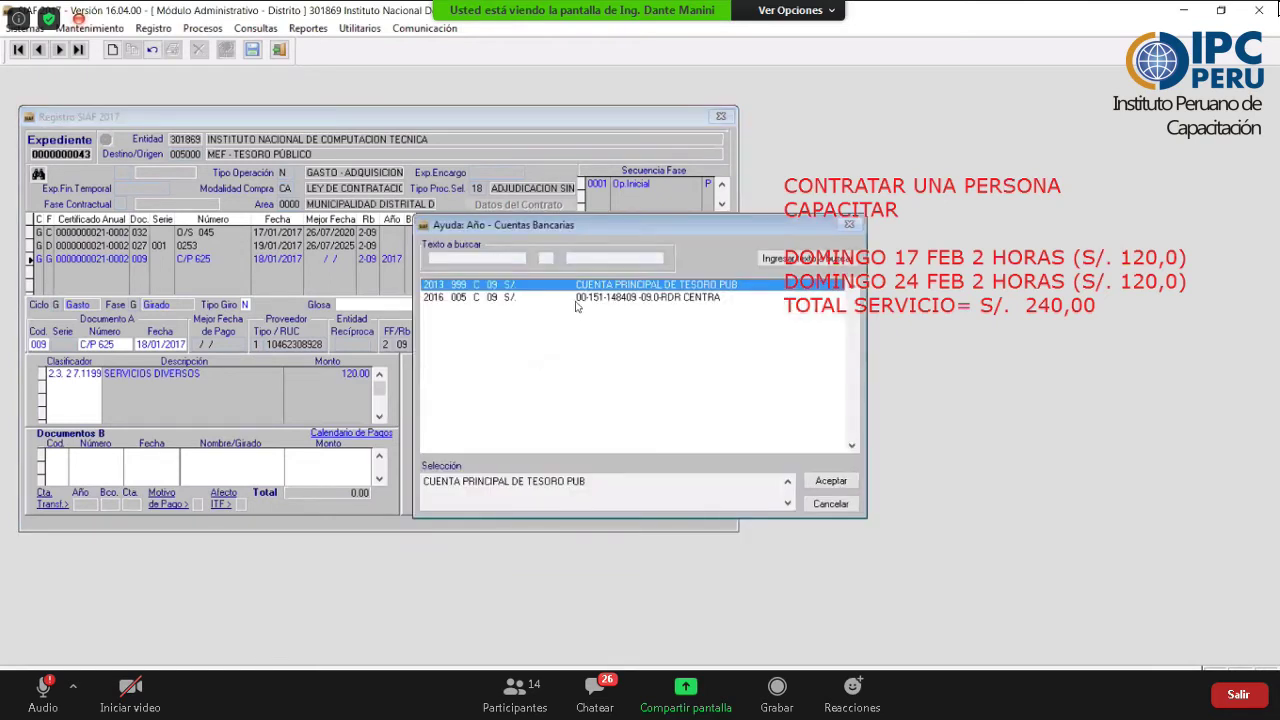
{"action": "left_click", "coordinate": [581, 298]}
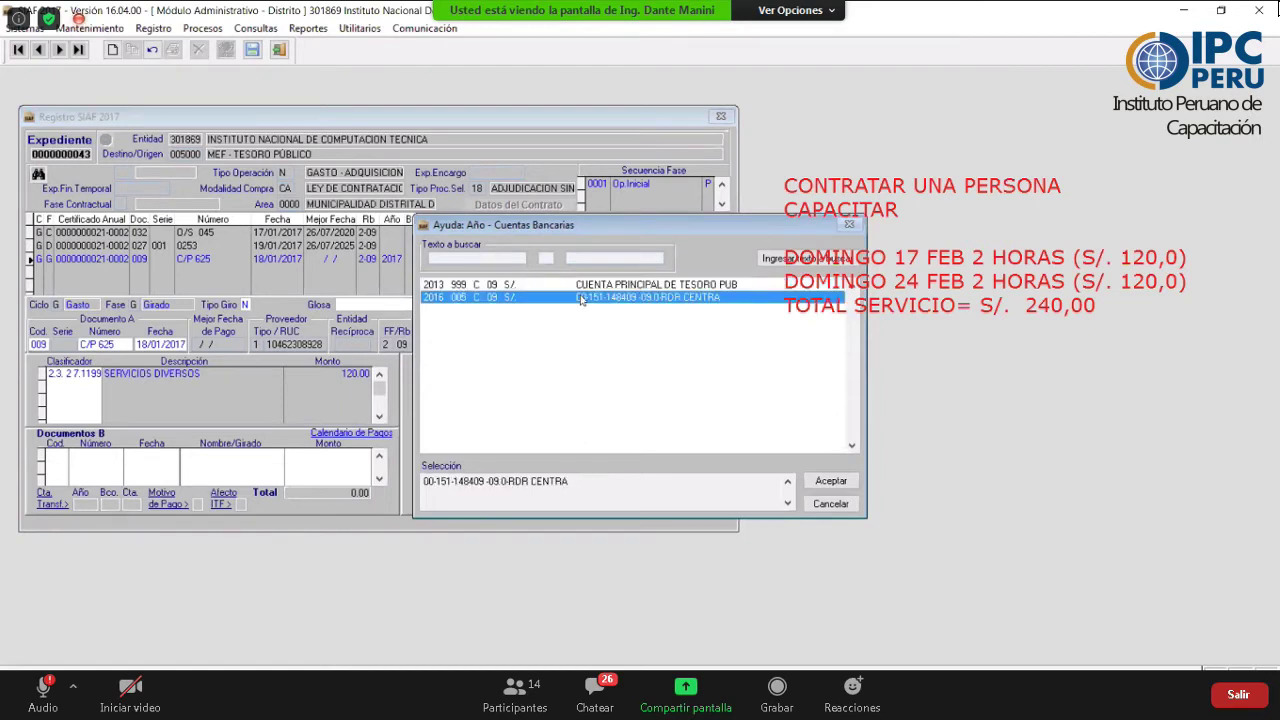
{"action": "key", "text": "Return"}
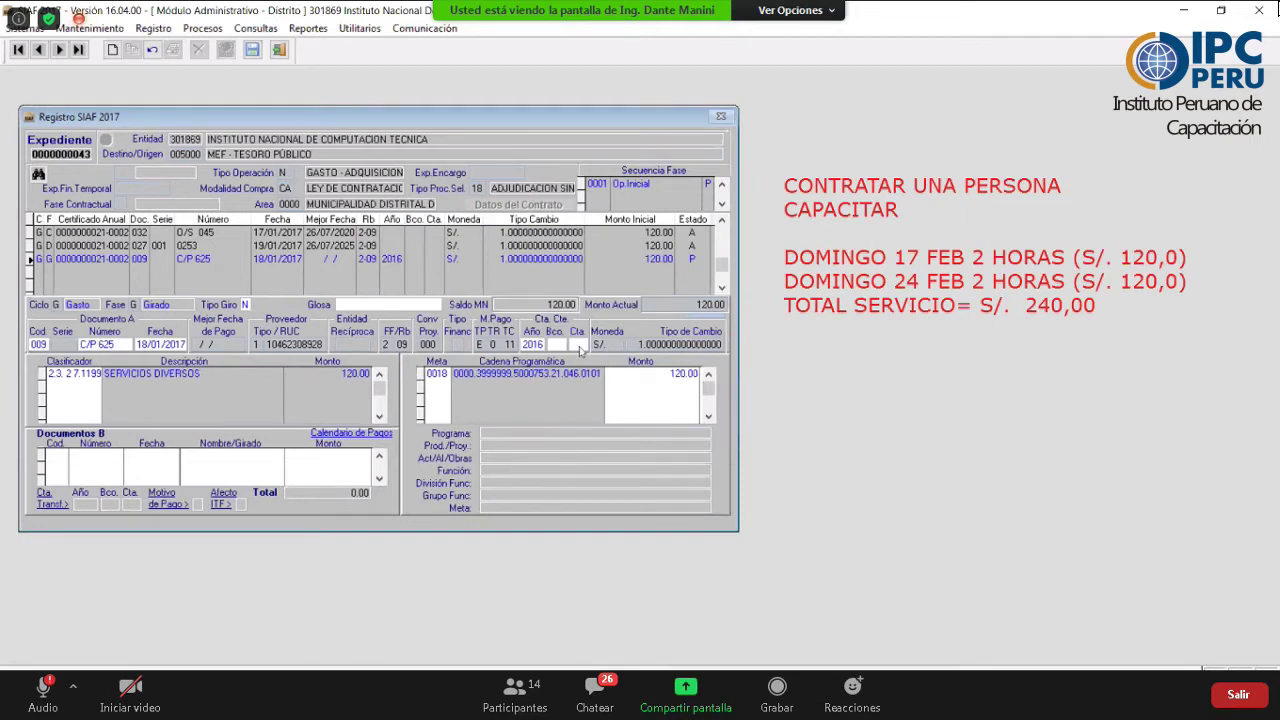
{"action": "type", "text": "001"}
{"action": "key", "text": "Return"}
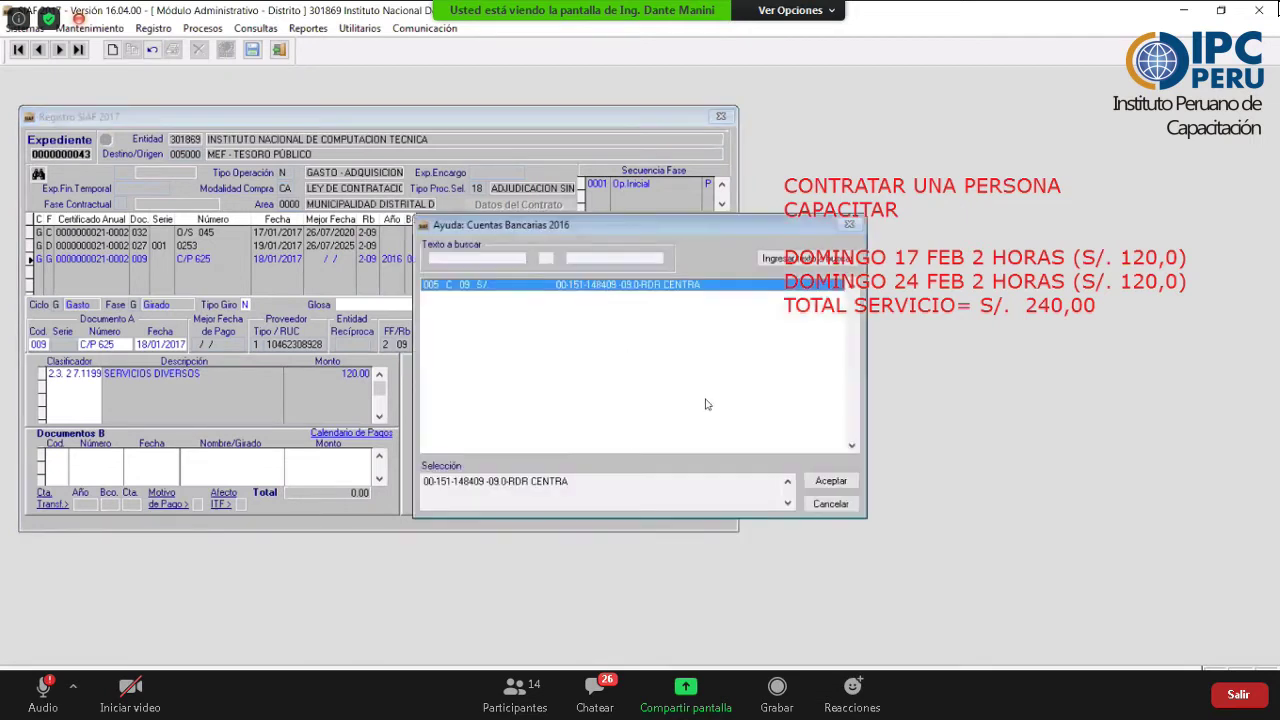
{"action": "left_click", "coordinate": [829, 480]}
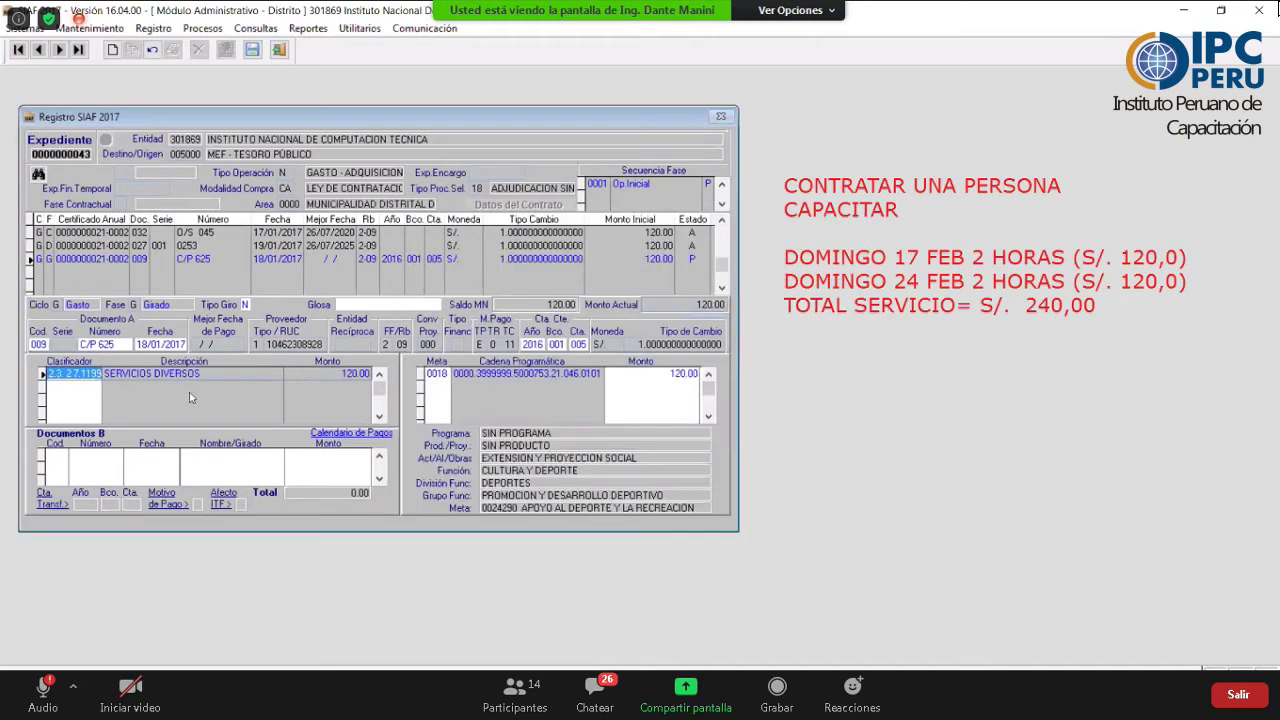
{"action": "left_click", "coordinate": [96, 345]}
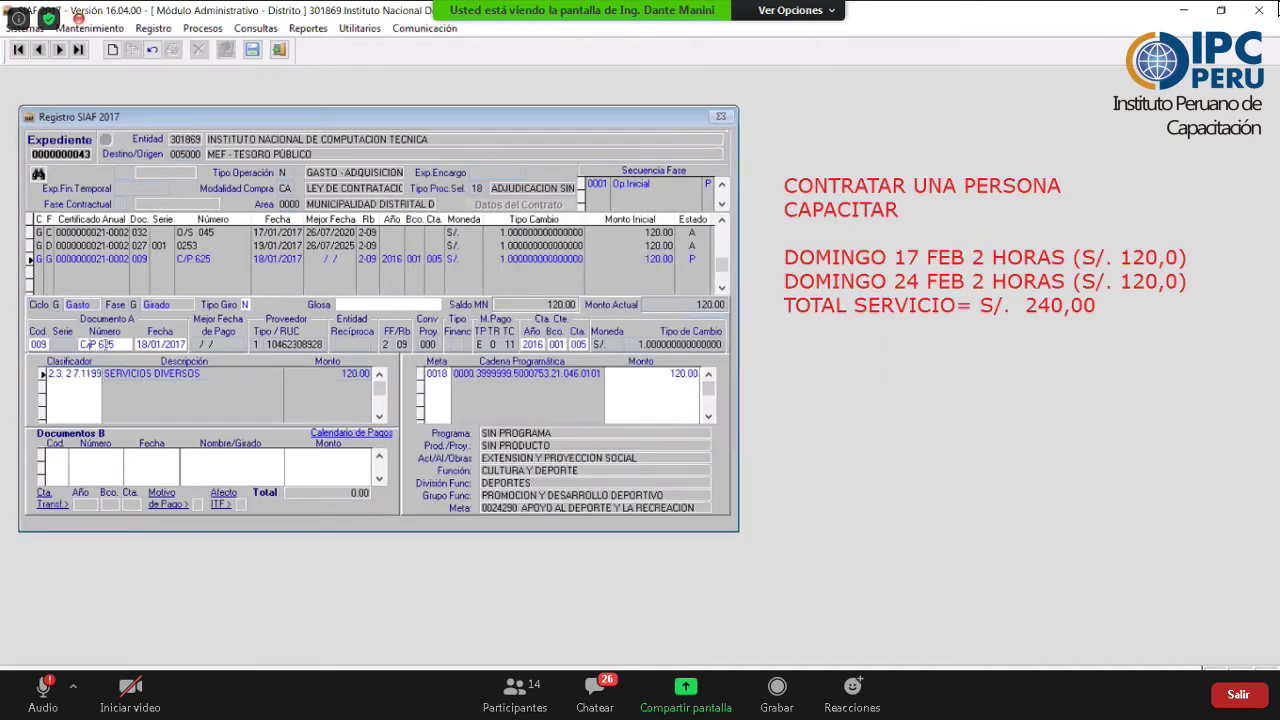
{"action": "left_click", "coordinate": [140, 344]}
{"action": "type", "text": "9"}
- Enter the glosa 'se gira por el serf de cpacitacion del dia 17 feb activicda ciclodia recreativ'
{"action": "left_click", "coordinate": [366, 298]}
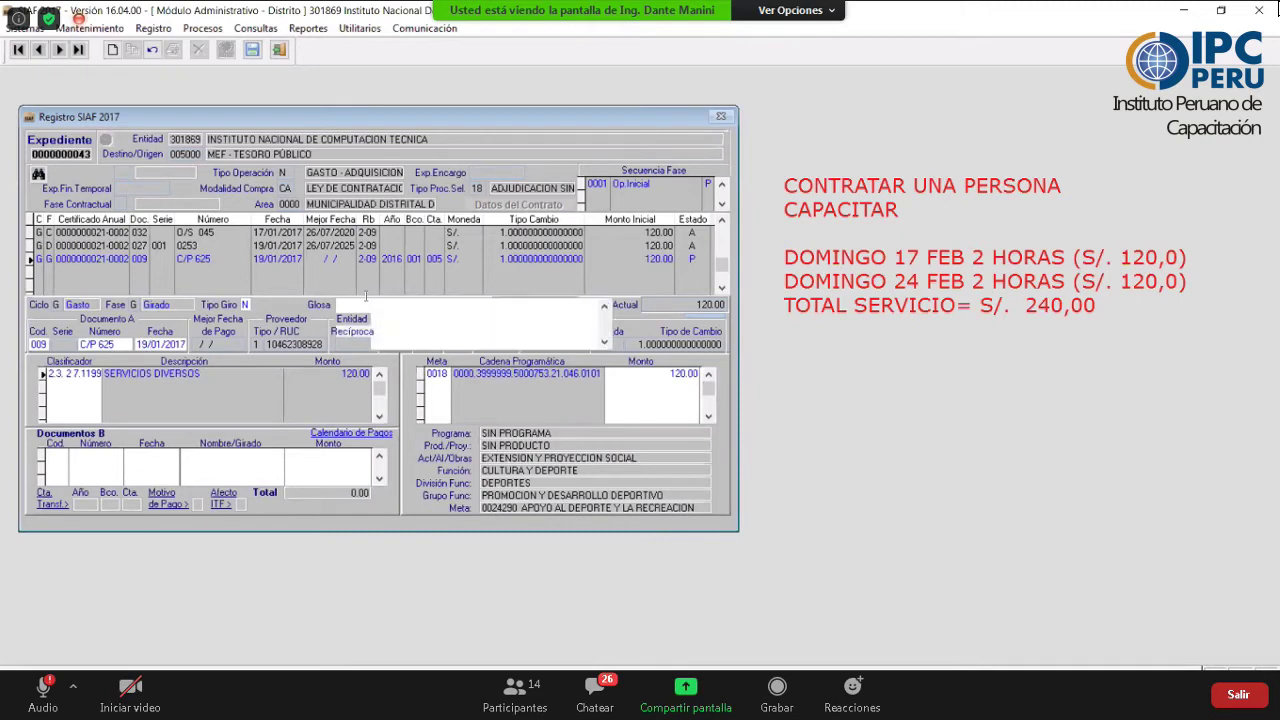
{"action": "type", "text": "se gira por el serf de cpaci"}
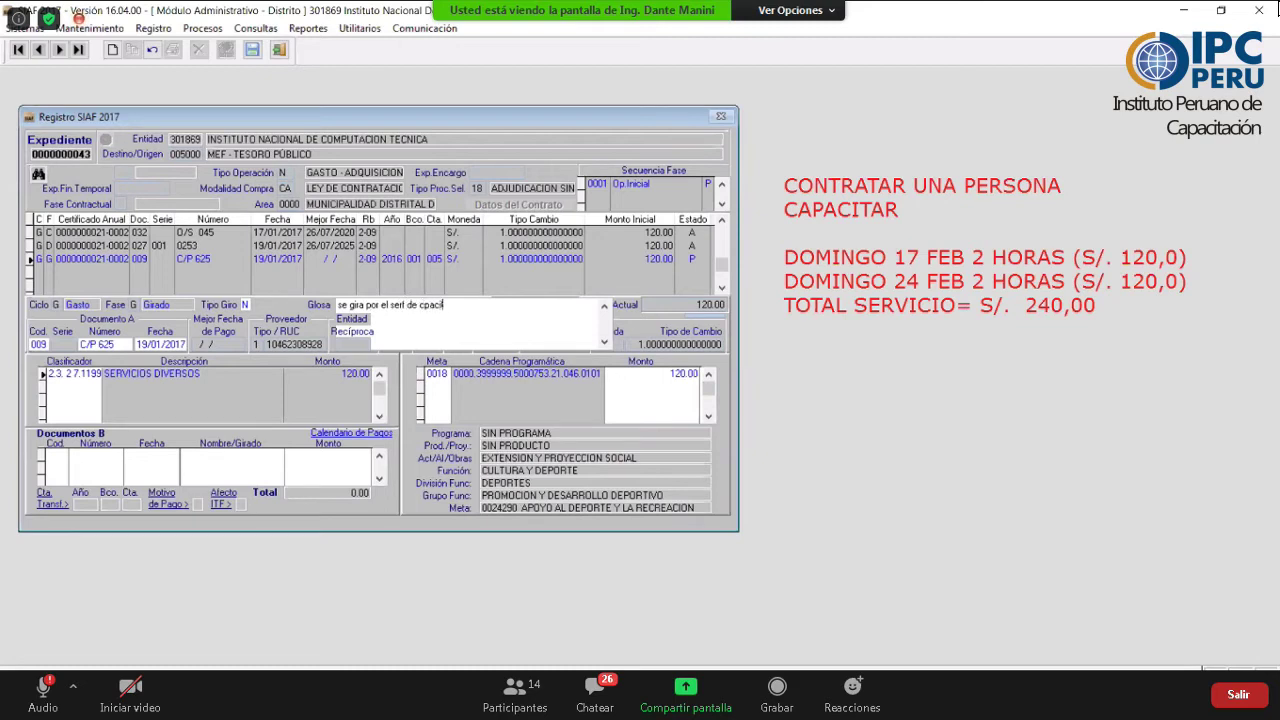
{"action": "type", "text": "tacion del dia 17  feb activicda ciclod"}
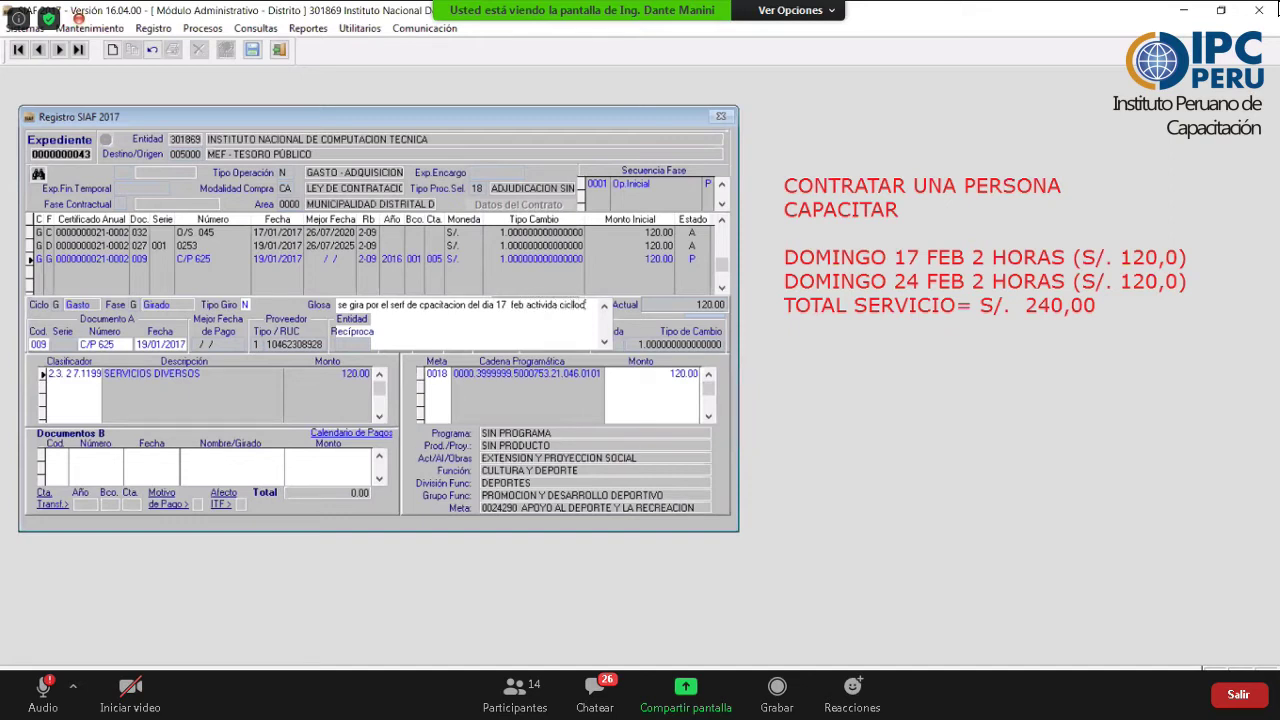
{"action": "type", "text": "ia recreat"}
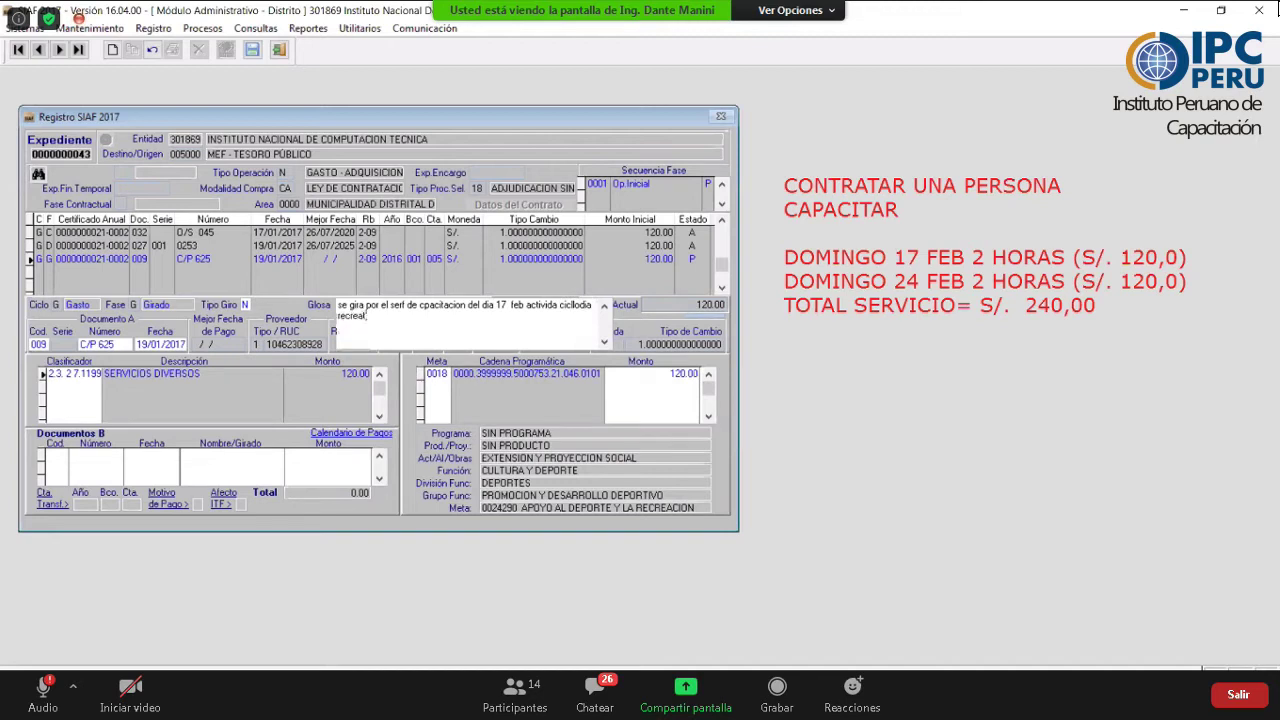
{"action": "type", "text": "iva"}
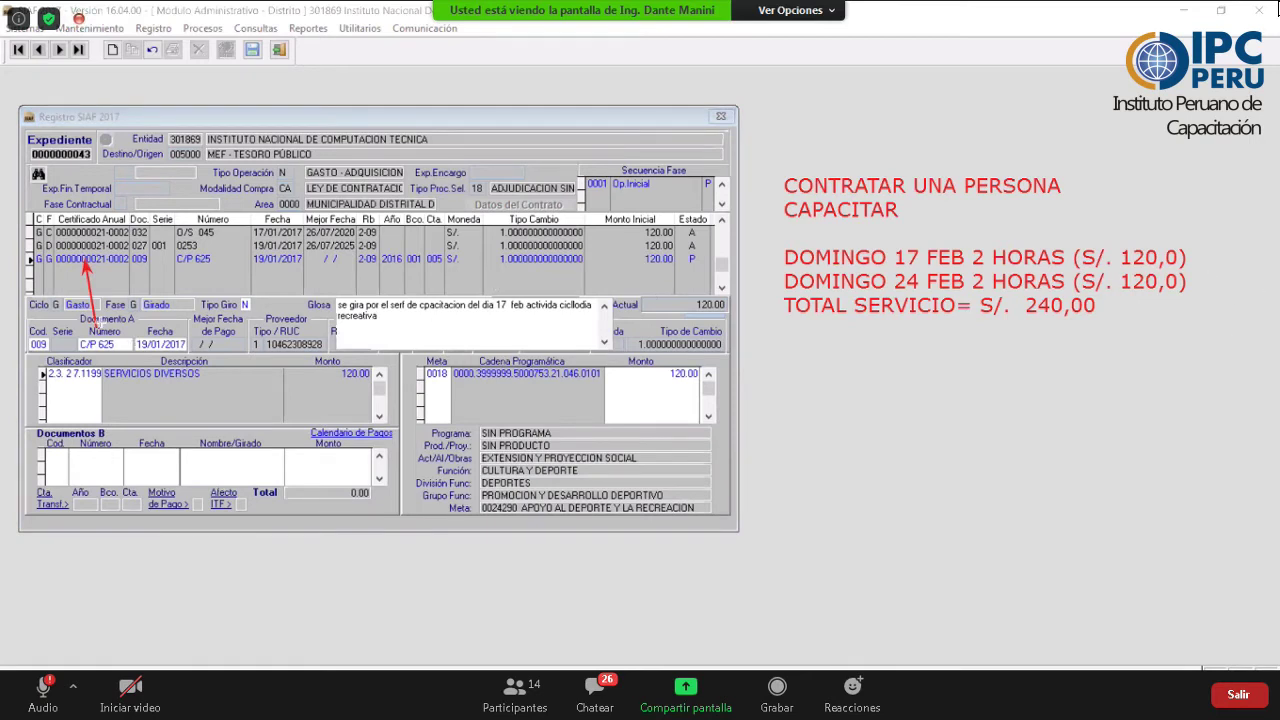
{"action": "mouse_move", "coordinate": [103, 330]}
{"action": "left_mouse_down"}
{"action": "mouse_move", "coordinate": [836, 262]}
{"action": "mouse_move", "coordinate": [784, 282]}
{"action": "left_mouse_up"}
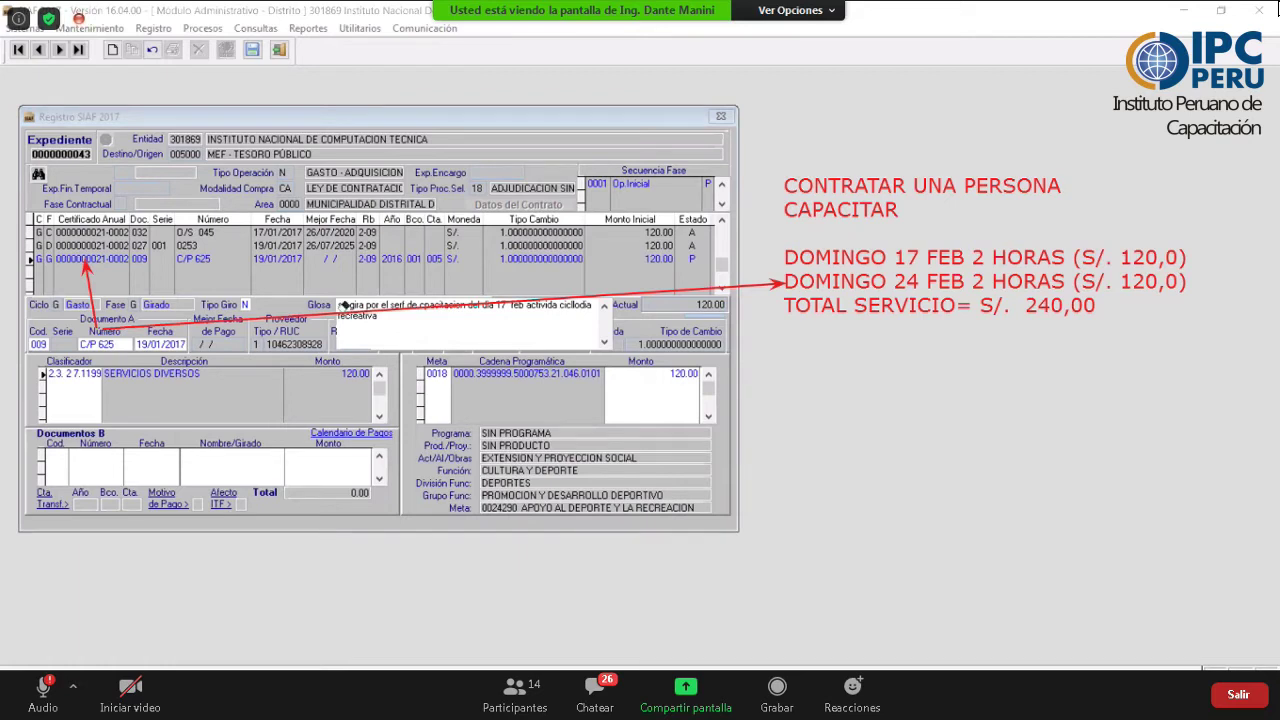
{"action": "key", "text": "ctrl+z"}
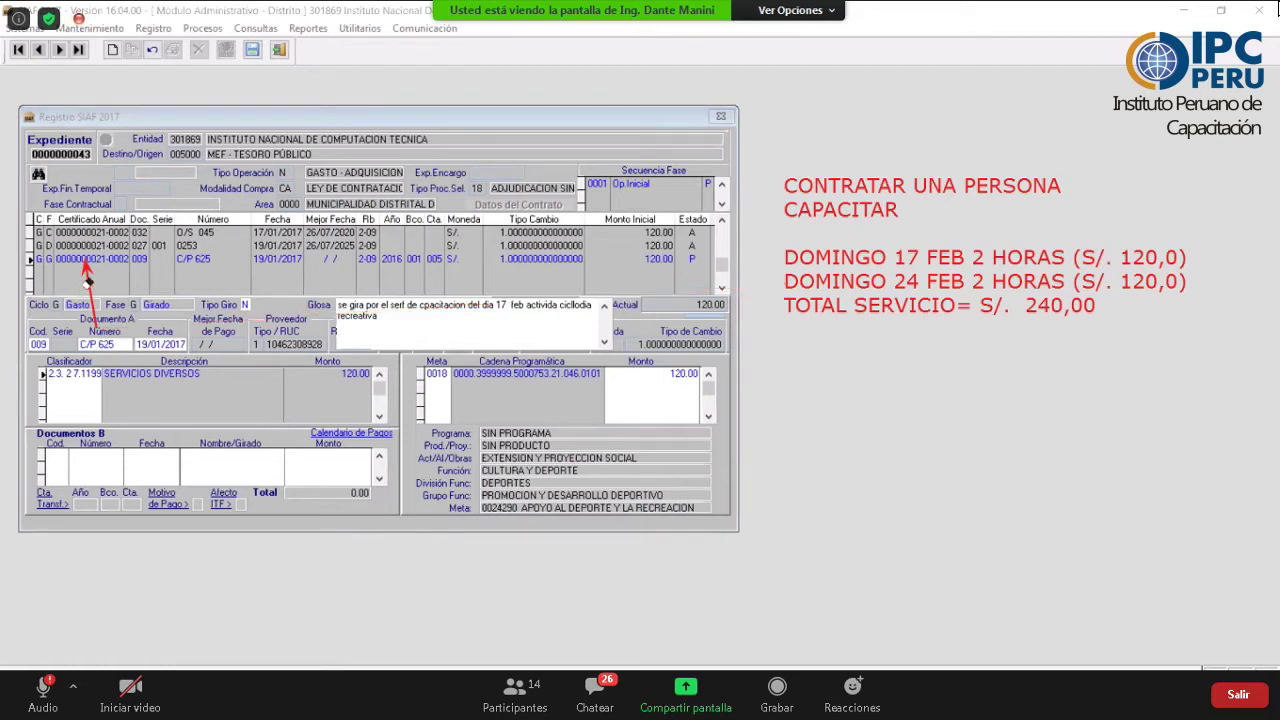
{"action": "key", "text": "ctrl+z"}
{"action": "left_click", "coordinate": [347, 300]}
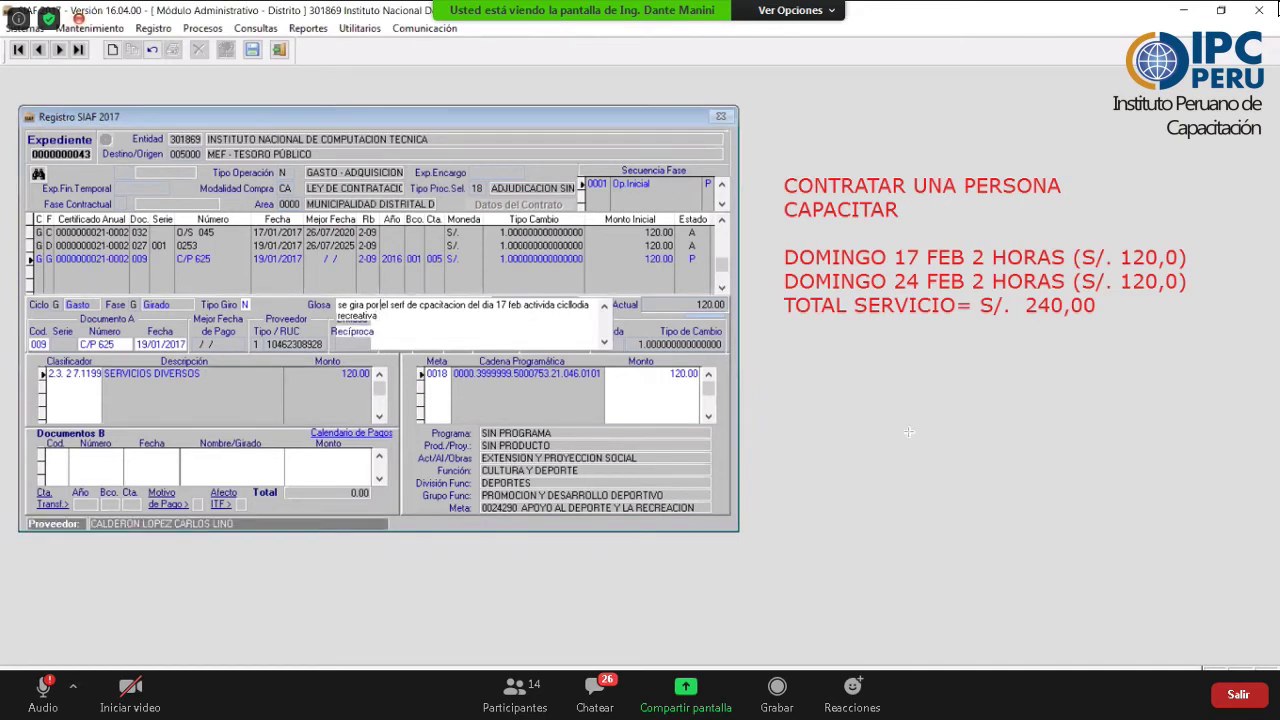
- Add Documento B 068 CARTA ORDEN number 17012541 for 120.00, then save the expediente
{"action": "left_click_drag", "start_coordinate": [940, 428], "coordinate": [160, 470]}
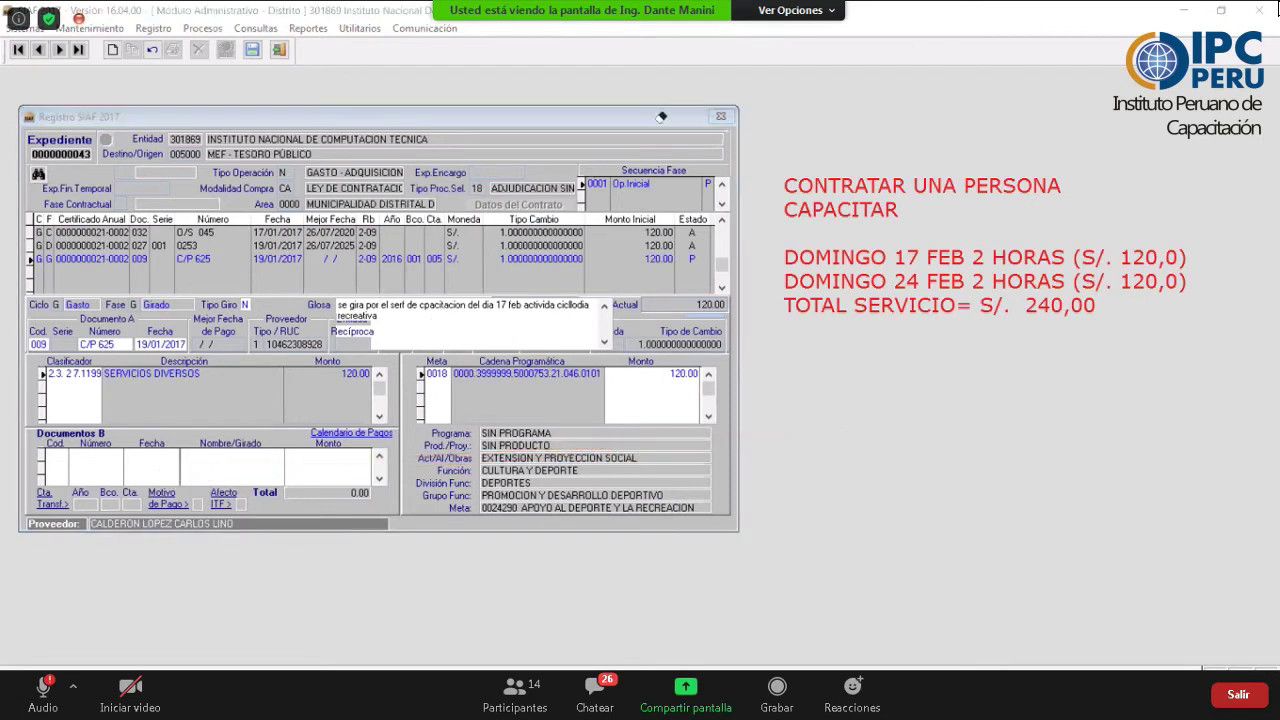
{"action": "right_click", "coordinate": [198, 474]}
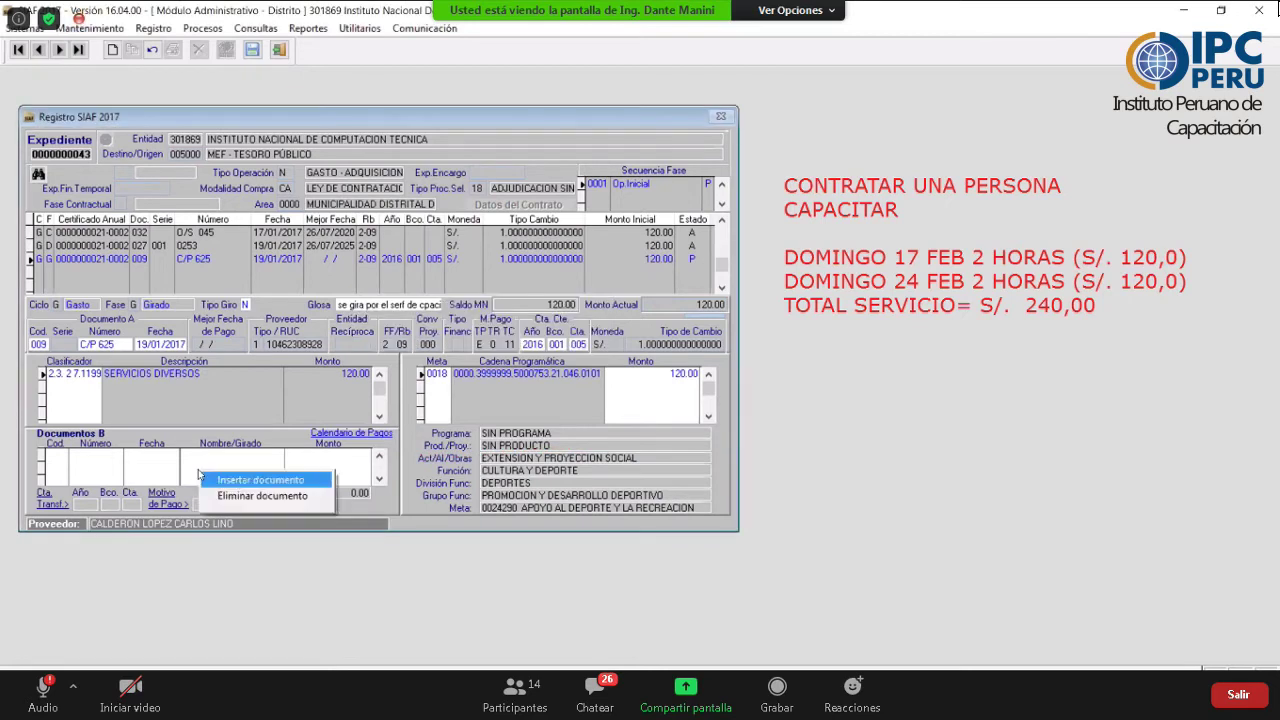
{"action": "left_click", "coordinate": [260, 480]}
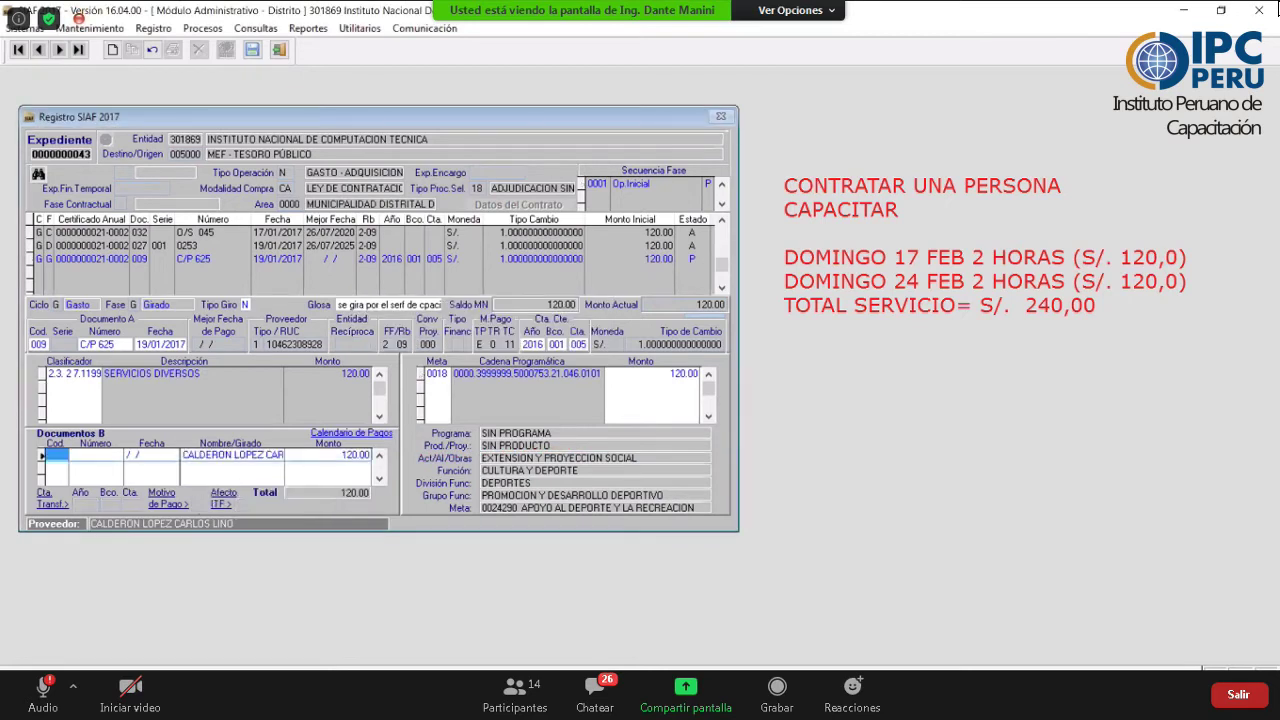
{"action": "key", "text": "Return"}
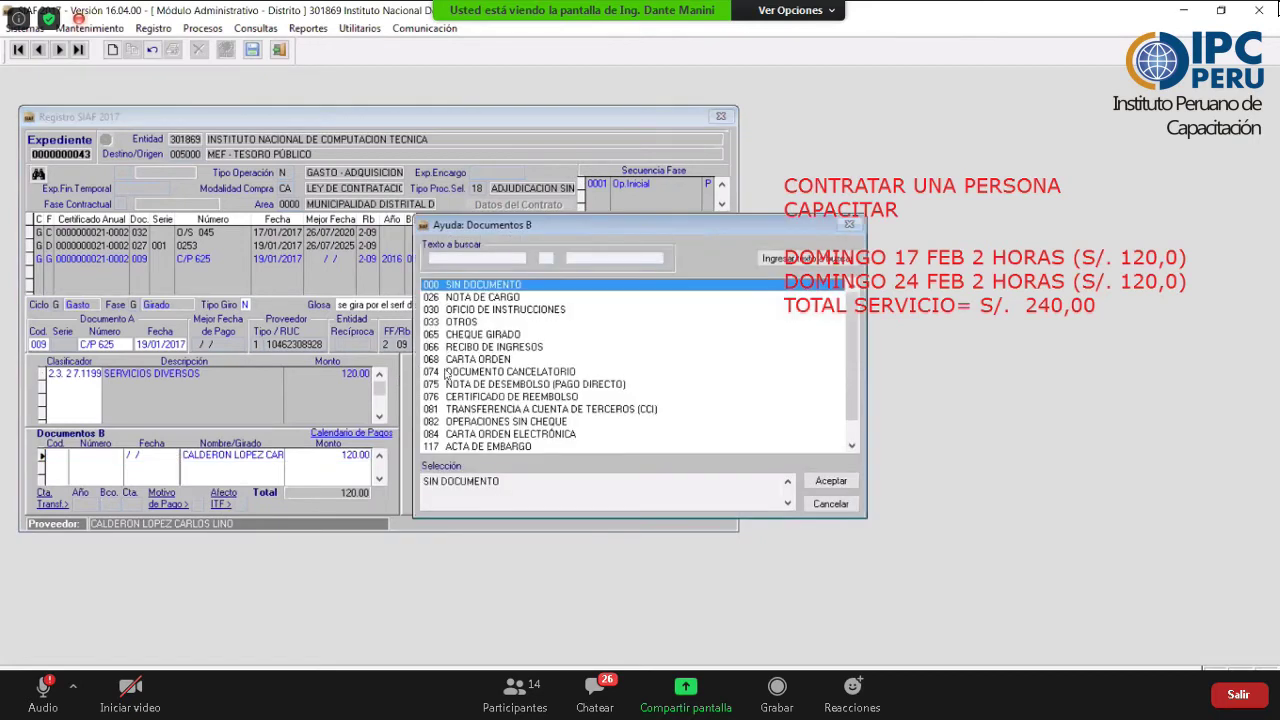
{"action": "left_click", "coordinate": [463, 360]}
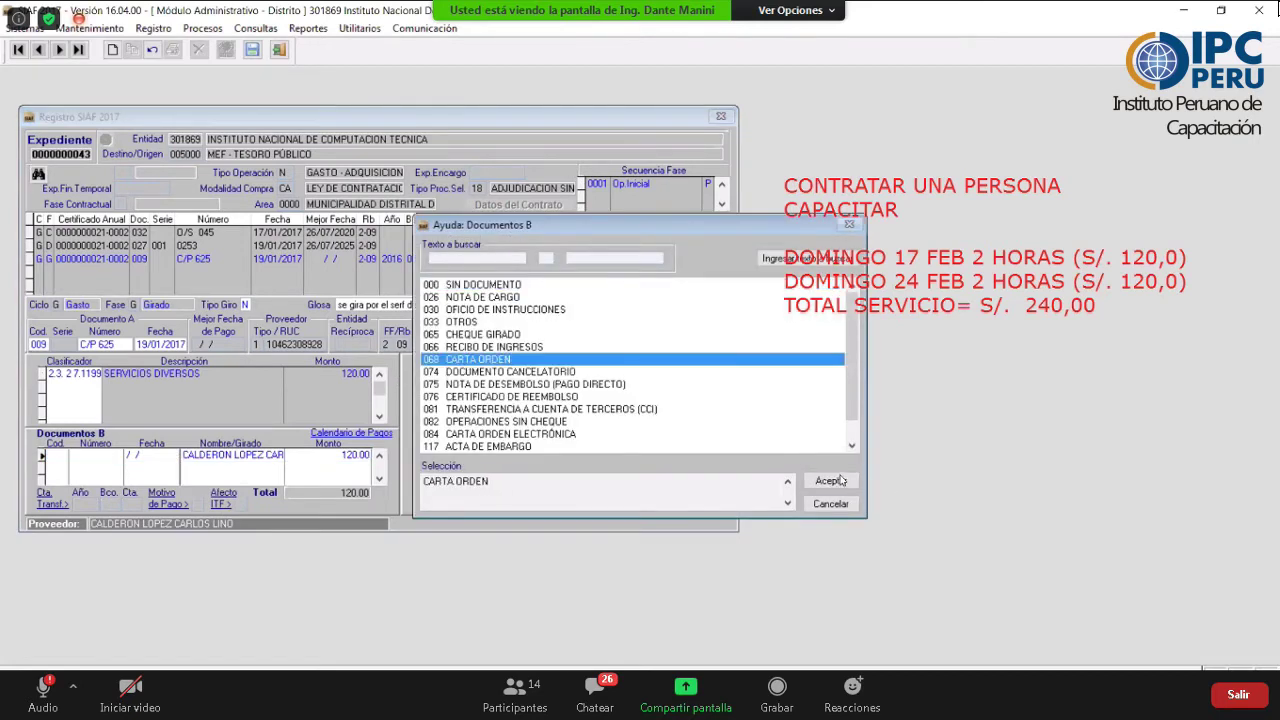
{"action": "left_click", "coordinate": [831, 481]}
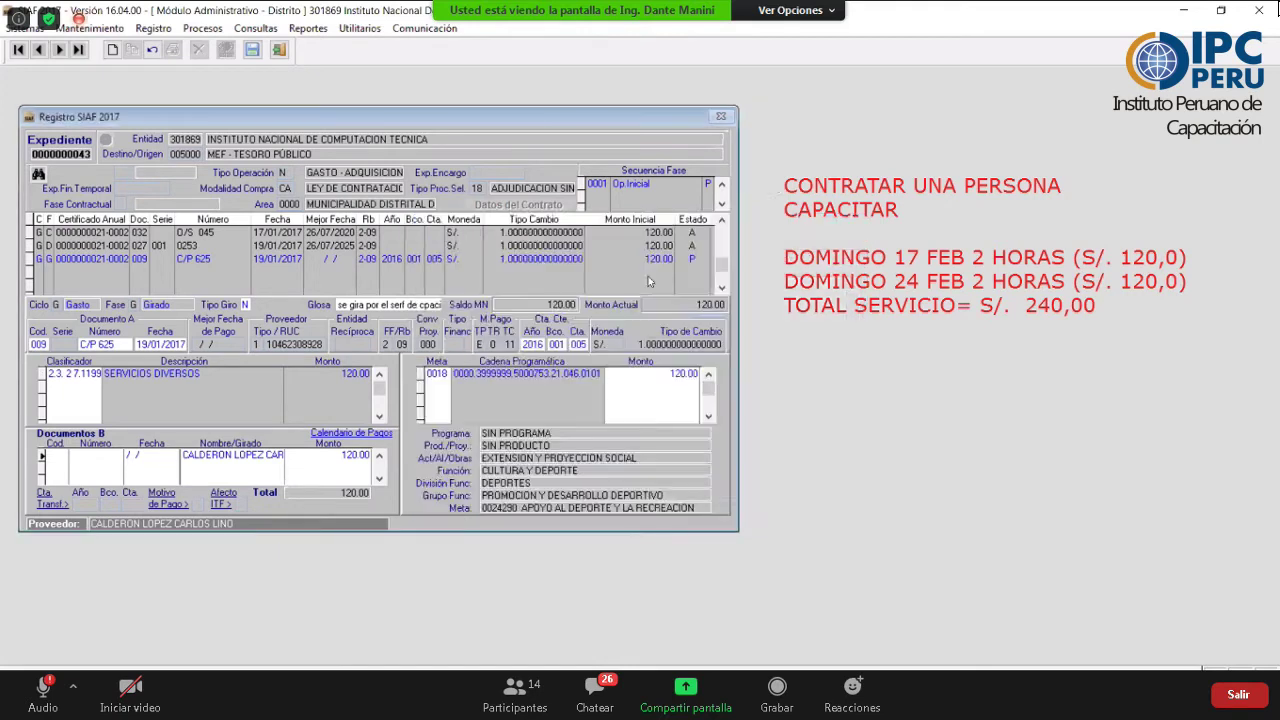
{"action": "type", "text": "17"}
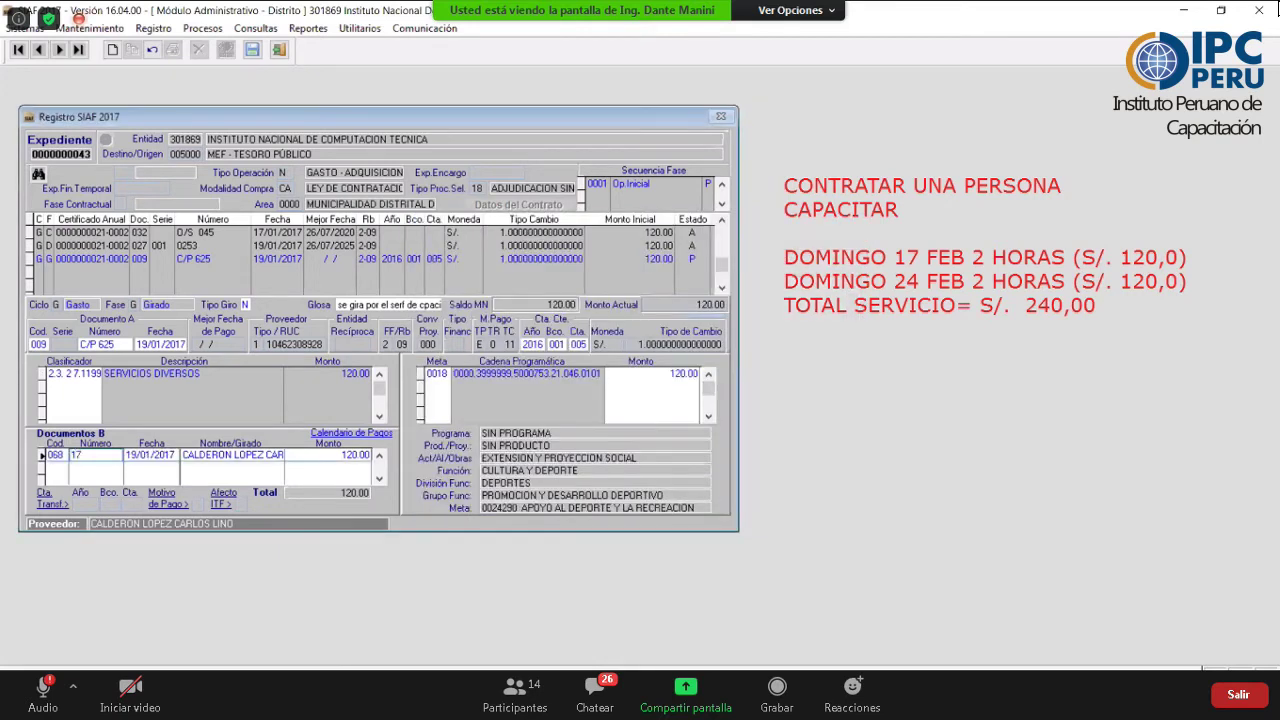
{"action": "type", "text": "0125417"}
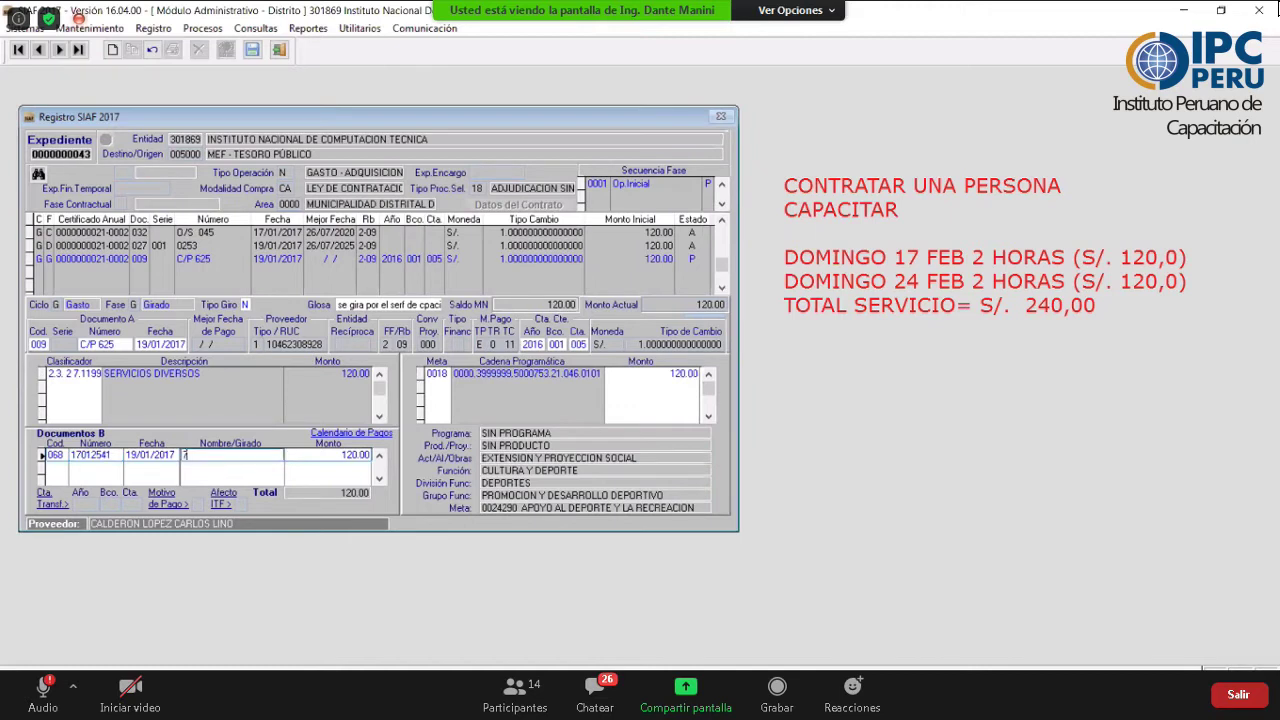
{"action": "key", "text": "ctrl+z"}
{"action": "left_click", "coordinate": [252, 49]}
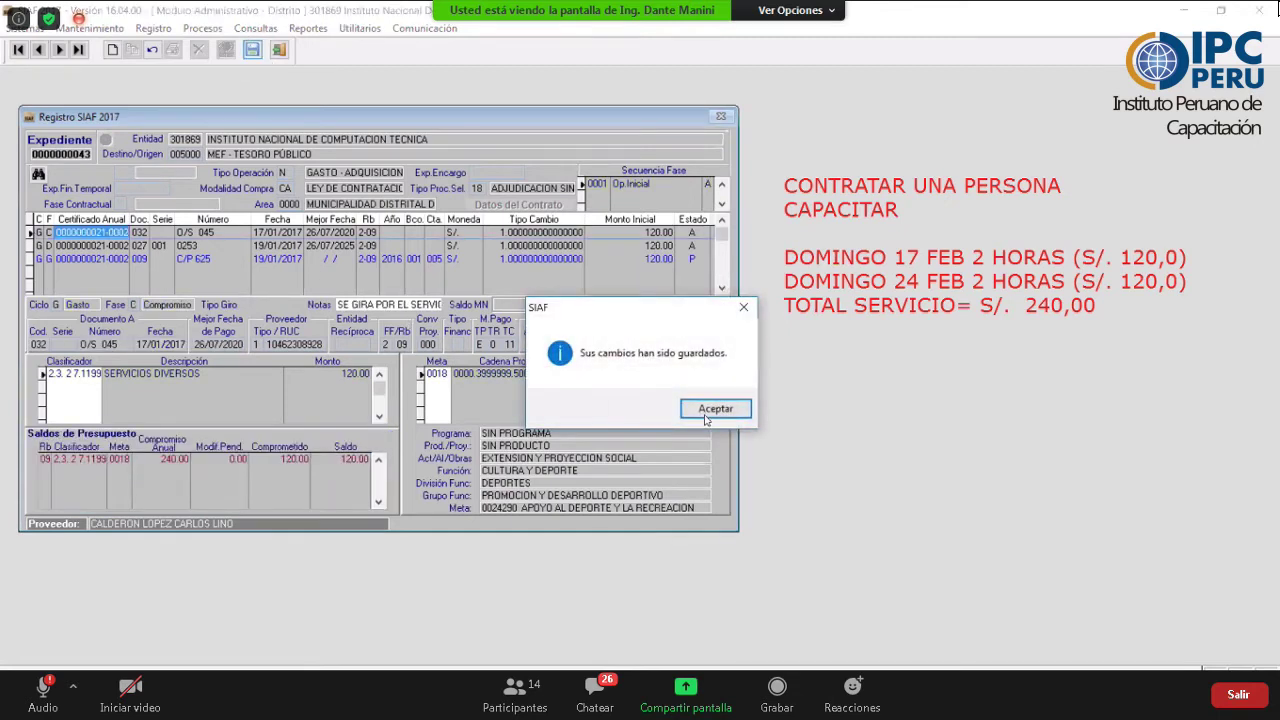
- Acknowledge the save and enable sending on the C/P 625 girado row, changing it to status N
{"action": "left_click", "coordinate": [695, 408]}
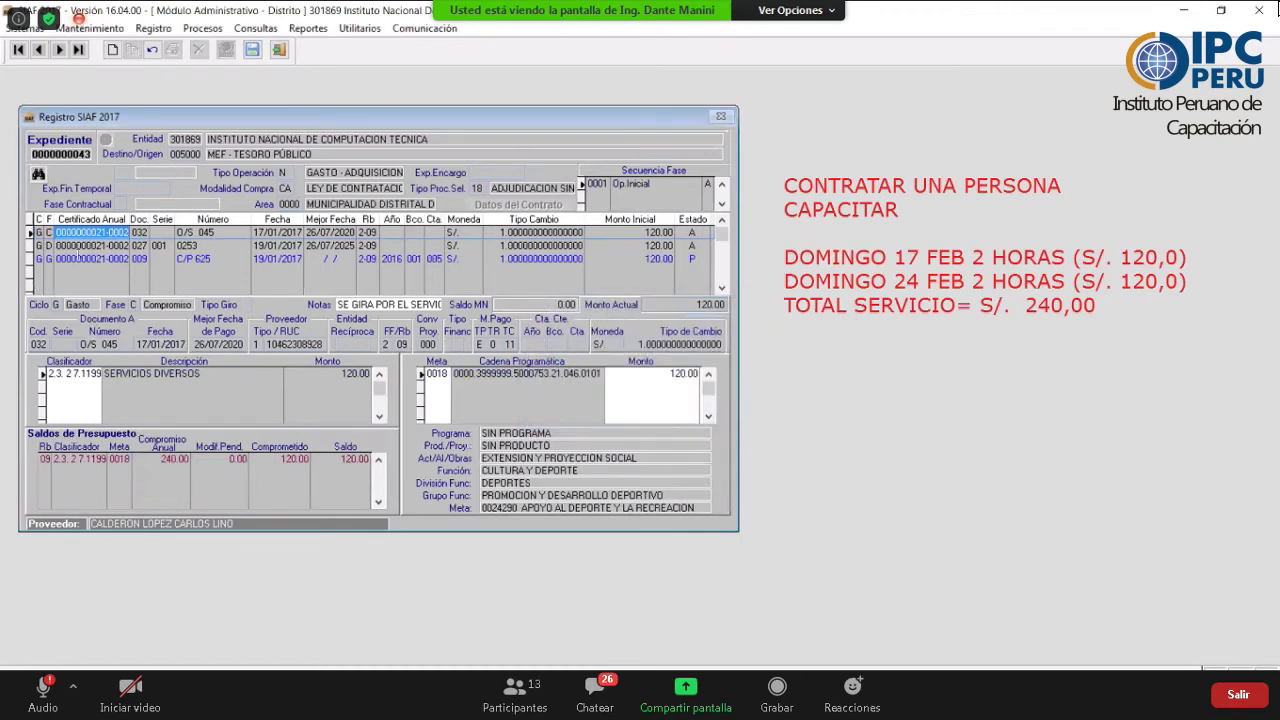
{"action": "left_click", "coordinate": [222, 260]}
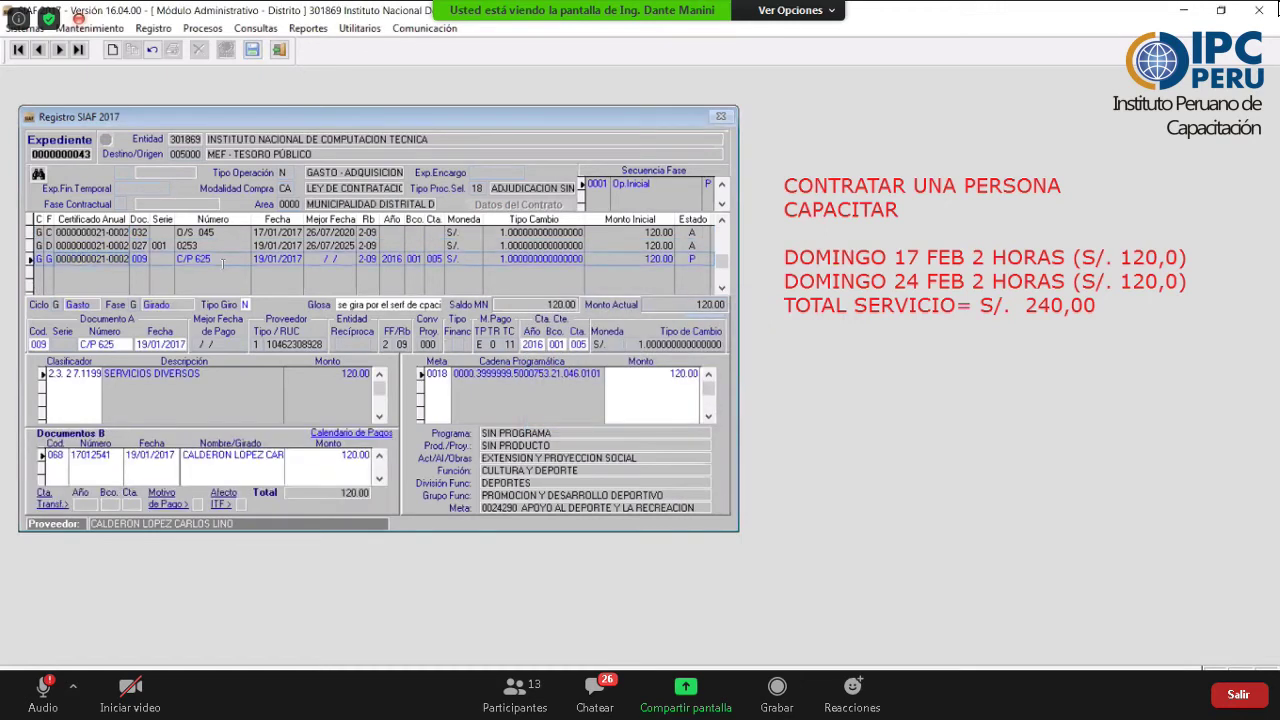
{"action": "right_click", "coordinate": [326, 398]}
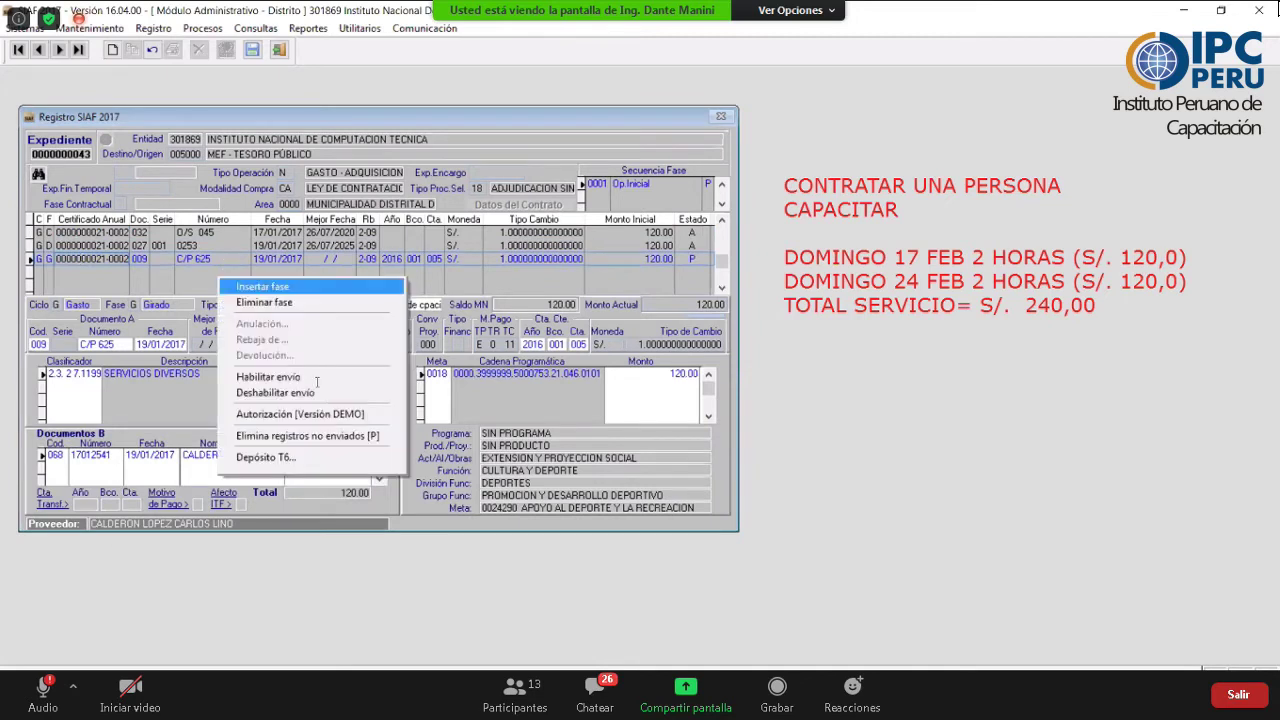
{"action": "key", "text": "Down"}
{"action": "key", "text": "Down"}
{"action": "key", "text": "Return"}
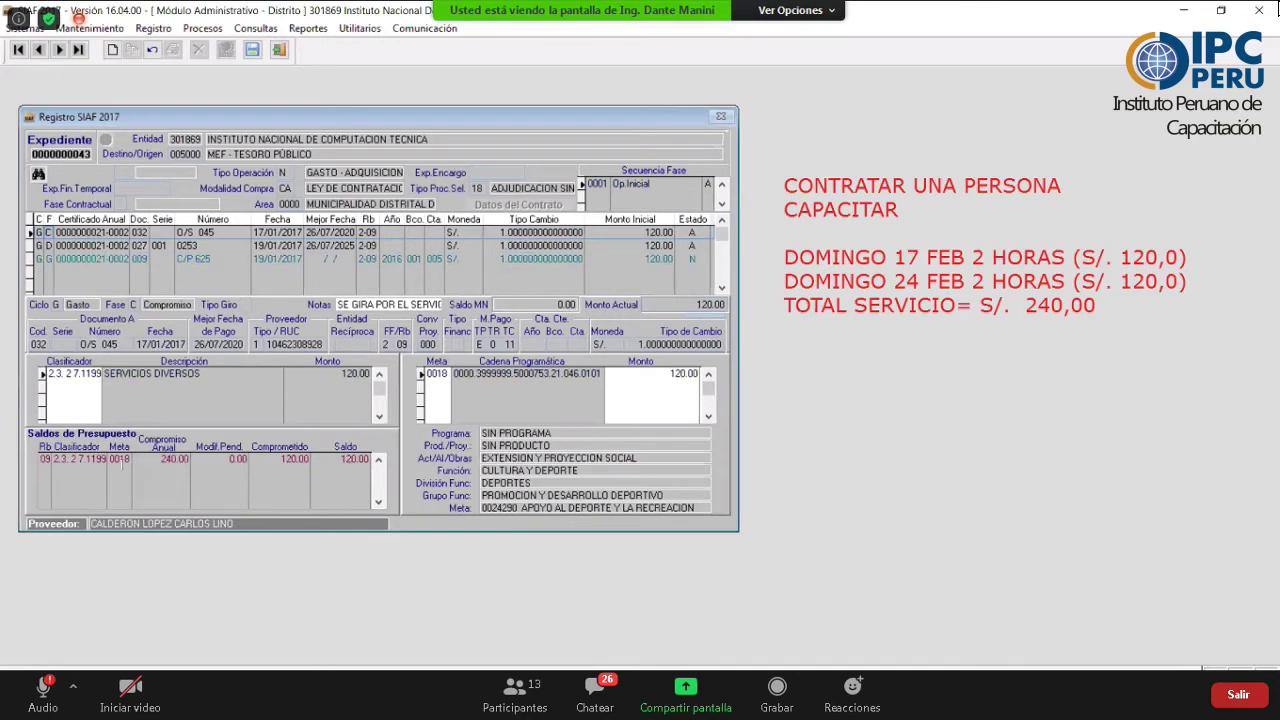
{"action": "key", "text": "Down"}
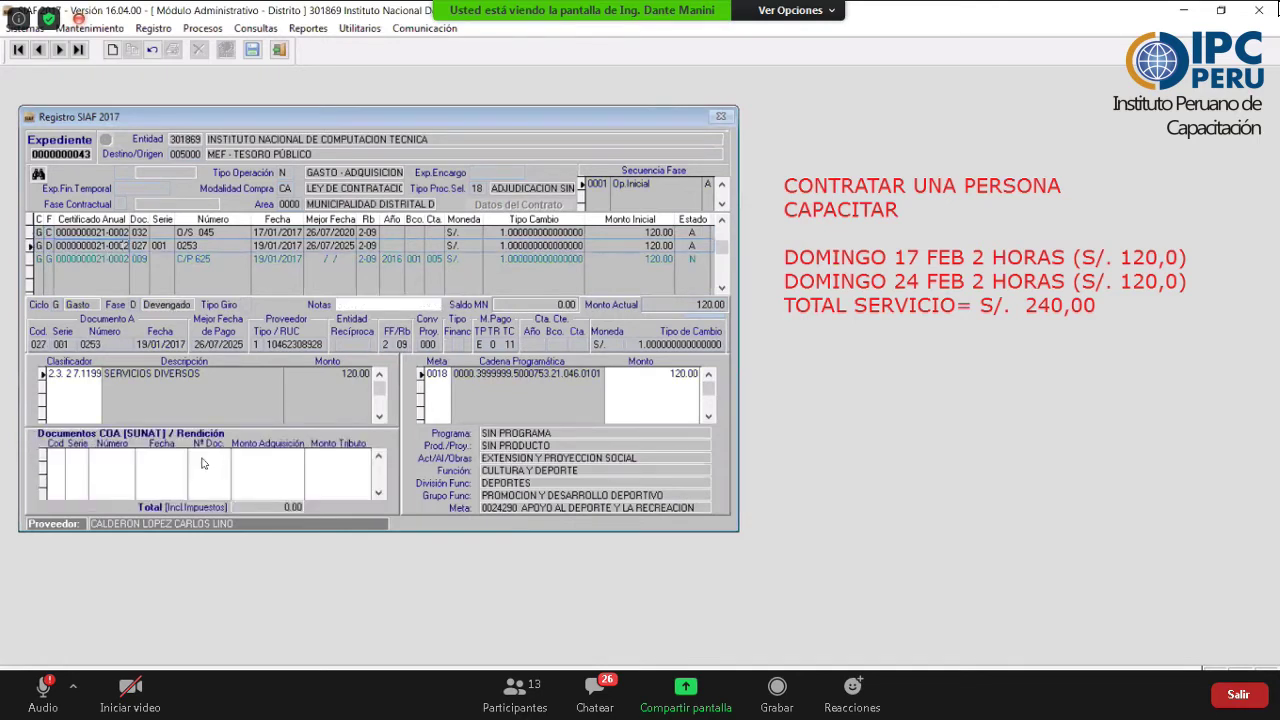
{"action": "key", "text": "Down"}
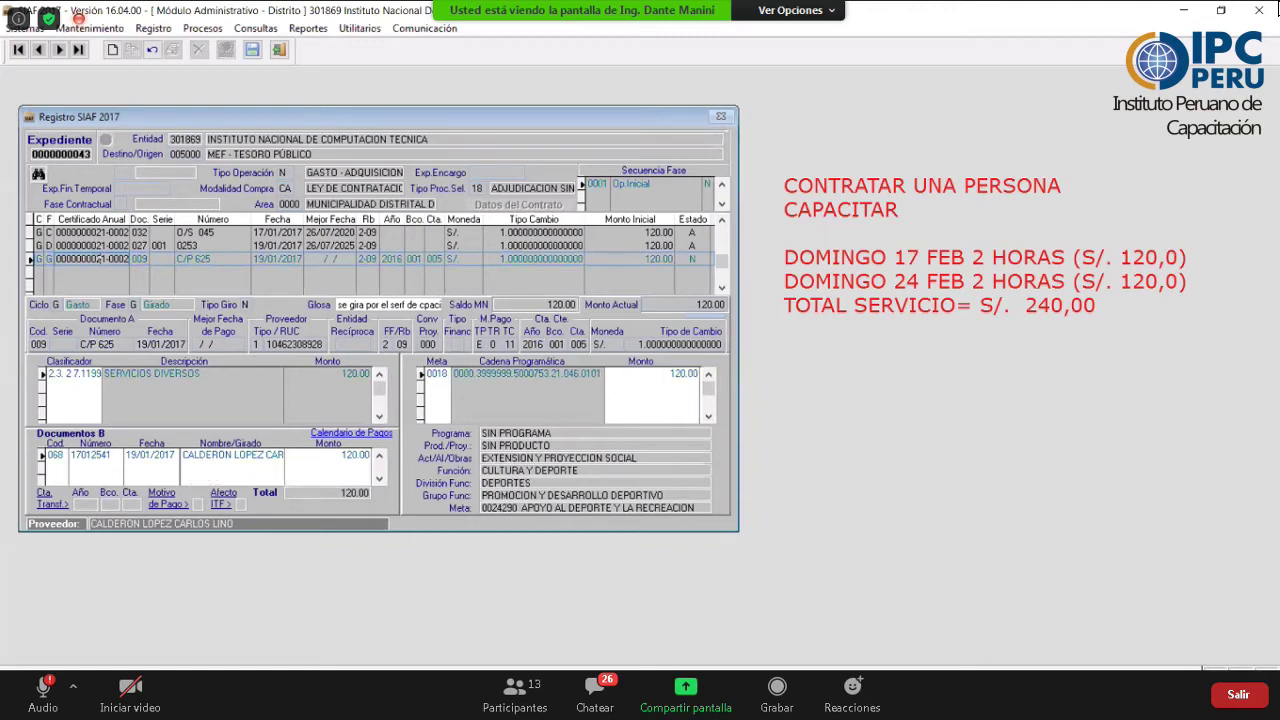
- Close the Registro SIAF form and open Registro > Firmas Electrónicas
{"action": "mouse_move", "coordinate": [404, 641]}
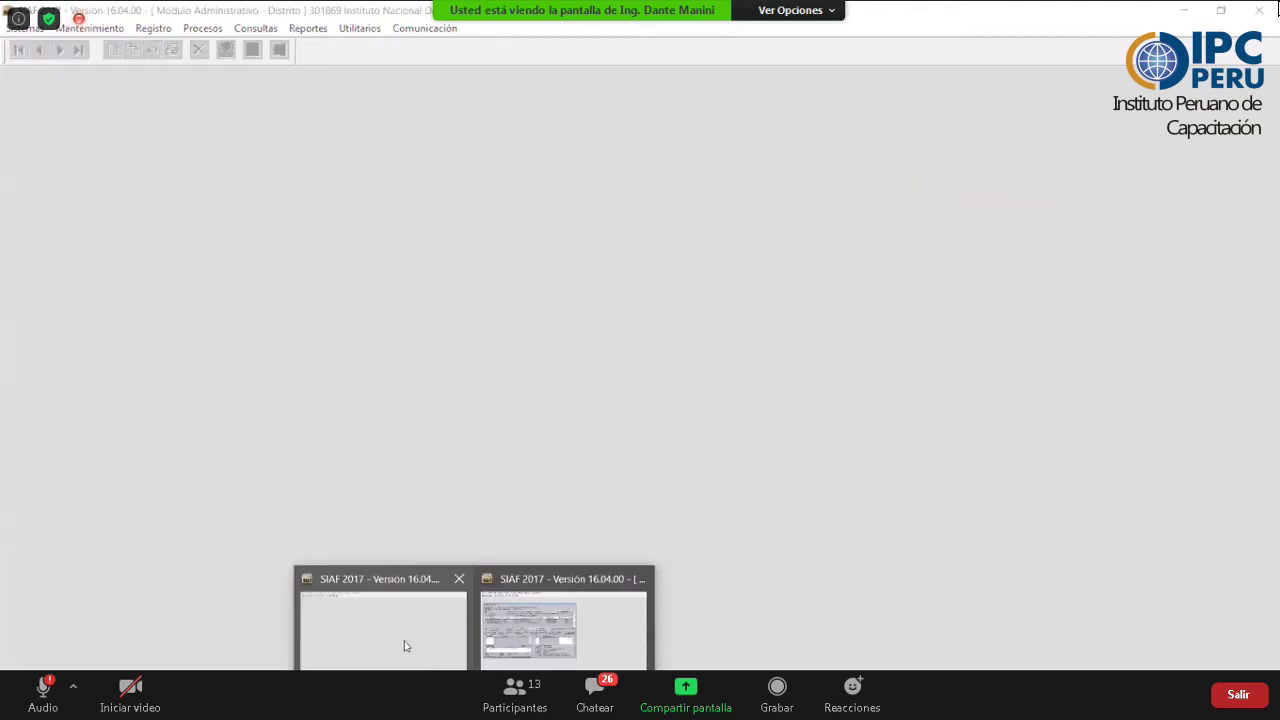
{"action": "left_click", "coordinate": [404, 641]}
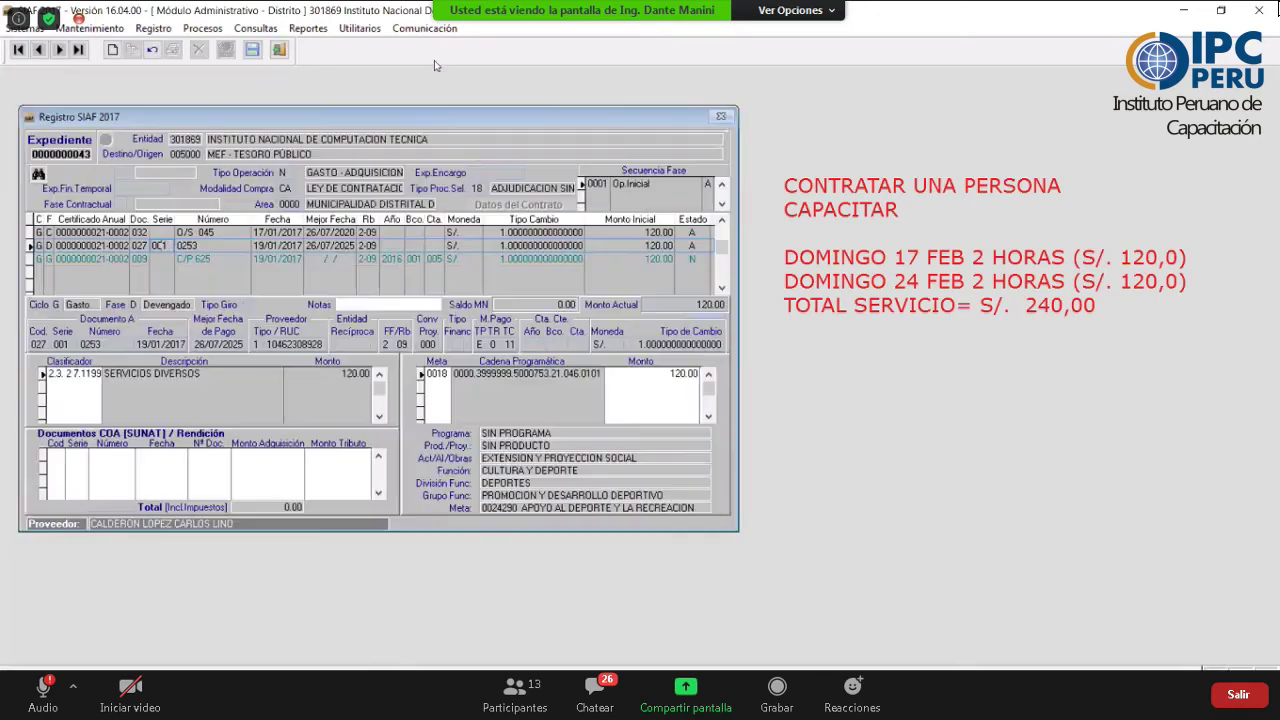
{"action": "left_click", "coordinate": [430, 28]}
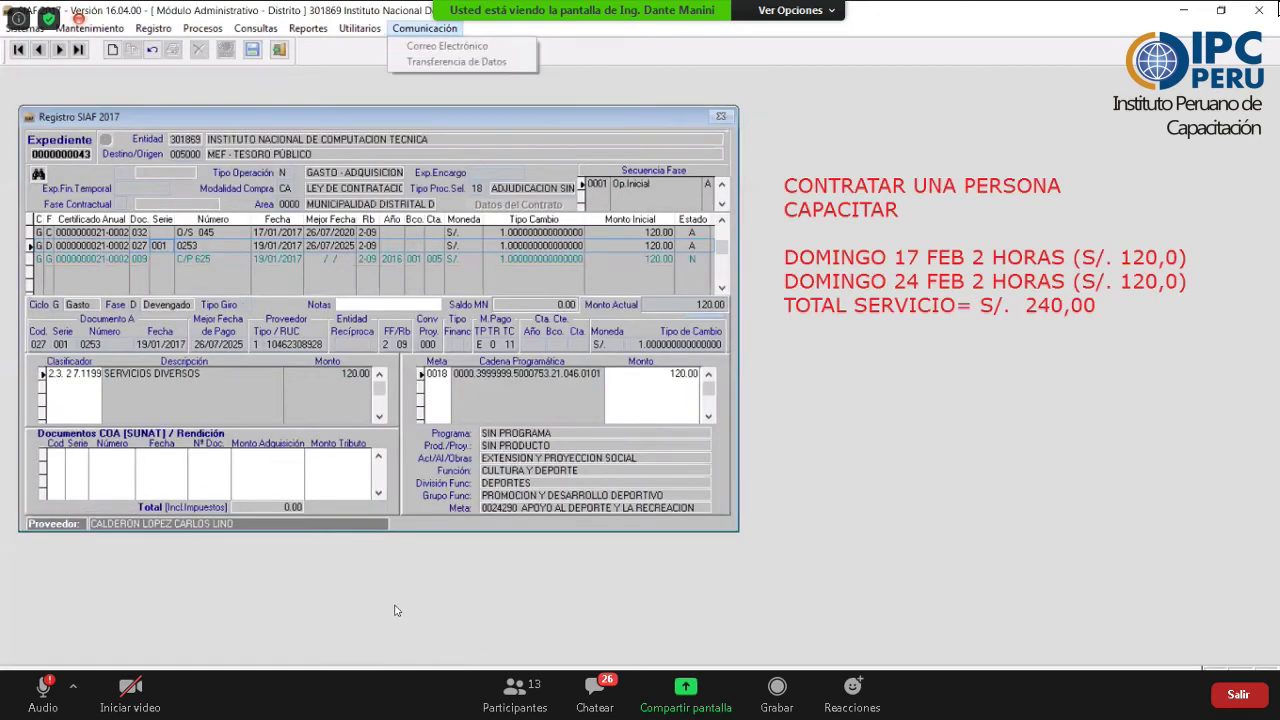
{"action": "left_click", "coordinate": [174, 47]}
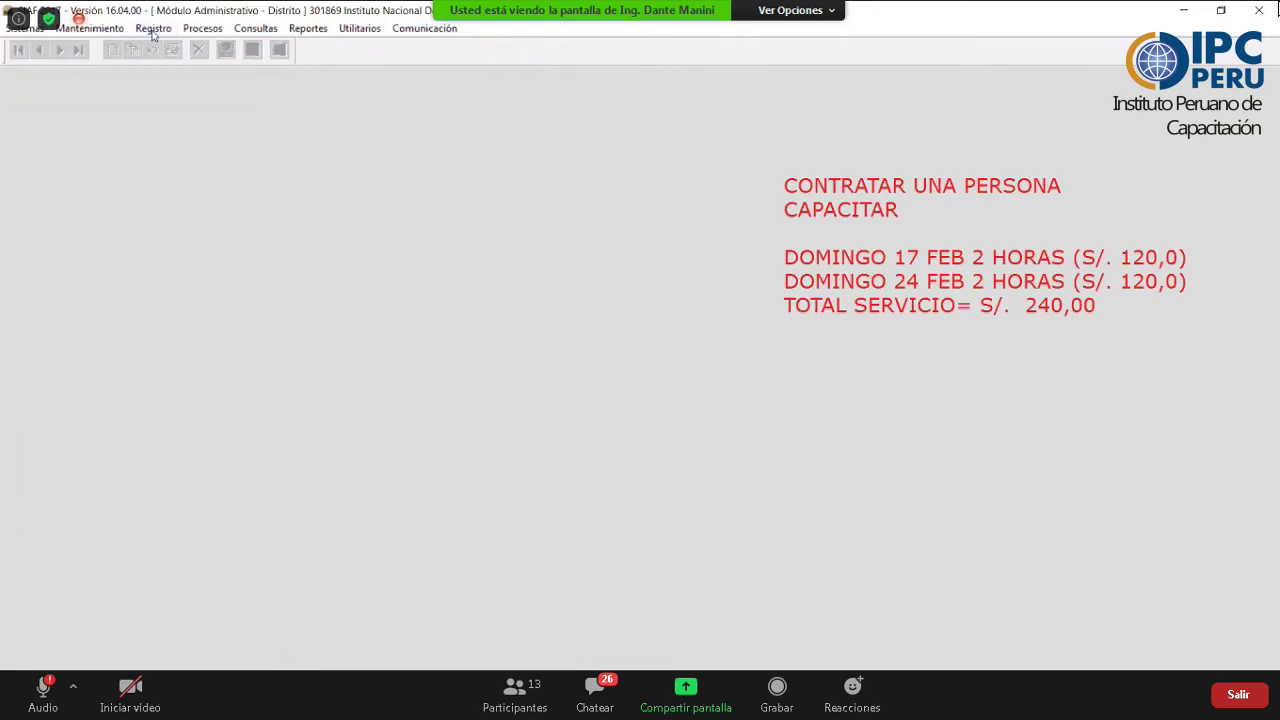
{"action": "left_click", "coordinate": [153, 29]}
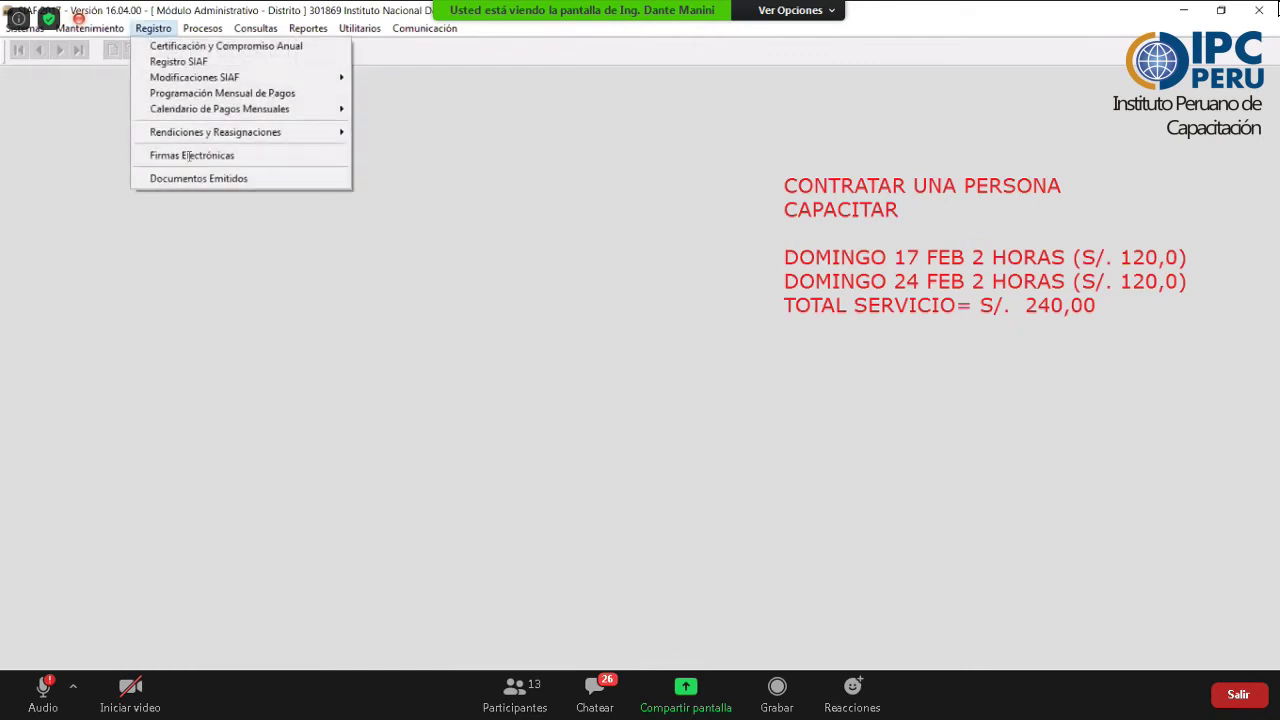
{"action": "left_click", "coordinate": [229, 155]}
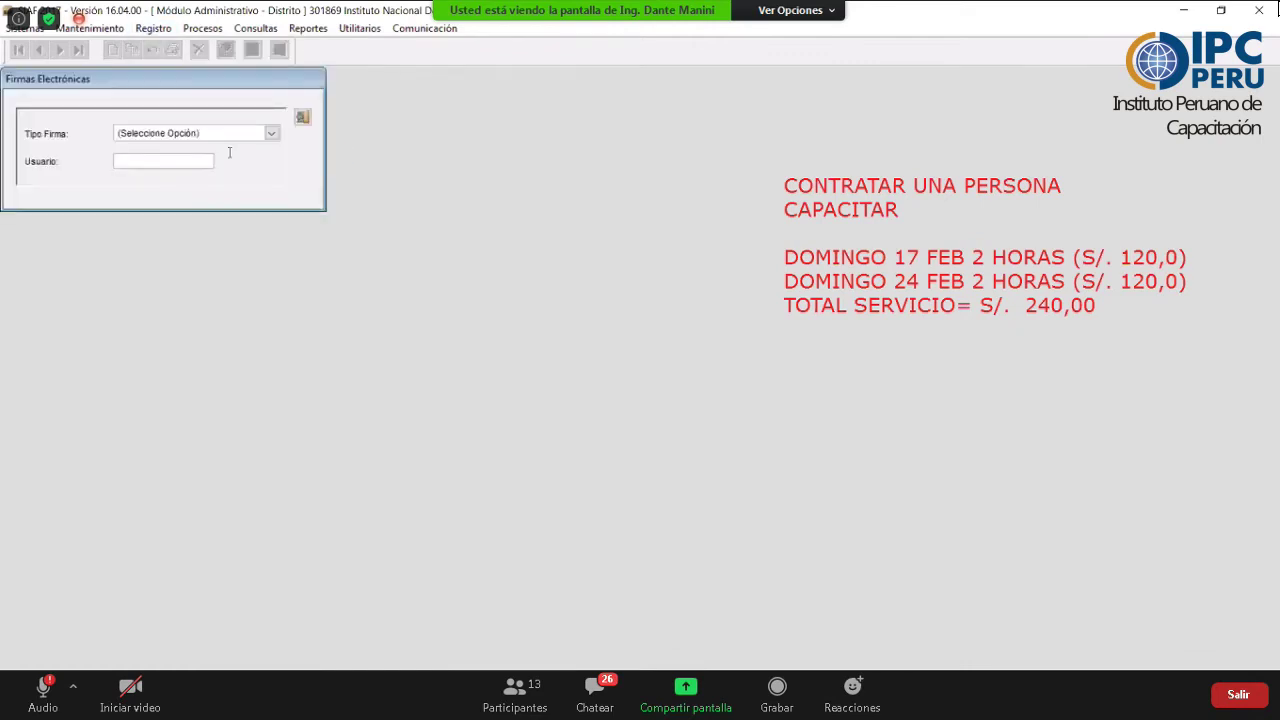
- Choose Transferencia a Cuenta de Terceros as signature type, enter the user, and dismiss the DLL errors
{"action": "left_click", "coordinate": [271, 133]}
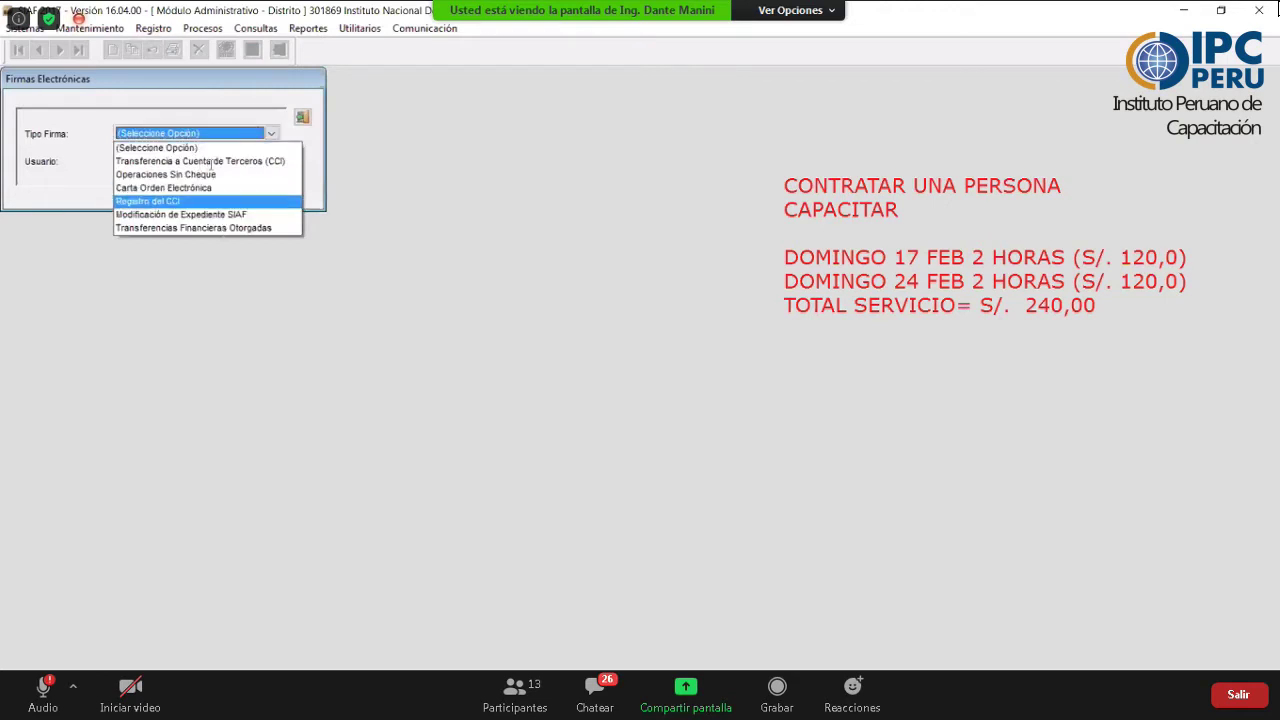
{"action": "left_click", "coordinate": [248, 161]}
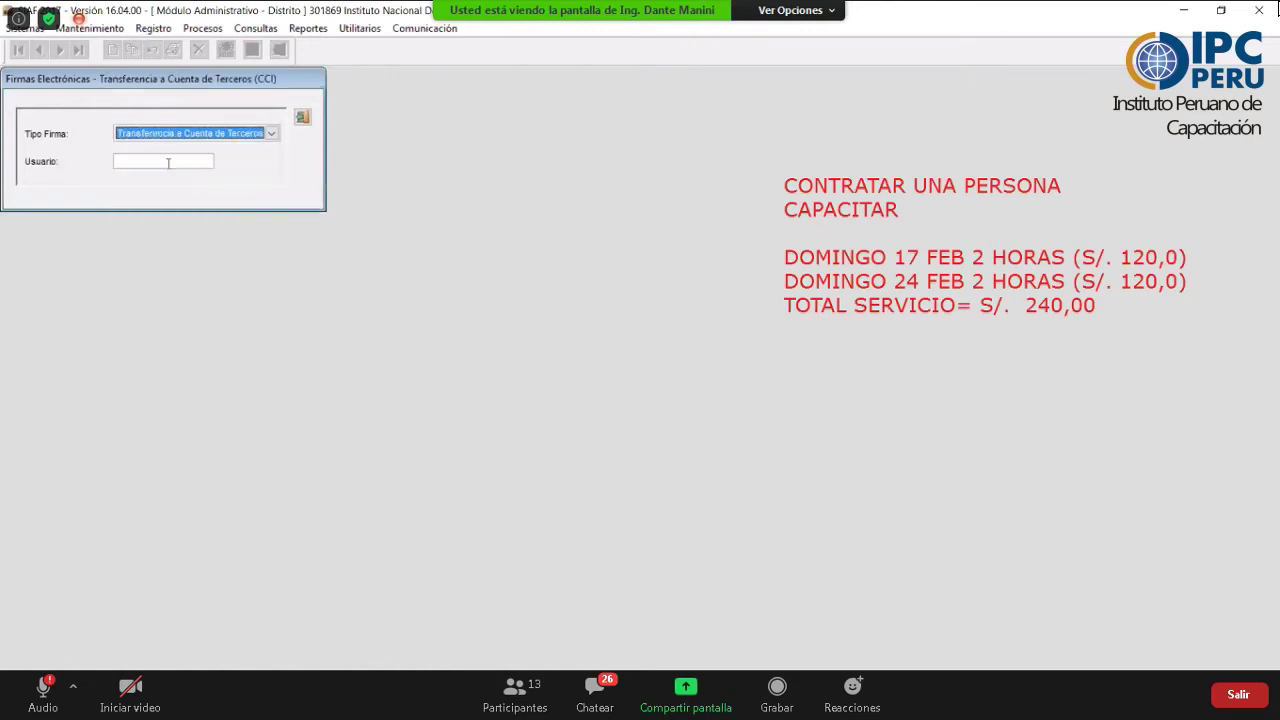
{"action": "key", "text": "Tab"}
{"action": "type", "text": "***********"}
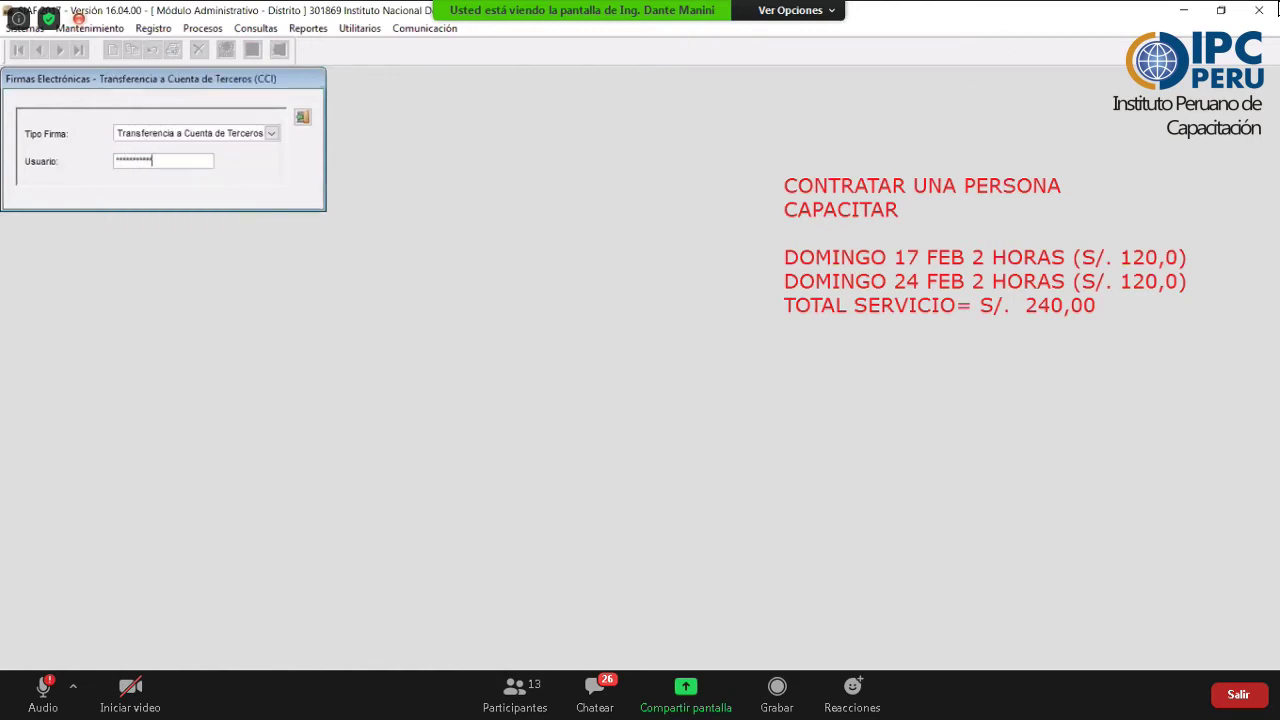
{"action": "key", "text": "Return"}
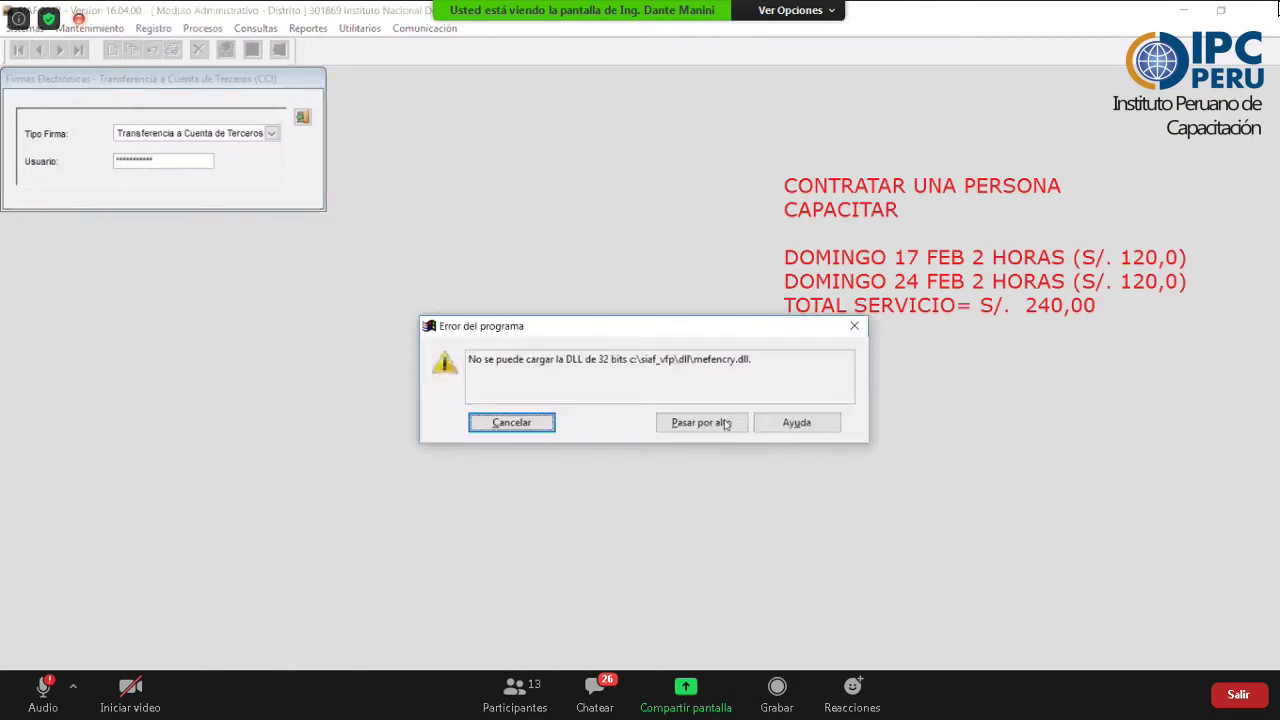
{"action": "left_click", "coordinate": [714, 423]}
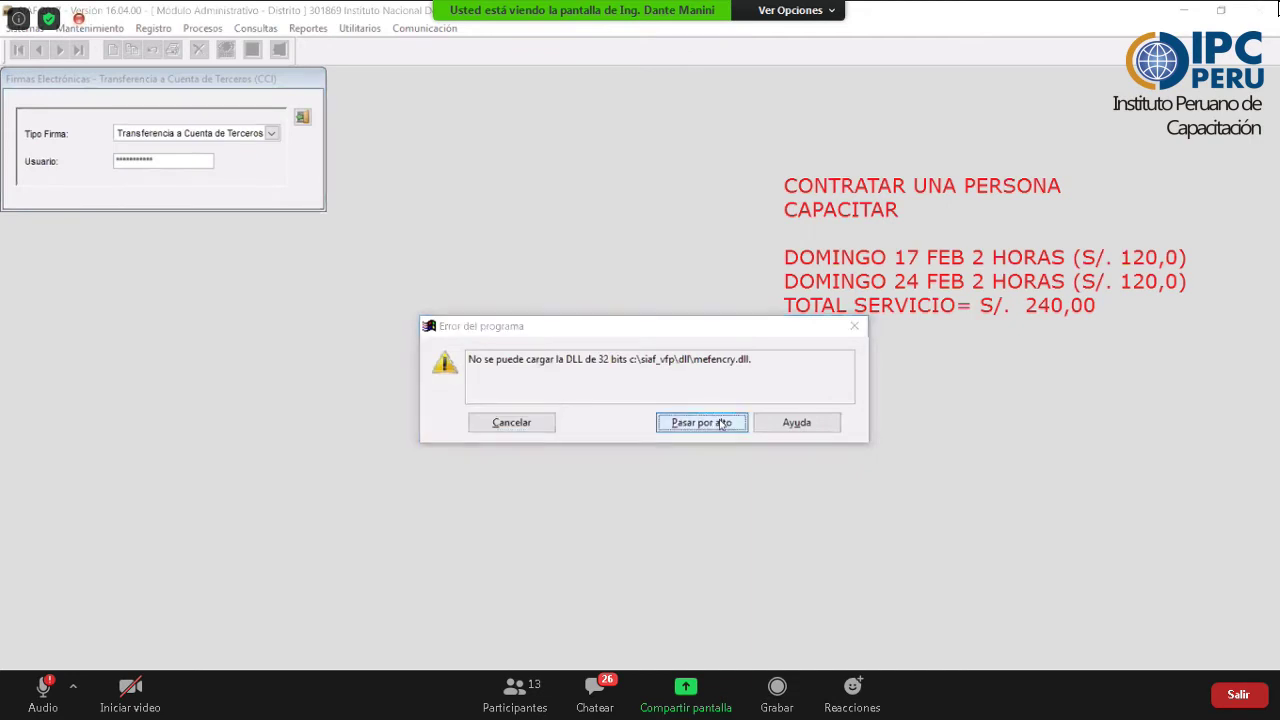
{"action": "left_click", "coordinate": [714, 423]}
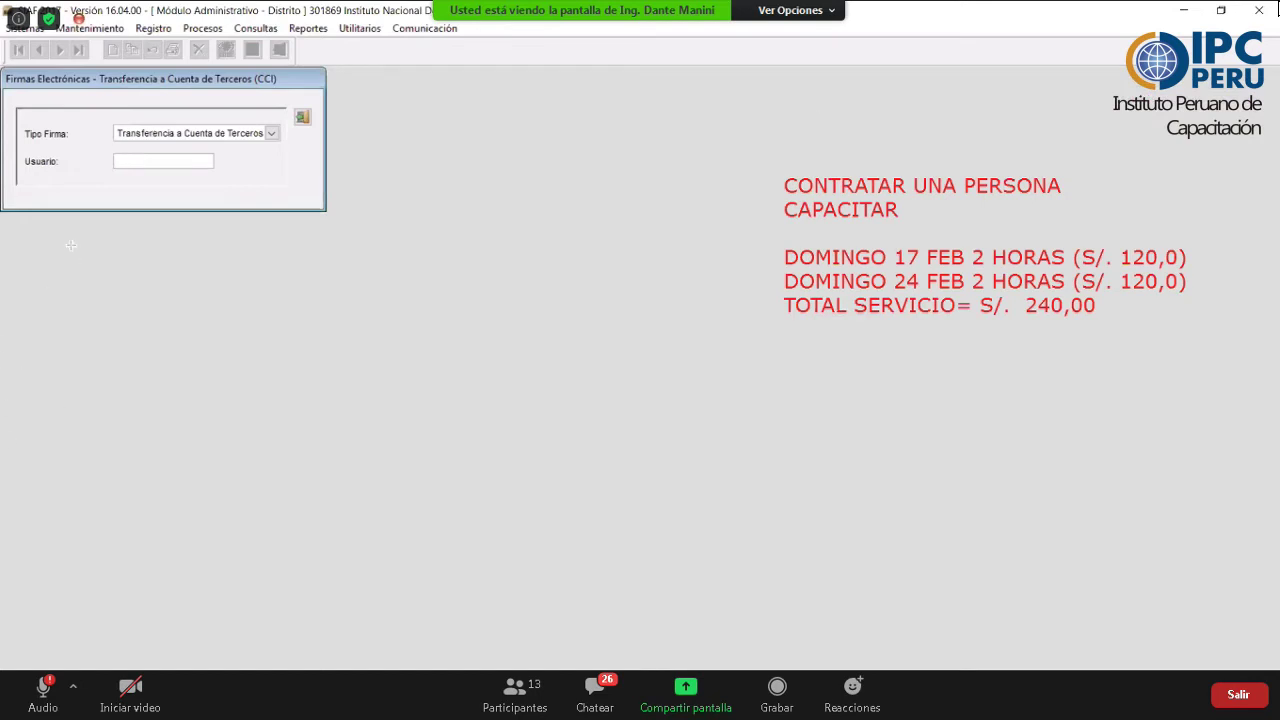
- Annotate the Firmas Electrónicas screen, then close it to return to expediente 43
{"action": "left_click_drag", "start_coordinate": [72, 246], "coordinate": [659, 532]}
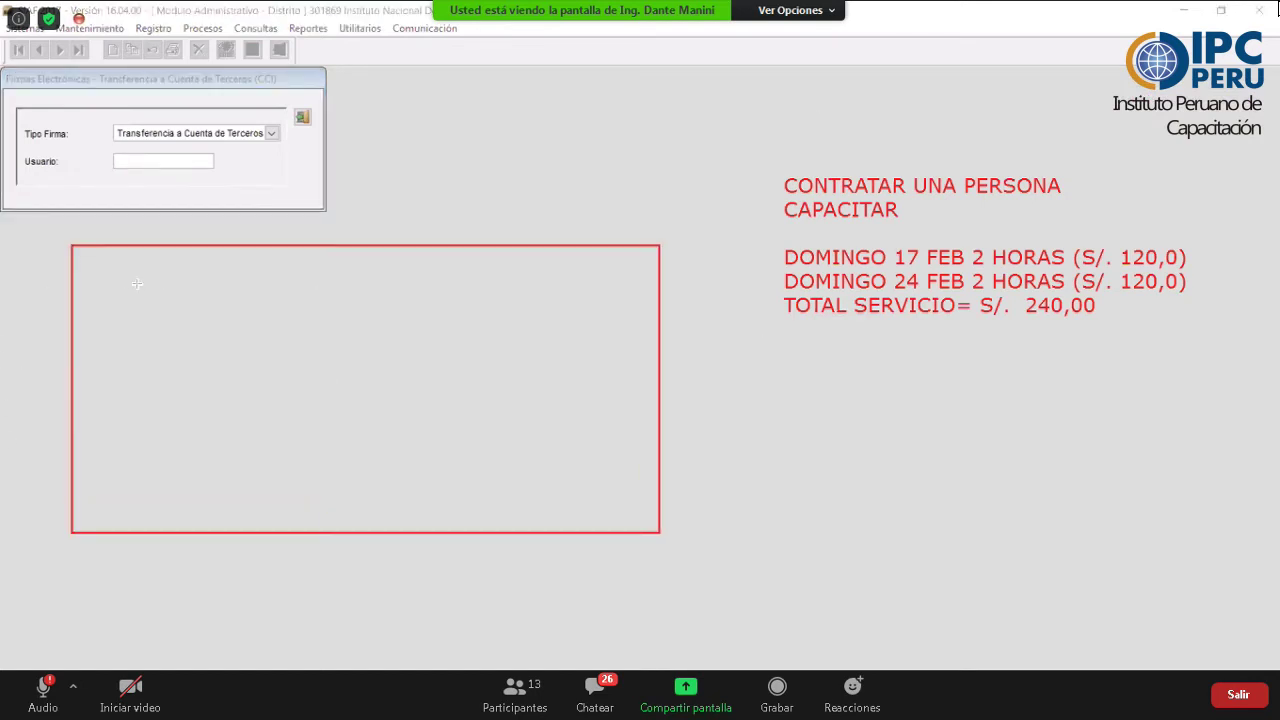
{"action": "mouse_move", "coordinate": [517, 288]}
{"action": "left_mouse_down"}
{"action": "mouse_move", "coordinate": [128, 286]}
{"action": "mouse_move", "coordinate": [558, 308]}
{"action": "mouse_move", "coordinate": [627, 284]}
{"action": "left_mouse_up"}
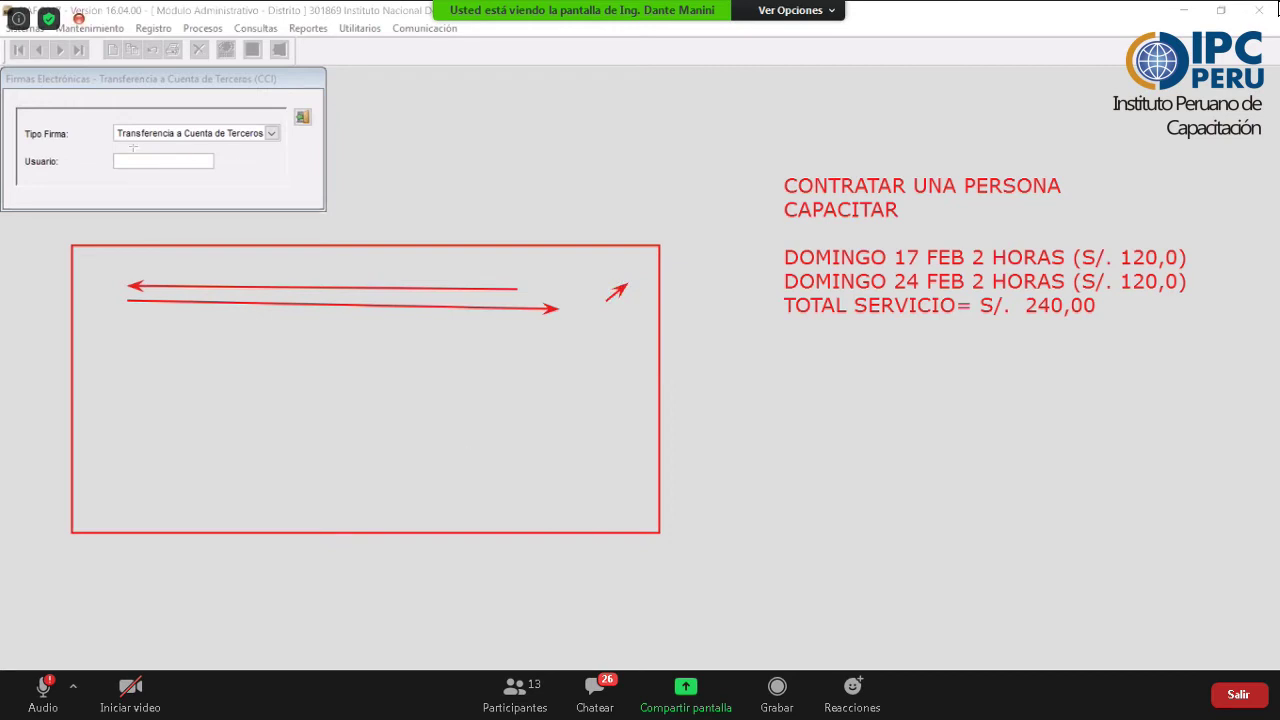
{"action": "left_click_drag", "start_coordinate": [91, 148], "coordinate": [243, 169]}
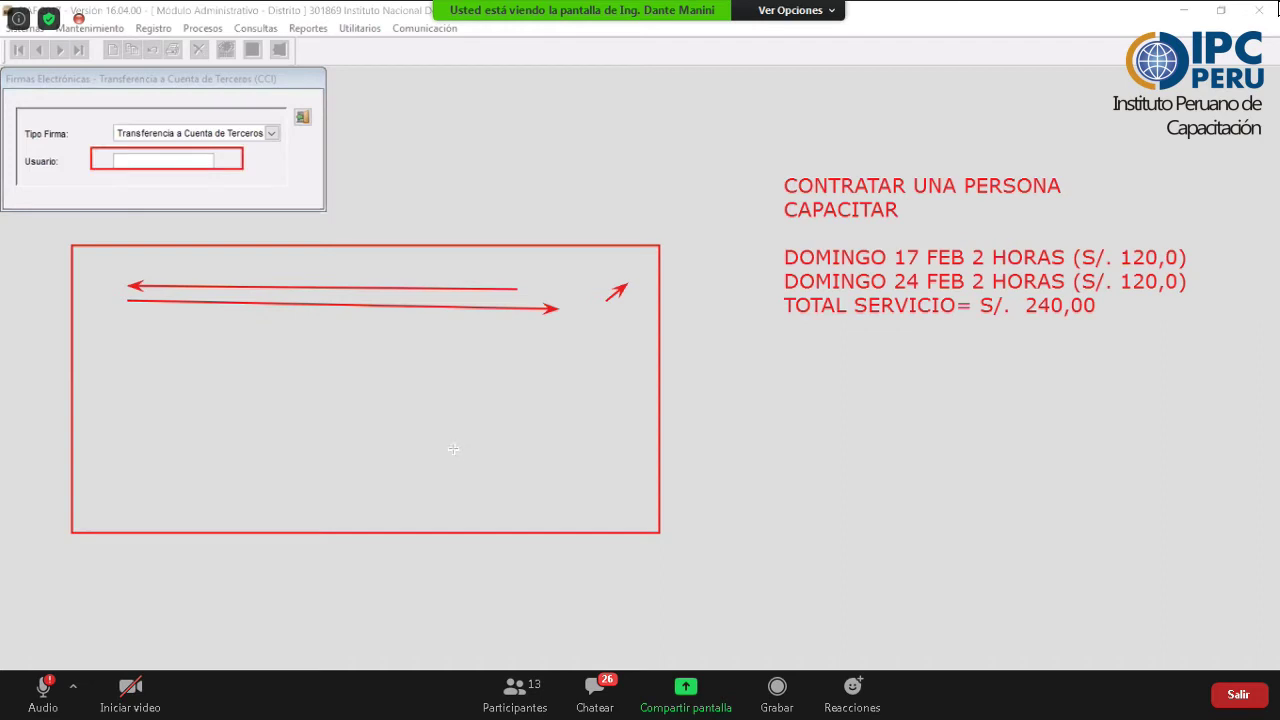
{"action": "left_click_drag", "start_coordinate": [453, 449], "coordinate": [593, 497]}
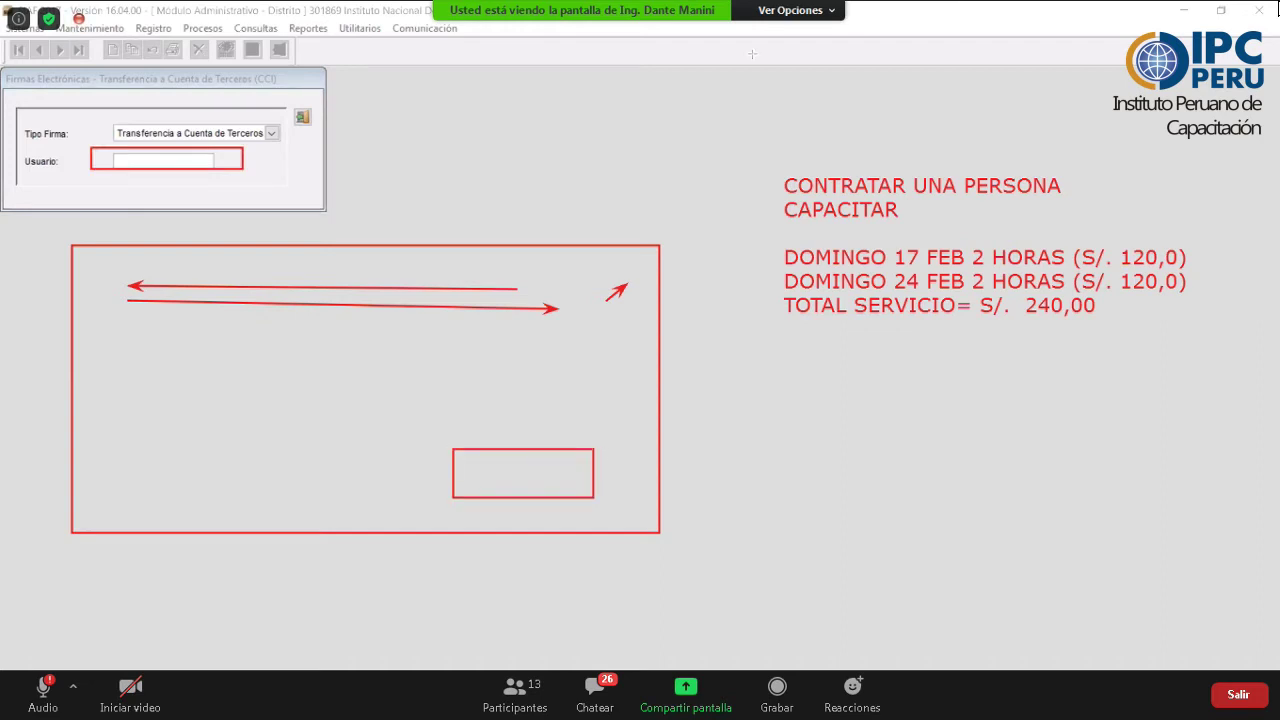
{"action": "mouse_move", "coordinate": [472, 482]}
{"action": "left_mouse_down"}
{"action": "mouse_move", "coordinate": [520, 462]}
{"action": "mouse_move", "coordinate": [529, 476]}
{"action": "mouse_move", "coordinate": [571, 404]}
{"action": "left_mouse_up"}
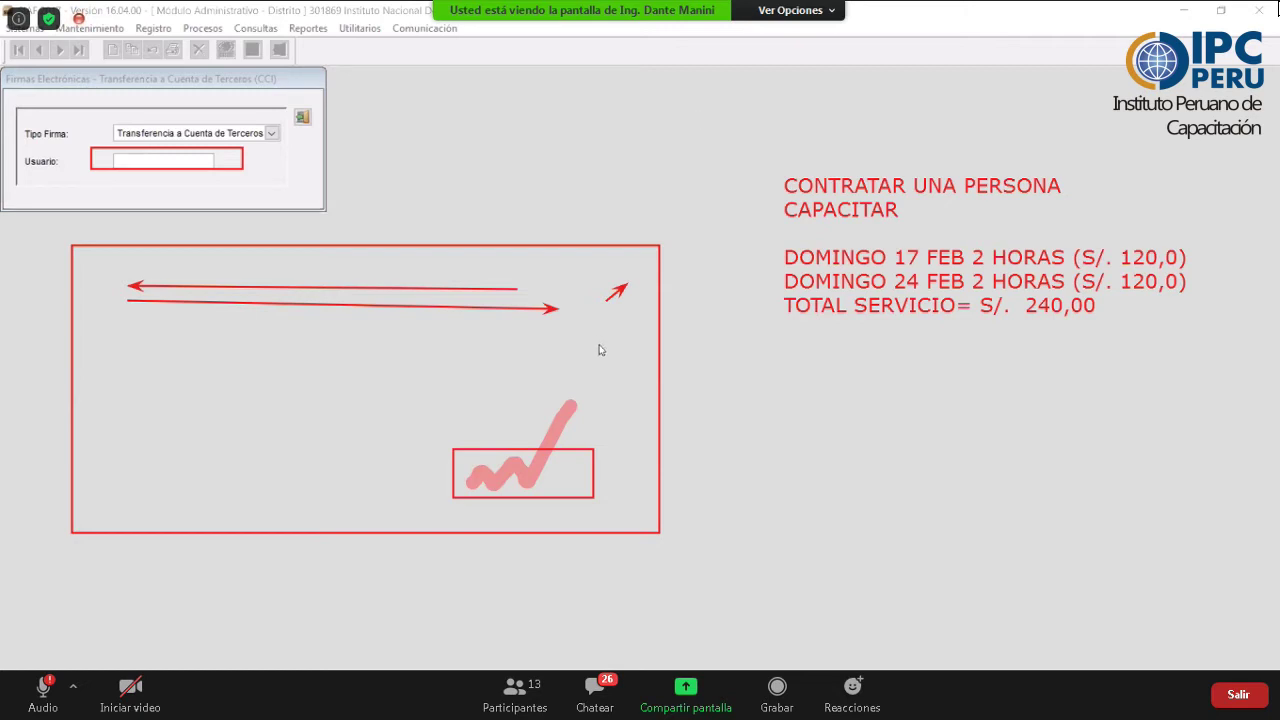
{"action": "left_click", "coordinate": [531, 455]}
{"action": "left_click", "coordinate": [534, 449]}
{"action": "left_click", "coordinate": [527, 305]}
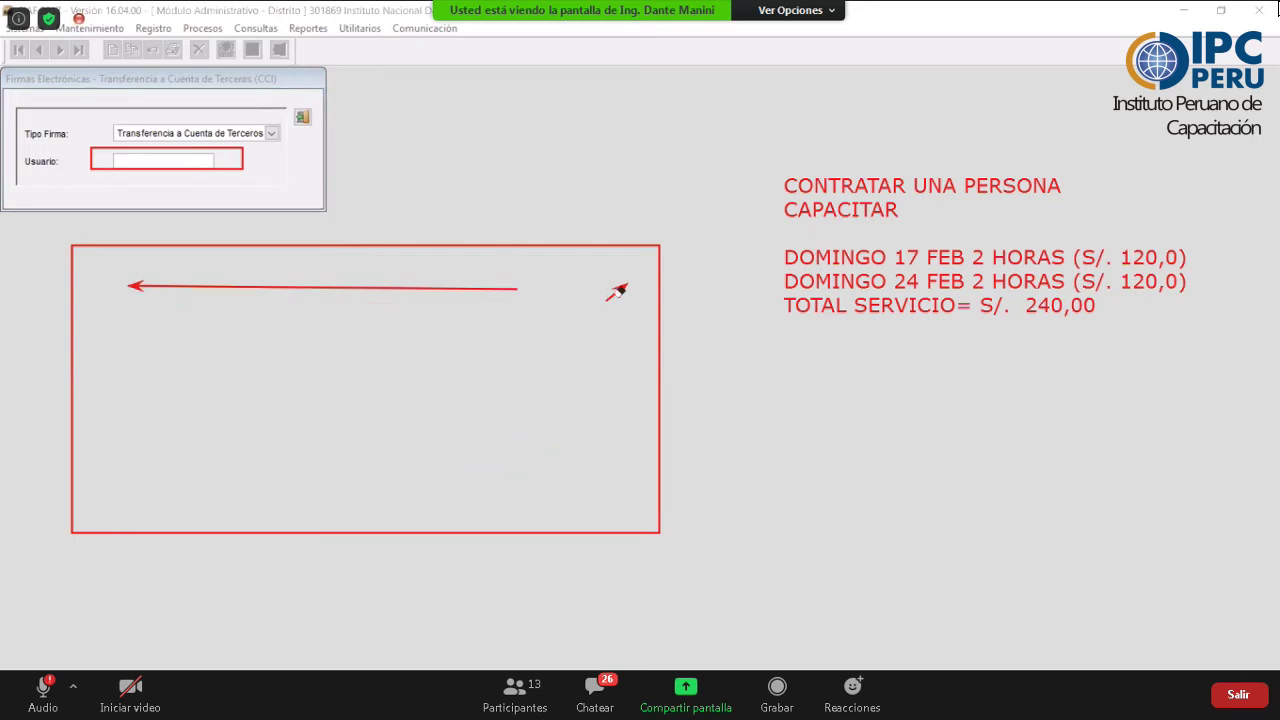
{"action": "left_click", "coordinate": [616, 291]}
{"action": "left_click", "coordinate": [508, 288]}
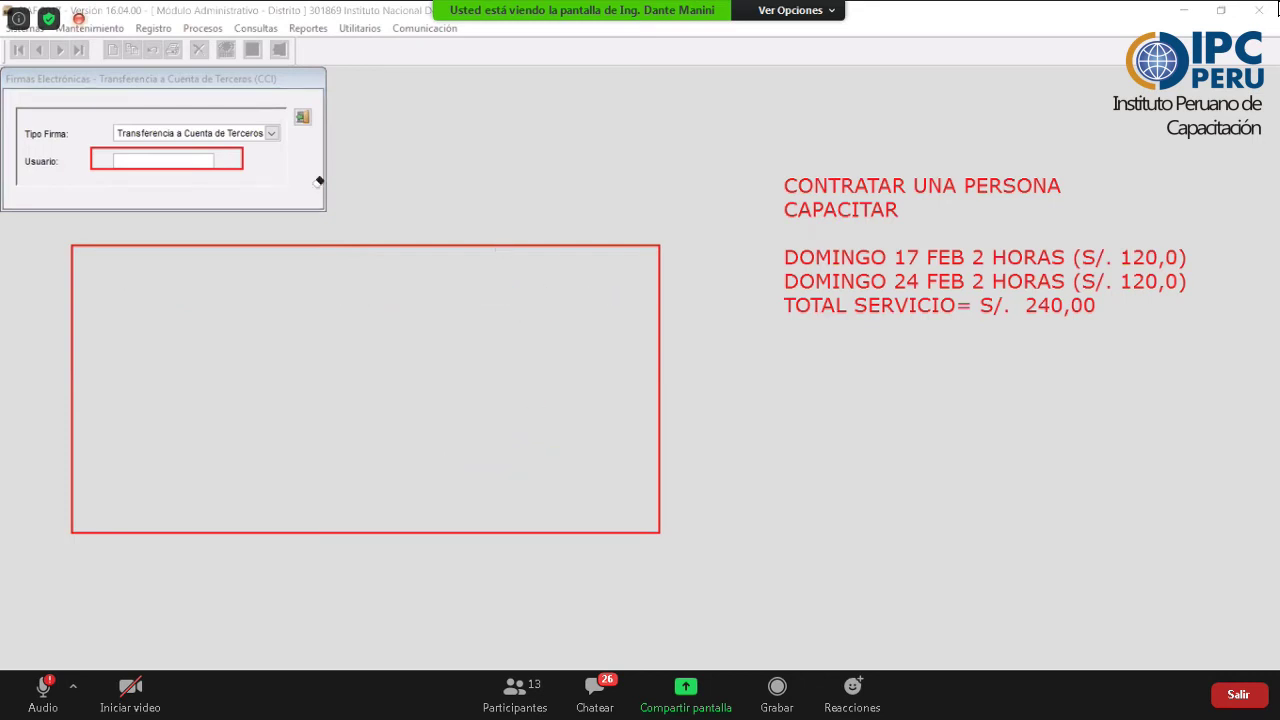
{"action": "left_click", "coordinate": [243, 148]}
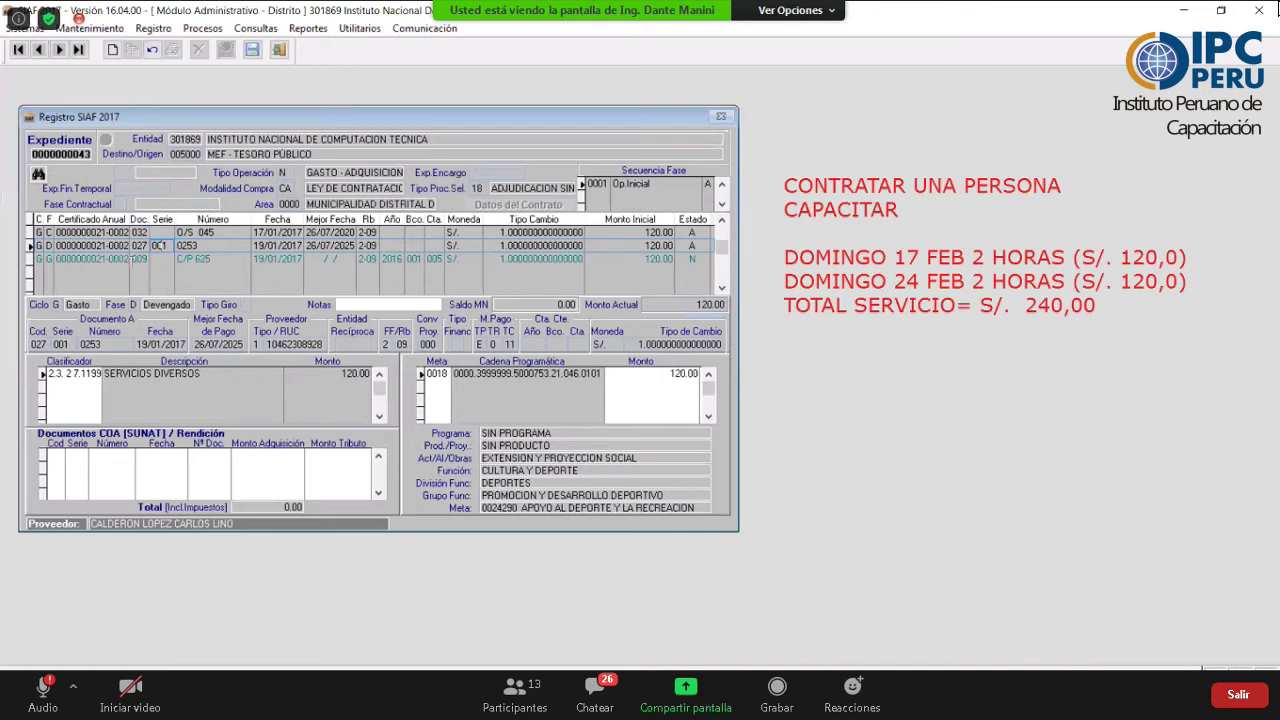
- Generate the pagado phase from girado C/P 625 for 120.00 and accept the saved message
{"action": "key", "text": "alt+c"}
{"action": "left_click", "coordinate": [100, 260]}
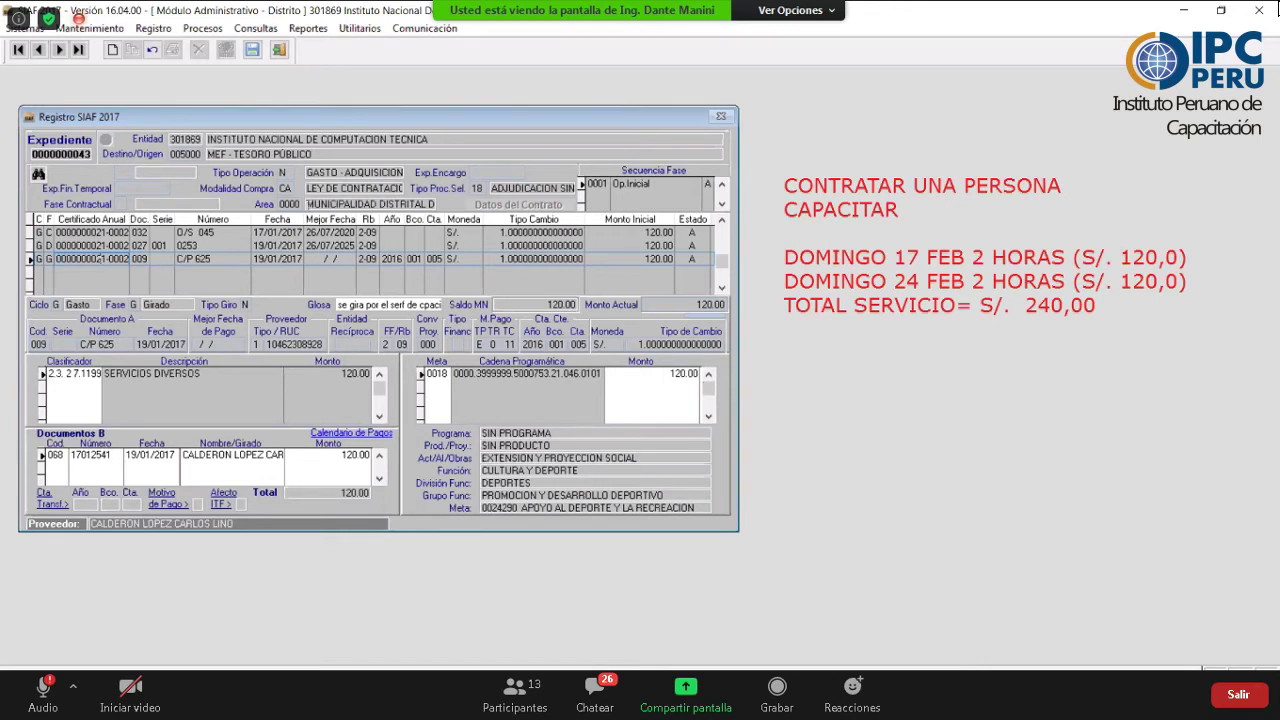
{"action": "left_click", "coordinate": [104, 245]}
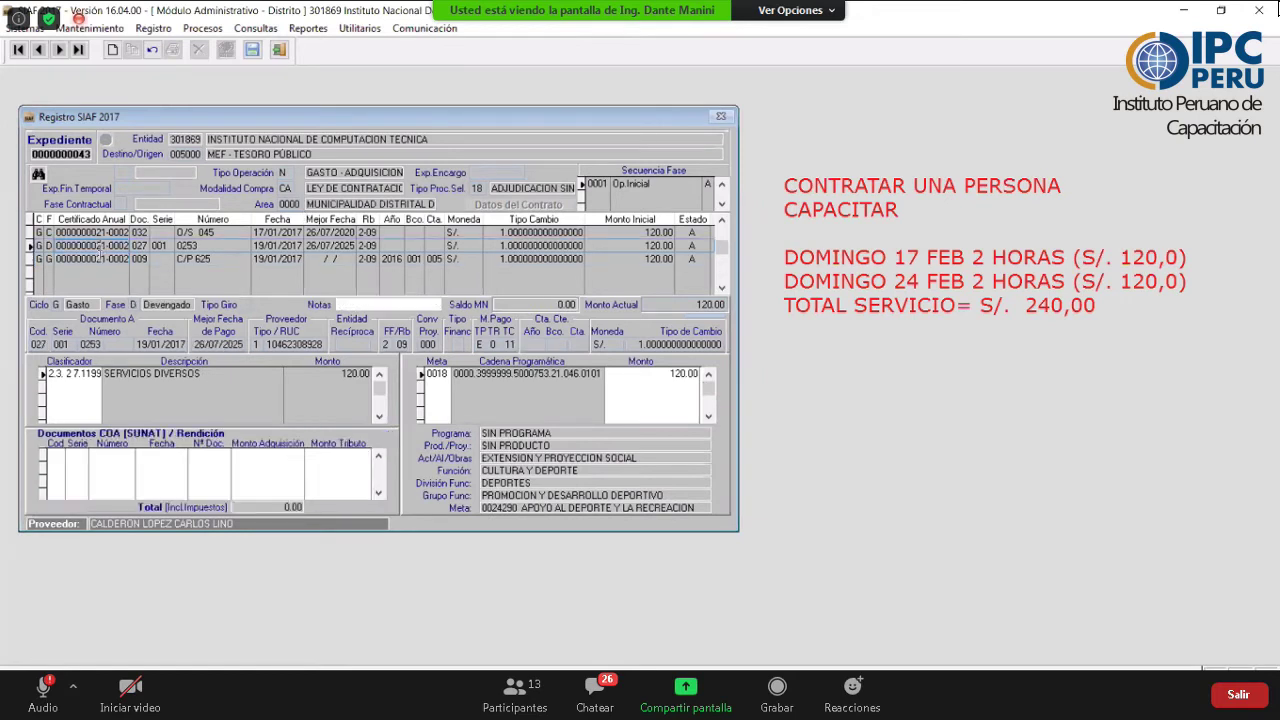
{"action": "right_click", "coordinate": [105, 259]}
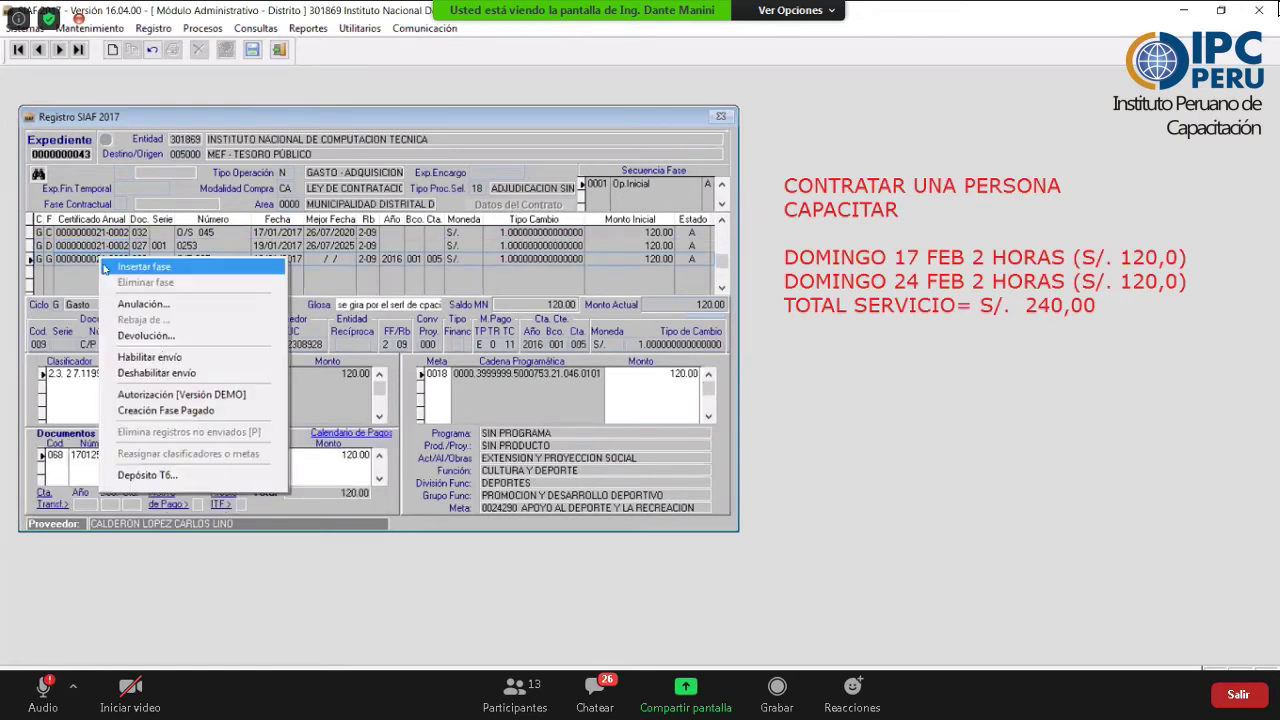
{"action": "left_click", "coordinate": [180, 410]}
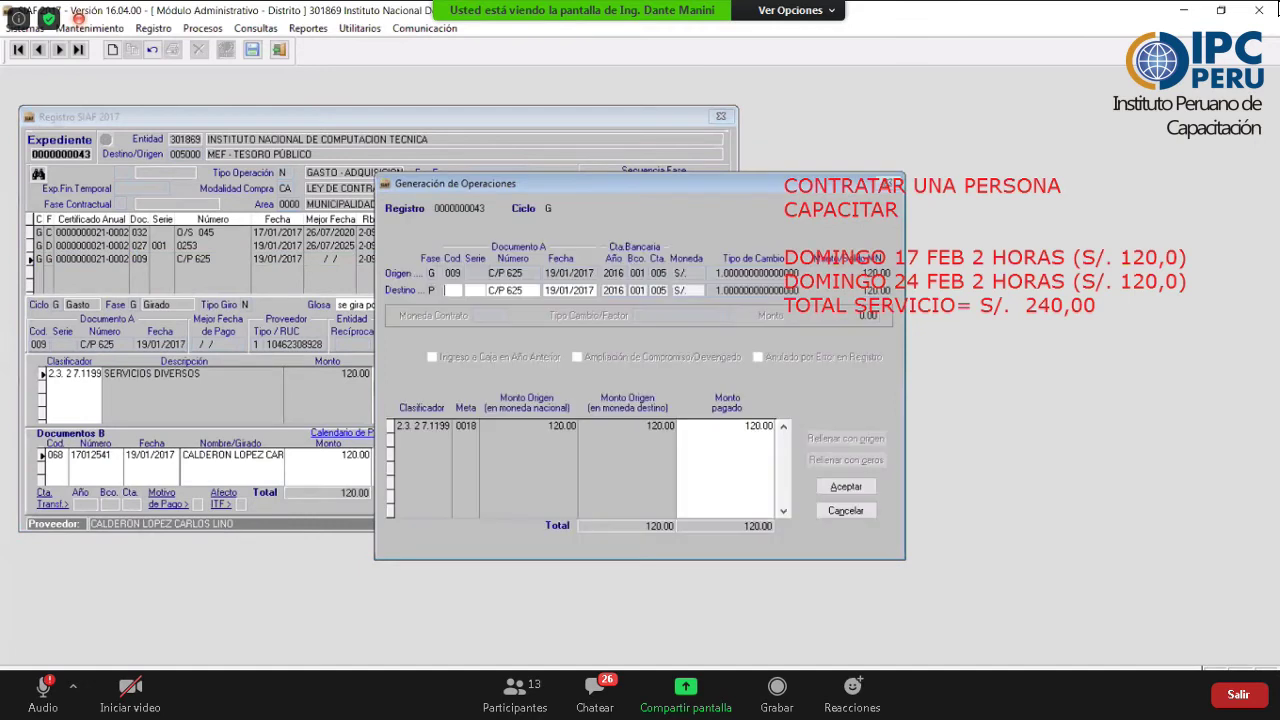
{"action": "left_click", "coordinate": [846, 486]}
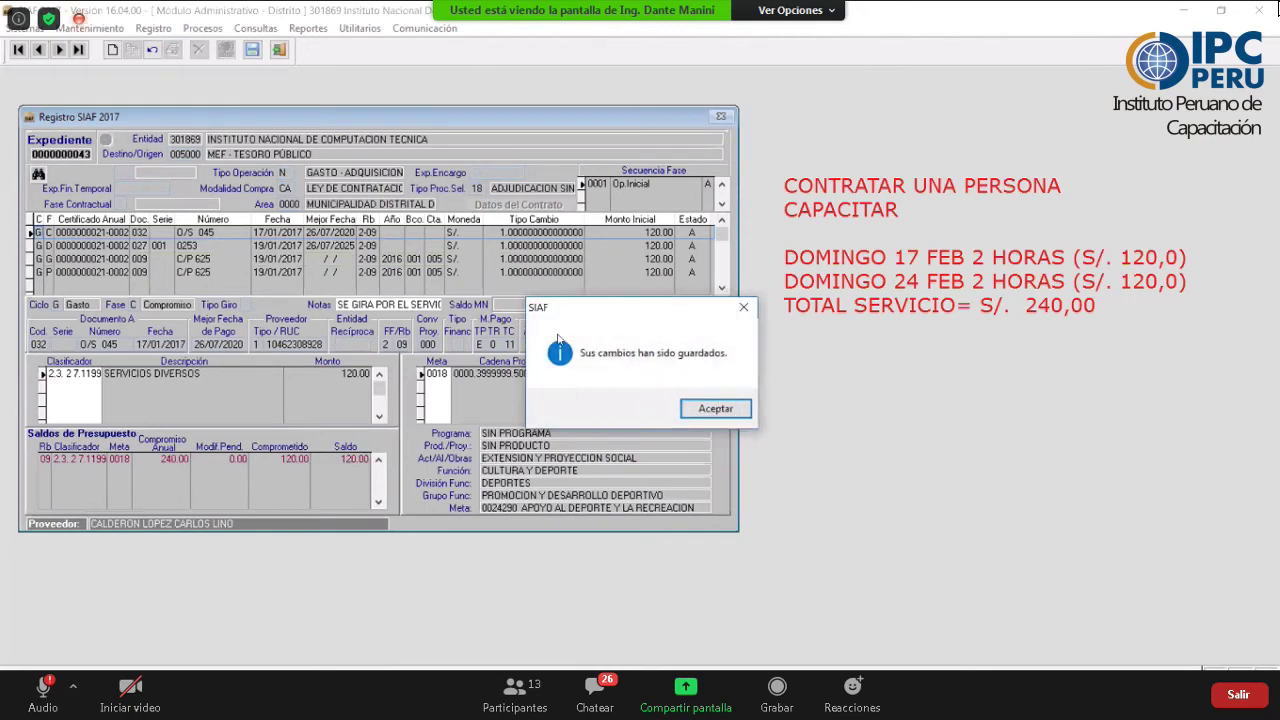
{"action": "key", "text": "Return"}
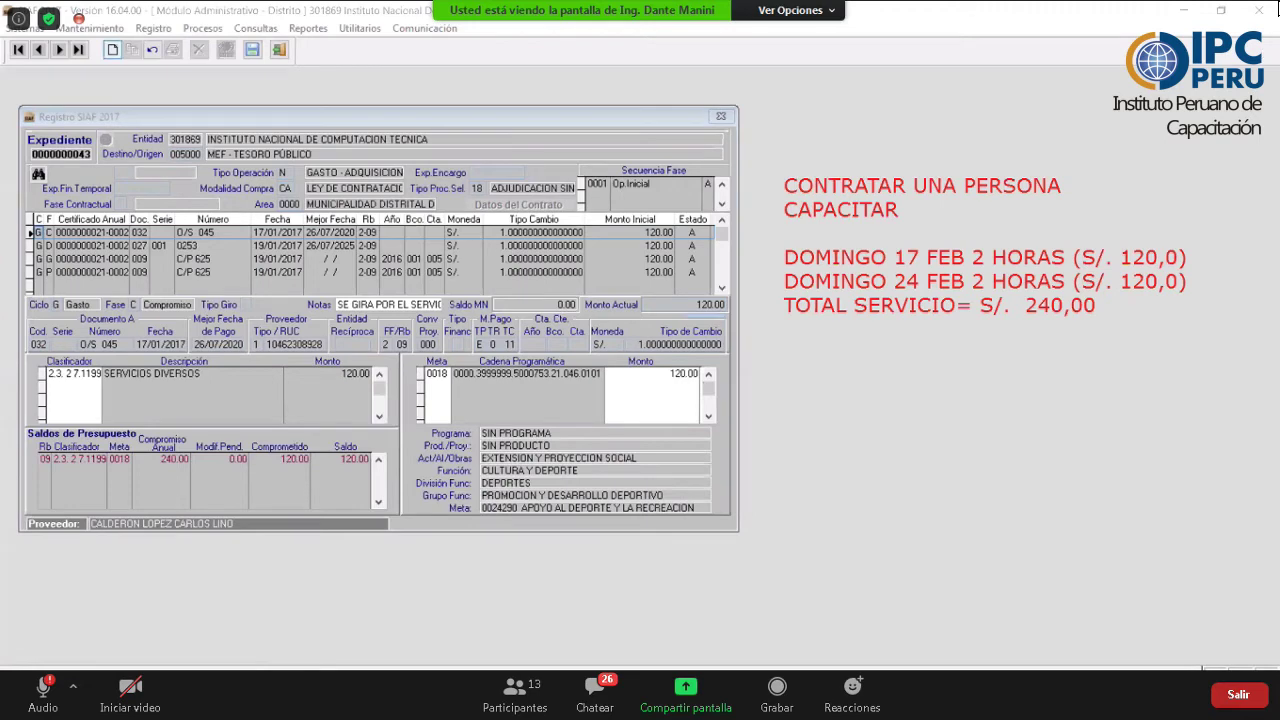
- Start a new expediente with Tipo Operación N, Modalidad CA and Tipo Proc.Sel 18 ADJUDICACION SIN PROCESO
{"action": "left_click", "coordinate": [112, 49]}
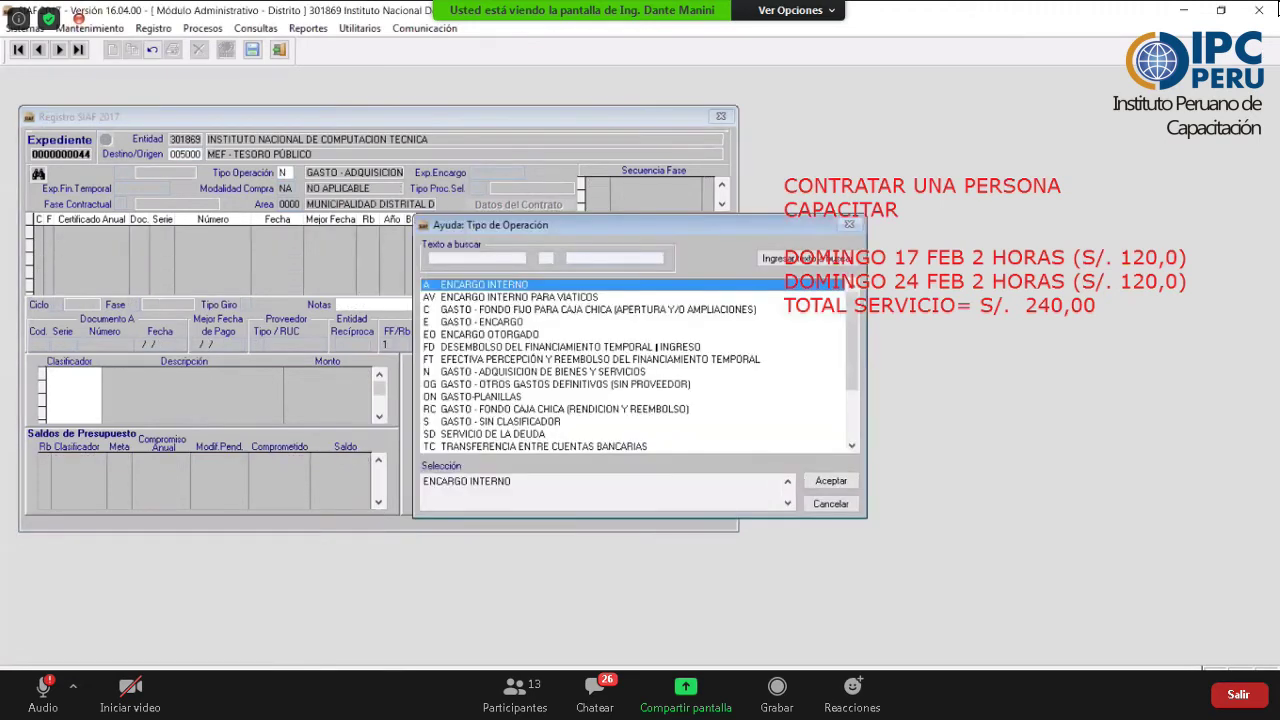
{"action": "left_click", "coordinate": [540, 371]}
{"action": "key", "text": "Return"}
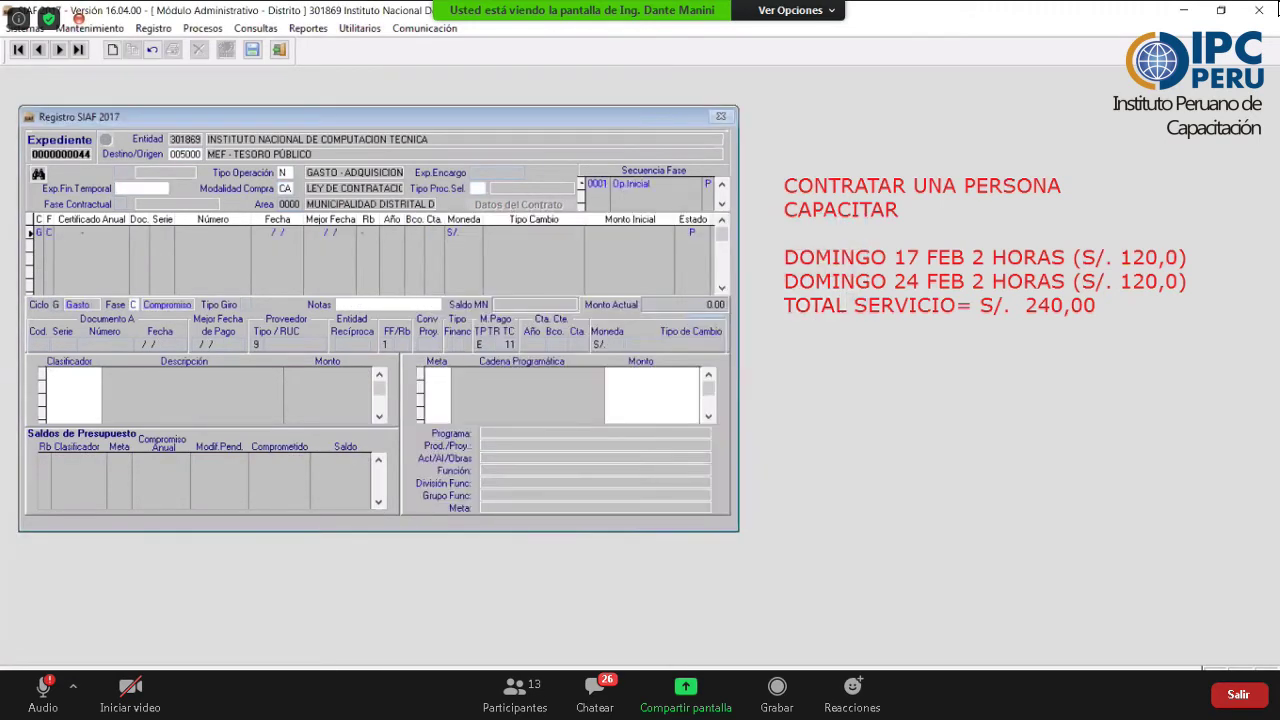
{"action": "left_click", "coordinate": [284, 188]}
{"action": "double_click", "coordinate": [284, 188]}
{"action": "key", "text": "Up"}
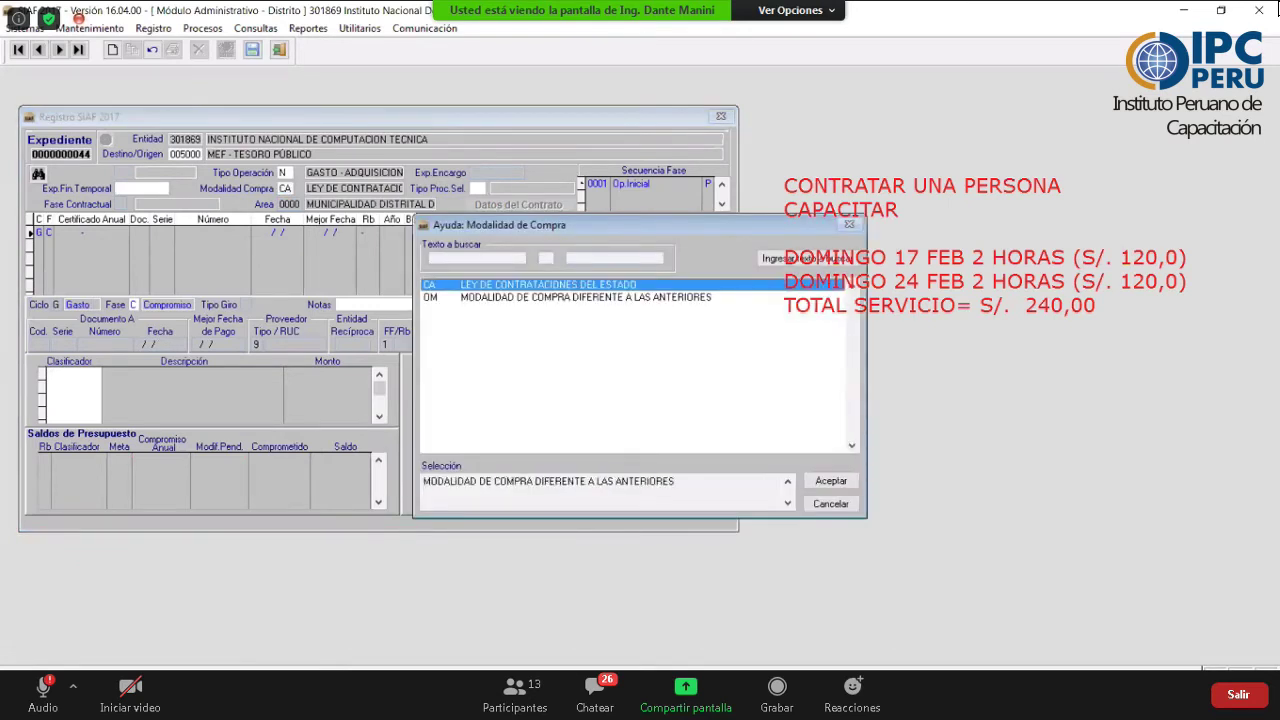
{"action": "key", "text": "Return"}
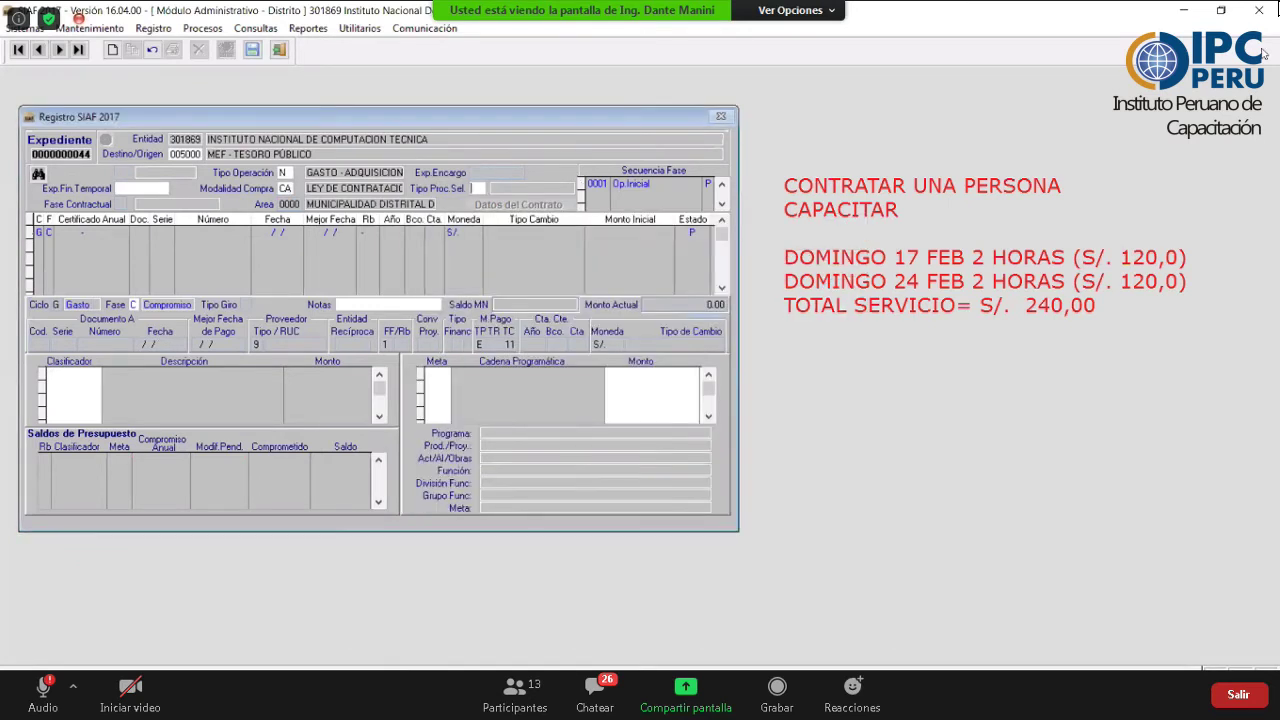
{"action": "key", "text": "Return"}
{"action": "key", "text": "Down"}
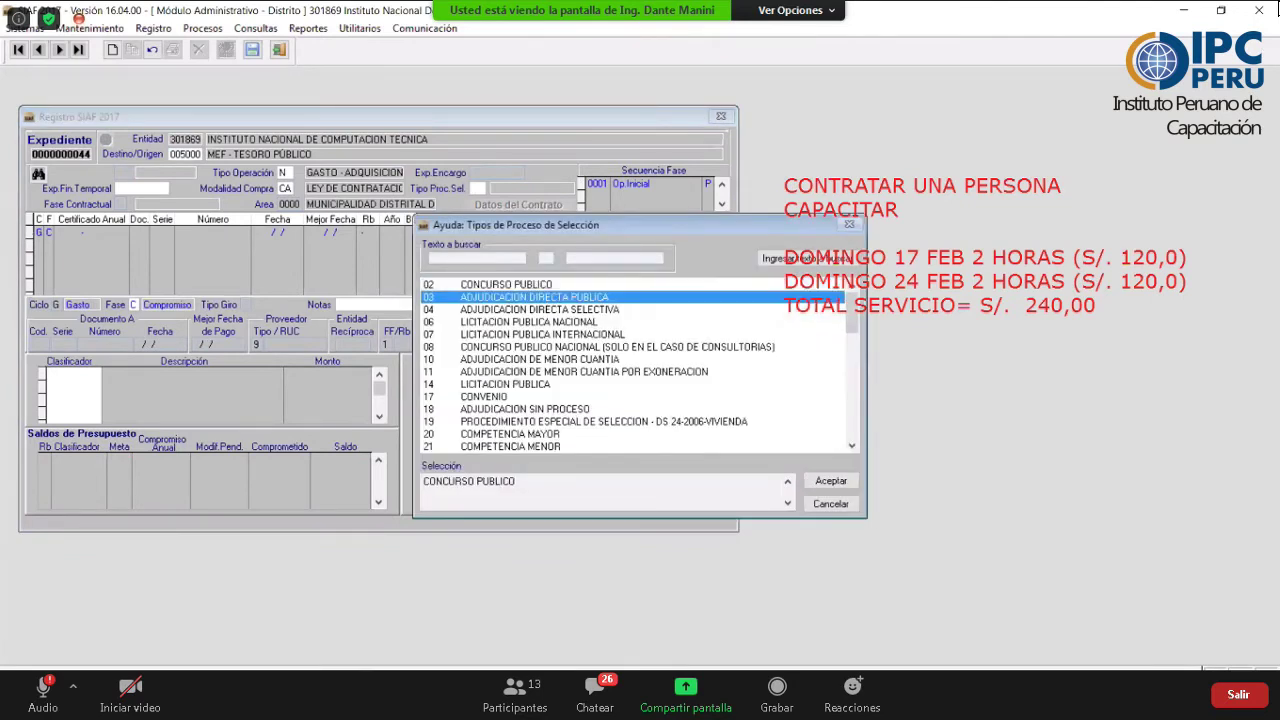
{"action": "key", "text": "Down"}
{"action": "key", "text": "Down"}
{"action": "key", "text": "Down"}
{"action": "key", "text": "Down"}
{"action": "key", "text": "Down"}
{"action": "key", "text": "Down"}
{"action": "key", "text": "Down"}
{"action": "key", "text": "Down"}
{"action": "key", "text": "Down"}
{"action": "key", "text": "Return"}
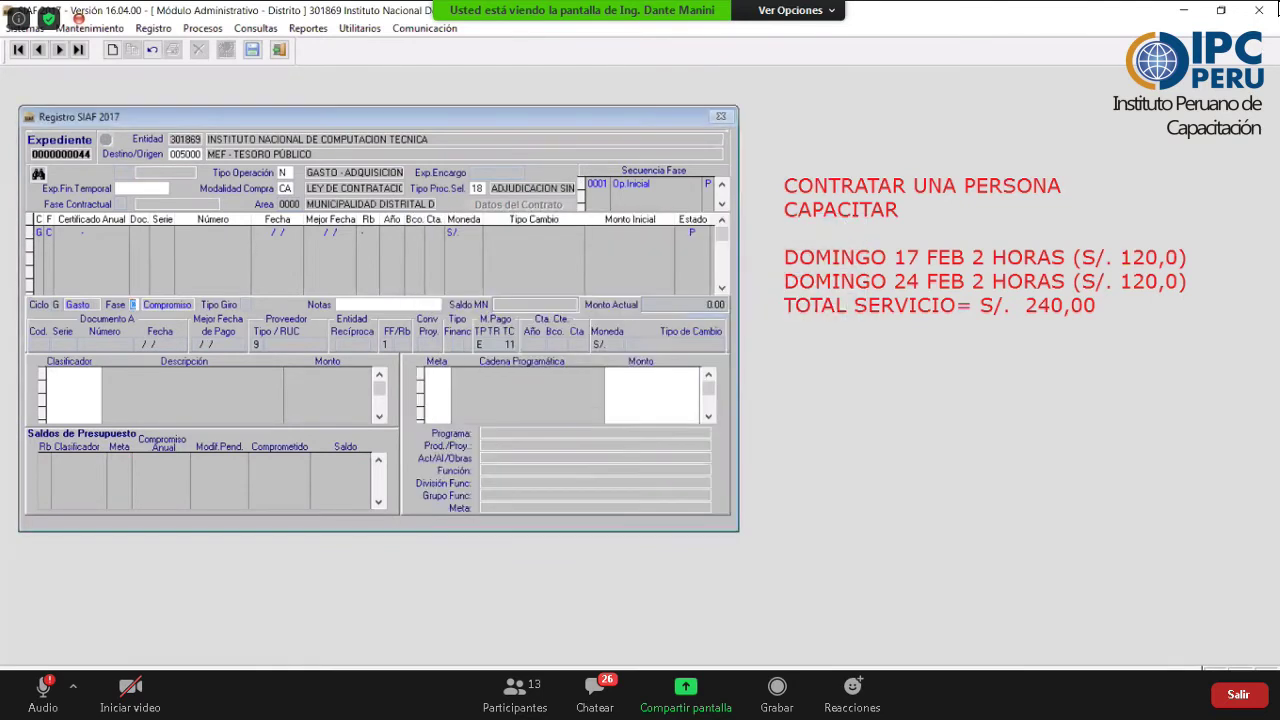
{"action": "key", "text": "Return"}
{"action": "key", "text": "Down"}
{"action": "key", "text": "Down"}
{"action": "key", "text": "Down"}
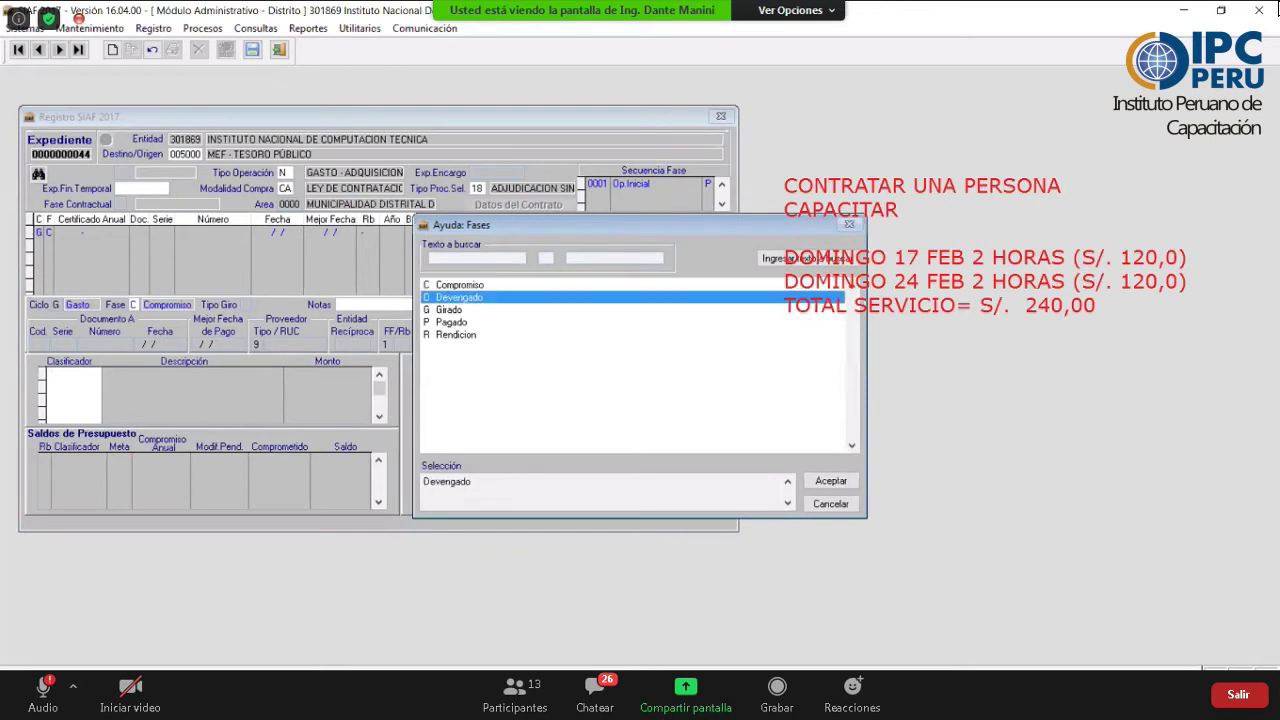
{"action": "key", "text": "Up"}
{"action": "key", "text": "Up"}
{"action": "key", "text": "Up"}
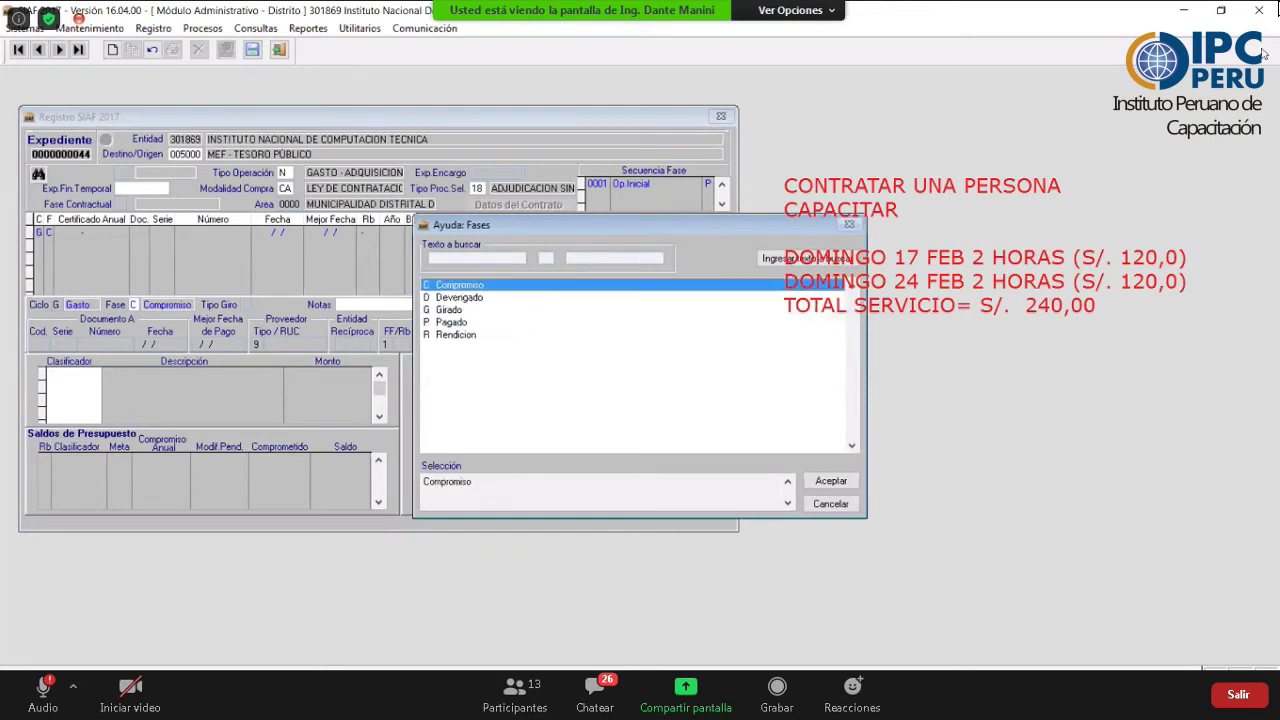
{"action": "left_click", "coordinate": [830, 481]}
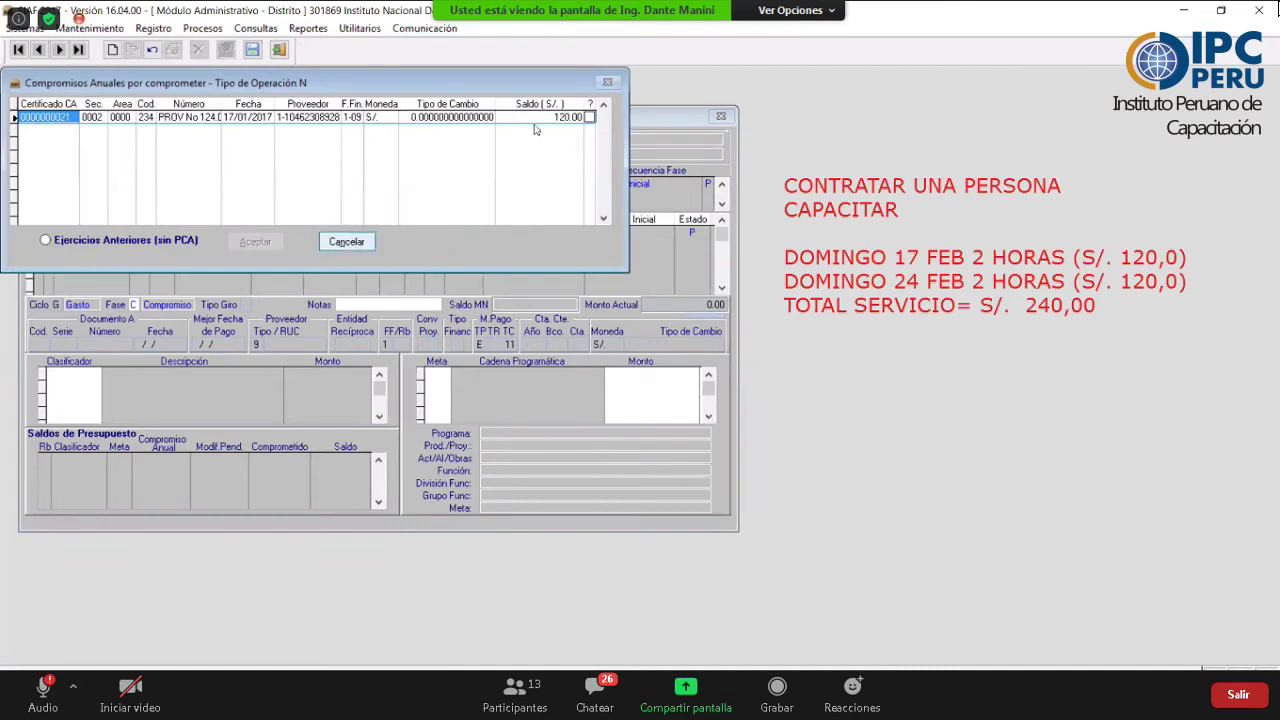
{"action": "left_click", "coordinate": [589, 117]}
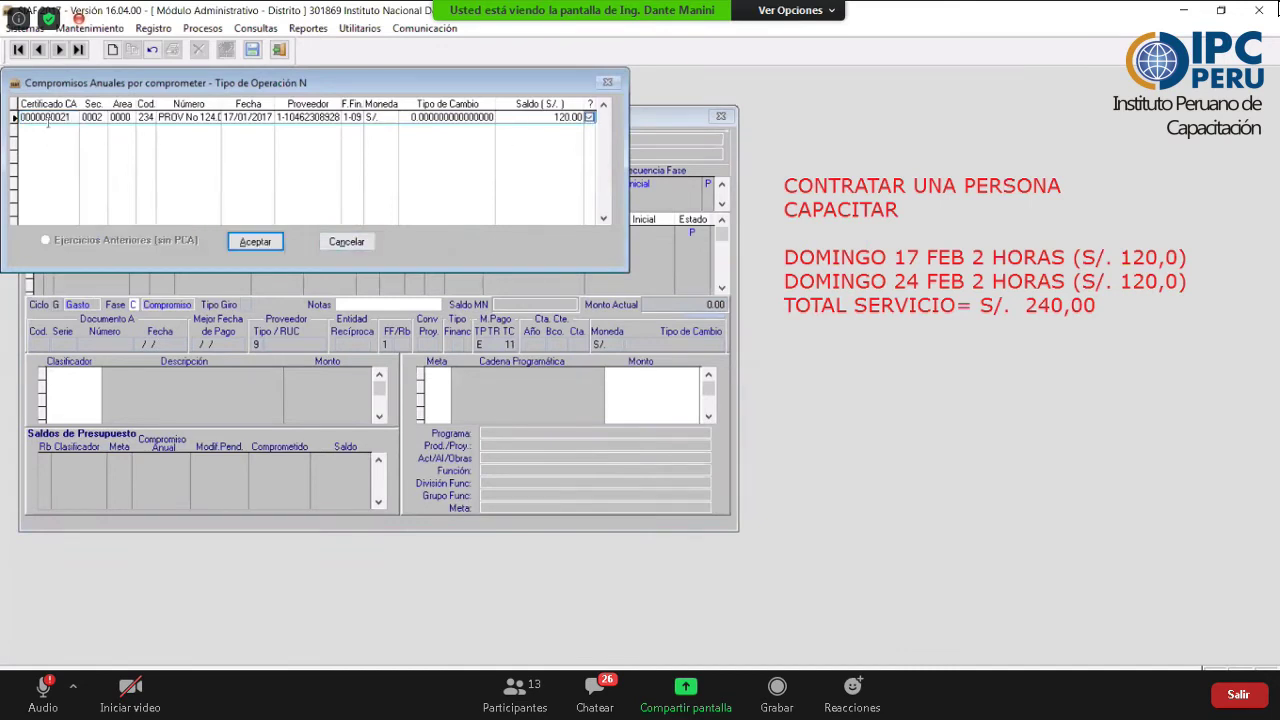
{"action": "left_click", "coordinate": [256, 241]}
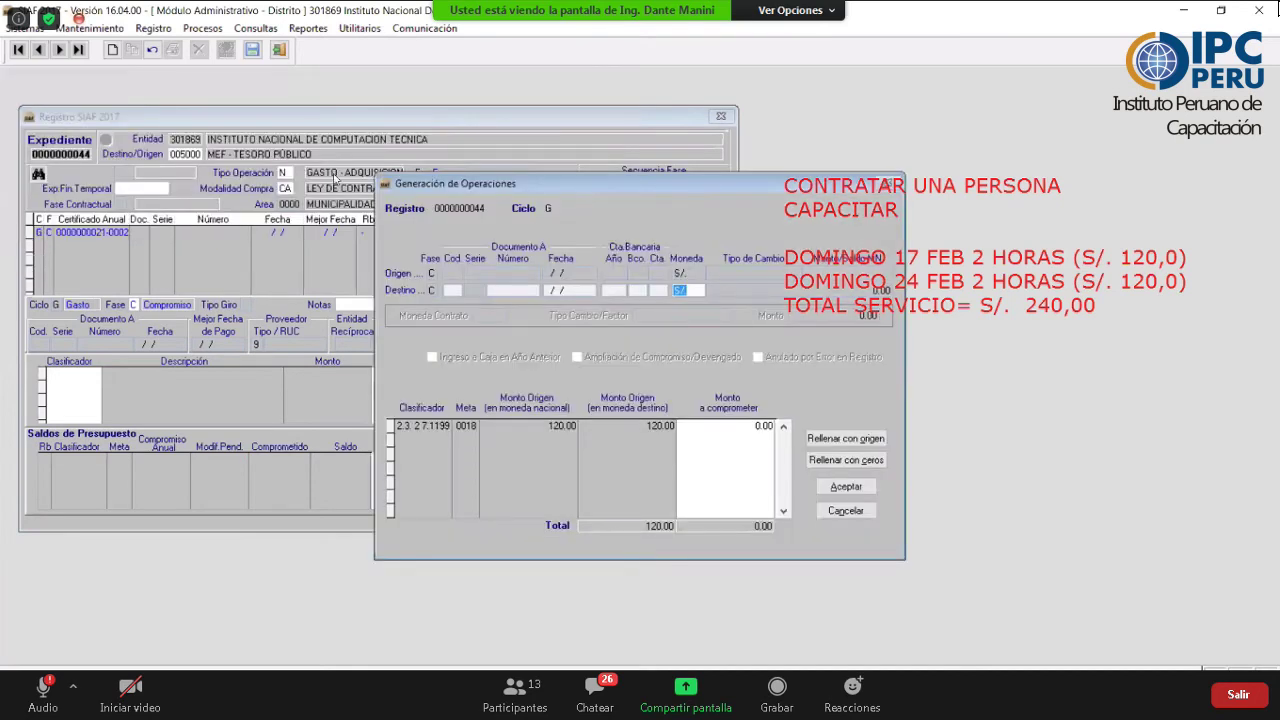
{"action": "left_click", "coordinate": [343, 603]}
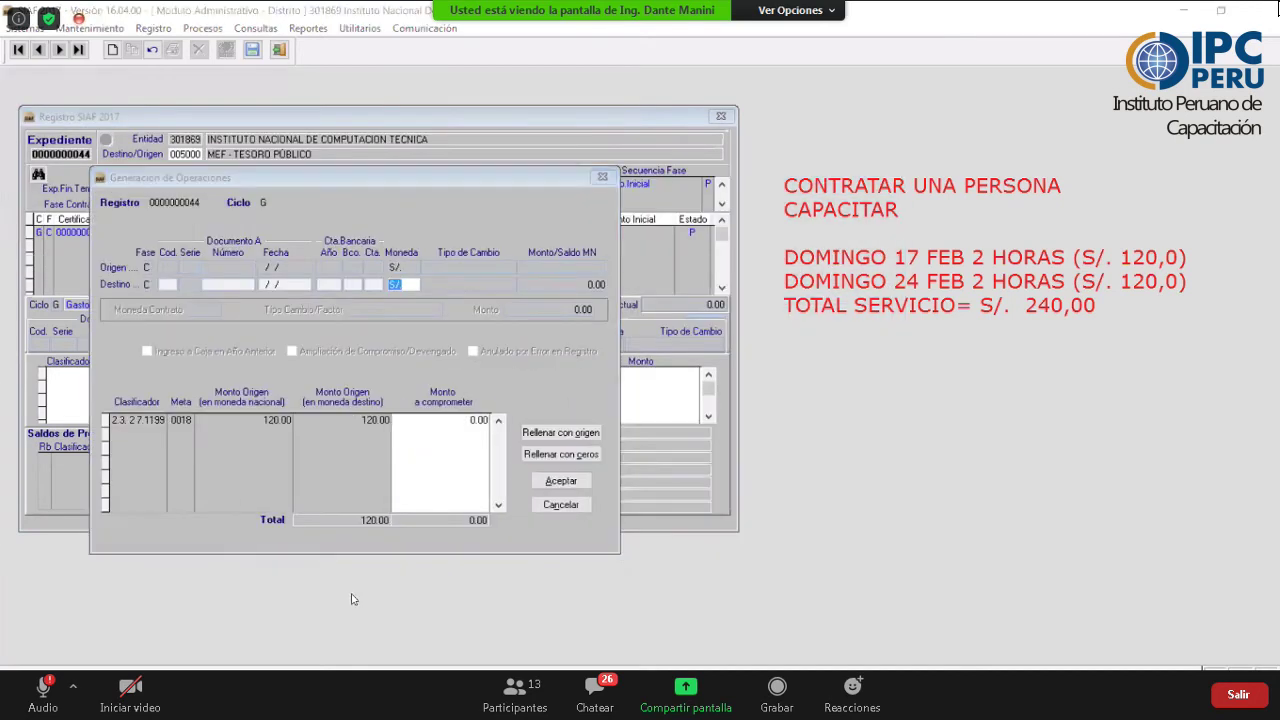
{"action": "left_click", "coordinate": [568, 432]}
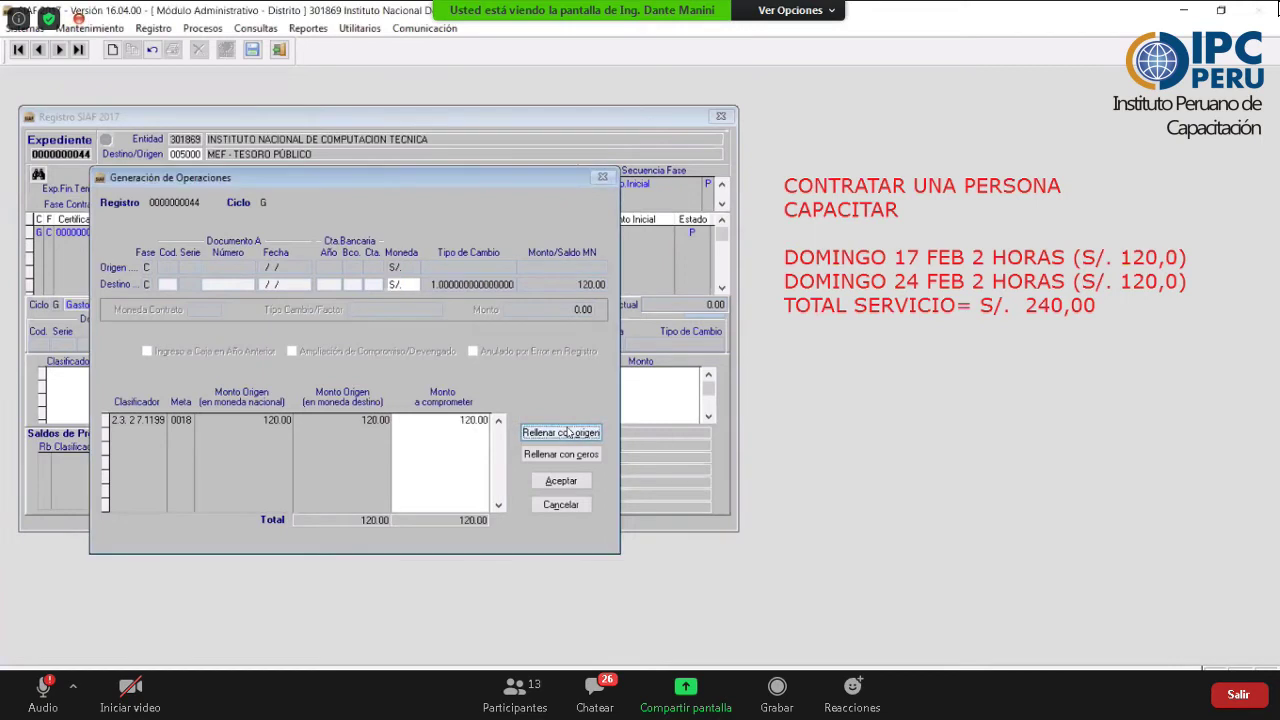
{"action": "left_click", "coordinate": [558, 490]}
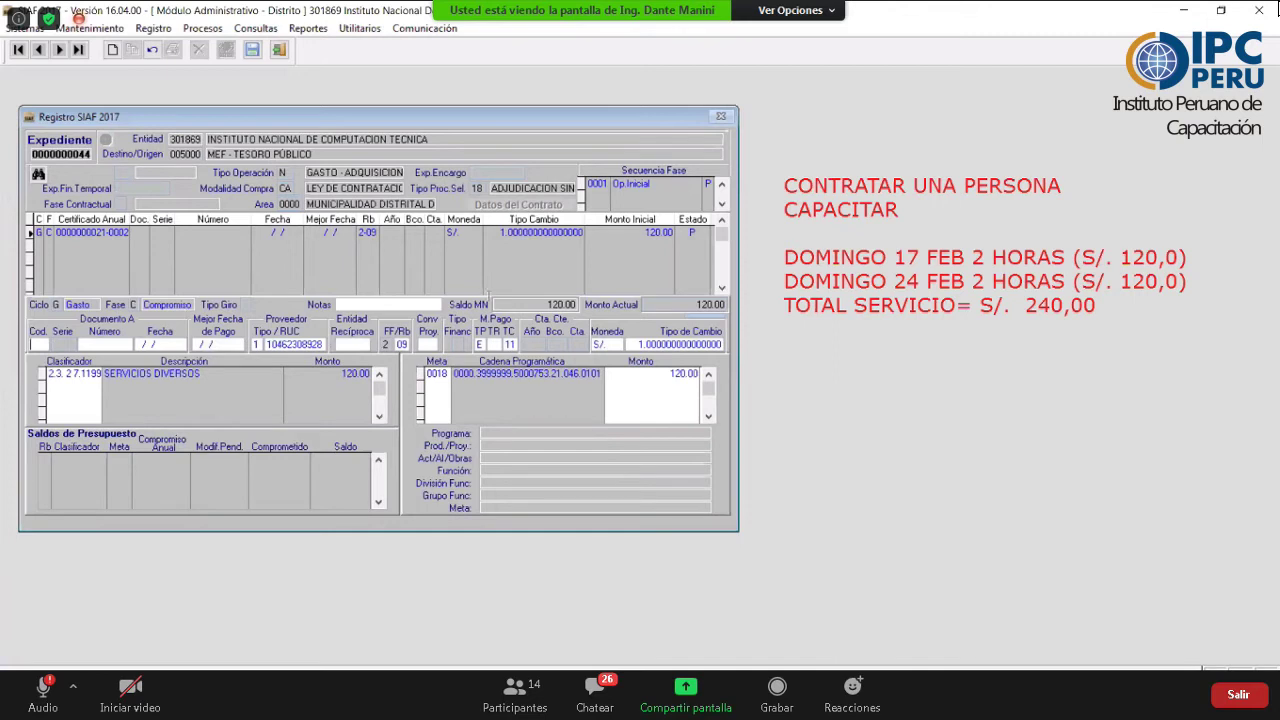
- Enter document 032 O/S 046 dated 19/01/2017 for the compromiso
{"action": "type", "text": "032O/S"}
{"action": "type", "text": " 046"}
{"action": "key", "text": "Return"}
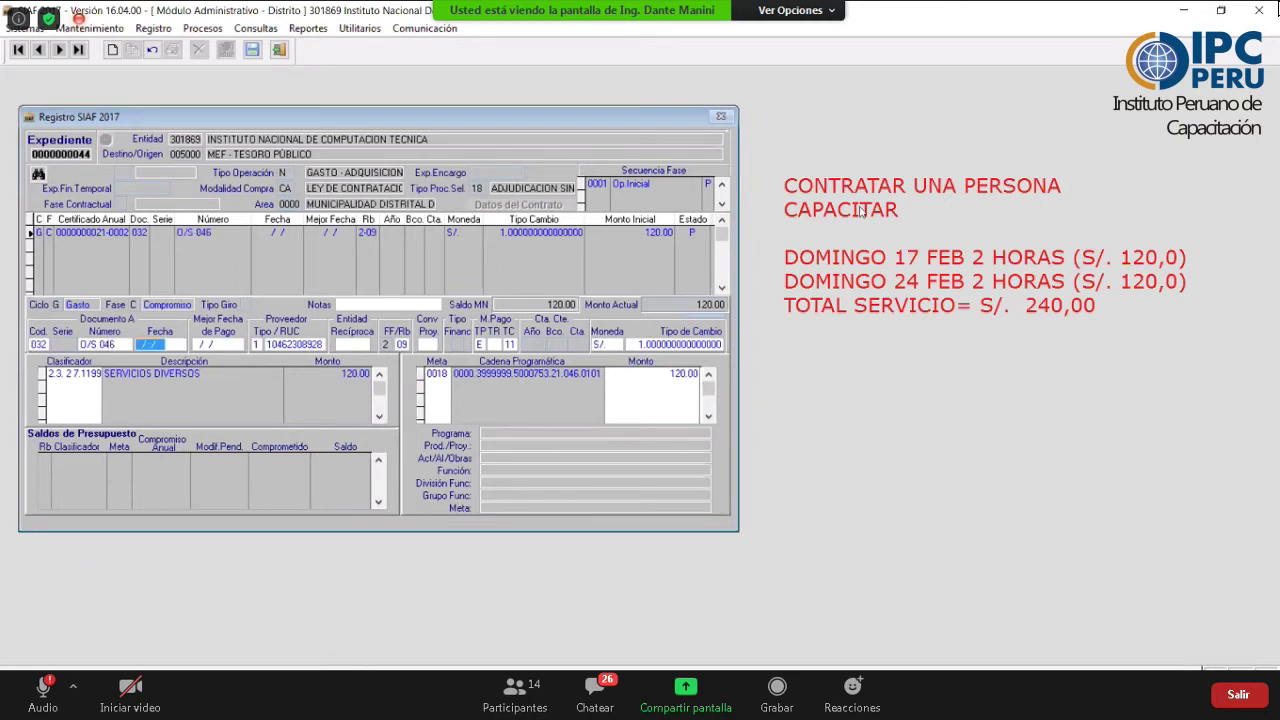
{"action": "type", "text": "24"}
{"action": "key", "text": "BackSpace"}
{"action": "key", "text": "BackSpace"}
{"action": "type", "text": "19012017"}
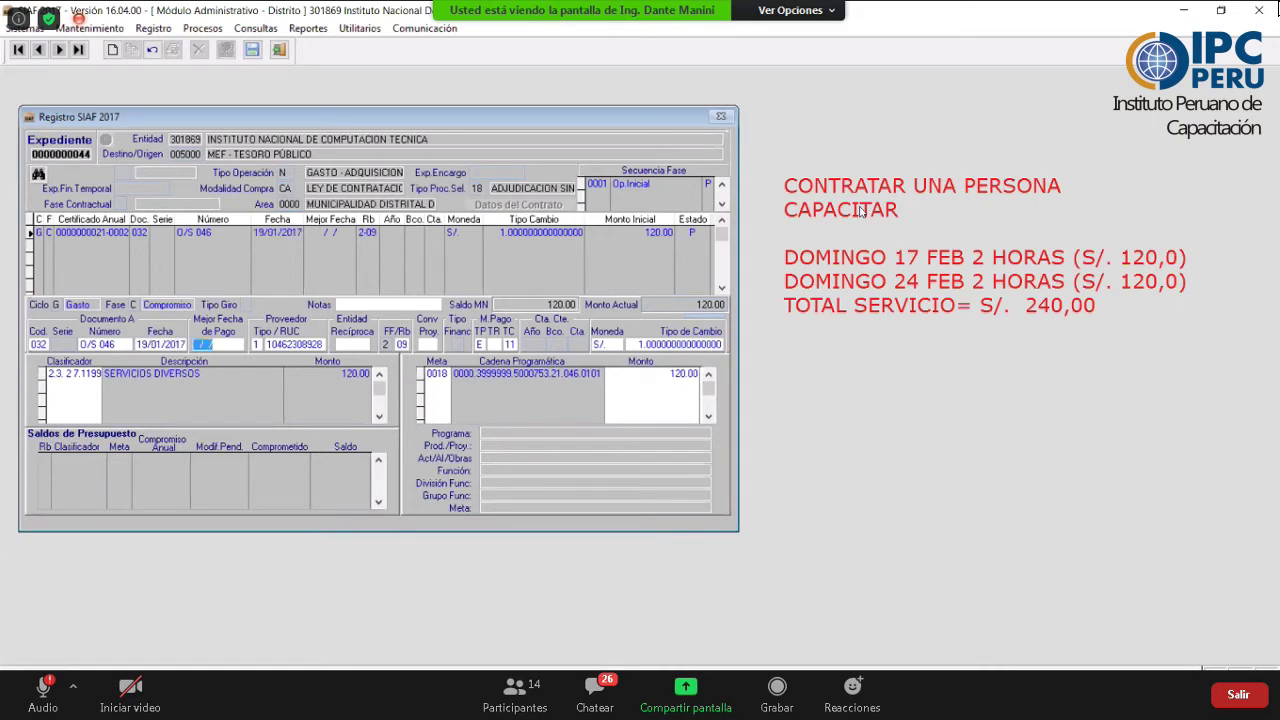
{"action": "type", "text": "2607202"}
{"action": "type", "text": "07/2020"}
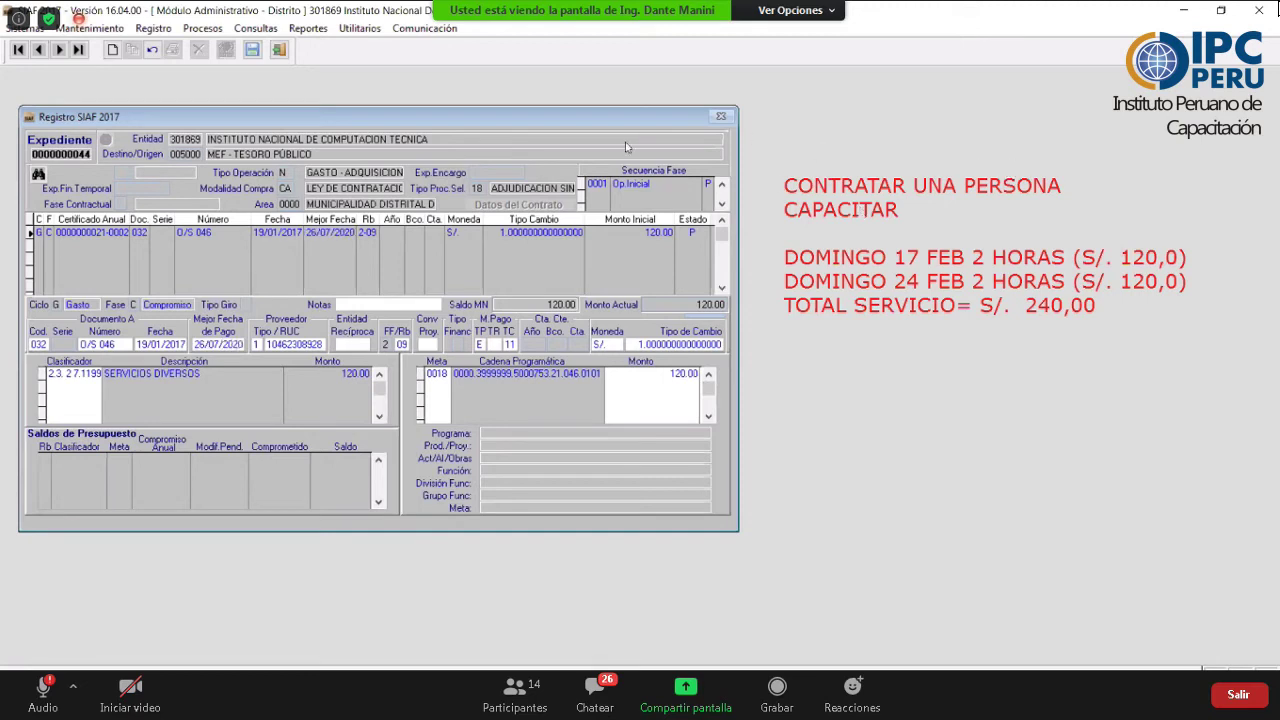
- Set the project to Sin Proyecto and the resource type to NORMAL
{"action": "double_click", "coordinate": [430, 343]}
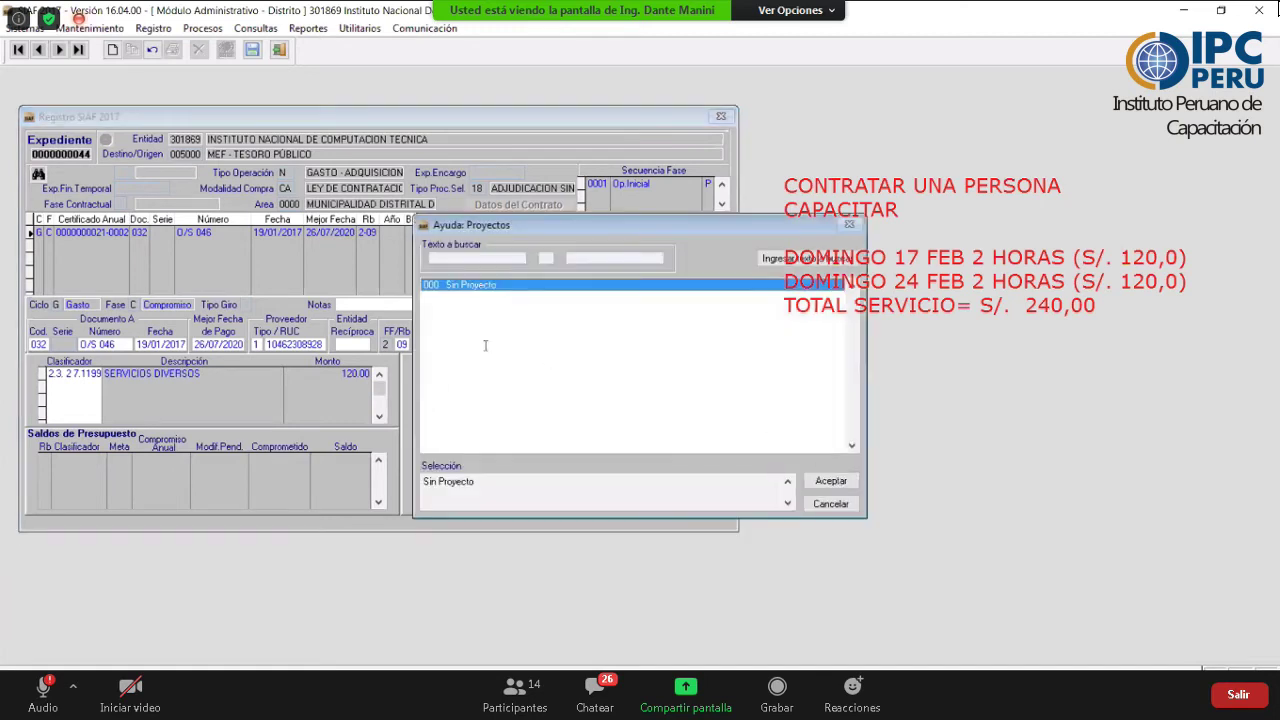
{"action": "key", "text": "Return"}
{"action": "double_click", "coordinate": [479, 313]}
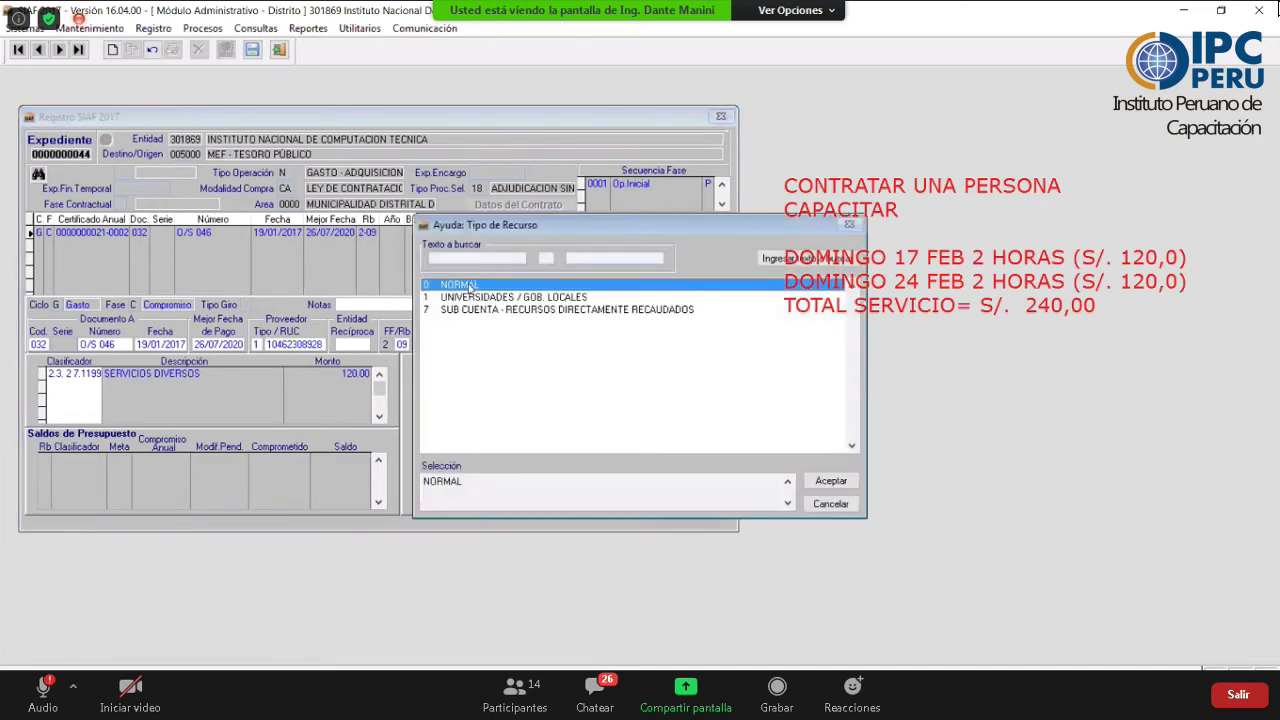
{"action": "left_click", "coordinate": [831, 481]}
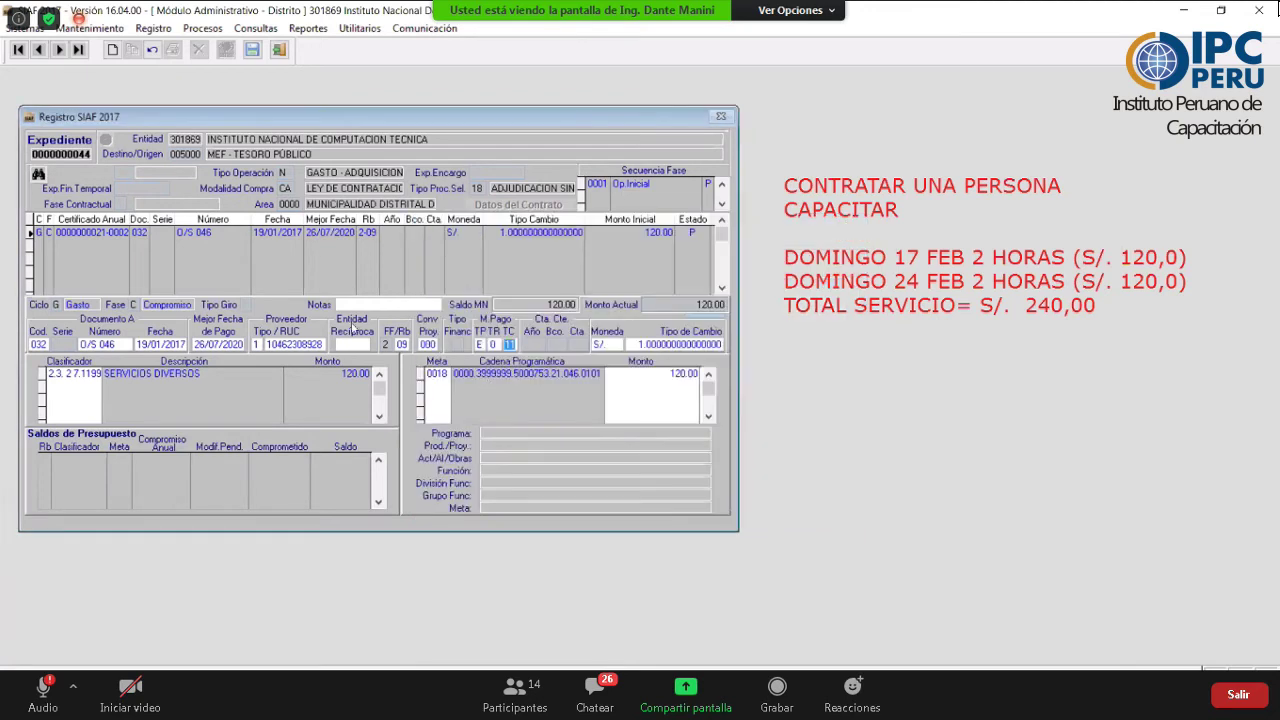
- Write the note 'servicio por capacitacion a realizarse el 24 de feb actv cicc'
{"action": "left_click", "coordinate": [349, 306]}
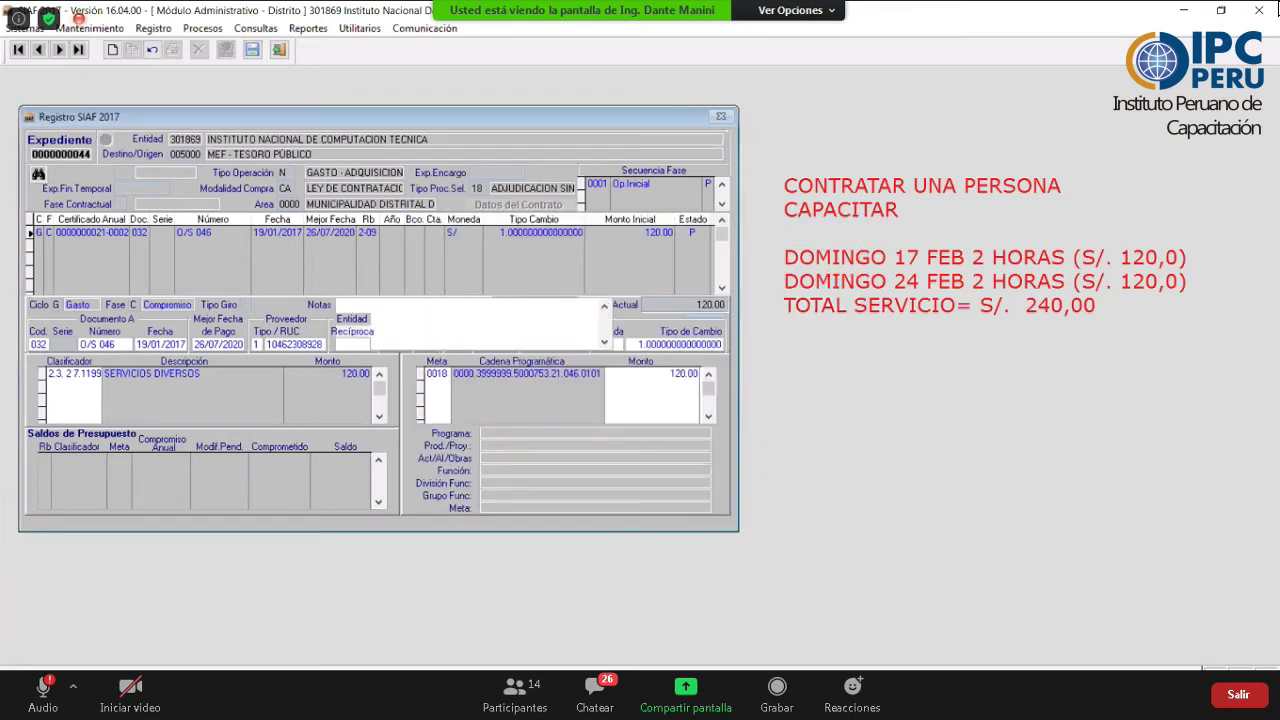
{"action": "type", "text": "servicio por capcaitacion"}
{"action": "key", "text": "BackSpace"}
{"action": "key", "text": "BackSpace"}
{"action": "key", "text": "BackSpace"}
{"action": "key", "text": "BackSpace"}
{"action": "key", "text": "BackSpace"}
{"action": "key", "text": "BackSpace"}
{"action": "key", "text": "BackSpace"}
{"action": "key", "text": "BackSpace"}
{"action": "key", "text": "BackSpace"}
{"action": "type", "text": "acitacion  a realizarse"}
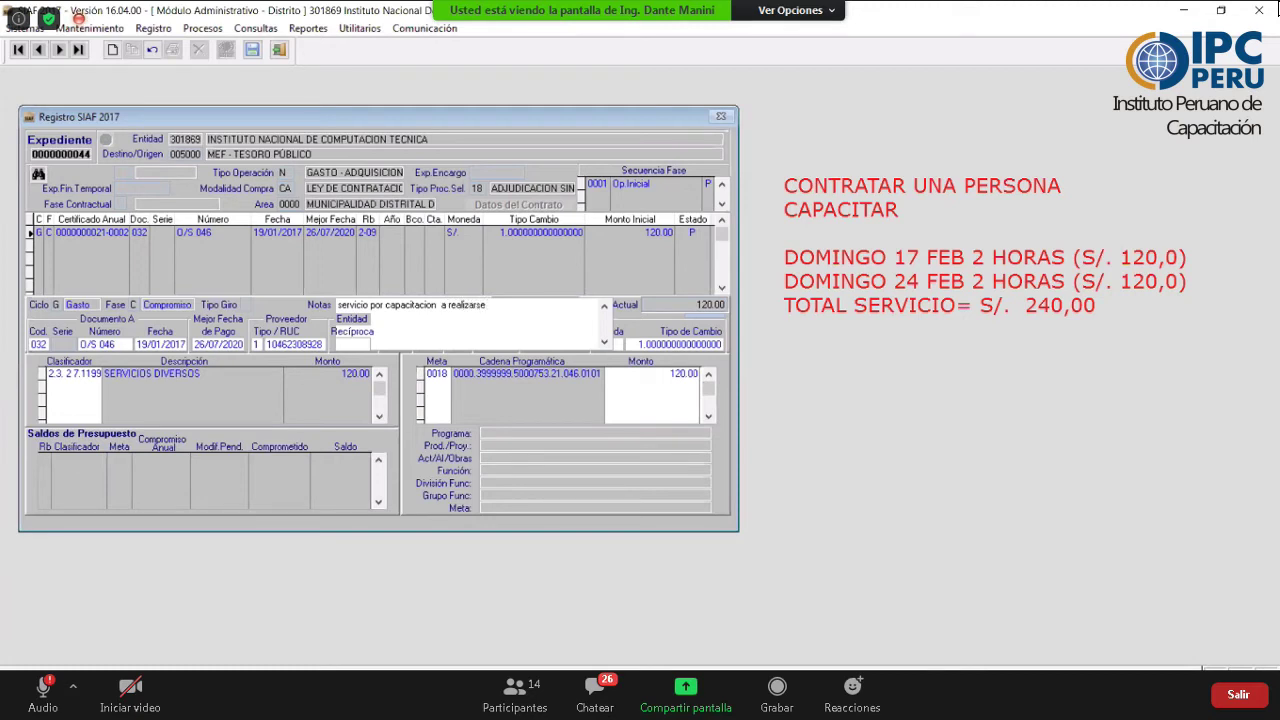
{"action": "type", "text": " el 24 de feb actv cicclovia"}
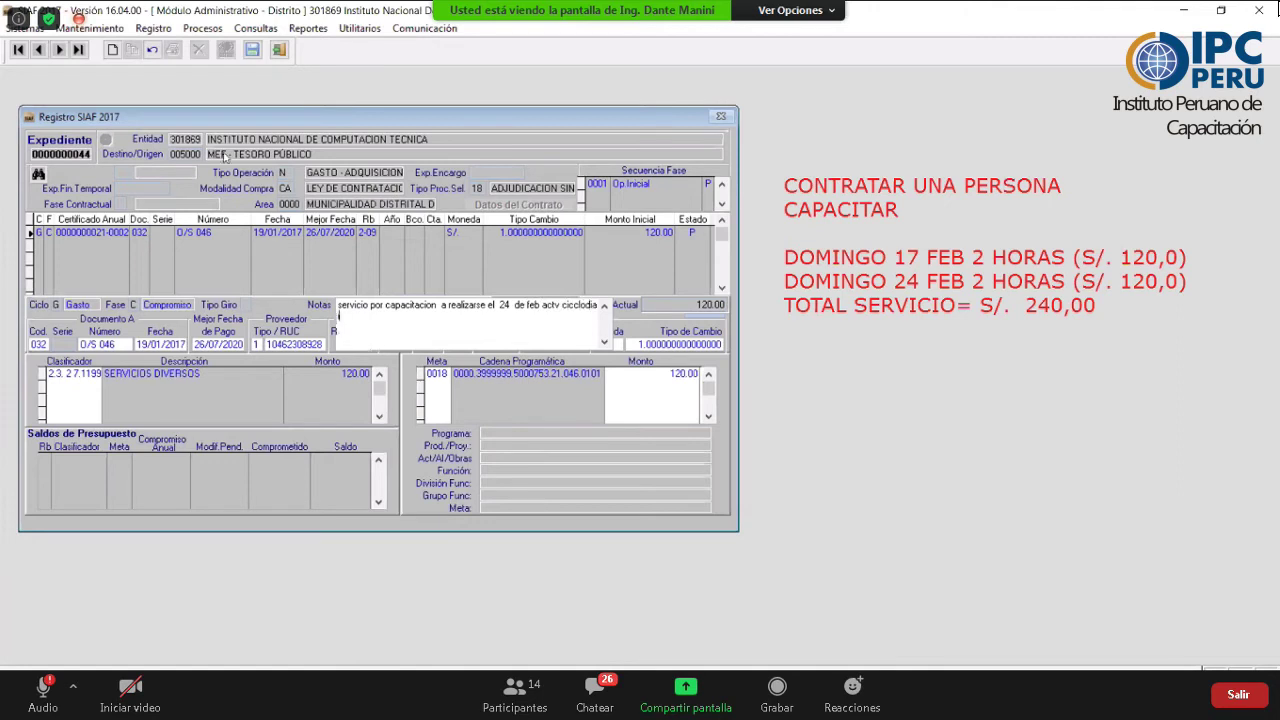
- Save the 120.00 compromiso for O/S 046 and authorize it so its status shows A
{"action": "left_click", "coordinate": [252, 49]}
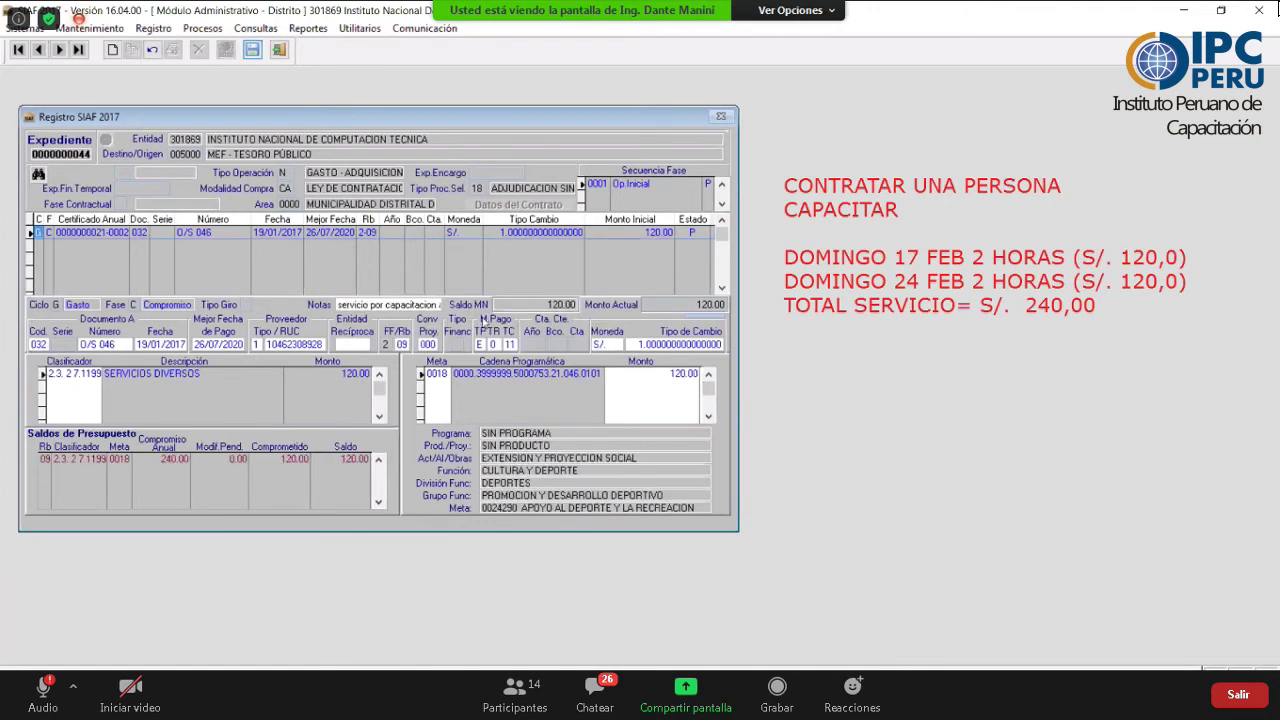
{"action": "left_click", "coordinate": [760, 410]}
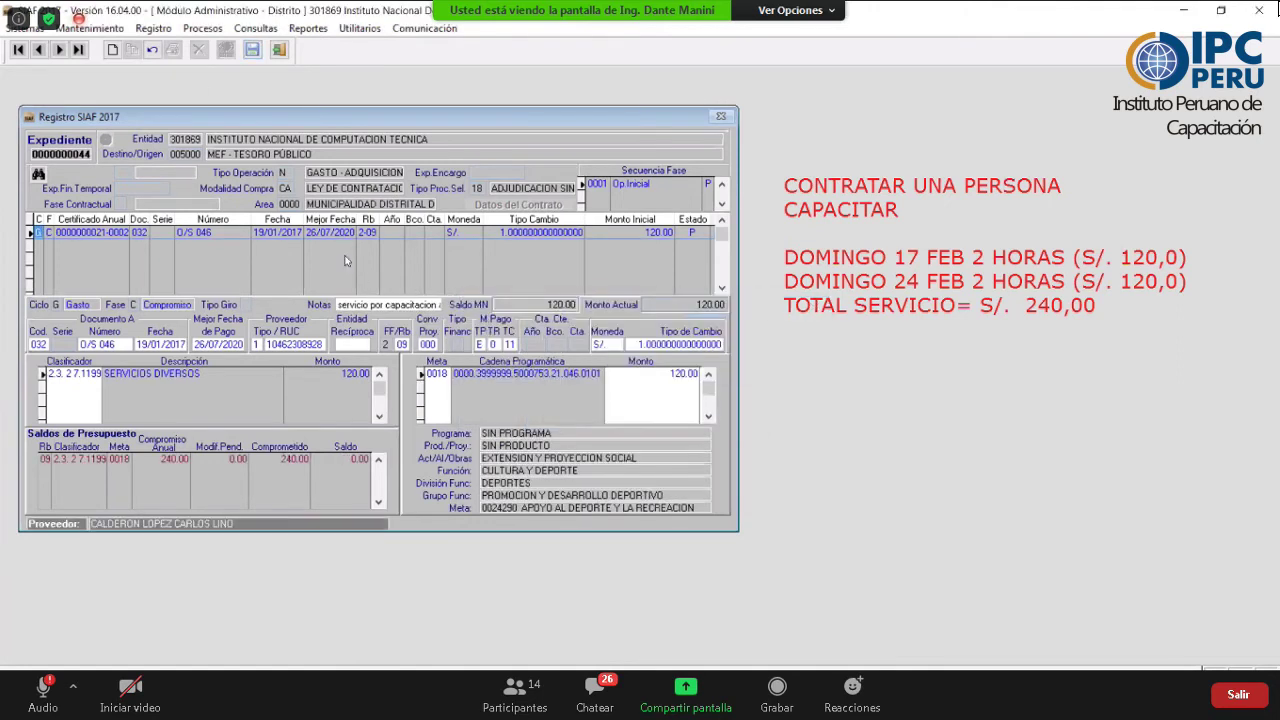
{"action": "right_click", "coordinate": [345, 261]}
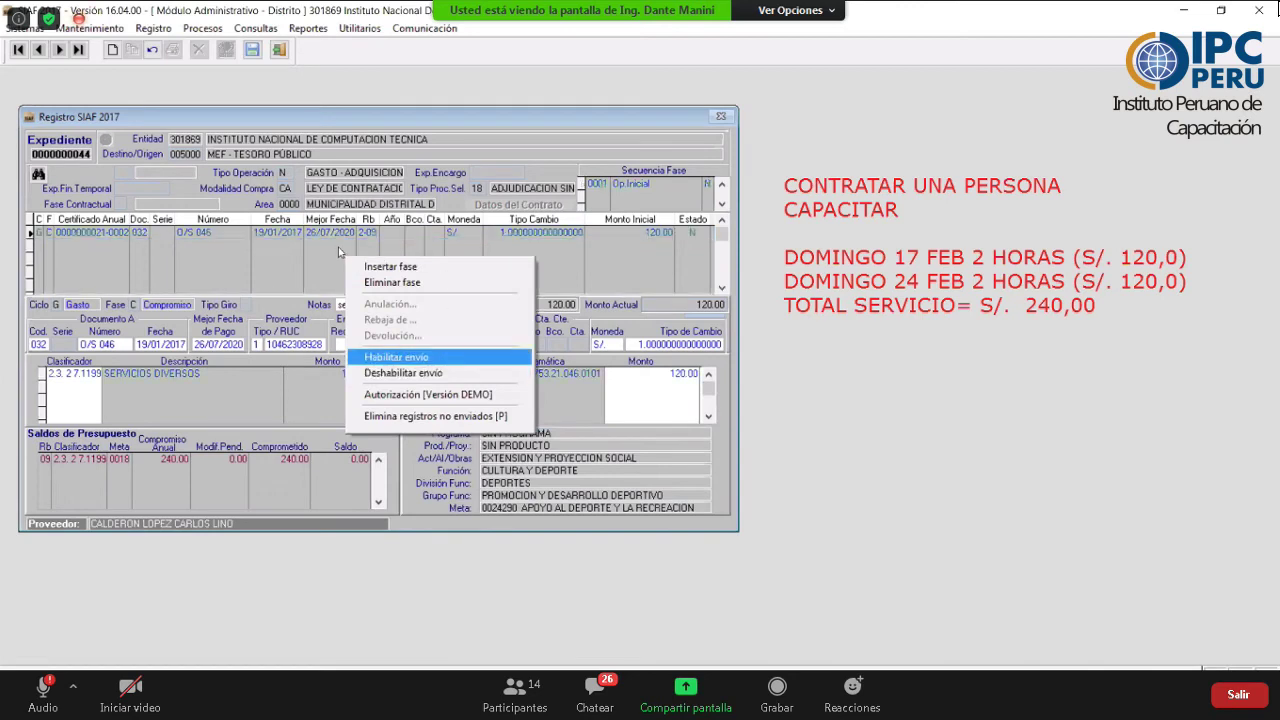
{"action": "right_click", "coordinate": [338, 247]}
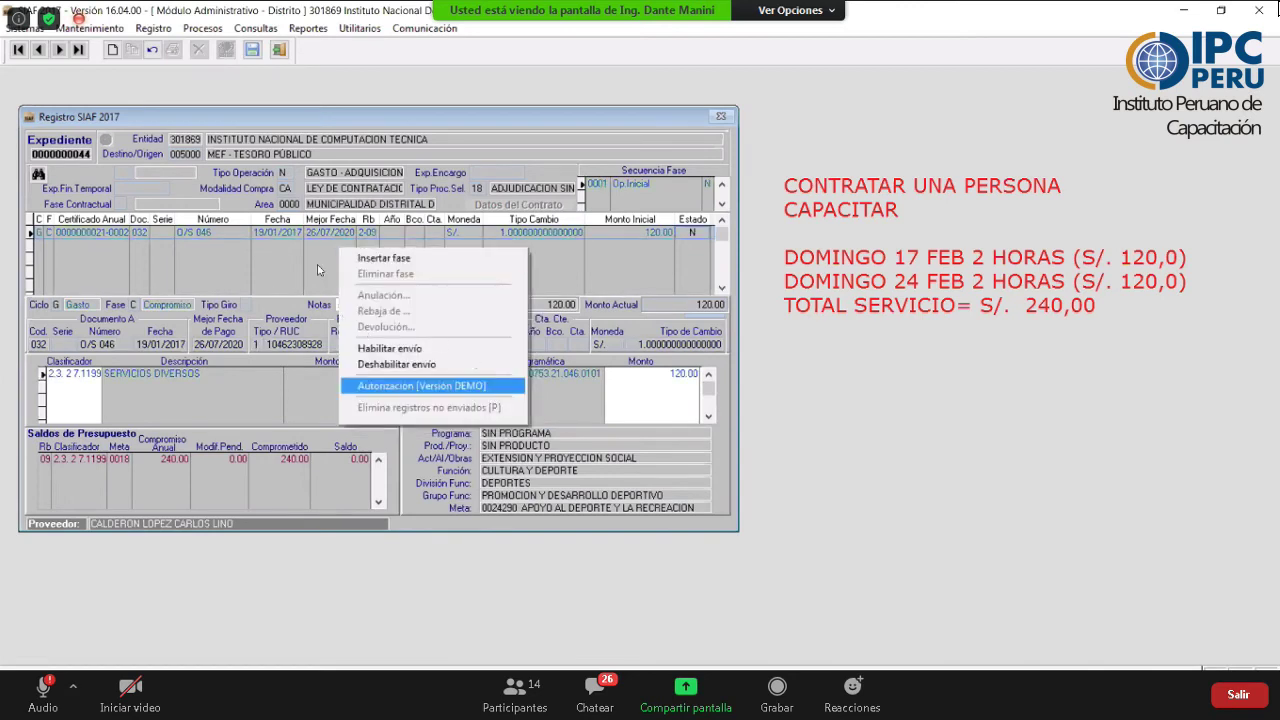
{"action": "key", "text": "Return"}
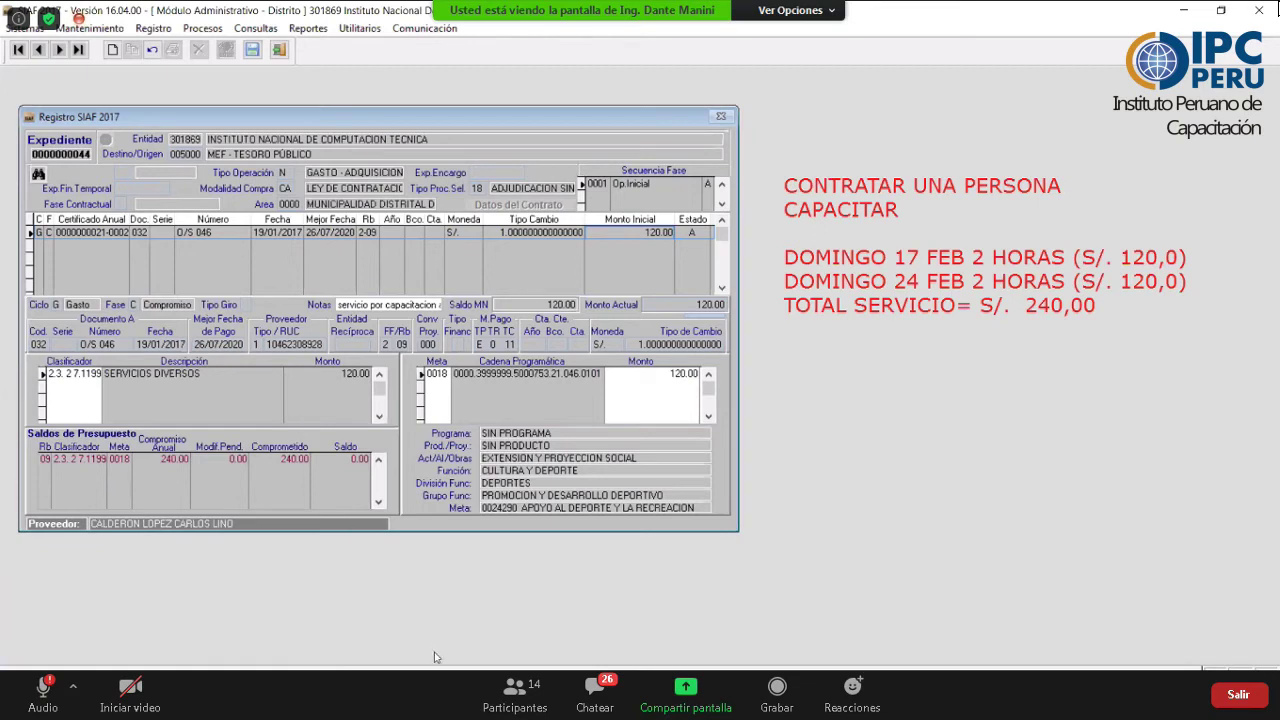
{"action": "left_click", "coordinate": [474, 700]}
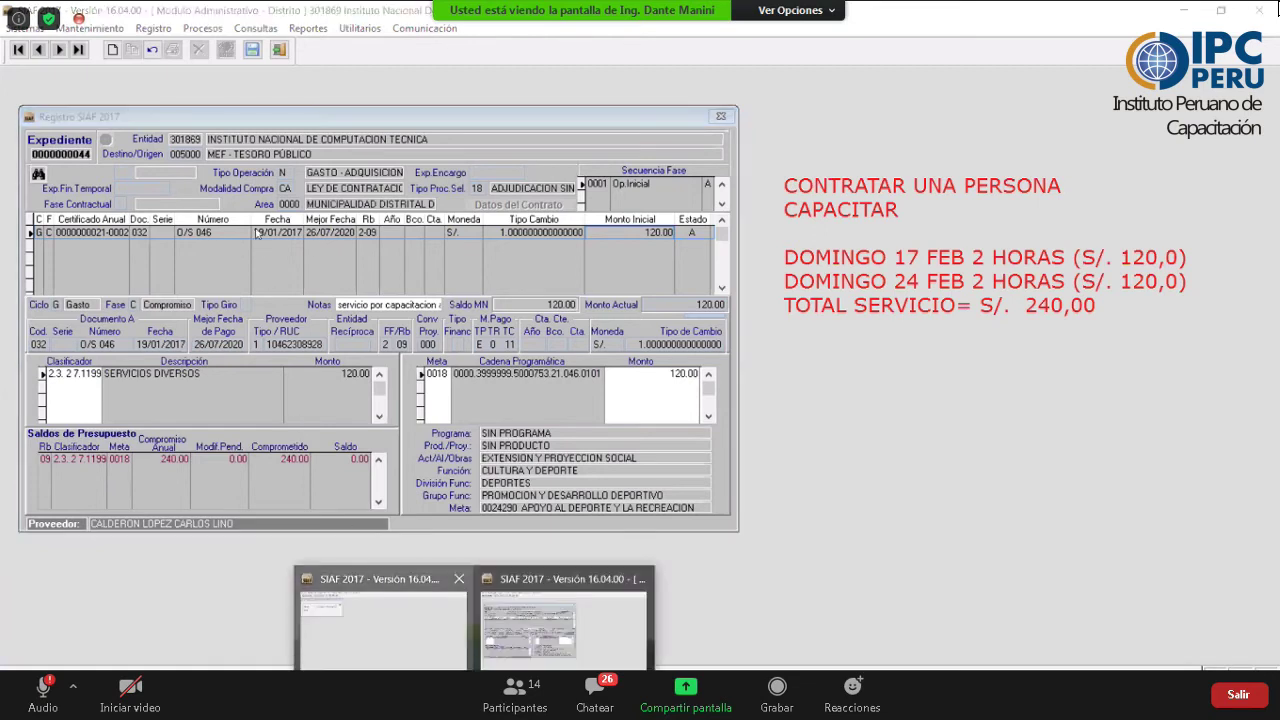
{"action": "left_click", "coordinate": [380, 620]}
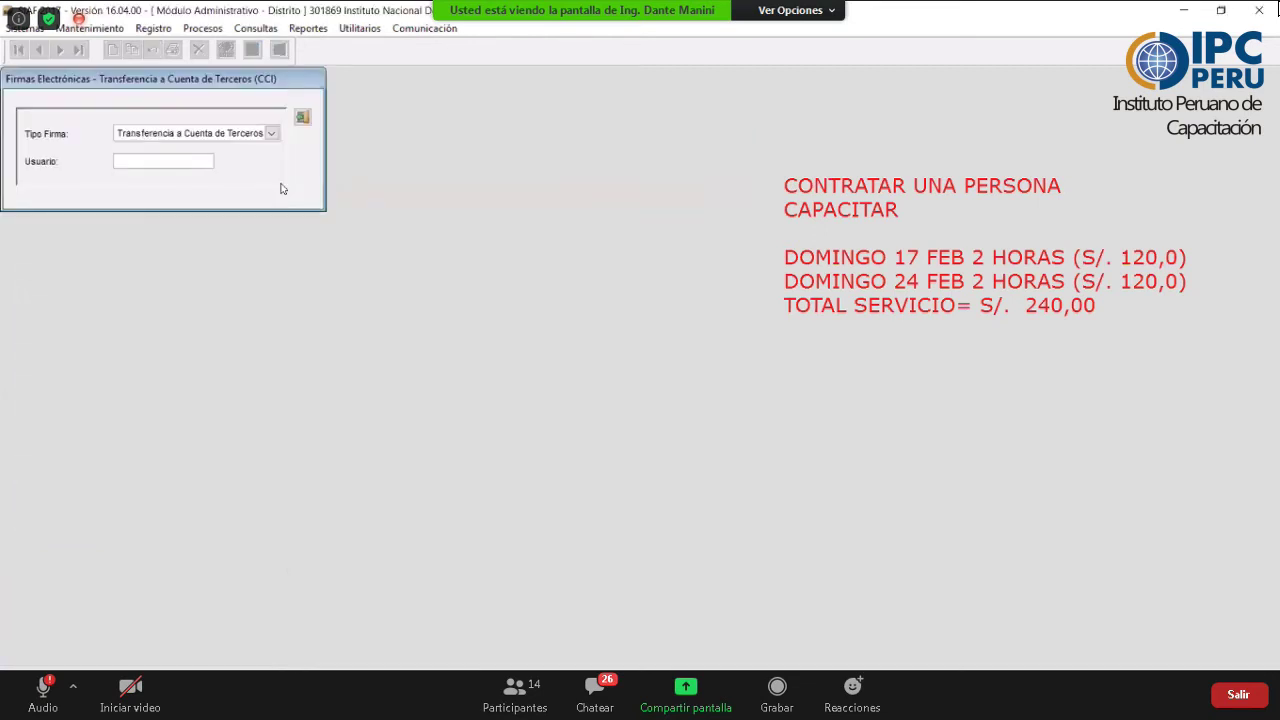
{"action": "left_click", "coordinate": [155, 29]}
{"action": "key", "text": "Down"}
{"action": "key", "text": "Return"}
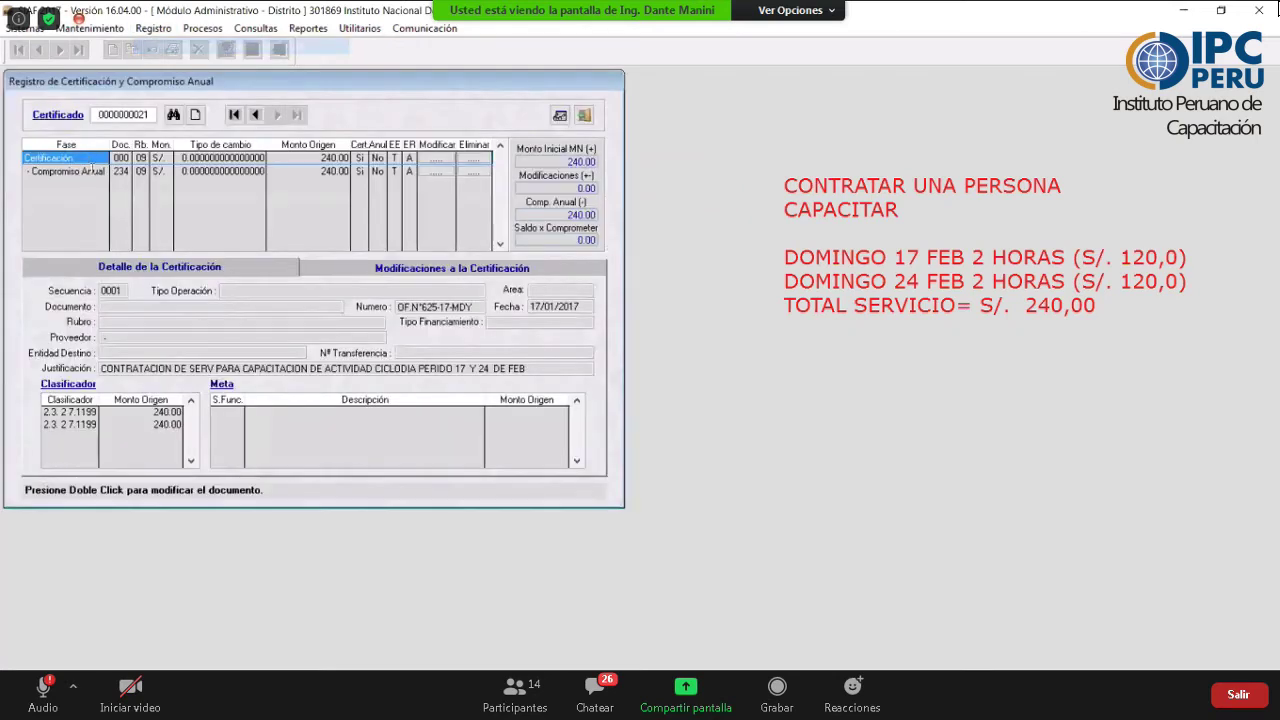
{"action": "left_click", "coordinate": [90, 171]}
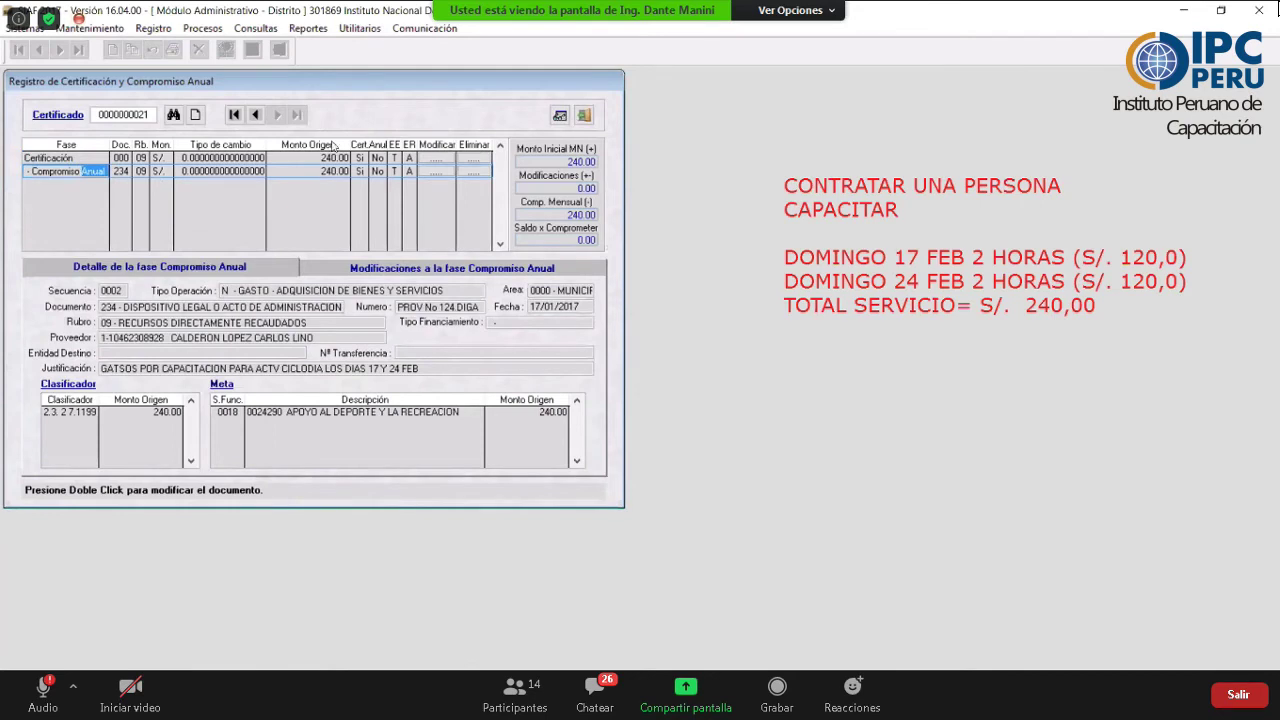
{"action": "key", "text": "Escape"}
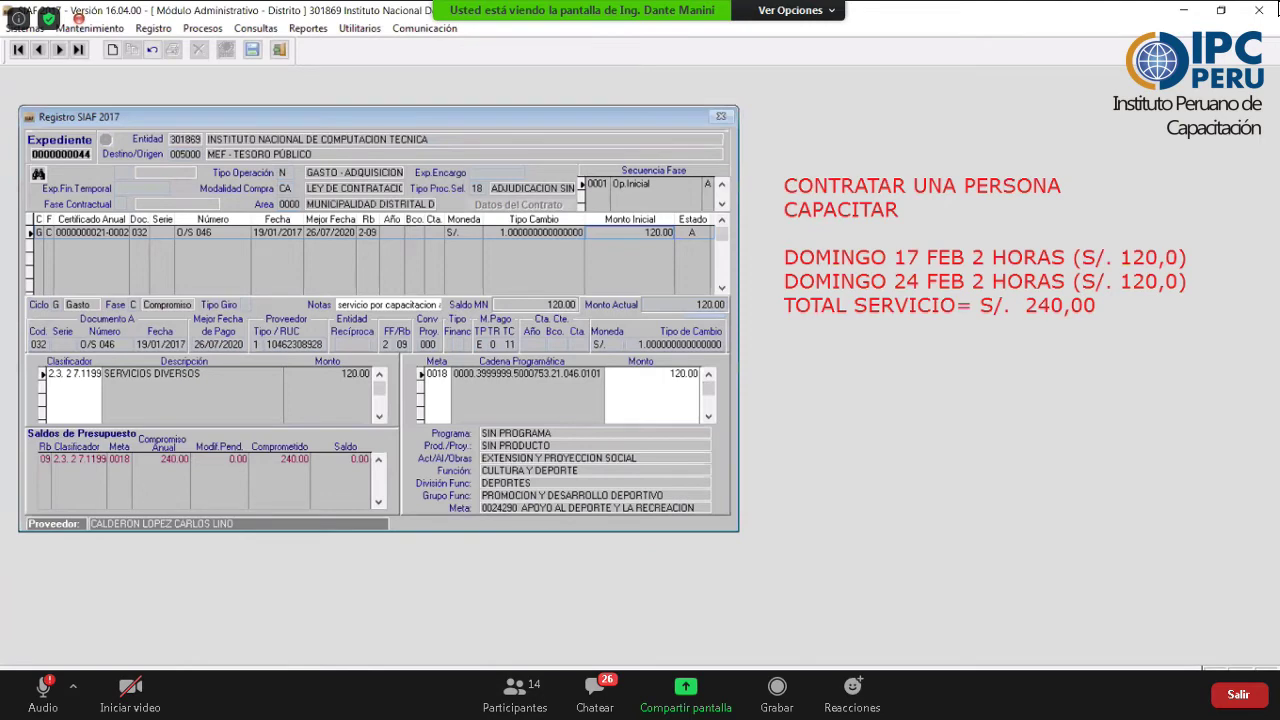
{"action": "left_click", "coordinate": [474, 695]}
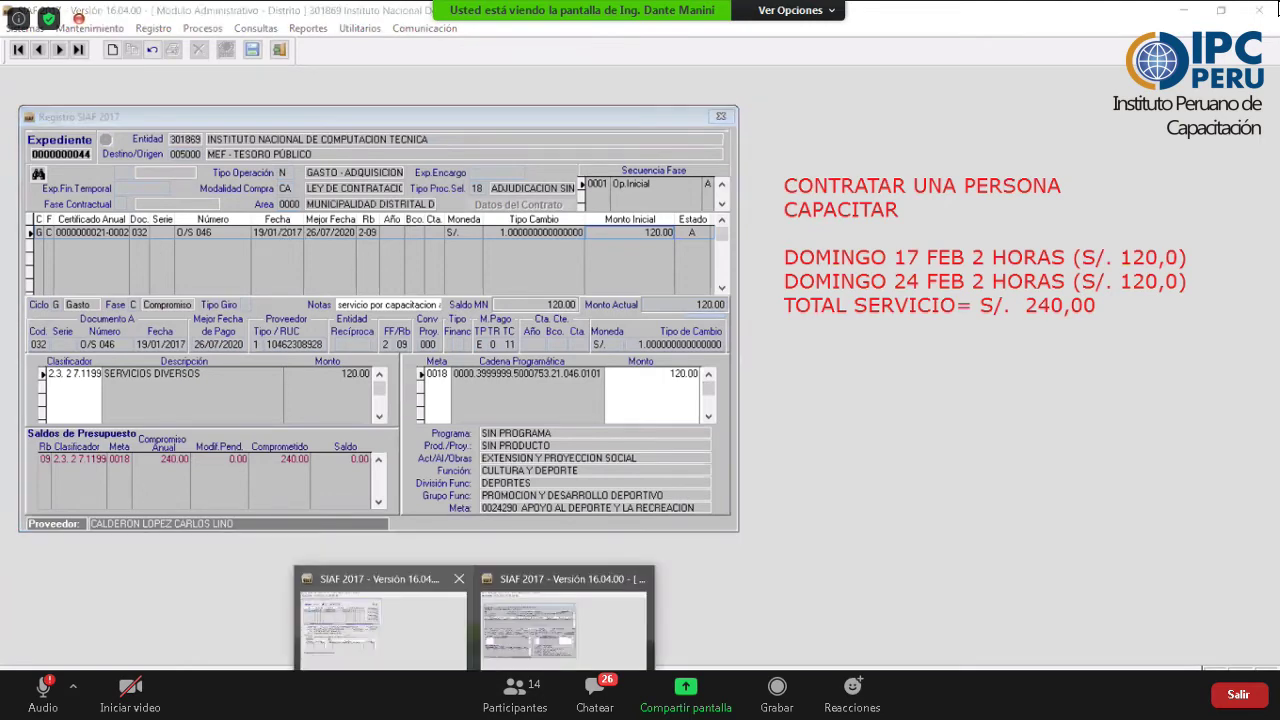
{"action": "left_click", "coordinate": [380, 620]}
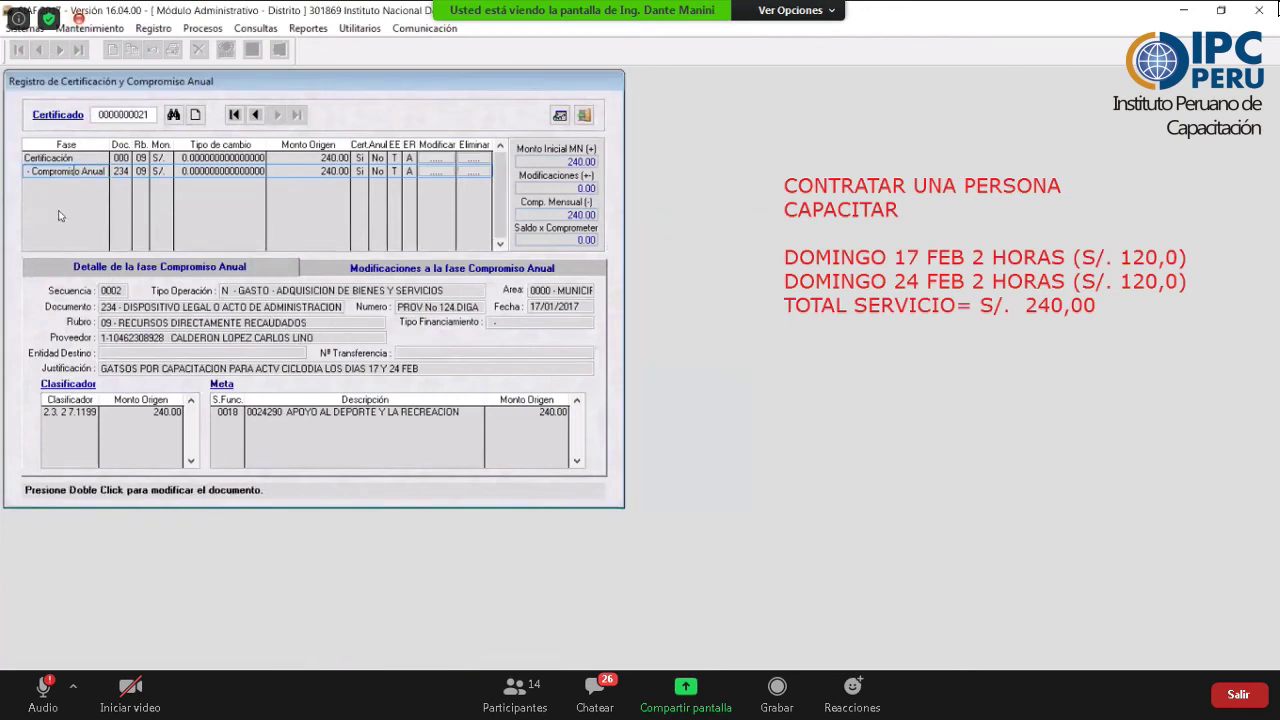
{"action": "right_click", "coordinate": [124, 246]}
{"action": "left_click", "coordinate": [80, 157]}
{"action": "left_click", "coordinate": [95, 157]}
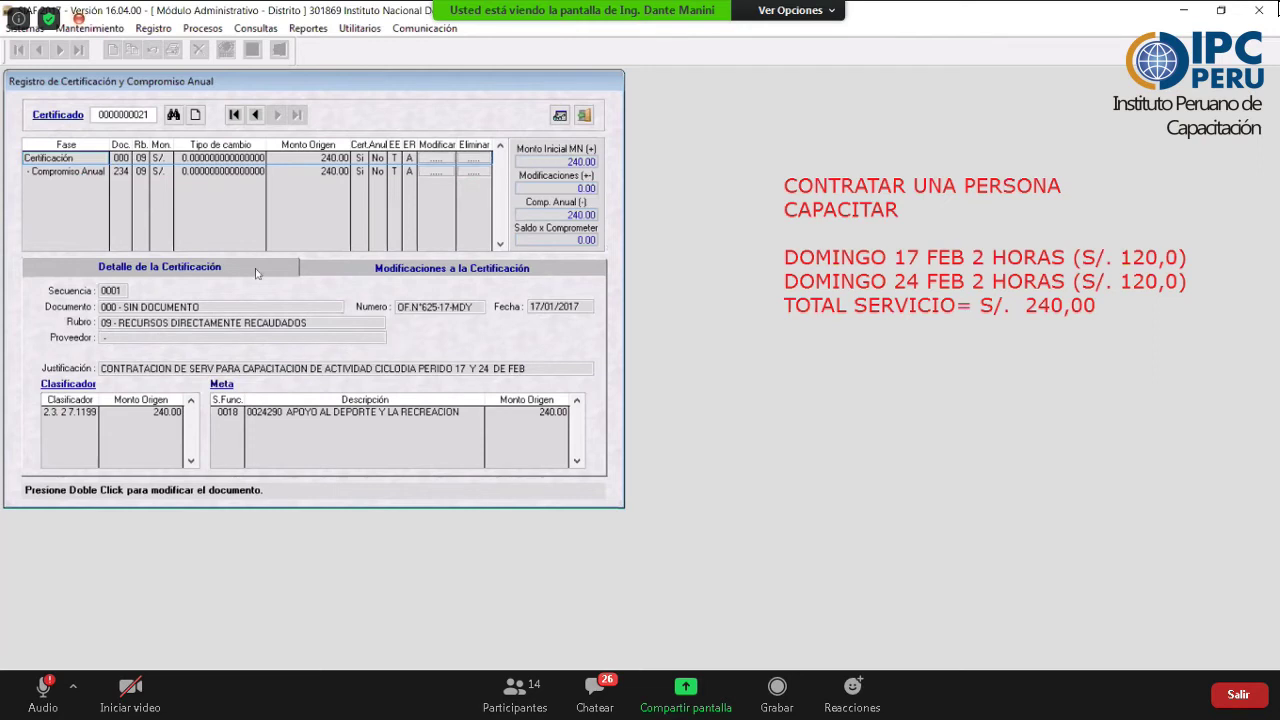
{"action": "key", "text": "Escape"}
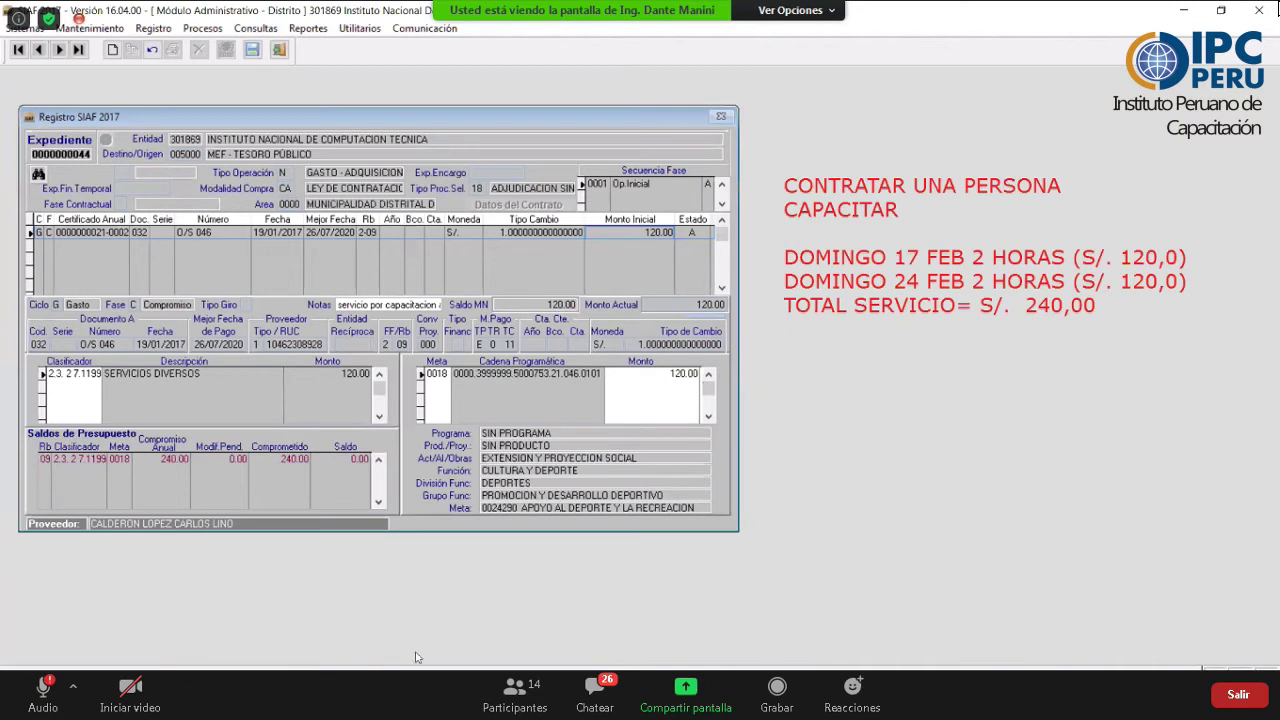
{"action": "left_click", "coordinate": [474, 710]}
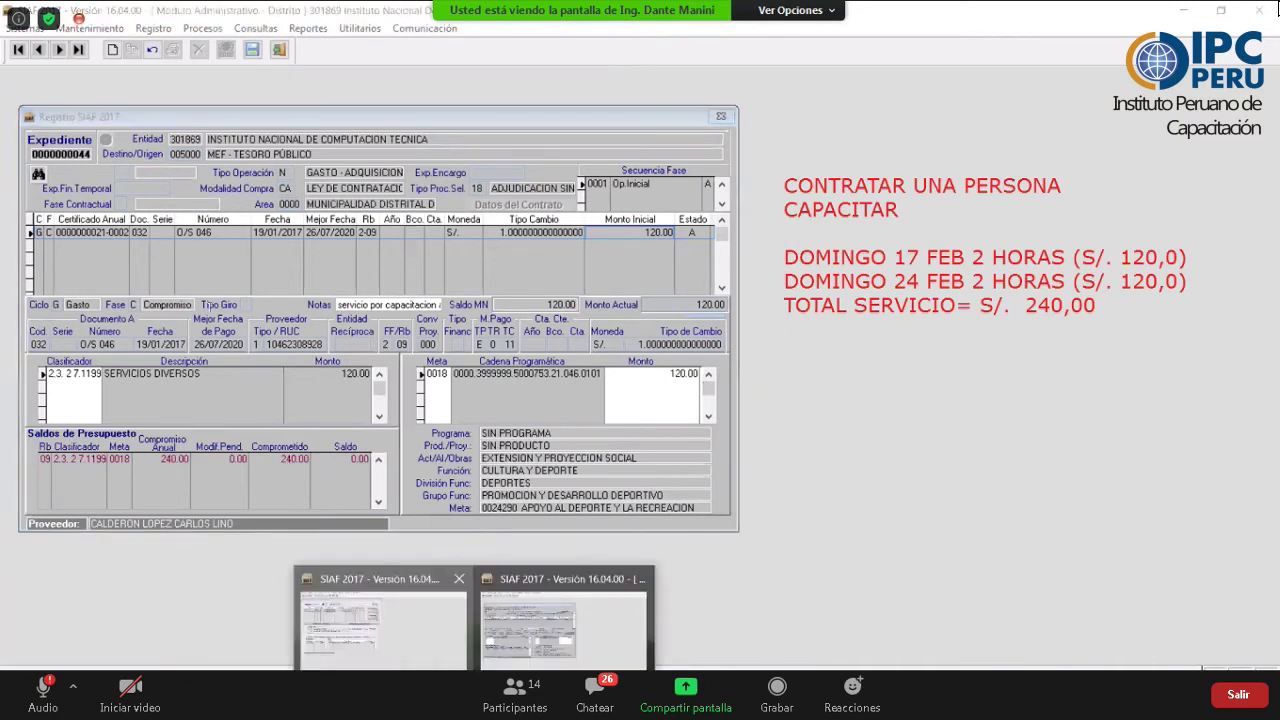
{"action": "left_click", "coordinate": [383, 625]}
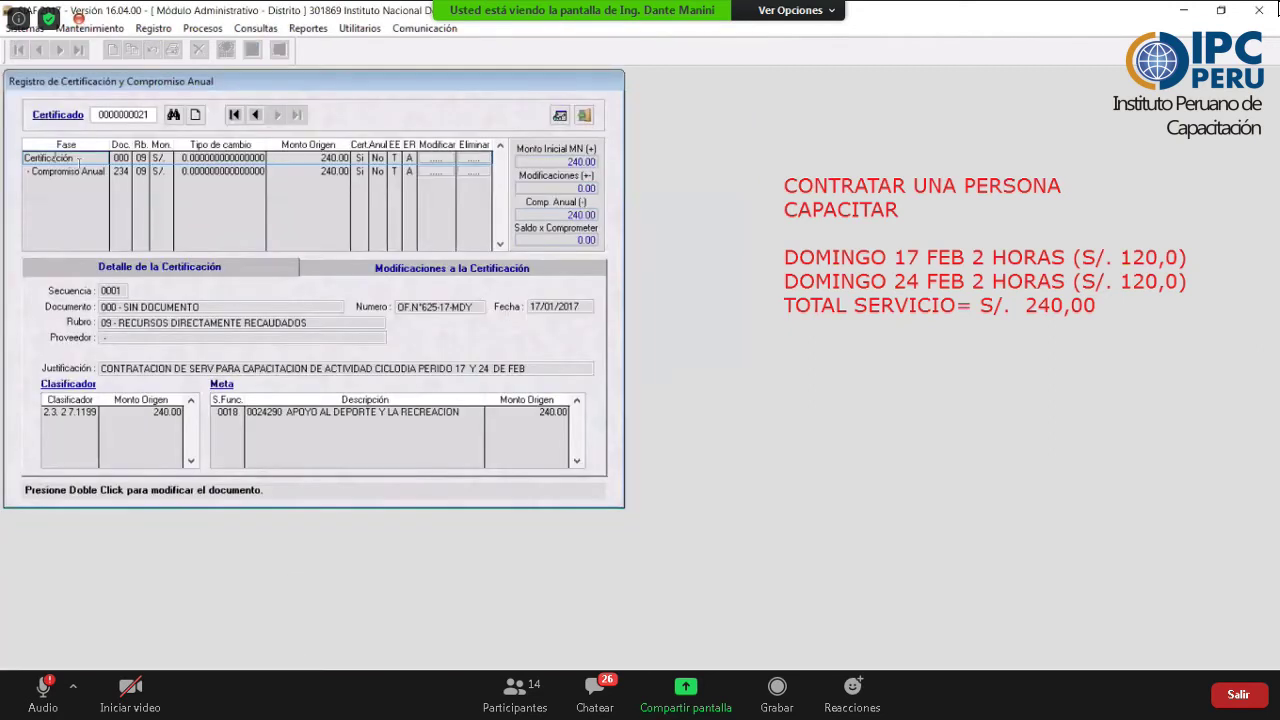
{"action": "left_click", "coordinate": [77, 170]}
{"action": "left_click", "coordinate": [70, 158]}
{"action": "key", "text": "super+t"}
{"action": "key", "text": "Right"}
{"action": "key", "text": "Return"}
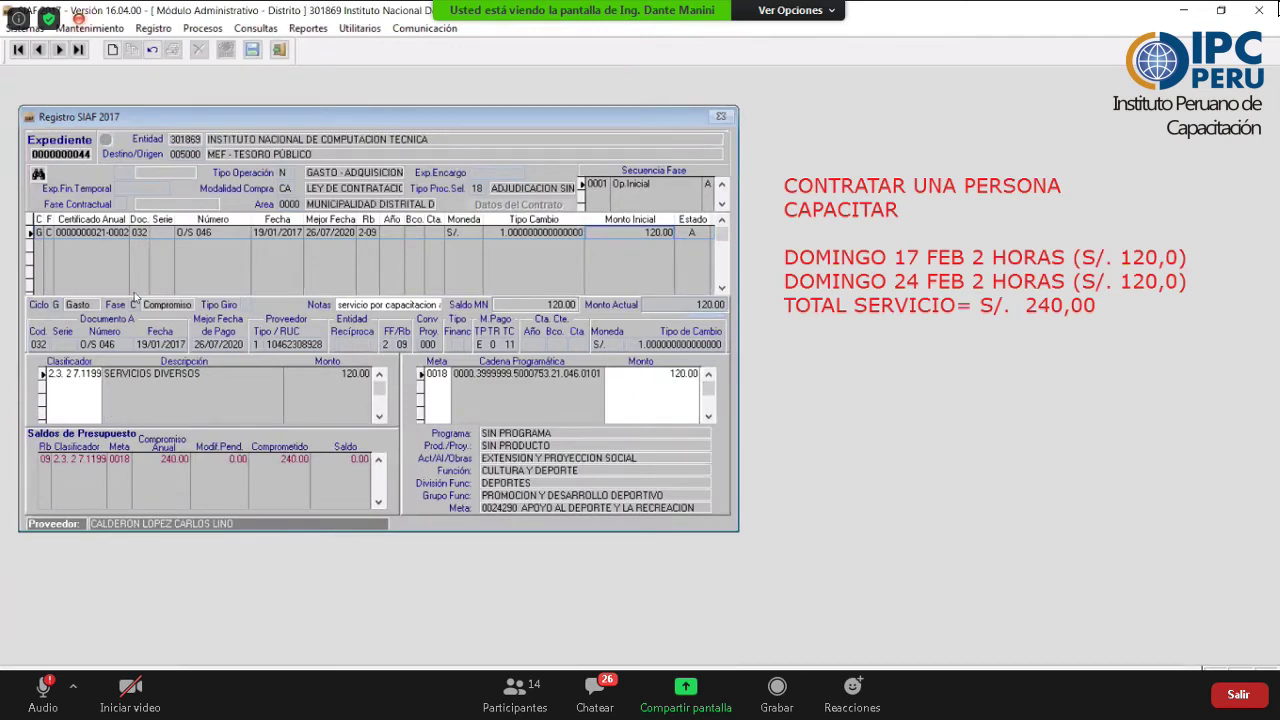
- Insert a devengado phase (GD) from the compromiso, accepting the generated 120.00 amount
{"action": "right_click", "coordinate": [101, 236]}
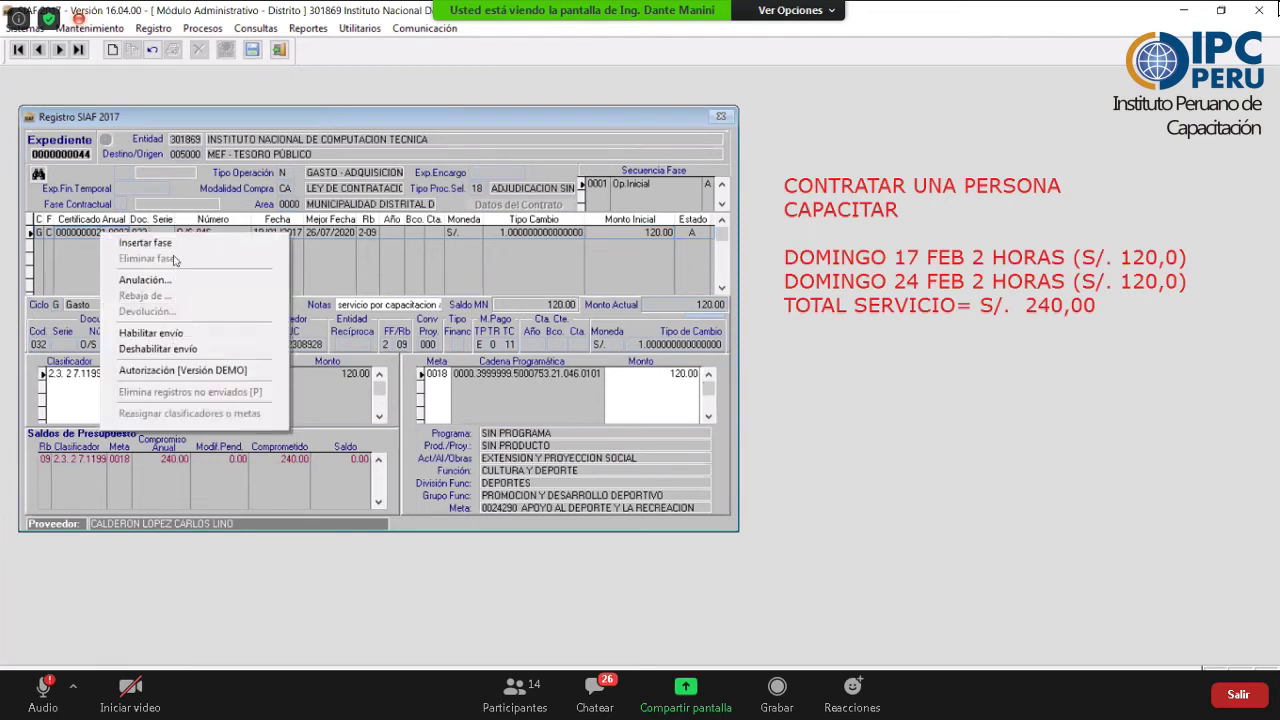
{"action": "left_click", "coordinate": [145, 242]}
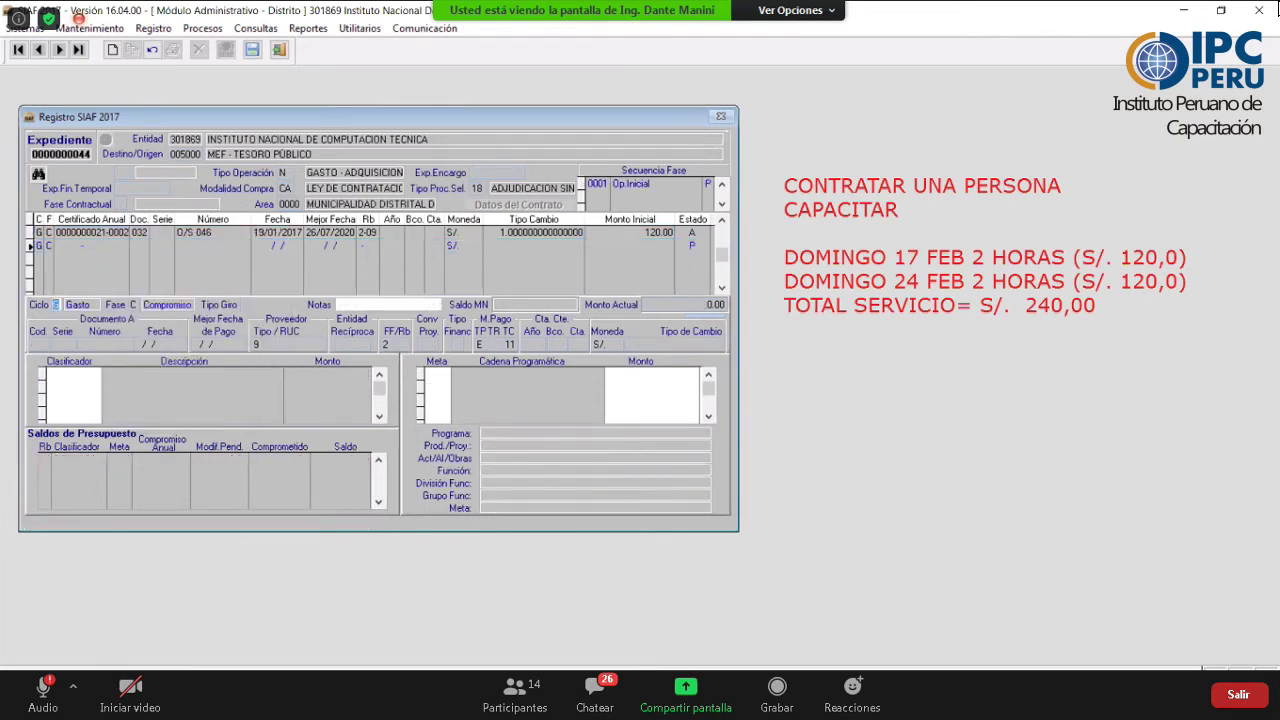
{"action": "type", "text": "G"}
{"action": "type", "text": "D"}
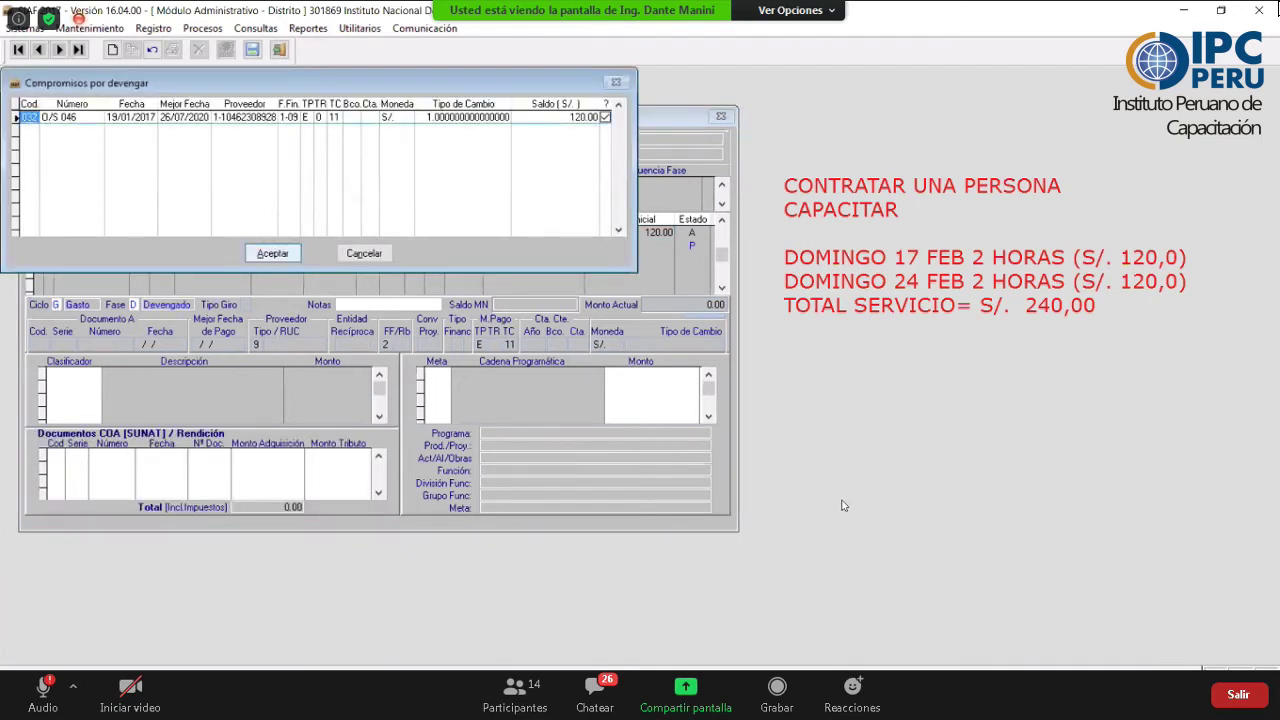
{"action": "key", "text": "Return"}
{"action": "key", "text": "Return"}
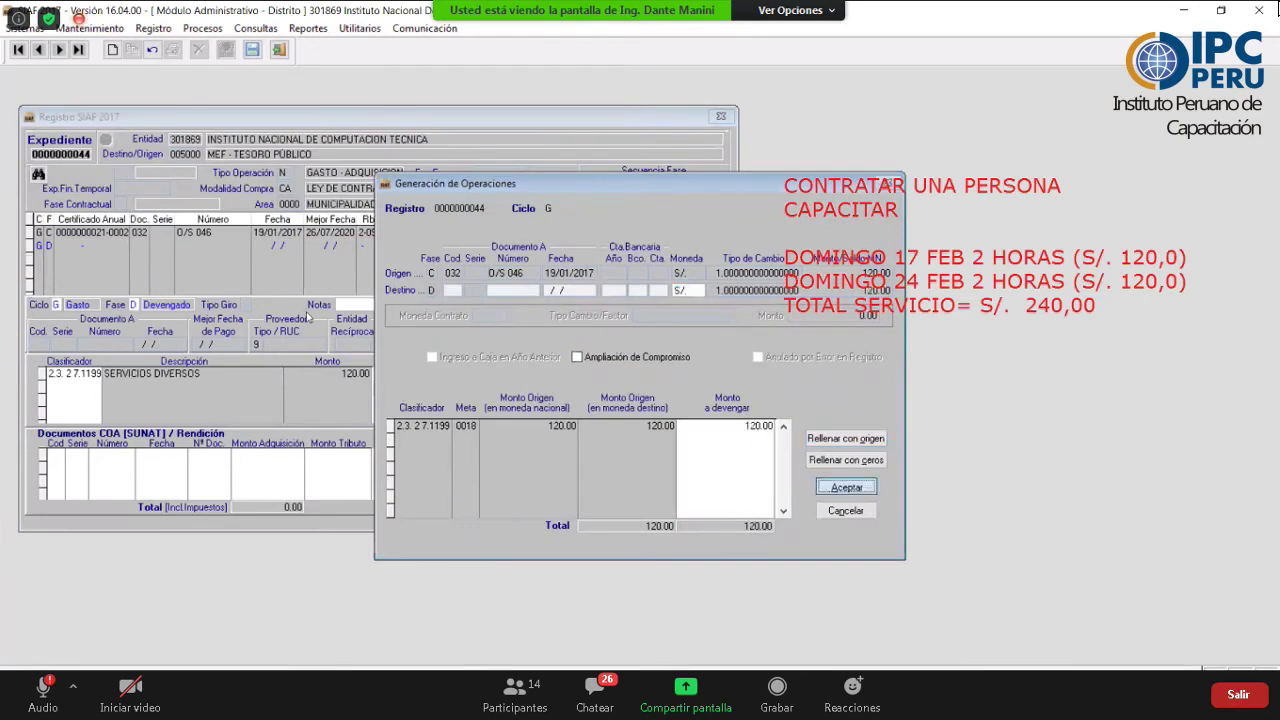
{"action": "key", "text": "Return"}
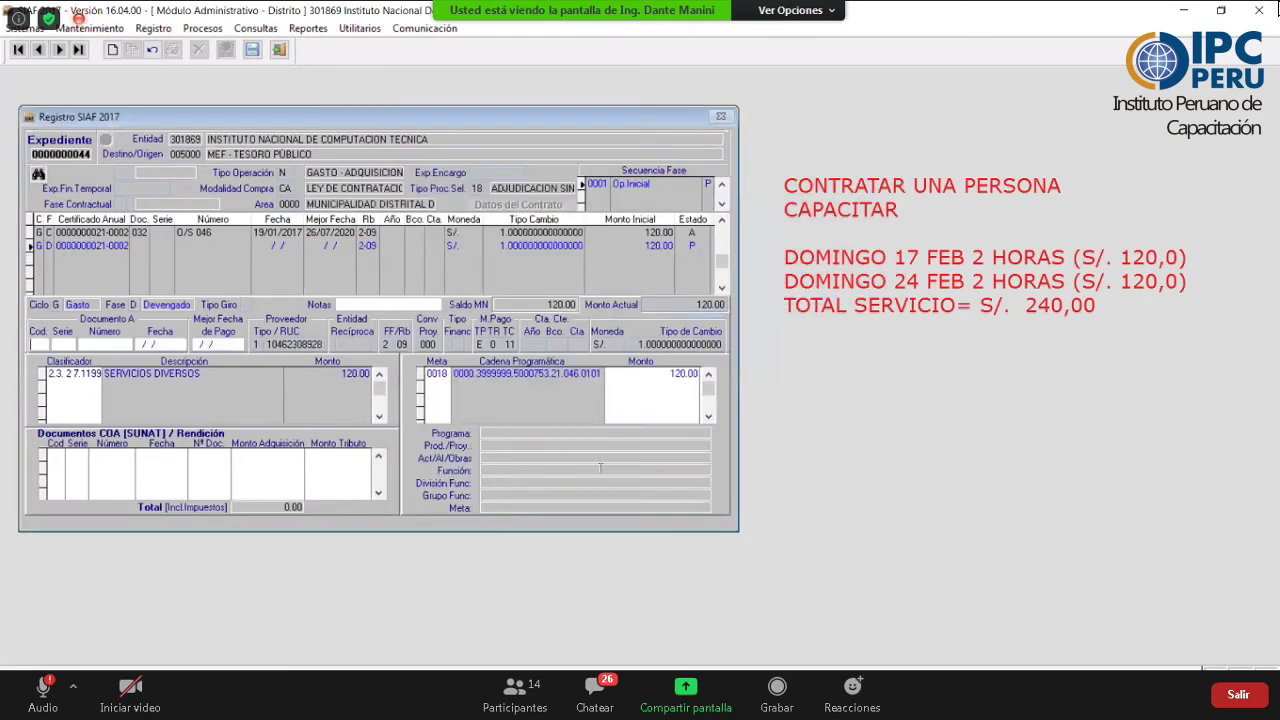
- Enter document RECIBO POR HONORARIOS 0001-0256 dated 24/01/2017
{"action": "key", "text": "Return"}
{"action": "left_click", "coordinate": [540, 446]}
{"action": "key", "text": "Return"}
{"action": "type", "text": "001"}
{"action": "key", "text": "Tab"}
{"action": "type", "text": "0256"}
{"action": "key", "text": "Tab"}
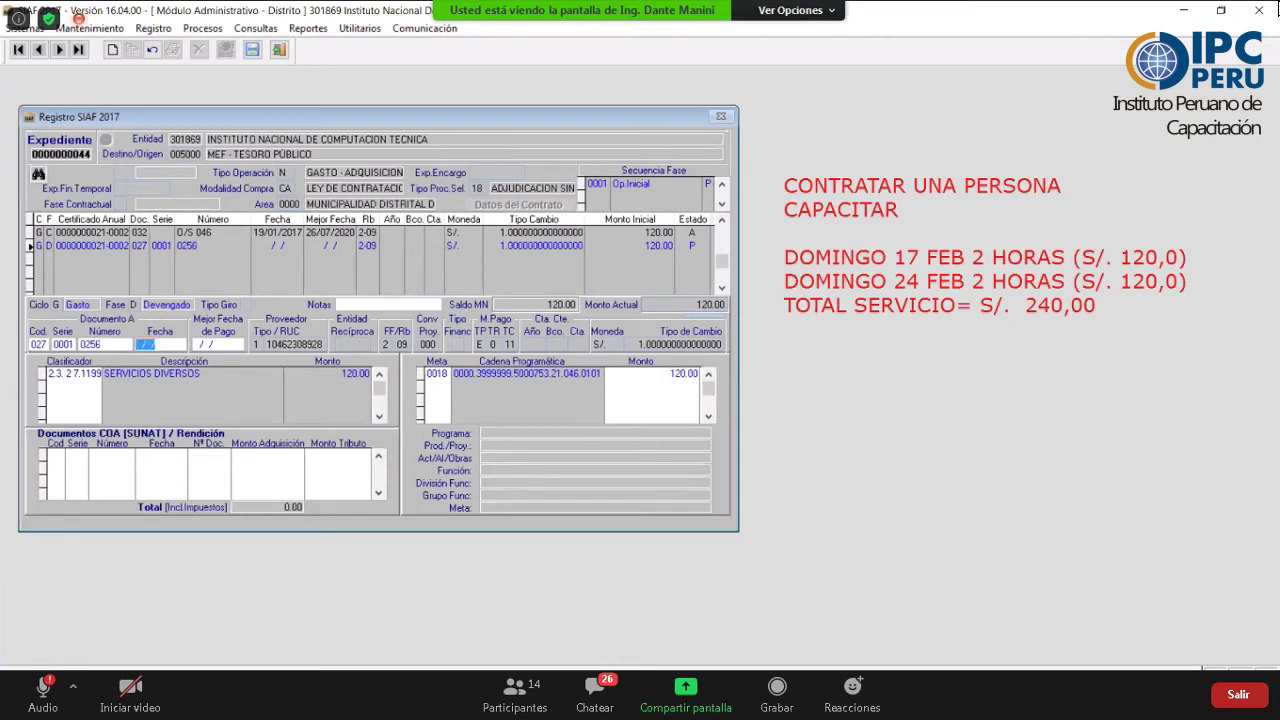
{"action": "type", "text": "1"}
{"action": "key", "text": "BackSpace"}
{"action": "type", "text": "24/01/2017"}
{"action": "key", "text": "Return"}
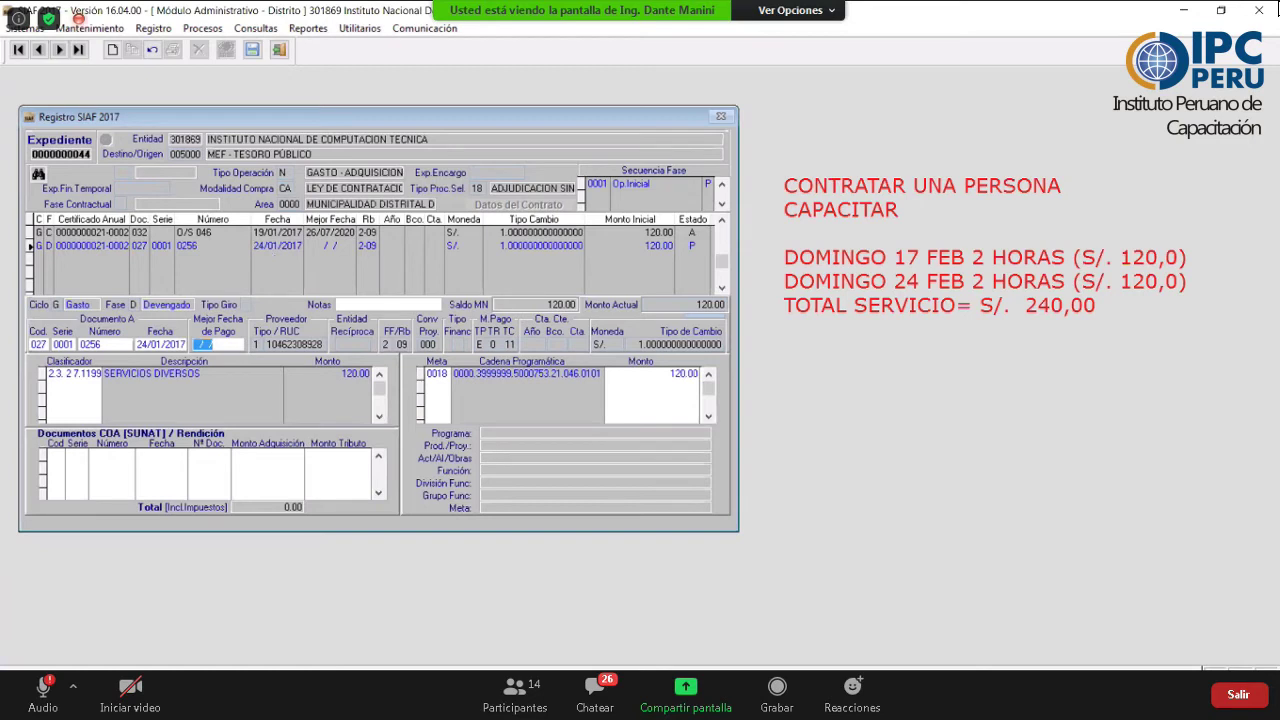
- Enter the date 26/07/2020 and save the devengado record
{"action": "type", "text": "26/07/2020"}
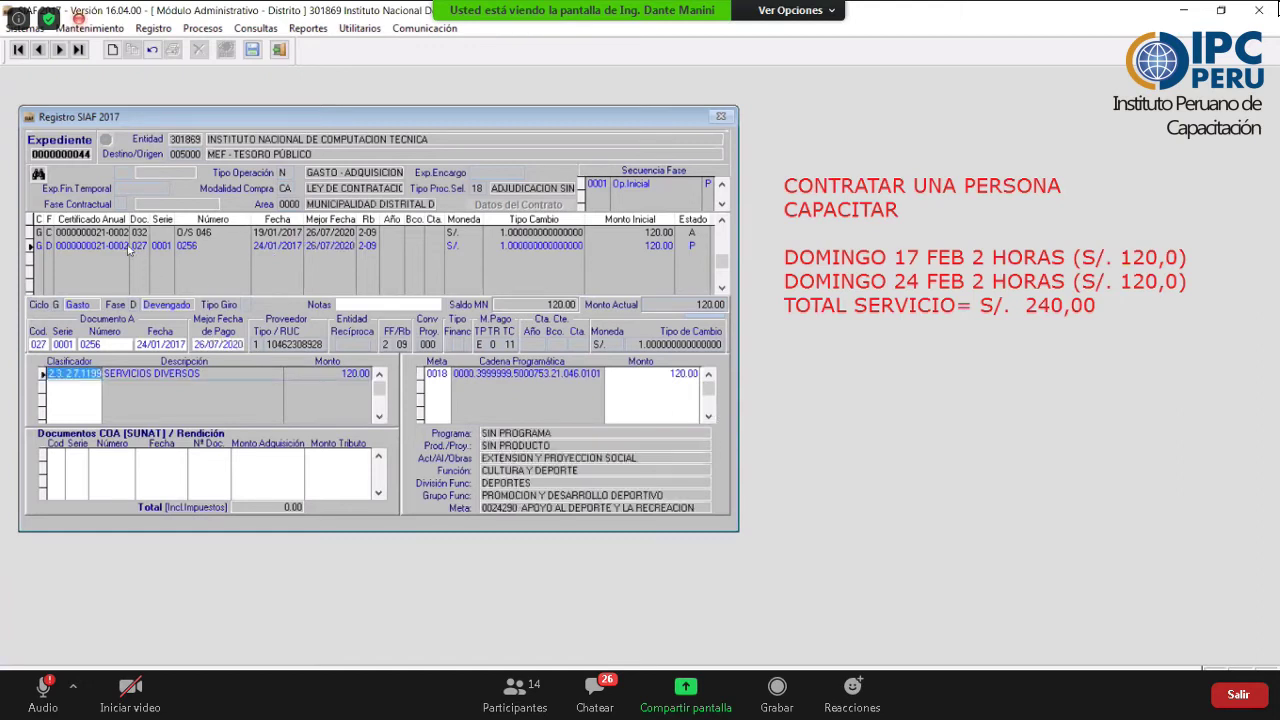
{"action": "left_click", "coordinate": [128, 245]}
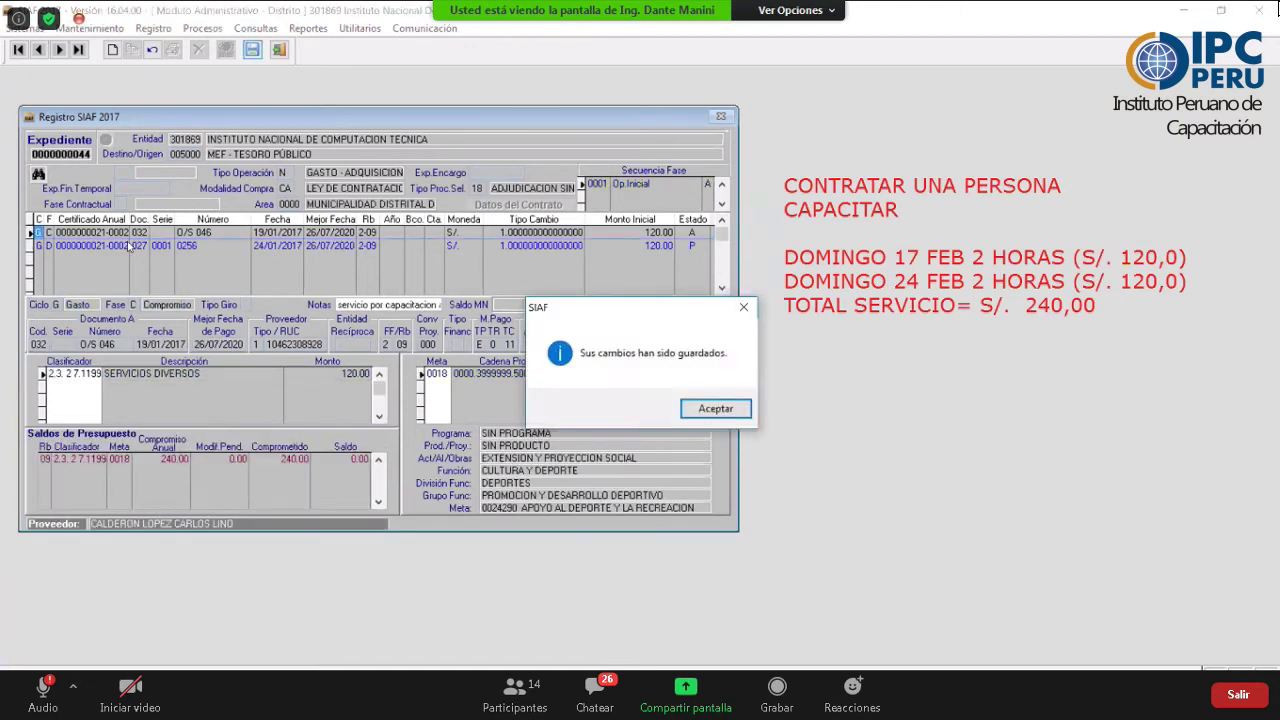
{"action": "key", "text": "Return"}
- Enable sending for the devengado of document 0001-0256, then authorize it to status A
{"action": "right_click", "coordinate": [223, 262]}
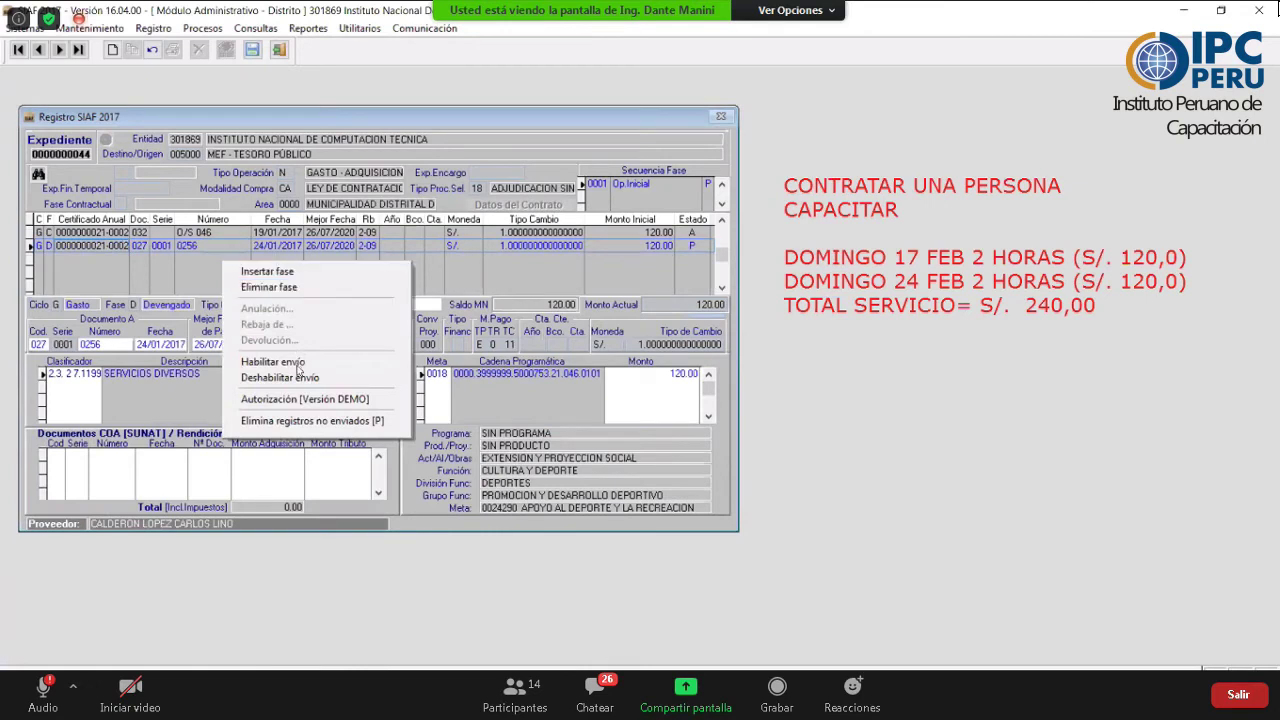
{"action": "left_click", "coordinate": [280, 377]}
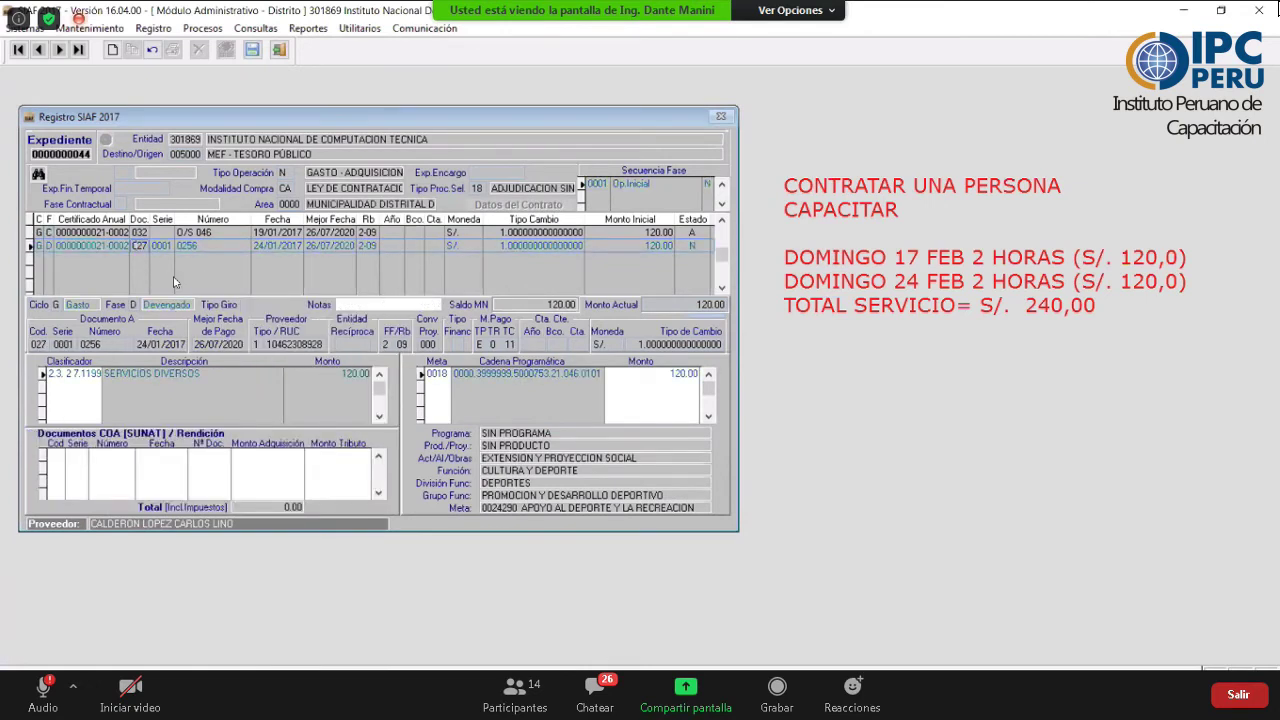
{"action": "right_click", "coordinate": [238, 270]}
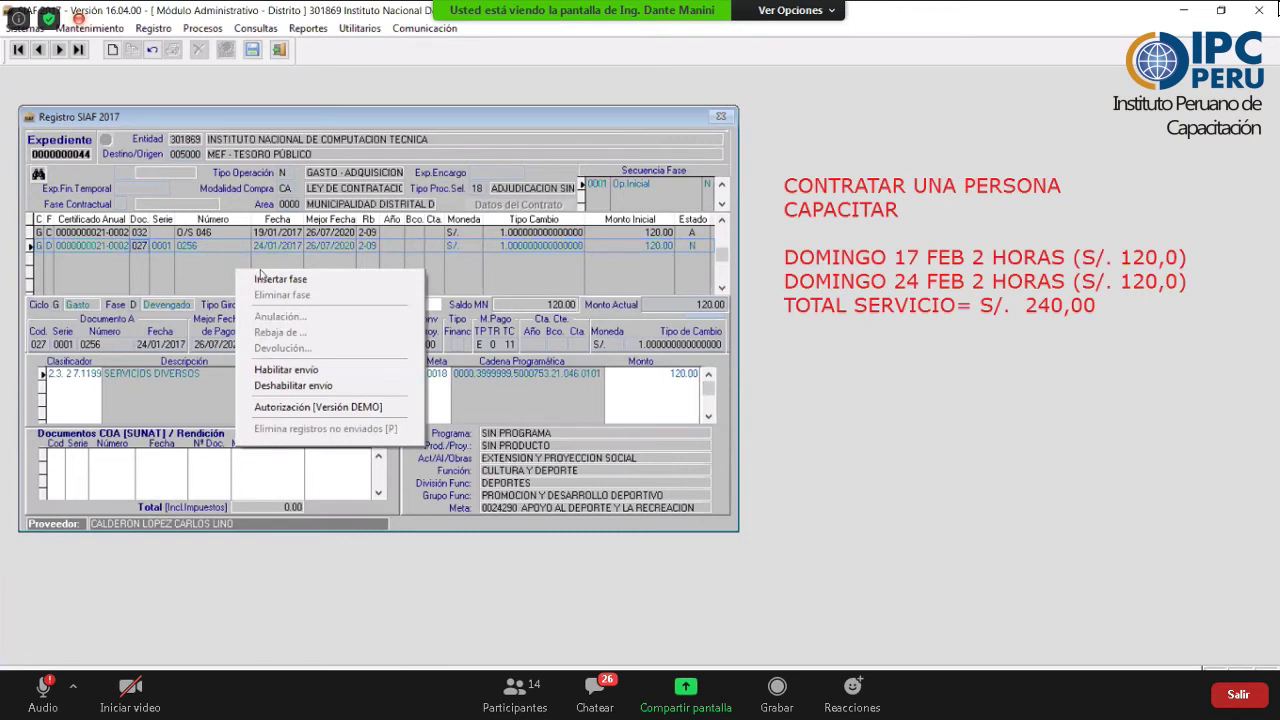
{"action": "left_click", "coordinate": [290, 279]}
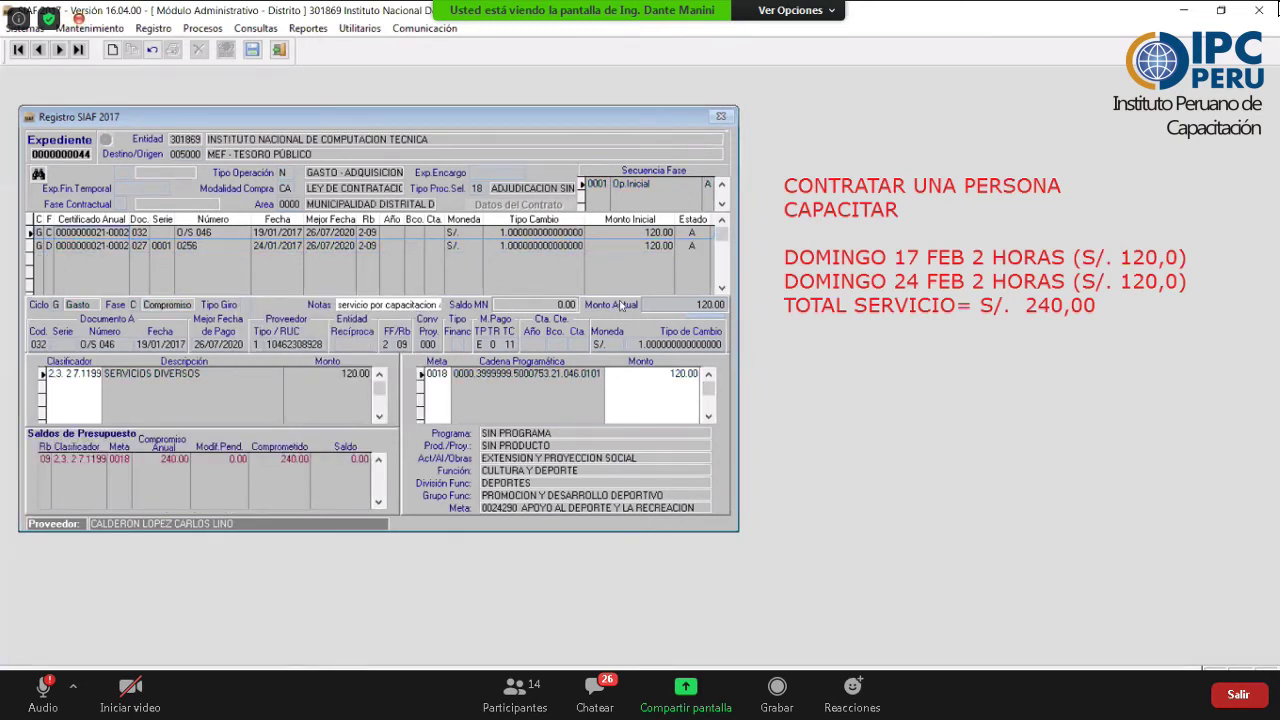
- Insert a new Girado phase and accept the generated 120.00 amounts to pay
{"action": "key", "text": "Insert"}
{"action": "key", "text": "Return"}
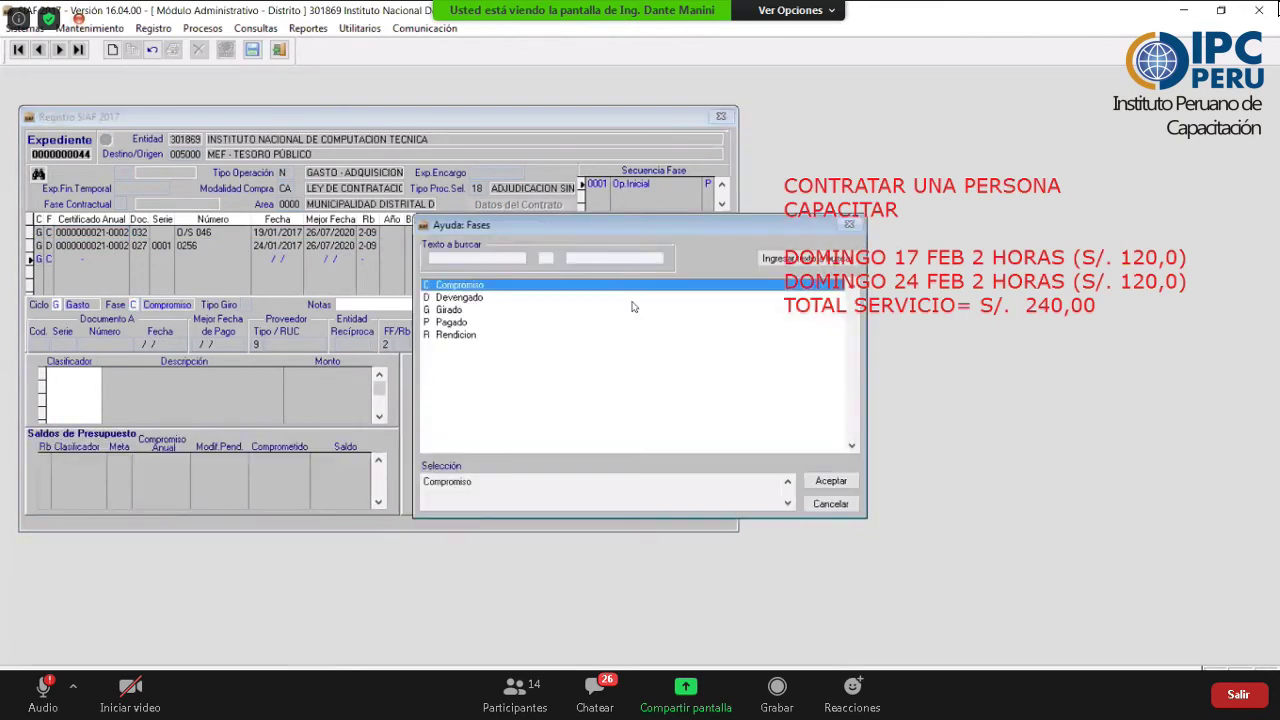
{"action": "key", "text": "Down"}
{"action": "key", "text": "Down"}
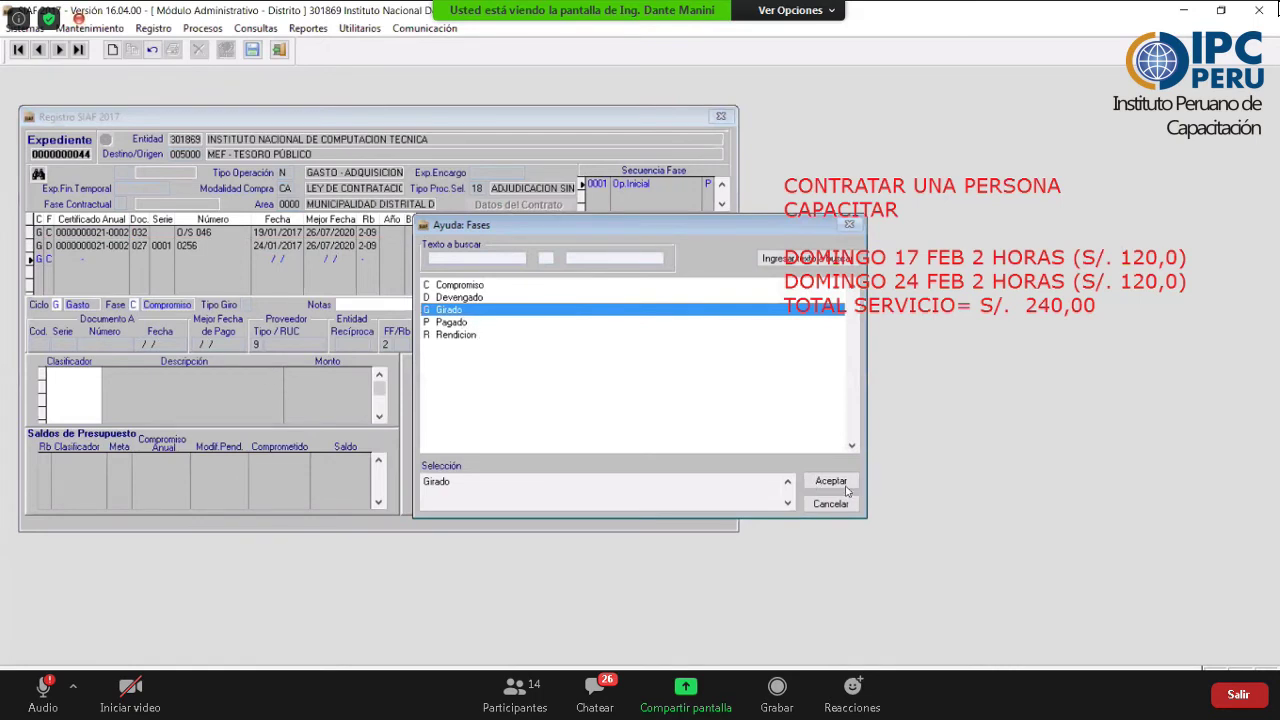
{"action": "left_click", "coordinate": [845, 487]}
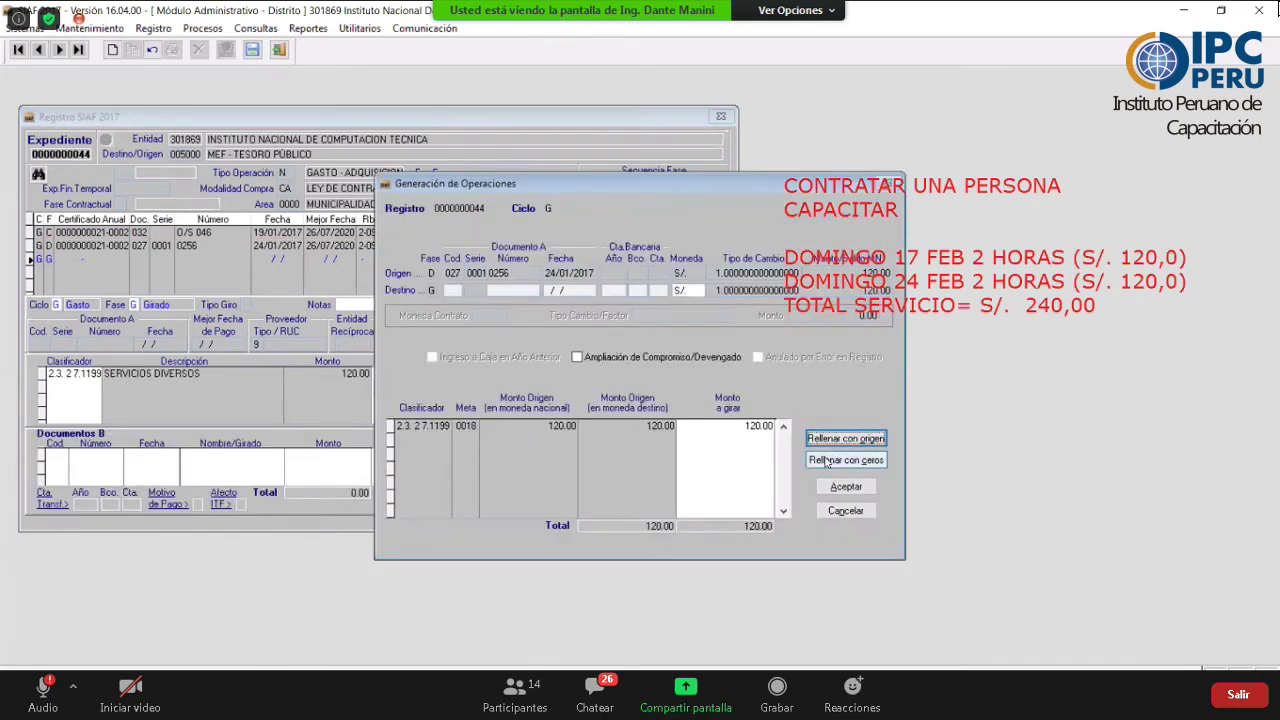
{"action": "key", "text": "Return"}
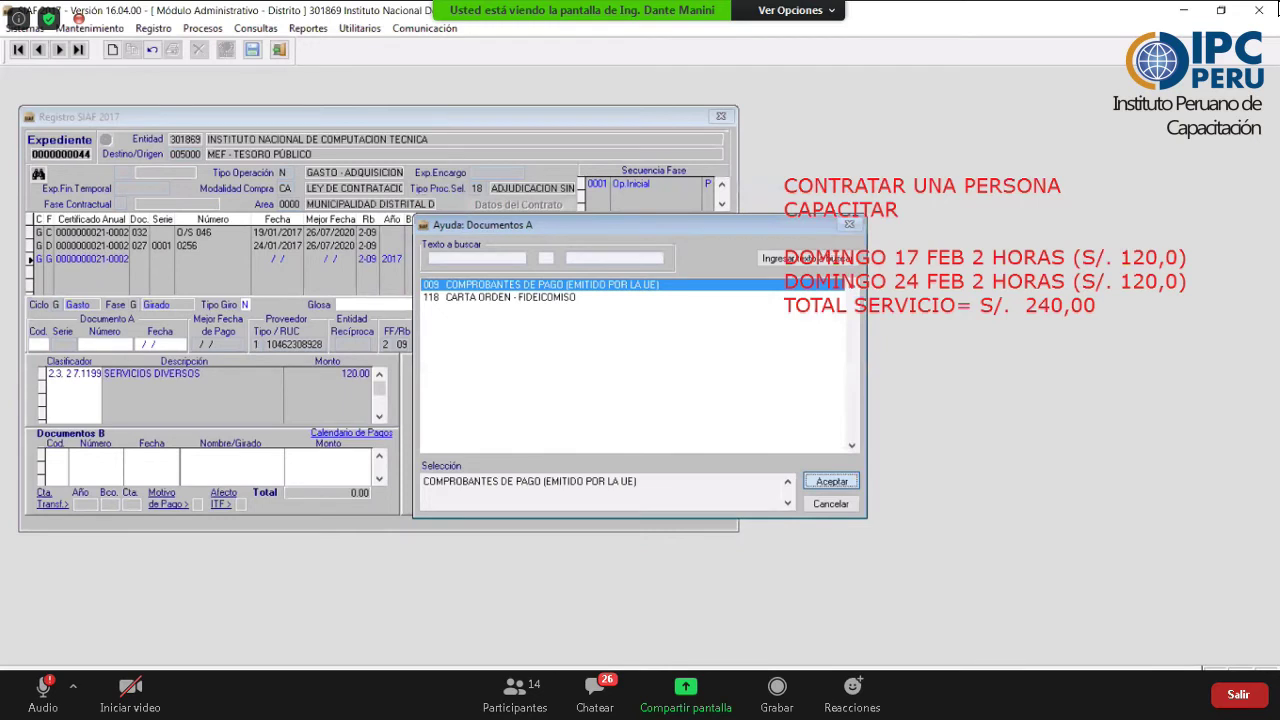
- Set the girado document to comprobante de pago 009, number 685, dated 24/01/2017
{"action": "key", "text": "Return"}
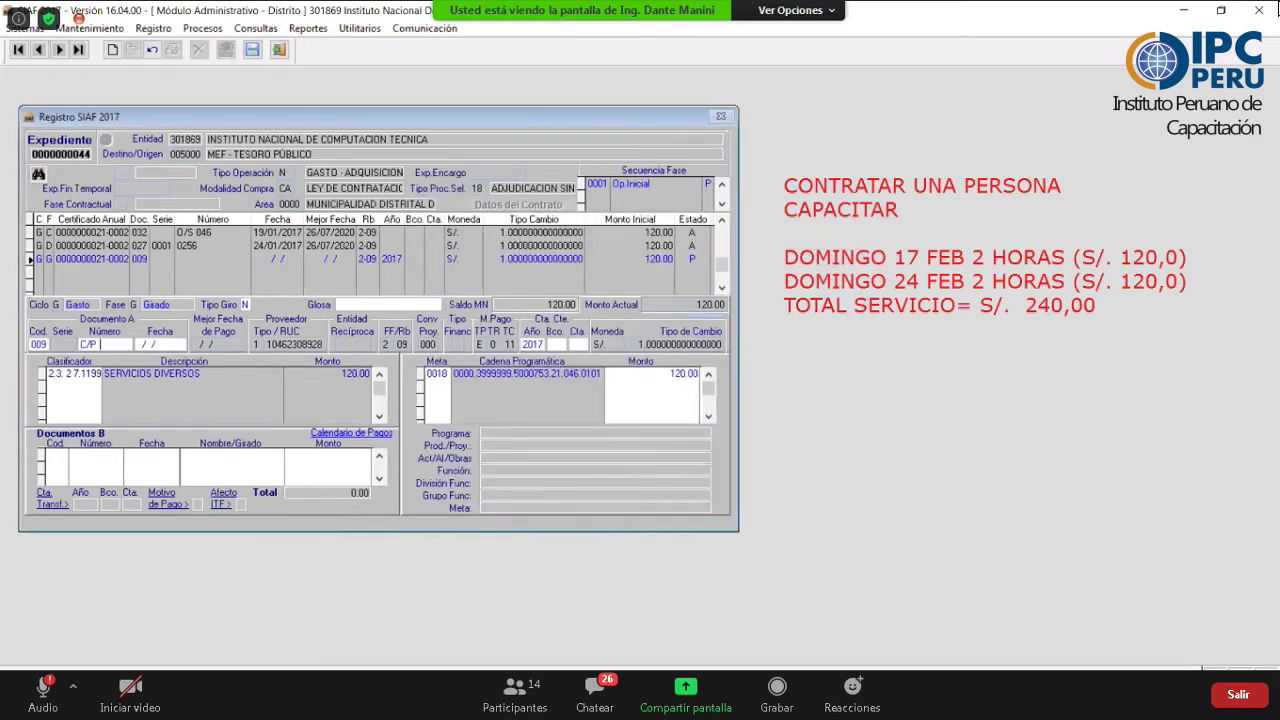
{"action": "type", "text": "685"}
{"action": "key", "text": "Return"}
{"action": "type", "text": "2401201"}
{"action": "key", "text": "BackSpace"}
{"action": "type", "text": "7"}
{"action": "key", "text": "Return"}
- Select the 2016 Banco de la Nación account 001-005 for the payment
{"action": "key", "text": "Down"}
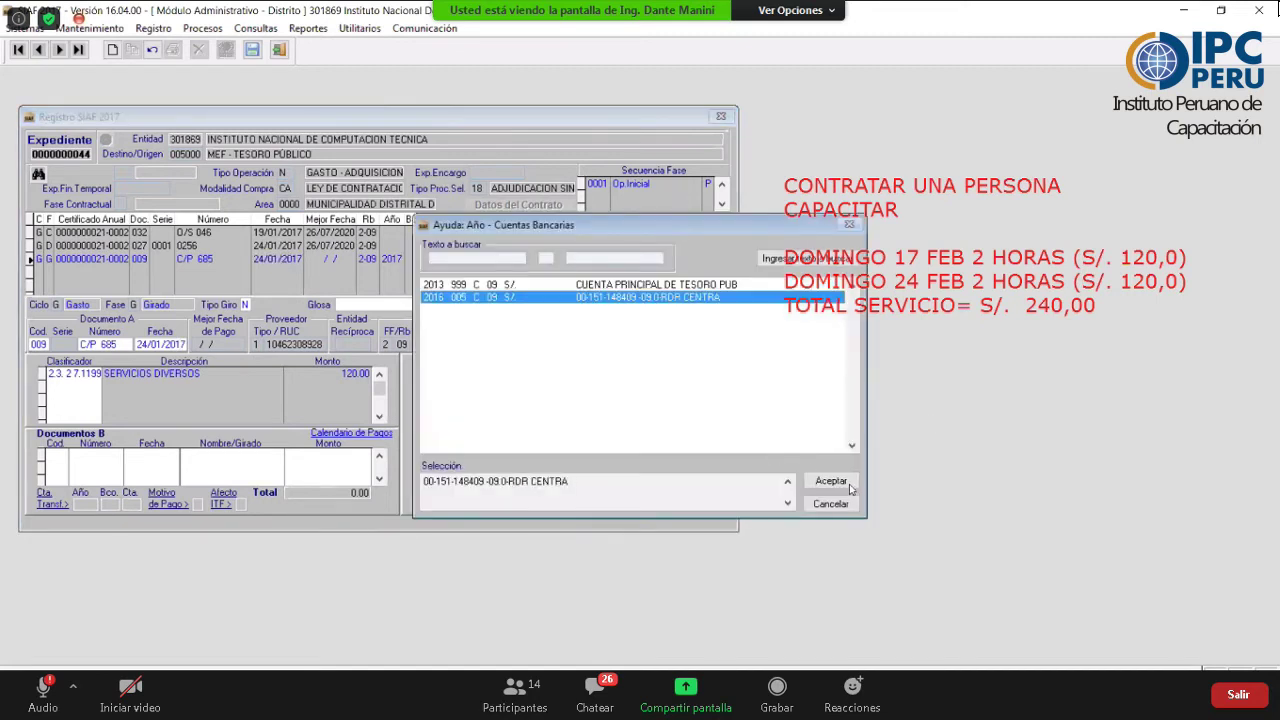
{"action": "left_click", "coordinate": [829, 492]}
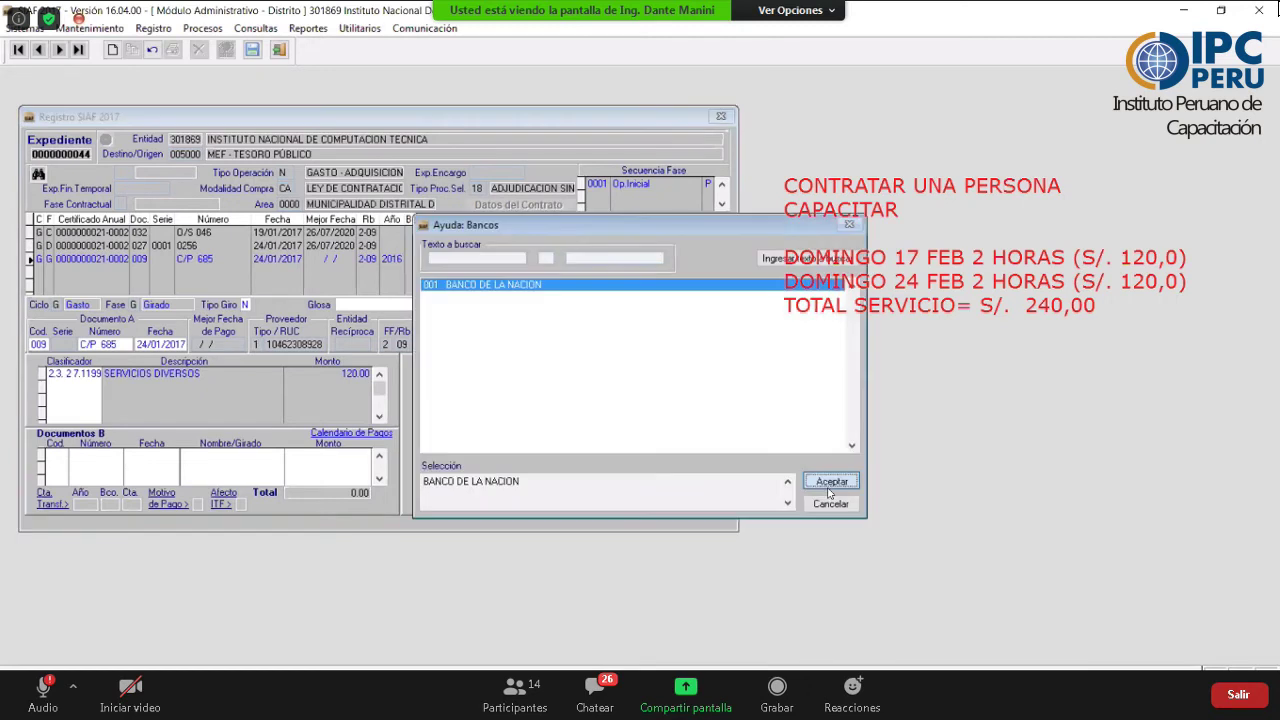
{"action": "left_click", "coordinate": [830, 484]}
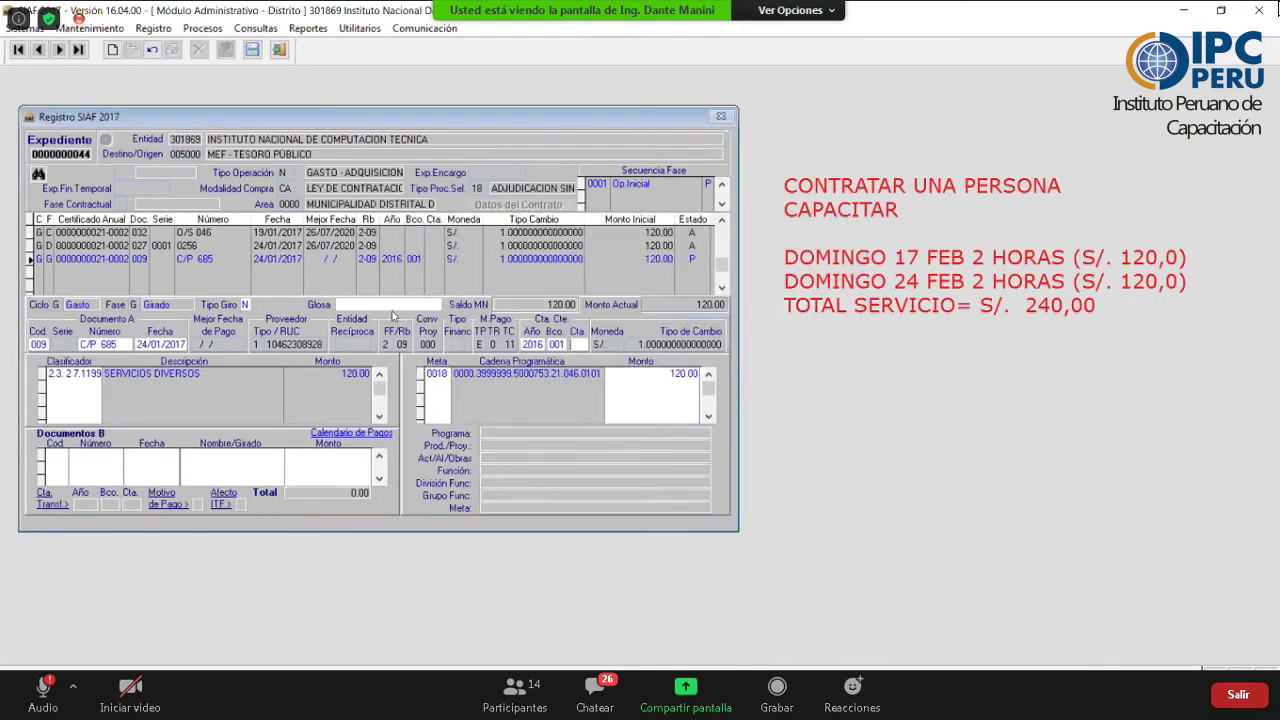
{"action": "left_click", "coordinate": [378, 303]}
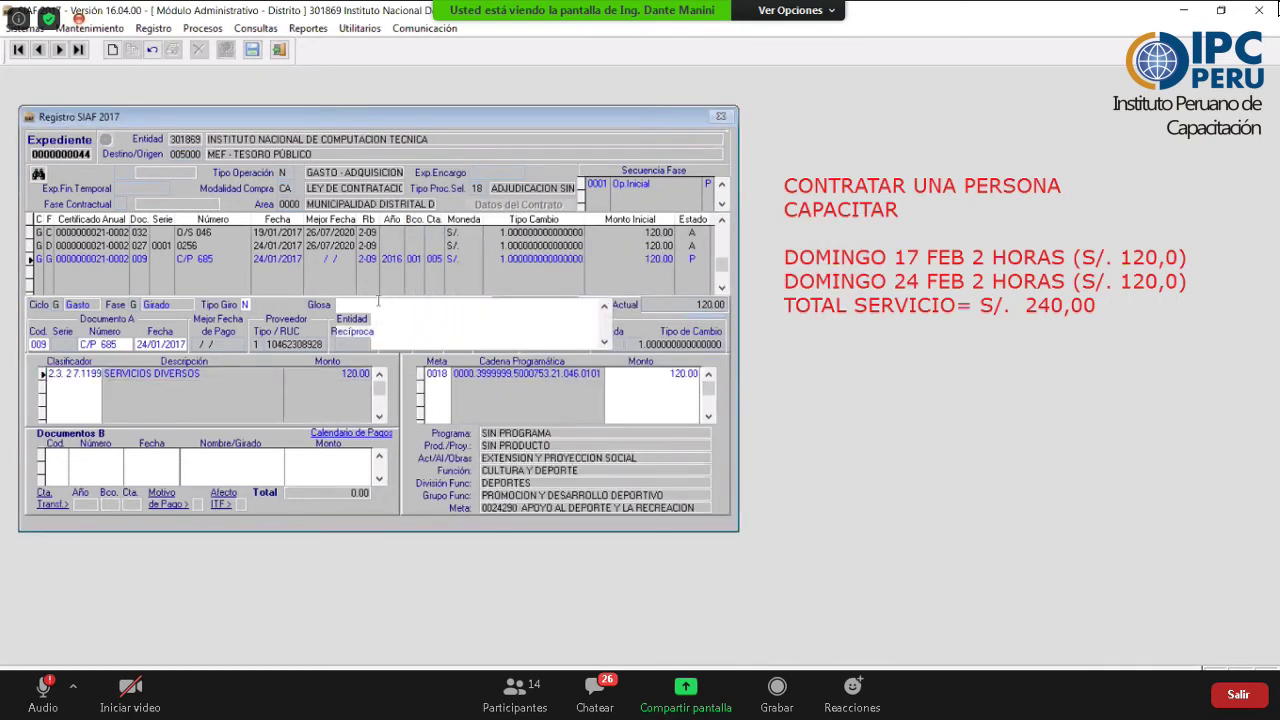
- Write the glosa 'por serv prestado por capacitacion realizado el 24 de feb.' plus a conformity line
{"action": "type", "text": "por serv prestado por capa"}
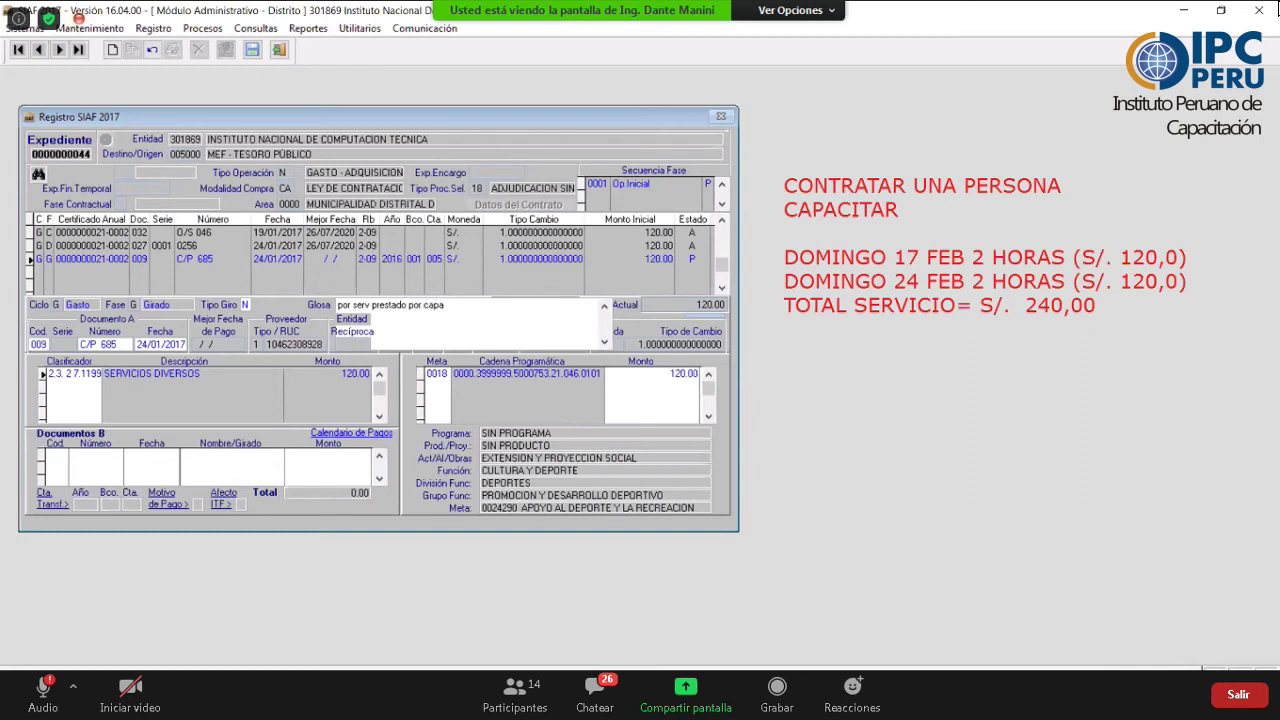
{"action": "type", "text": "citacion realizado el 24 de feb"}
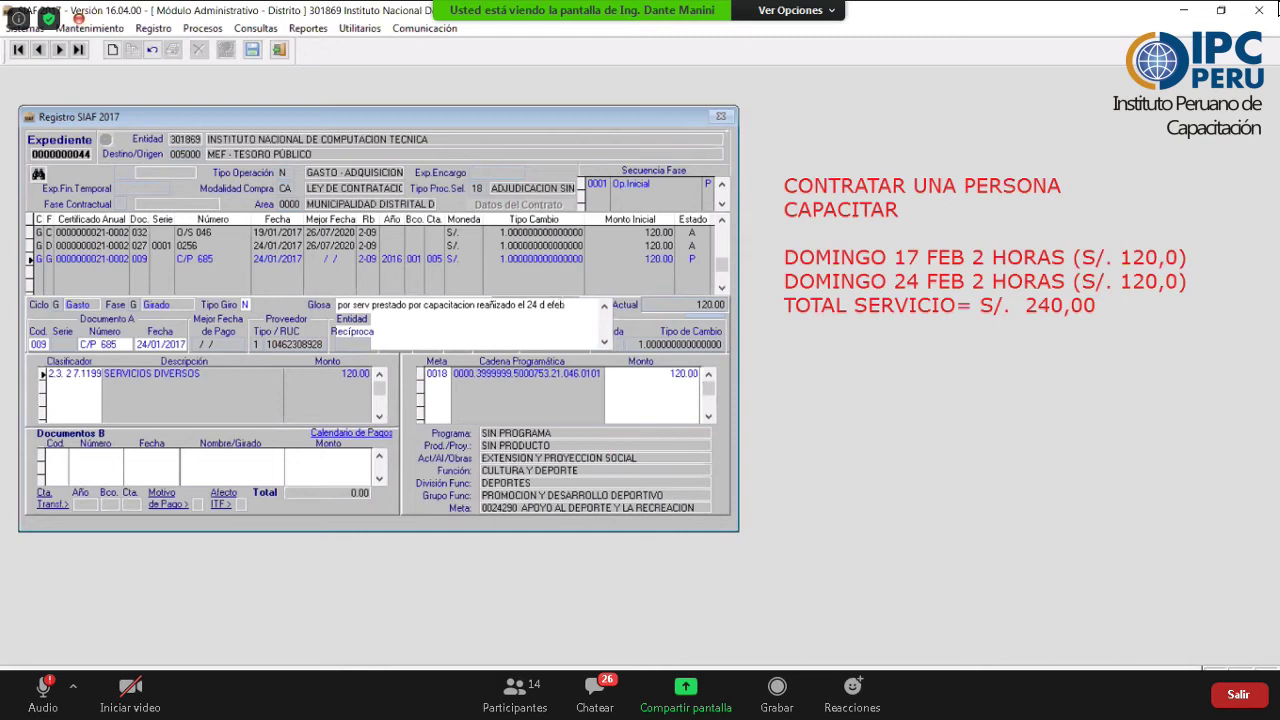
{"action": "type", "text": "."}
{"action": "key", "text": "Return"}
{"action": "type", "text": "se"}
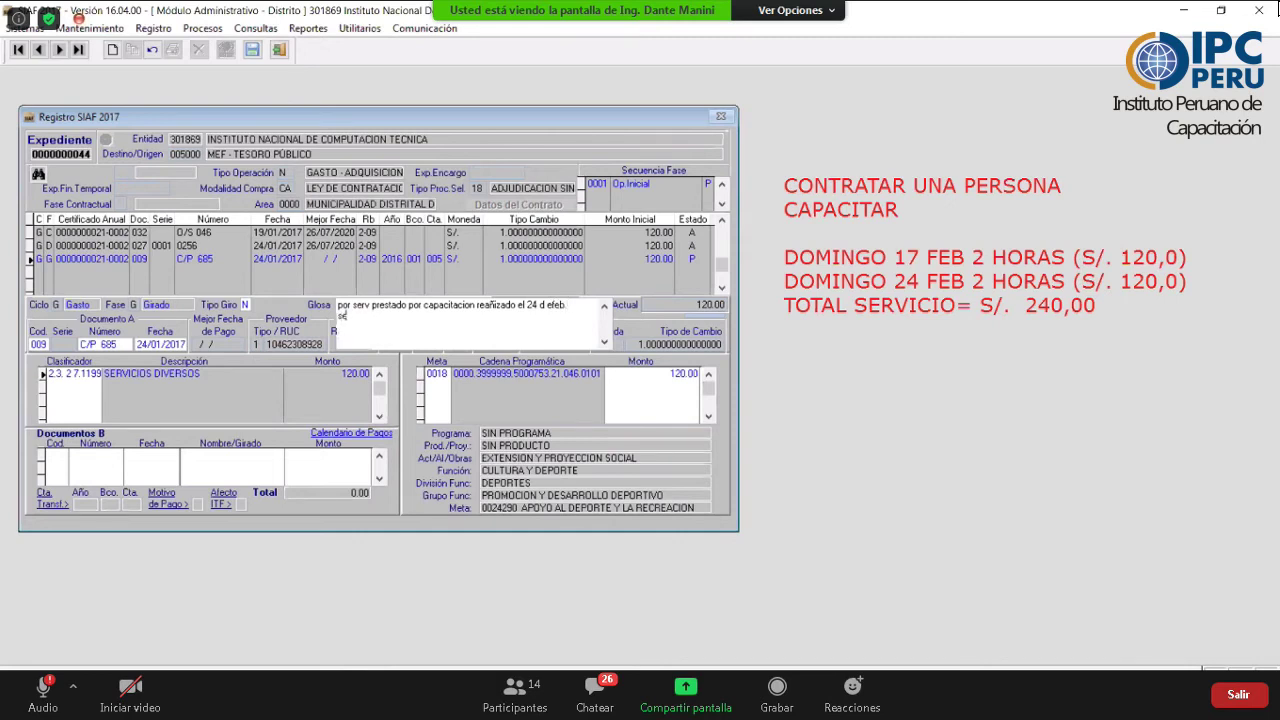
{"action": "type", "text": "gu"}
{"action": "type", "text": "n c"}
{"action": "type", "text": "o"}
{"action": "type", "text": "nf"}
{"action": "type", "text": "orm"}
{"action": "type", "text": "ic"}
{"action": "type", "text": "dad de serv No XXXX"}
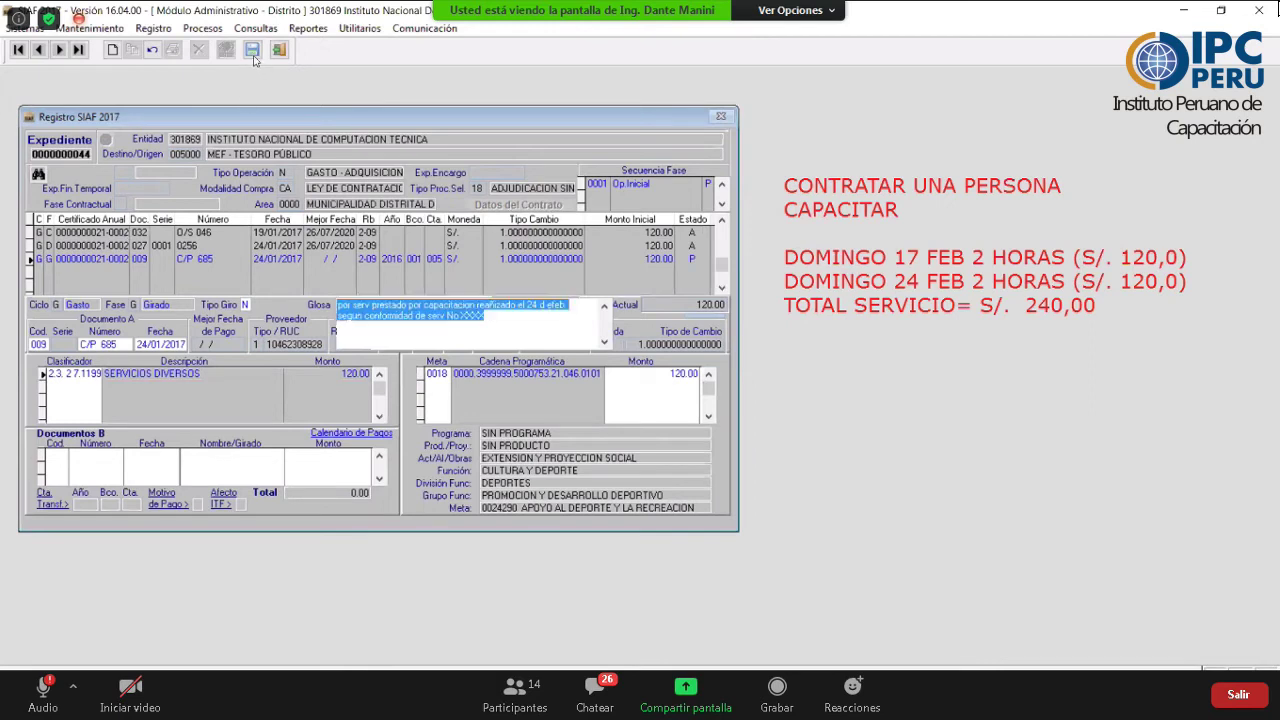
{"action": "left_click", "coordinate": [618, 331]}
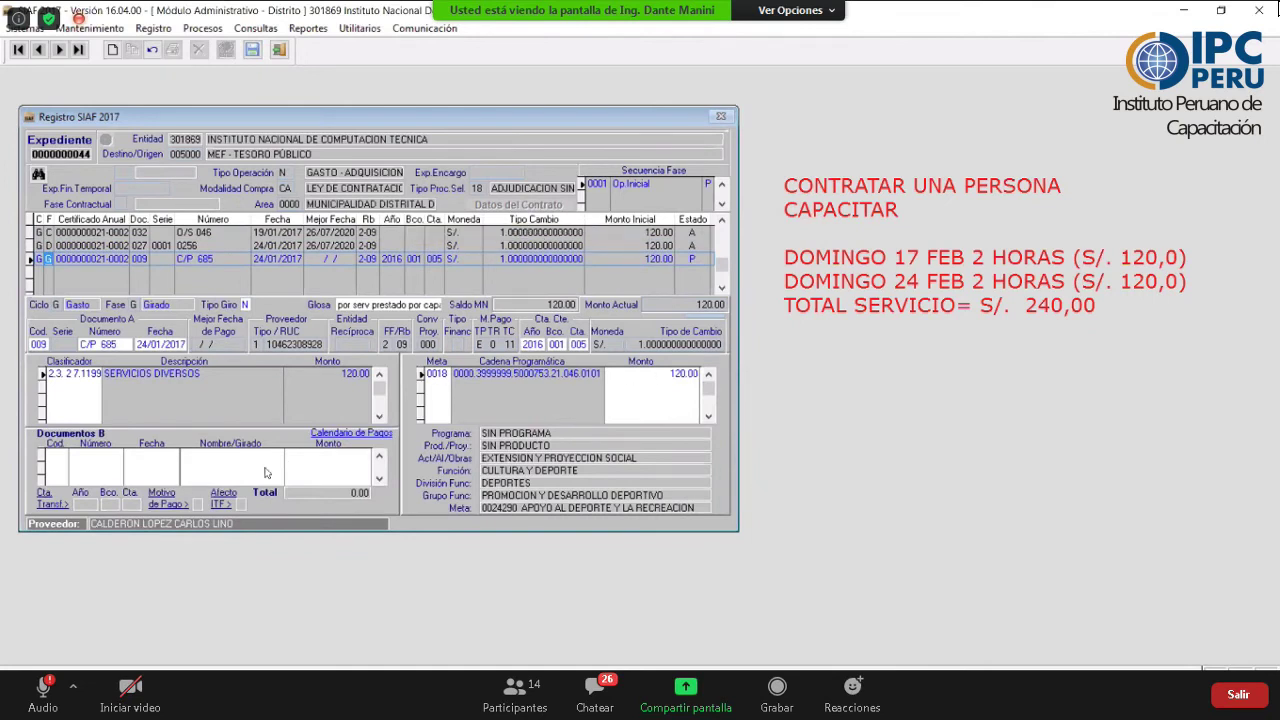
- Add a 120.00 Documentos B line of type 065 CHEQUE GIRADO
{"action": "right_click", "coordinate": [147, 468]}
{"action": "left_click", "coordinate": [214, 478]}
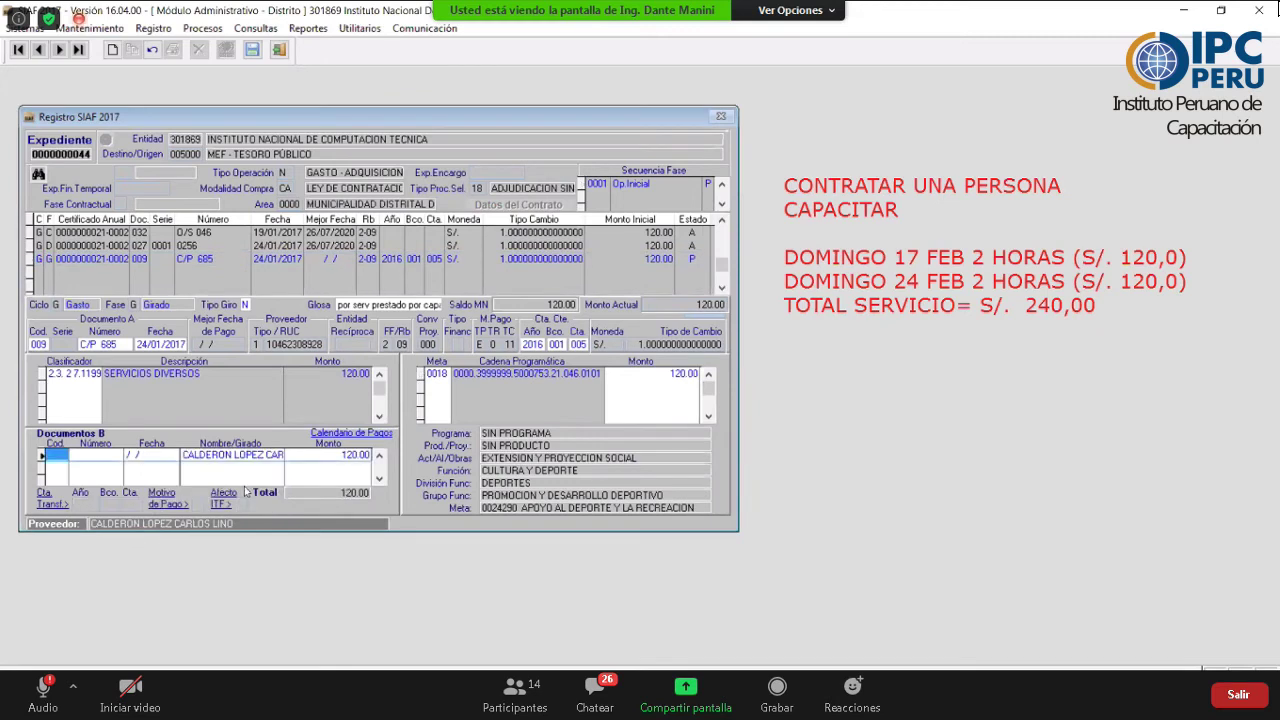
{"action": "key", "text": "F1"}
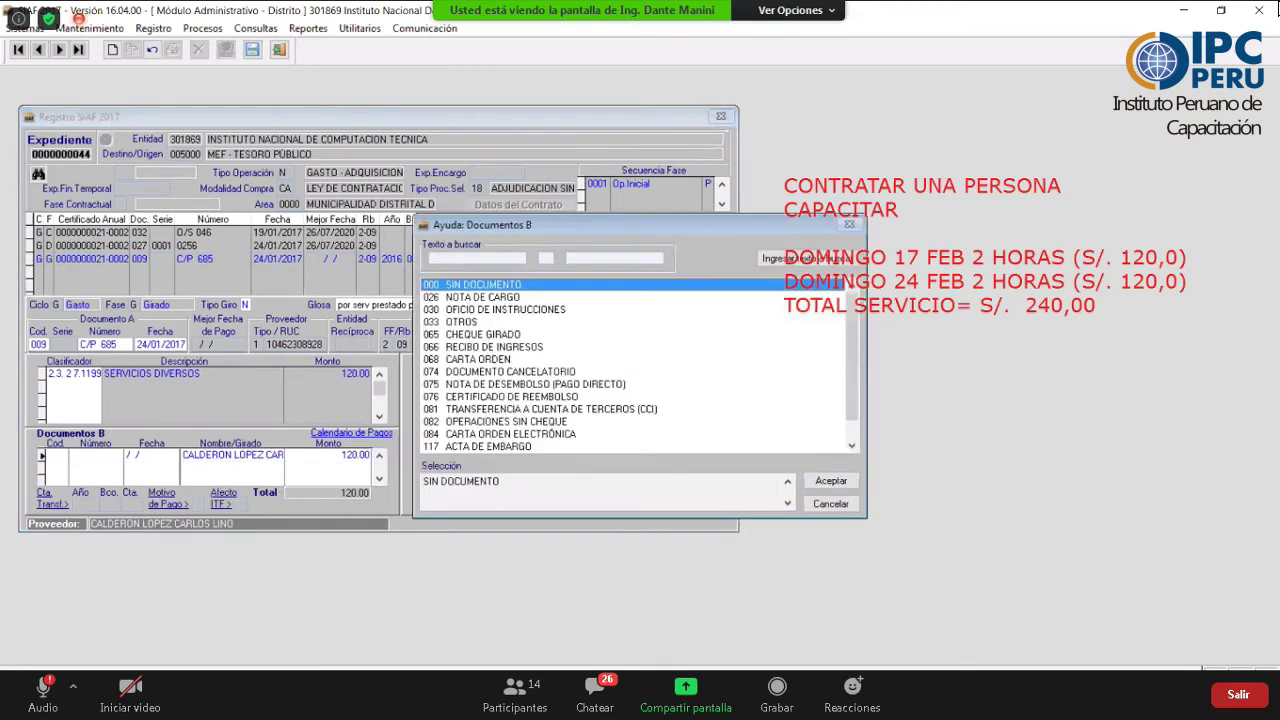
{"action": "key", "text": "Down"}
{"action": "key", "text": "Down"}
{"action": "key", "text": "Down"}
{"action": "key", "text": "Down"}
{"action": "key", "text": "Down"}
{"action": "key", "text": "Down"}
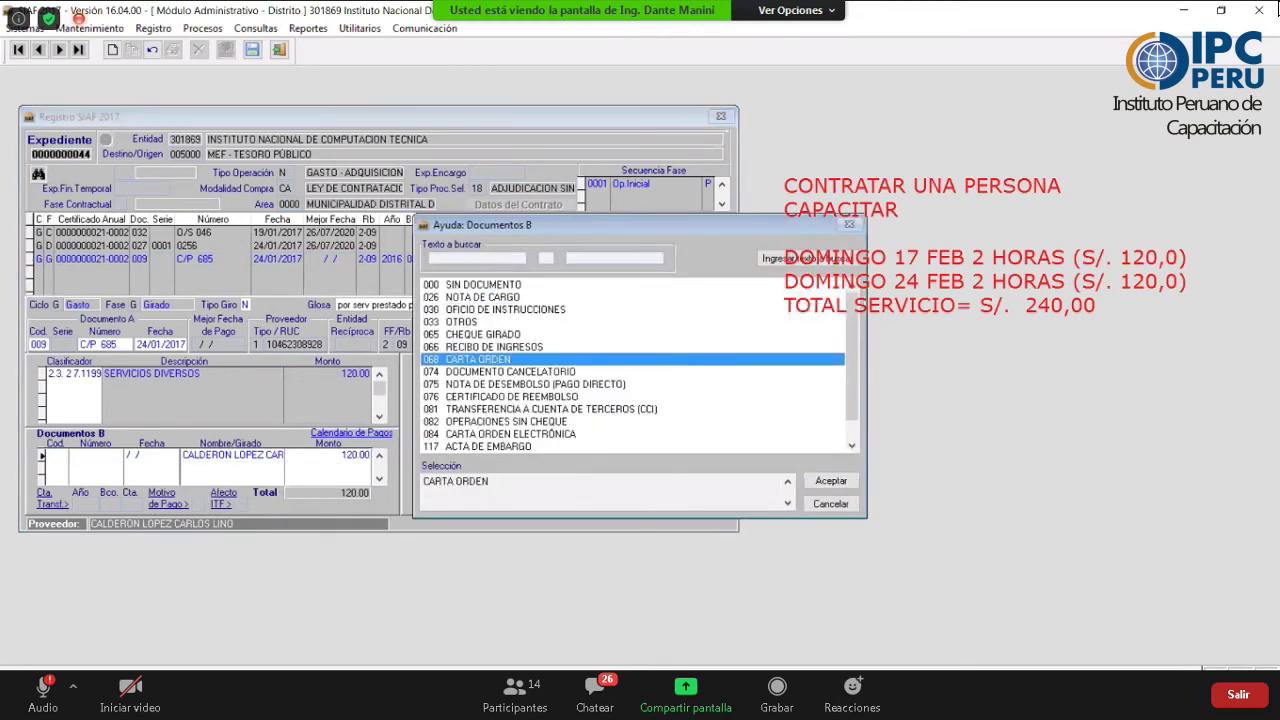
{"action": "key", "text": "Up"}
{"action": "key", "text": "Up"}
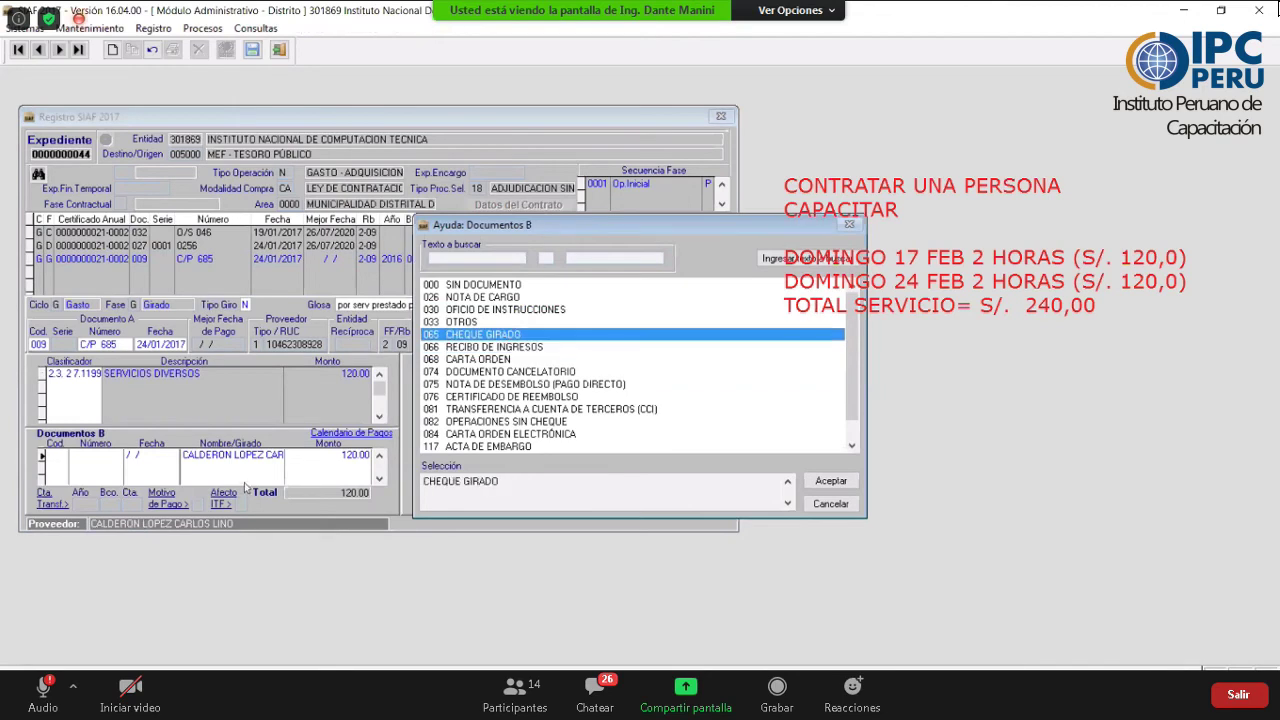
{"action": "key", "text": "Return"}
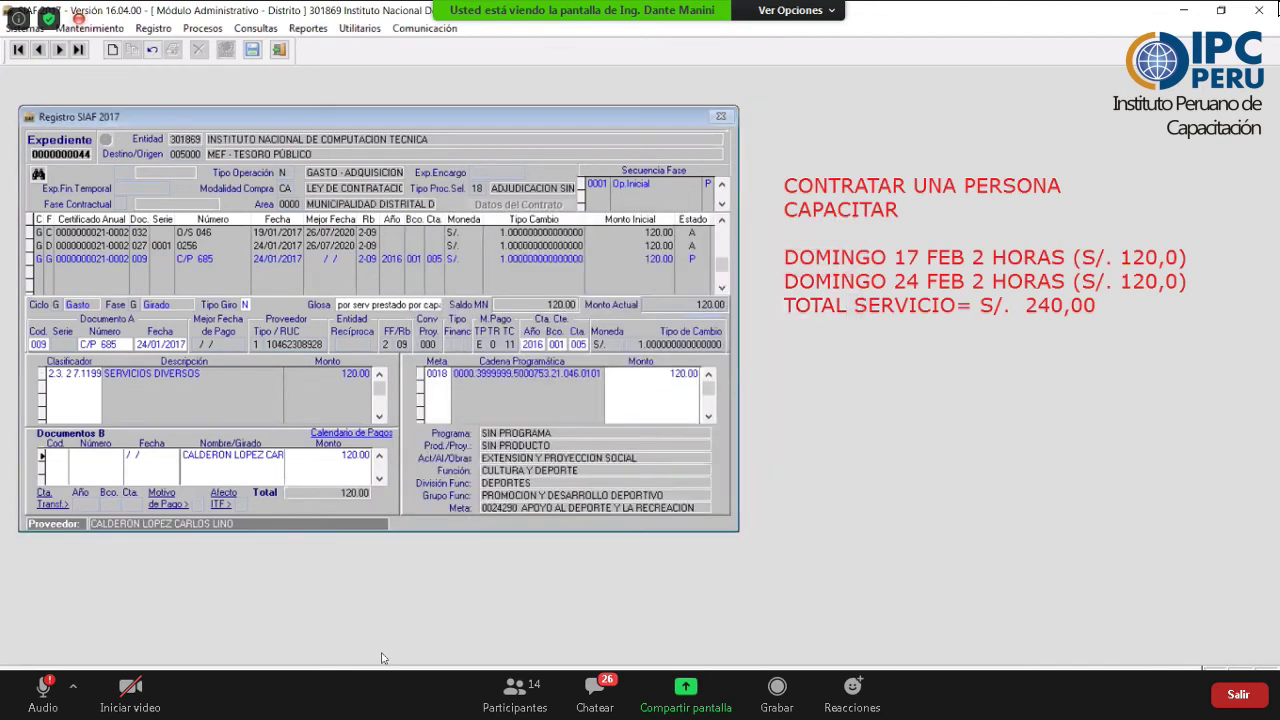
{"action": "key", "text": "Return"}
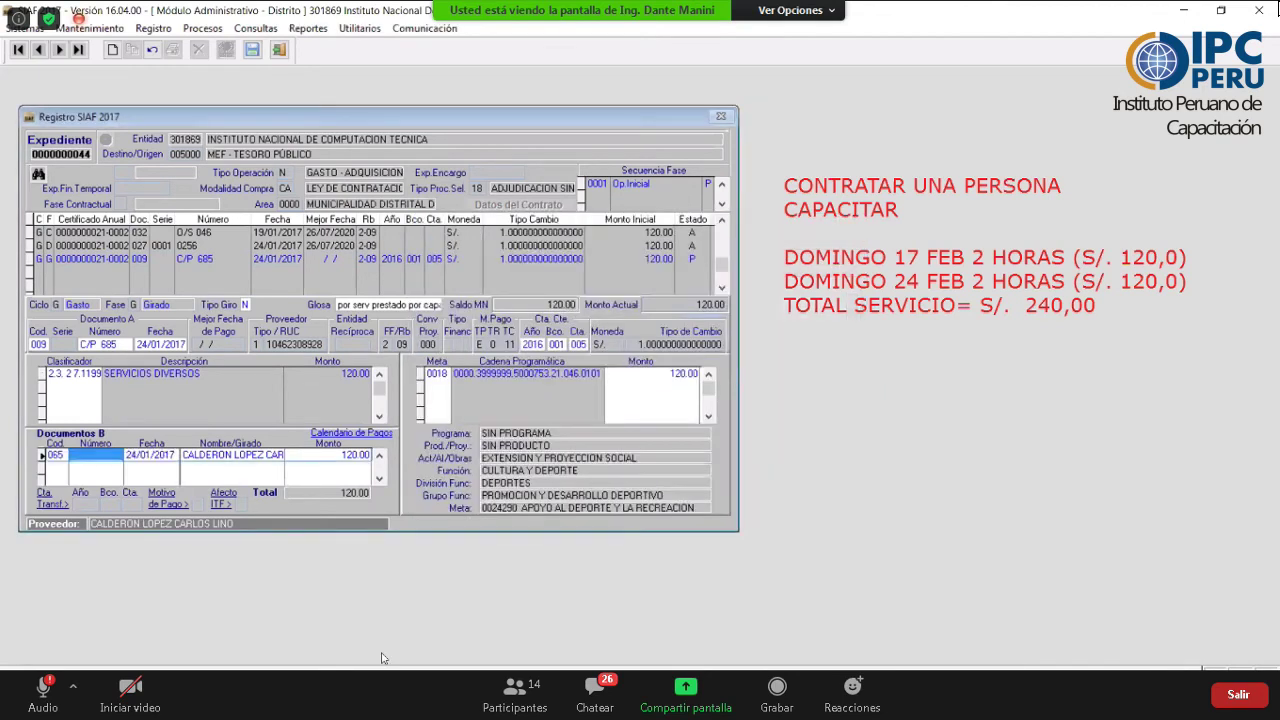
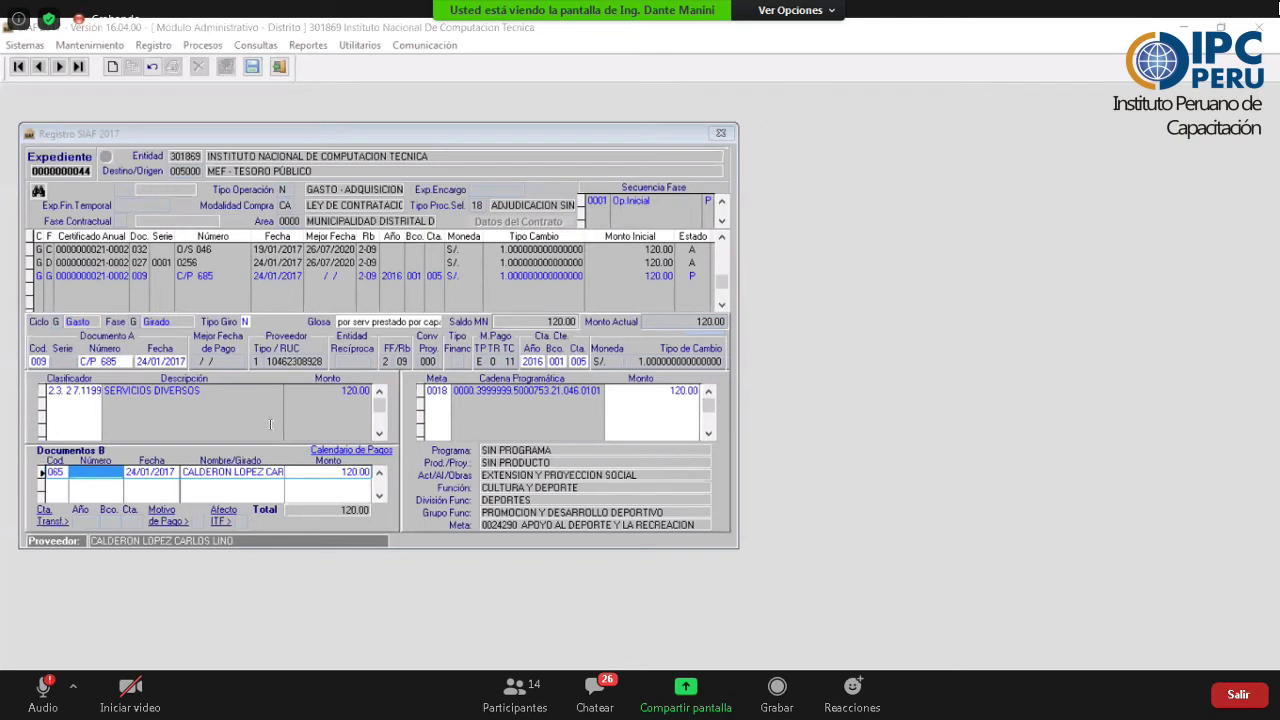
- Enter the cheque number in the girado's Documento B, past the nine-digit warning, and save the expediente
{"action": "left_click", "coordinate": [90, 473]}
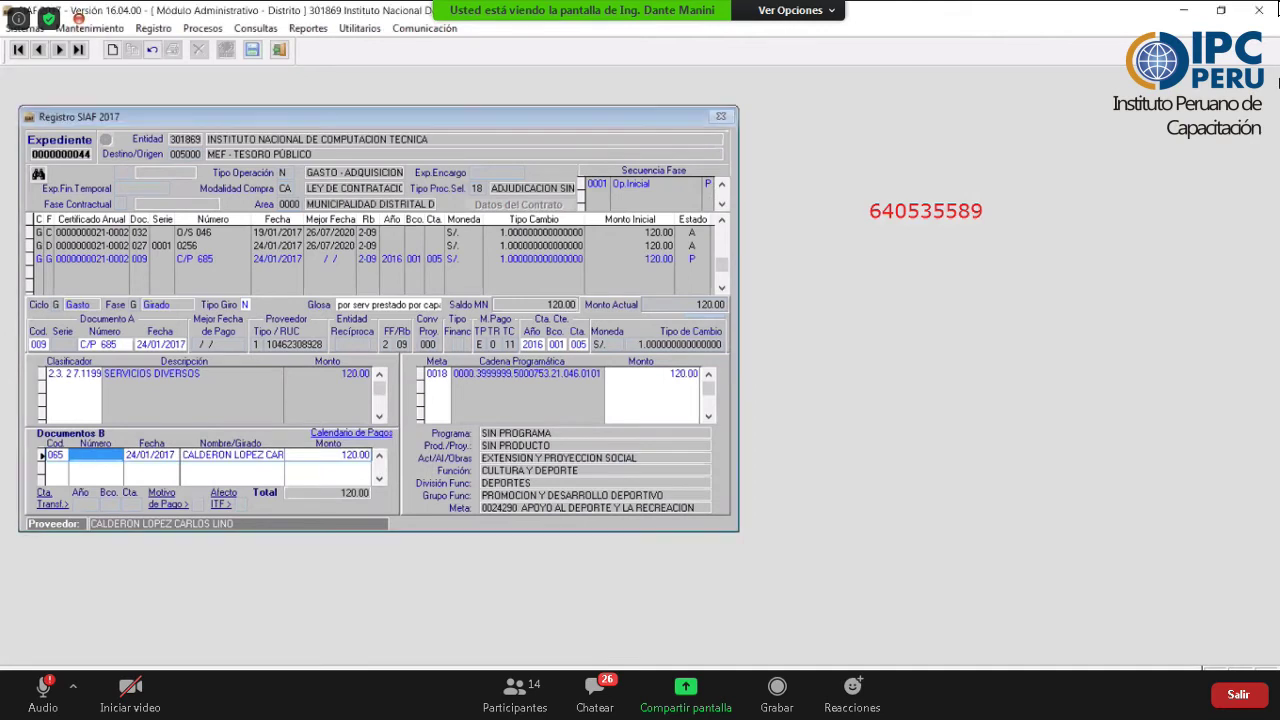
{"action": "type", "text": "640"}
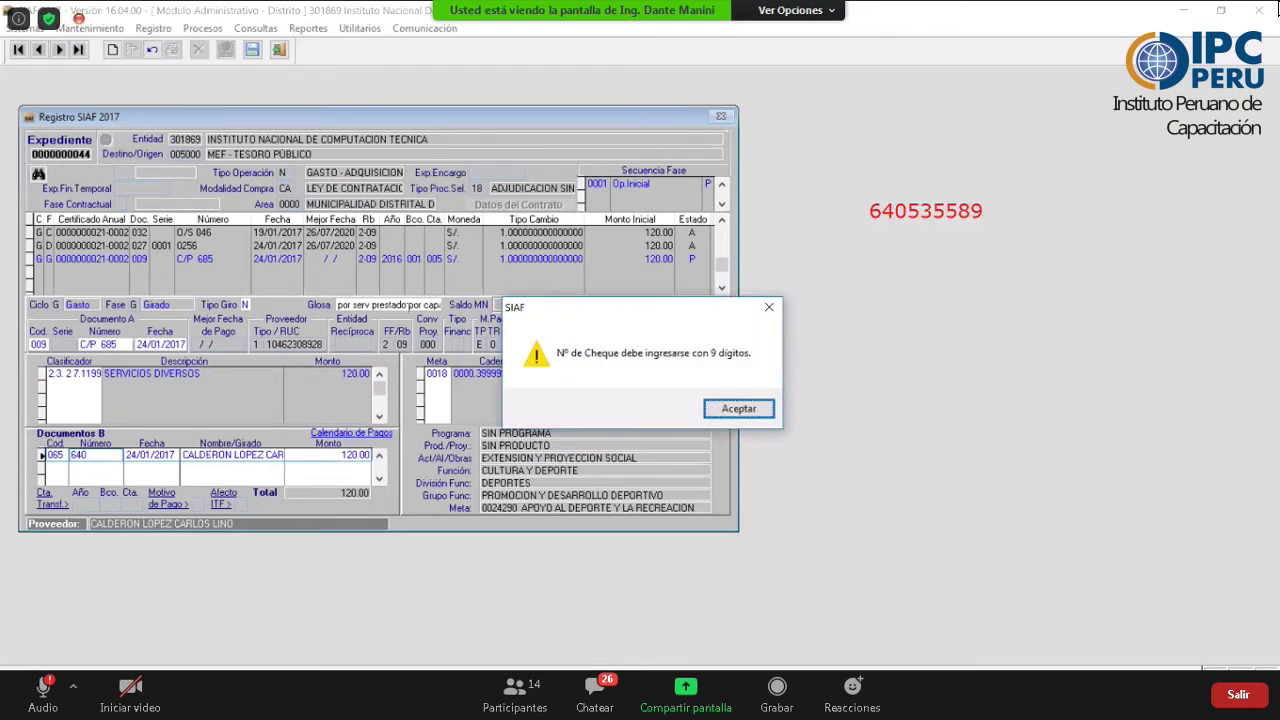
{"action": "key", "text": "Return"}
{"action": "type", "text": "64"}
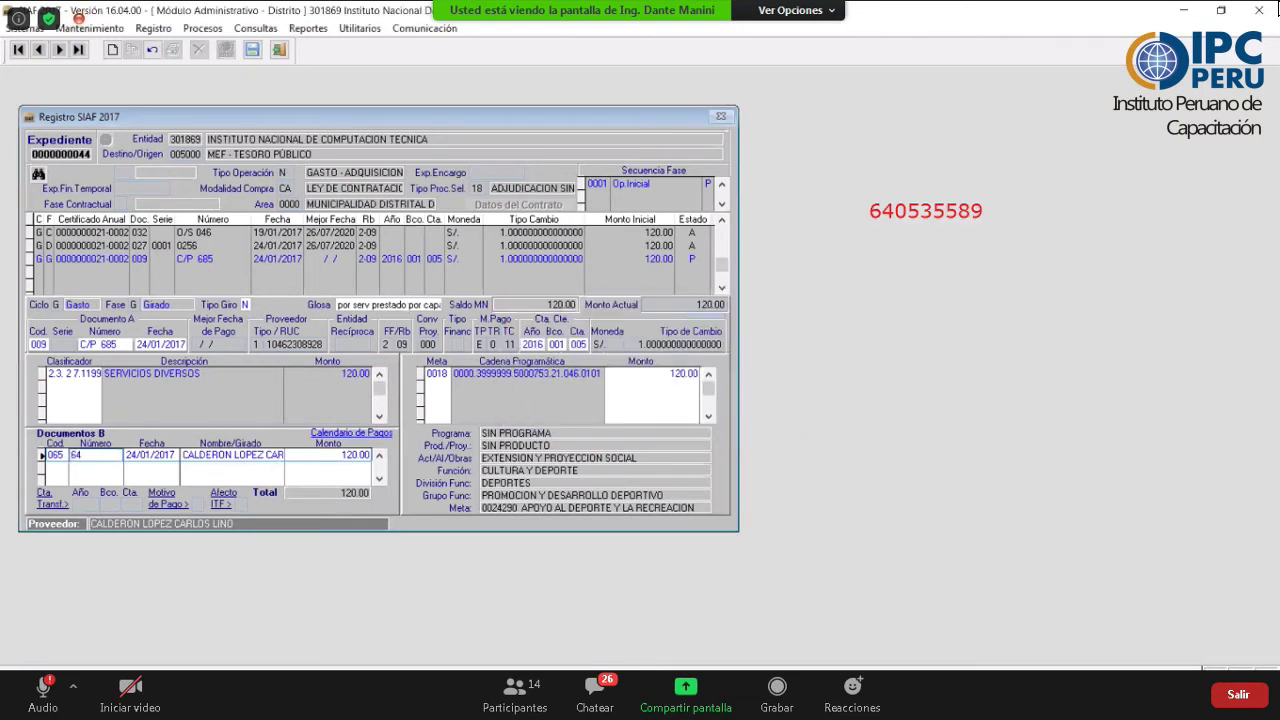
{"action": "type", "text": "053558"}
{"action": "key", "text": "Tab"}
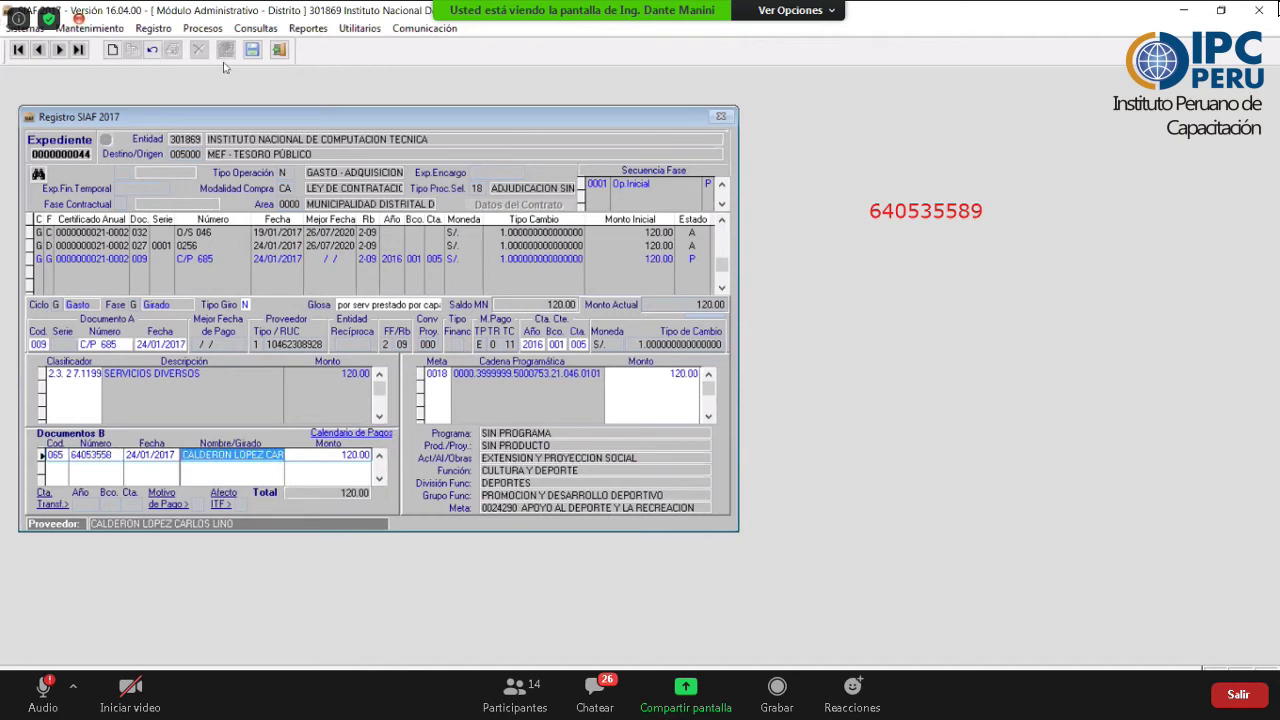
{"action": "left_click", "coordinate": [252, 50]}
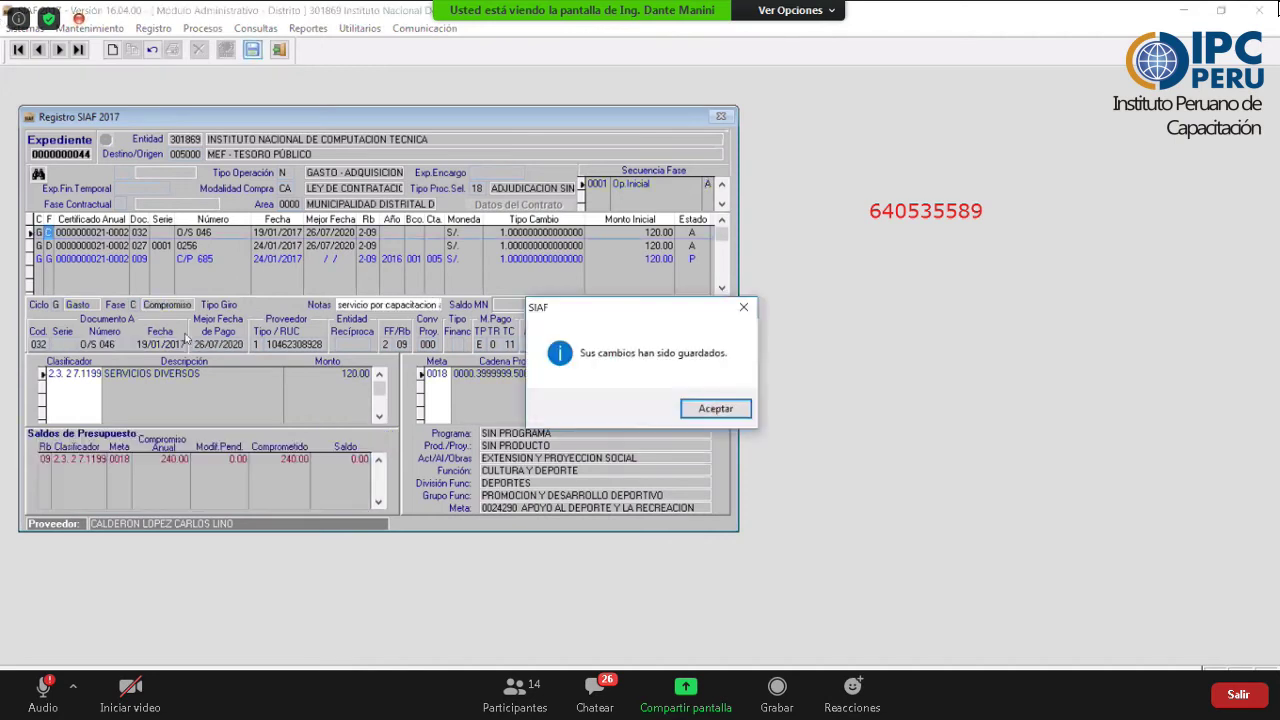
{"action": "key", "text": "Return"}
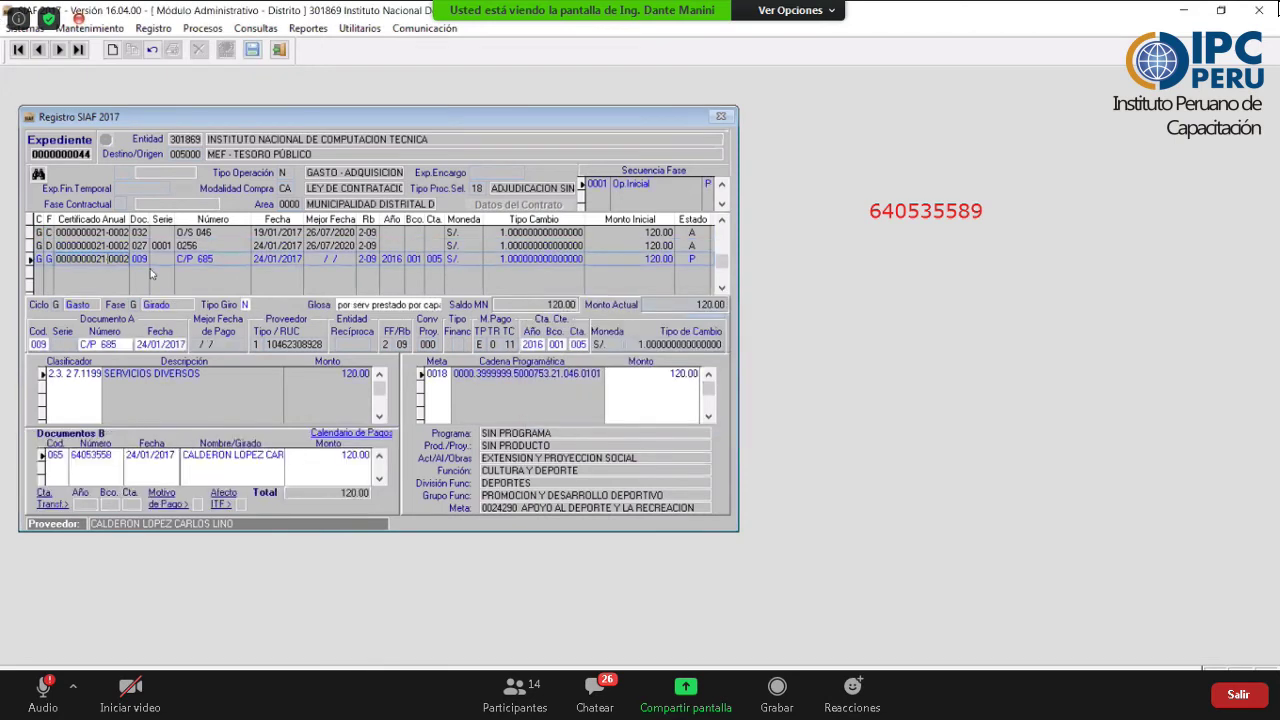
- Enable sending for the C/P 685 girado and authorize it with Autorización [Versión DEMO]
{"action": "right_click", "coordinate": [151, 272]}
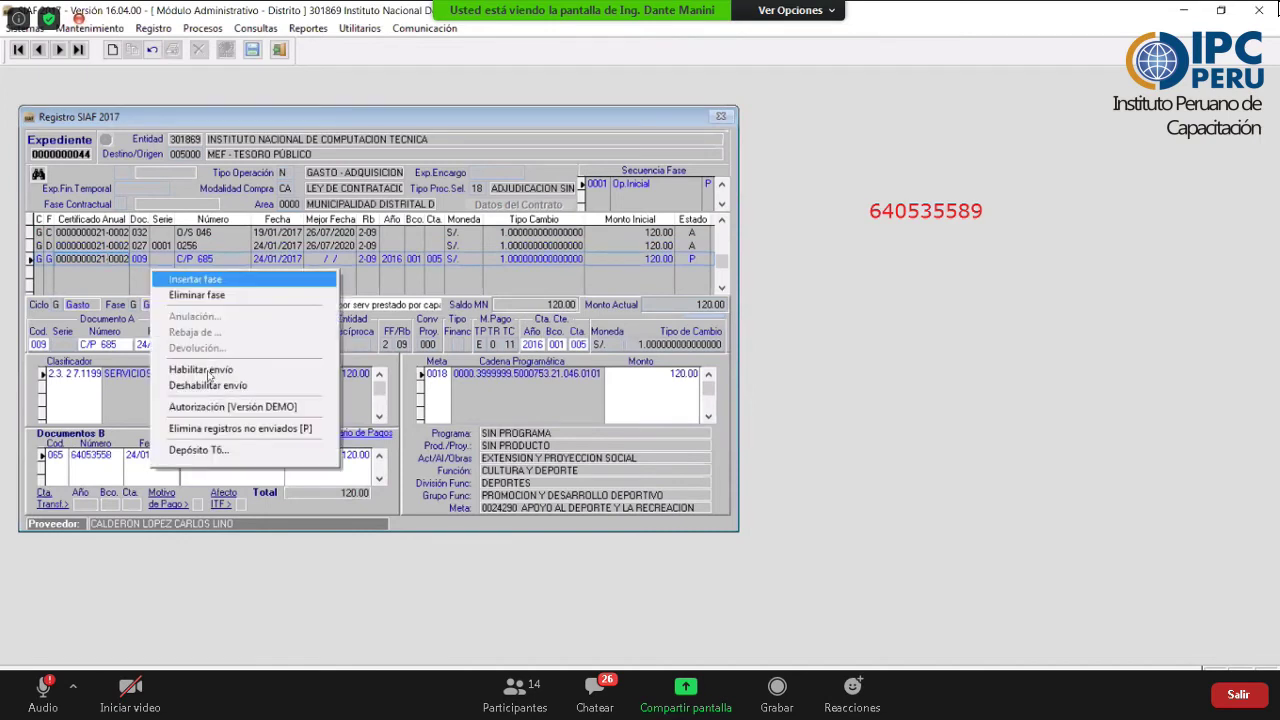
{"action": "left_click", "coordinate": [205, 370]}
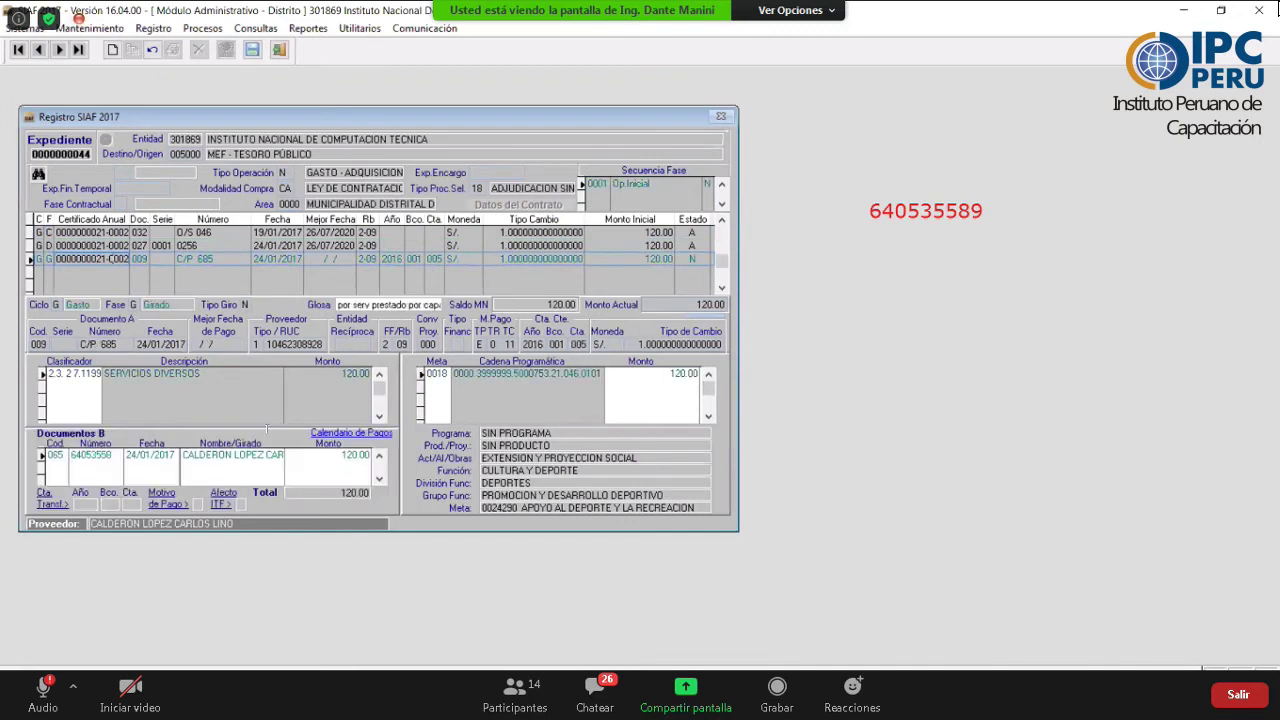
{"action": "right_click", "coordinate": [95, 258]}
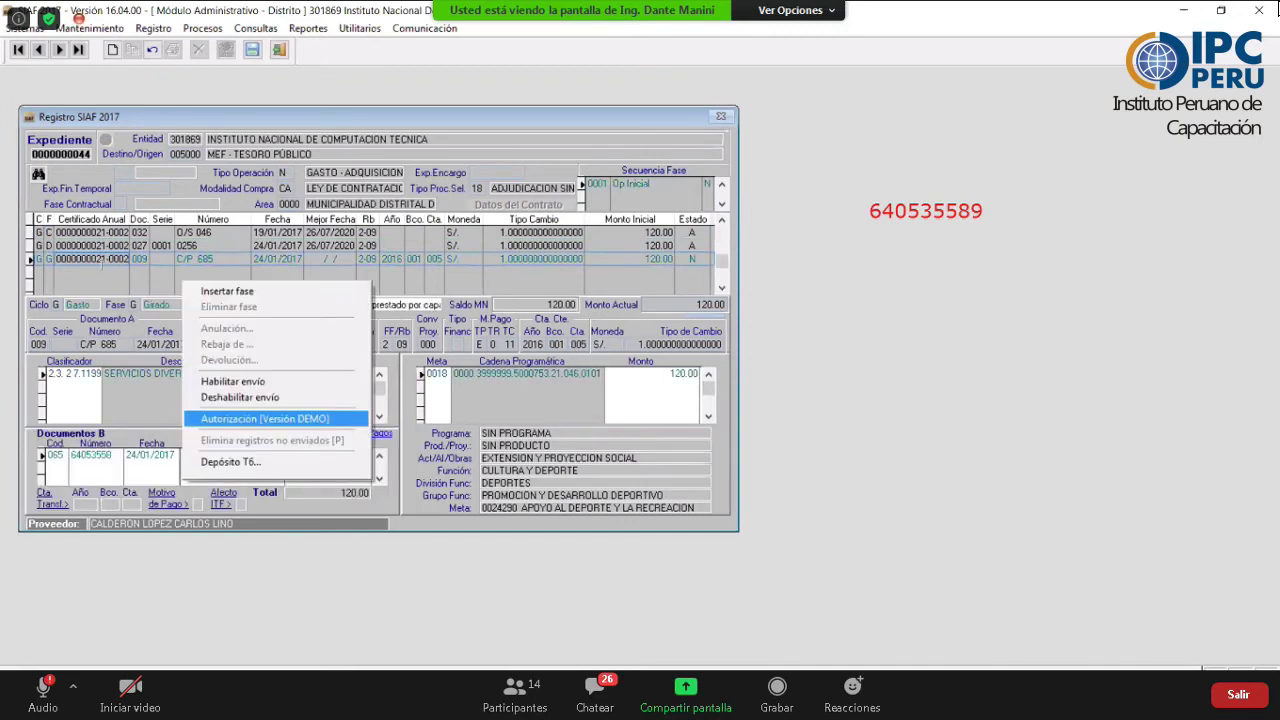
{"action": "left_click", "coordinate": [121, 245]}
- Start Creación Fase Pagado for the C/P 685 girado row and confirm generation
{"action": "left_click", "coordinate": [93, 258]}
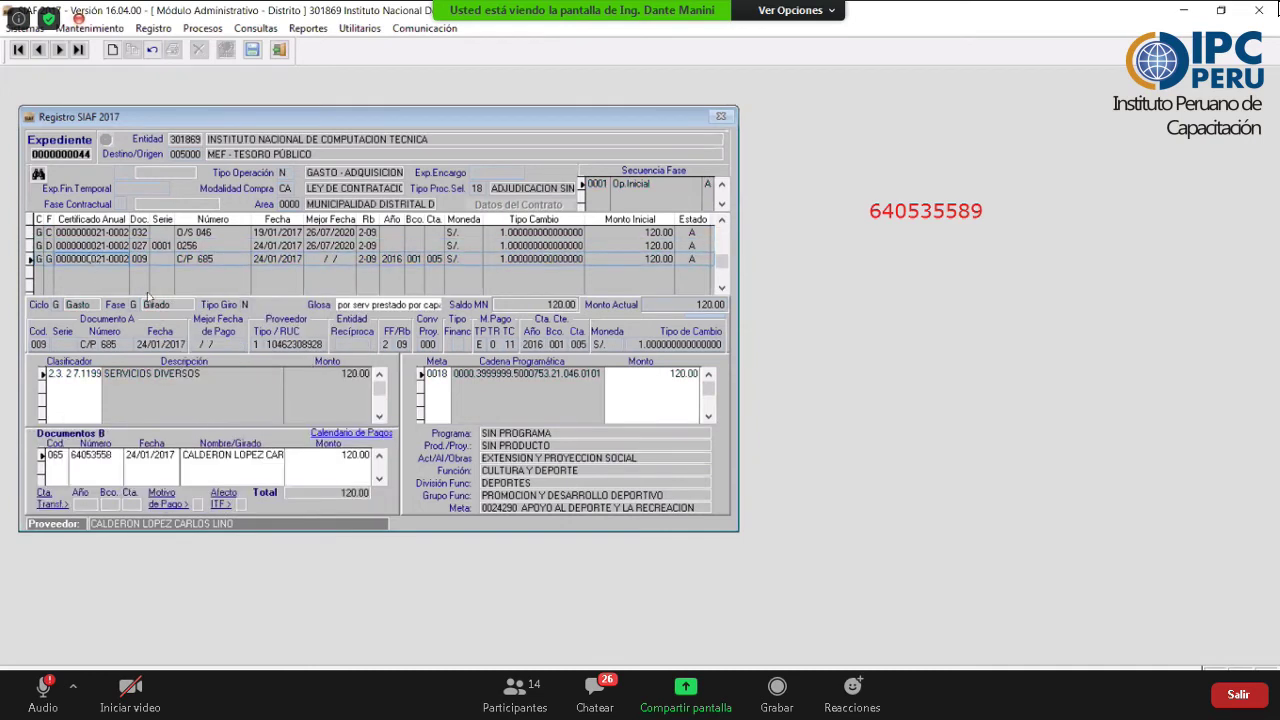
{"action": "right_click", "coordinate": [97, 278]}
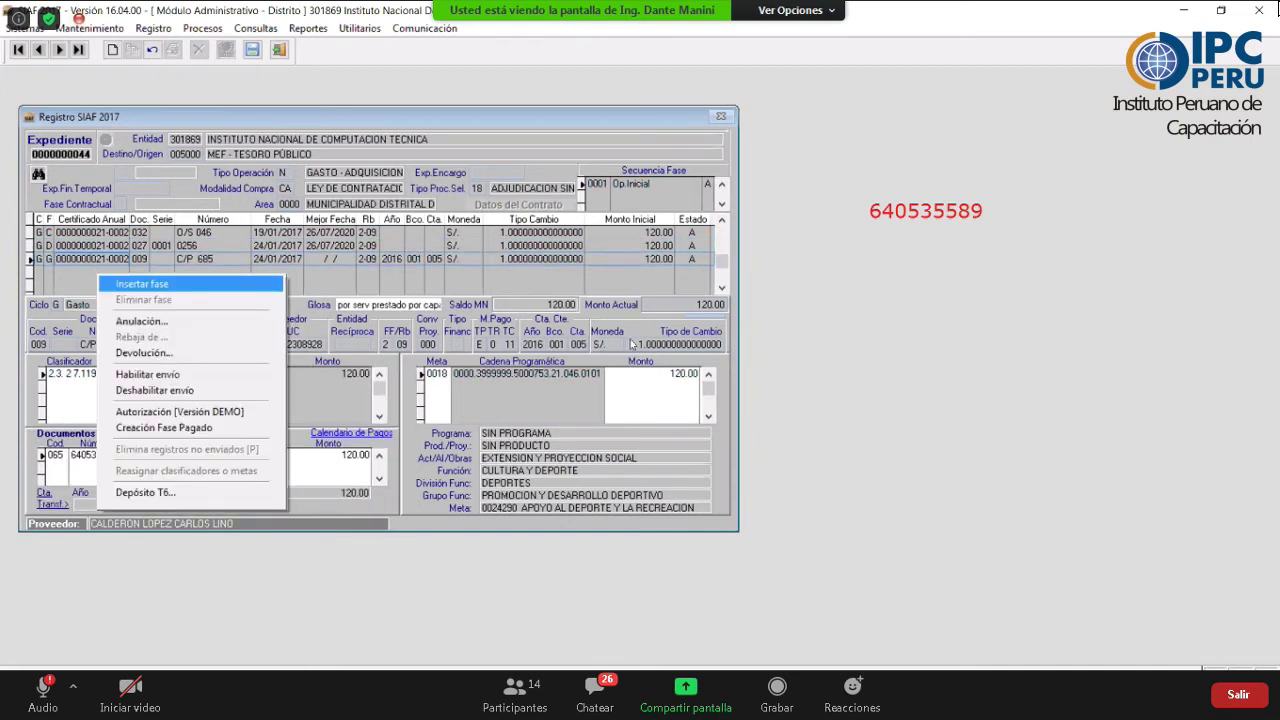
{"action": "key", "text": "Down"}
{"action": "key", "text": "Down"}
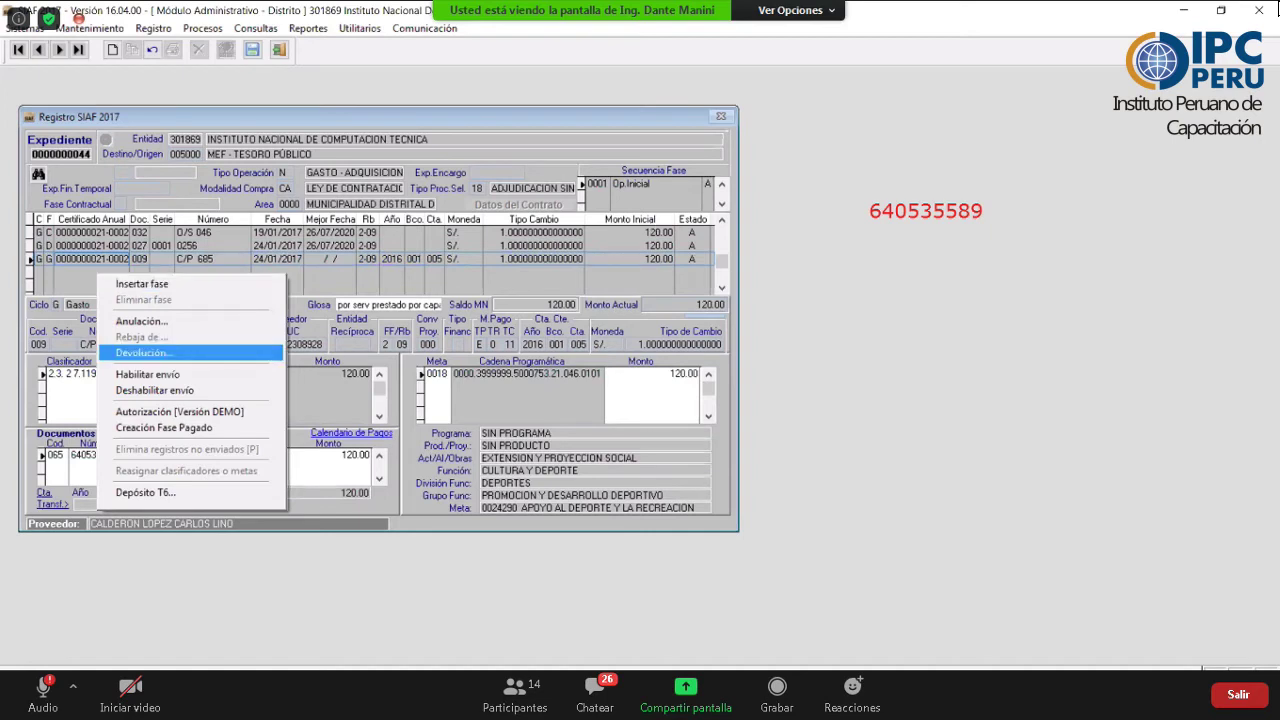
{"action": "key", "text": "Return"}
{"action": "left_click", "coordinate": [848, 487]}
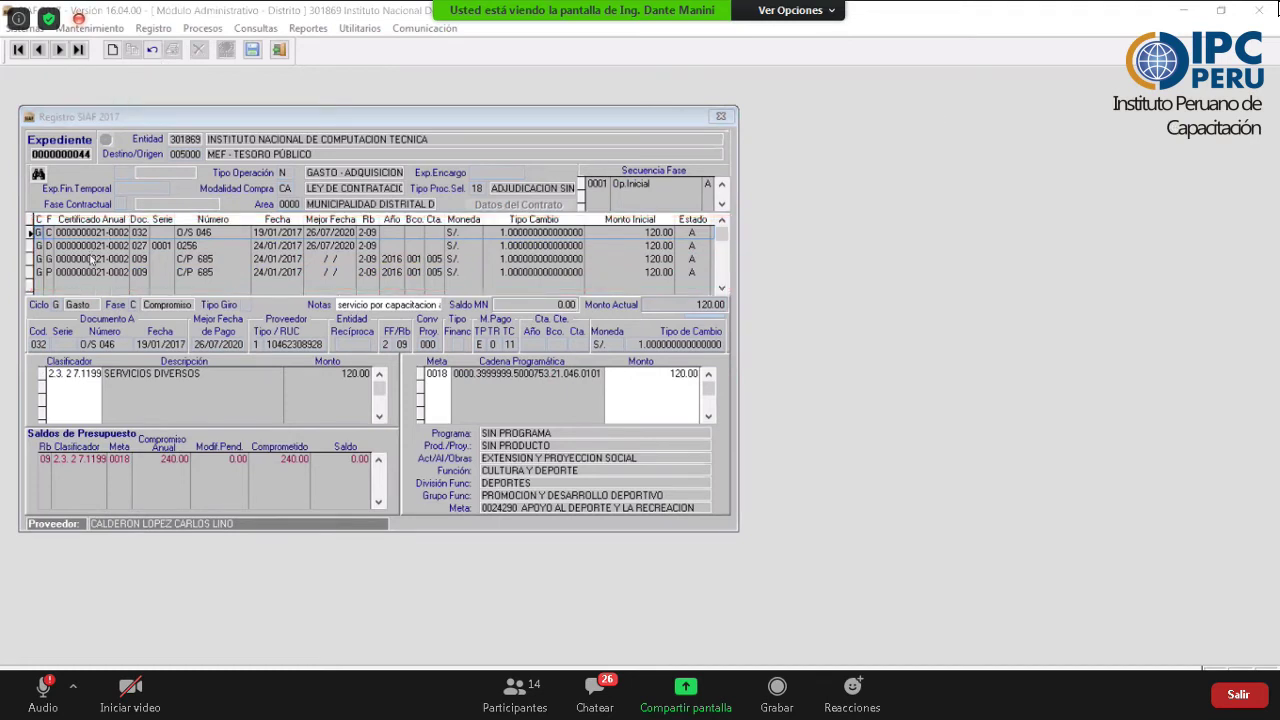
{"action": "key", "text": "Page_Up"}
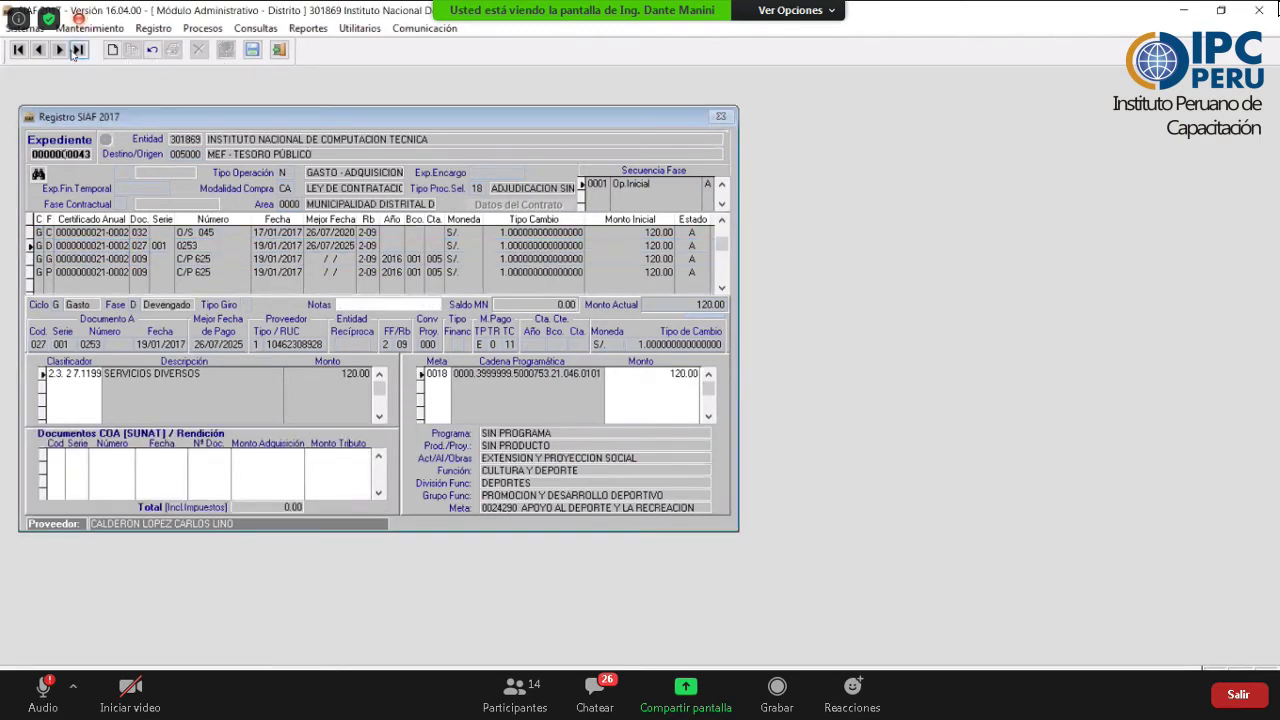
{"action": "left_click", "coordinate": [59, 49]}
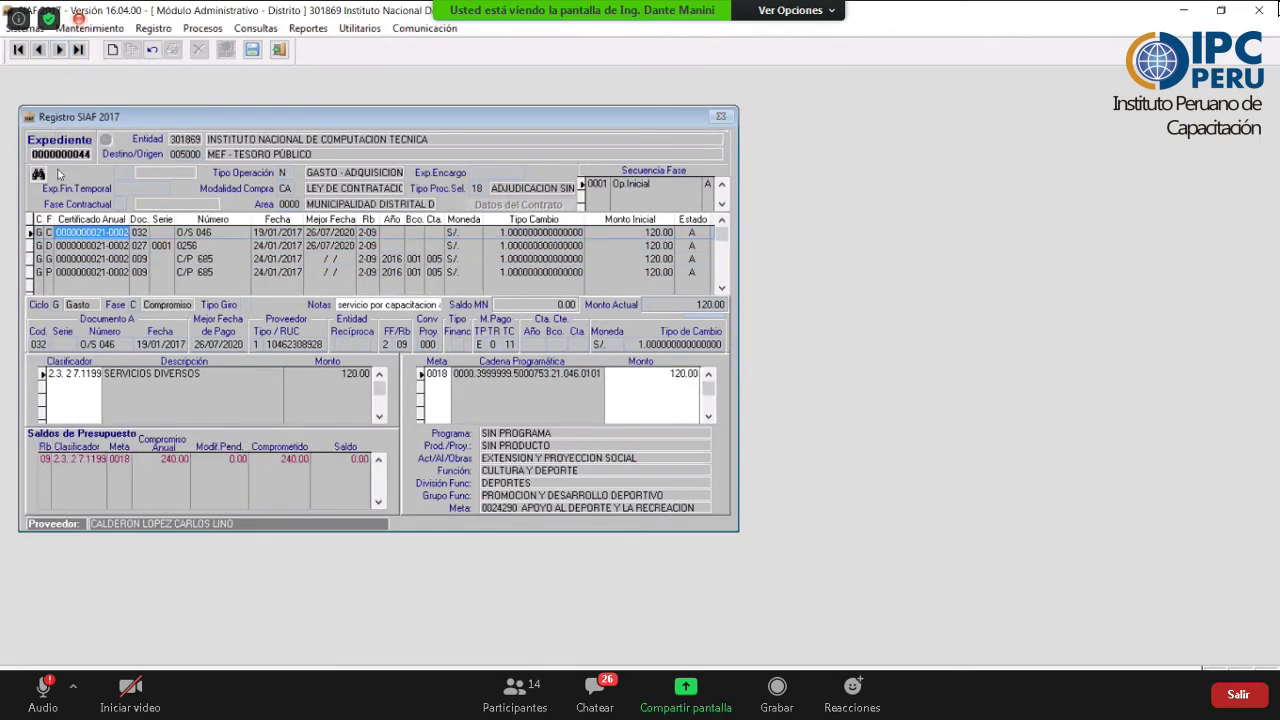
{"action": "left_click", "coordinate": [60, 154]}
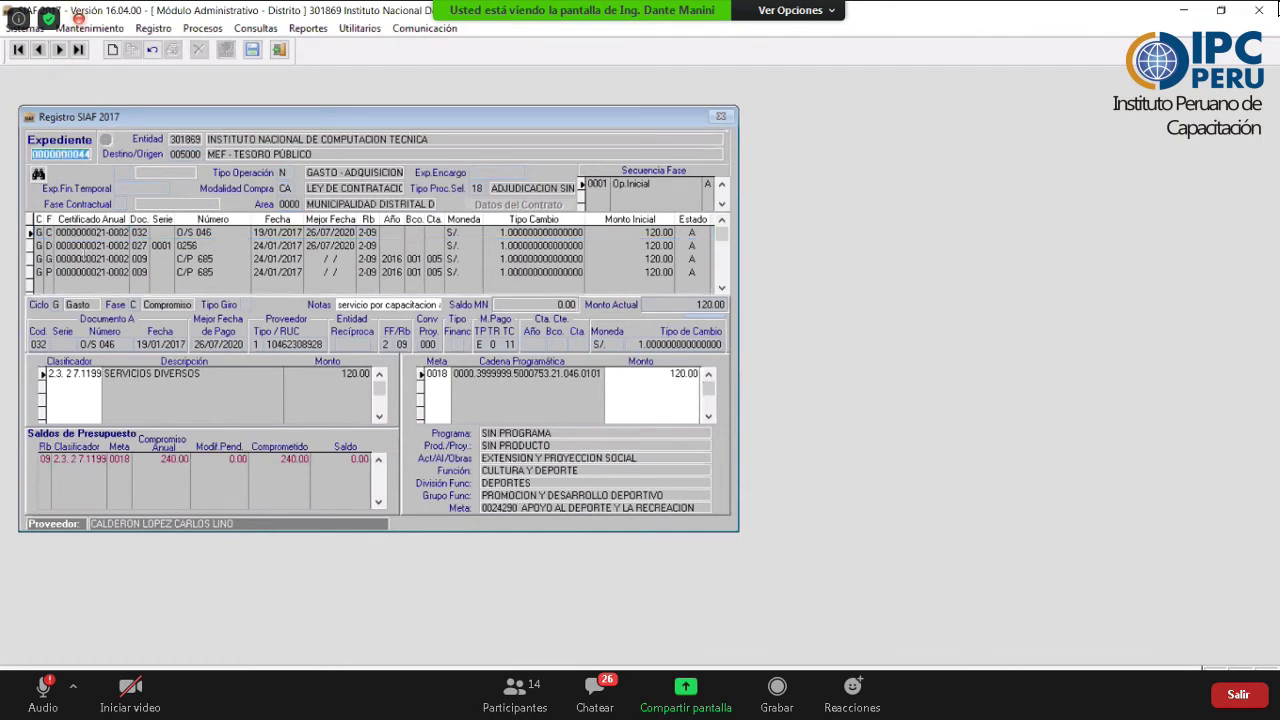
{"action": "left_click", "coordinate": [474, 258]}
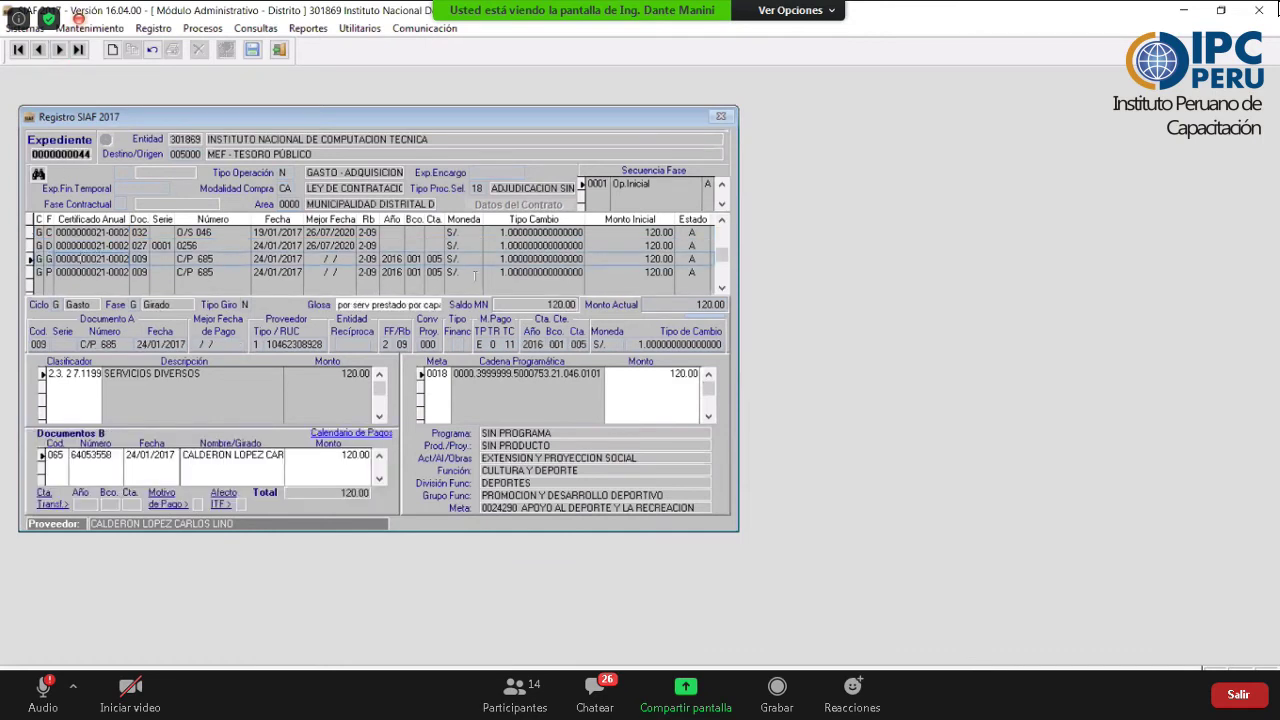
{"action": "left_click", "coordinate": [40, 50]}
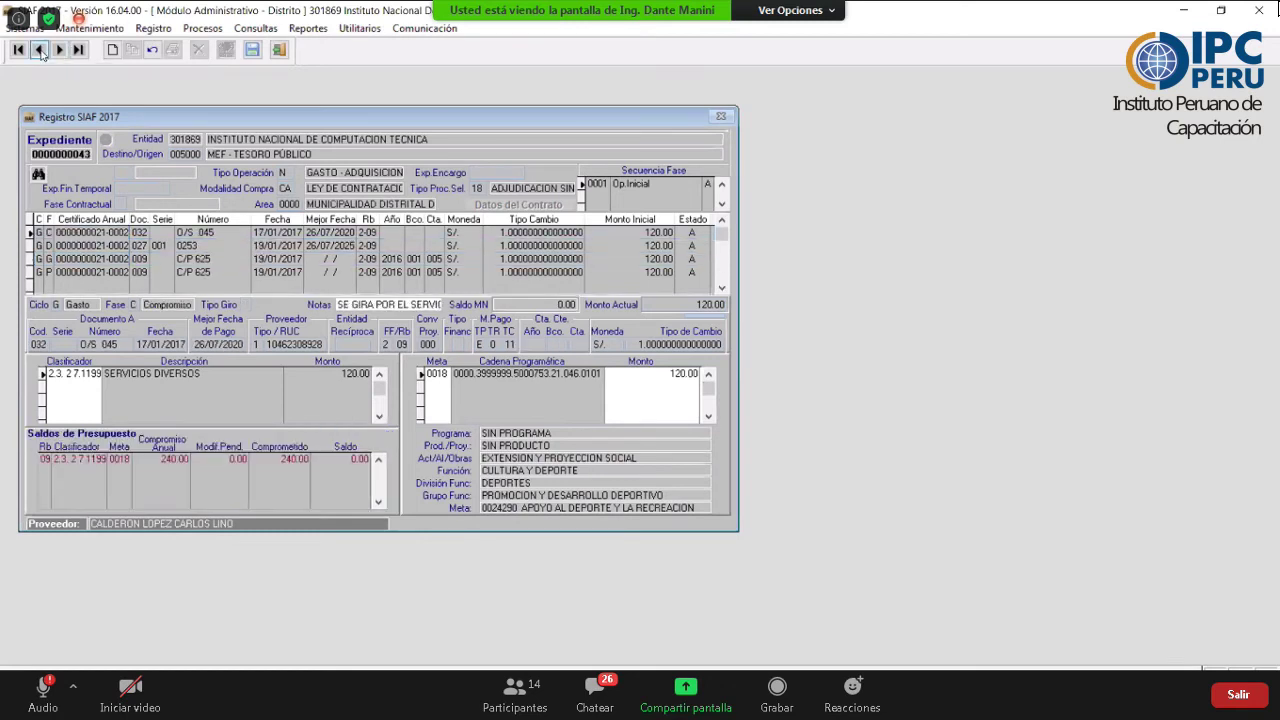
{"action": "left_click", "coordinate": [40, 50]}
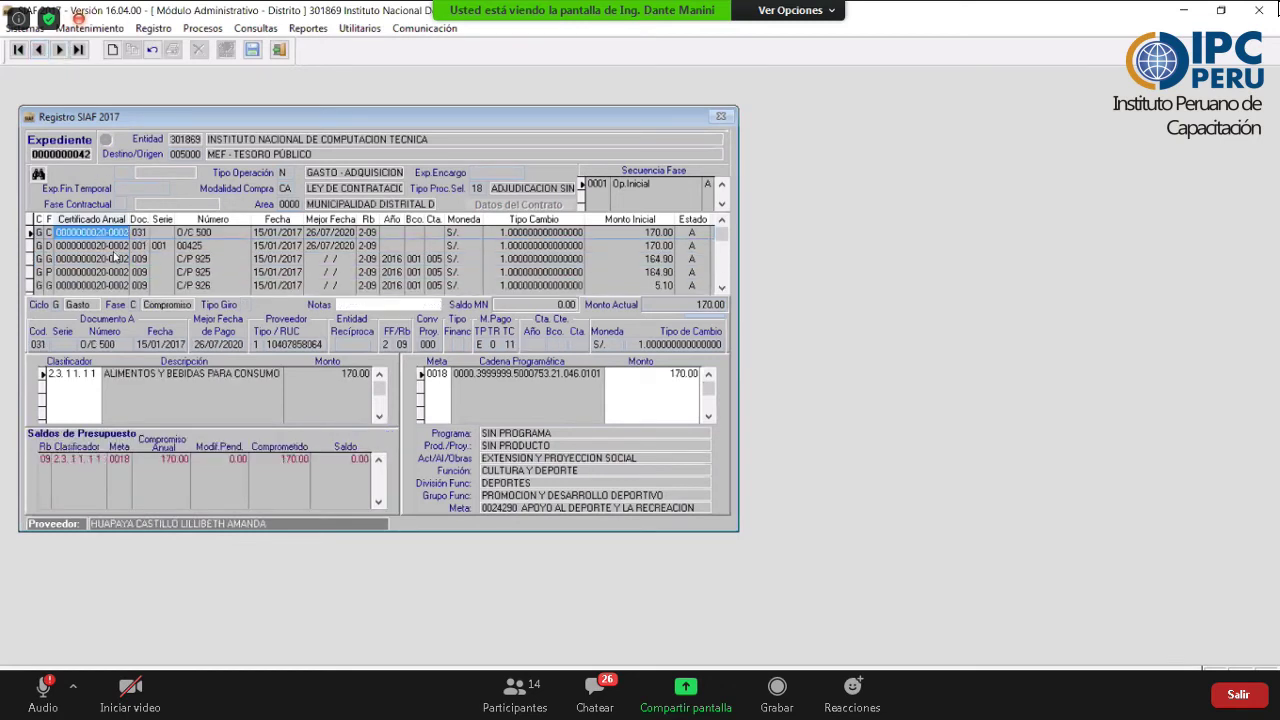
{"action": "left_click", "coordinate": [113, 249]}
{"action": "scroll", "coordinate": [115, 256], "scroll_direction": "down", "scroll_amount": 3}
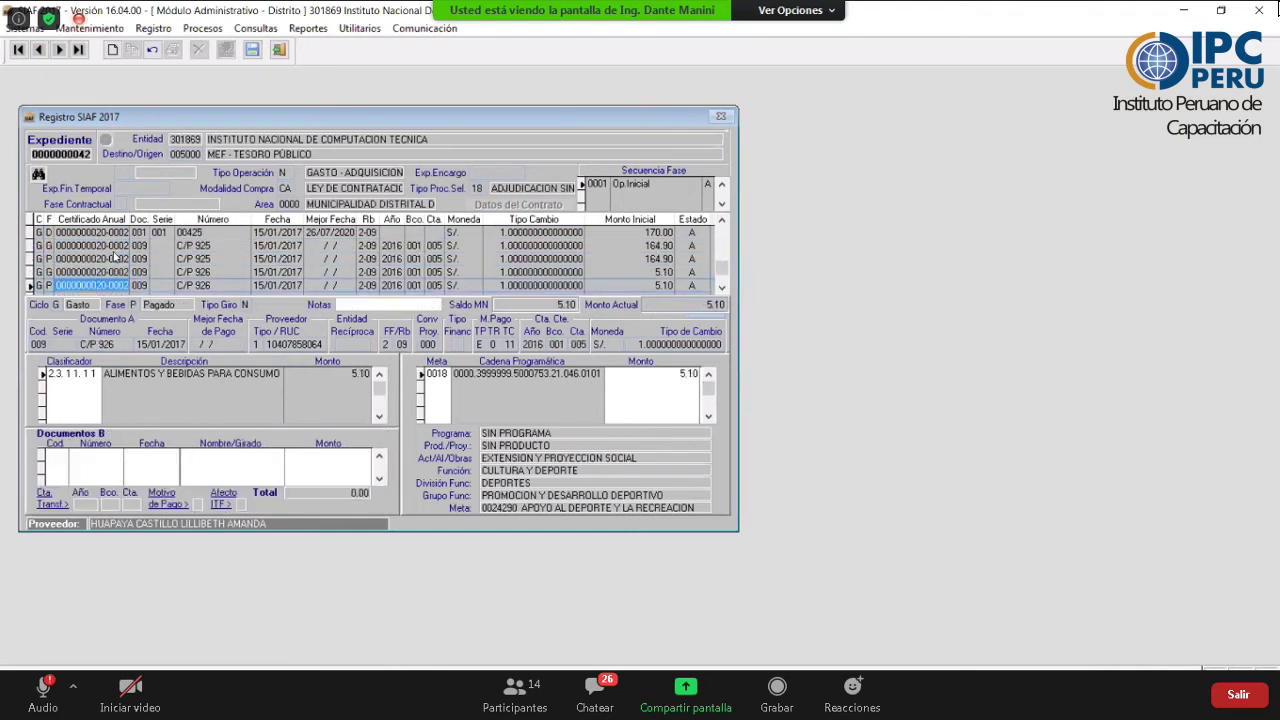
{"action": "scroll", "coordinate": [115, 256], "scroll_direction": "up", "scroll_amount": 3}
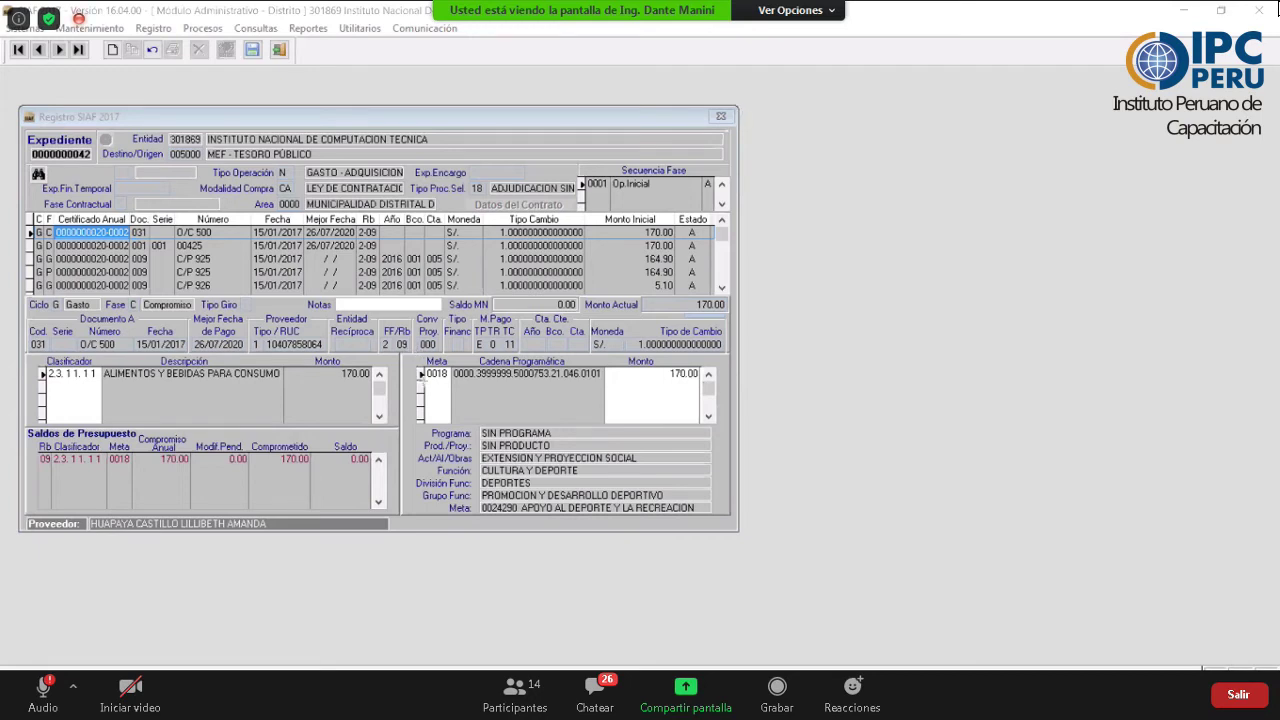
{"action": "mouse_move", "coordinate": [418, 352]}
{"action": "left_mouse_down"}
{"action": "mouse_move", "coordinate": [424, 380]}
{"action": "mouse_move", "coordinate": [733, 383]}
{"action": "left_mouse_up"}
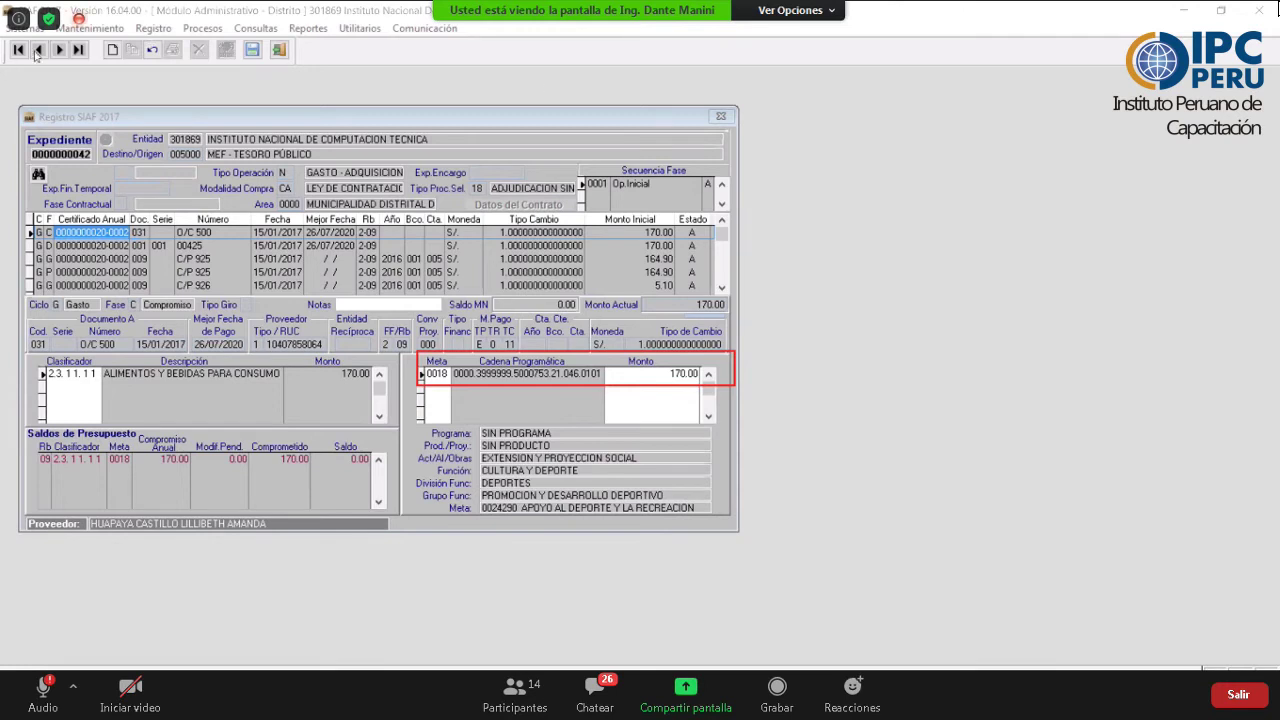
{"action": "left_click", "coordinate": [39, 54]}
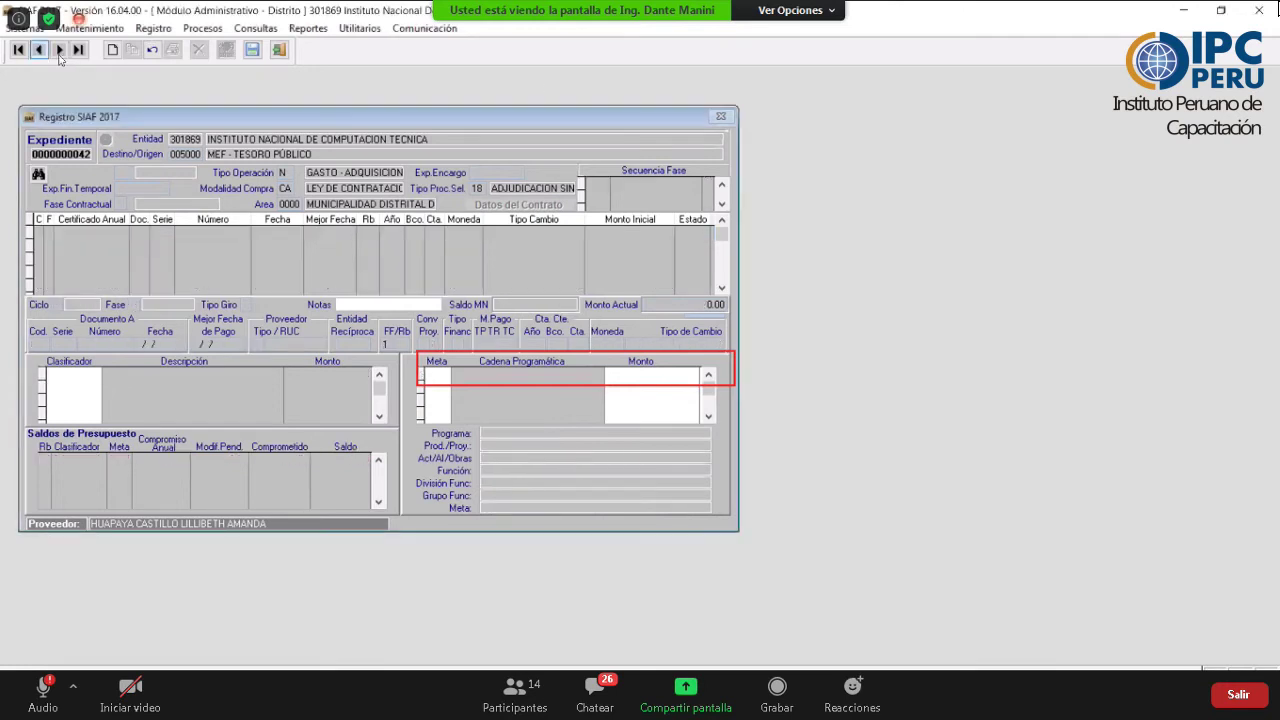
{"action": "left_click", "coordinate": [59, 52]}
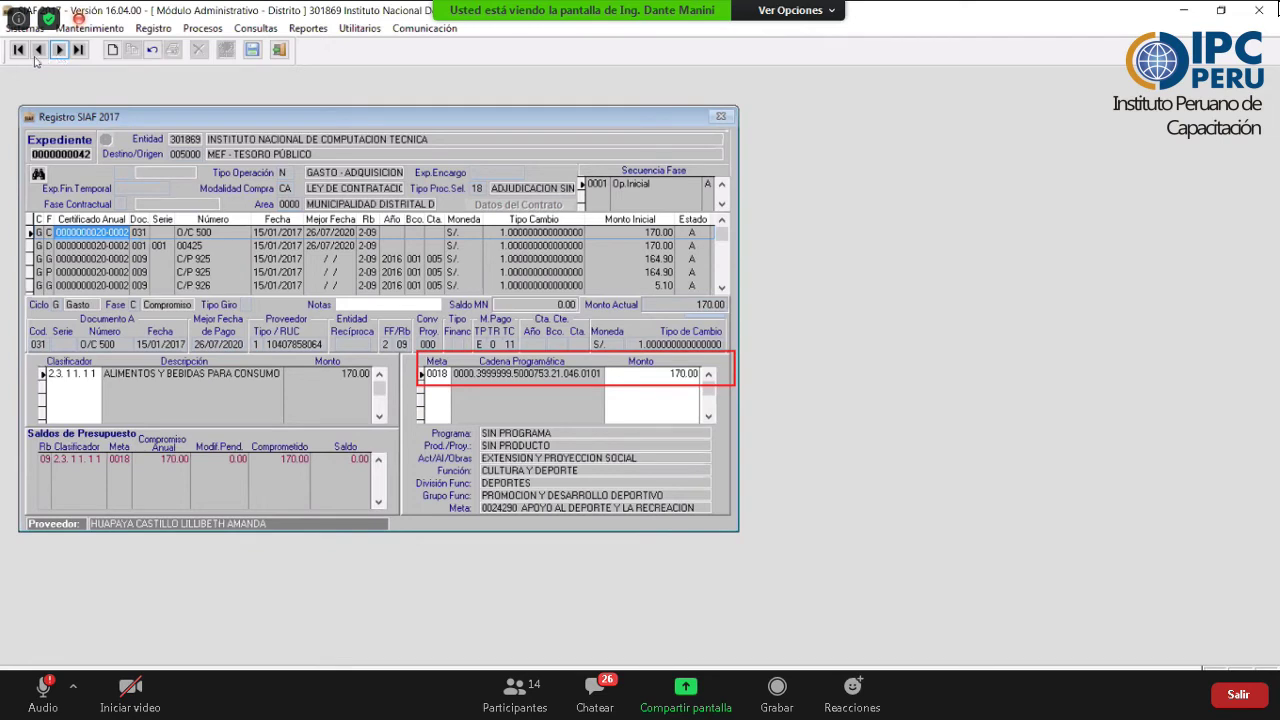
{"action": "left_click", "coordinate": [40, 50]}
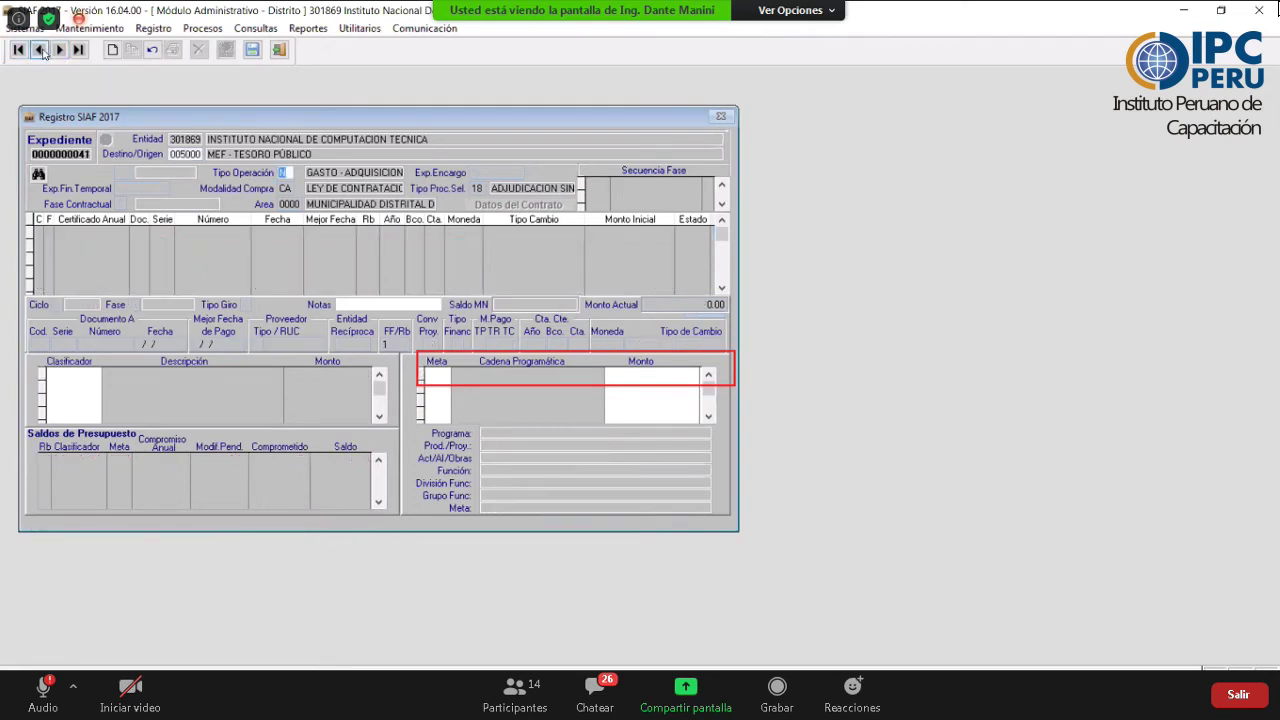
{"action": "left_click", "coordinate": [20, 50]}
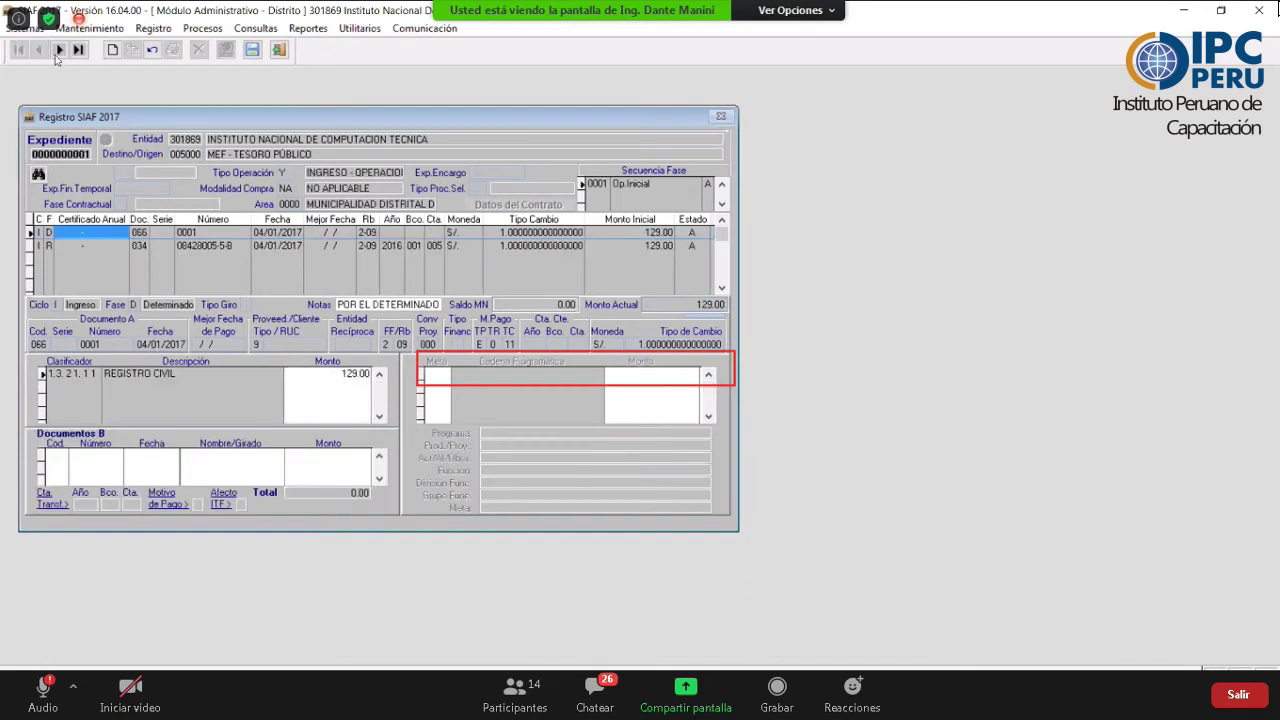
{"action": "left_click", "coordinate": [60, 50]}
{"action": "left_click", "coordinate": [60, 50]}
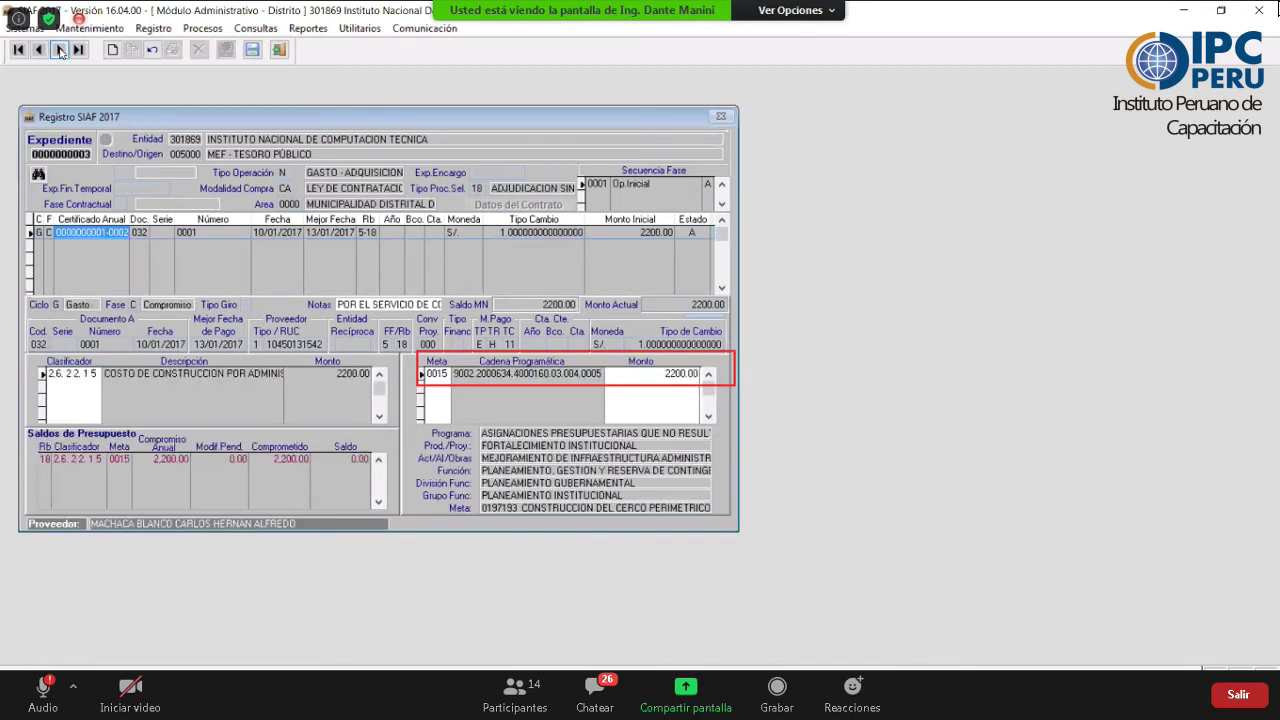
{"action": "left_click", "coordinate": [60, 50]}
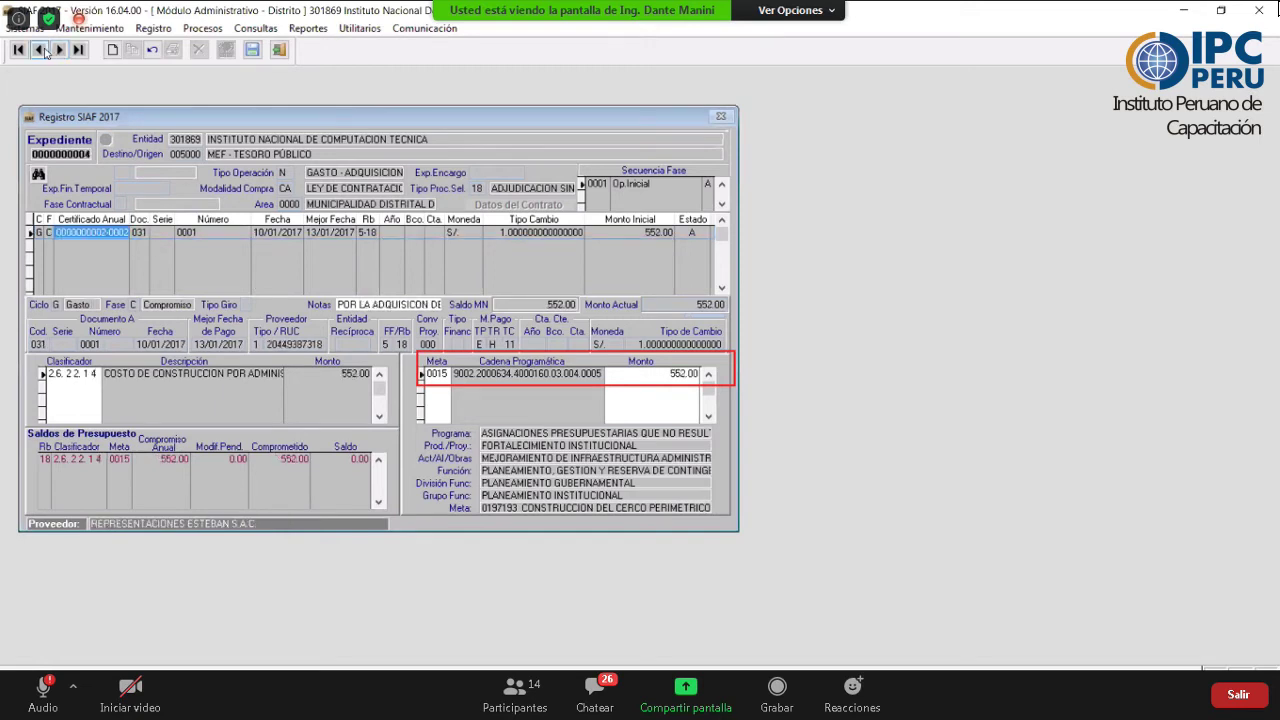
{"action": "left_click", "coordinate": [42, 50]}
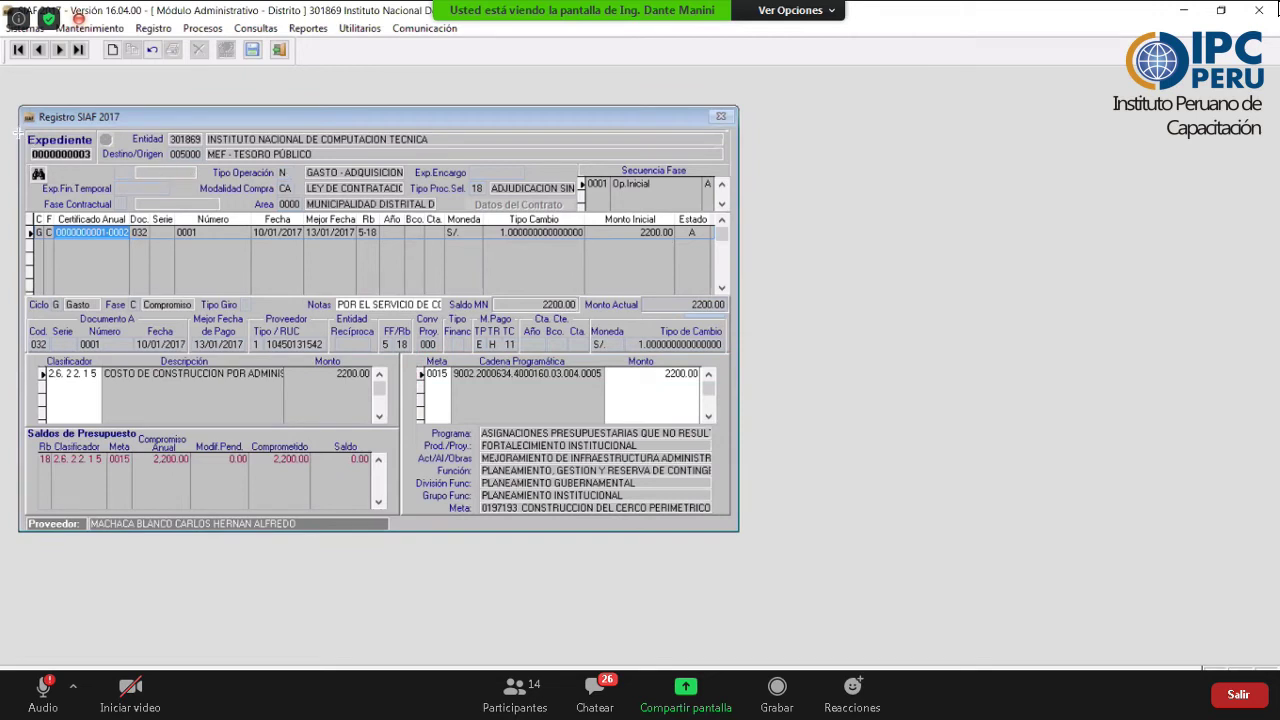
{"action": "mouse_move", "coordinate": [17, 127]}
{"action": "left_mouse_down"}
{"action": "mouse_move", "coordinate": [46, 179]}
{"action": "mouse_move", "coordinate": [96, 166]}
{"action": "mouse_move", "coordinate": [98, 177]}
{"action": "mouse_move", "coordinate": [96, 165]}
{"action": "left_mouse_up"}
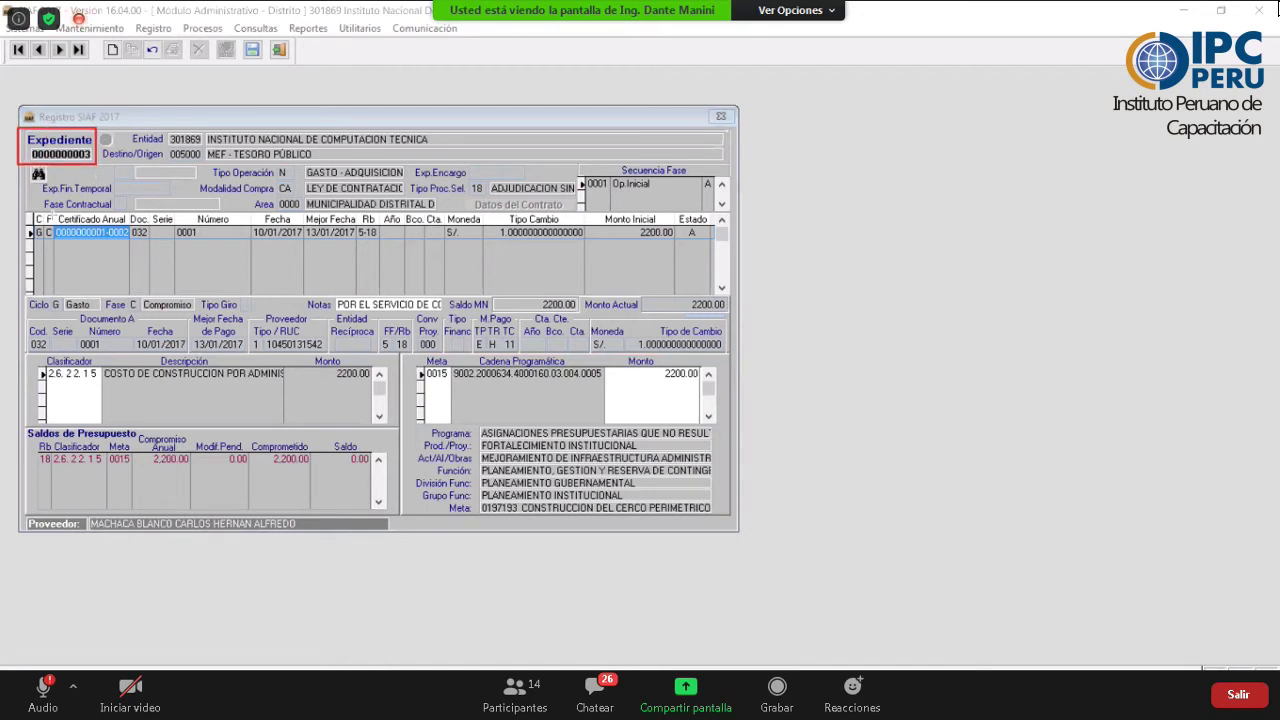
{"action": "left_click_drag", "start_coordinate": [52, 212], "coordinate": [132, 243]}
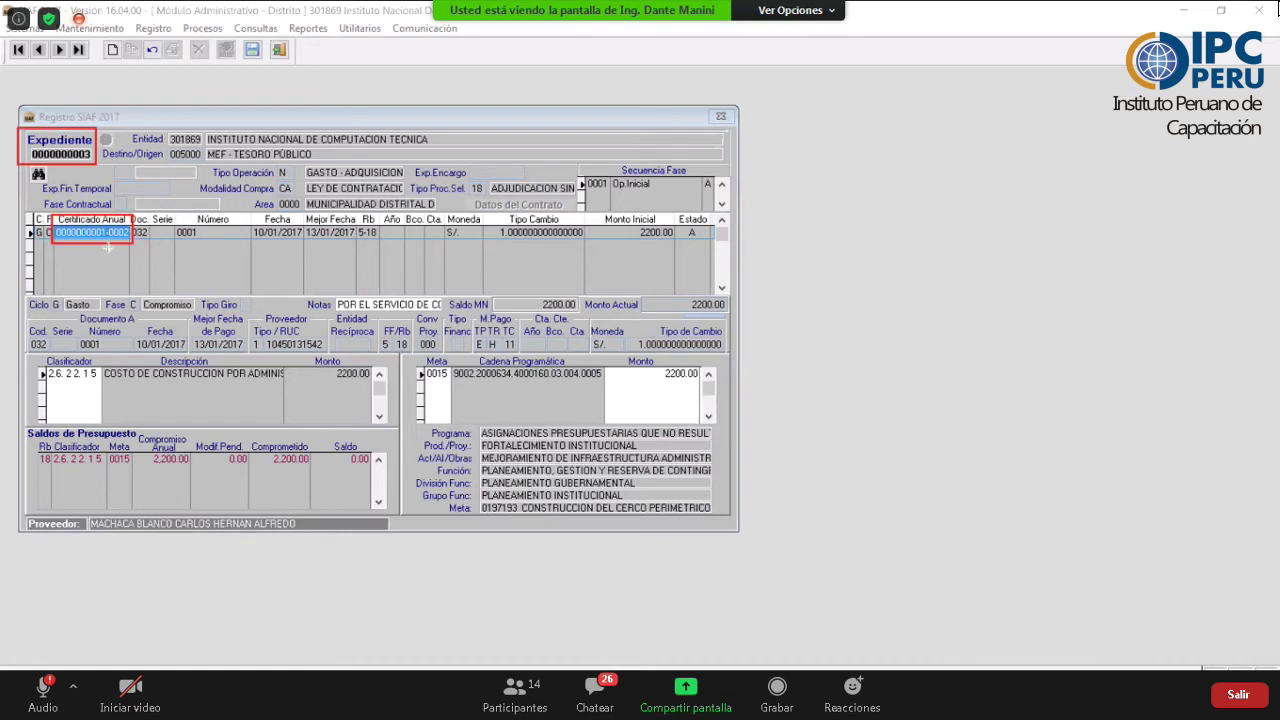
{"action": "left_click_drag", "start_coordinate": [87, 343], "coordinate": [105, 245]}
{"action": "left_click", "coordinate": [116, 242]}
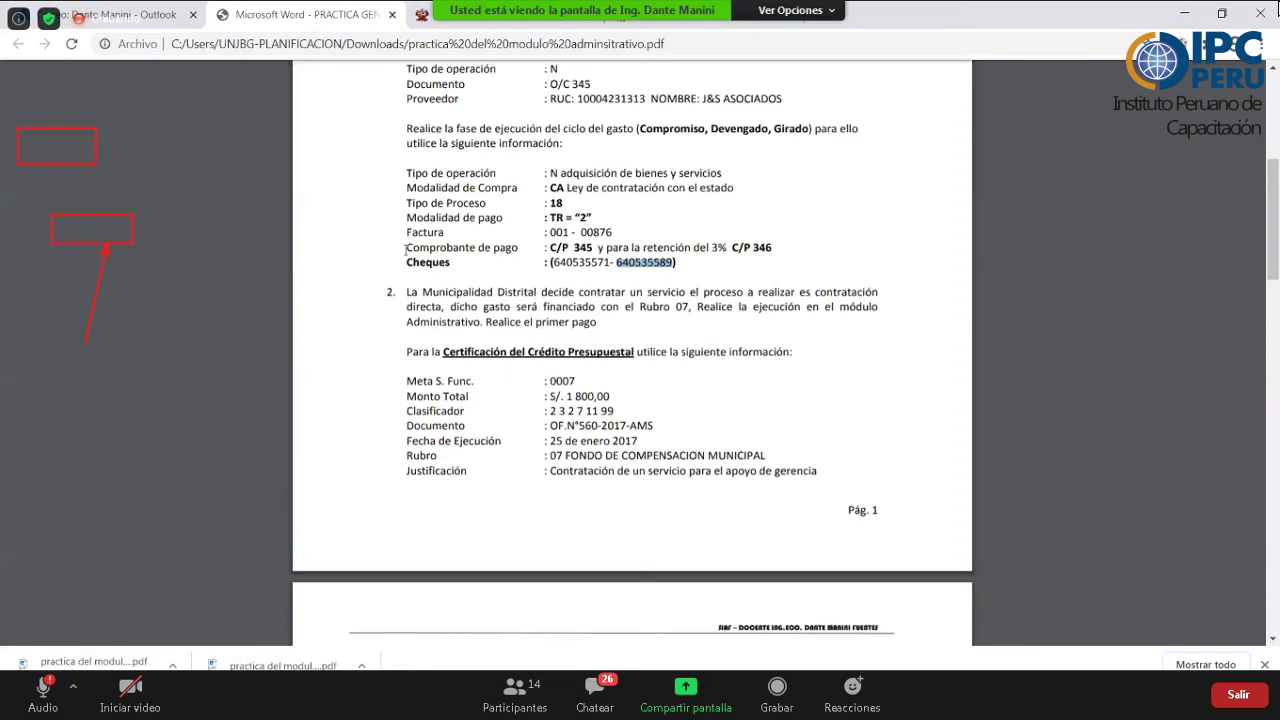
- Go back to the mef.gob.pe home page and open Consulta de Expedientes - SIAF
{"action": "key", "text": "ctrl+Tab"}
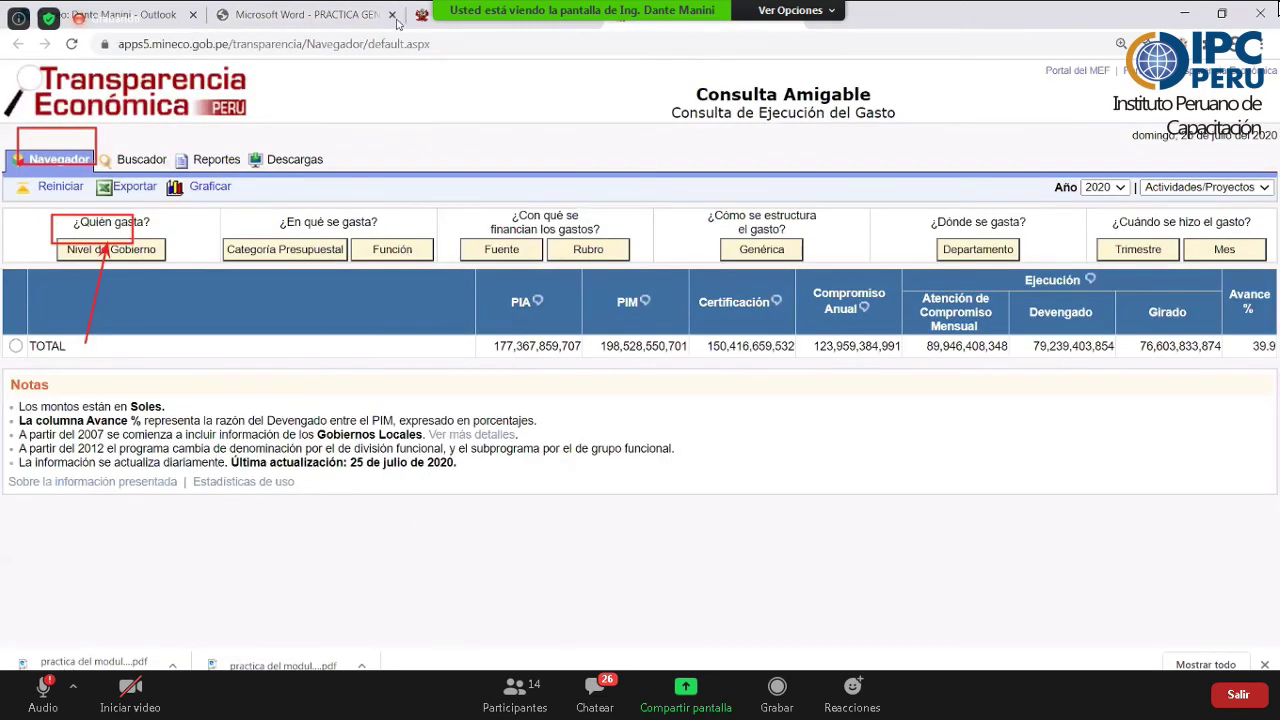
{"action": "key", "text": "alt+Left"}
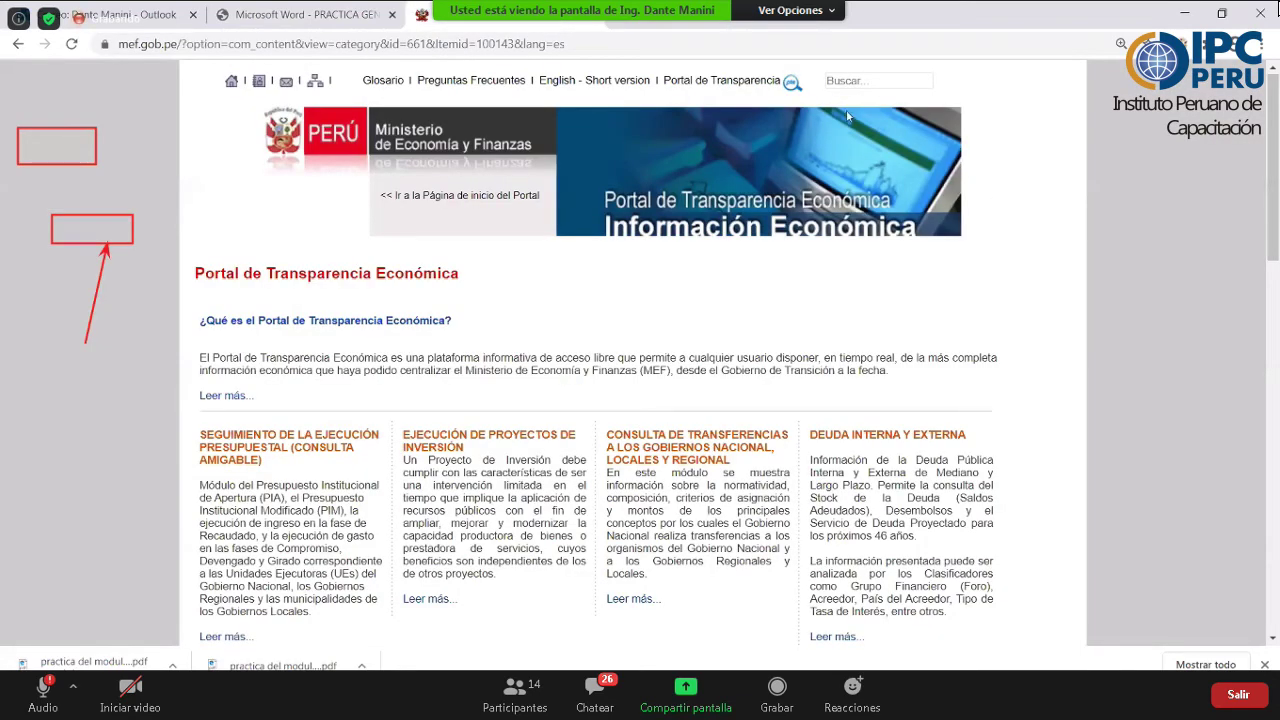
{"action": "key", "text": "alt+Left"}
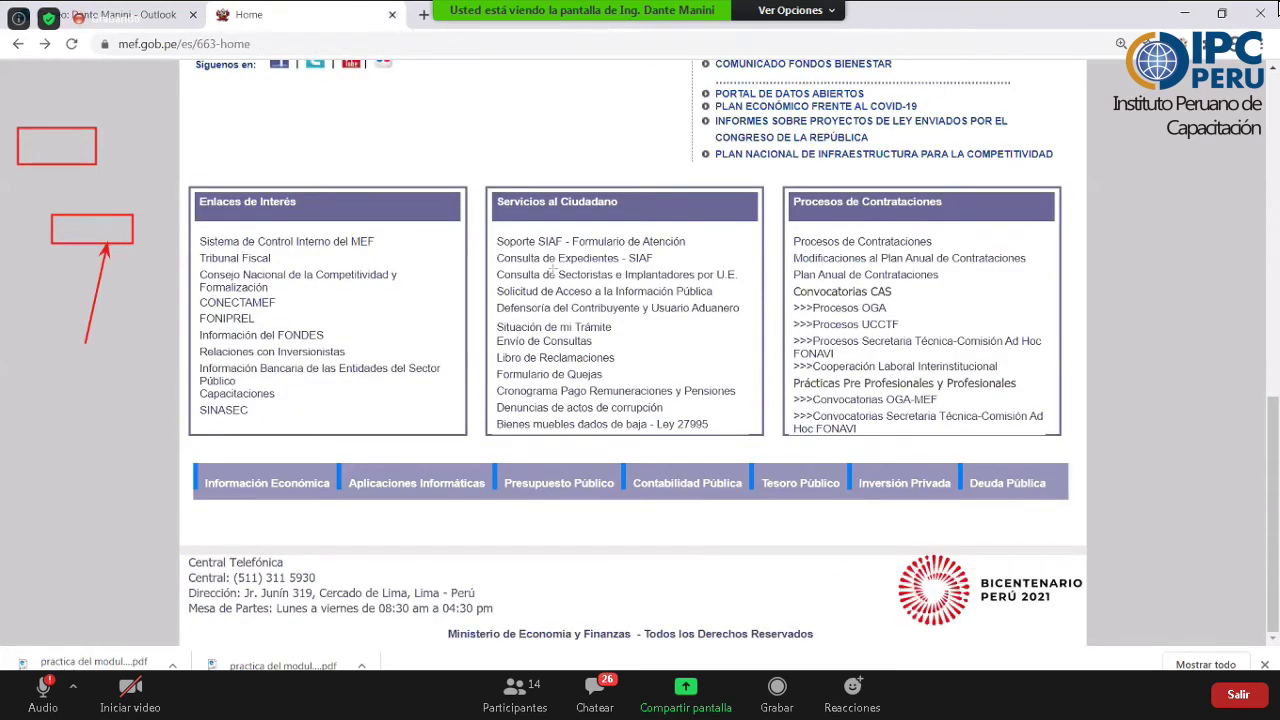
{"action": "left_click_drag", "start_coordinate": [497, 251], "coordinate": [664, 267]}
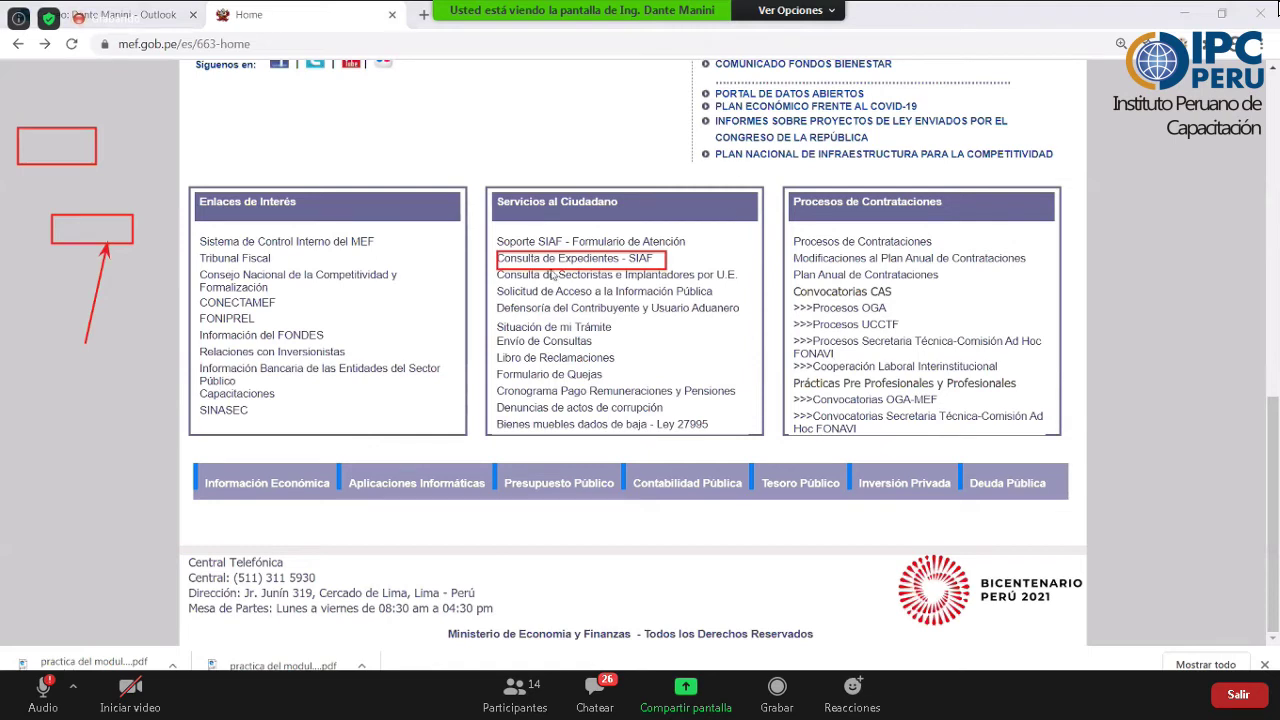
{"action": "left_click", "coordinate": [538, 265]}
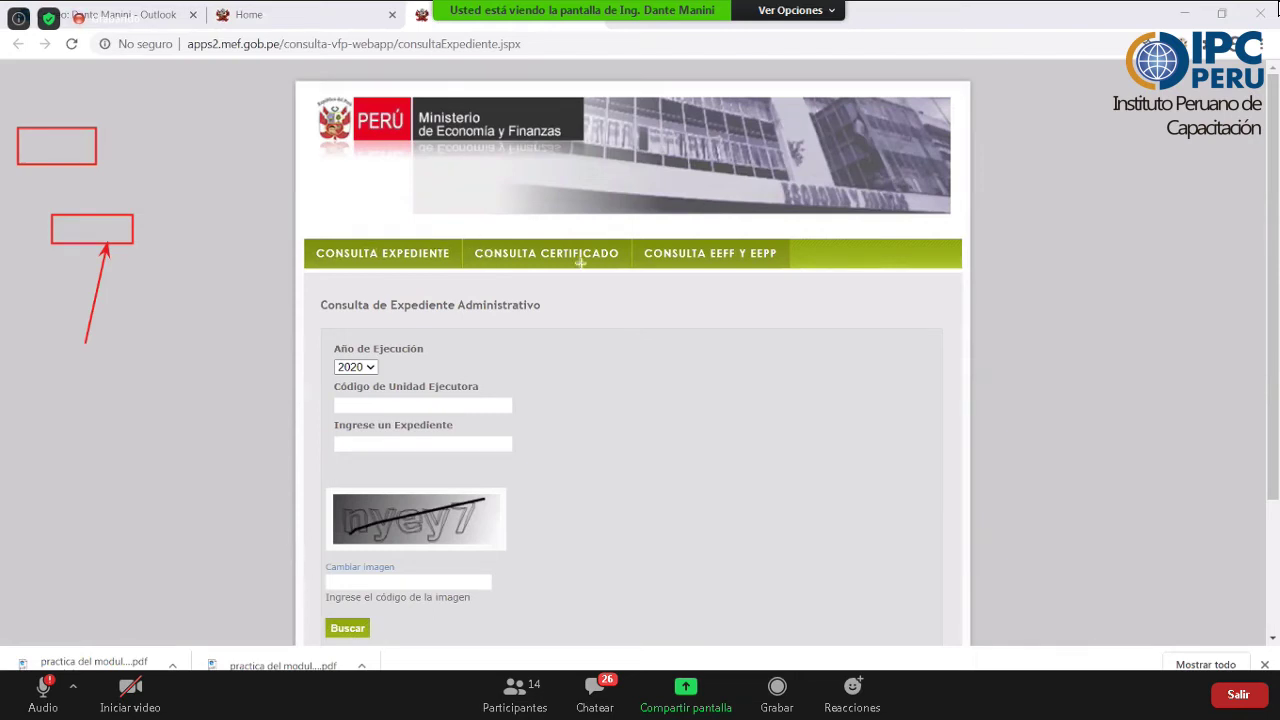
{"action": "left_click_drag", "start_coordinate": [630, 268], "coordinate": [471, 240]}
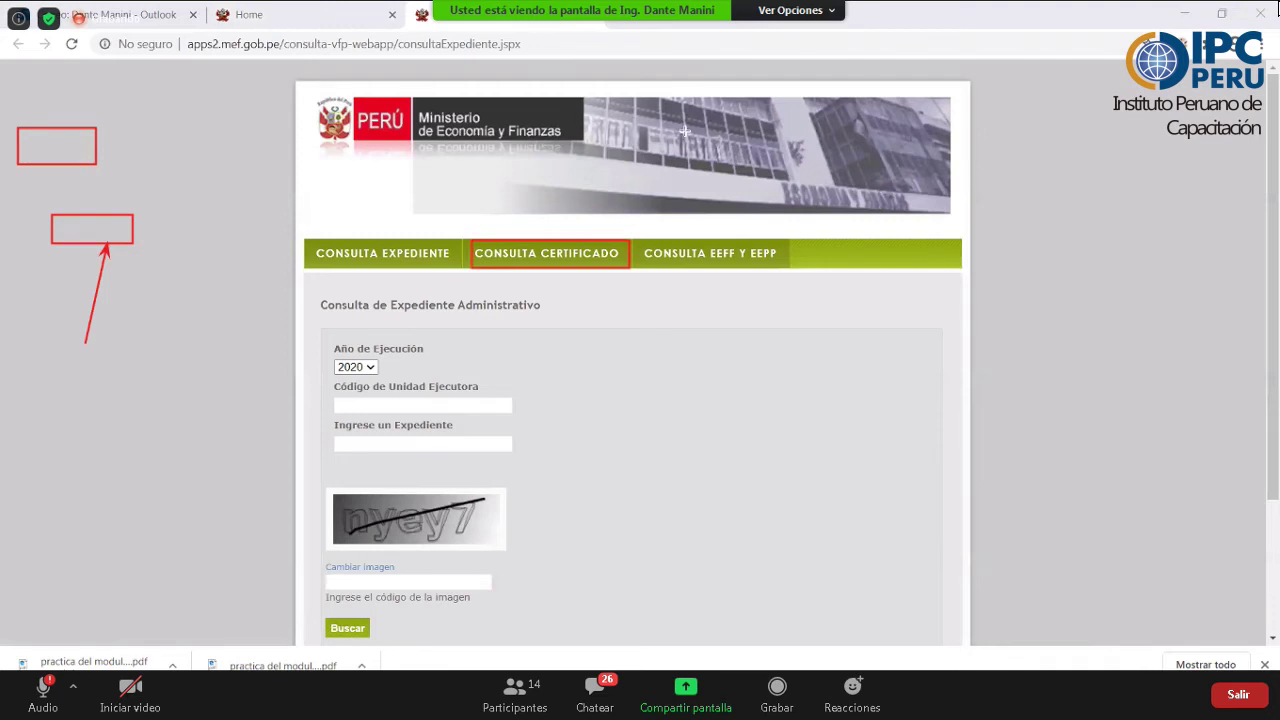
- Open Consulta Certificado with execution year 2017, checking the unit code in Registro SIAF 2017
{"action": "left_click", "coordinate": [512, 258]}
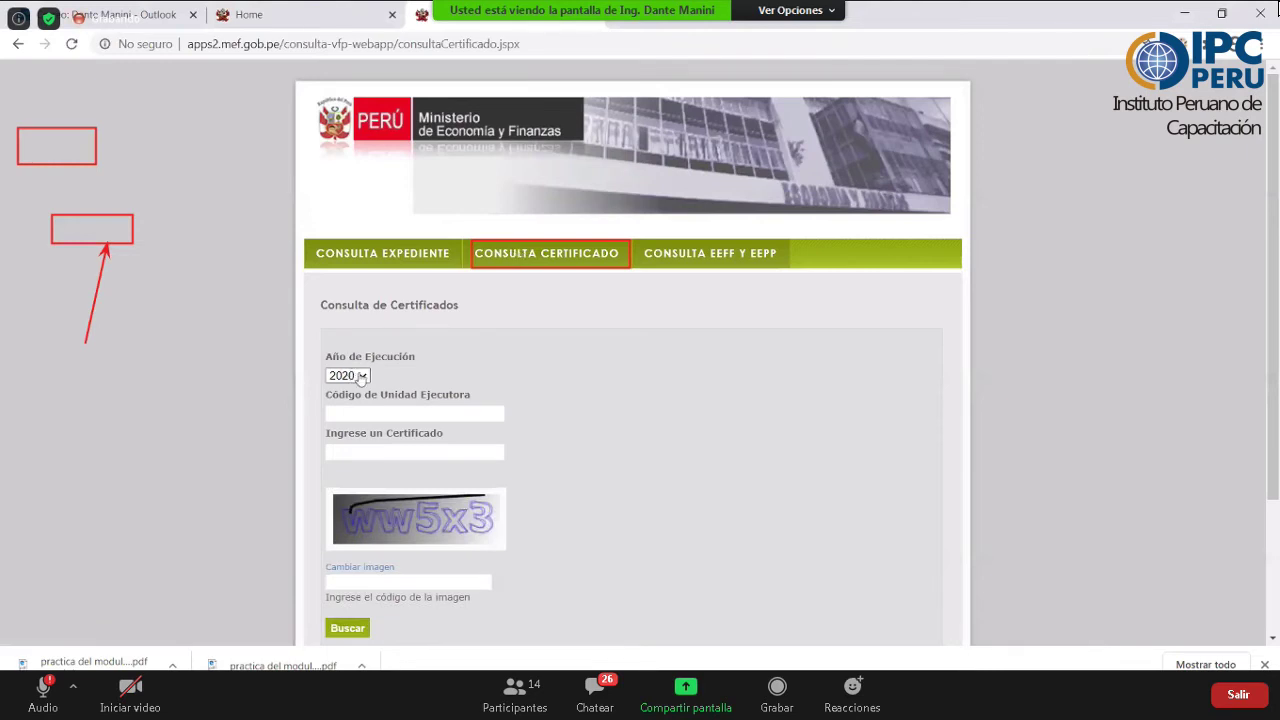
{"action": "left_click", "coordinate": [361, 377]}
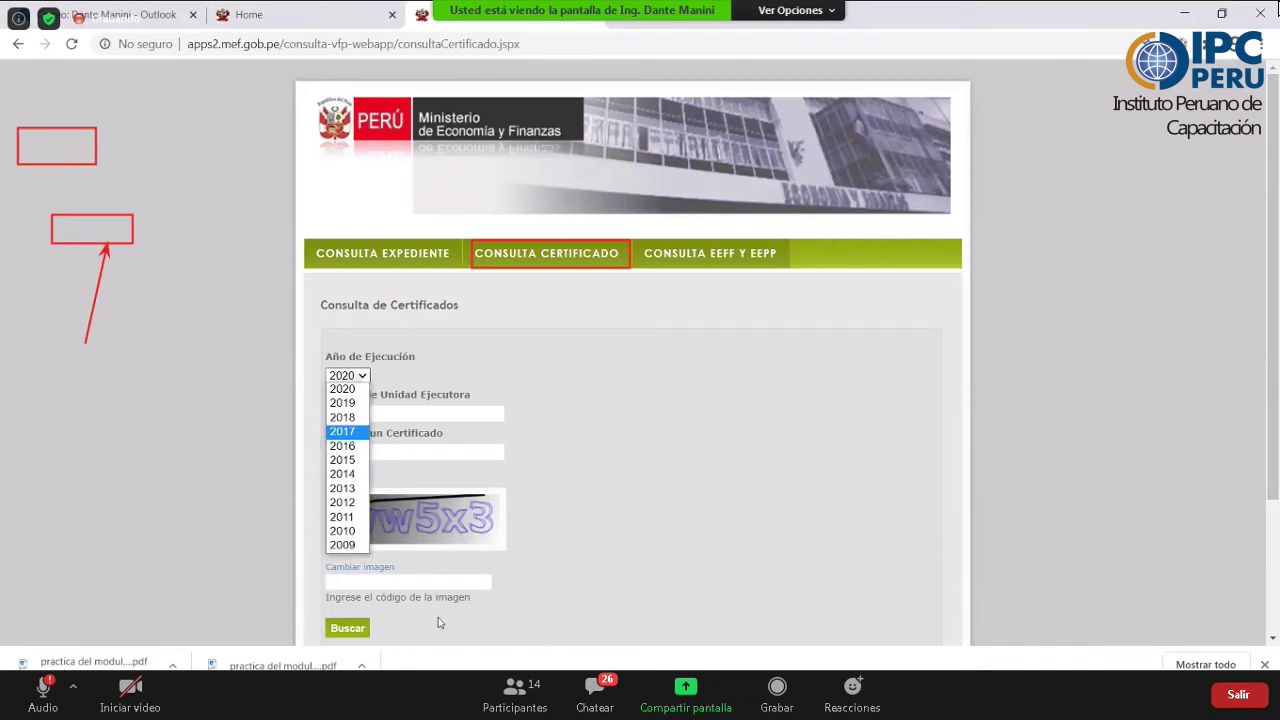
{"action": "key", "text": "Tab"}
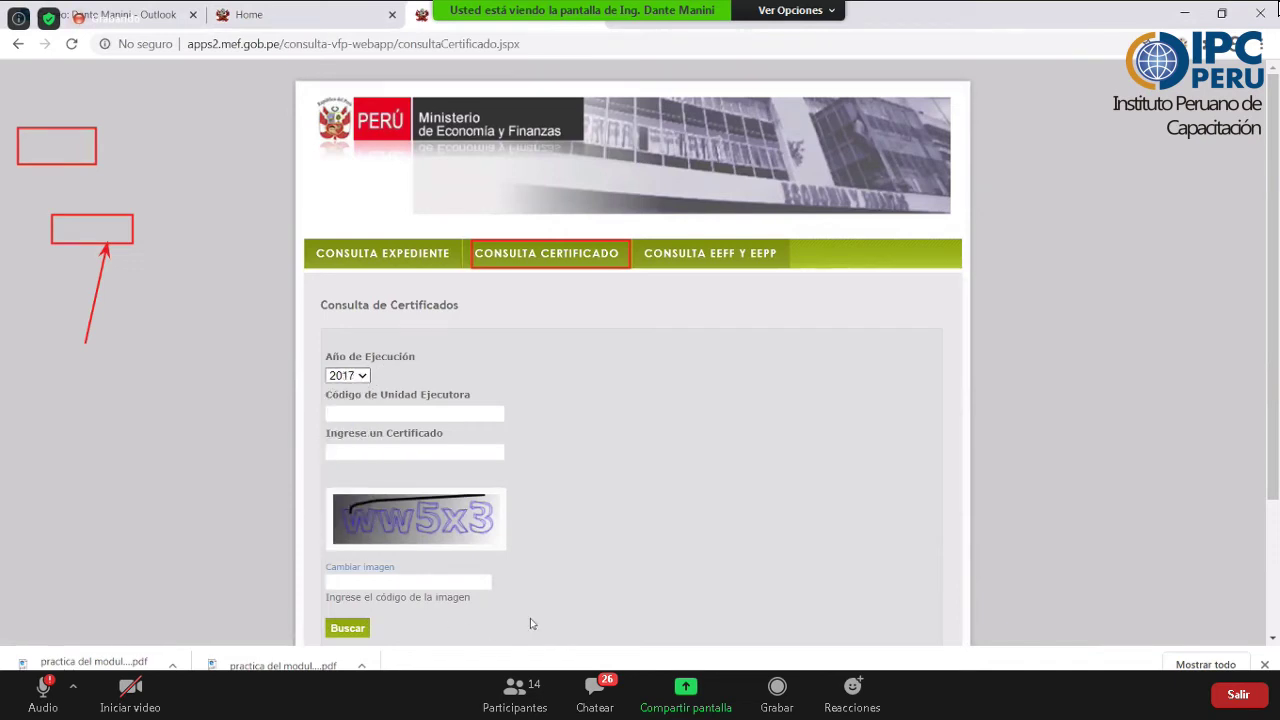
{"action": "left_click", "coordinate": [480, 706]}
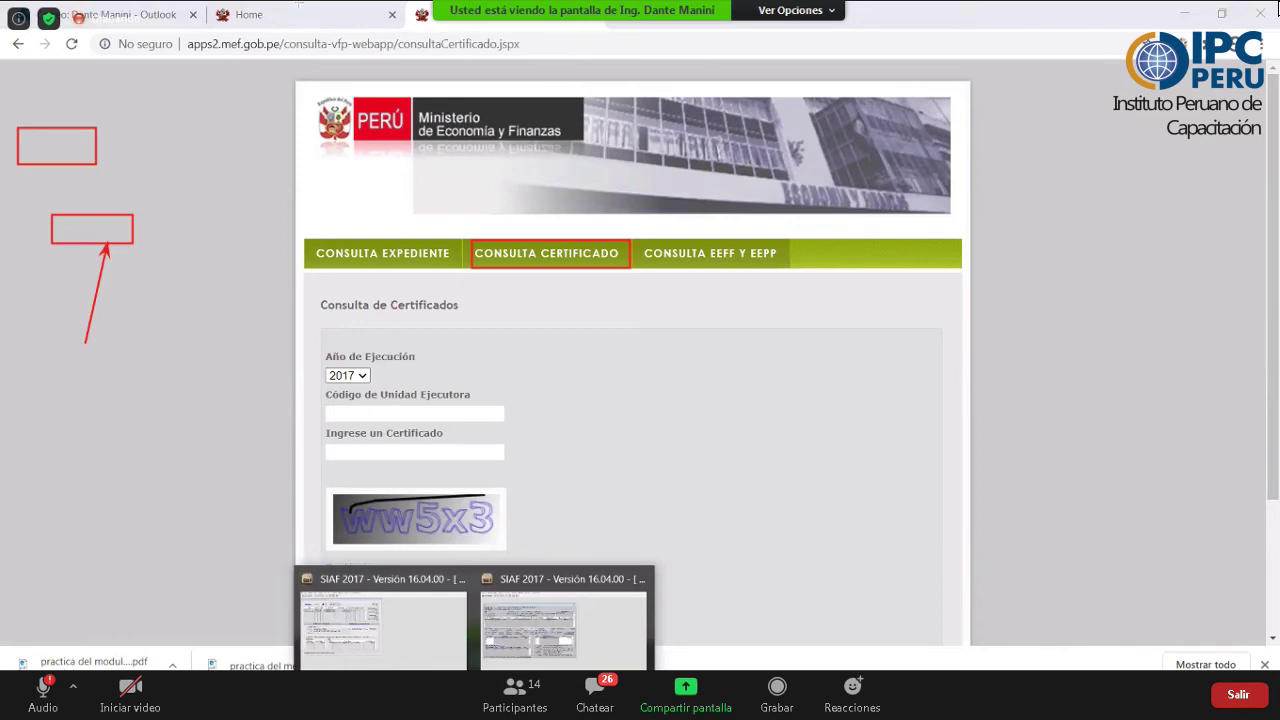
{"action": "left_click", "coordinate": [563, 625]}
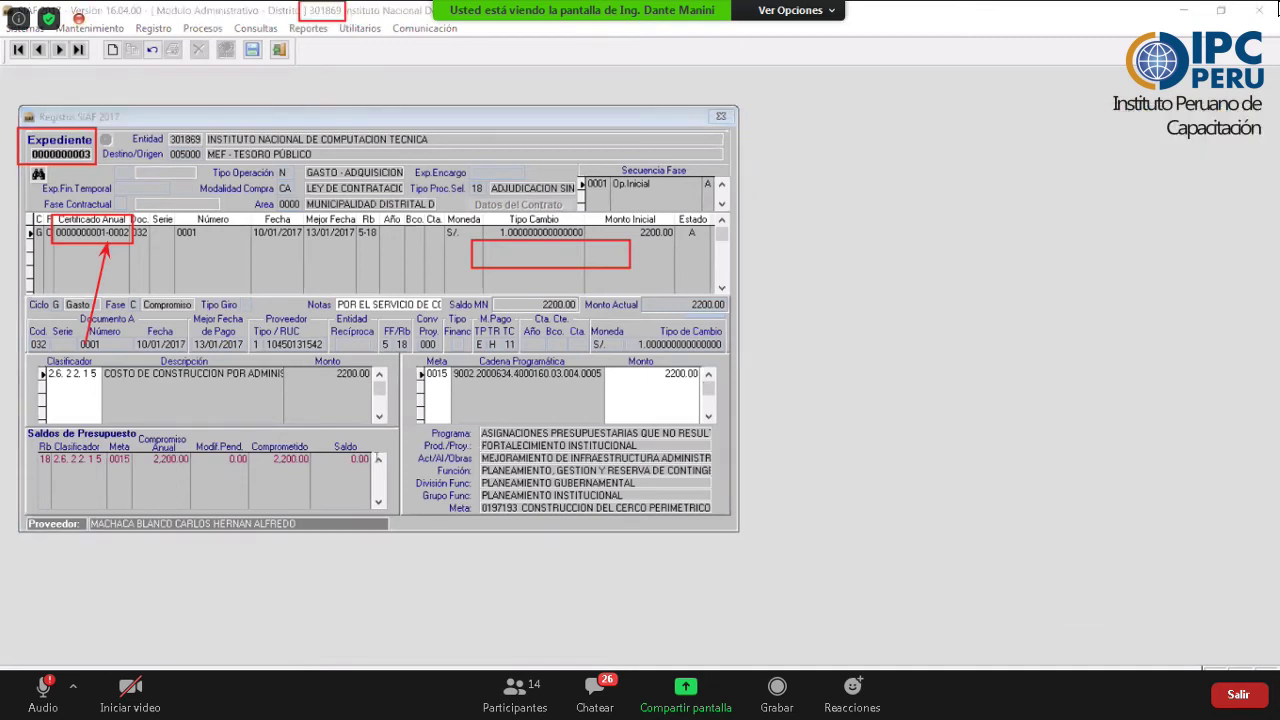
{"action": "key", "text": "alt+Tab"}
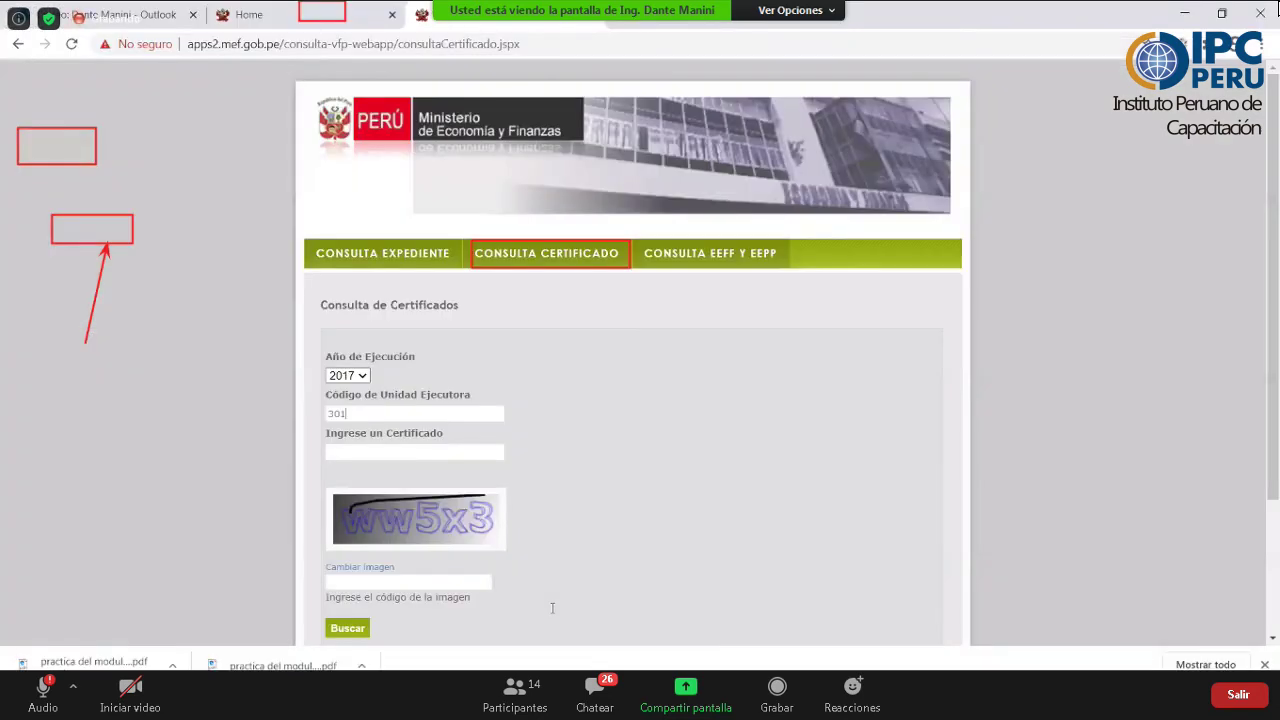
- Search certificate 1 for executing unit 301869, entering a readable verification code
{"action": "type", "text": "869"}
{"action": "left_click", "coordinate": [429, 447]}
{"action": "type", "text": "1"}
{"action": "scroll", "coordinate": [390, 420], "scroll_direction": "down", "scroll_amount": 2}
{"action": "left_click", "coordinate": [357, 403]}
{"action": "left_click", "coordinate": [357, 404]}
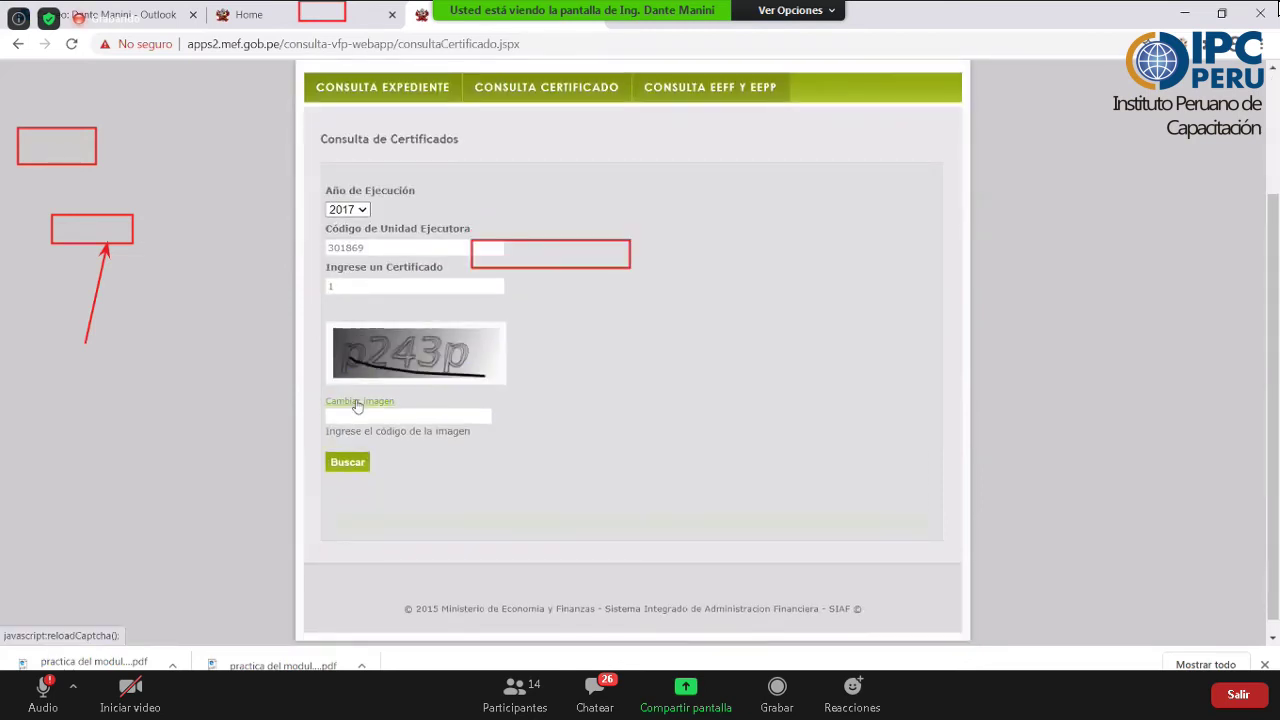
{"action": "left_click", "coordinate": [357, 404]}
{"action": "left_click", "coordinate": [357, 404]}
{"action": "left_click", "coordinate": [357, 404]}
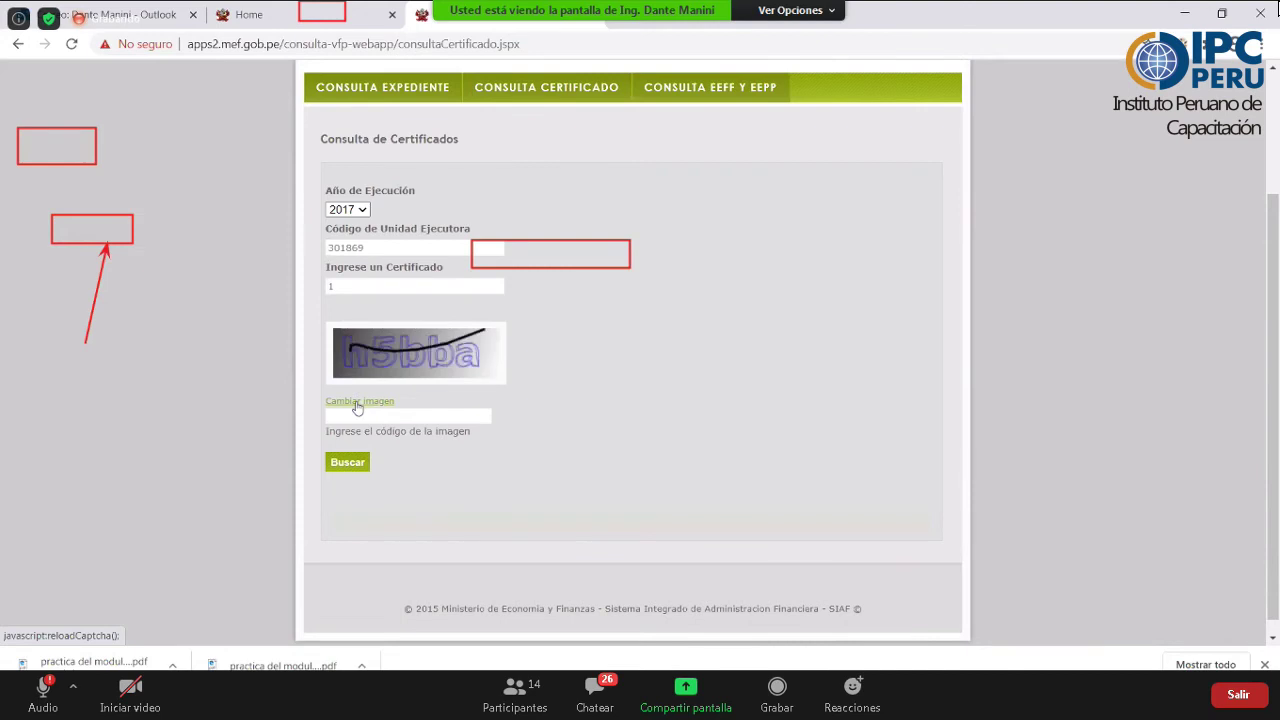
{"action": "left_click", "coordinate": [357, 404]}
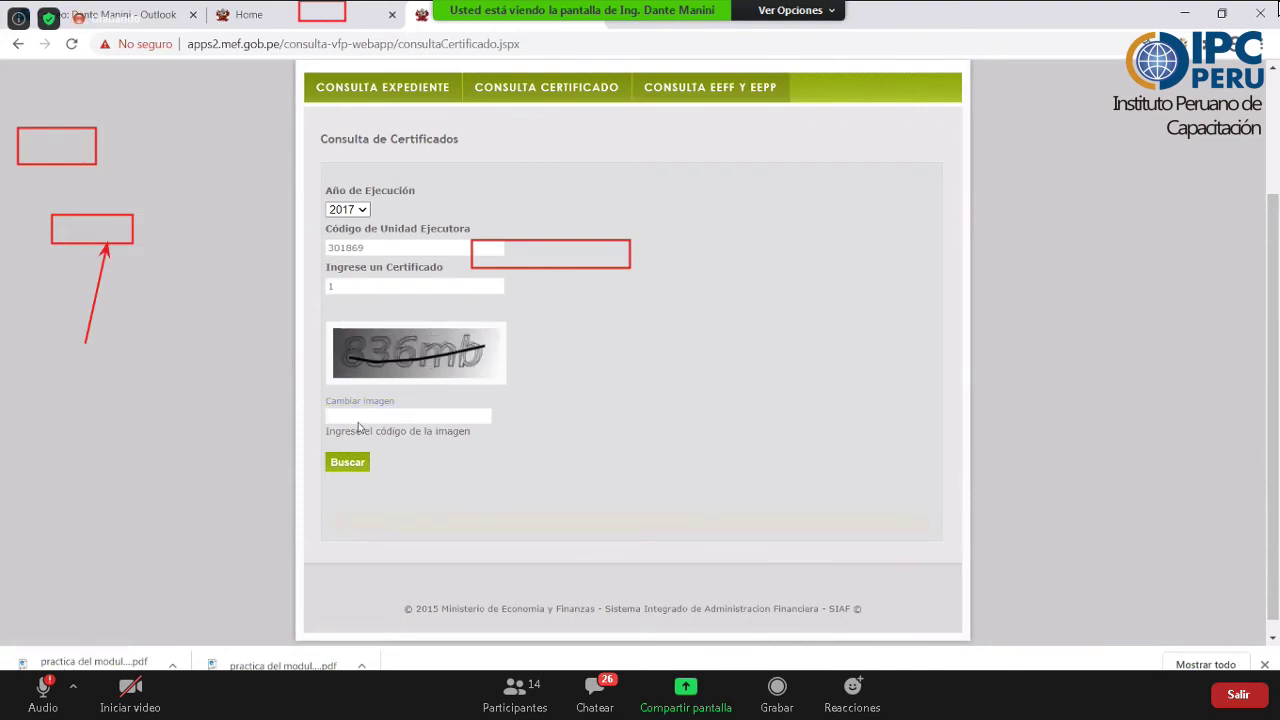
{"action": "left_click", "coordinate": [358, 420]}
{"action": "type", "text": "836Mb"}
{"action": "left_click", "coordinate": [347, 463]}
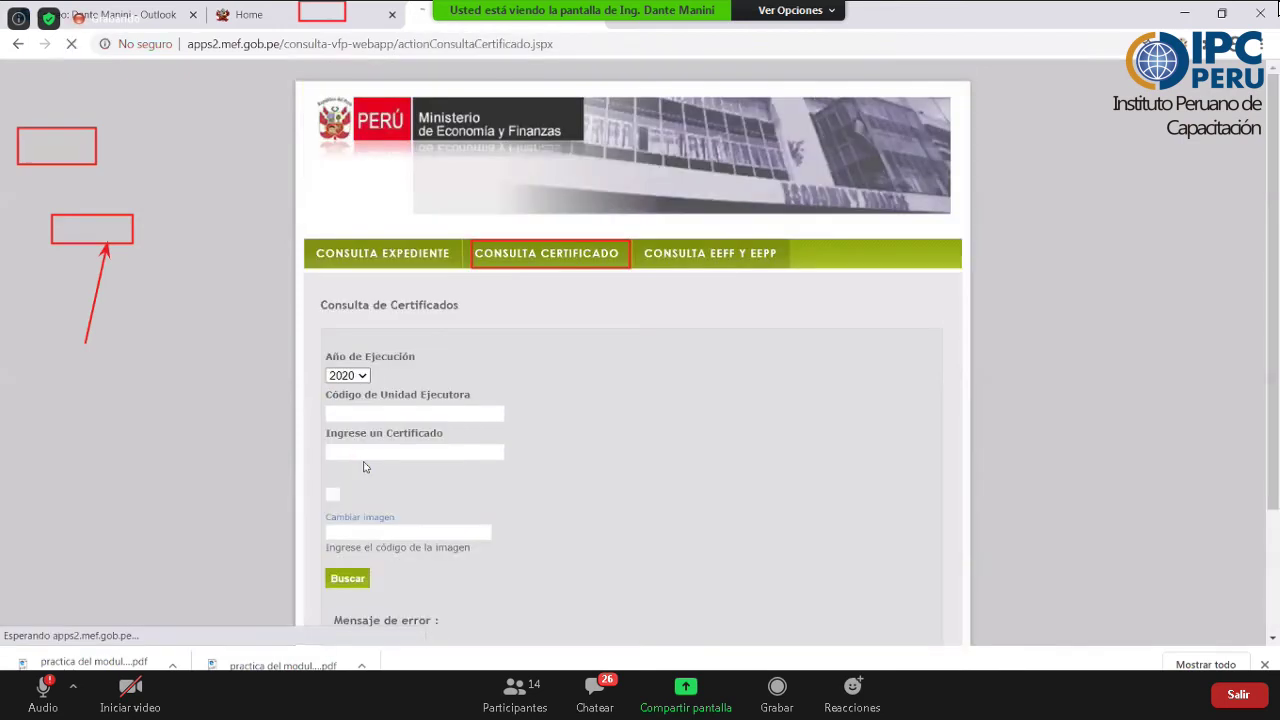
- Reset the form, choose year 2017, and rerun the certificate 1 search with a new verification code
{"action": "left_click", "coordinate": [540, 258]}
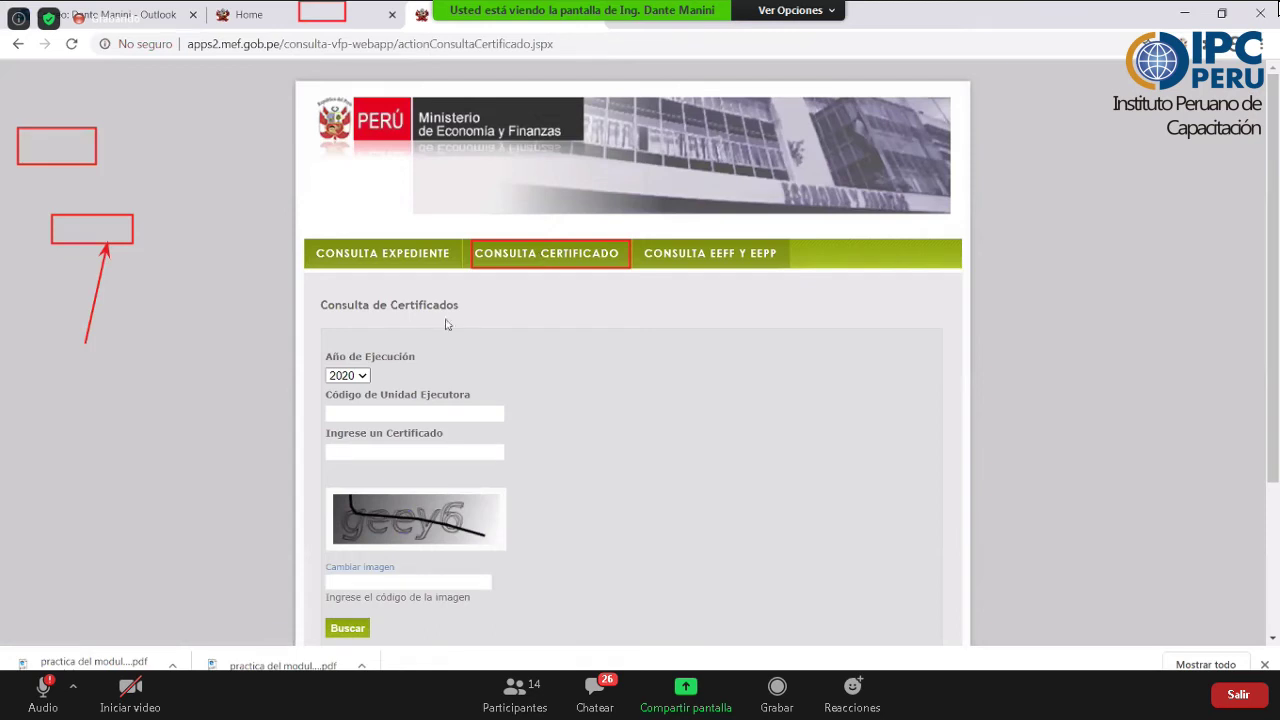
{"action": "left_click", "coordinate": [364, 376]}
{"action": "left_click", "coordinate": [373, 428]}
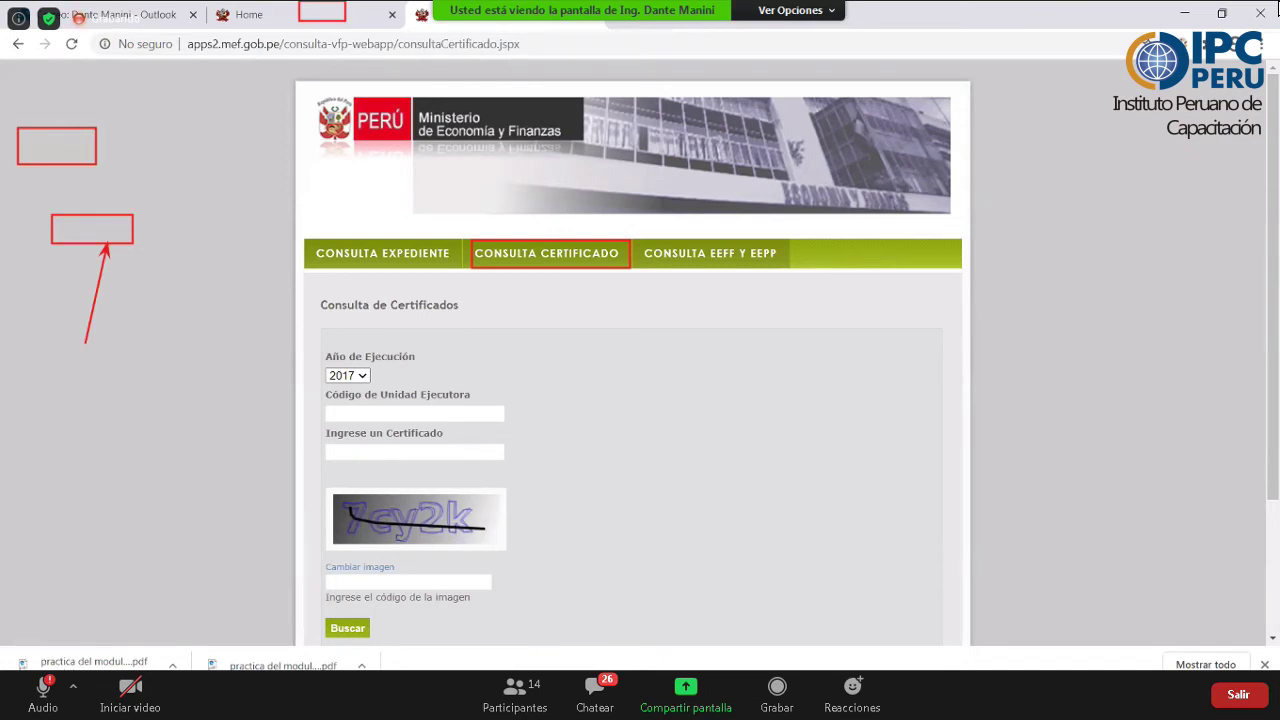
{"action": "key", "text": "alt+Tab"}
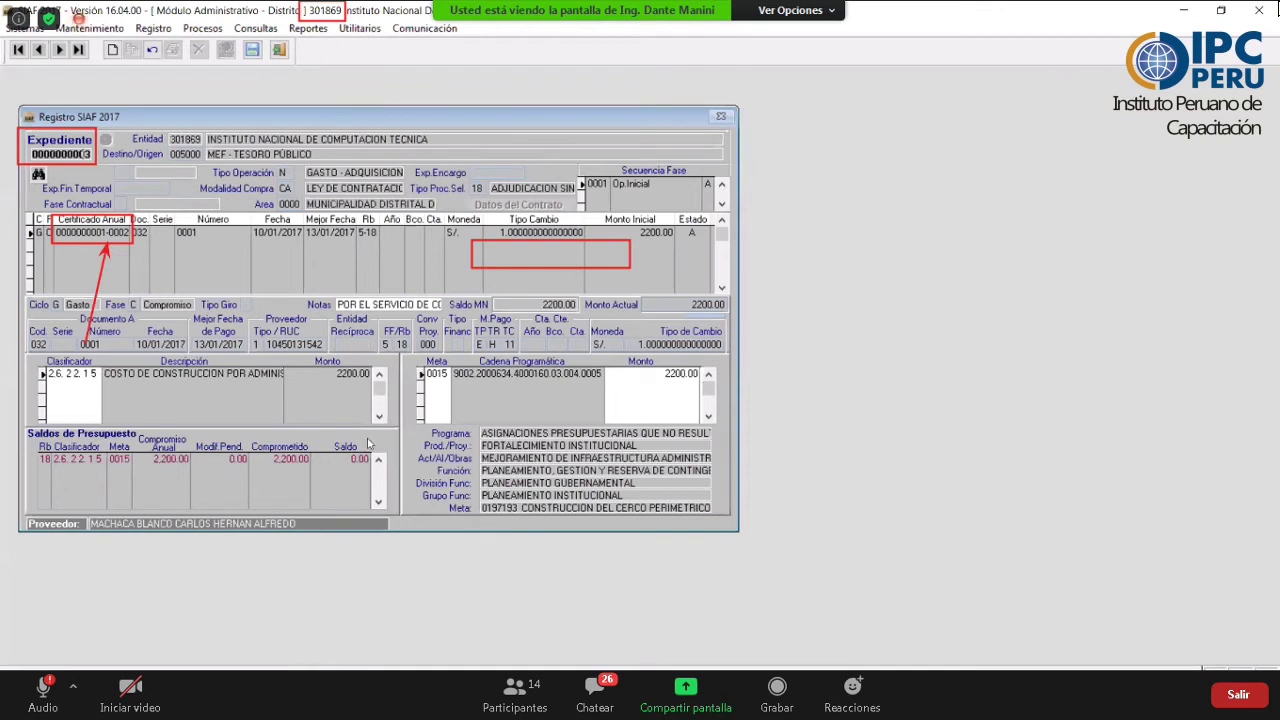
{"action": "key", "text": "alt+Tab"}
{"action": "type", "text": "1"}
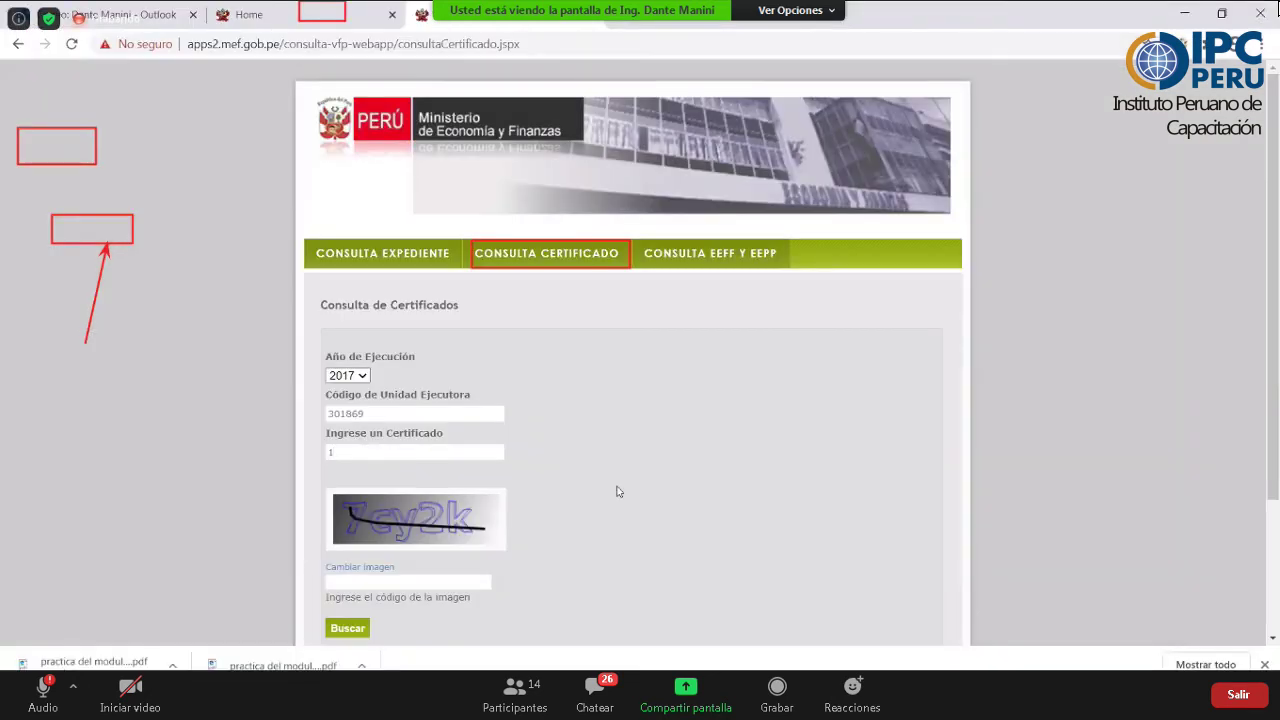
{"action": "scroll", "coordinate": [377, 488], "scroll_direction": "down", "scroll_amount": 1}
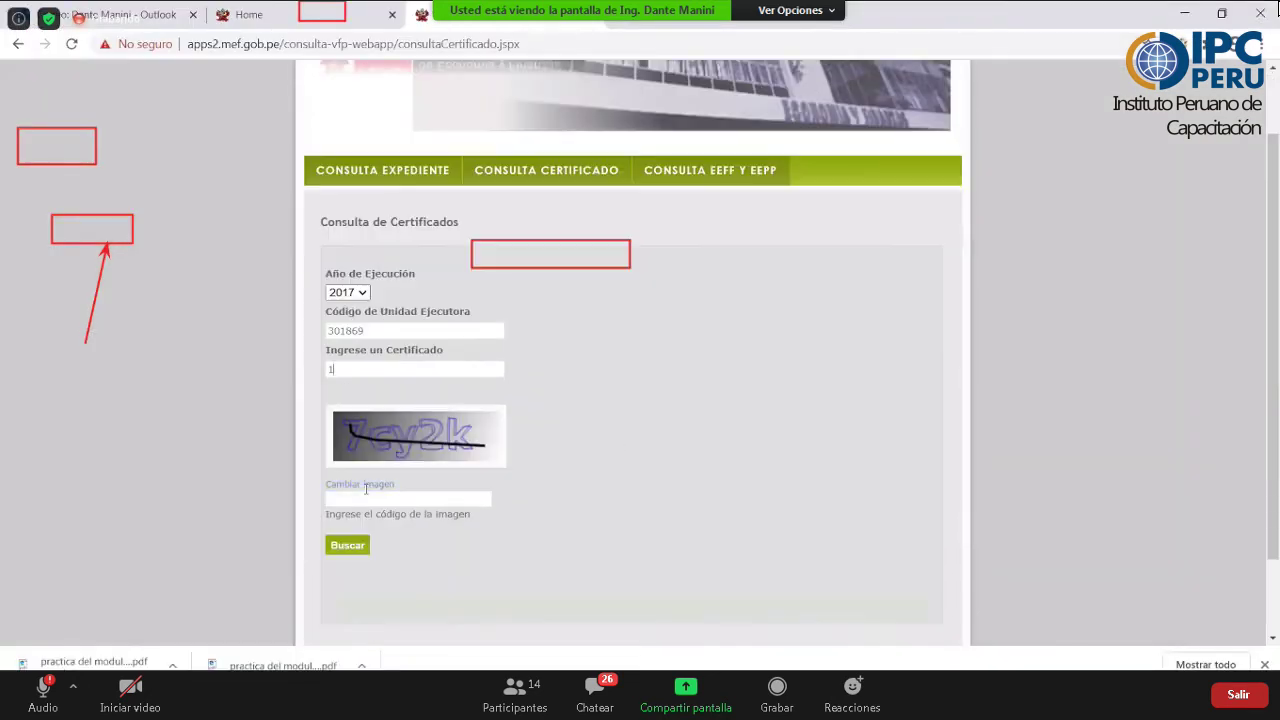
{"action": "left_click", "coordinate": [367, 488]}
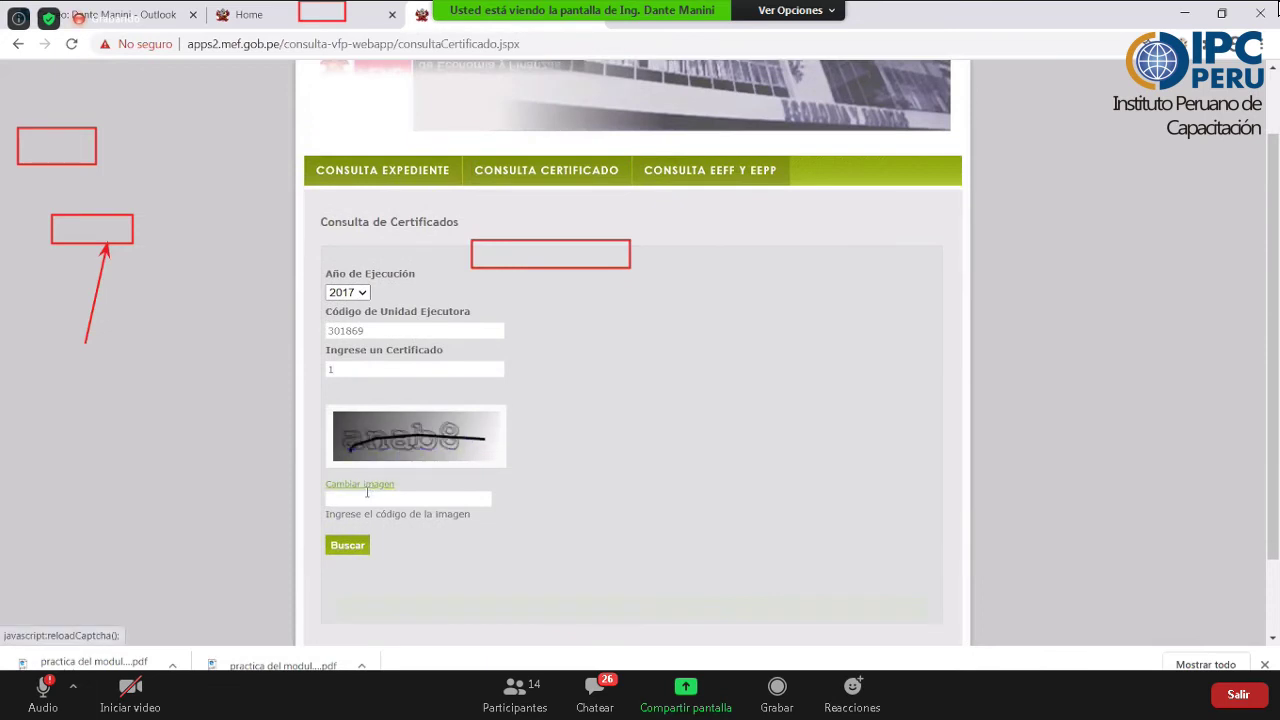
{"action": "left_click", "coordinate": [367, 491]}
{"action": "type", "text": "anab"}
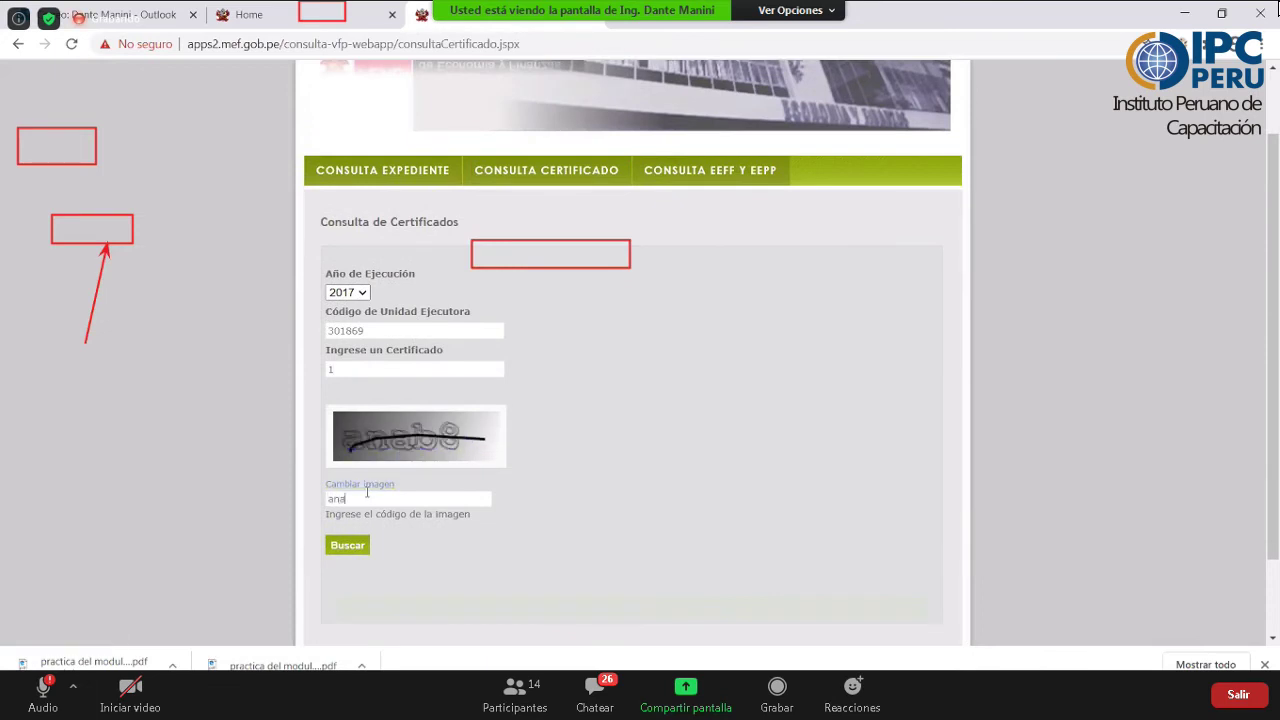
{"action": "type", "text": "8"}
{"action": "left_click", "coordinate": [341, 552]}
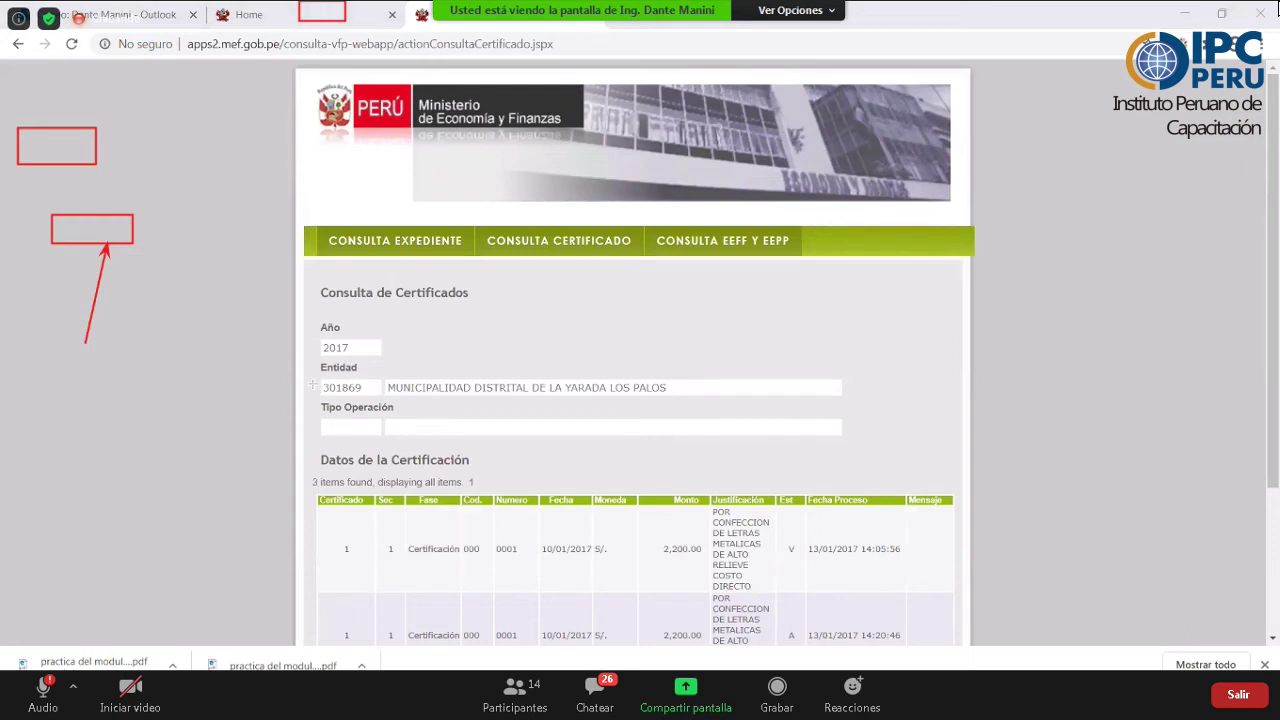
- Box the first certification row's number, date 10/01/2017, process date 13/01/2017 and time 14:05:56
{"action": "left_click_drag", "start_coordinate": [318, 375], "coordinate": [706, 401]}
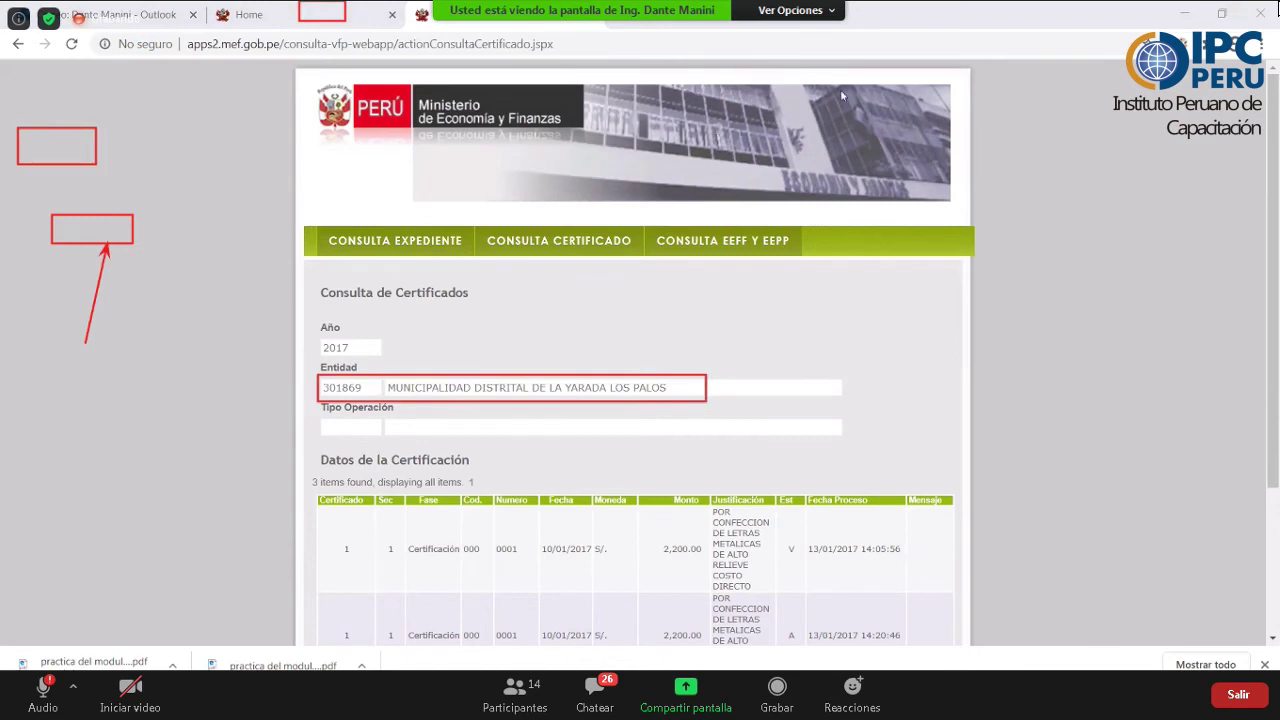
{"action": "scroll", "coordinate": [842, 96], "scroll_direction": "down", "scroll_amount": 2}
{"action": "left_click", "coordinate": [590, 373]}
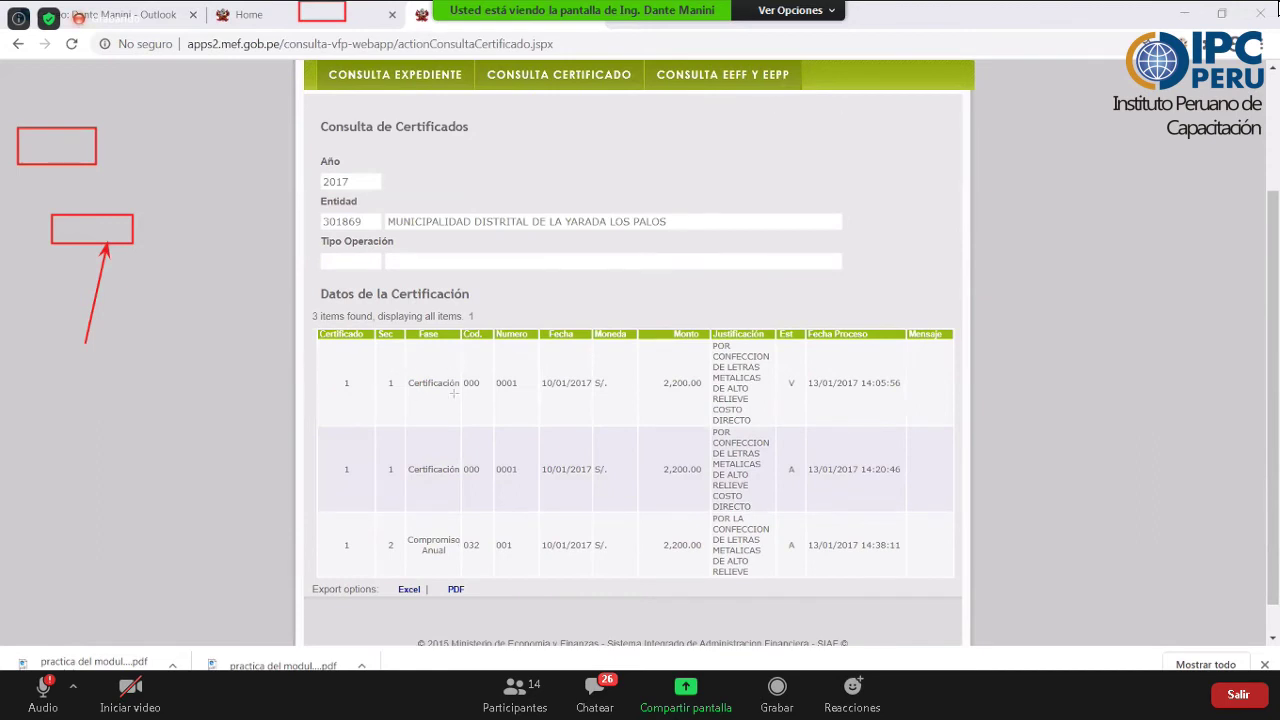
{"action": "left_click_drag", "start_coordinate": [302, 364], "coordinate": [462, 394]}
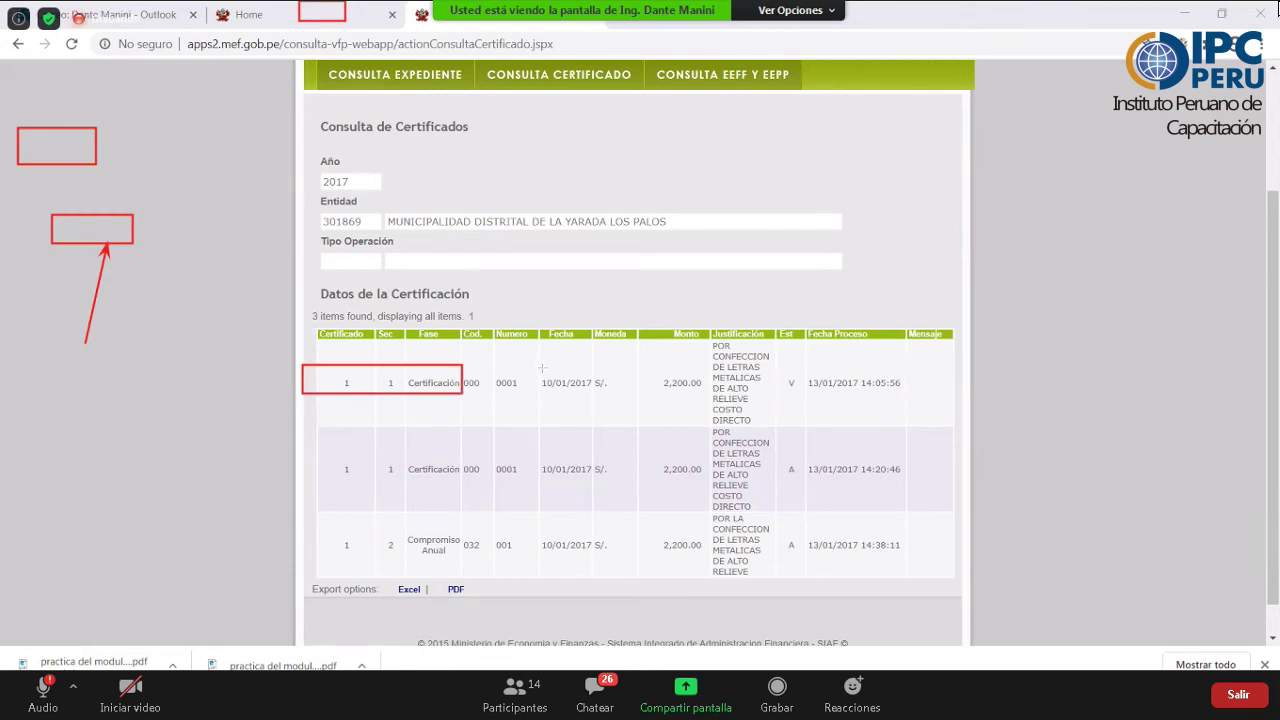
{"action": "mouse_move", "coordinate": [535, 368]}
{"action": "left_mouse_down"}
{"action": "mouse_move", "coordinate": [572, 398]}
{"action": "mouse_move", "coordinate": [597, 395]}
{"action": "left_mouse_up"}
{"action": "mouse_move", "coordinate": [808, 371]}
{"action": "left_mouse_down"}
{"action": "mouse_move", "coordinate": [830, 394]}
{"action": "mouse_move", "coordinate": [855, 390]}
{"action": "left_mouse_up"}
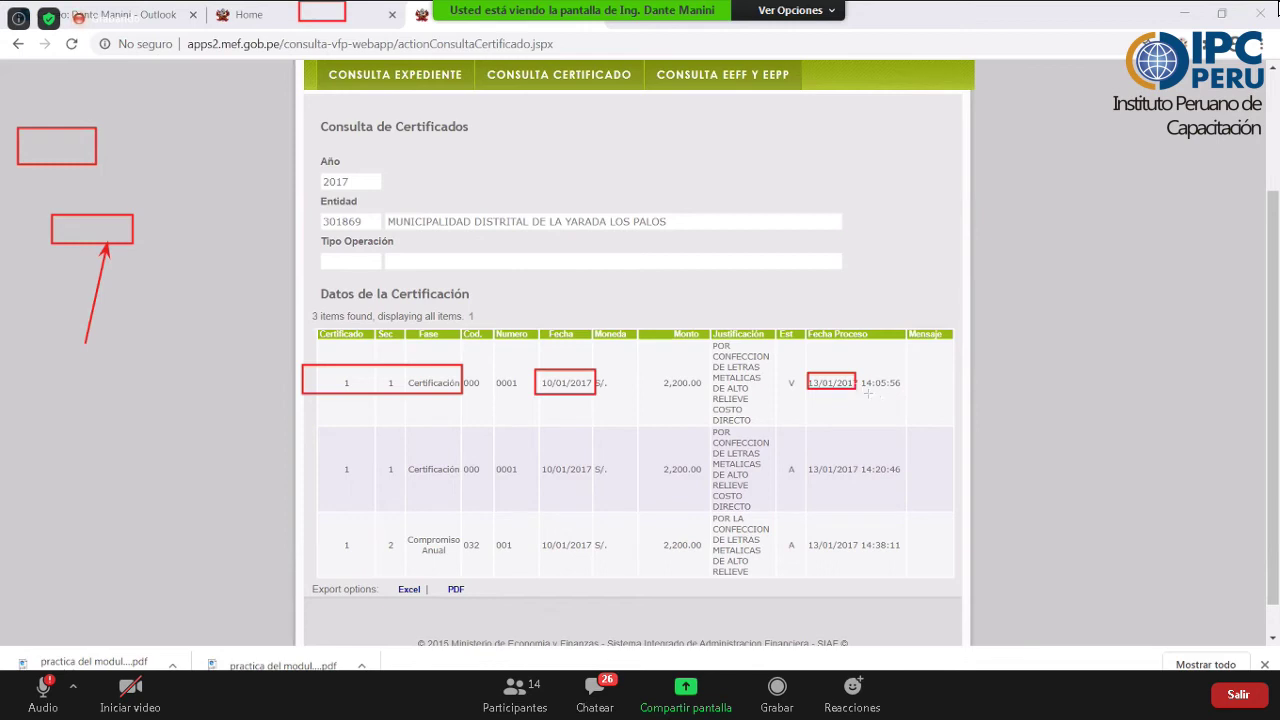
{"action": "mouse_move", "coordinate": [856, 364]}
{"action": "left_mouse_down"}
{"action": "mouse_move", "coordinate": [880, 404]}
{"action": "mouse_move", "coordinate": [902, 398]}
{"action": "left_mouse_up"}
- Box the second row's dates and point arrows at processing times 14:05:56 and 14:20:46
{"action": "left_click_drag", "start_coordinate": [537, 455], "coordinate": [598, 480]}
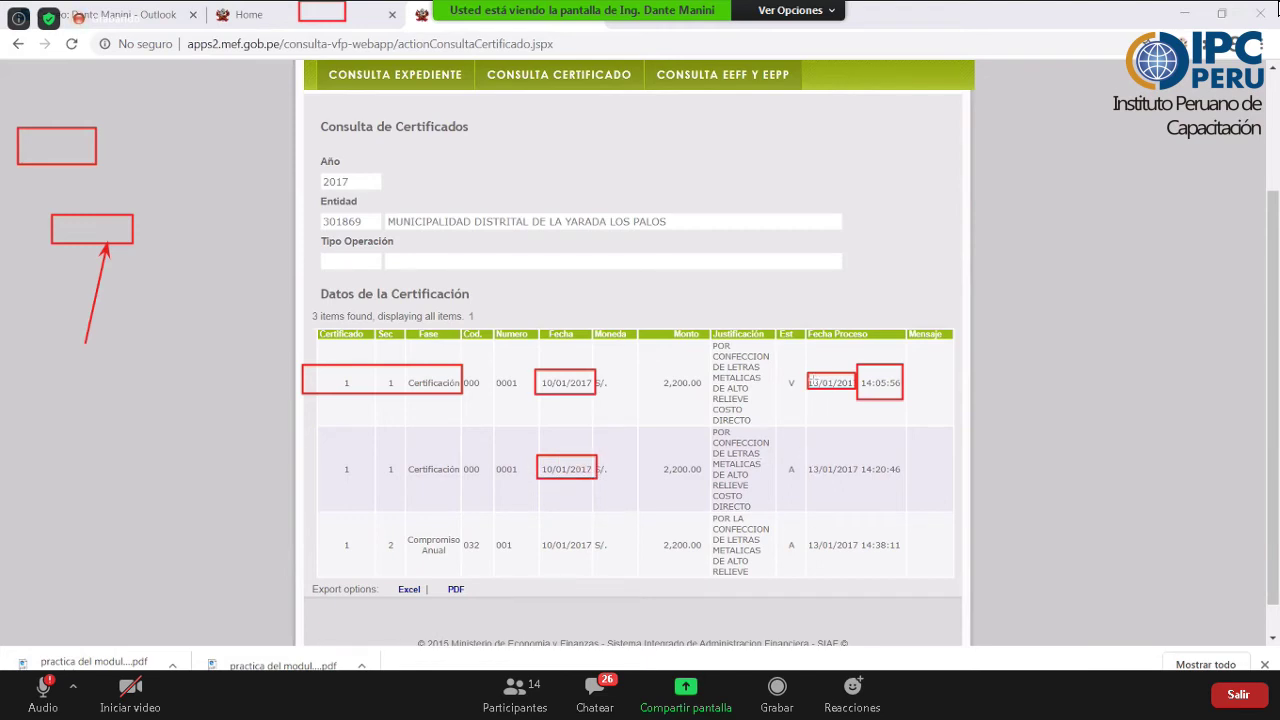
{"action": "left_click_drag", "start_coordinate": [804, 455], "coordinate": [853, 481]}
{"action": "left_click_drag", "start_coordinate": [1010, 369], "coordinate": [905, 382]}
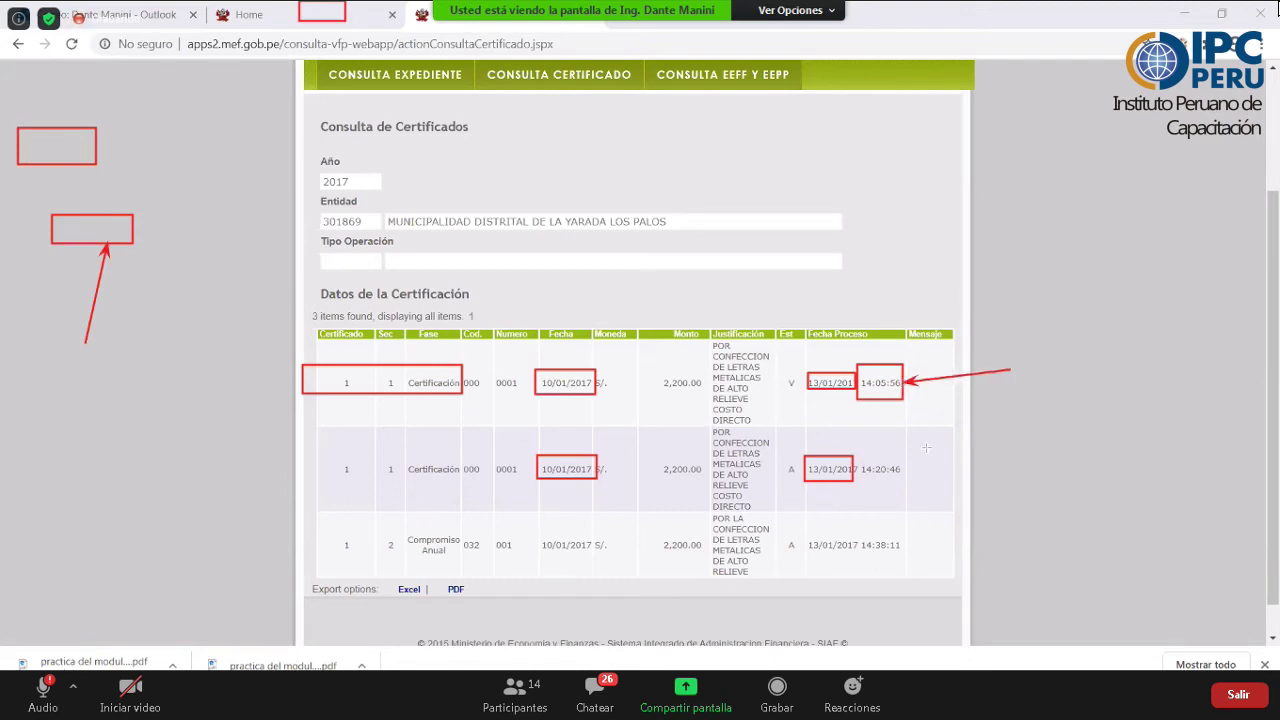
{"action": "left_click_drag", "start_coordinate": [1102, 493], "coordinate": [878, 473]}
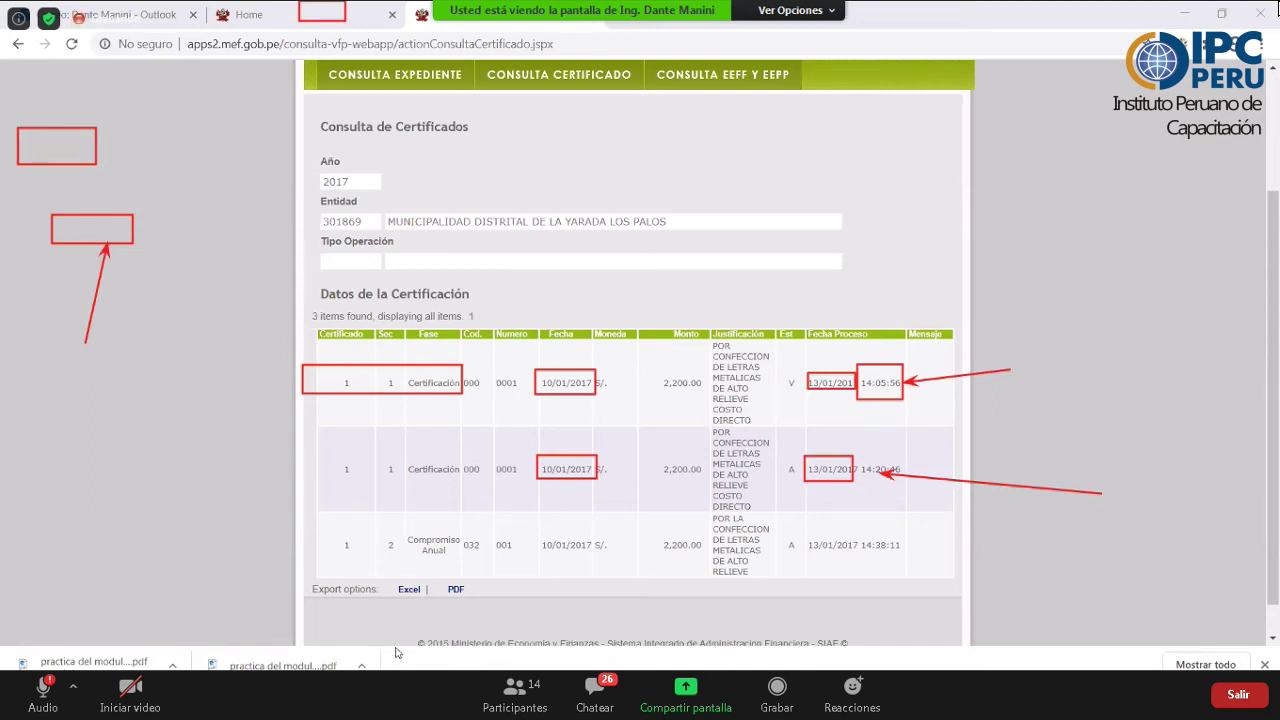
{"action": "mouse_move", "coordinate": [470, 705]}
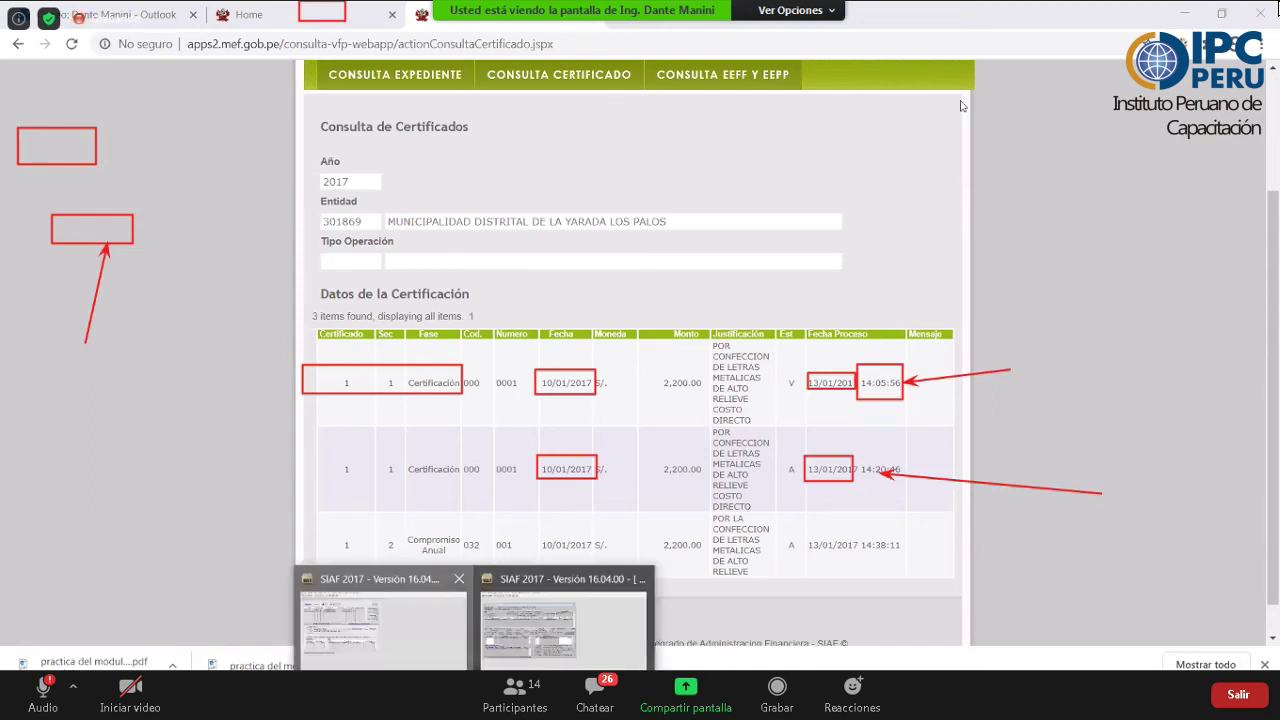
{"action": "key", "text": "alt+Tab"}
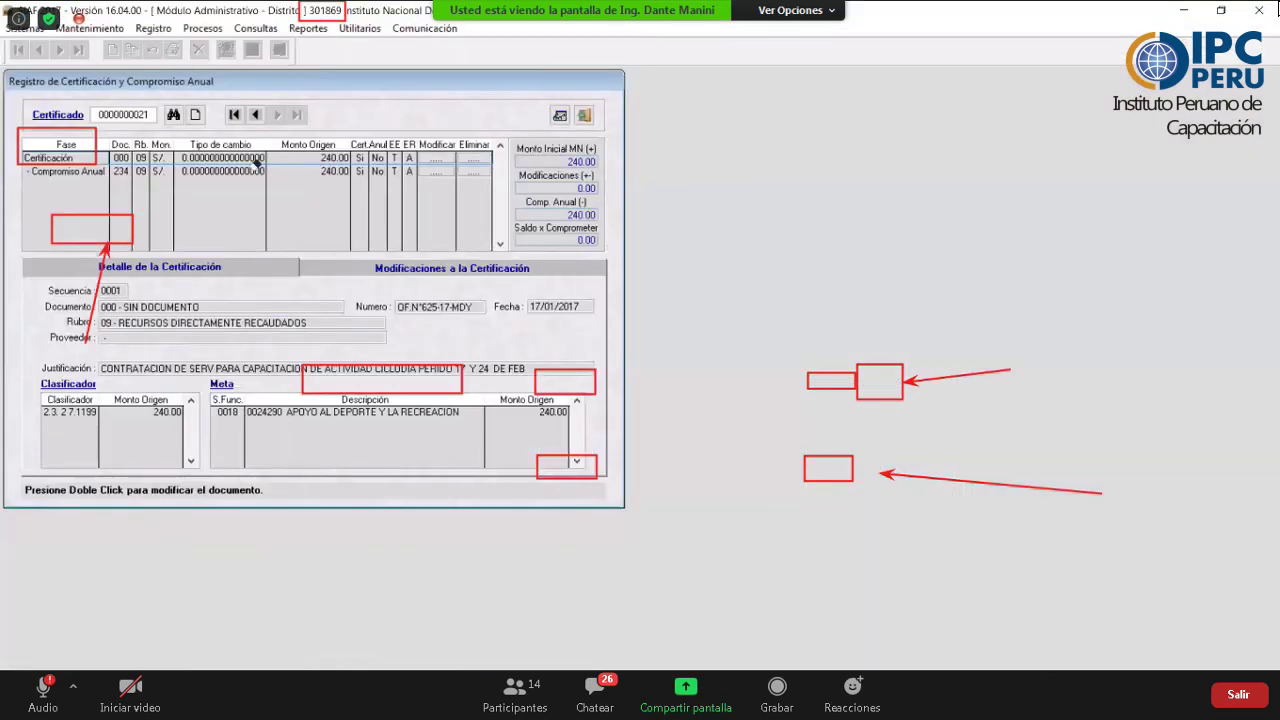
{"action": "key", "text": "Home"}
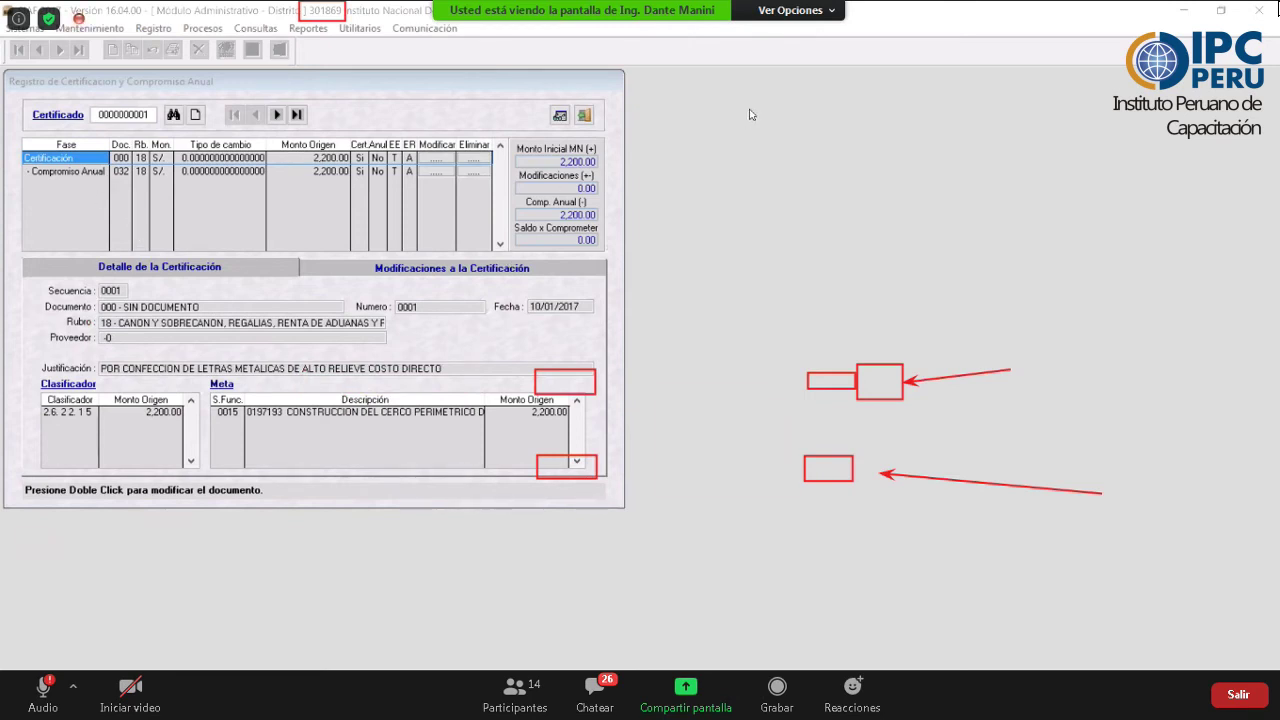
{"action": "mouse_move", "coordinate": [522, 290]}
{"action": "left_mouse_down"}
{"action": "mouse_move", "coordinate": [544, 318]}
{"action": "mouse_move", "coordinate": [596, 316]}
{"action": "left_mouse_up"}
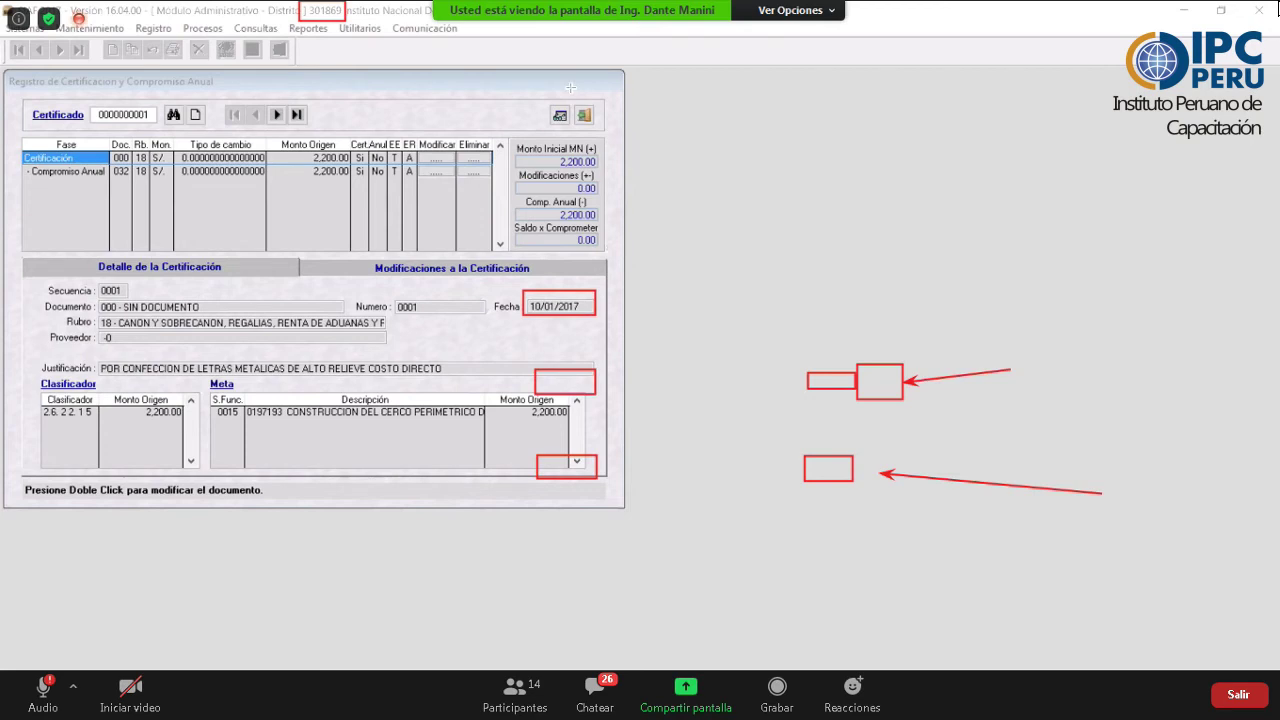
{"action": "left_click", "coordinate": [55, 171]}
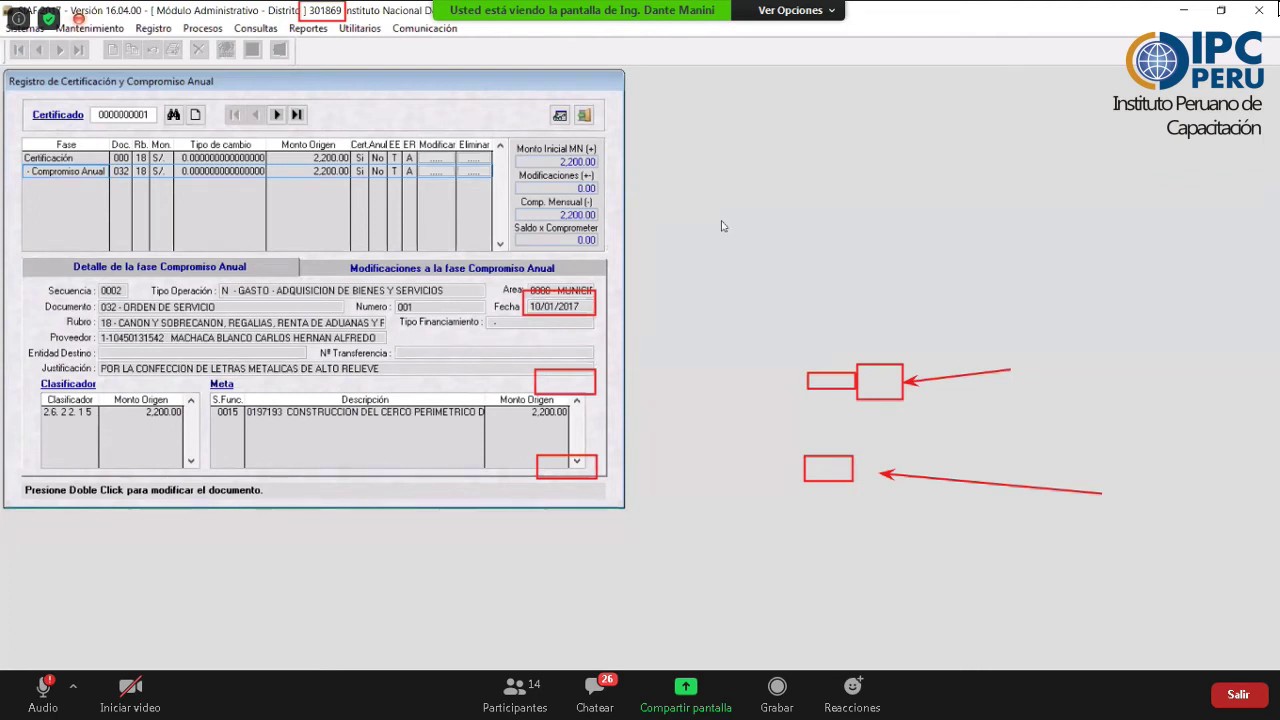
- Bring up the Registro SIAF 2017 expediente record, then go to the web expediente lookup page
{"action": "key", "text": "alt+Tab"}
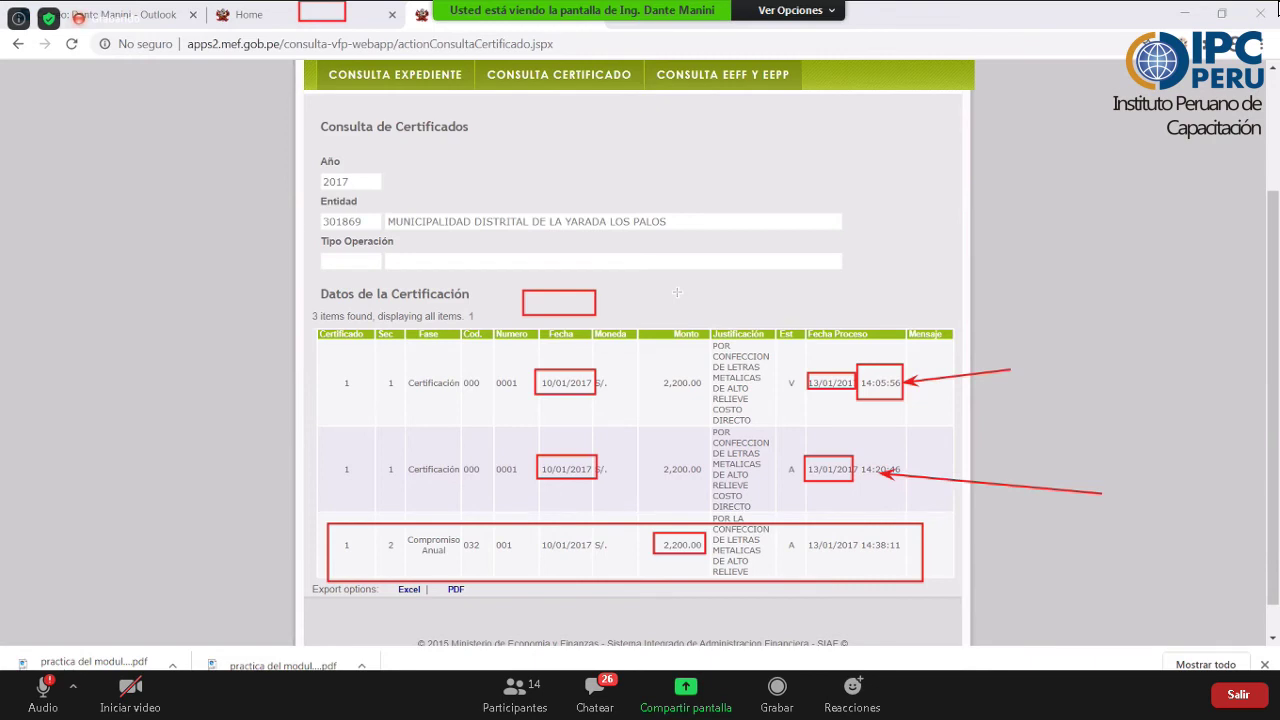
{"action": "key", "text": "alt+Tab"}
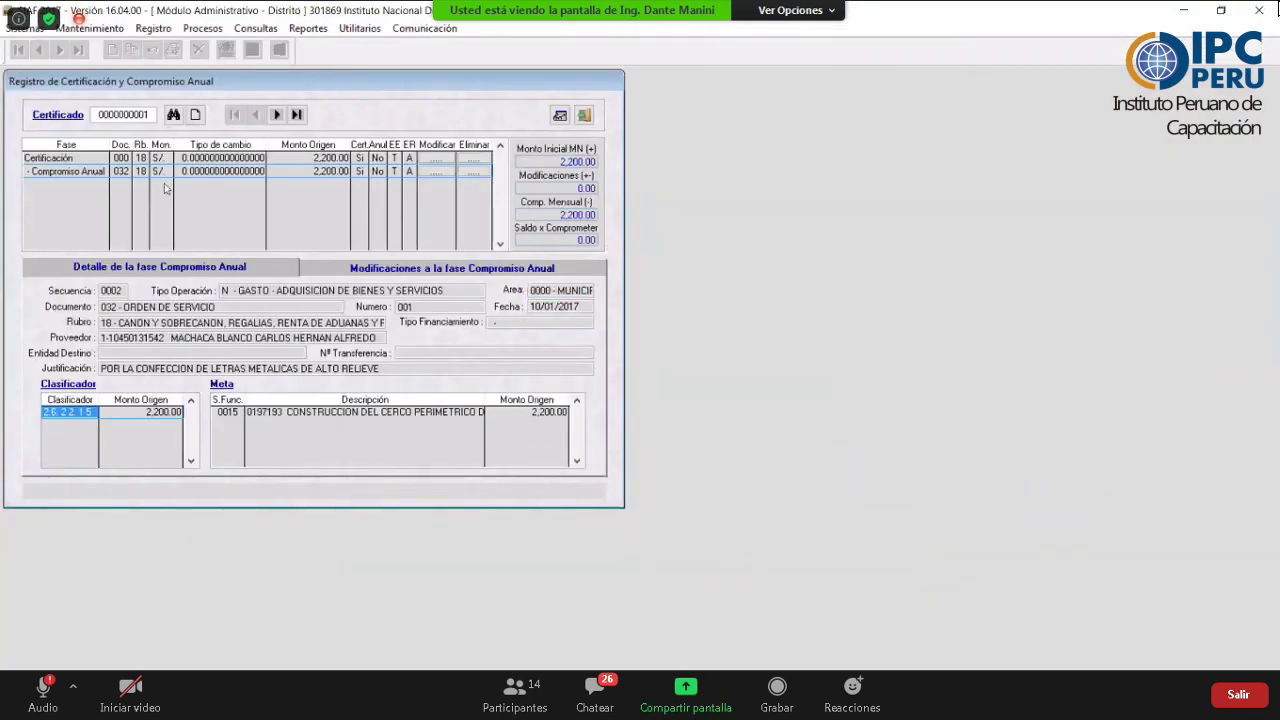
{"action": "mouse_move", "coordinate": [478, 700]}
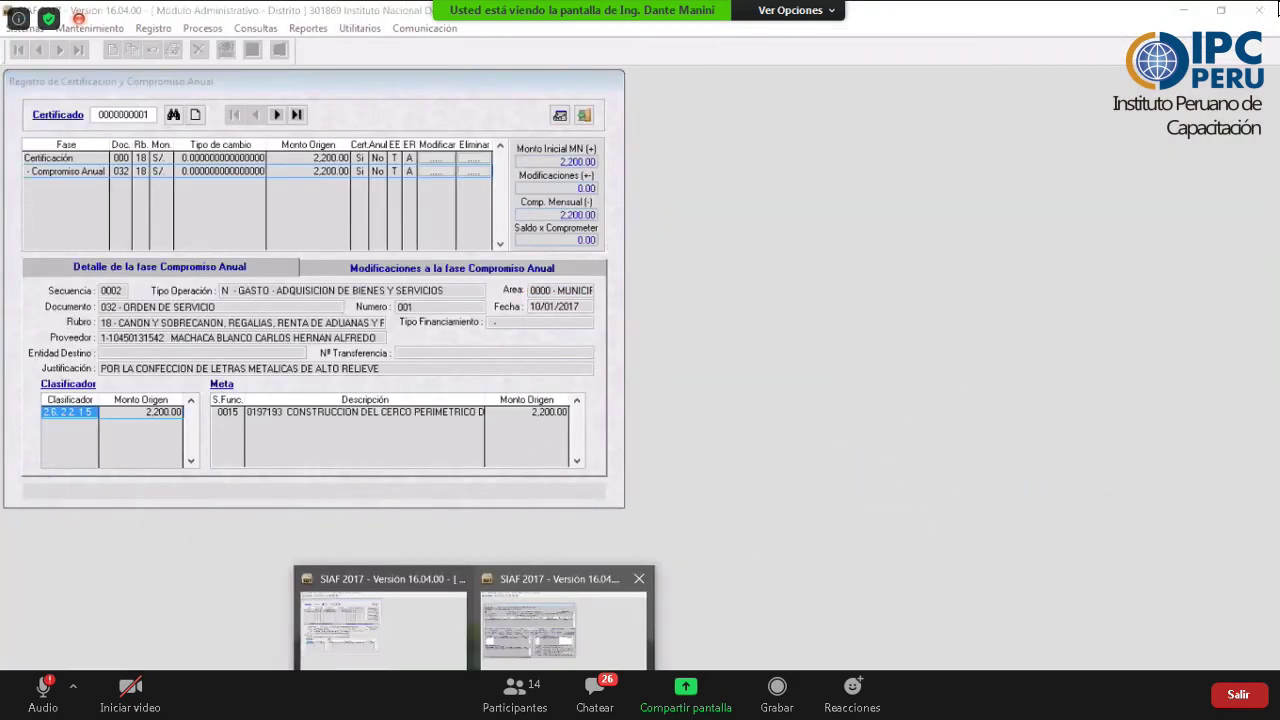
{"action": "left_click", "coordinate": [565, 615]}
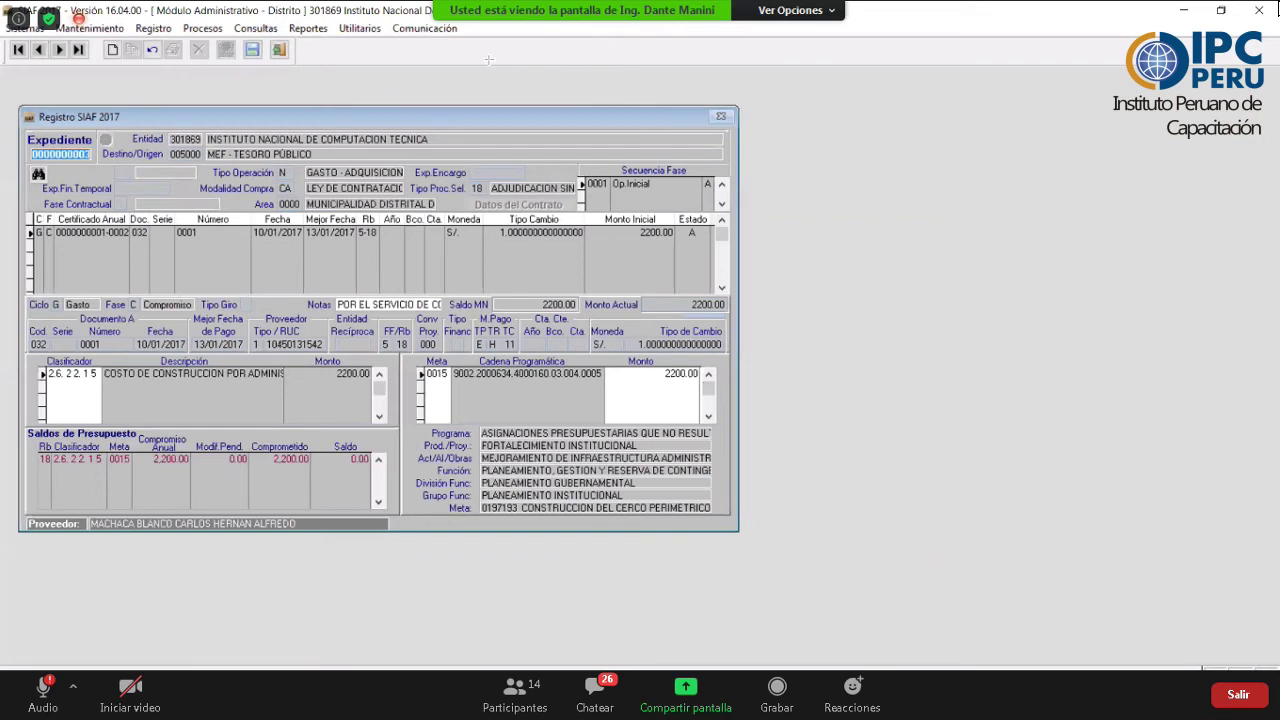
{"action": "key", "text": "alt+Tab"}
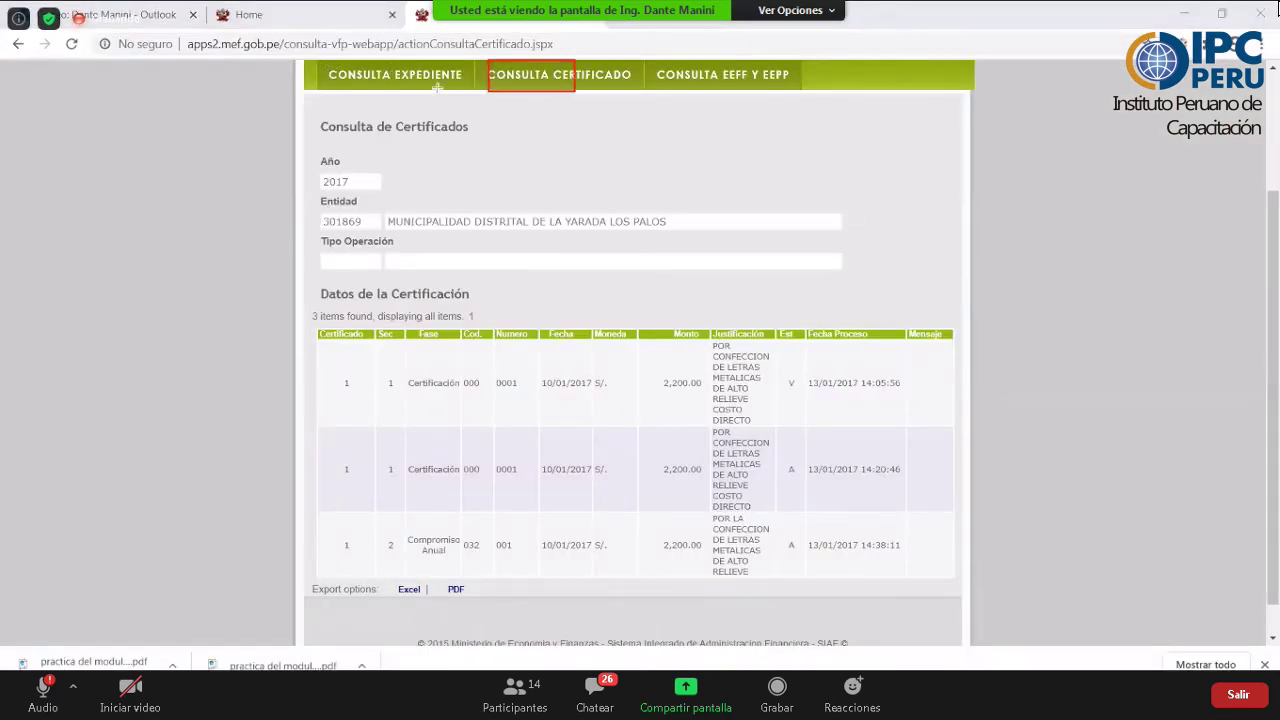
{"action": "left_click_drag", "start_coordinate": [466, 88], "coordinate": [322, 65]}
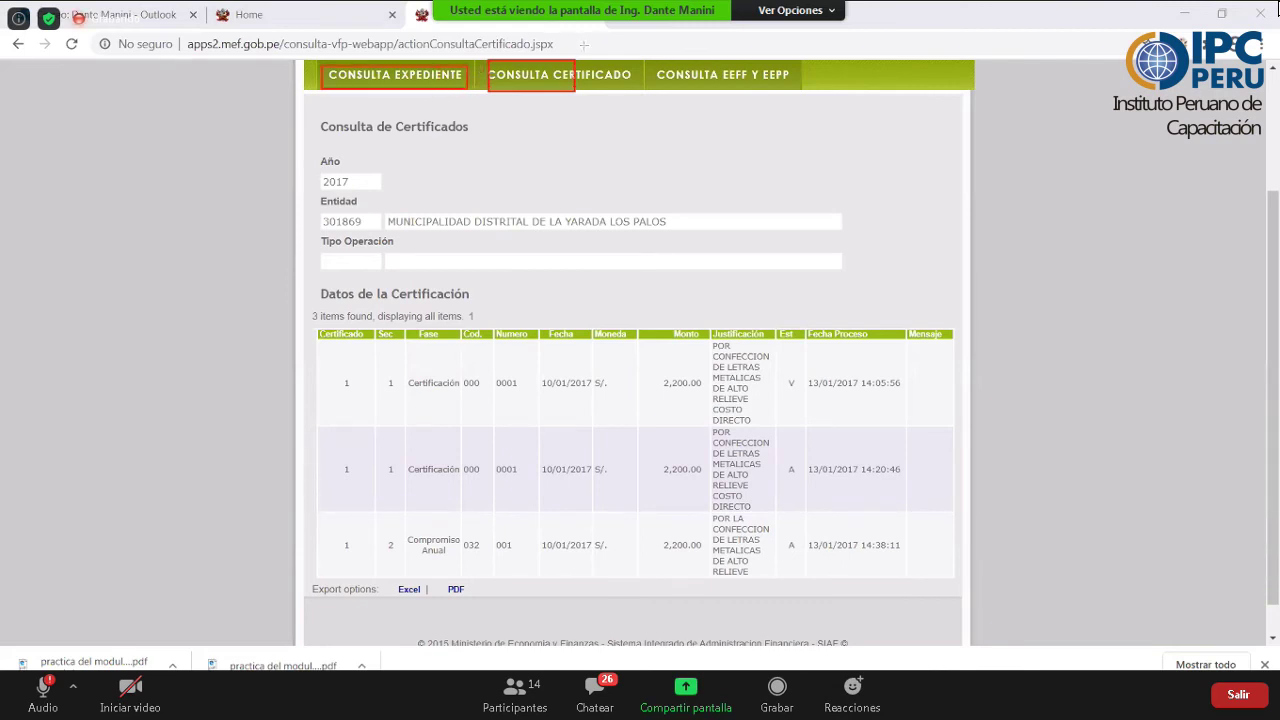
{"action": "left_click", "coordinate": [429, 73]}
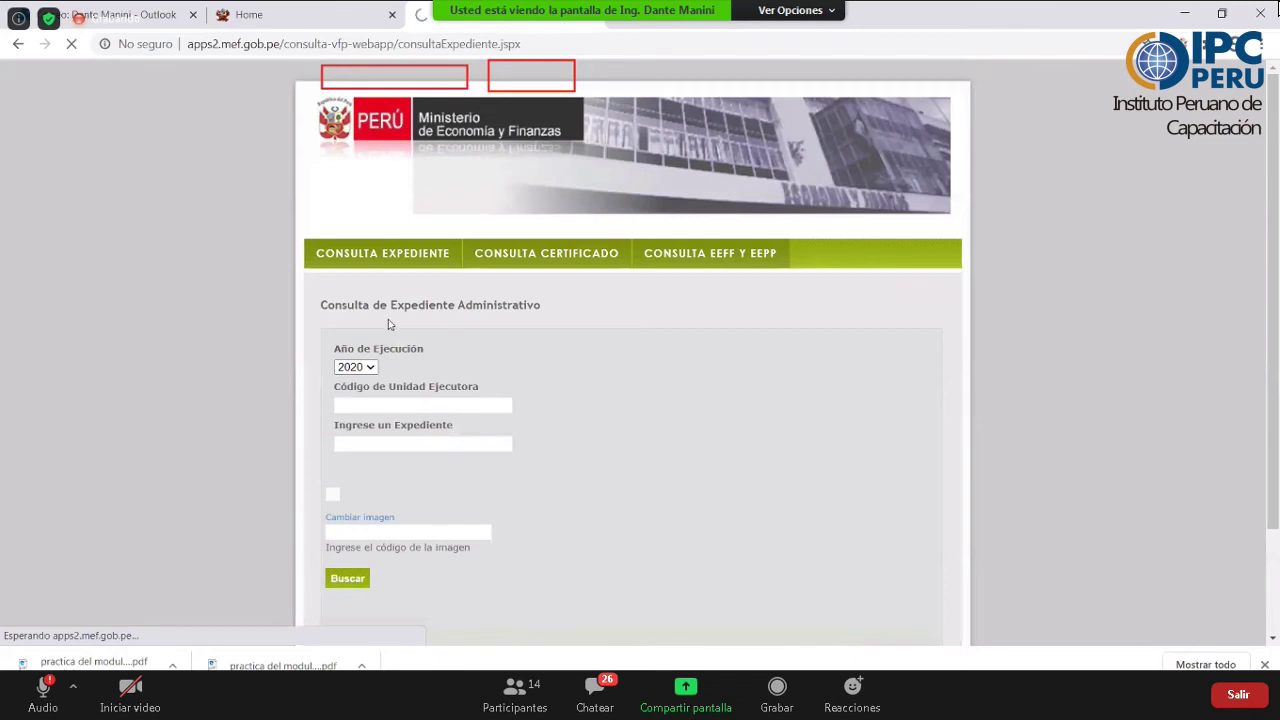
- Check the SIAF record, enter the verification code, and search expediente 3 of 2017 for unit 301869
{"action": "scroll", "coordinate": [502, 630], "scroll_direction": "down", "scroll_amount": 1}
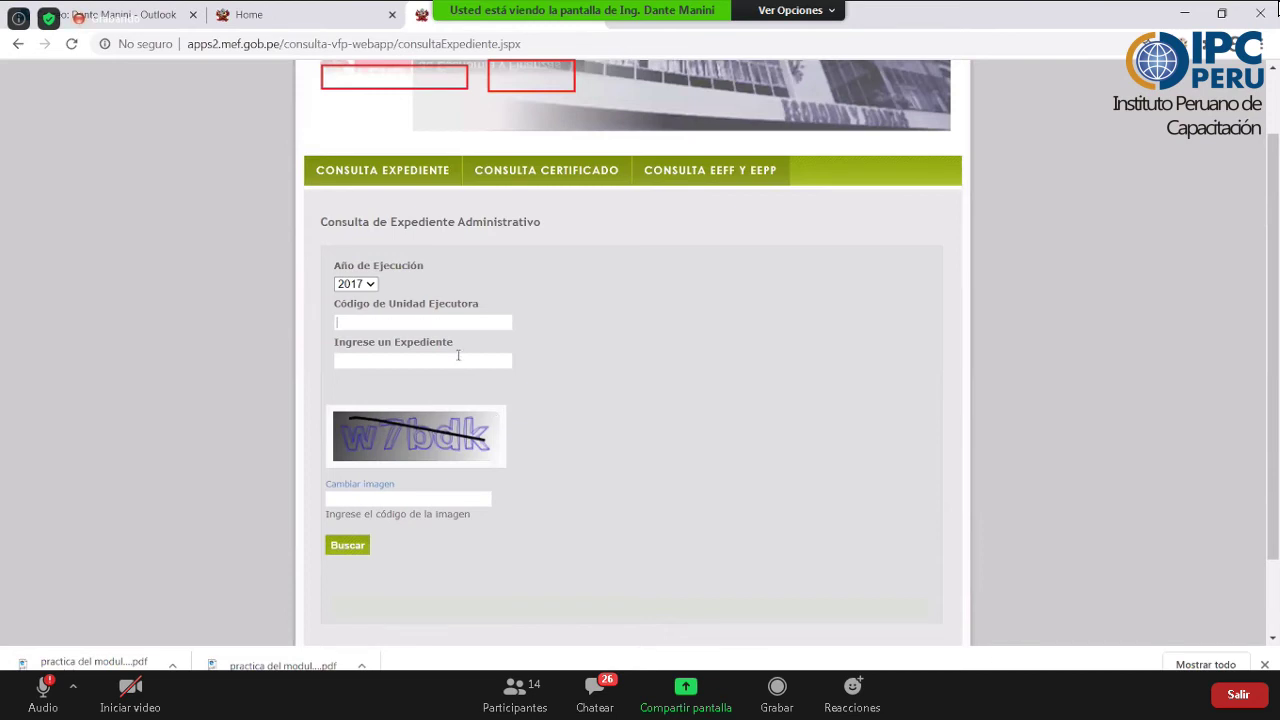
{"action": "key", "text": "alt+Tab"}
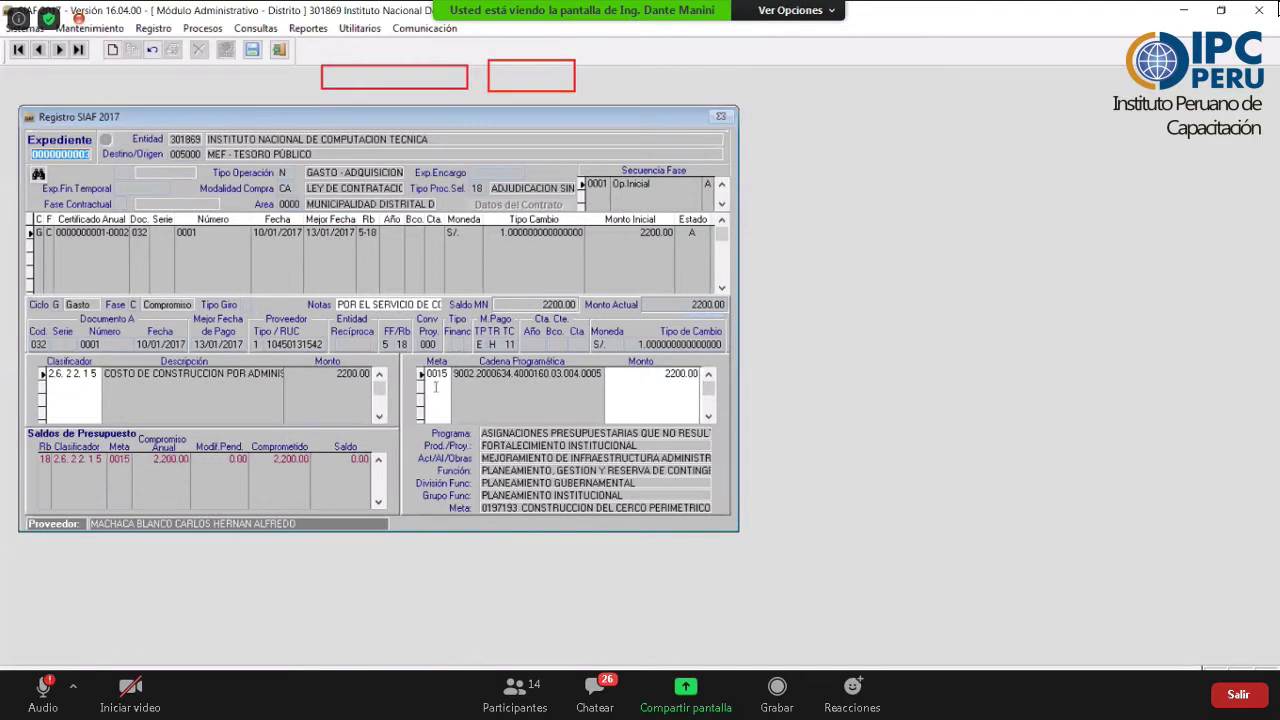
{"action": "key", "text": "alt+Tab"}
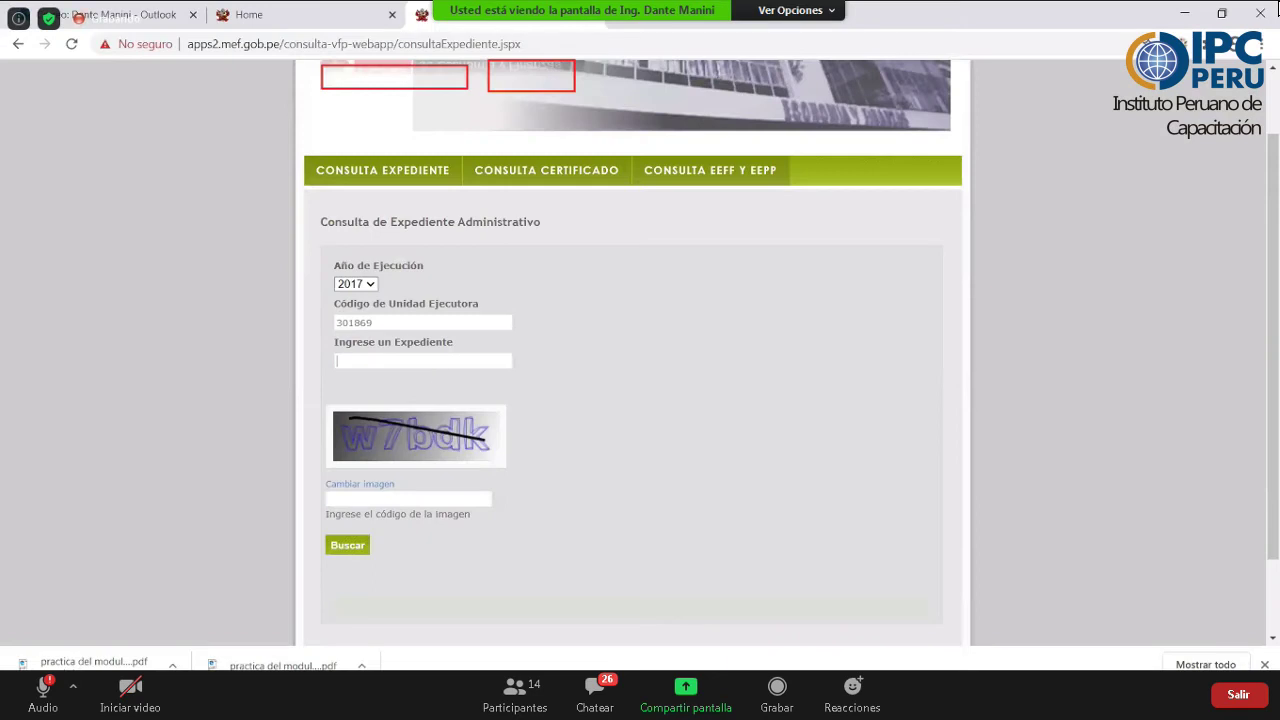
{"action": "key", "text": "alt+Tab"}
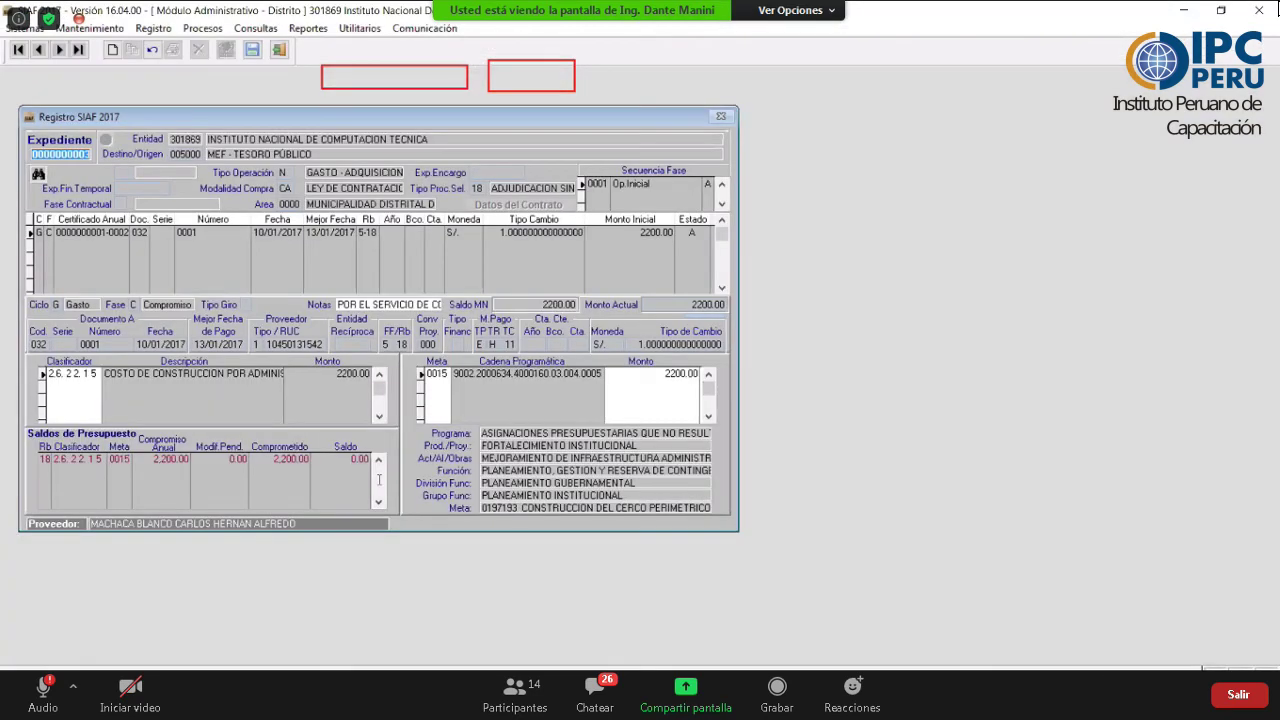
{"action": "key", "text": "alt+Tab"}
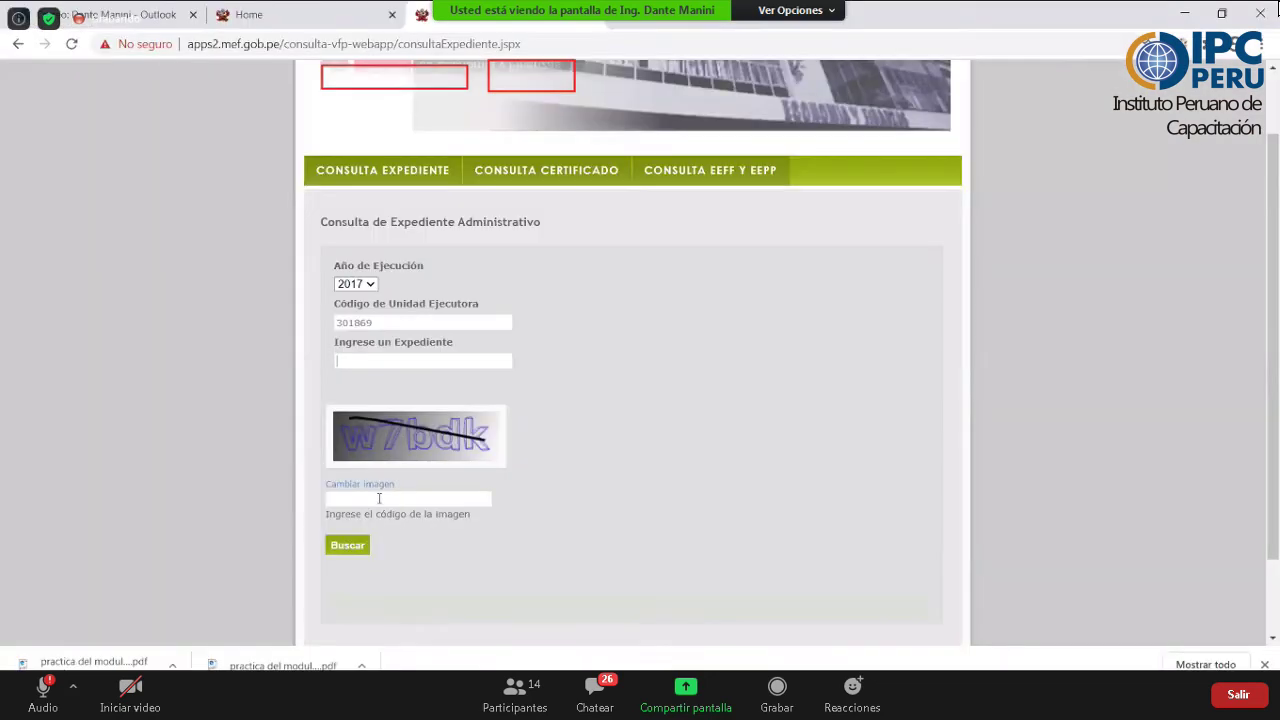
{"action": "type", "text": "76df2"}
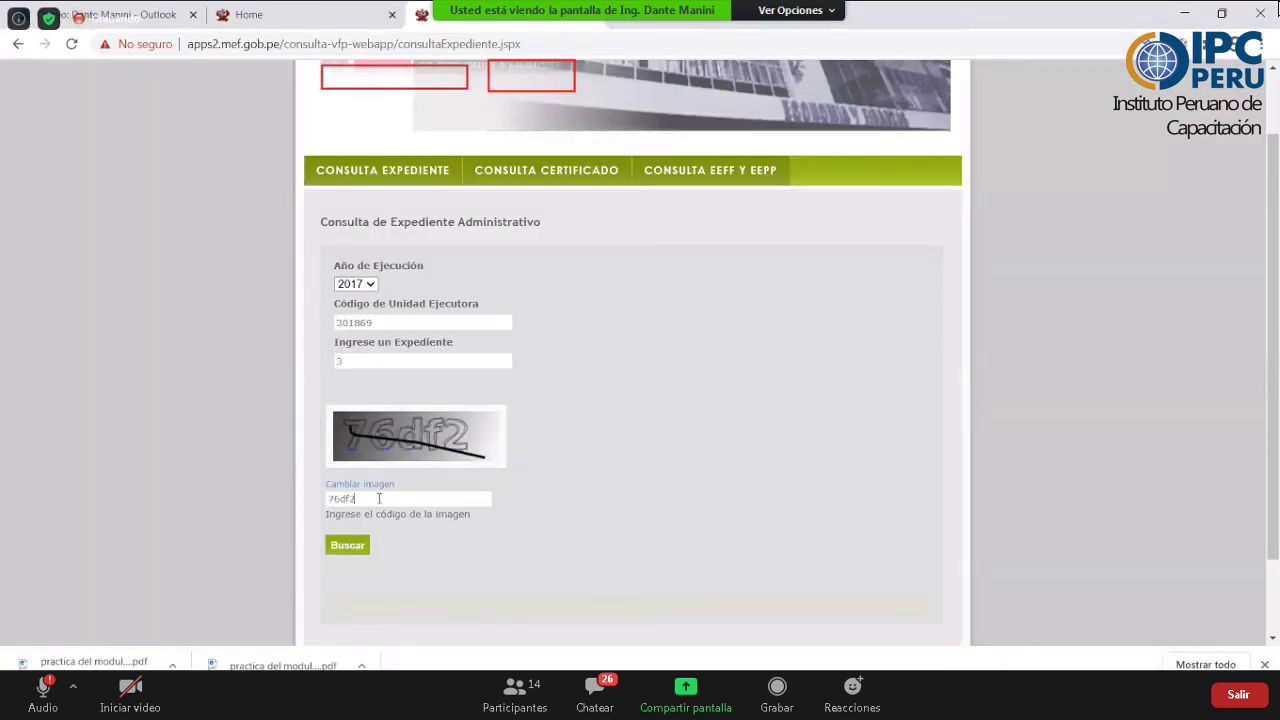
{"action": "left_click", "coordinate": [362, 545]}
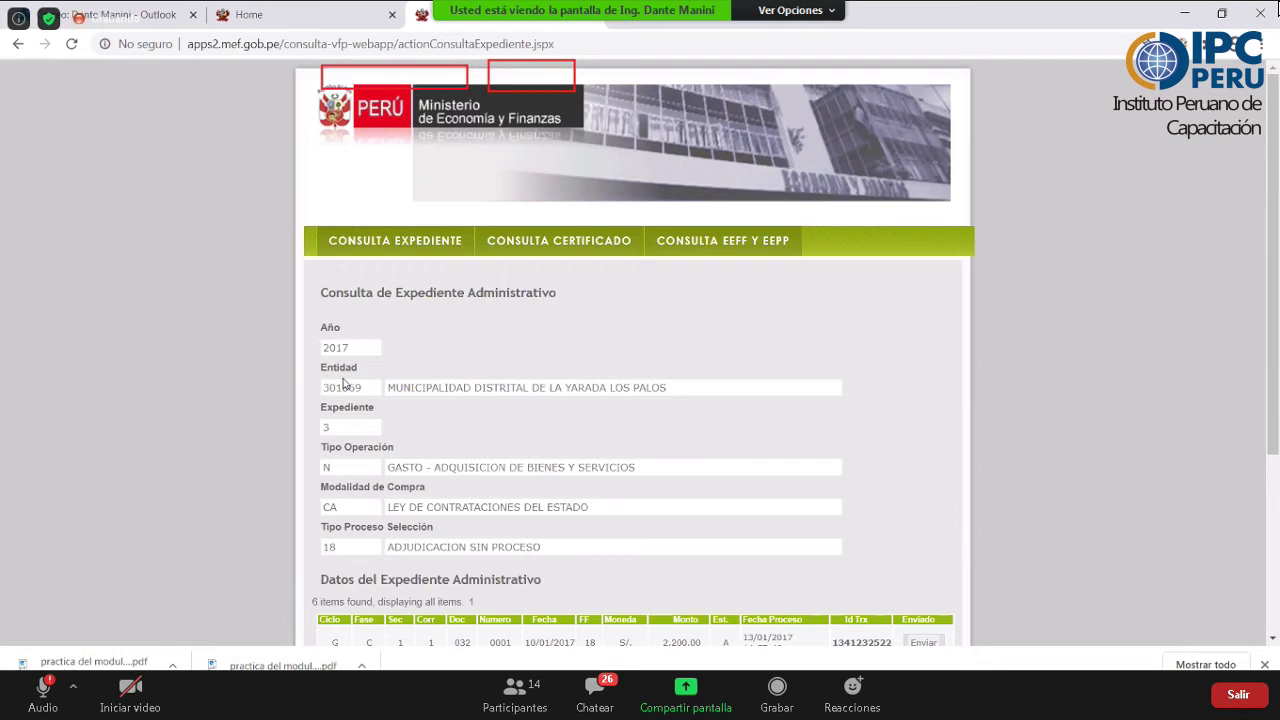
{"action": "left_click_drag", "start_coordinate": [302, 367], "coordinate": [525, 409]}
{"action": "left_click_drag", "start_coordinate": [853, 398], "coordinate": [857, 398]}
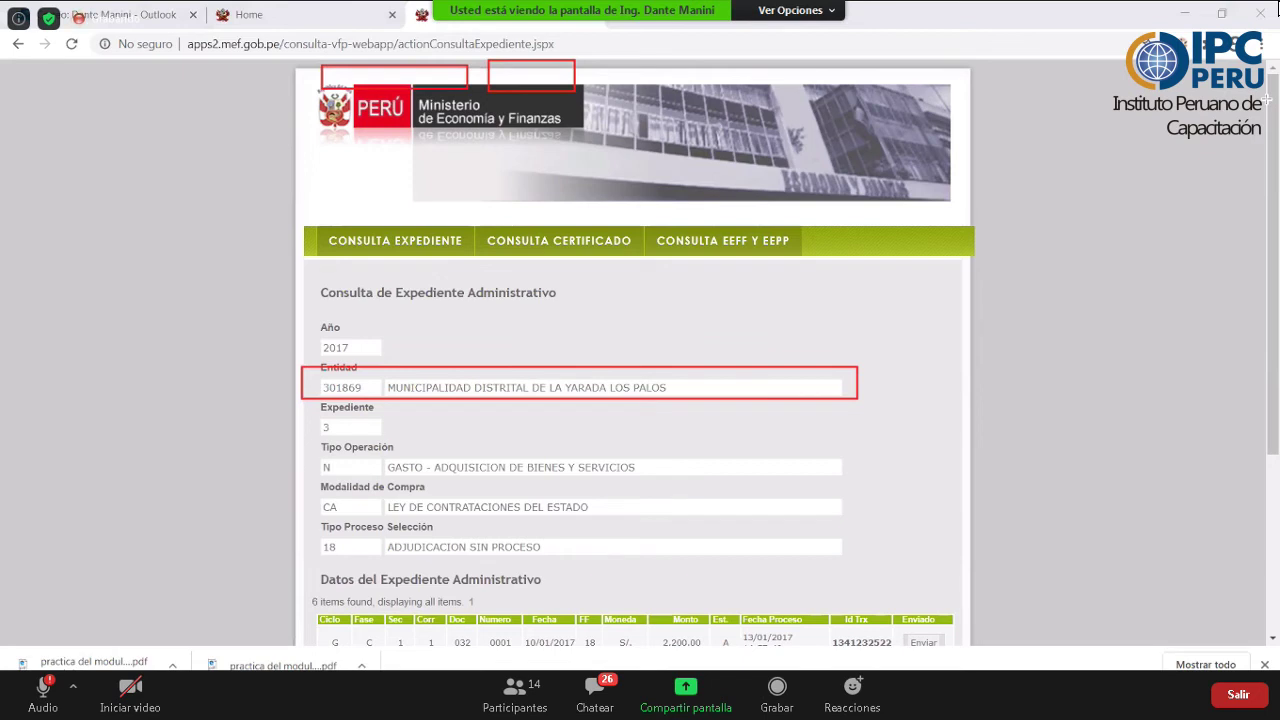
{"action": "scroll", "coordinate": [1272, 240], "scroll_direction": "down", "scroll_amount": 1}
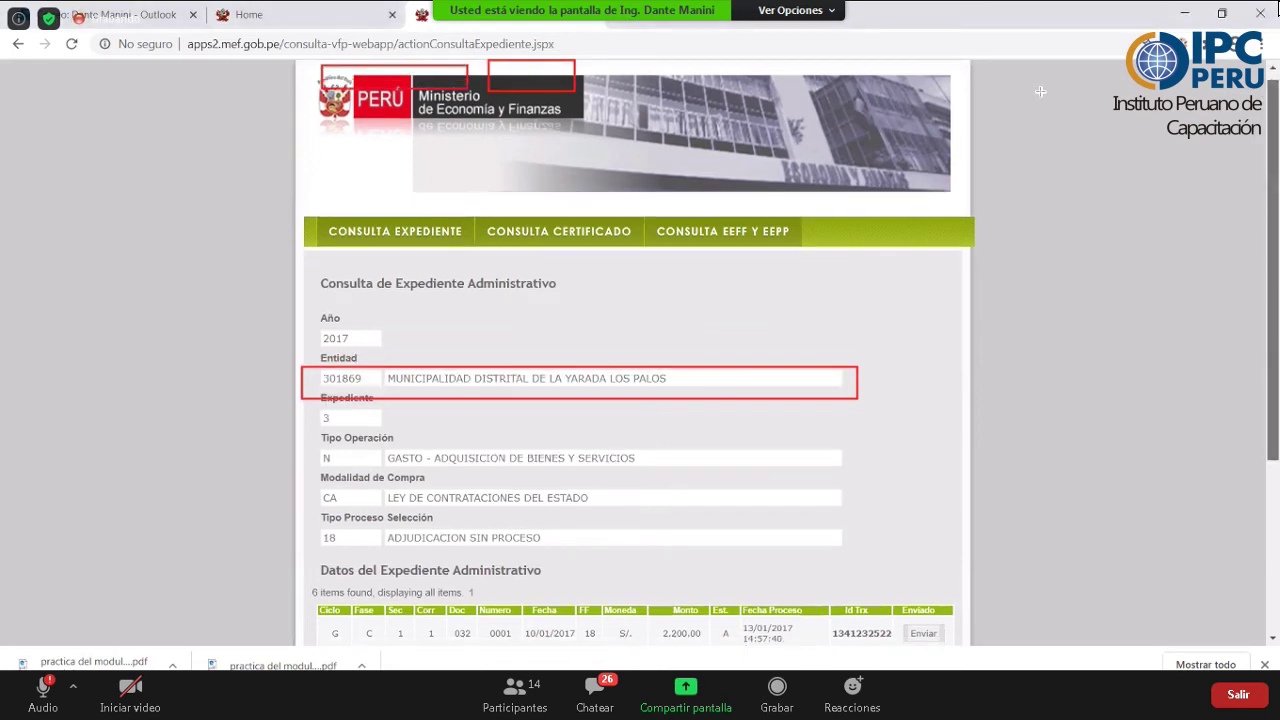
{"action": "scroll", "coordinate": [1040, 91], "scroll_direction": "down", "scroll_amount": 3}
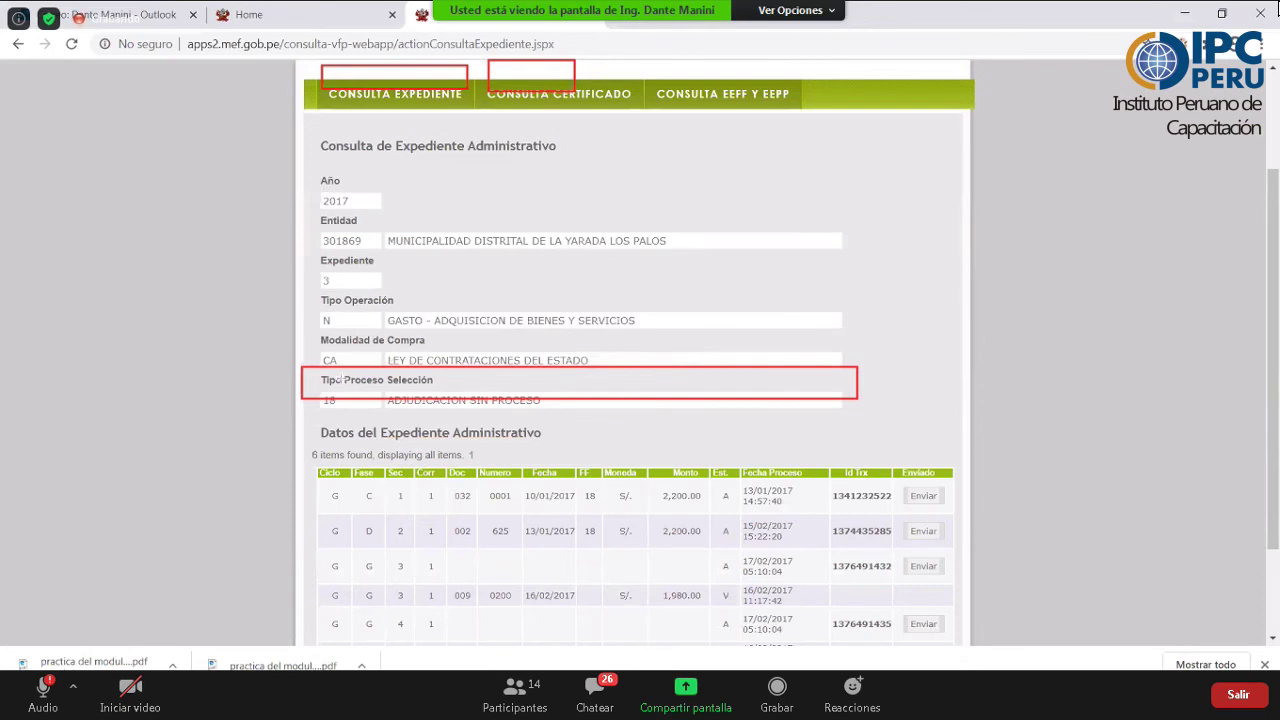
{"action": "scroll", "coordinate": [329, 356], "scroll_direction": "down", "scroll_amount": 3}
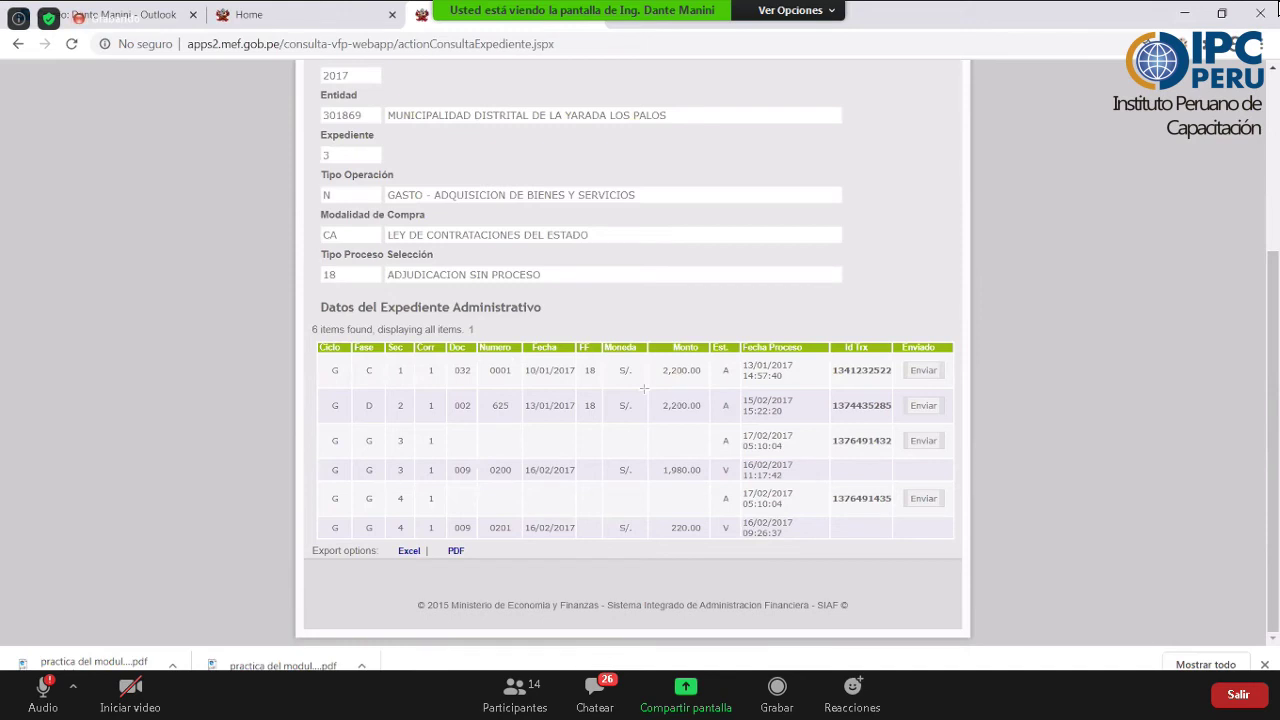
{"action": "left_click_drag", "start_coordinate": [582, 382], "coordinate": [307, 358]}
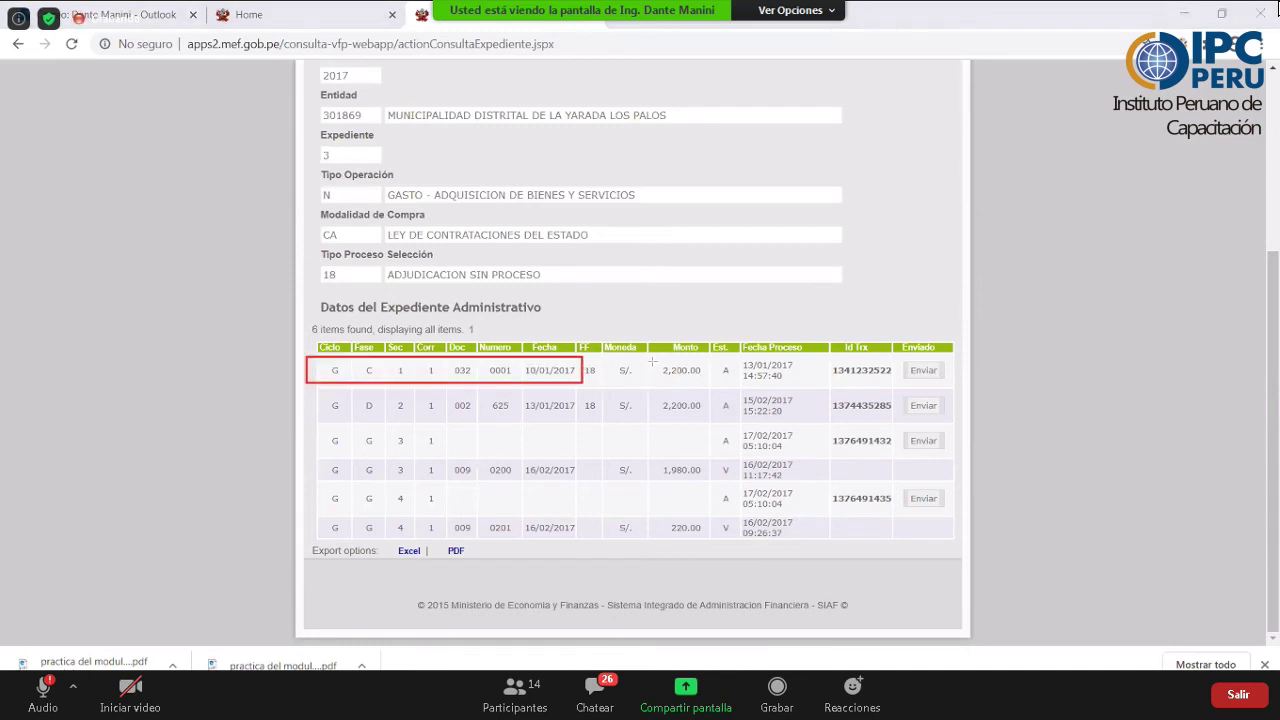
{"action": "mouse_move", "coordinate": [652, 361]}
{"action": "left_mouse_down"}
{"action": "mouse_move", "coordinate": [703, 380]}
{"action": "mouse_move", "coordinate": [804, 384]}
{"action": "left_mouse_up"}
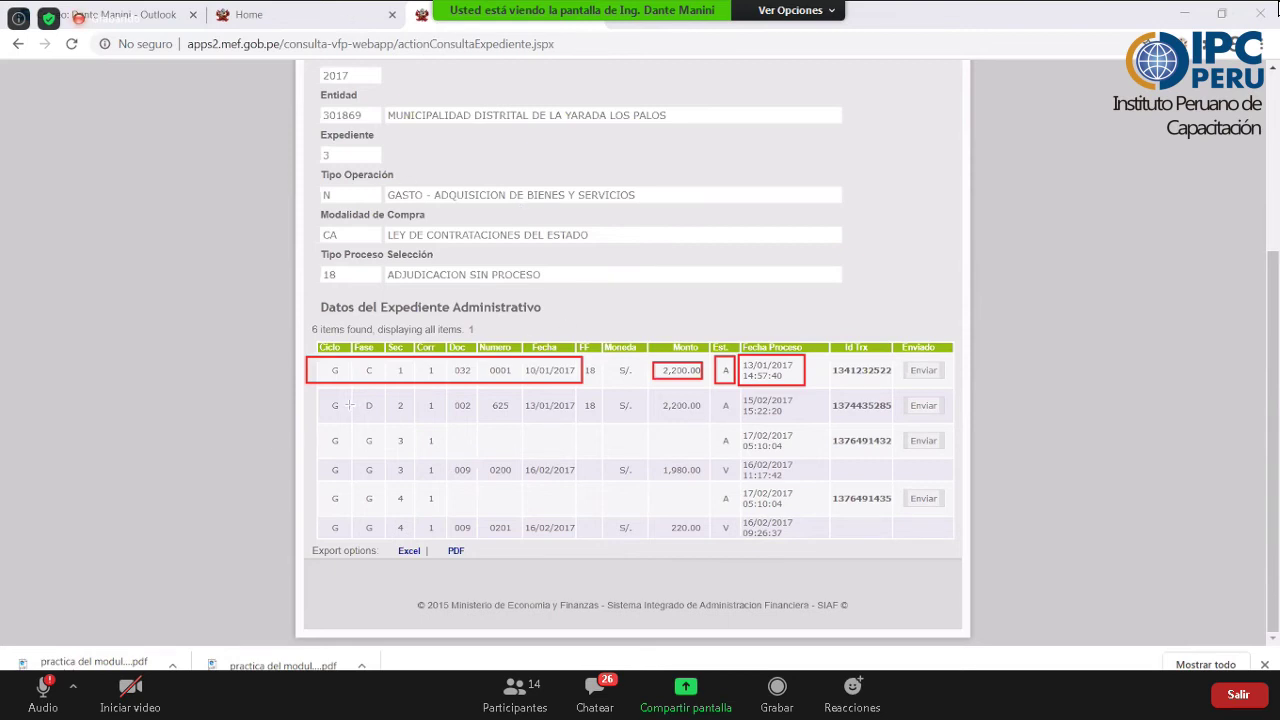
{"action": "mouse_move", "coordinate": [290, 387]}
{"action": "left_mouse_down"}
{"action": "mouse_move", "coordinate": [575, 413]}
{"action": "mouse_move", "coordinate": [557, 412]}
{"action": "left_mouse_up"}
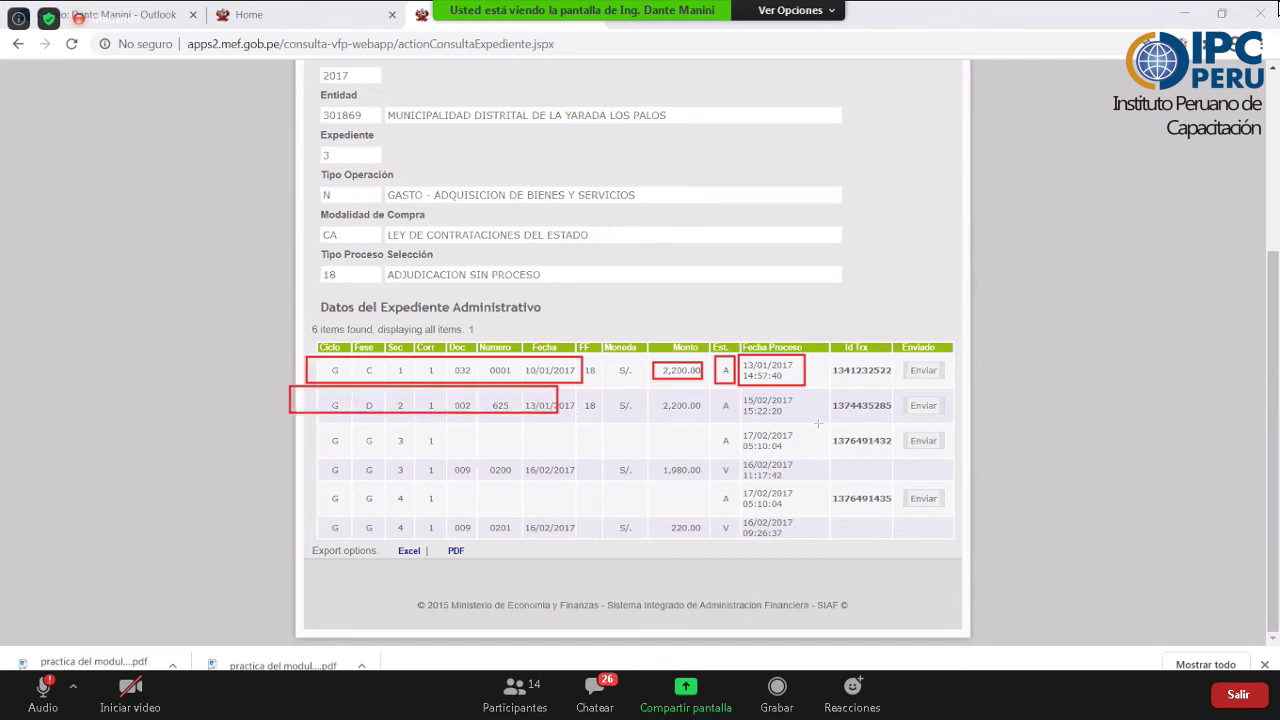
{"action": "left_click_drag", "start_coordinate": [818, 423], "coordinate": [976, 420]}
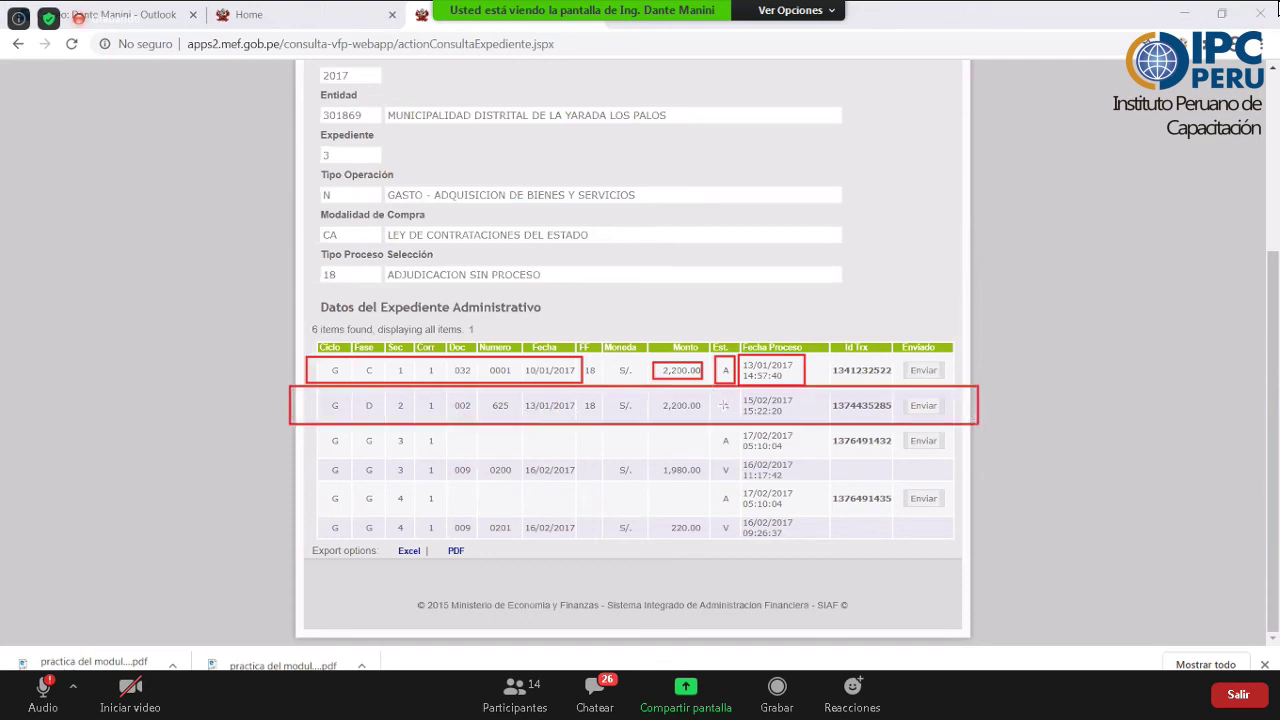
{"action": "left_click_drag", "start_coordinate": [714, 391], "coordinate": [733, 421]}
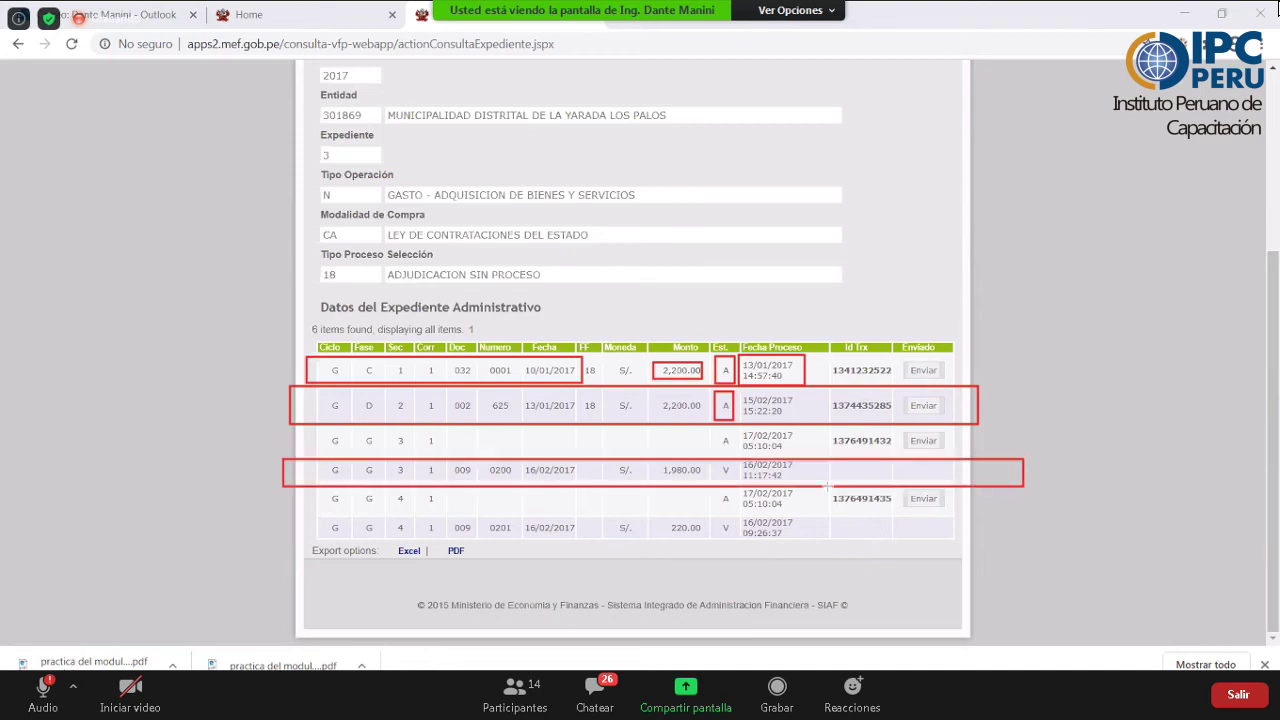
{"action": "left_click_drag", "start_coordinate": [1023, 486], "coordinate": [283, 458]}
{"action": "left_click_drag", "start_coordinate": [293, 510], "coordinate": [965, 543]}
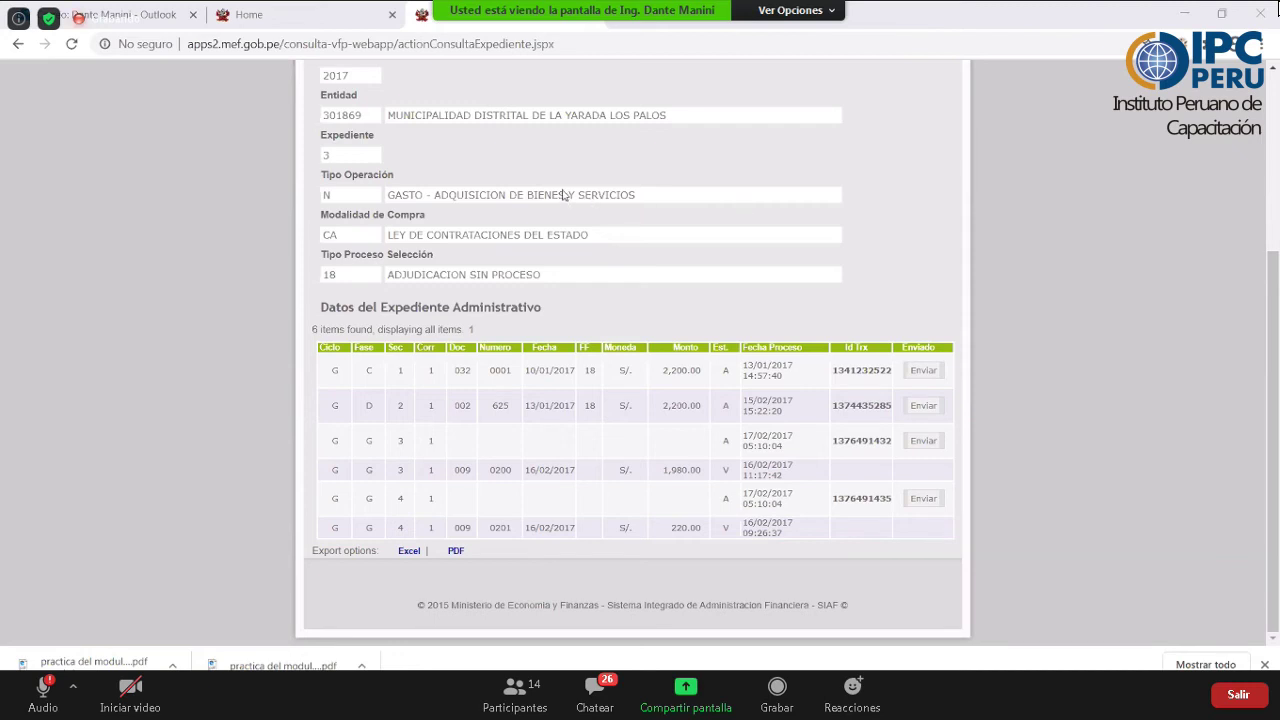
{"action": "scroll", "coordinate": [409, 168], "scroll_direction": "up", "scroll_amount": 3}
{"action": "scroll", "coordinate": [409, 168], "scroll_direction": "down", "scroll_amount": 1}
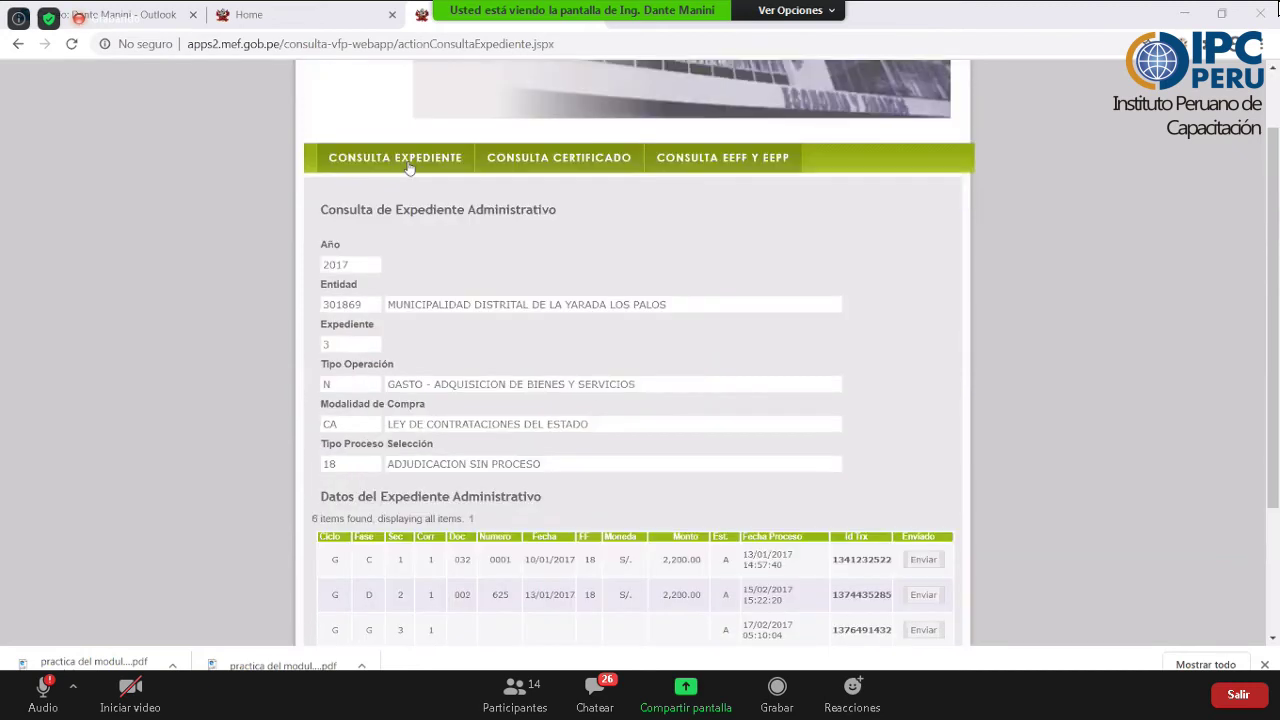
- Search expediente 2220 of 2020 for unit 109 using a refreshed verification image code
{"action": "left_click", "coordinate": [395, 158]}
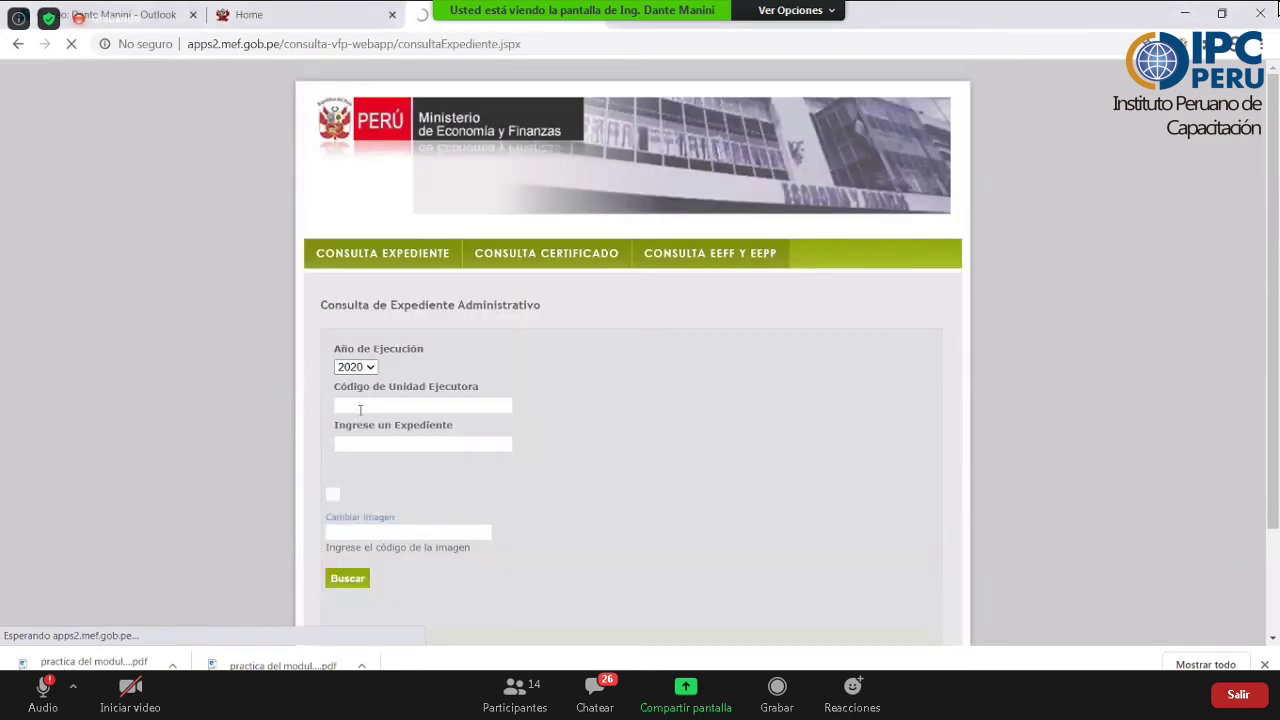
{"action": "type", "text": "109"}
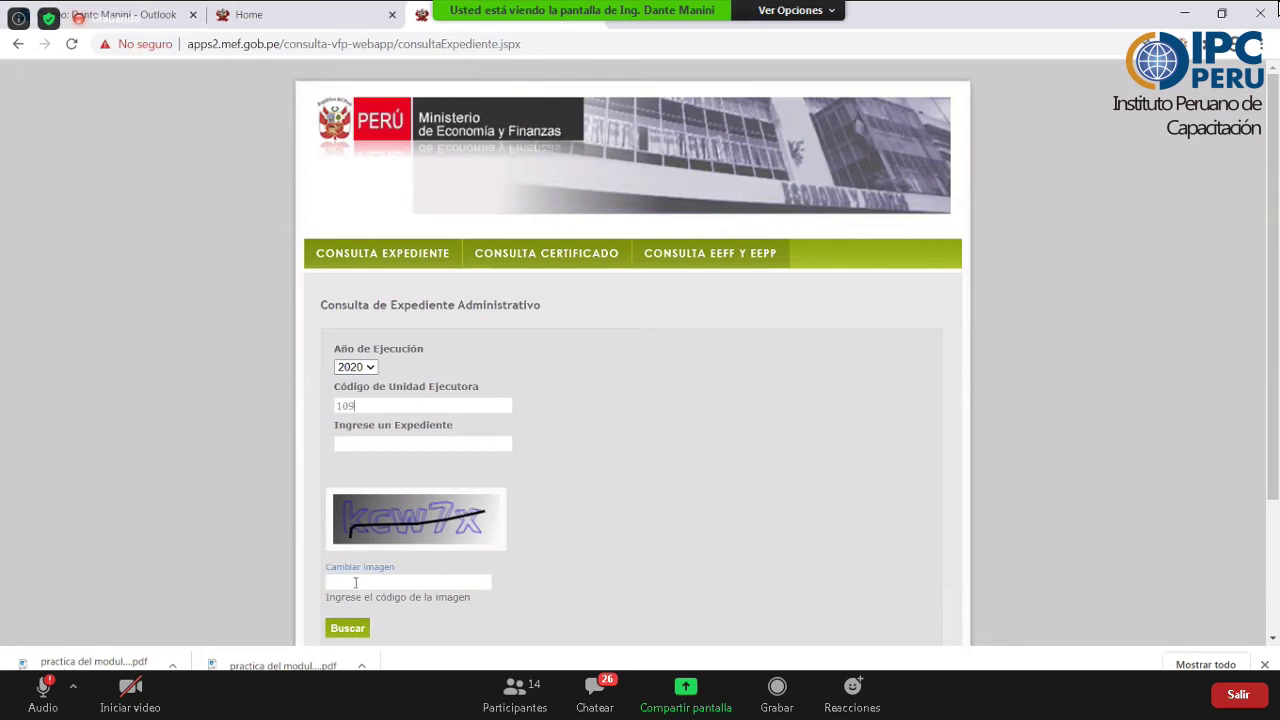
{"action": "left_click", "coordinate": [364, 442]}
{"action": "type", "text": "2220"}
{"action": "scroll", "coordinate": [560, 529], "scroll_direction": "down", "scroll_amount": 2}
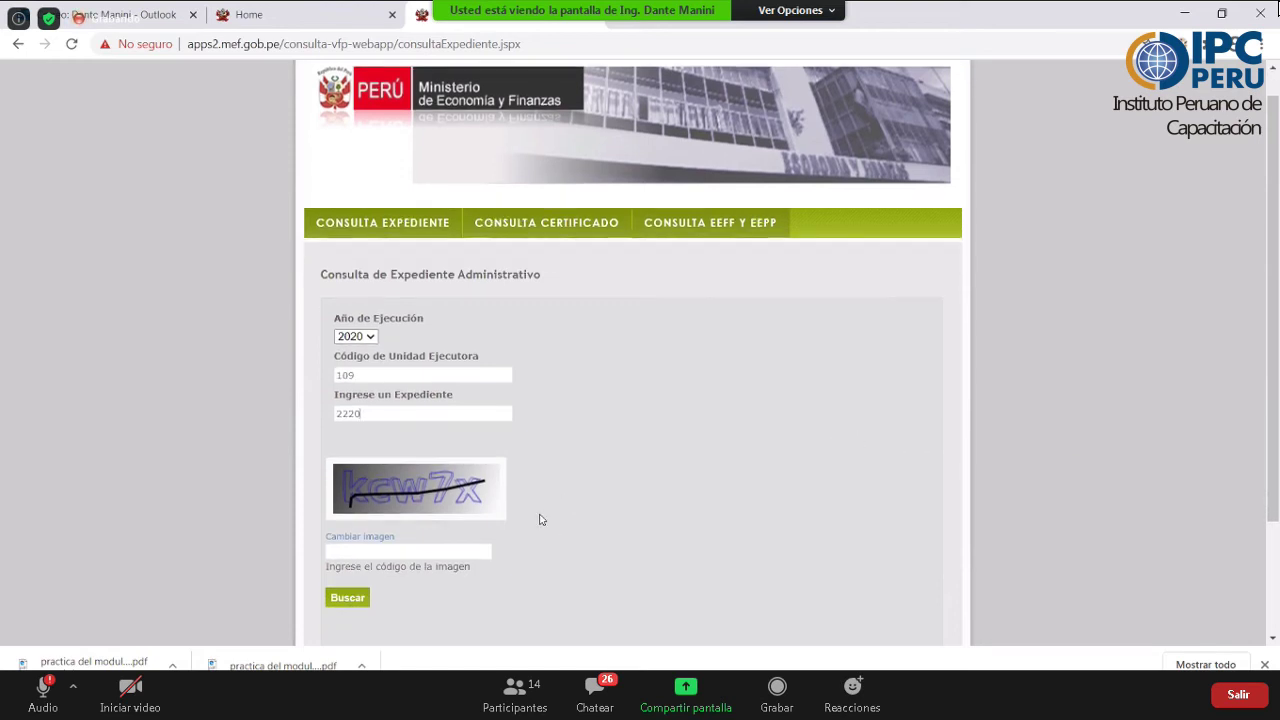
{"action": "left_click", "coordinate": [352, 486]}
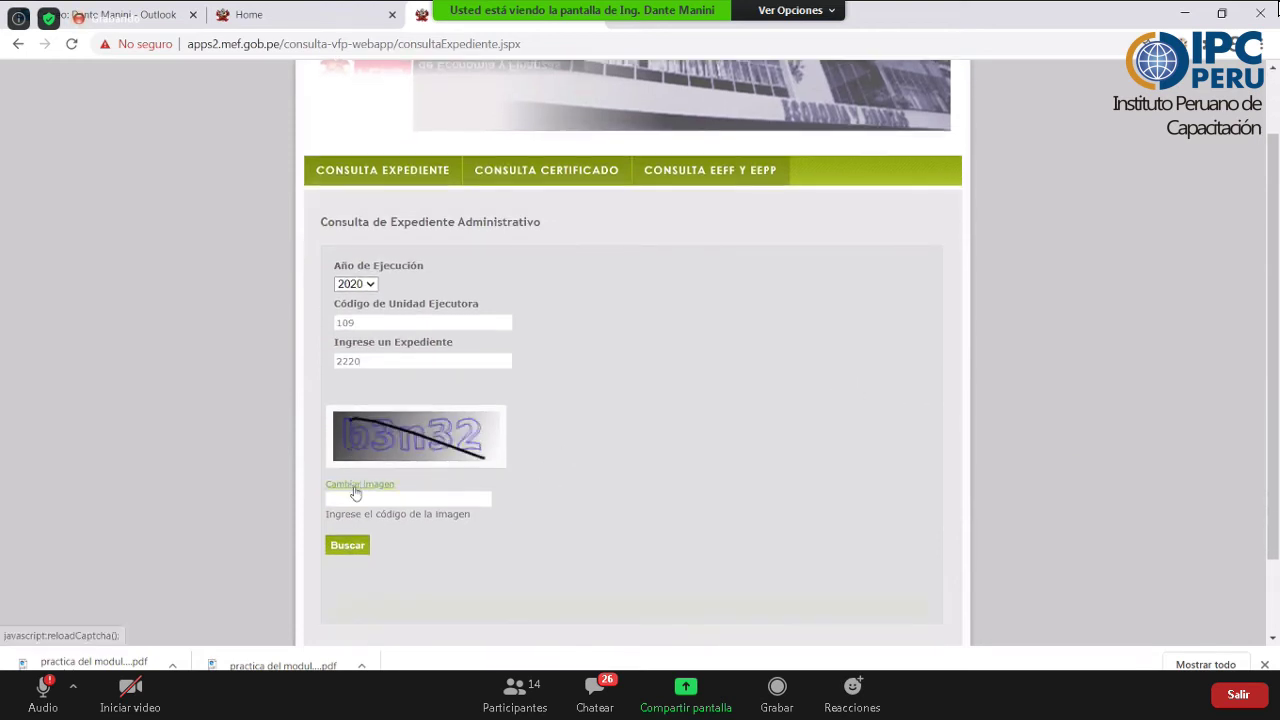
{"action": "left_click", "coordinate": [352, 498]}
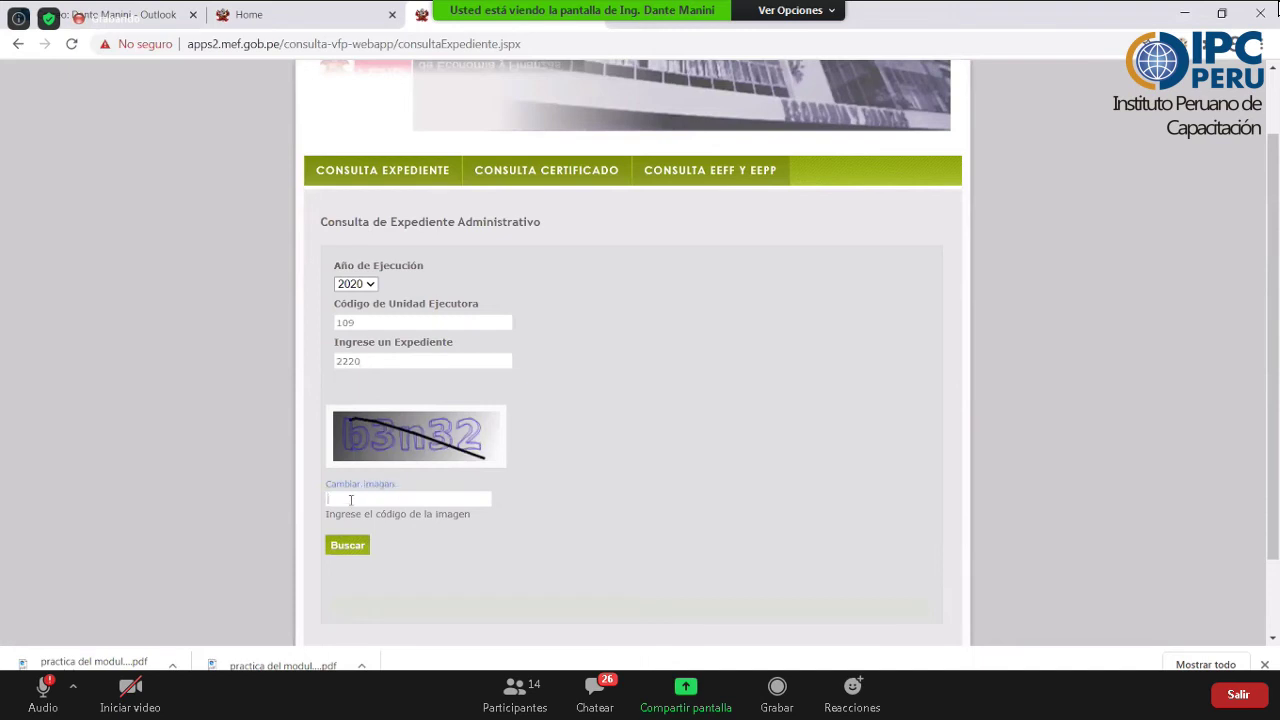
{"action": "type", "text": "b3n32"}
{"action": "left_click", "coordinate": [331, 548]}
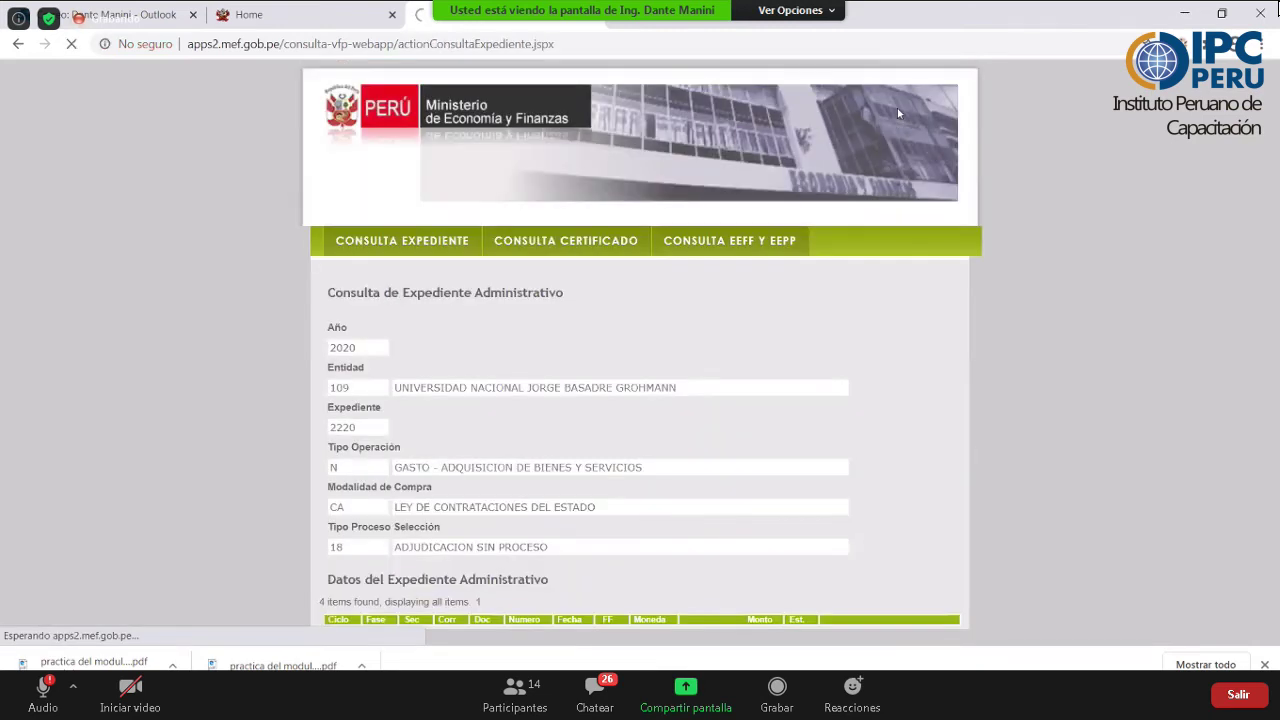
{"action": "scroll", "coordinate": [897, 108], "scroll_direction": "down", "scroll_amount": 2}
{"action": "left_click_drag", "start_coordinate": [307, 202], "coordinate": [817, 237]}
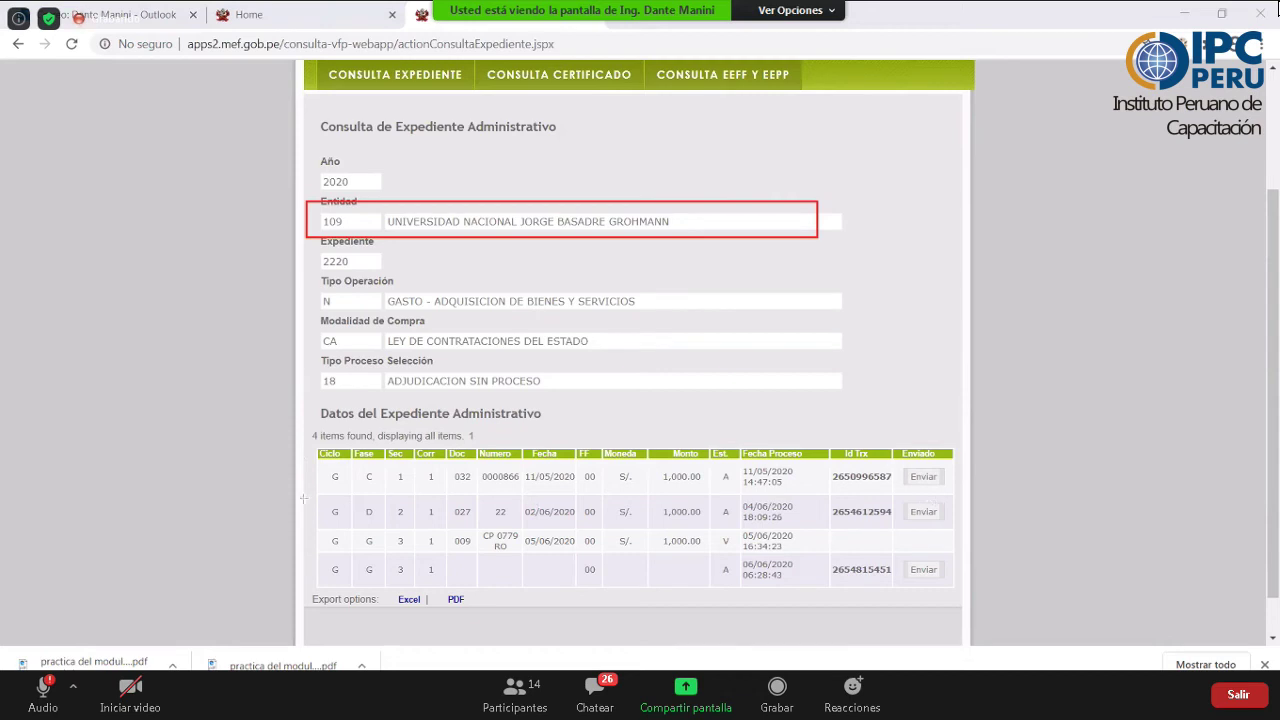
{"action": "left_click_drag", "start_coordinate": [304, 500], "coordinate": [933, 461]}
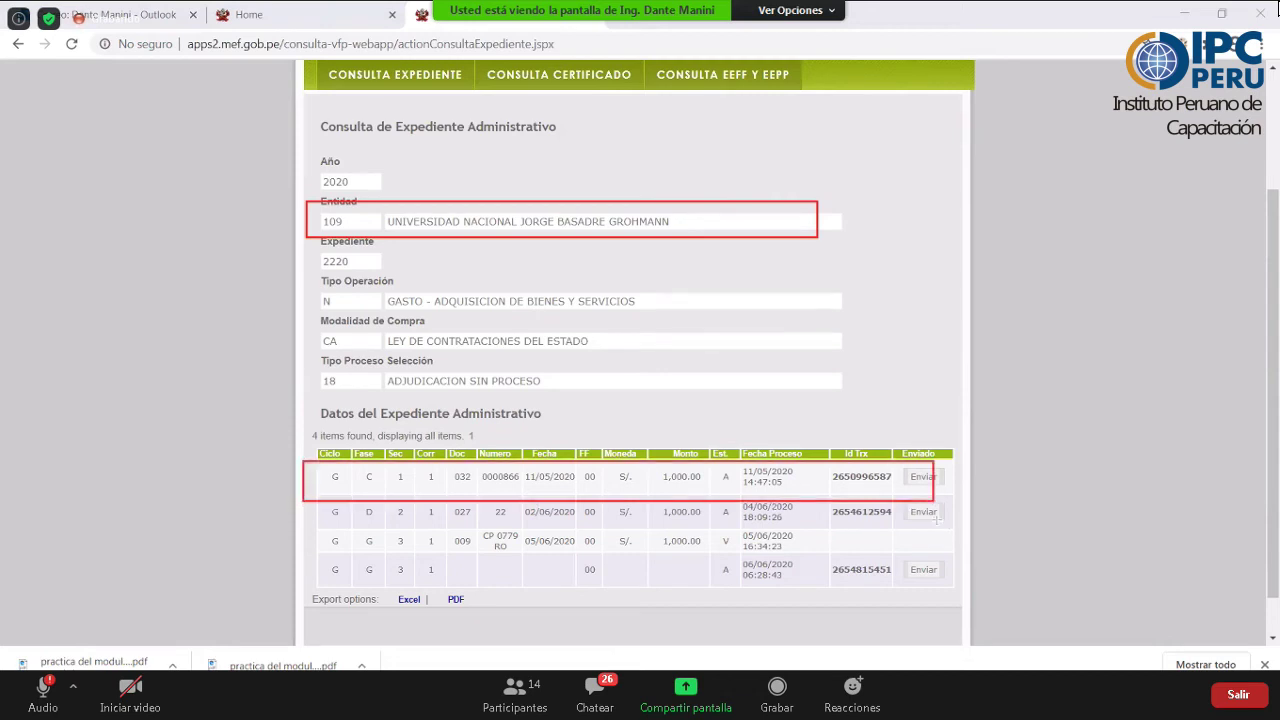
{"action": "left_click_drag", "start_coordinate": [948, 523], "coordinate": [300, 499]}
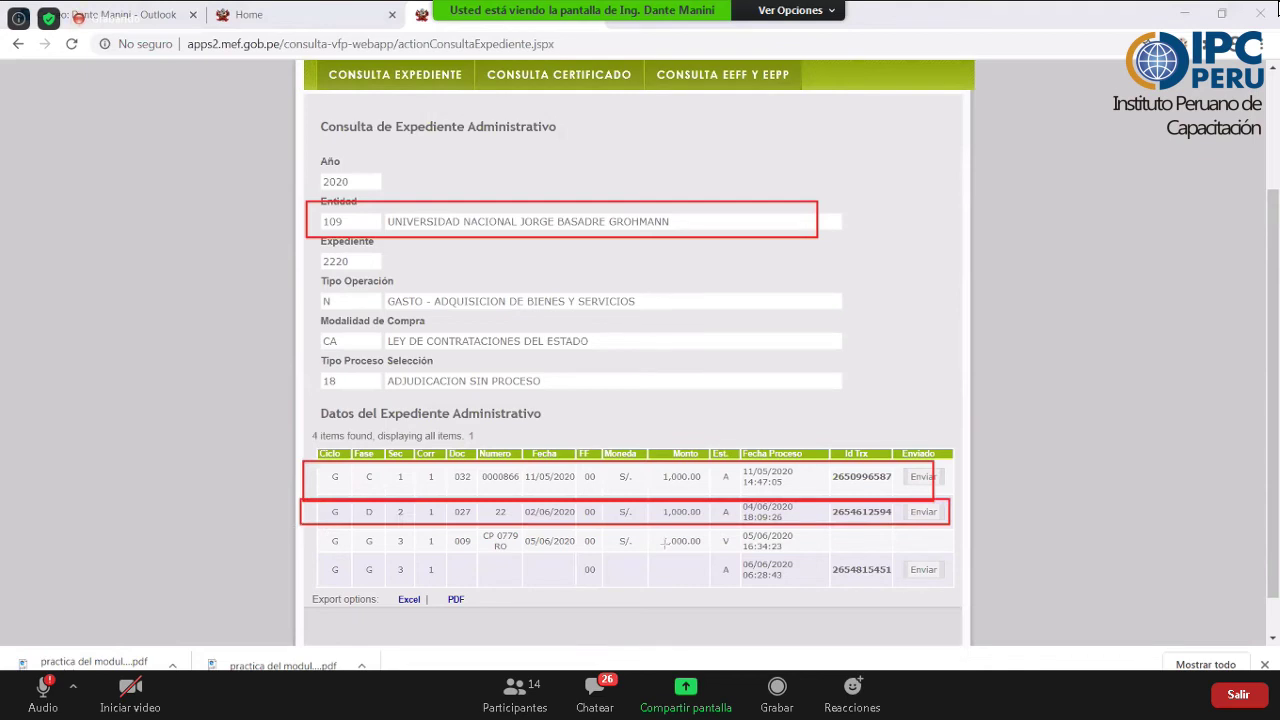
{"action": "left_click_drag", "start_coordinate": [298, 529], "coordinate": [964, 555]}
{"action": "mouse_move", "coordinate": [709, 557]}
{"action": "left_mouse_down"}
{"action": "mouse_move", "coordinate": [762, 598]}
{"action": "mouse_move", "coordinate": [740, 589]}
{"action": "left_mouse_up"}
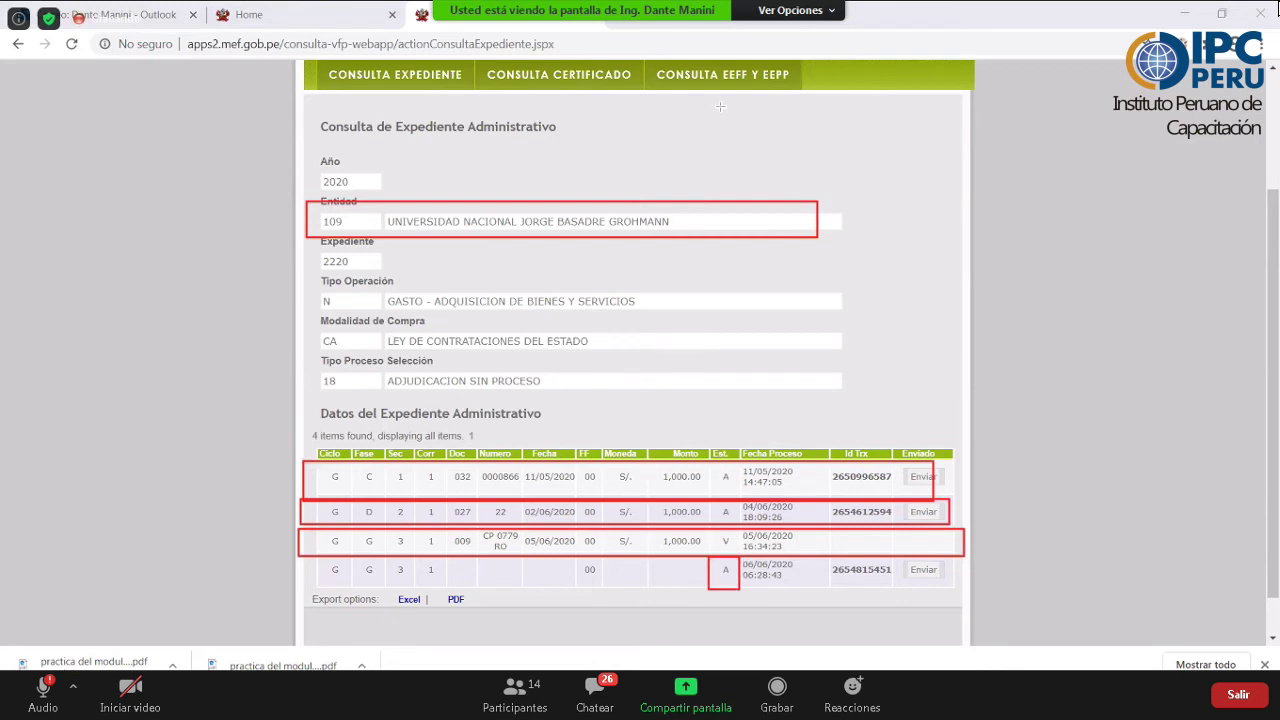
{"action": "scroll", "coordinate": [565, 292], "scroll_direction": "up", "scroll_amount": 1}
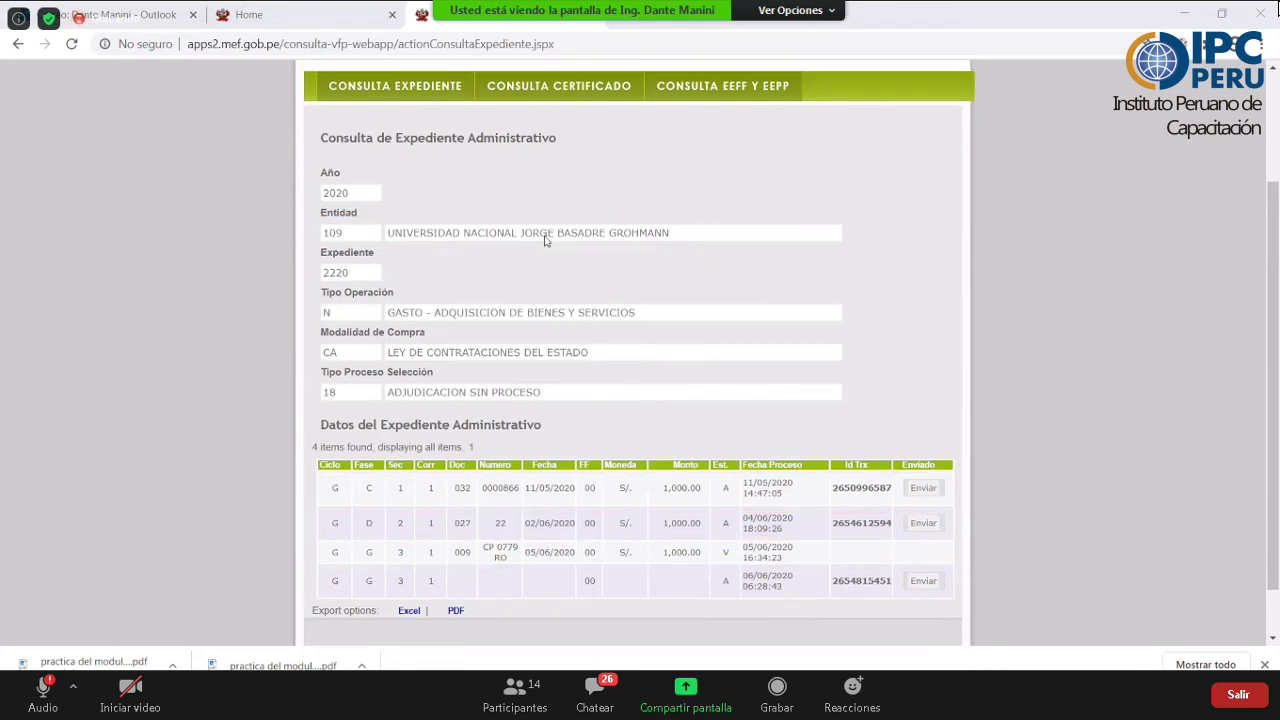
{"action": "scroll", "coordinate": [423, 234], "scroll_direction": "up", "scroll_amount": 1}
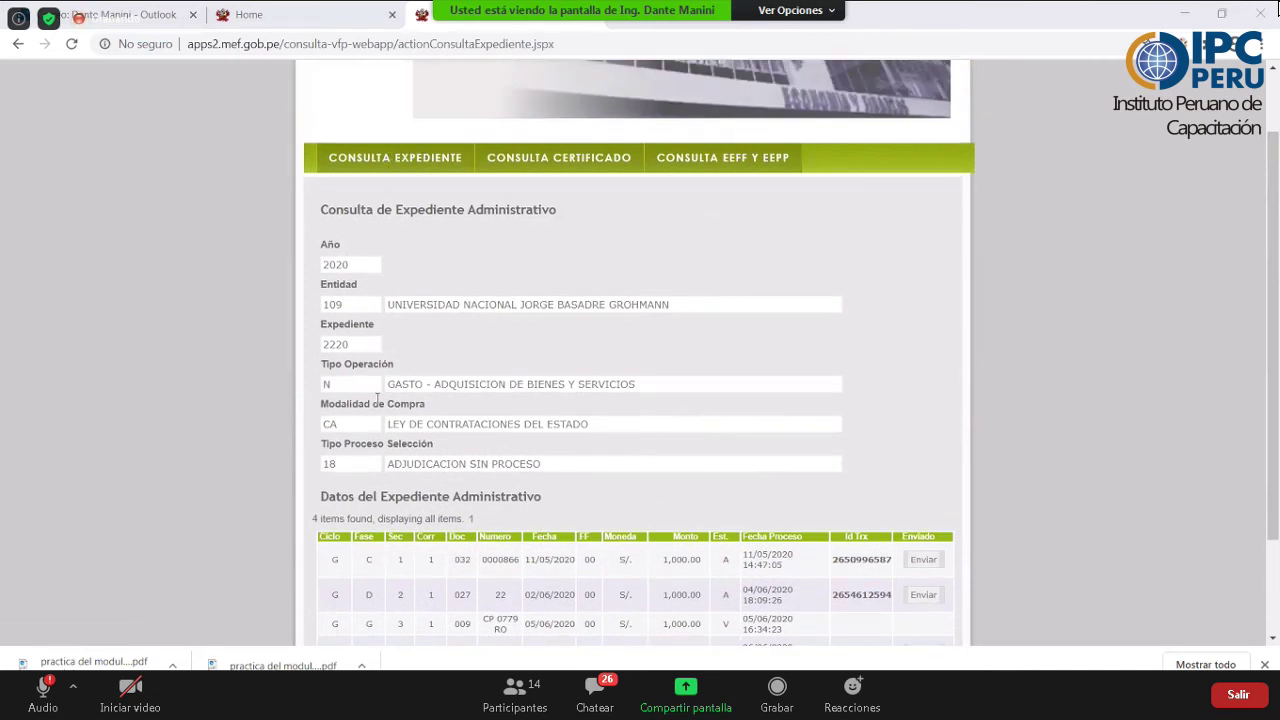
- Back on the search form, look up expediente 2520 for unit 109 with a fresh verification code
{"action": "key", "text": "alt+Left"}
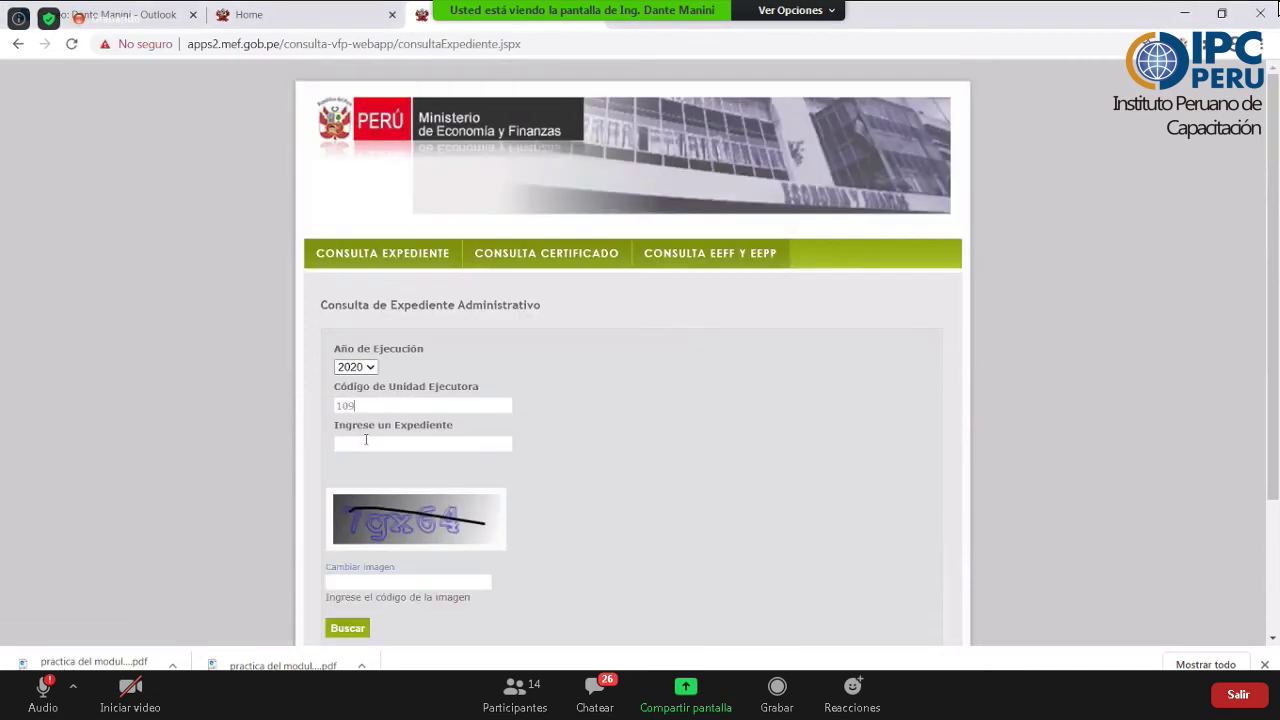
{"action": "left_click", "coordinate": [366, 440]}
{"action": "type", "text": "2520"}
{"action": "scroll", "coordinate": [365, 490], "scroll_direction": "down", "scroll_amount": 1}
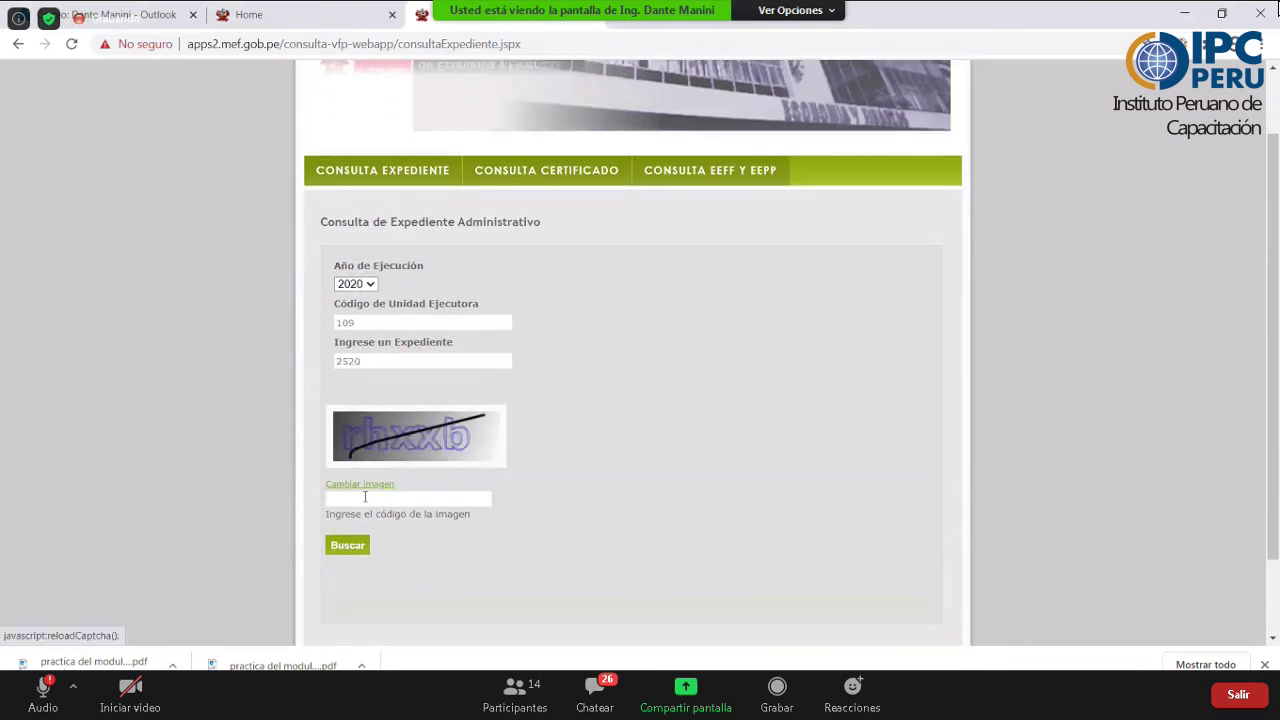
{"action": "left_click", "coordinate": [365, 497]}
{"action": "type", "text": "n6bdm"}
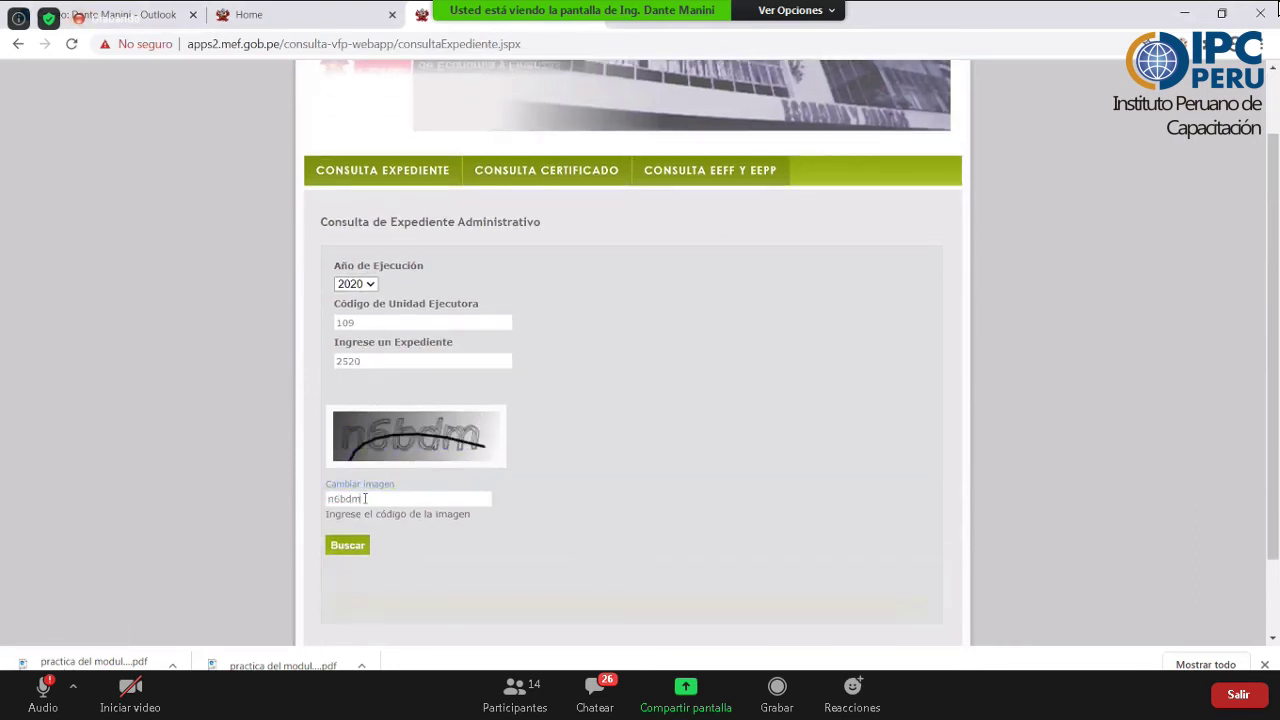
{"action": "left_click", "coordinate": [348, 545]}
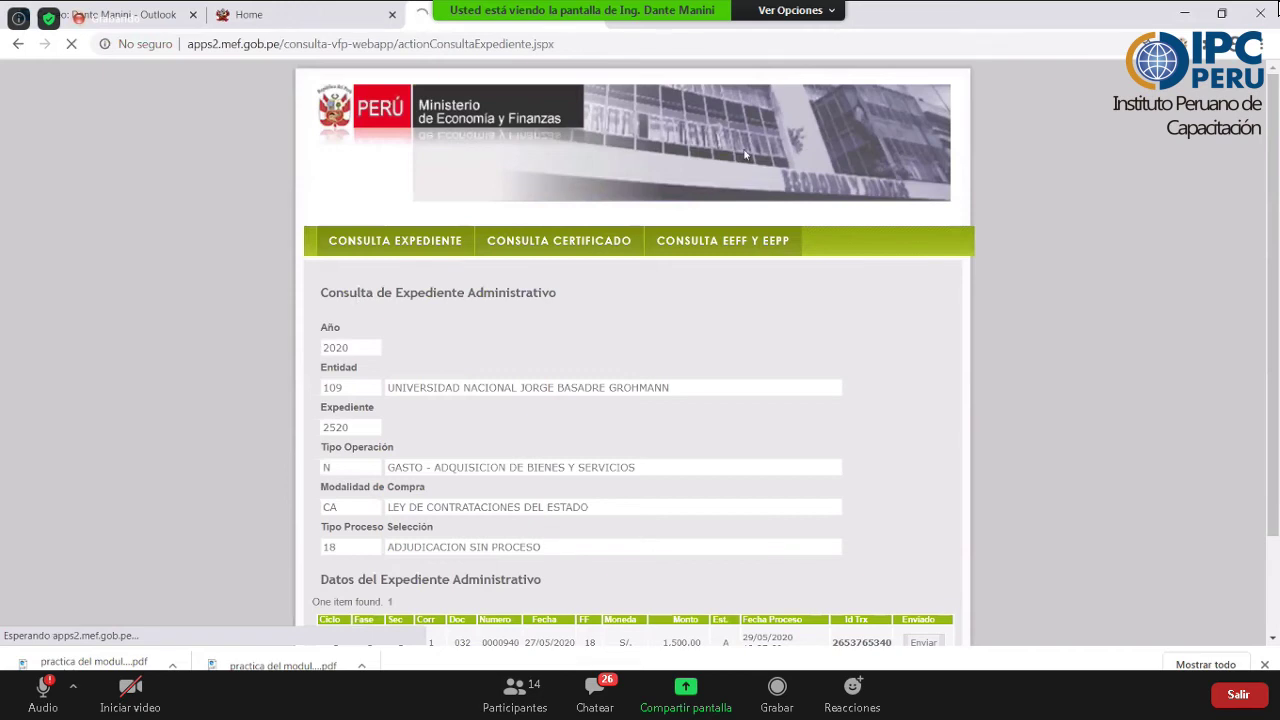
- Outline the entity 109 line and result row, marking FF 18, amount 1,500.00 and document type 032
{"action": "scroll", "coordinate": [745, 155], "scroll_direction": "down", "scroll_amount": 3}
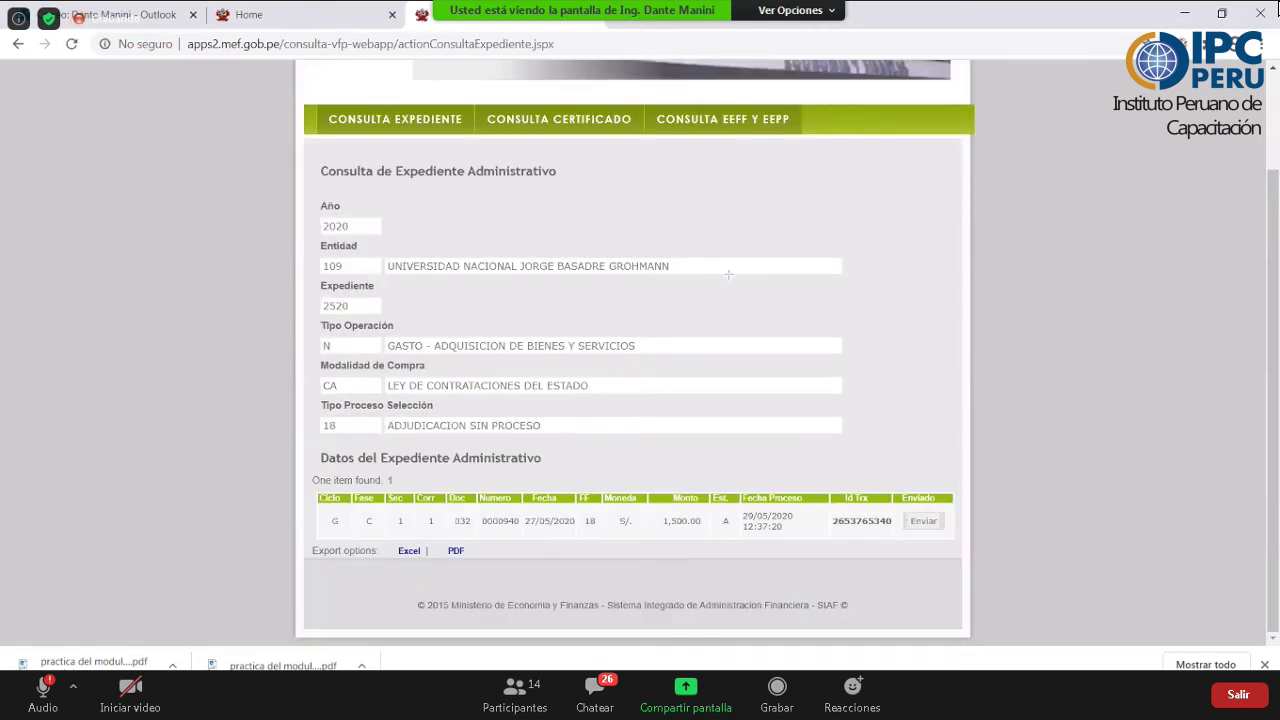
{"action": "left_click_drag", "start_coordinate": [316, 250], "coordinate": [767, 274]}
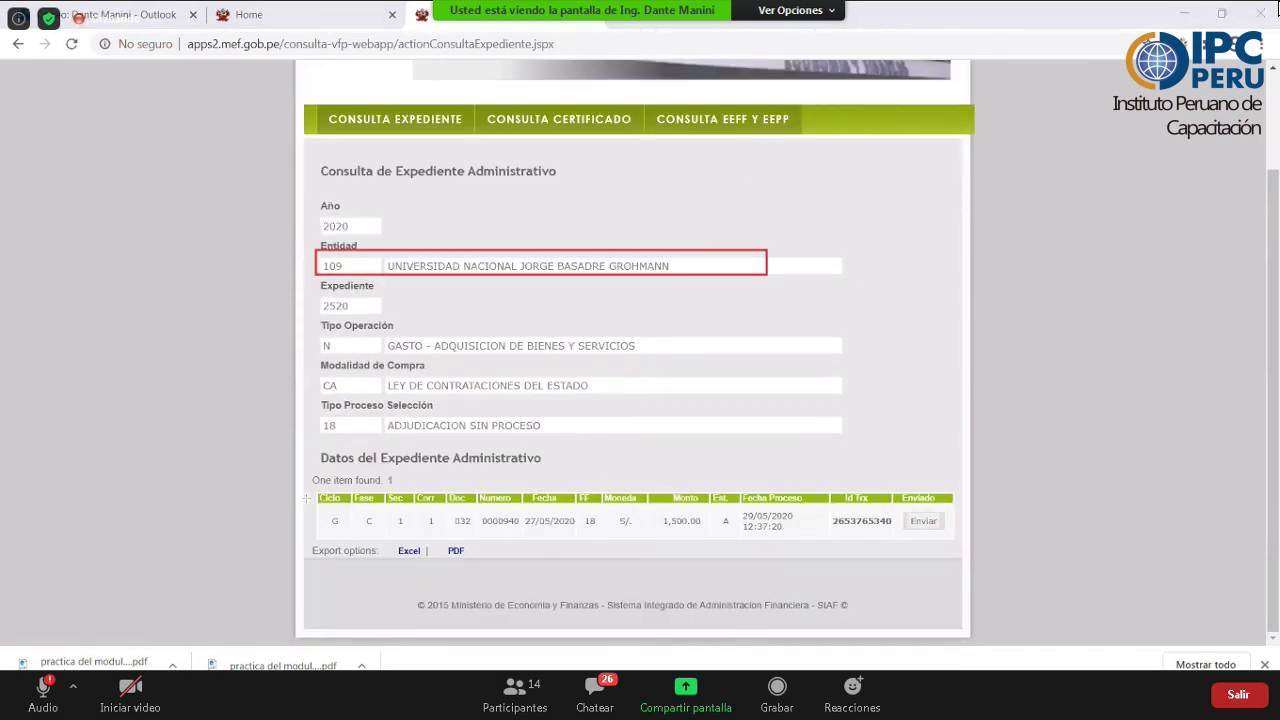
{"action": "left_click_drag", "start_coordinate": [308, 499], "coordinate": [615, 537]}
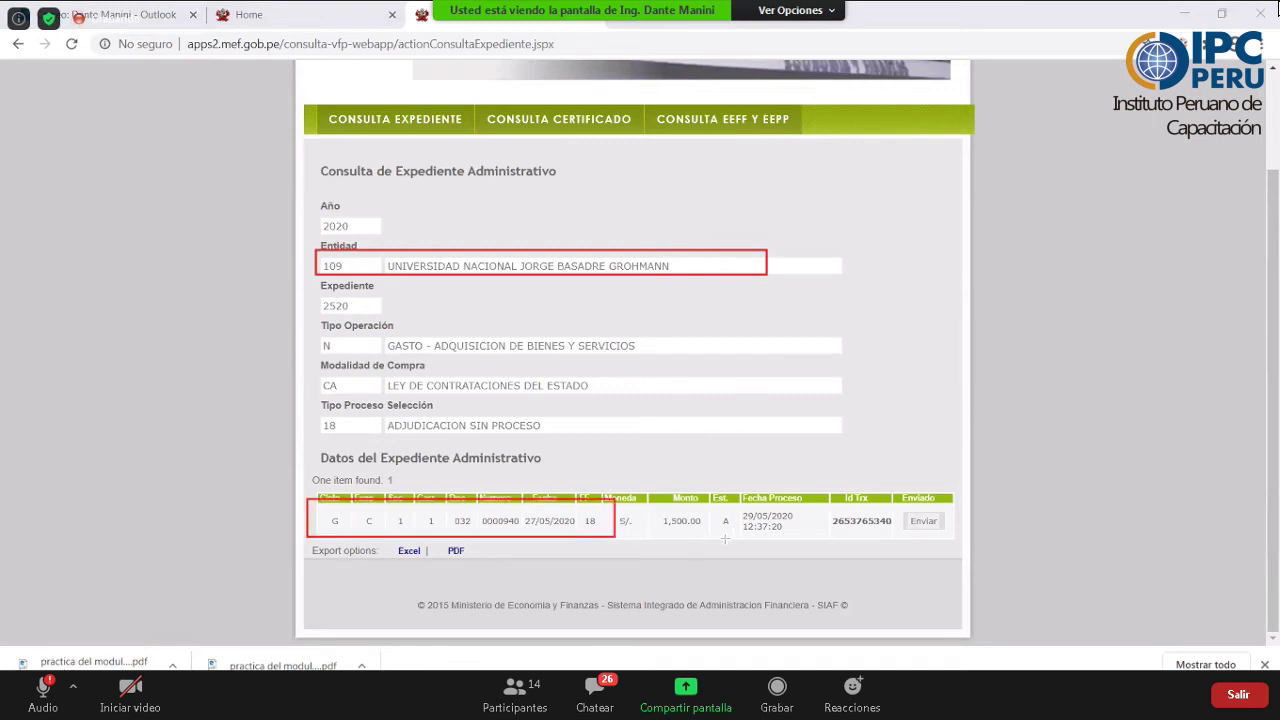
{"action": "left_click_drag", "start_coordinate": [725, 540], "coordinate": [969, 540]}
{"action": "left_click_drag", "start_coordinate": [576, 479], "coordinate": [603, 557]}
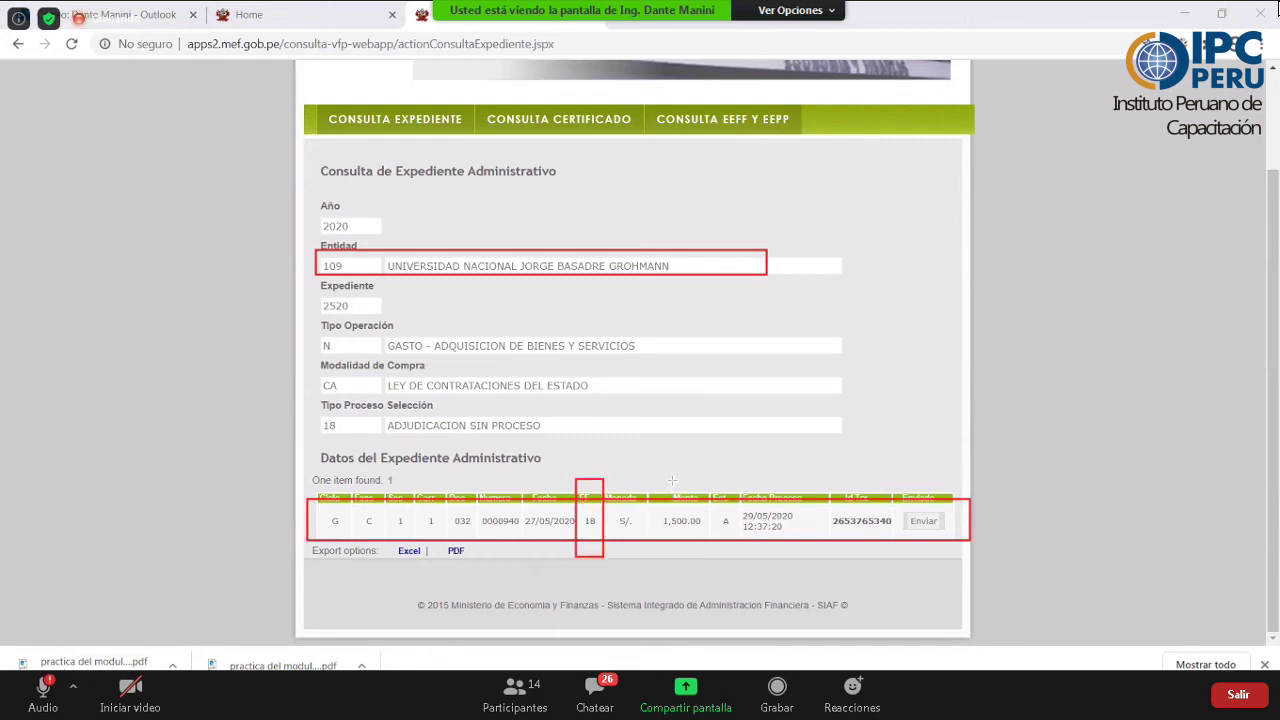
{"action": "mouse_move", "coordinate": [656, 470]}
{"action": "left_mouse_down"}
{"action": "mouse_move", "coordinate": [667, 552]}
{"action": "mouse_move", "coordinate": [713, 557]}
{"action": "left_mouse_up"}
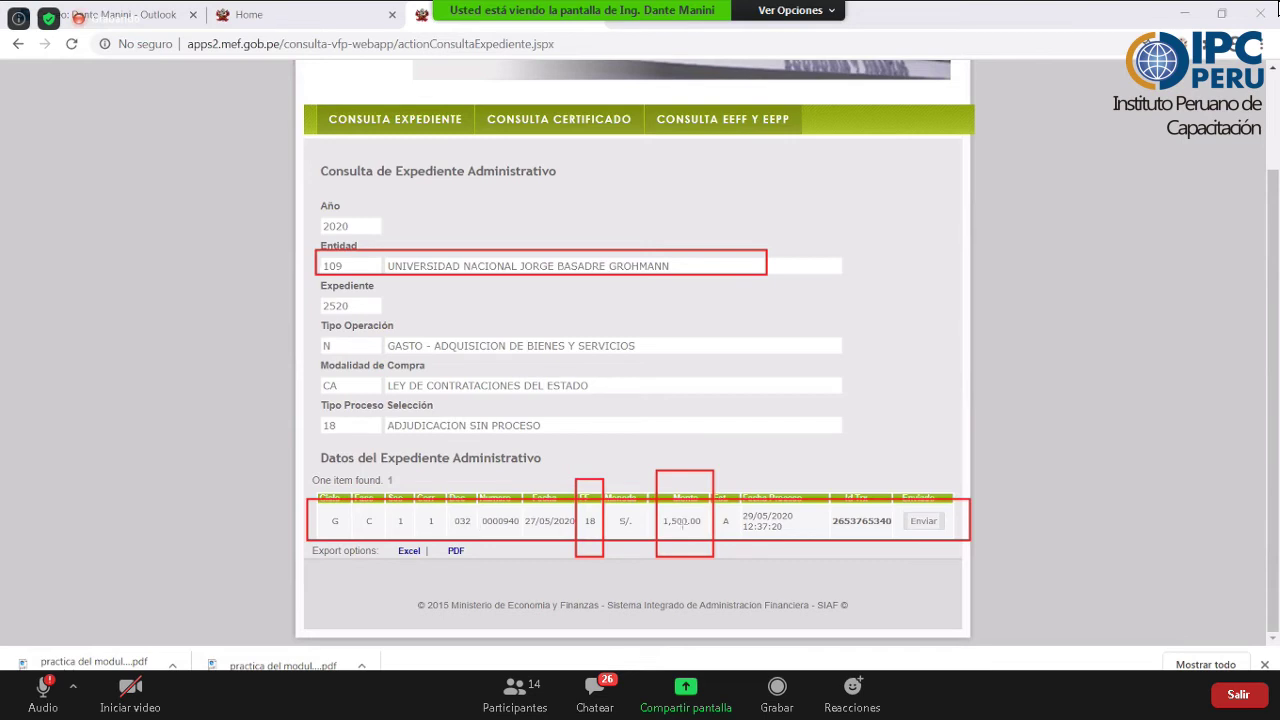
{"action": "left_click_drag", "start_coordinate": [449, 508], "coordinate": [481, 533]}
{"action": "key", "text": "alt+Tab"}
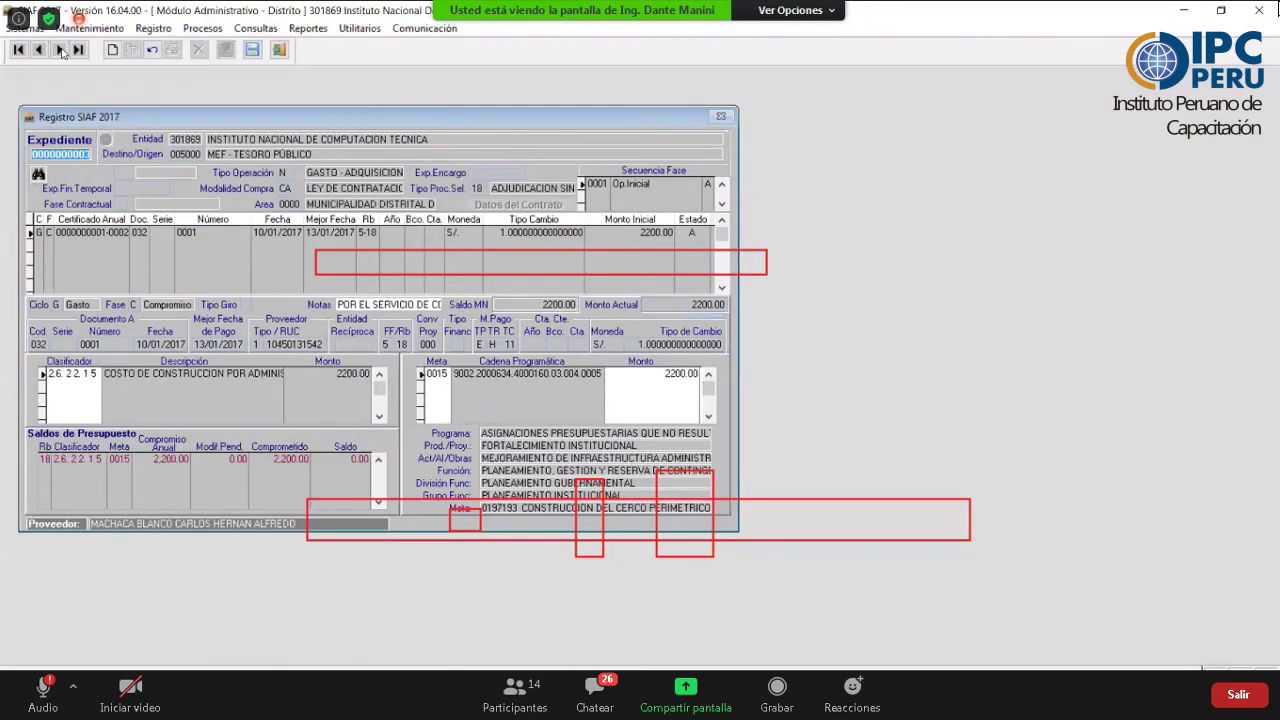
{"action": "left_click", "coordinate": [60, 50]}
{"action": "left_click", "coordinate": [78, 49]}
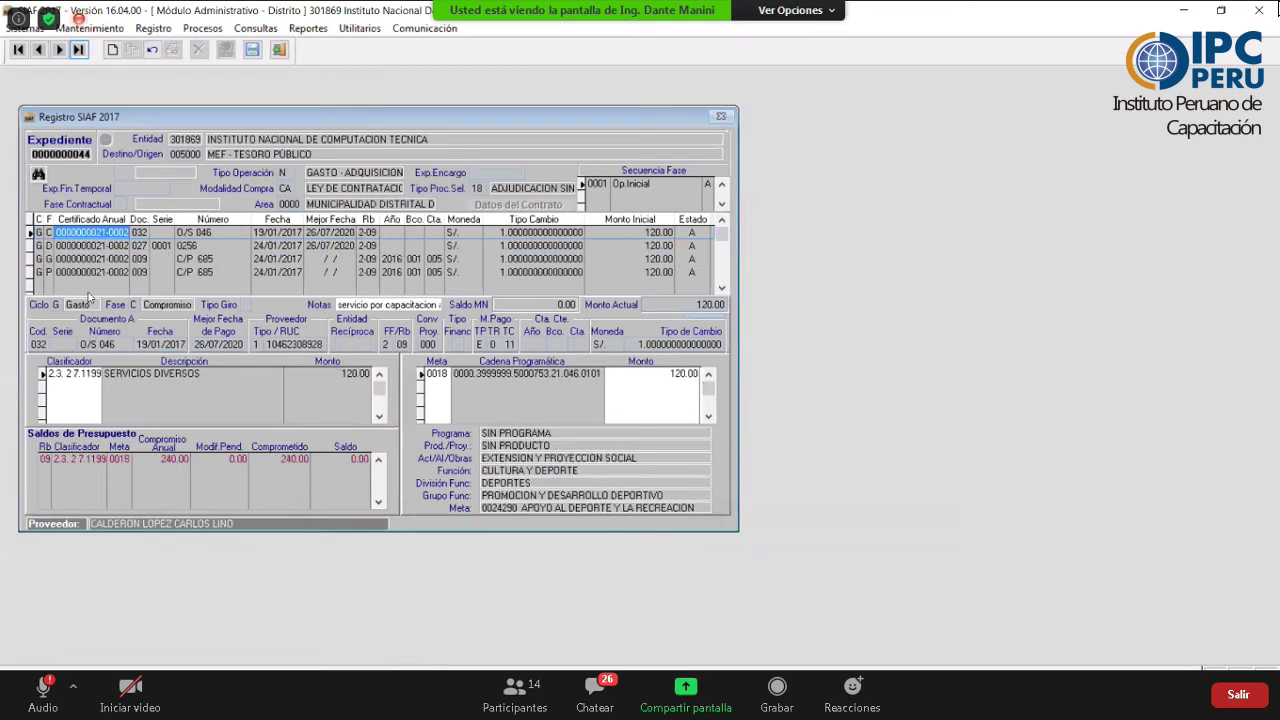
{"action": "left_click", "coordinate": [610, 231]}
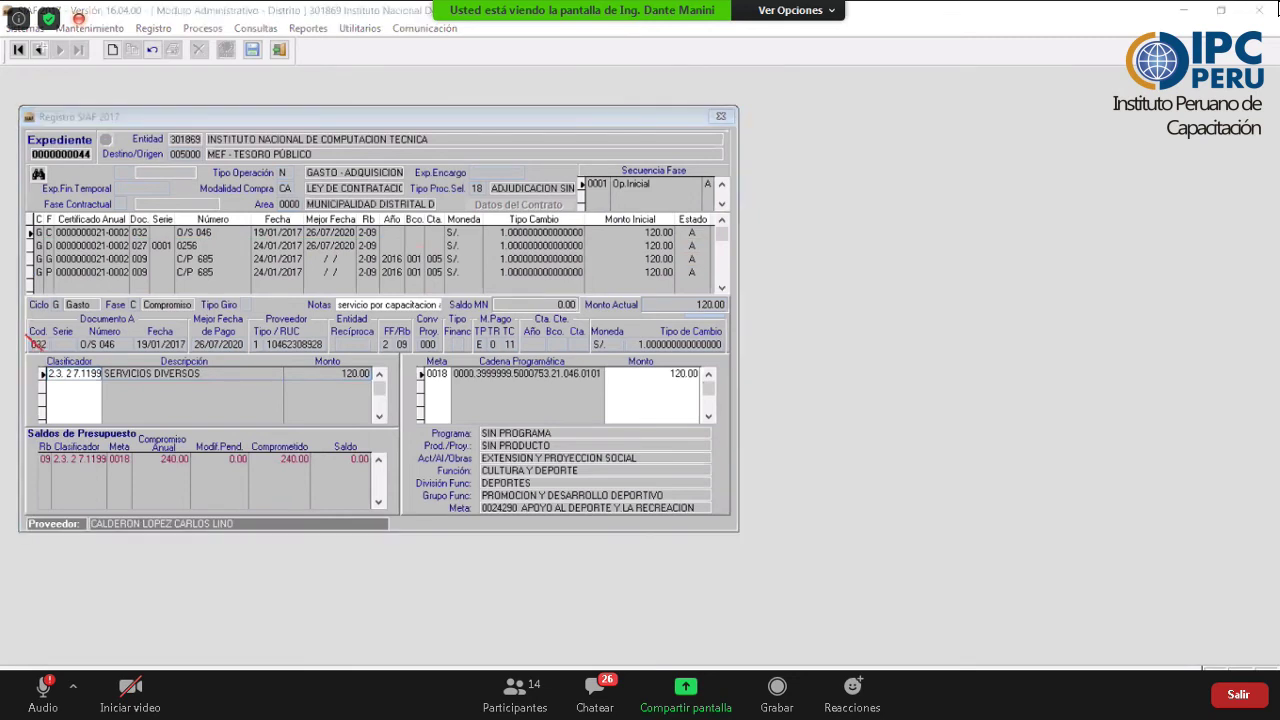
{"action": "left_click", "coordinate": [39, 49]}
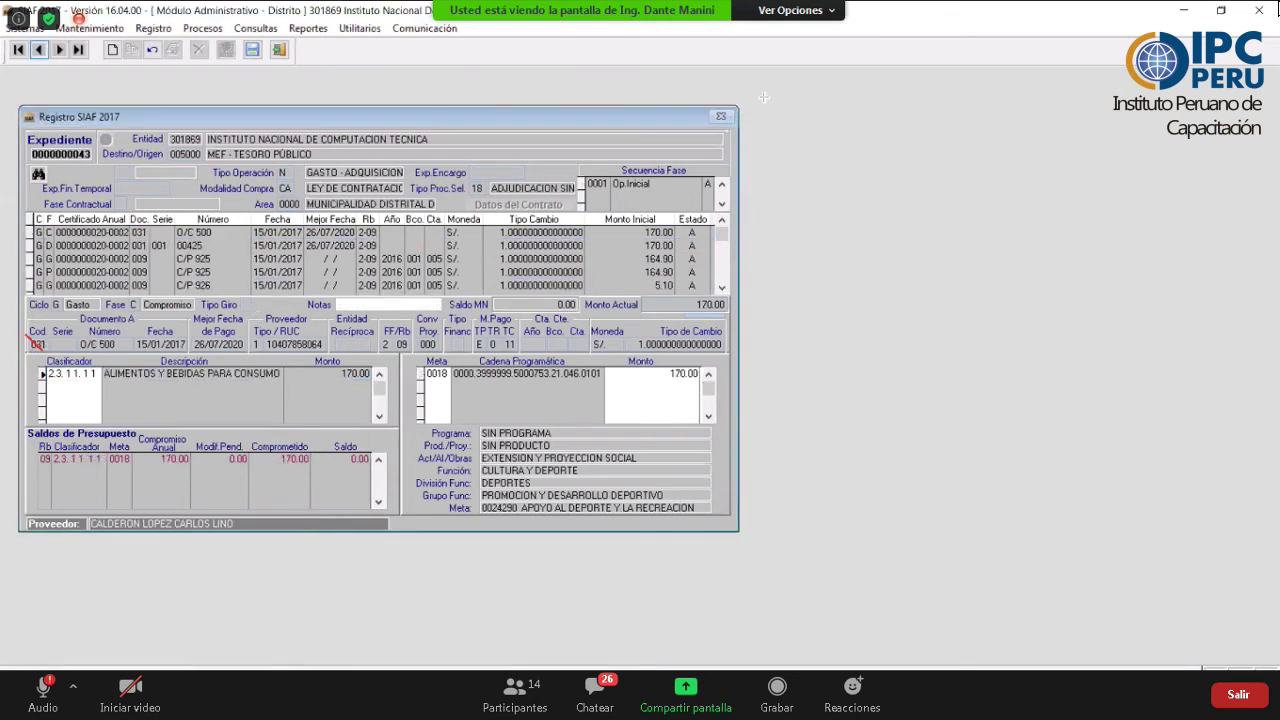
{"action": "left_click", "coordinate": [39, 49]}
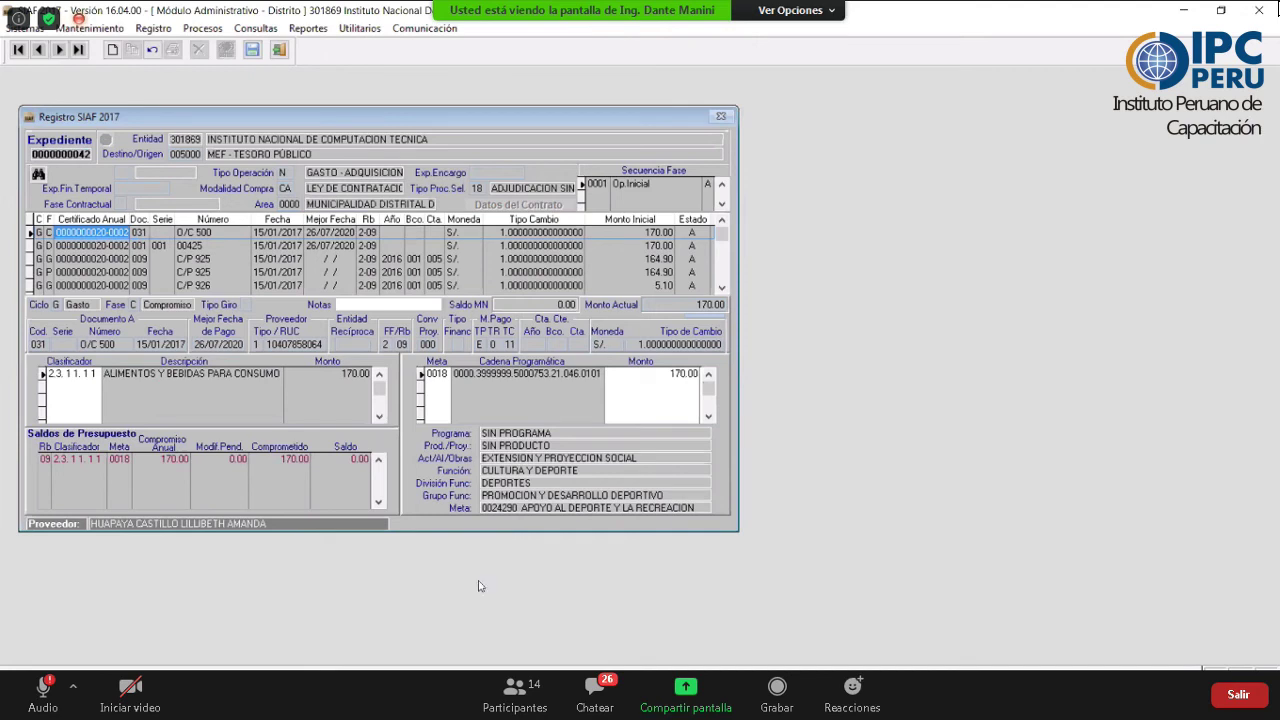
{"action": "key", "text": "alt+Tab"}
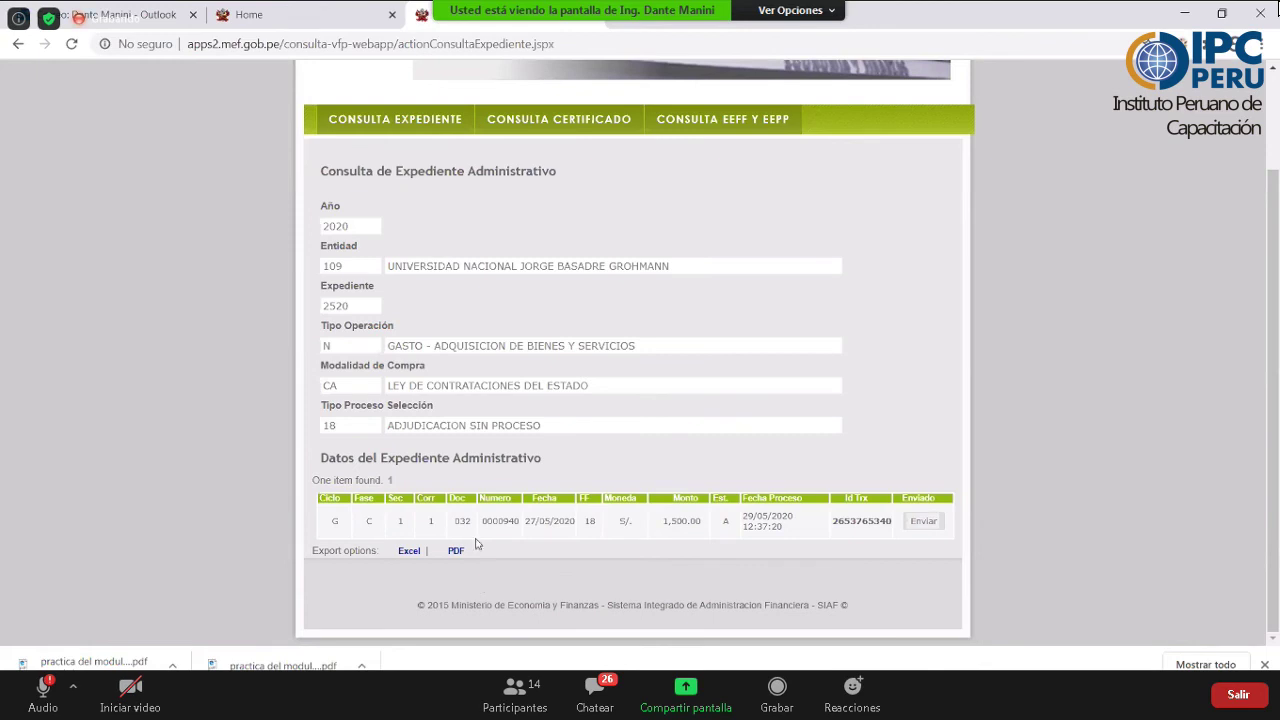
- Highlight the 27/05/2020 date in the expediente 2520 result and scroll back up the page
{"action": "left_click_drag", "start_coordinate": [524, 521], "coordinate": [573, 520]}
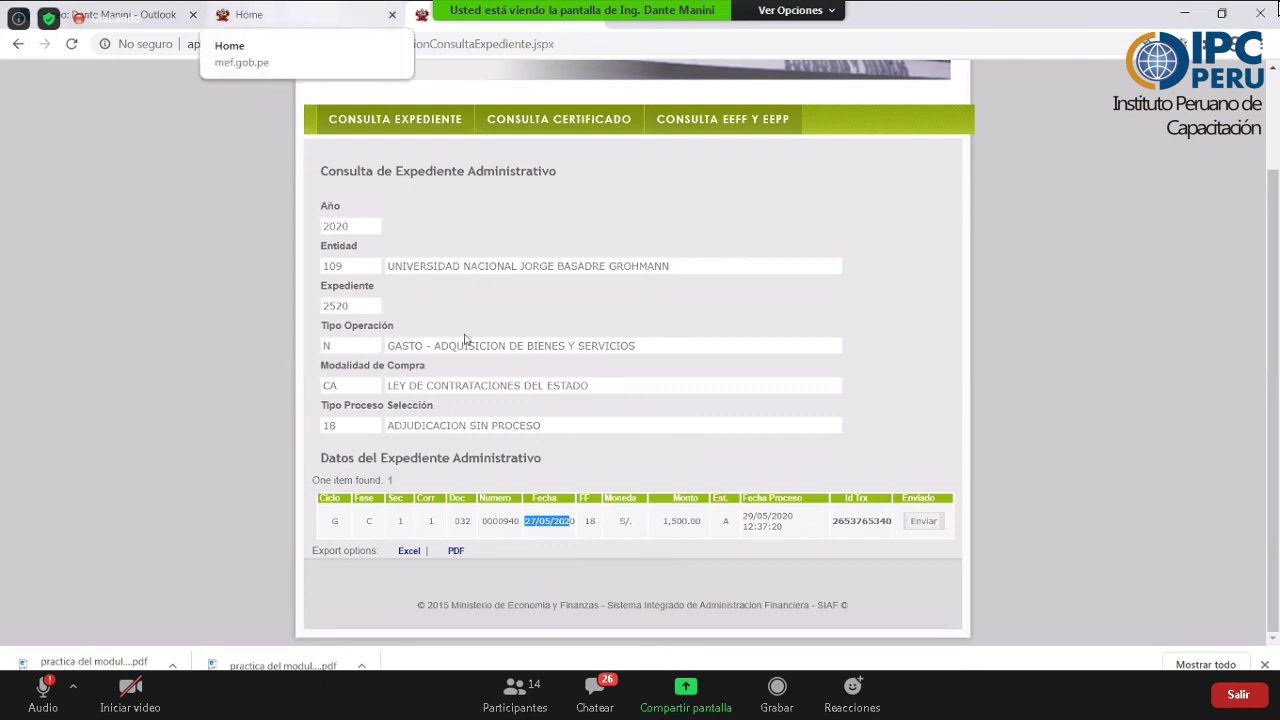
{"action": "scroll", "coordinate": [606, 407], "scroll_direction": "up", "scroll_amount": 1}
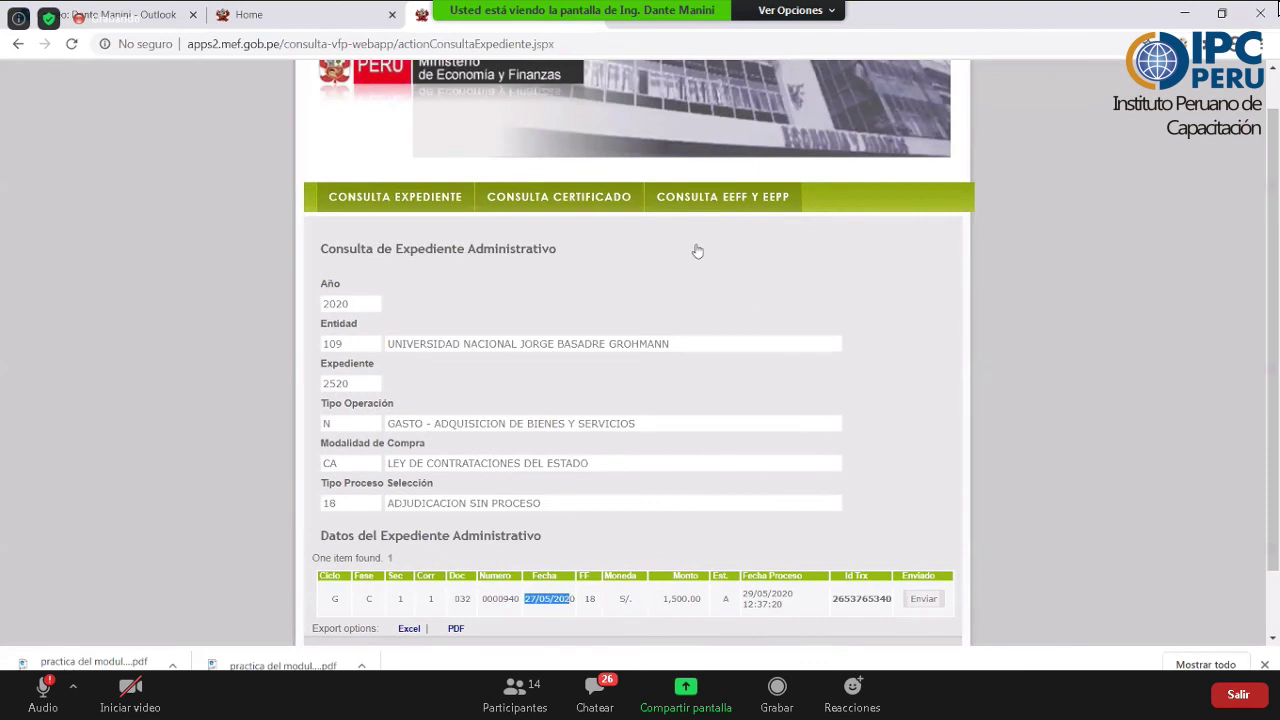
{"action": "scroll", "coordinate": [477, 374], "scroll_direction": "up", "scroll_amount": 1}
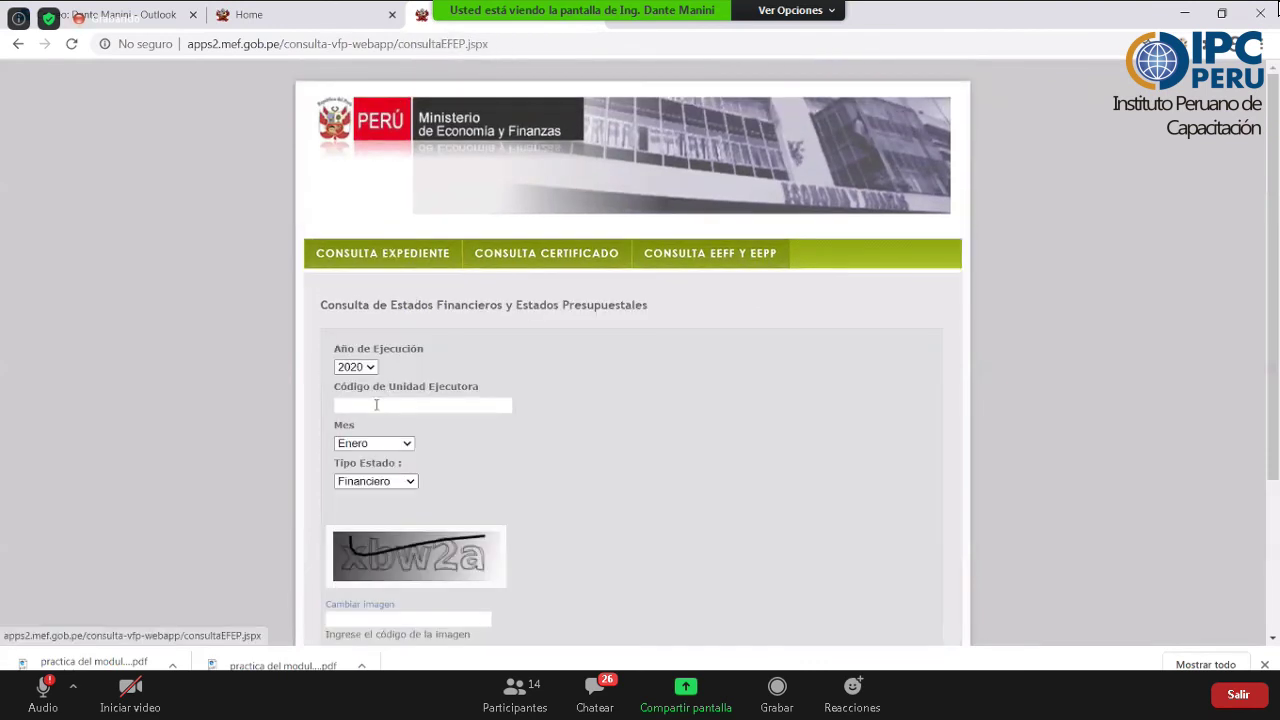
- Query unit 109's Enero 2020 Financiero statement with the verification code, returning EF1 processed 24/07/2020
{"action": "left_click", "coordinate": [376, 405]}
{"action": "type", "text": "109"}
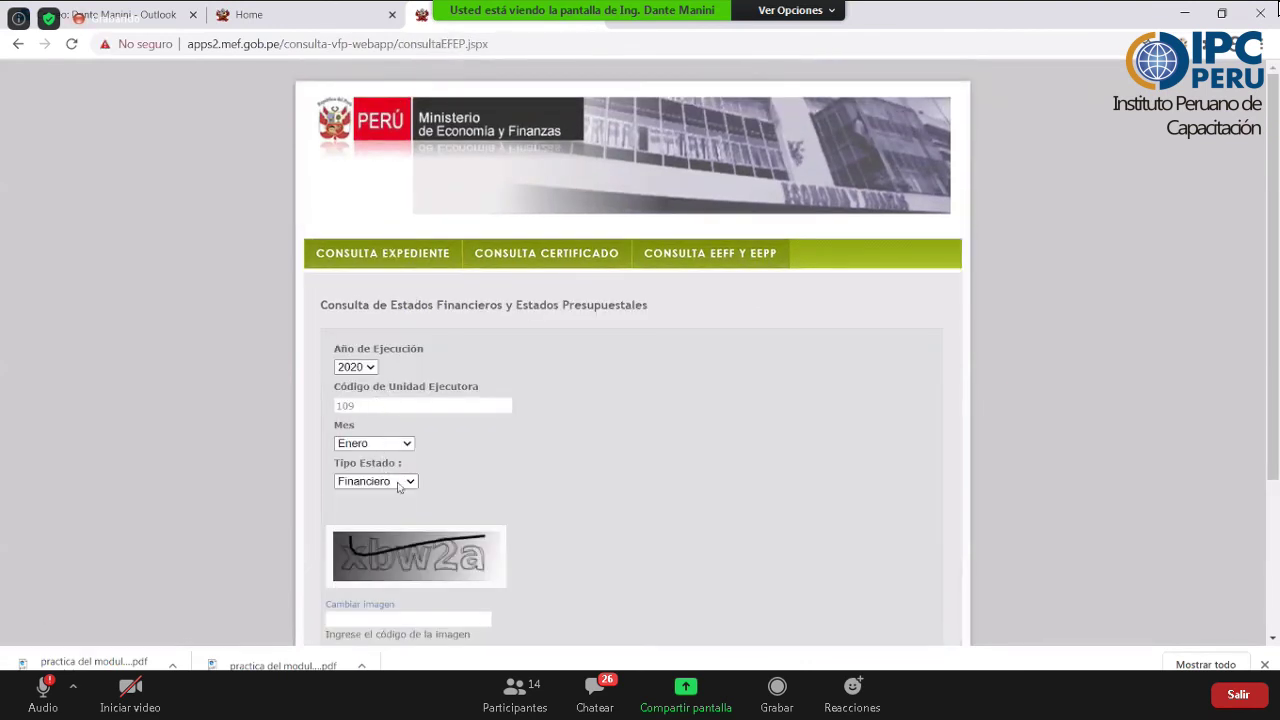
{"action": "left_click", "coordinate": [386, 622]}
{"action": "type", "text": "xbw2a"}
{"action": "scroll", "coordinate": [385, 600], "scroll_direction": "down", "scroll_amount": 1}
{"action": "key", "text": "Return"}
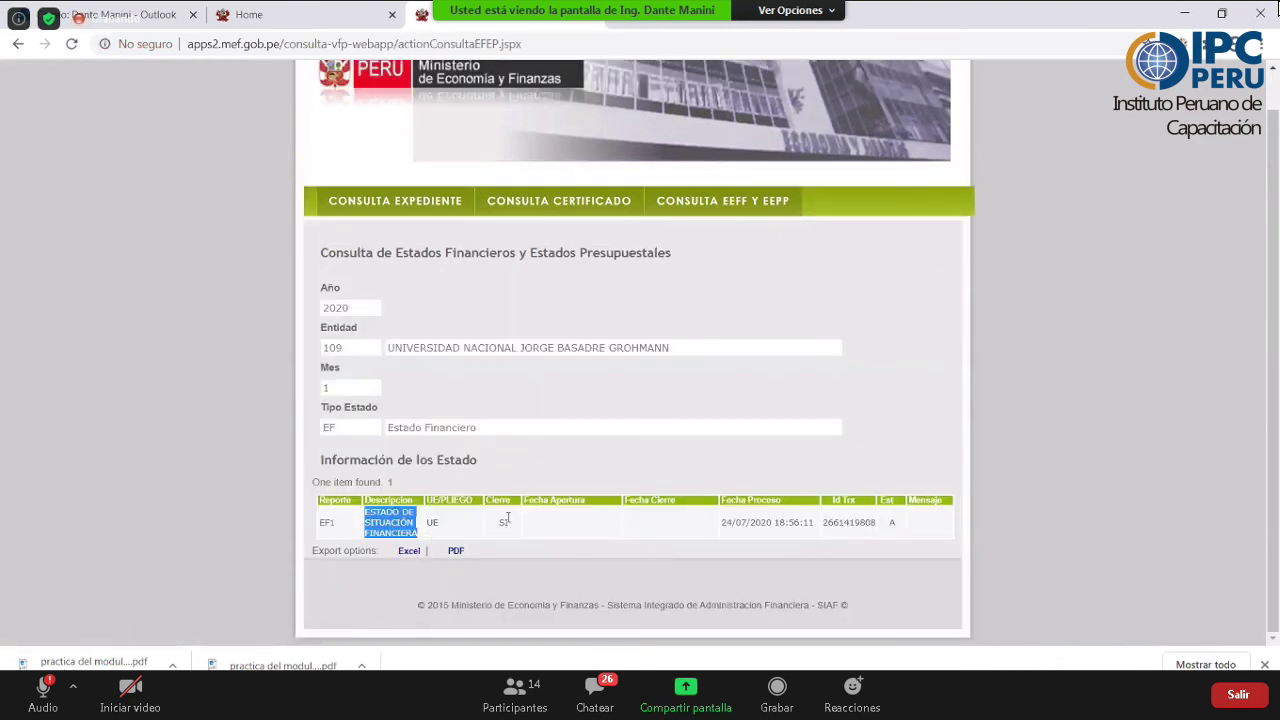
{"action": "left_click", "coordinate": [519, 523]}
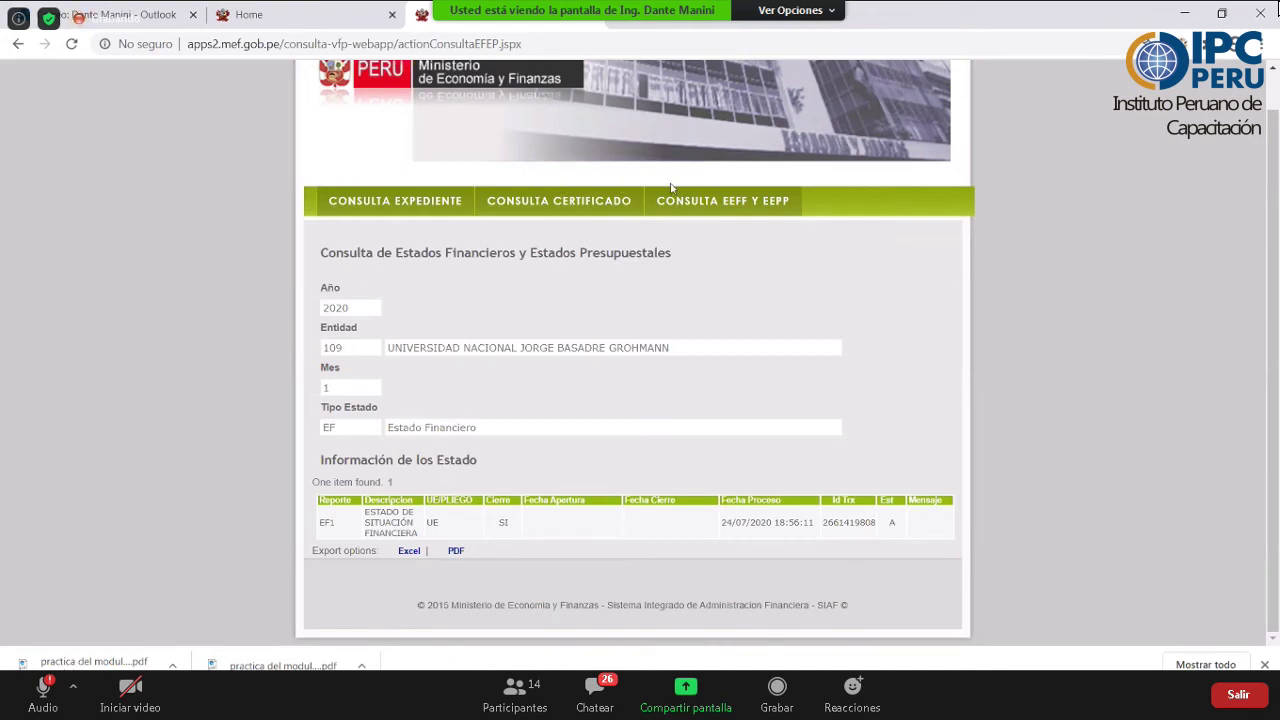
- Reload a blank financial statements query form, keeping Enero as month and Financiero as type
{"action": "left_click", "coordinate": [706, 198]}
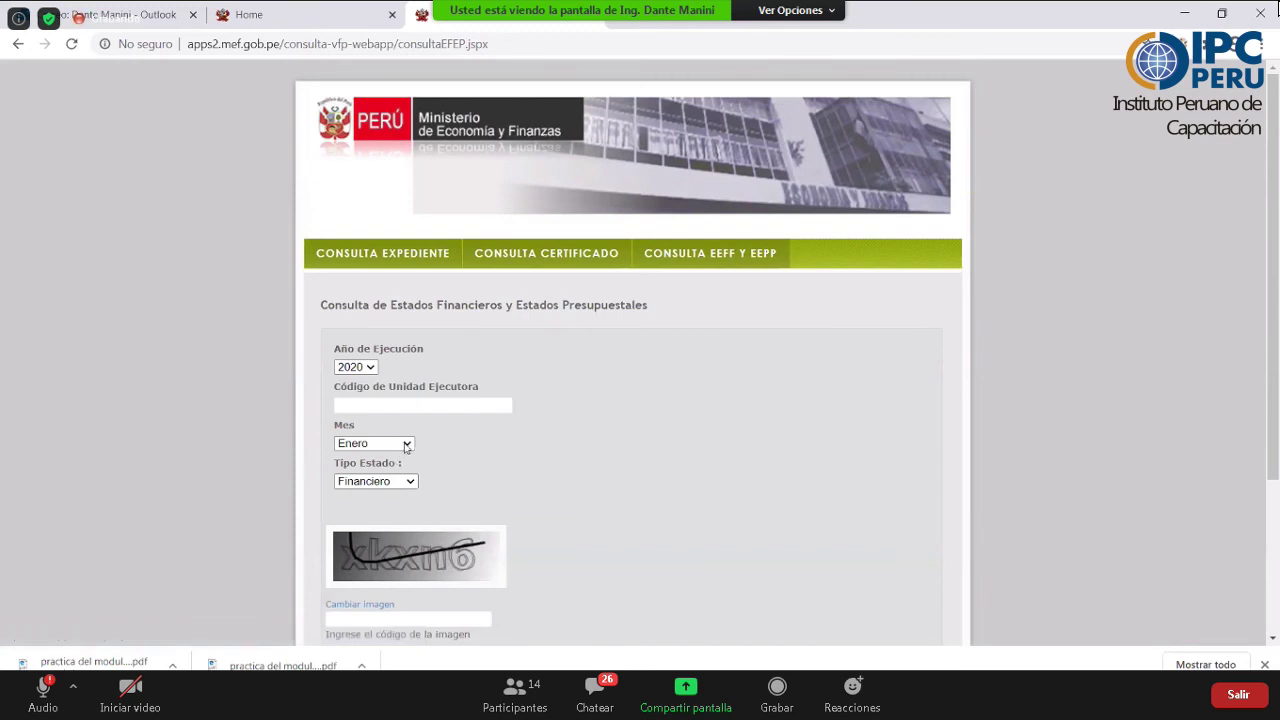
{"action": "left_click", "coordinate": [406, 444]}
{"action": "left_click", "coordinate": [491, 440]}
{"action": "left_click", "coordinate": [409, 482]}
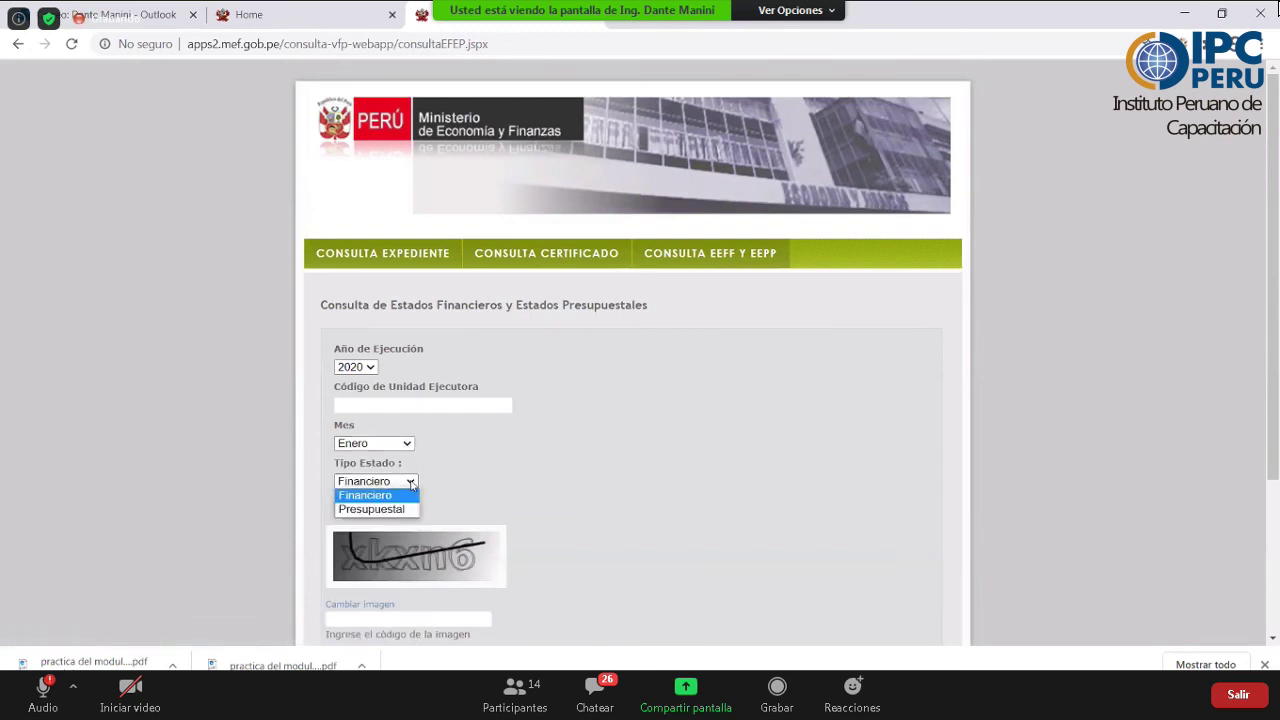
{"action": "left_click", "coordinate": [531, 470]}
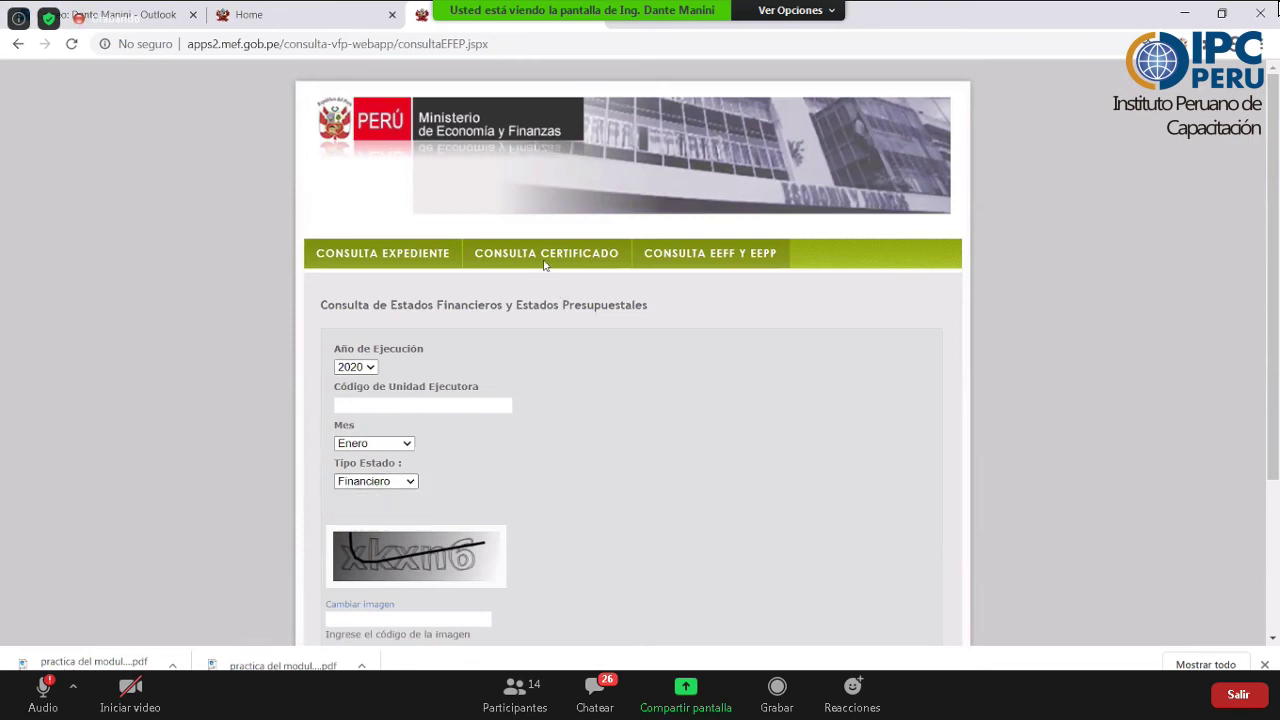
{"action": "left_click", "coordinate": [367, 255]}
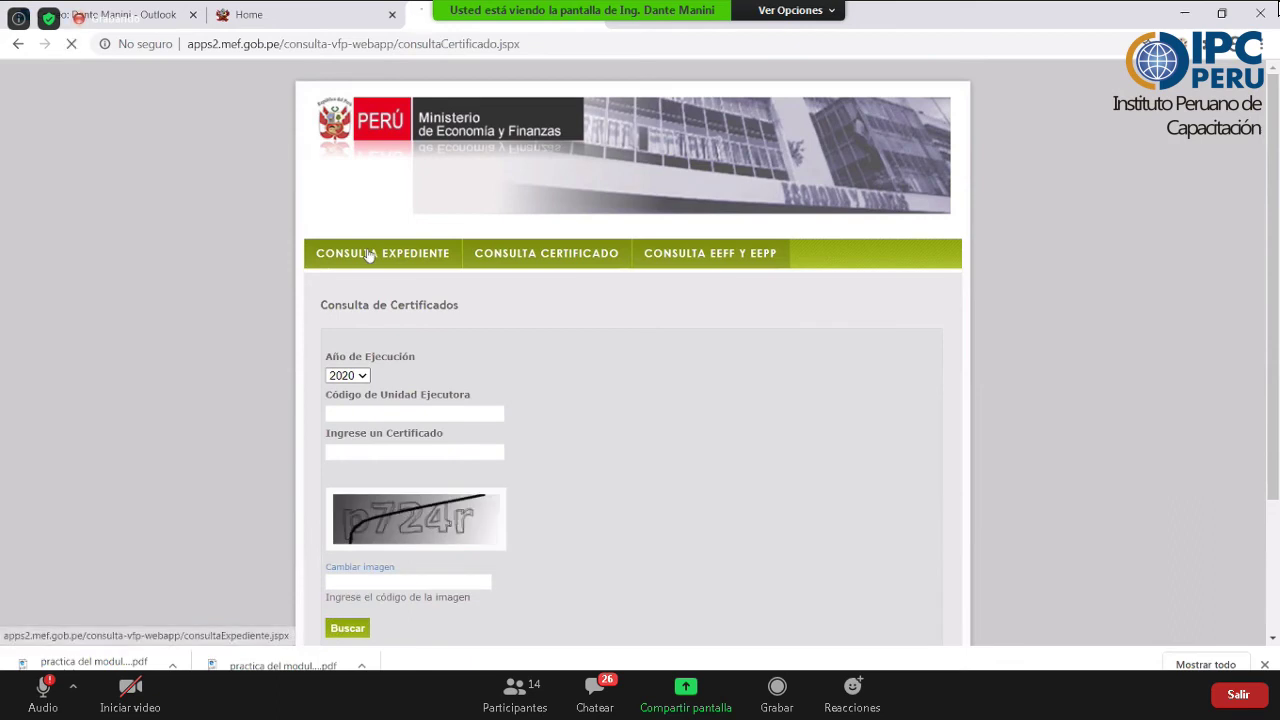
{"action": "left_click", "coordinate": [727, 256]}
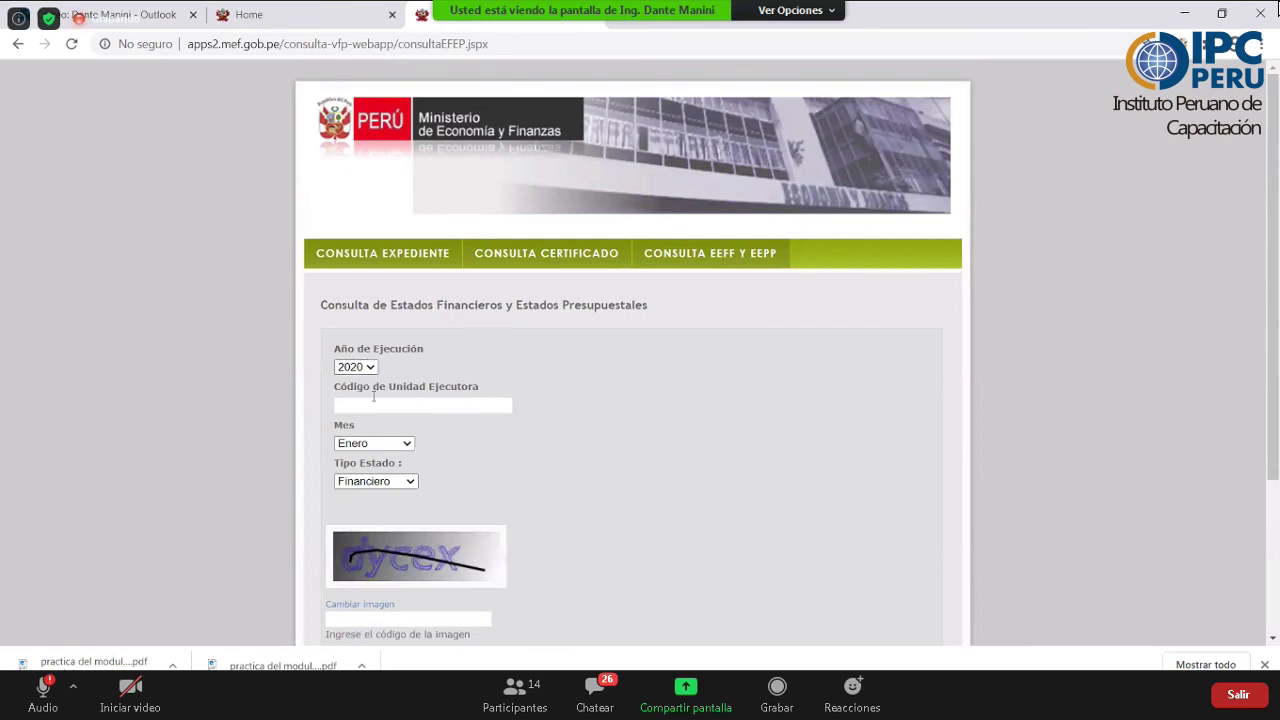
- Set execution year 2019 and unit code 109, and start entering the verification code
{"action": "left_click", "coordinate": [355, 367]}
{"action": "left_click", "coordinate": [373, 397]}
{"action": "key", "text": "Tab"}
{"action": "type", "text": "109"}
{"action": "scroll", "coordinate": [346, 530], "scroll_direction": "down", "scroll_amount": 1}
{"action": "left_click", "coordinate": [346, 531]}
{"action": "type", "text": "74"}
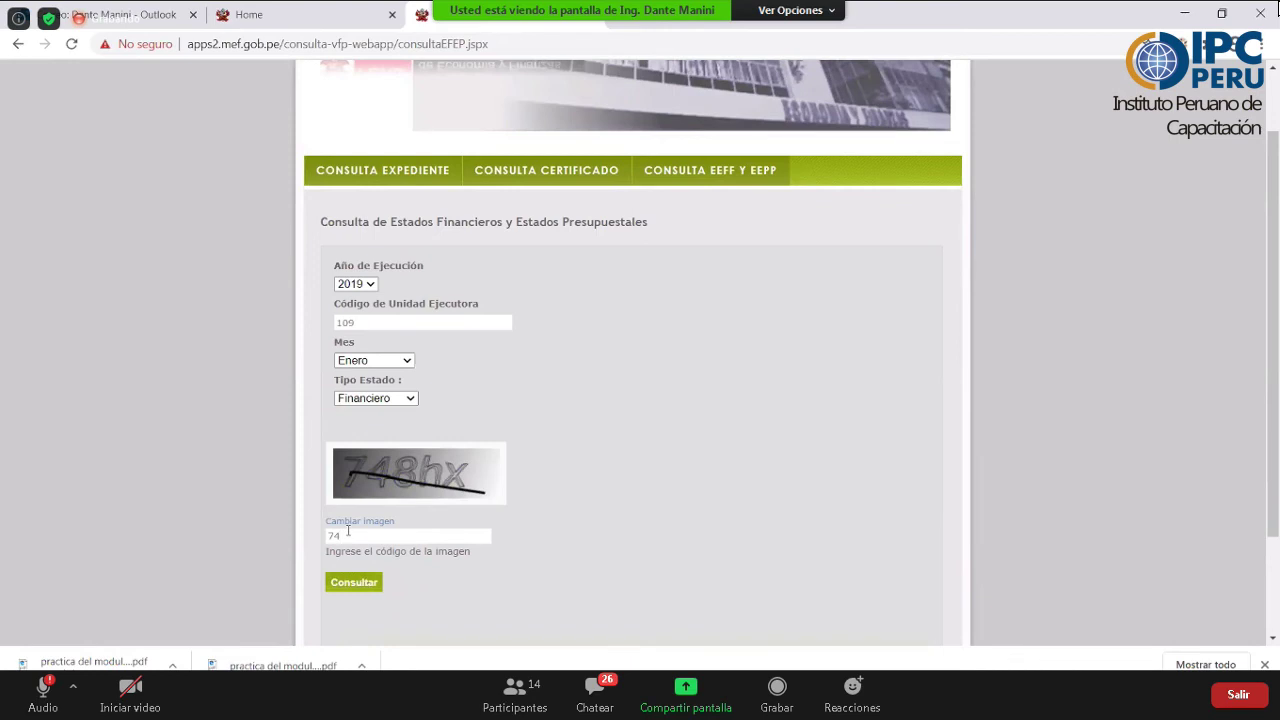
{"action": "type", "text": "8hx"}
- Run the 2019 query, select the EF1 report code in the results, then open the certificate query form
{"action": "left_click", "coordinate": [356, 584]}
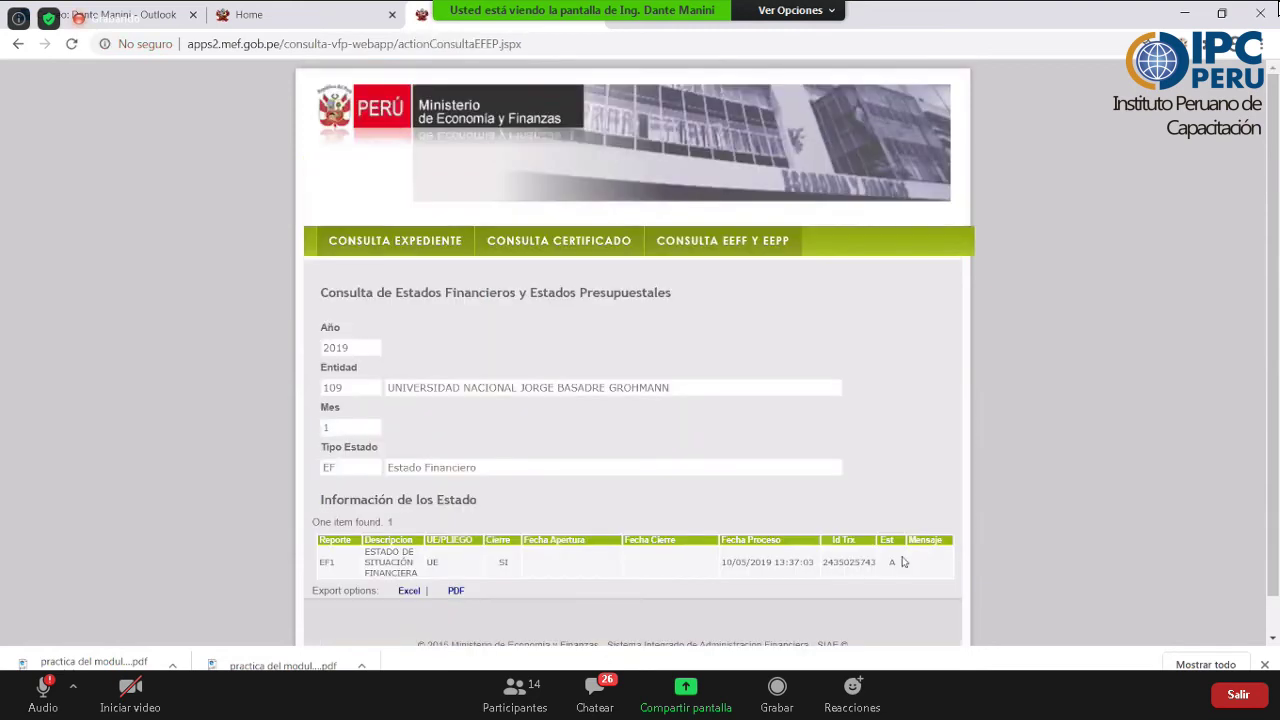
{"action": "double_click", "coordinate": [336, 564]}
{"action": "left_click", "coordinate": [336, 442]}
{"action": "left_click", "coordinate": [587, 240]}
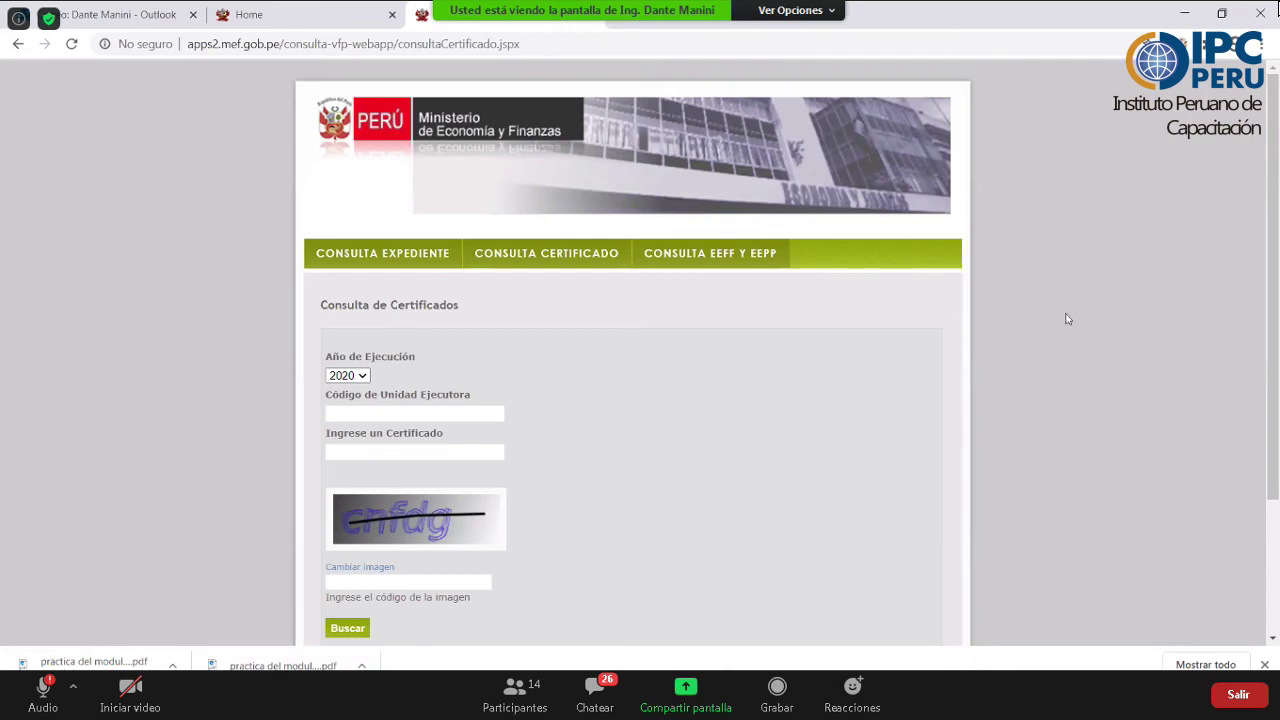
- Check the SIAF 2017 window, then move to Chrome's certificate query and the MEF home tab
{"action": "left_click", "coordinate": [551, 622]}
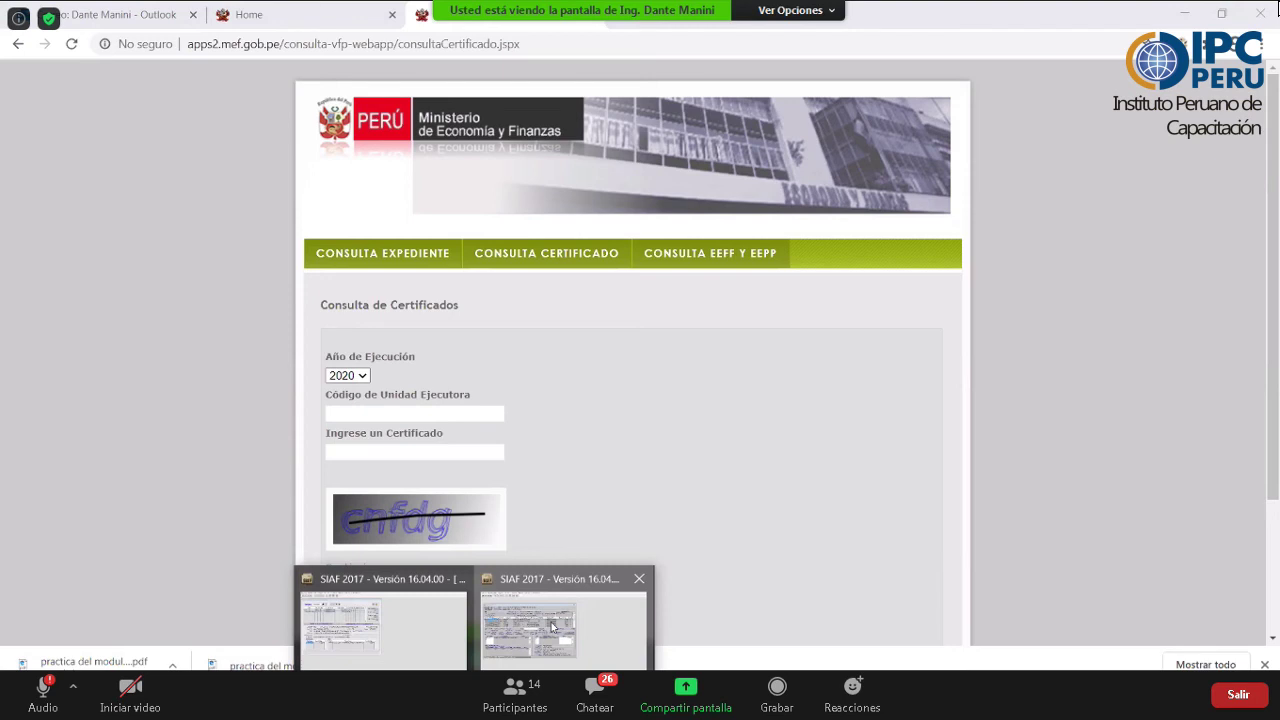
{"action": "left_click", "coordinate": [553, 626]}
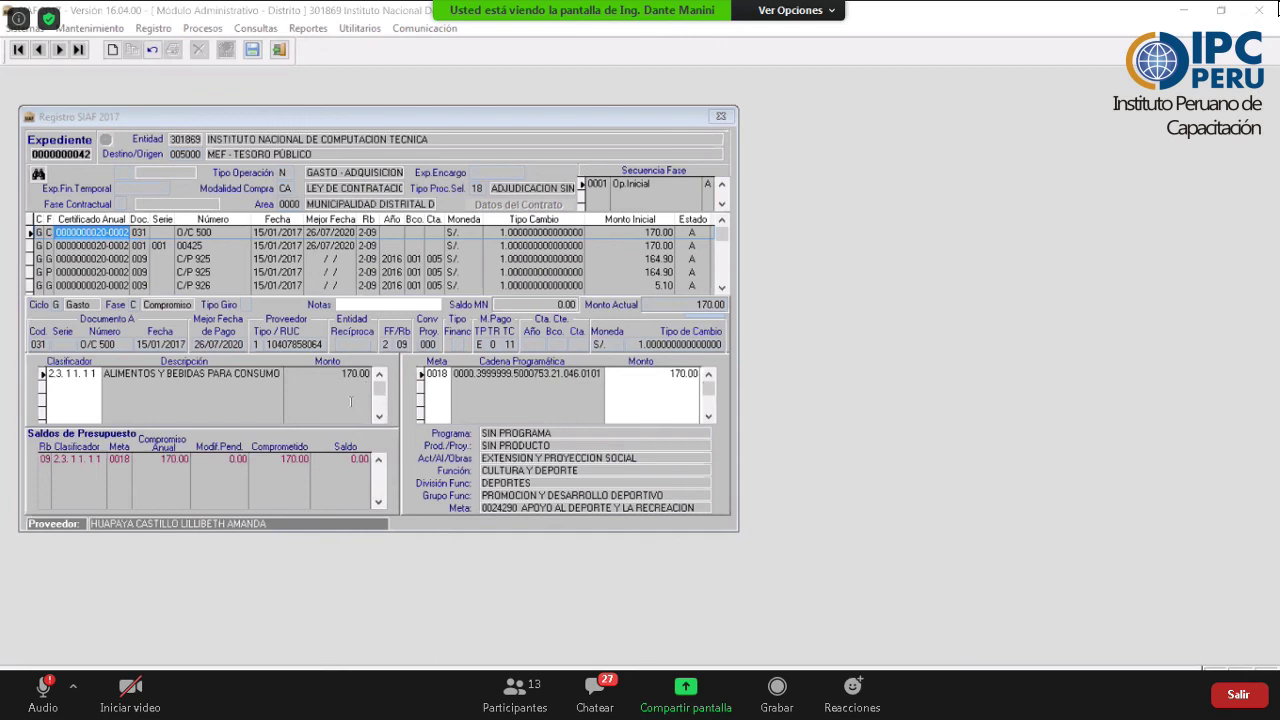
{"action": "key", "text": "alt+Tab"}
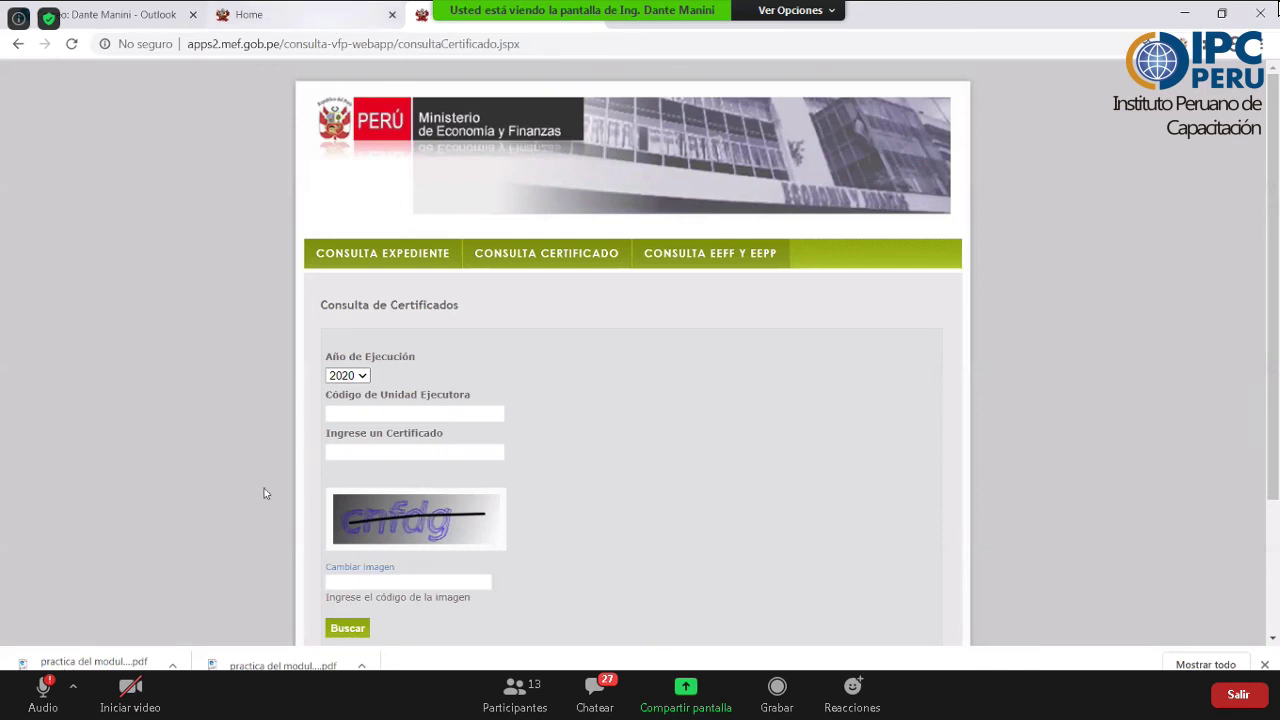
{"action": "key", "text": "ctrl+shift+Tab"}
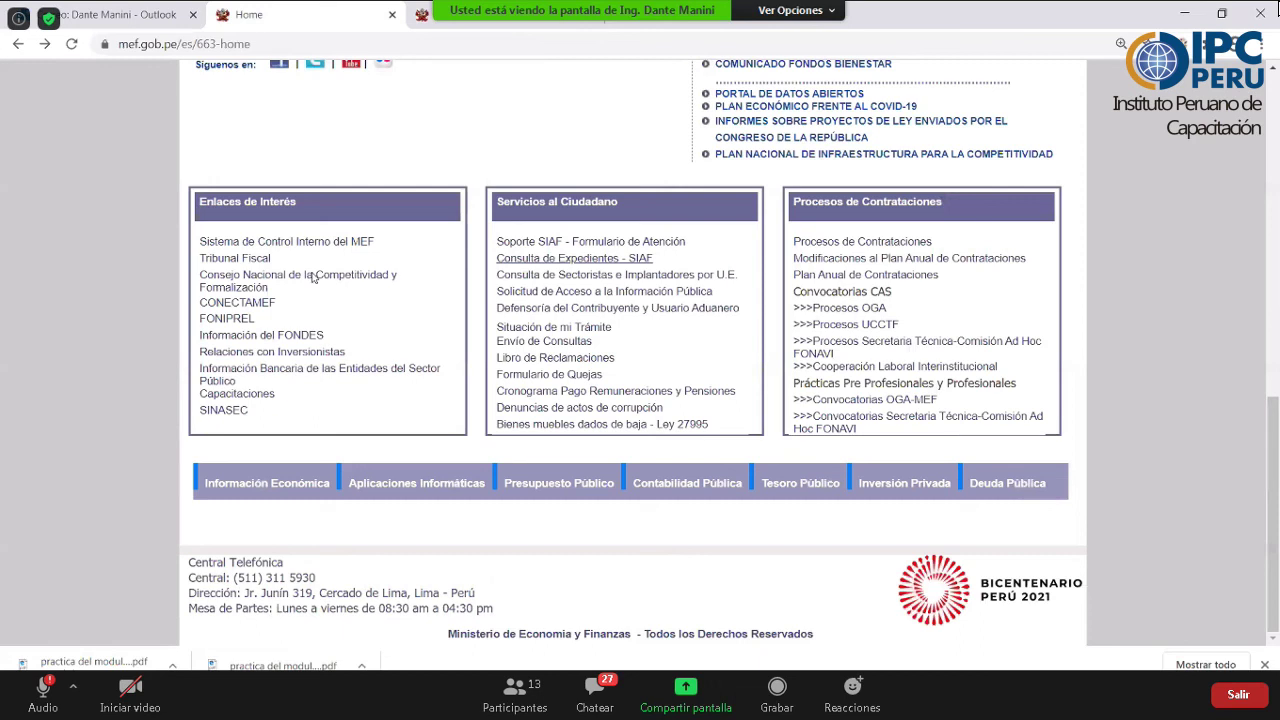
- Go from the MEF home page to the Transparencia Económica Consulta Amigable 2020 spending query
{"action": "left_click", "coordinate": [472, 76]}
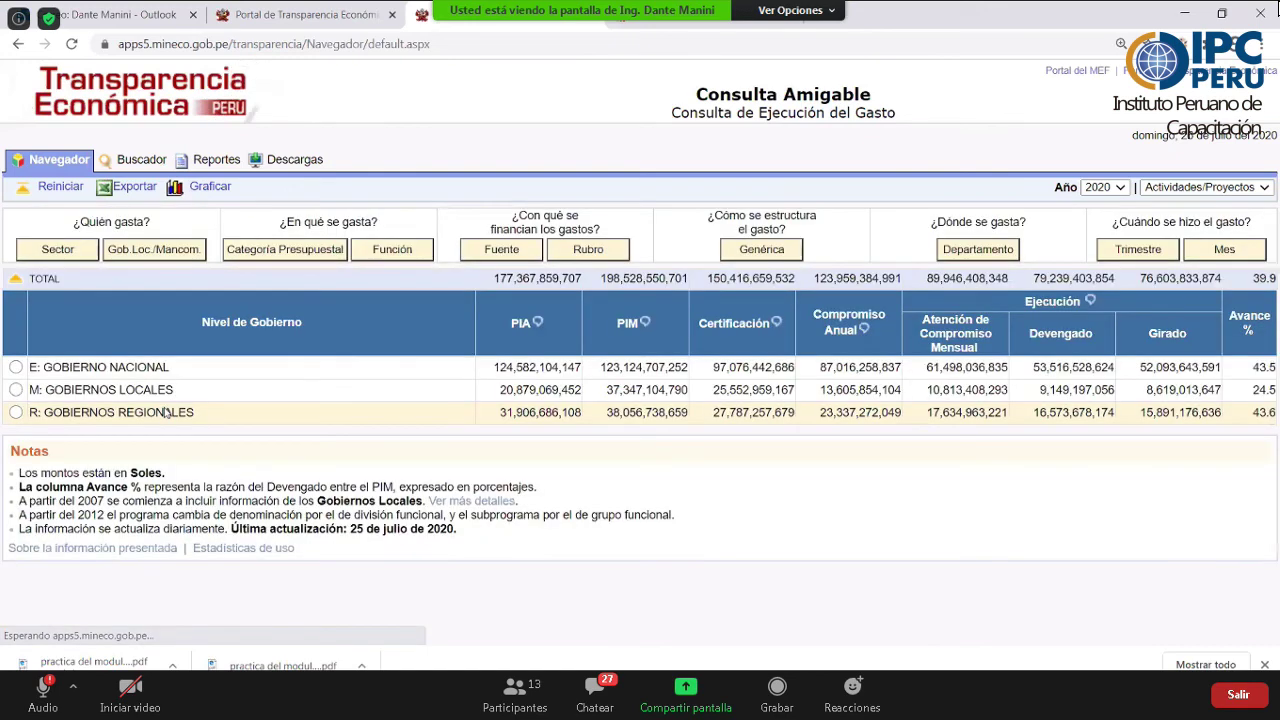
- Drill 2020 spending into M: GOBIERNOS LOCALES, then into M: MUNICIPALIDADES
{"action": "left_click", "coordinate": [166, 413]}
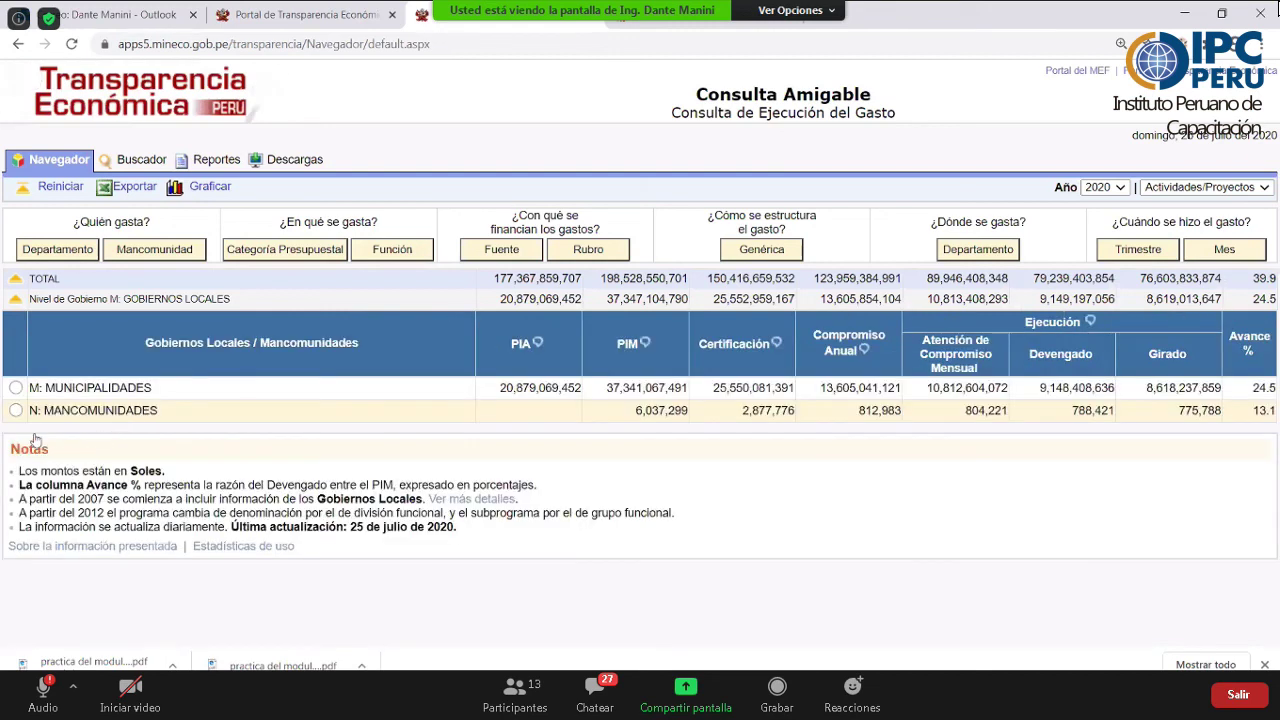
{"action": "left_click", "coordinate": [325, 392]}
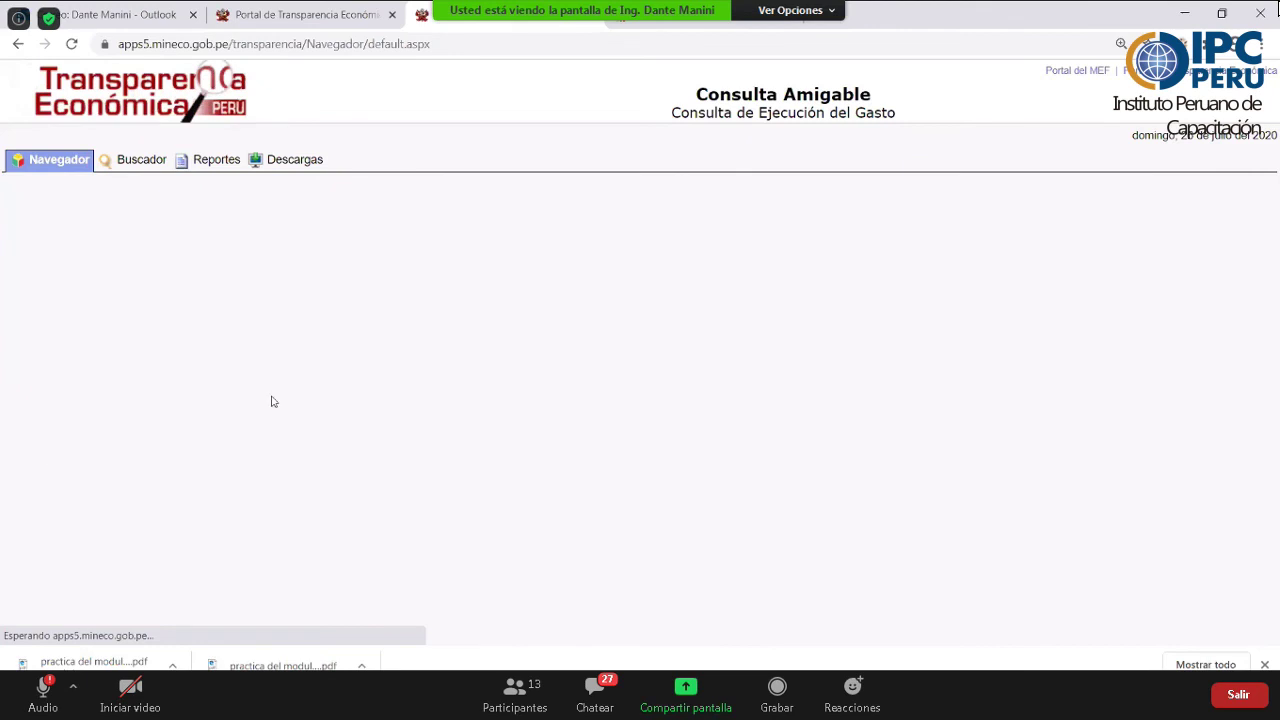